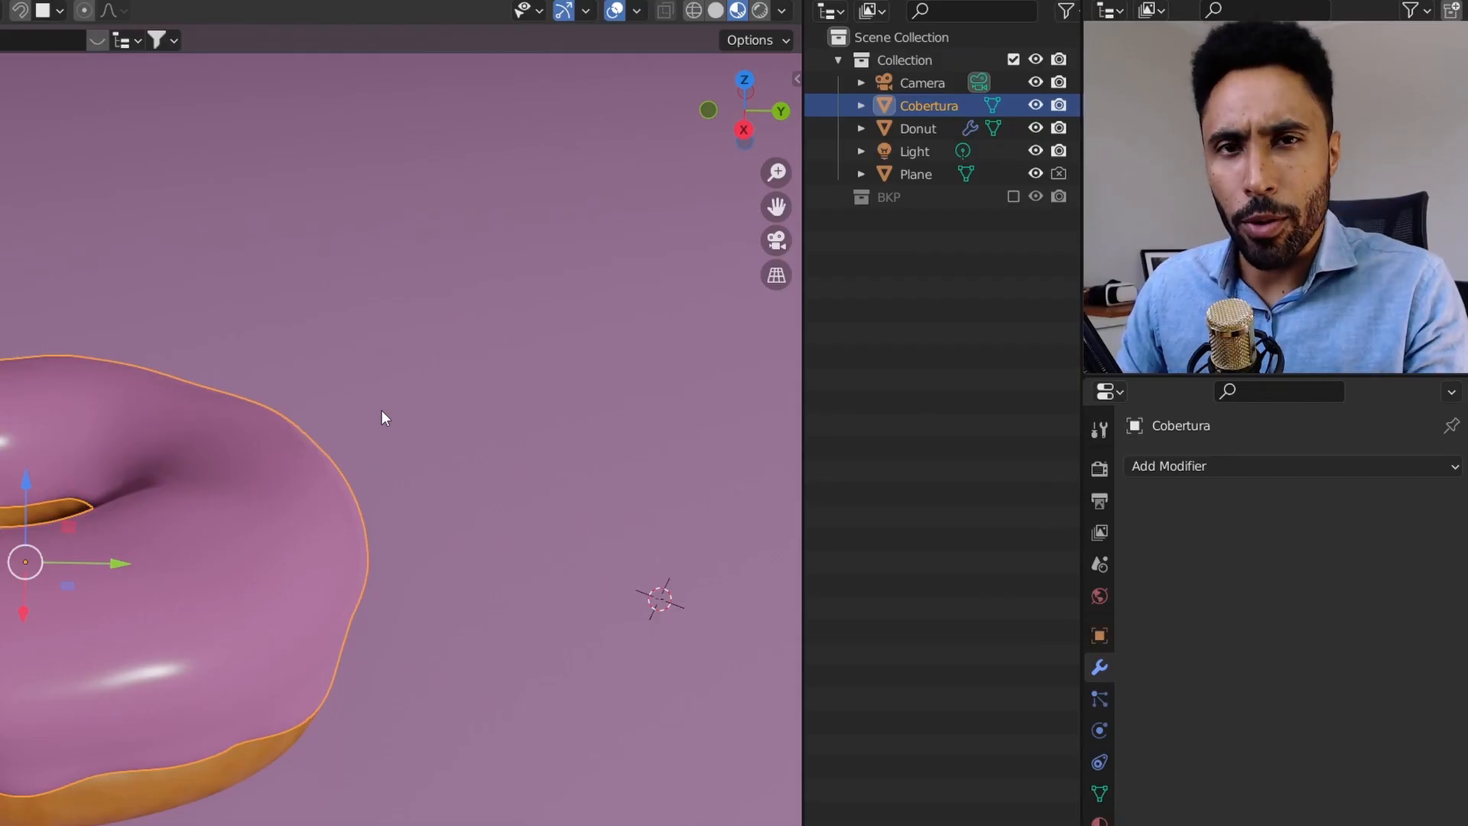
# Add an extra general Geometry Nodes workspace and delete this duplicate again
pyautogui.click(381, 410)
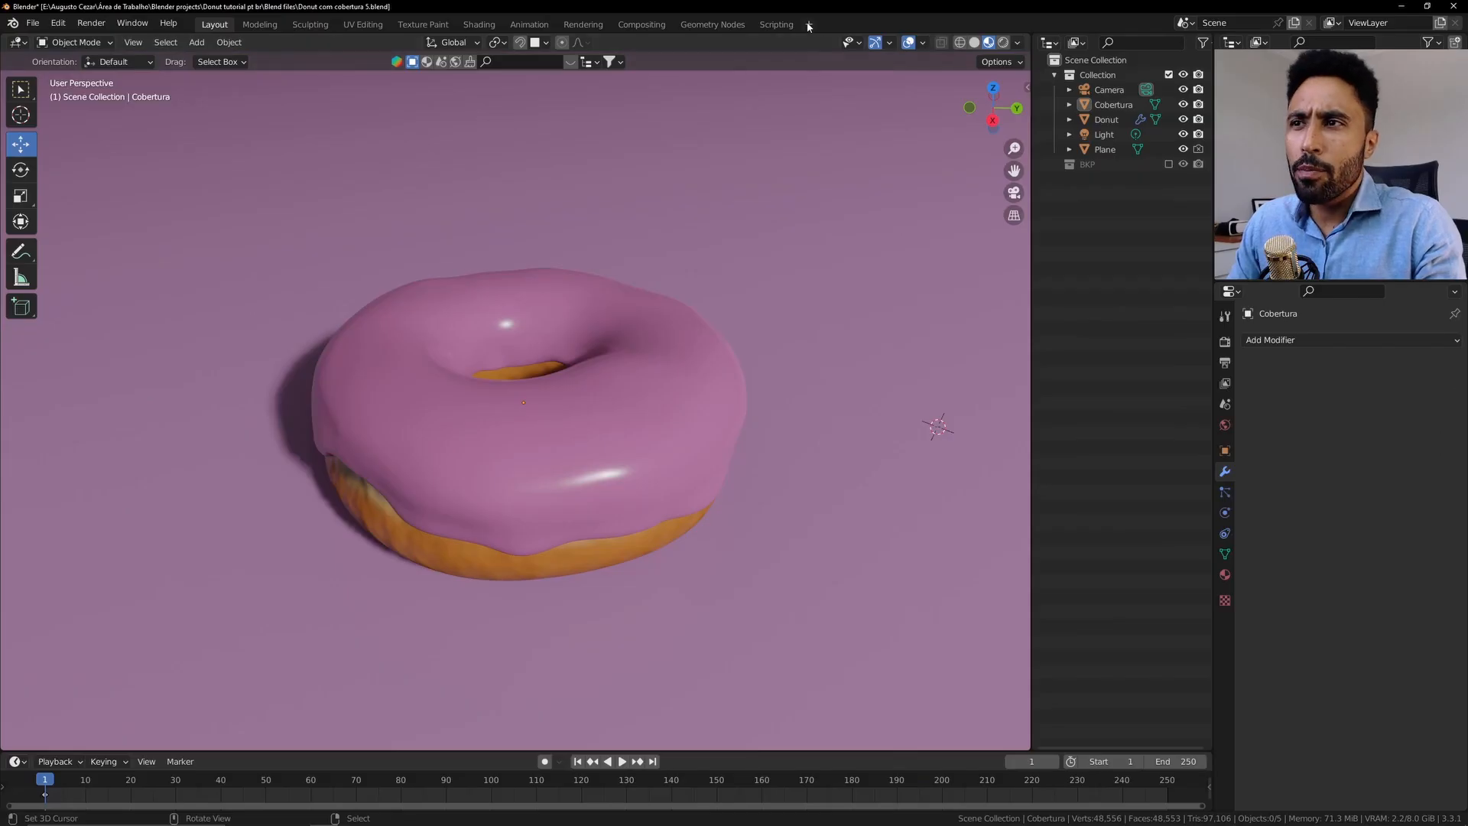
pyautogui.click(808, 25)
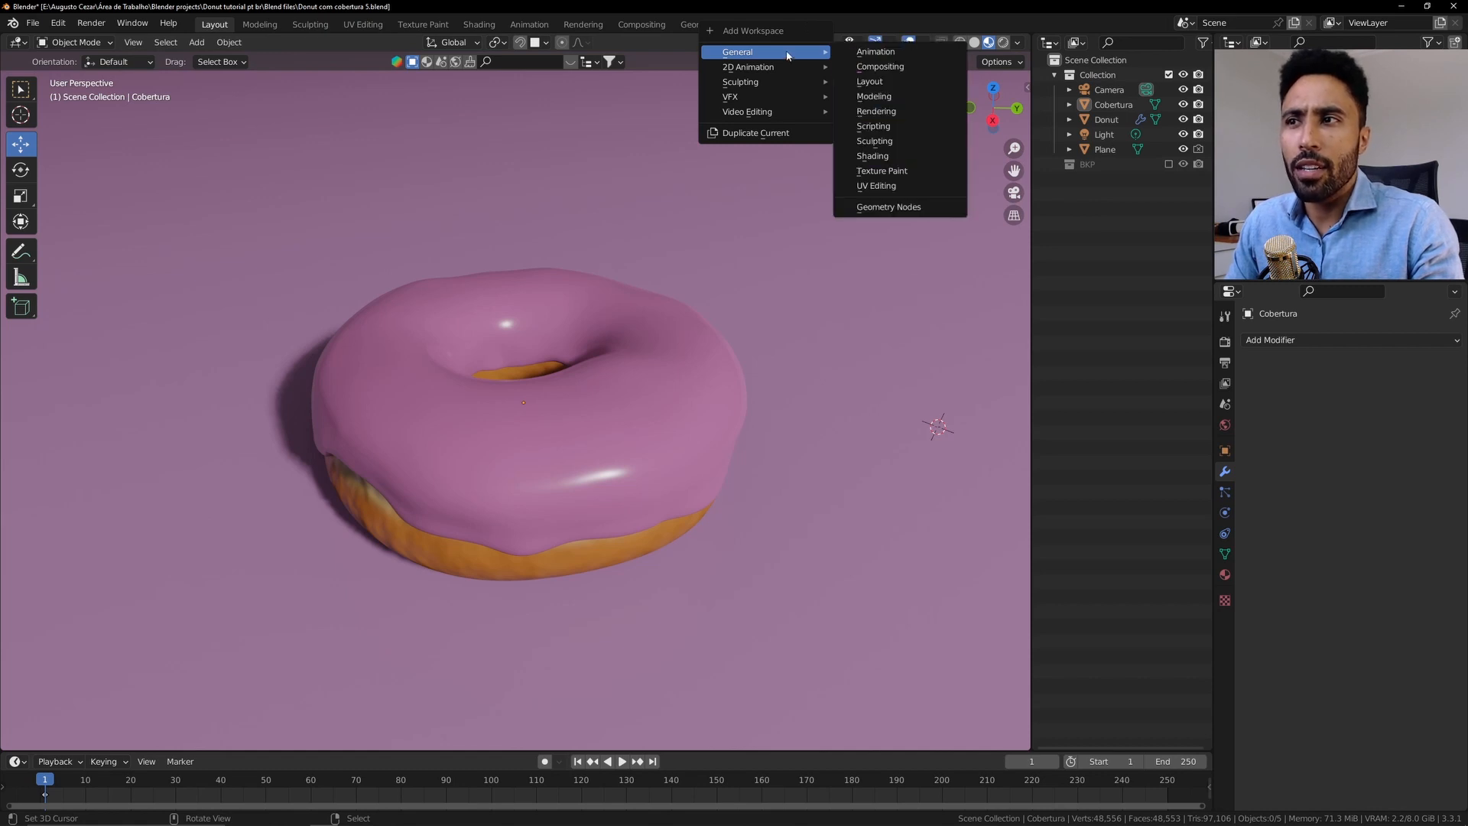
pyautogui.click(896, 207)
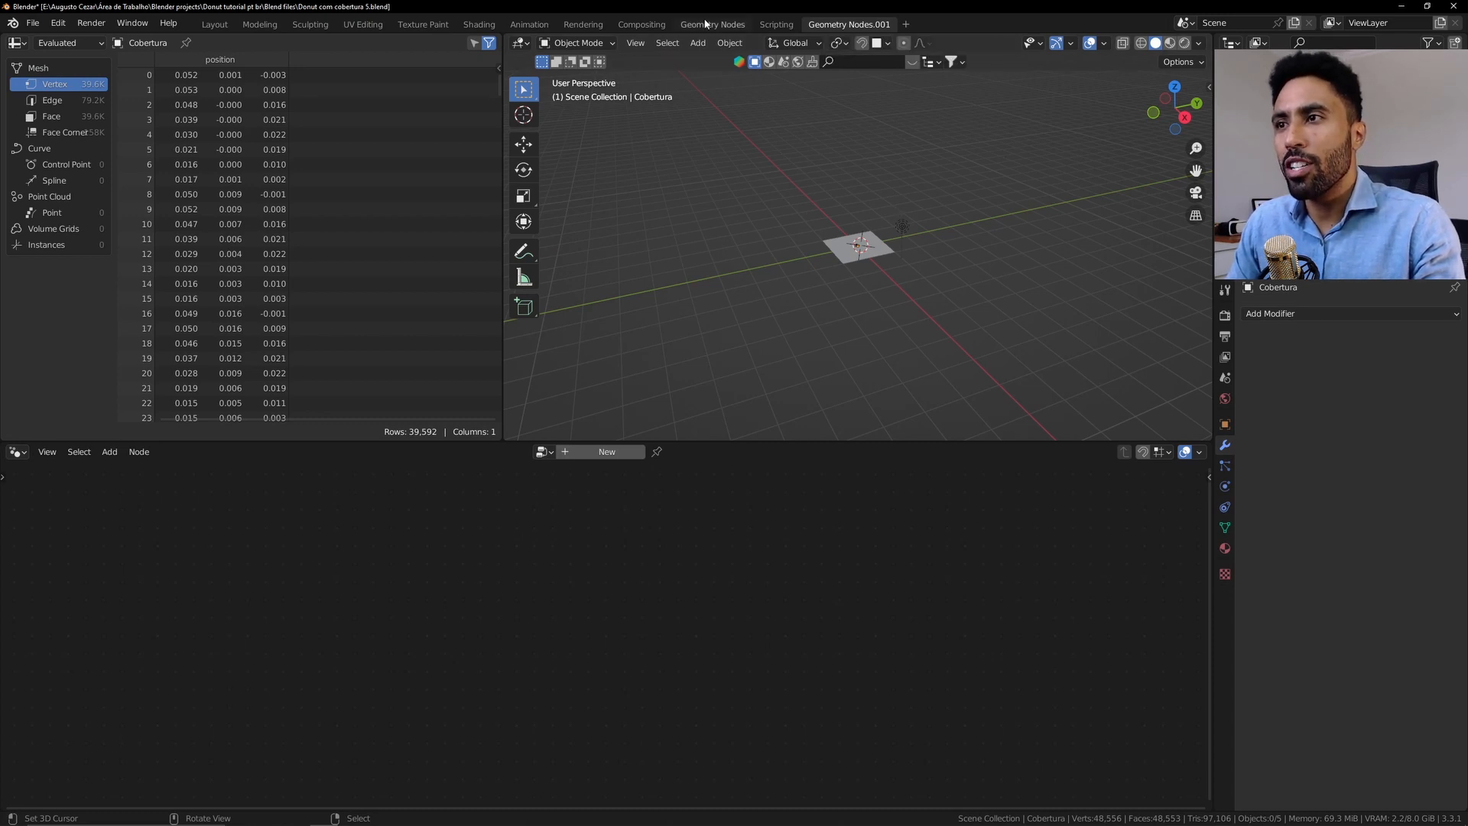
pyautogui.rightClick(864, 30)
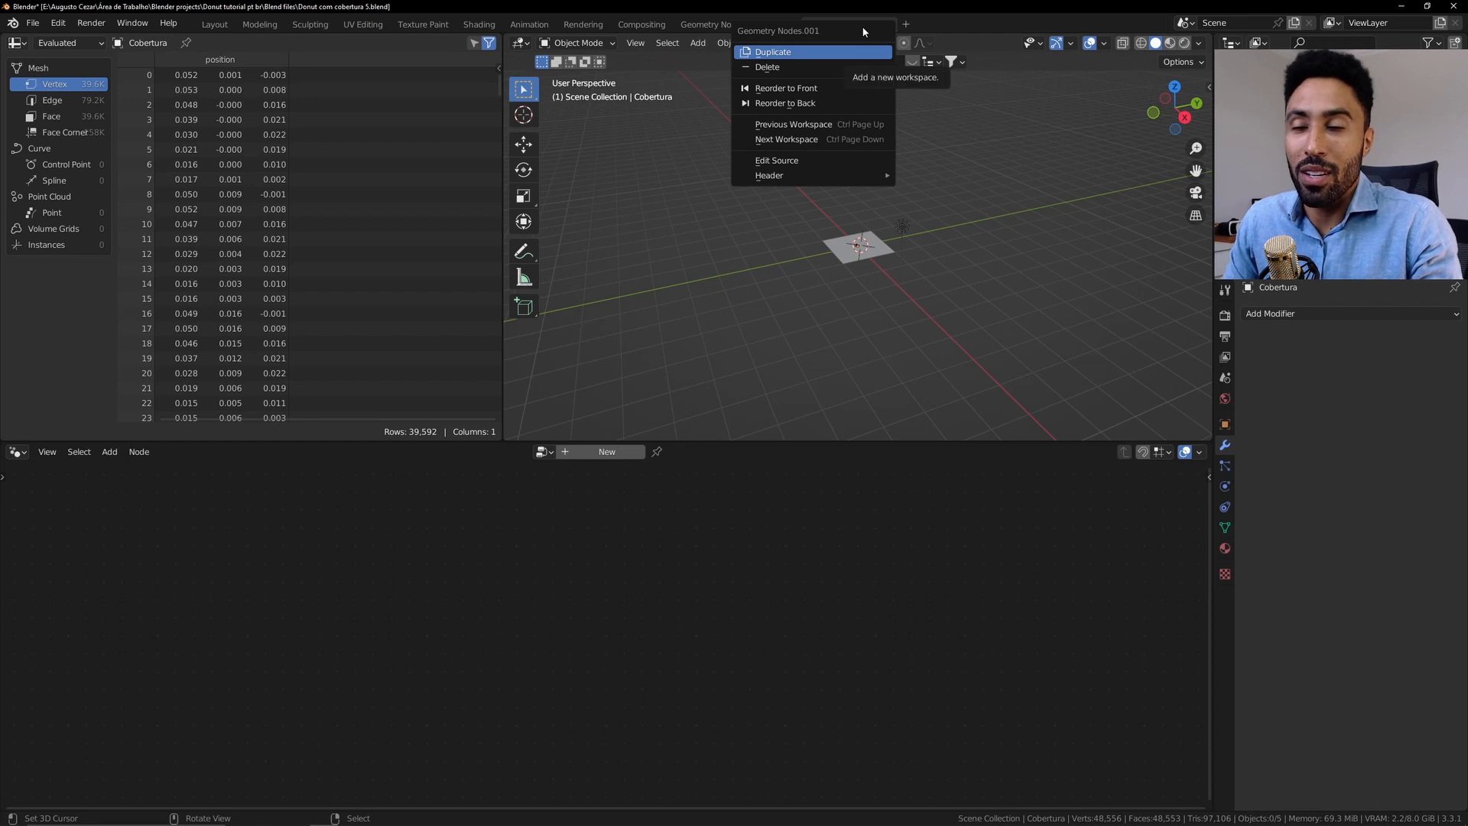
pyautogui.click(825, 66)
# In the existing Geometry Nodes workspace, select the icing object Cobertura and create a new geometry node tree for it
pyautogui.click(705, 25)
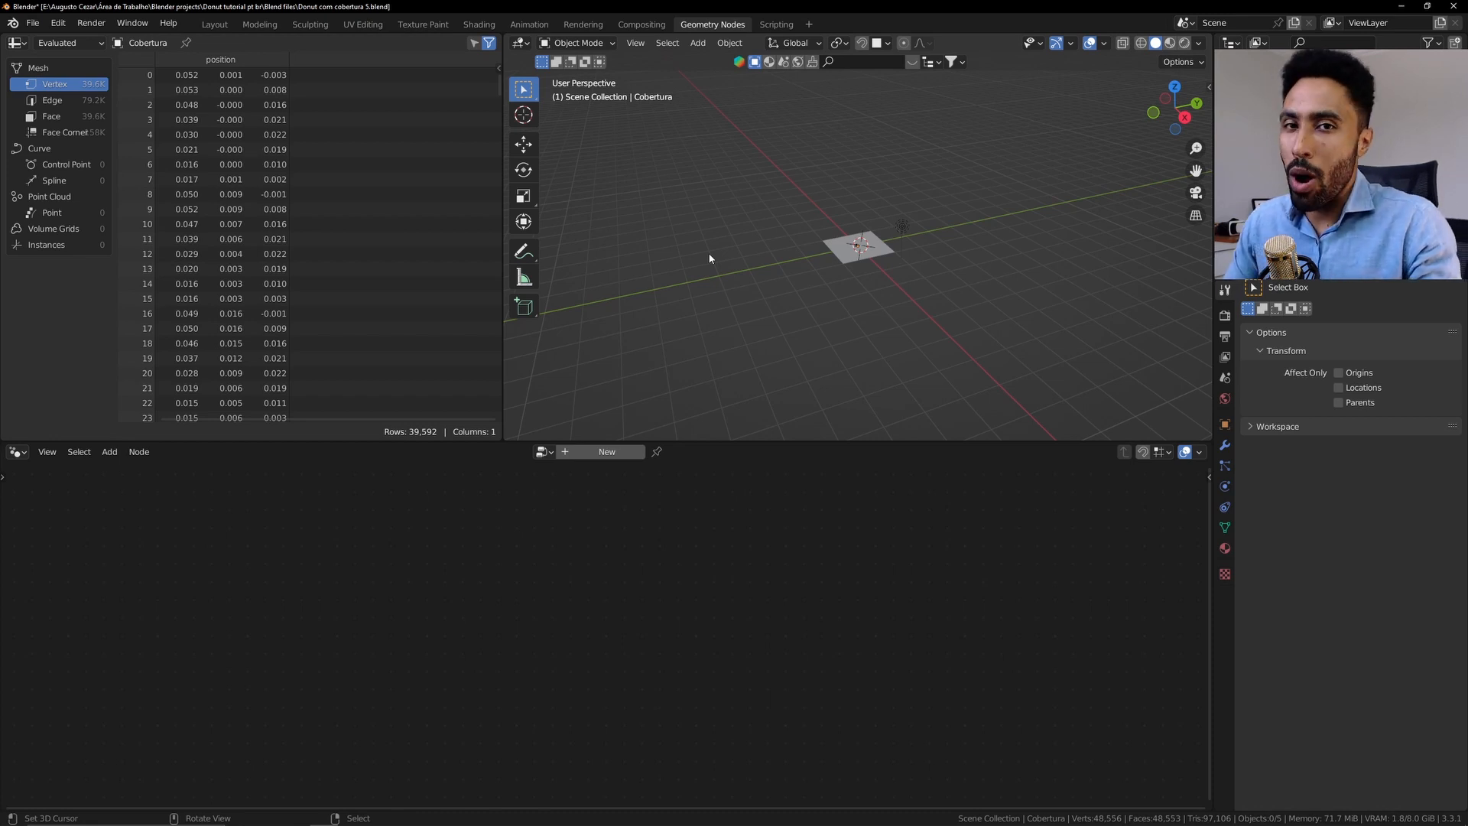
pyautogui.scroll(6, 792, 276)
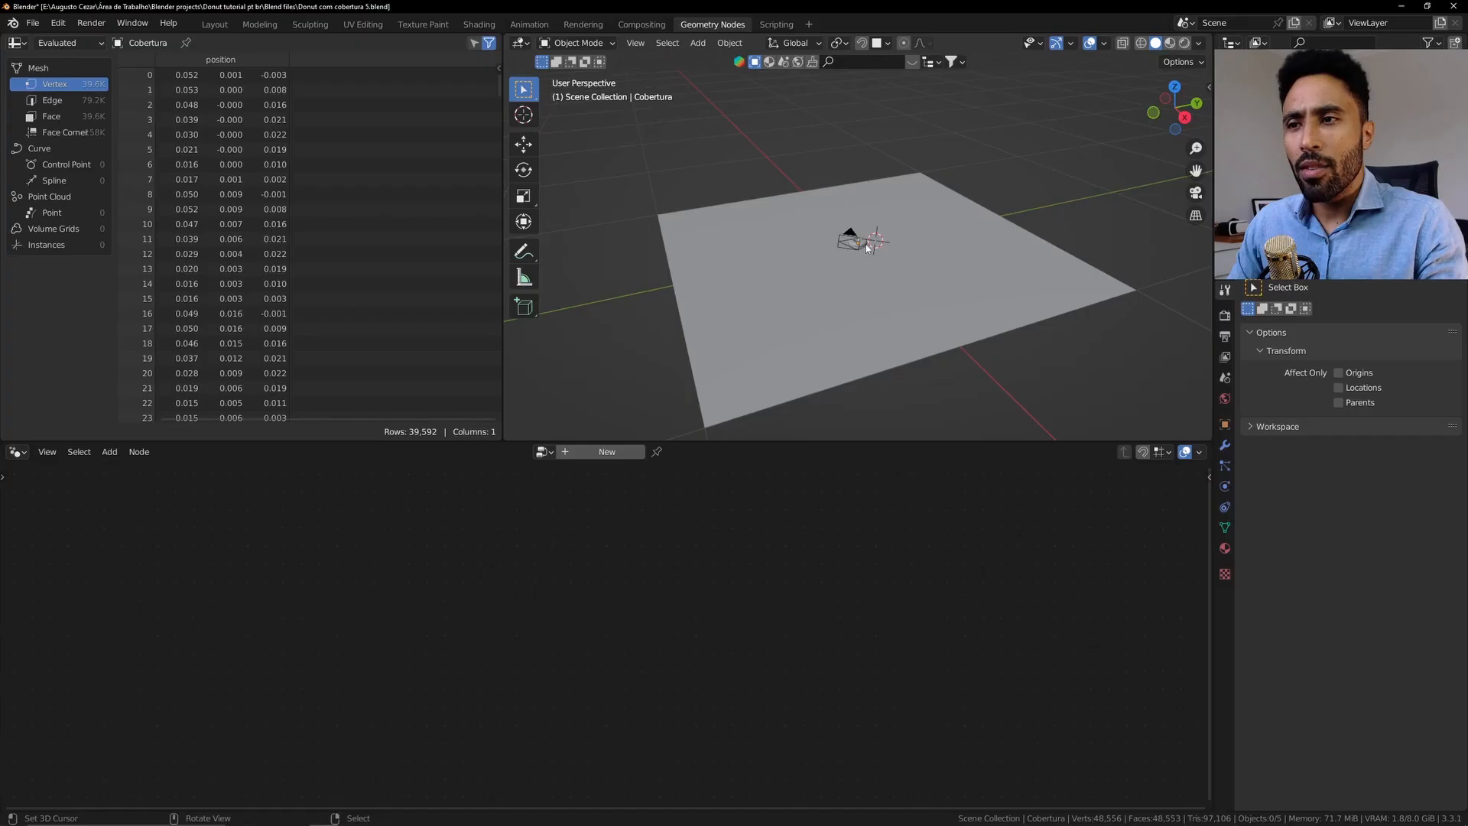
pyautogui.click(864, 246)
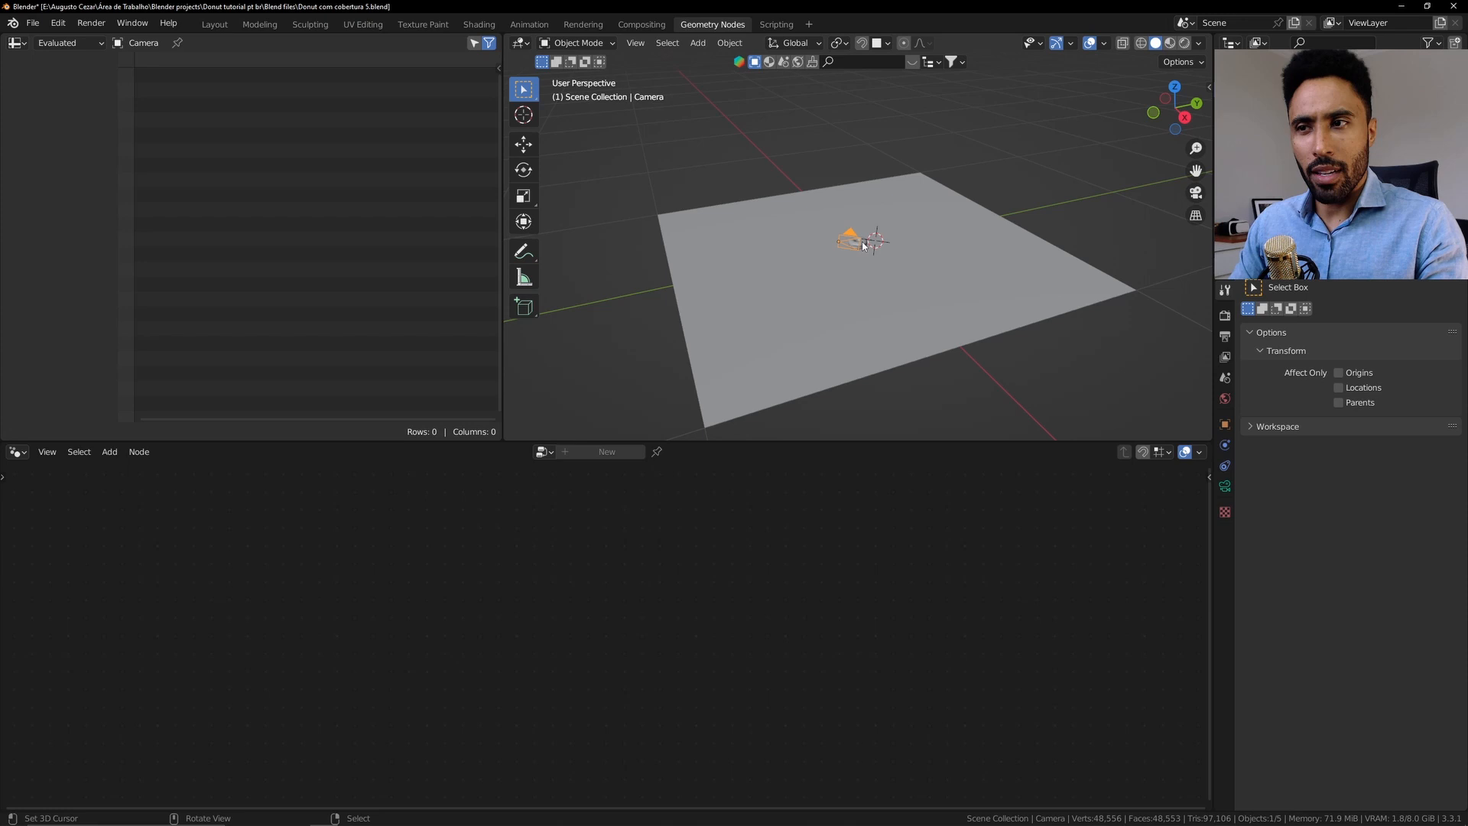
pyautogui.click(863, 245)
pyautogui.press('KP_Decimal')
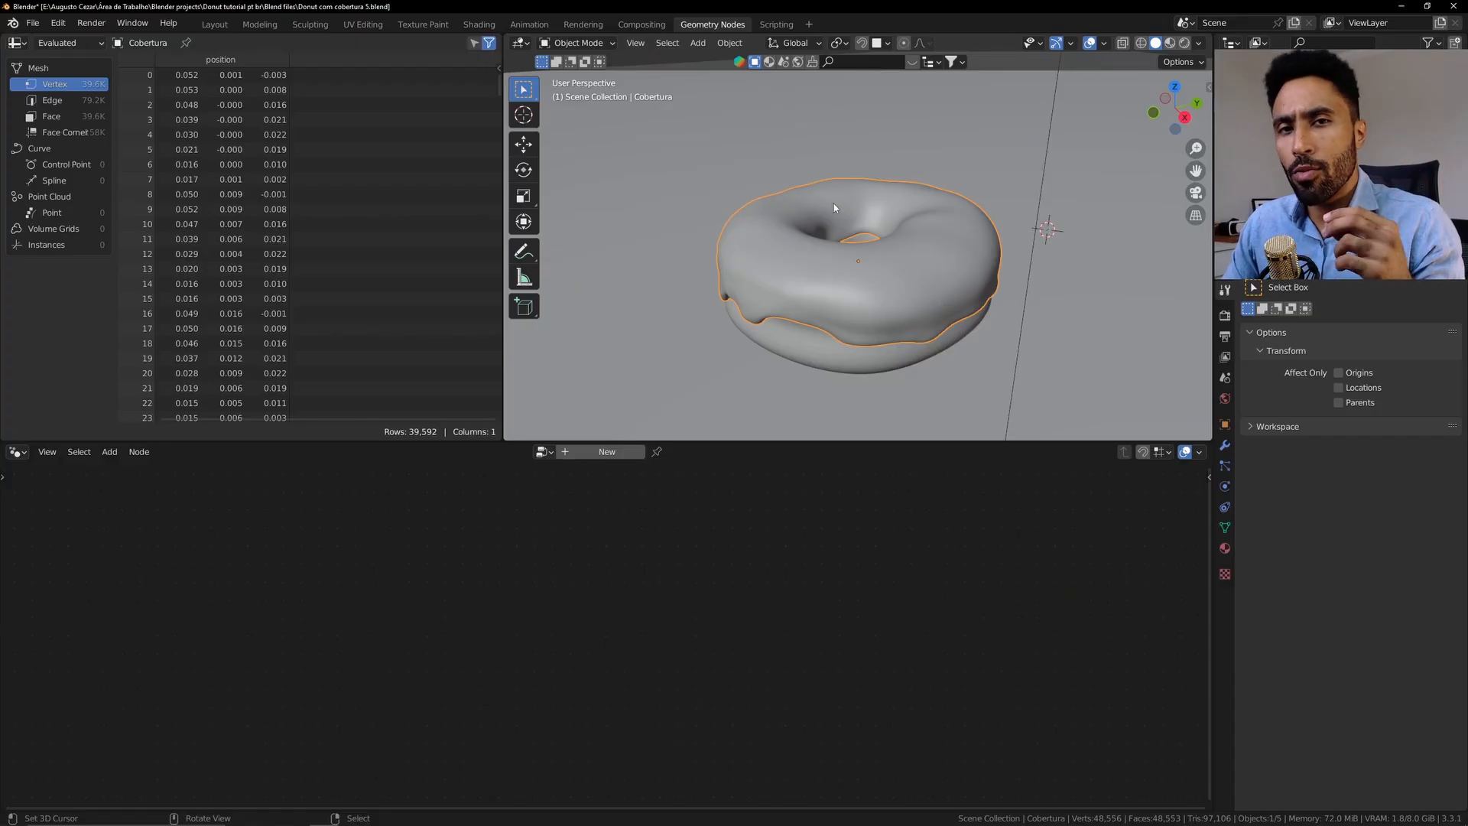
pyautogui.click(606, 452)
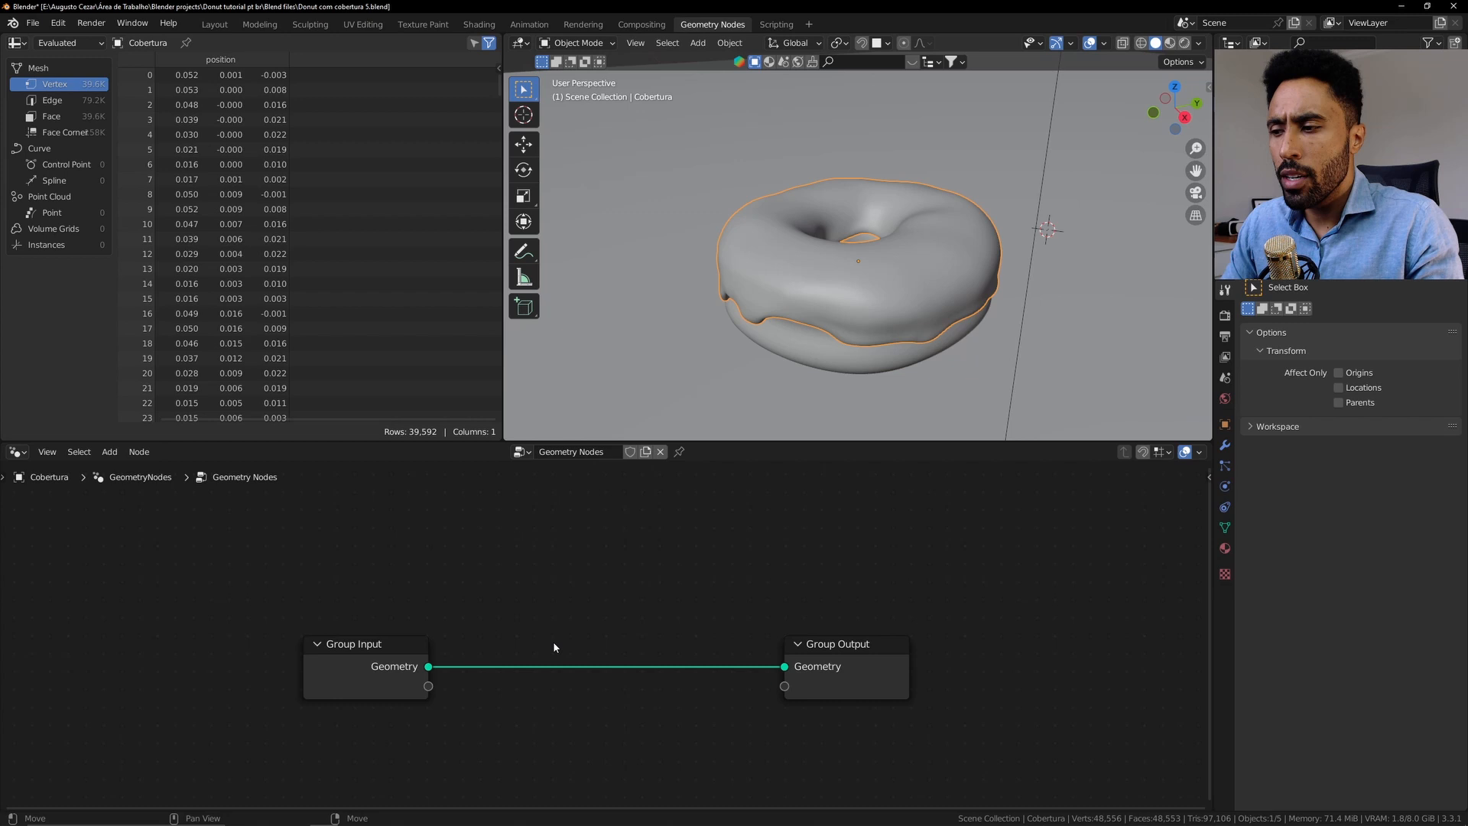
pyautogui.press('Home')
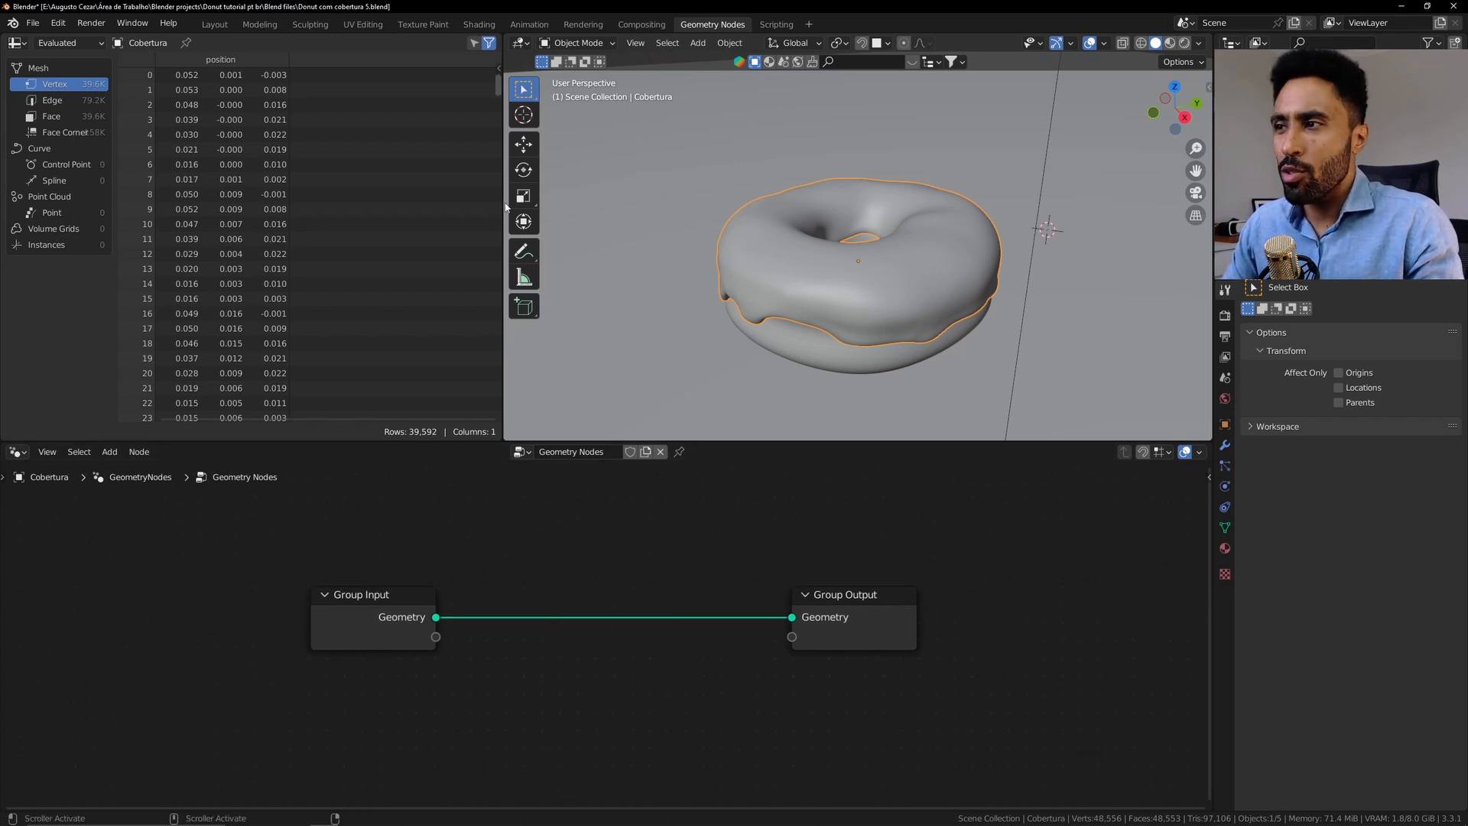
# Close the spreadsheet area so the 3D viewport takes the full width above the node editor
pyautogui.moveTo(502, 200); pyautogui.dragTo(349, 200)
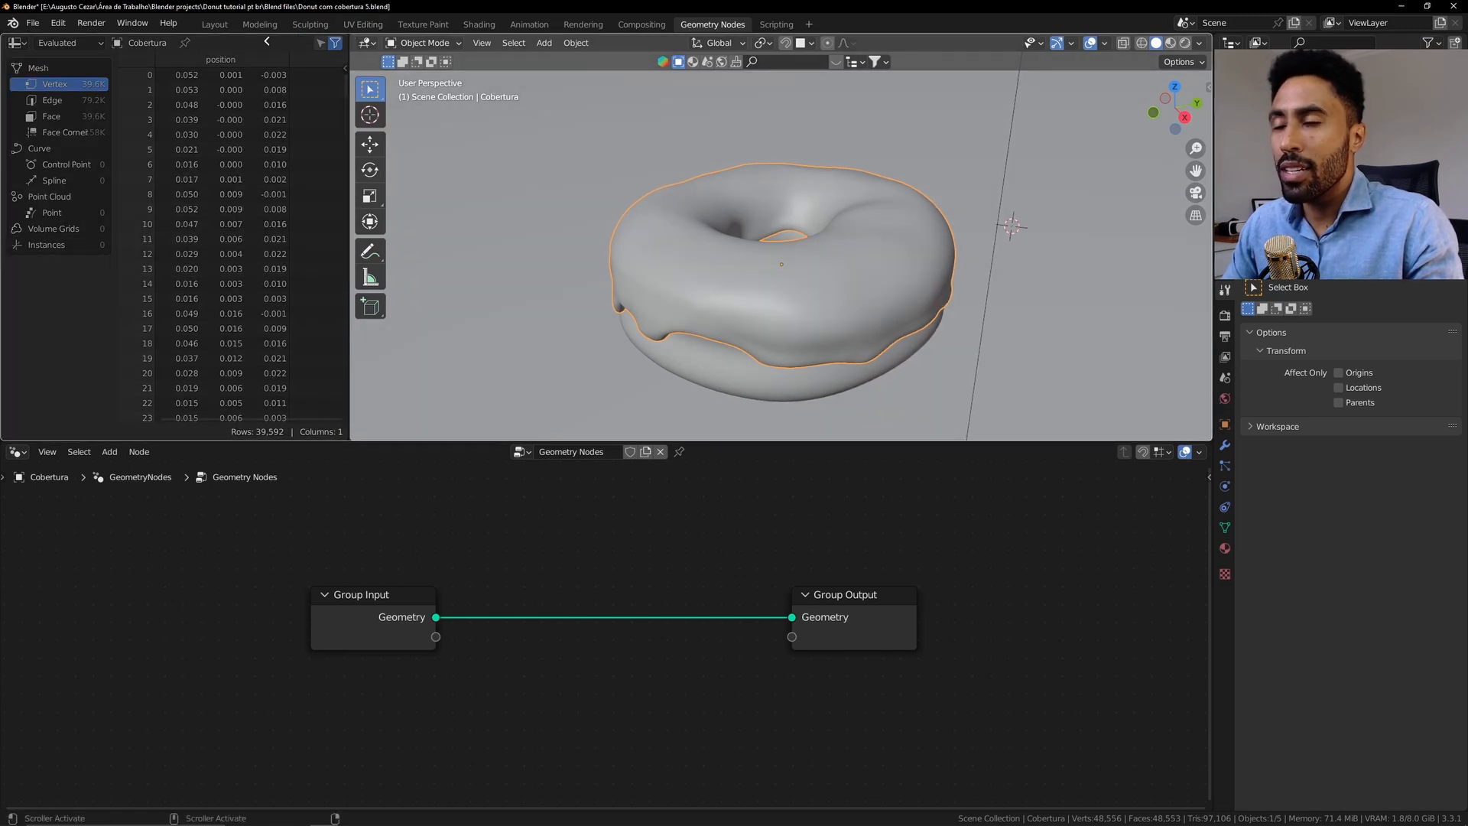
pyautogui.moveTo(267, 42); pyautogui.dragTo(267, 41)
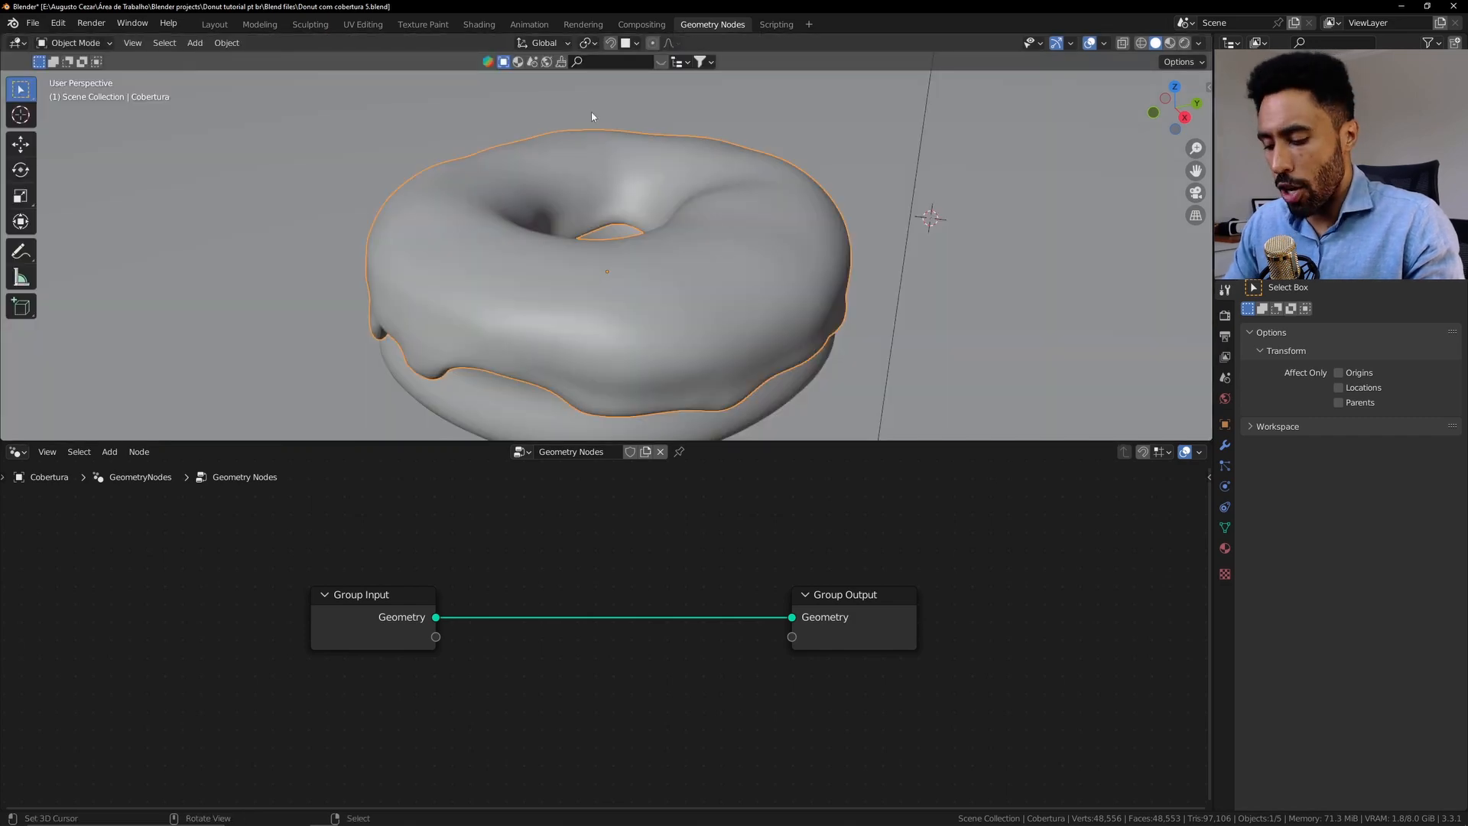
pyautogui.press('n')
pyautogui.press('n')
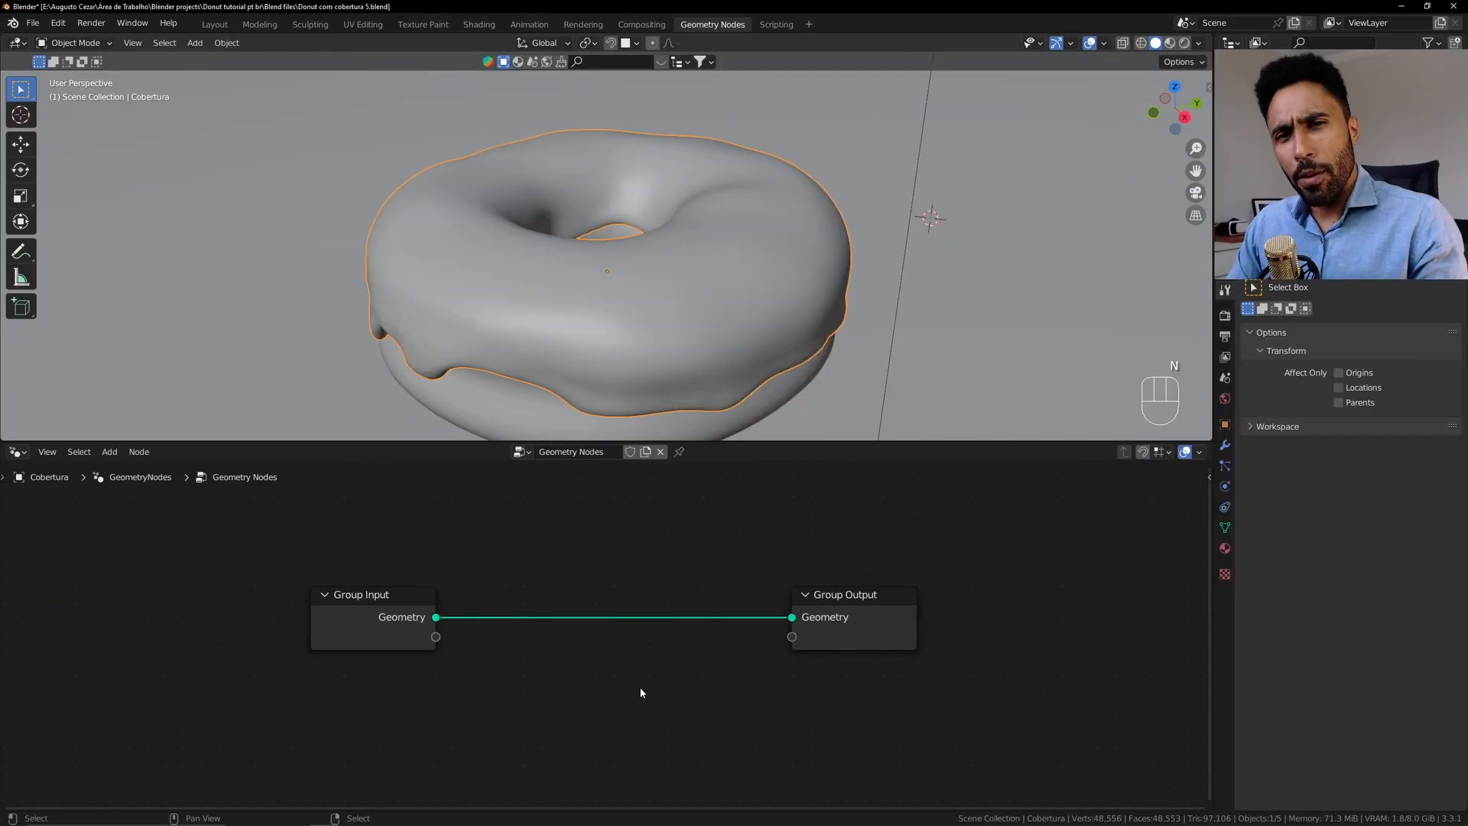
# Examine the Group Input and Group Output nodes and compare them with the shader node tree of the donut's Pão material
pyautogui.scroll(4, 641, 693)
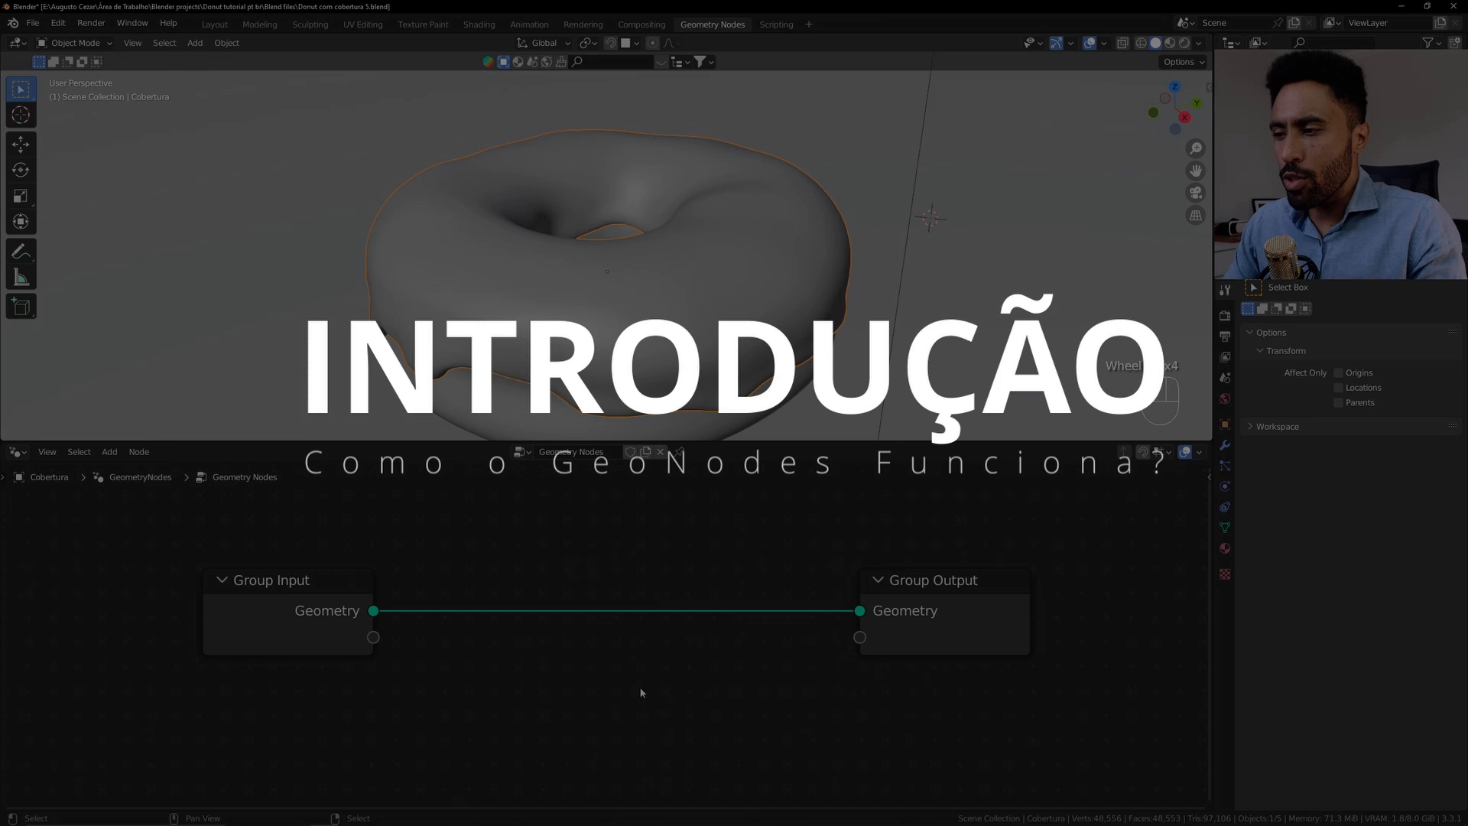
pyautogui.scroll(1, 641, 689)
pyautogui.moveTo(92, 569); pyautogui.dragTo(286, 734)
pyautogui.moveTo(870, 530); pyautogui.dragTo(998, 651)
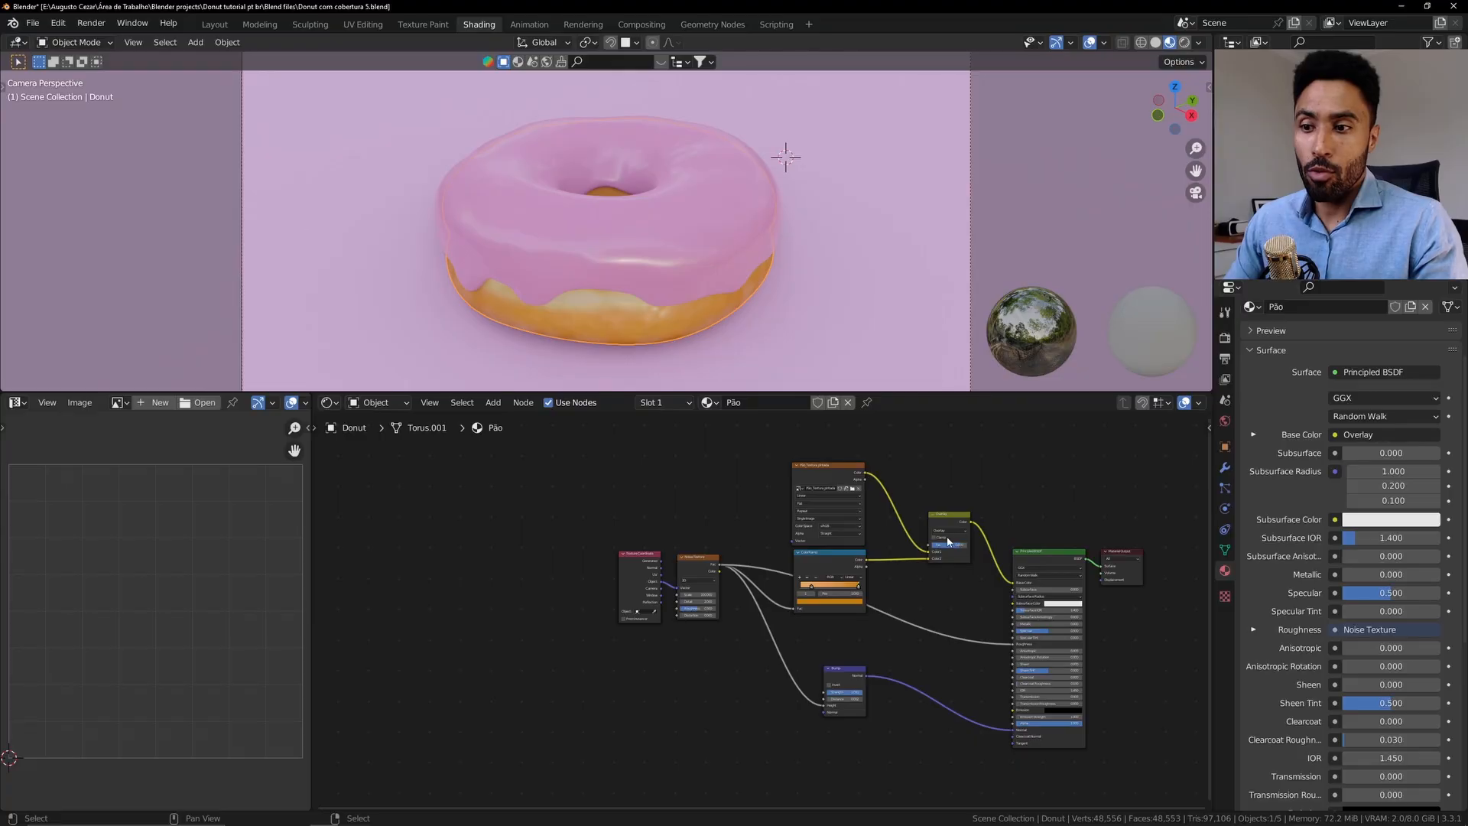
pyautogui.scroll(3, 799, 588)
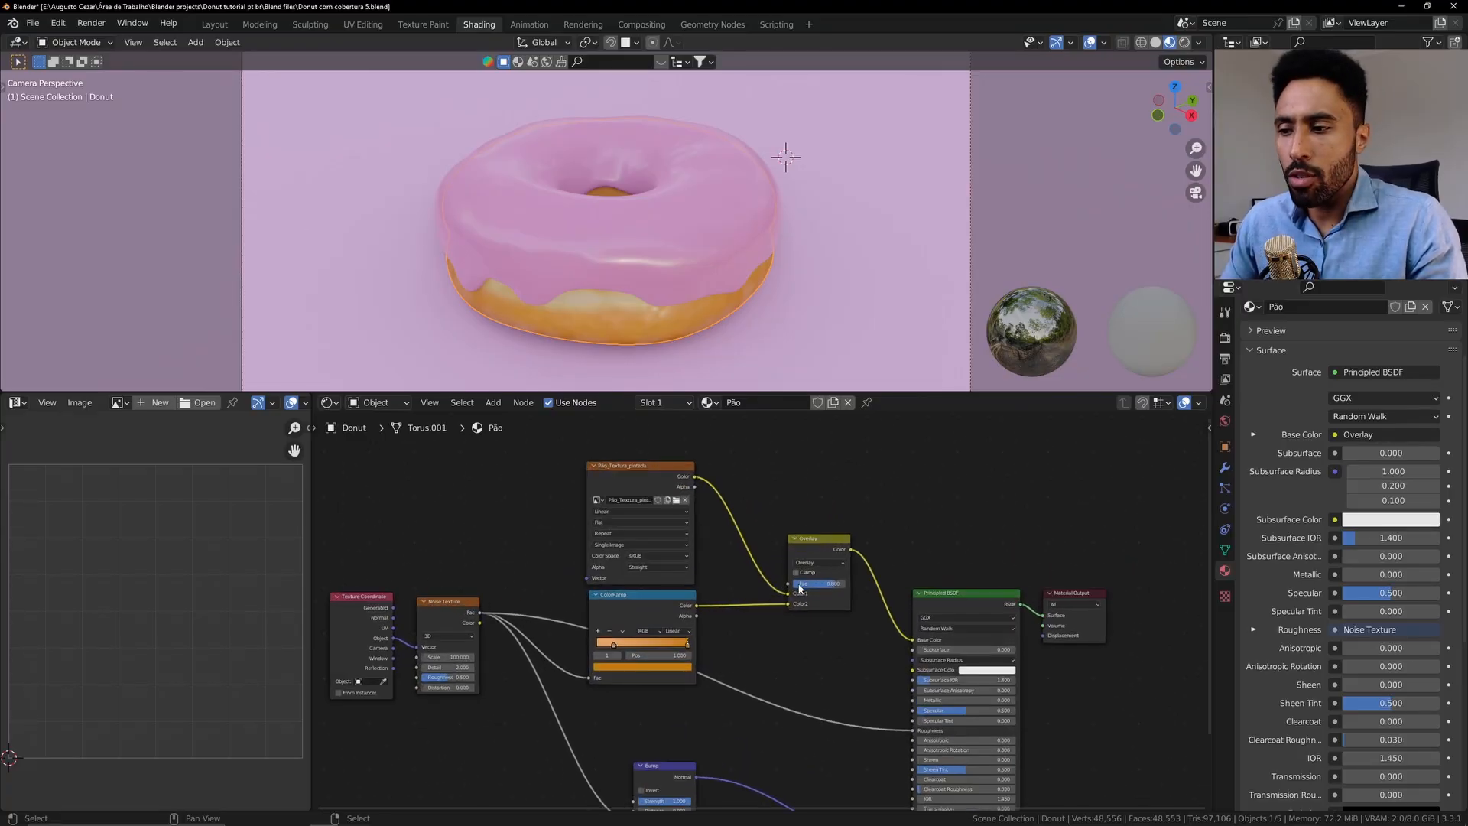
pyautogui.moveTo(345, 541); pyautogui.dragTo(476, 660)
pyautogui.moveTo(1017, 489); pyautogui.dragTo(1069, 634)
pyautogui.click(491, 539)
pyautogui.moveTo(366, 532); pyautogui.dragTo(450, 624)
pyautogui.moveTo(965, 531); pyautogui.dragTo(1090, 600)
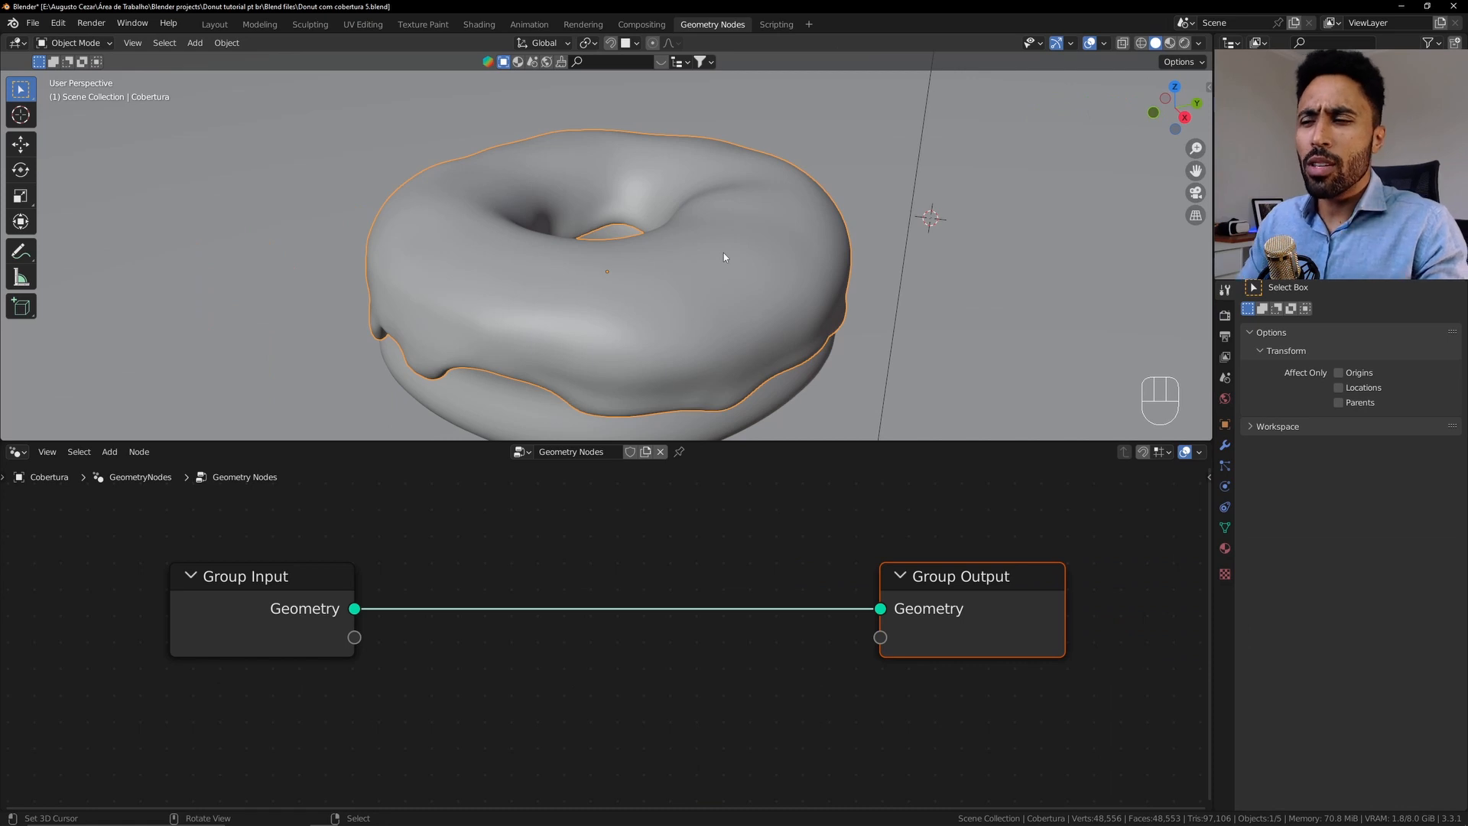
pyautogui.scroll(-4, 619, 702)
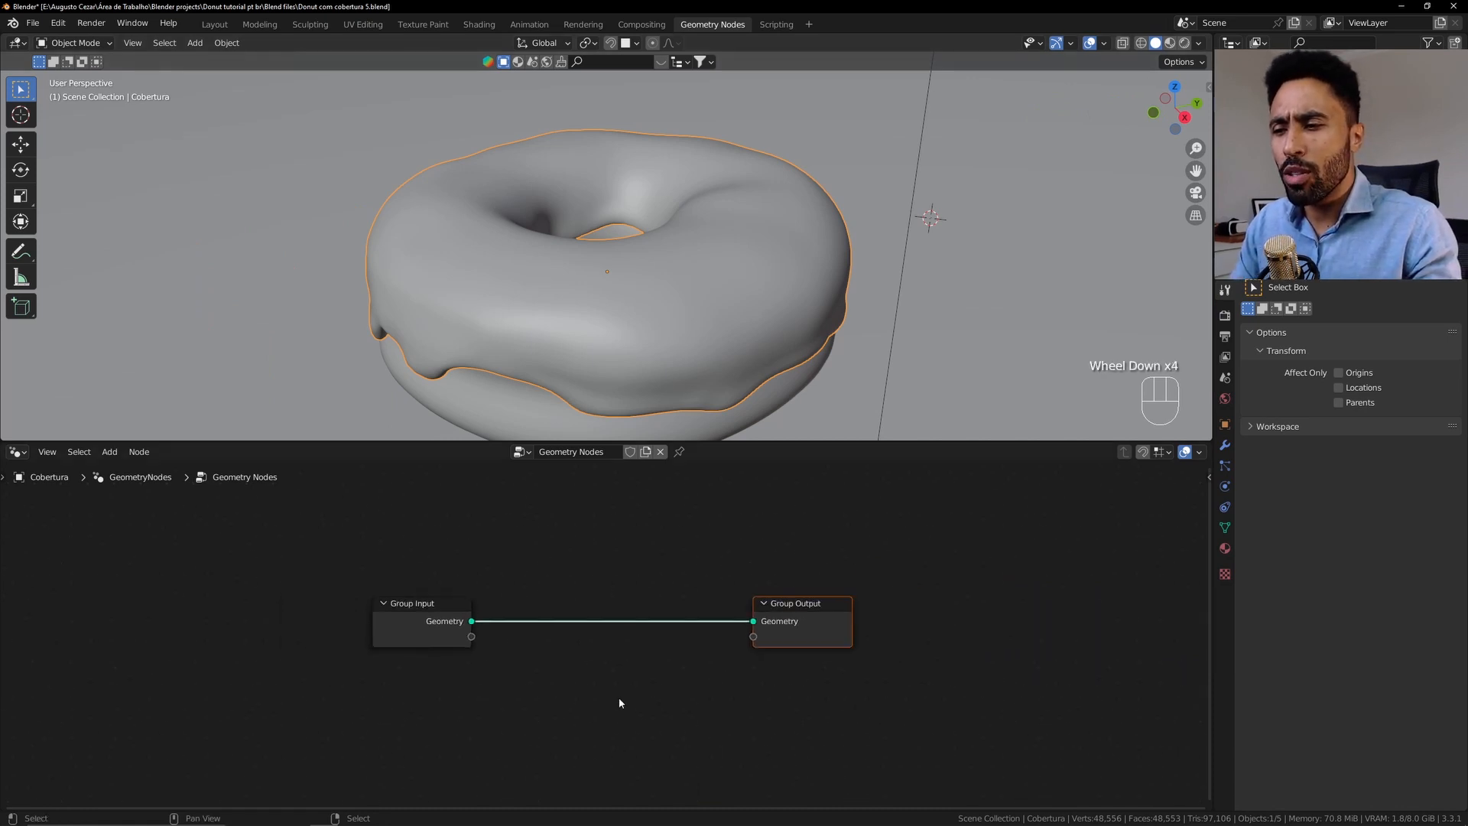
pyautogui.moveTo(429, 635); pyautogui.dragTo(397, 657)
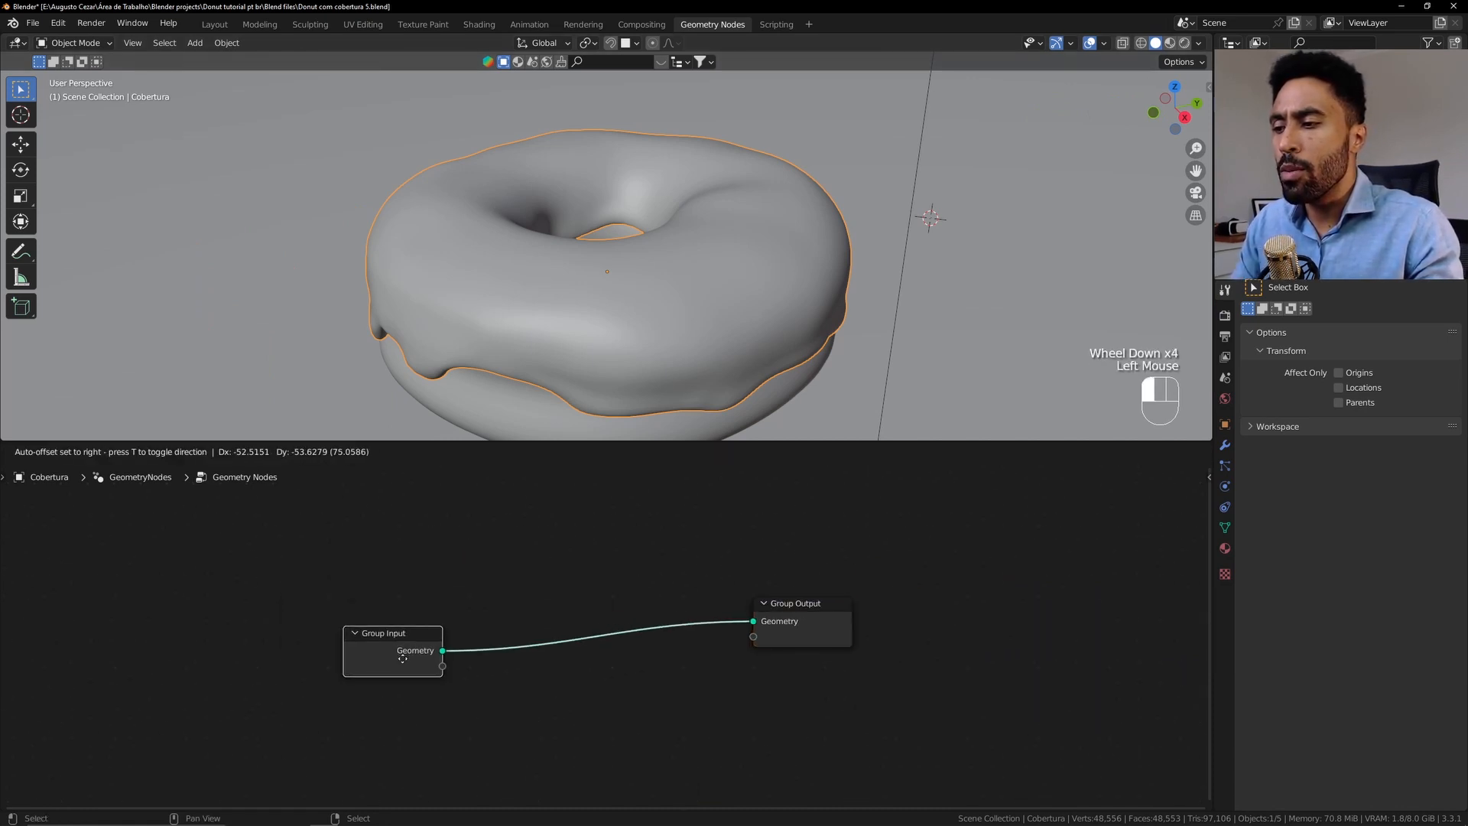
pyautogui.press('Escape')
pyautogui.rightClick(631, 297)
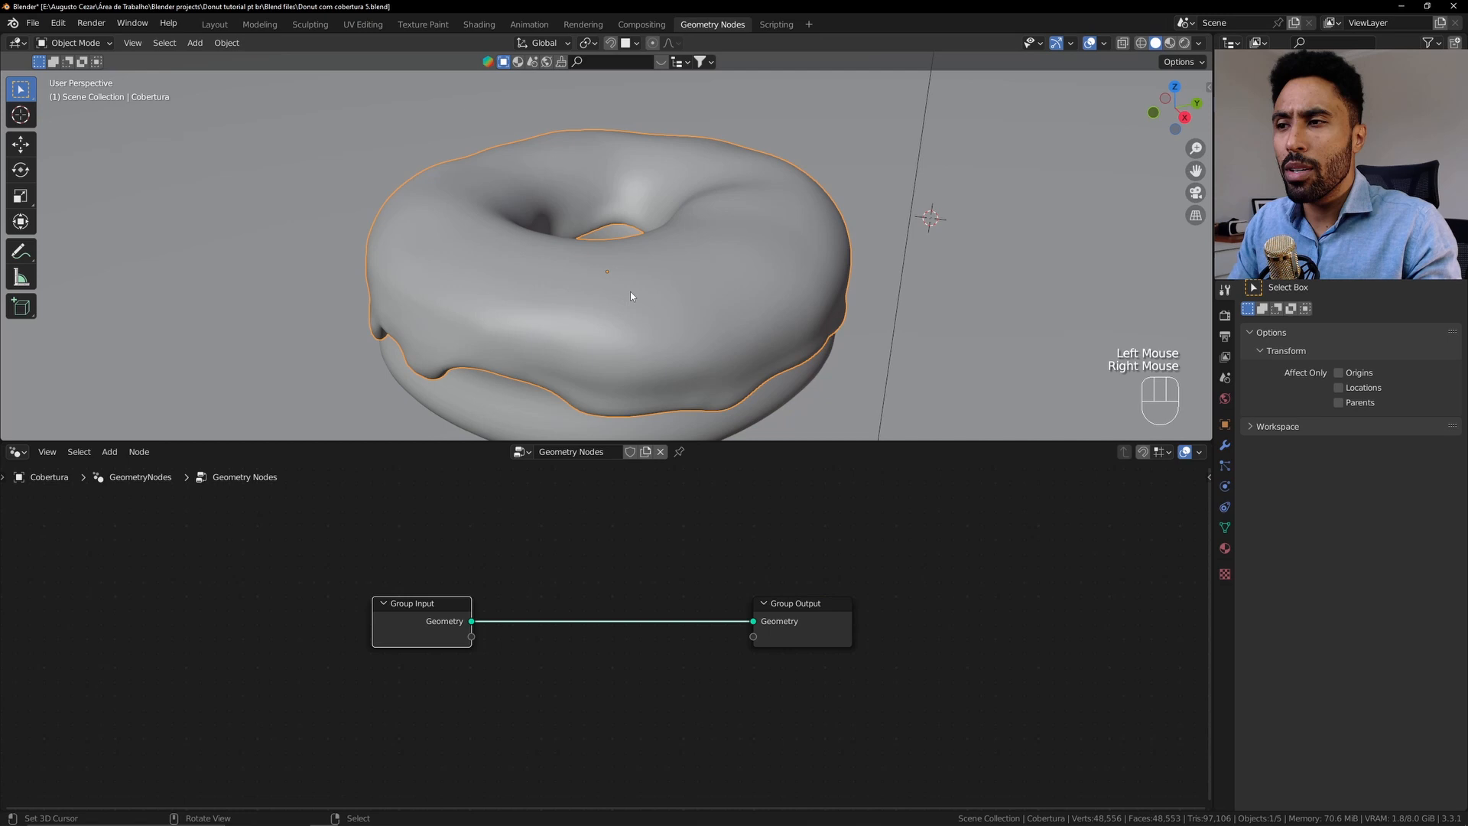
pyautogui.click(653, 303)
pyautogui.press('g')
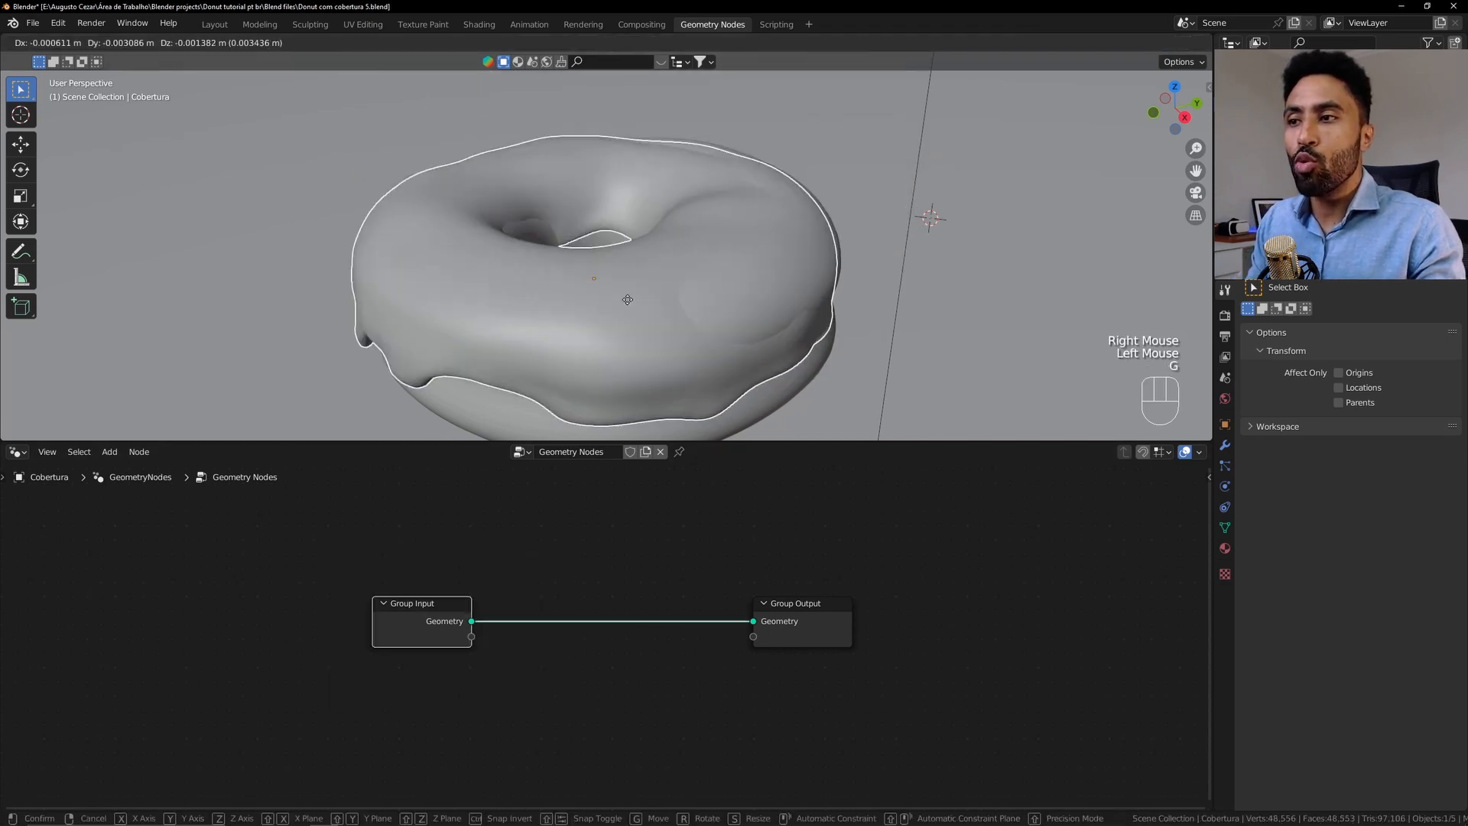
pyautogui.rightClick(663, 291)
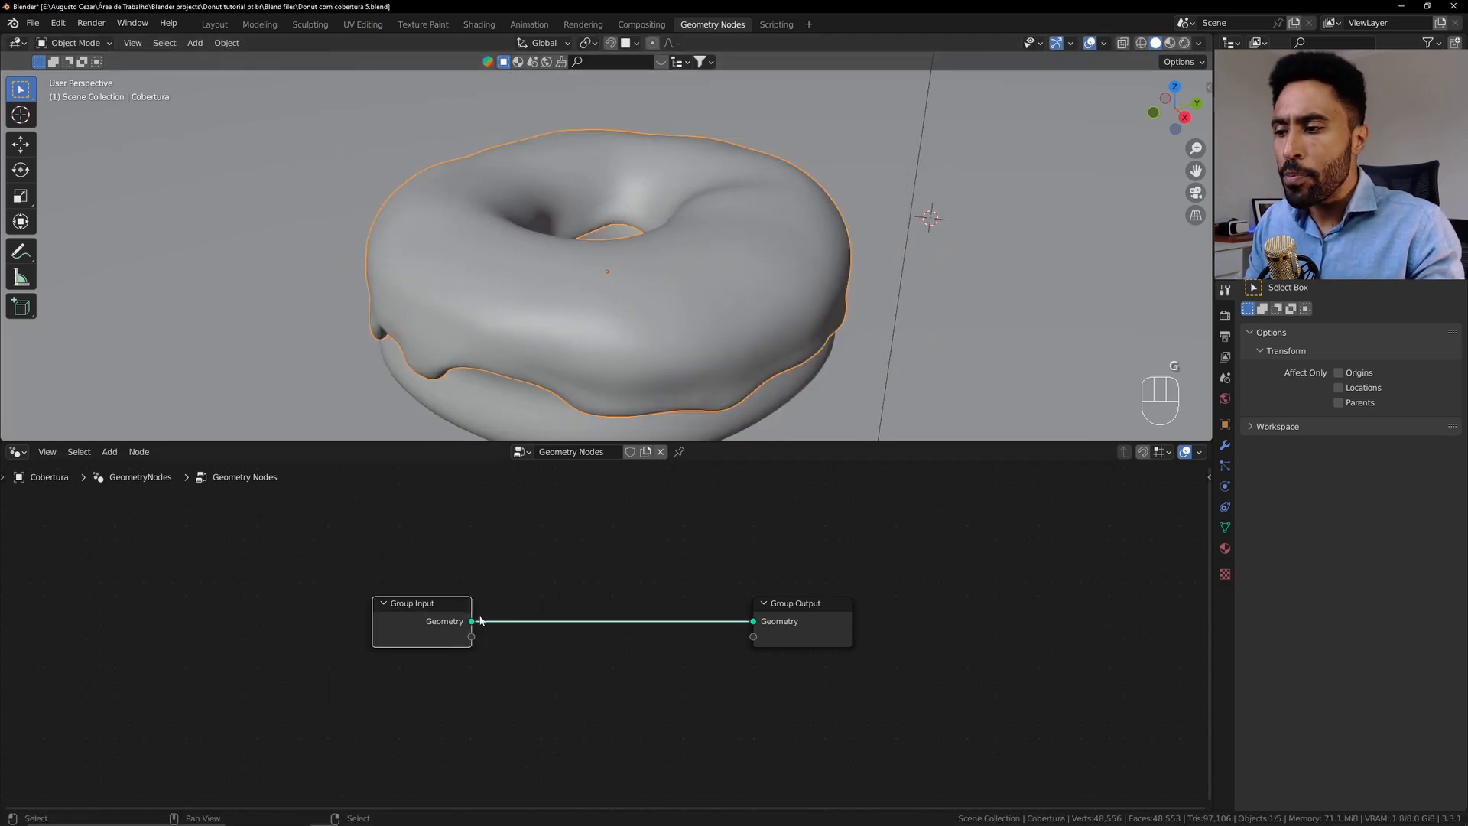
pyautogui.moveTo(460, 586); pyautogui.dragTo(532, 683)
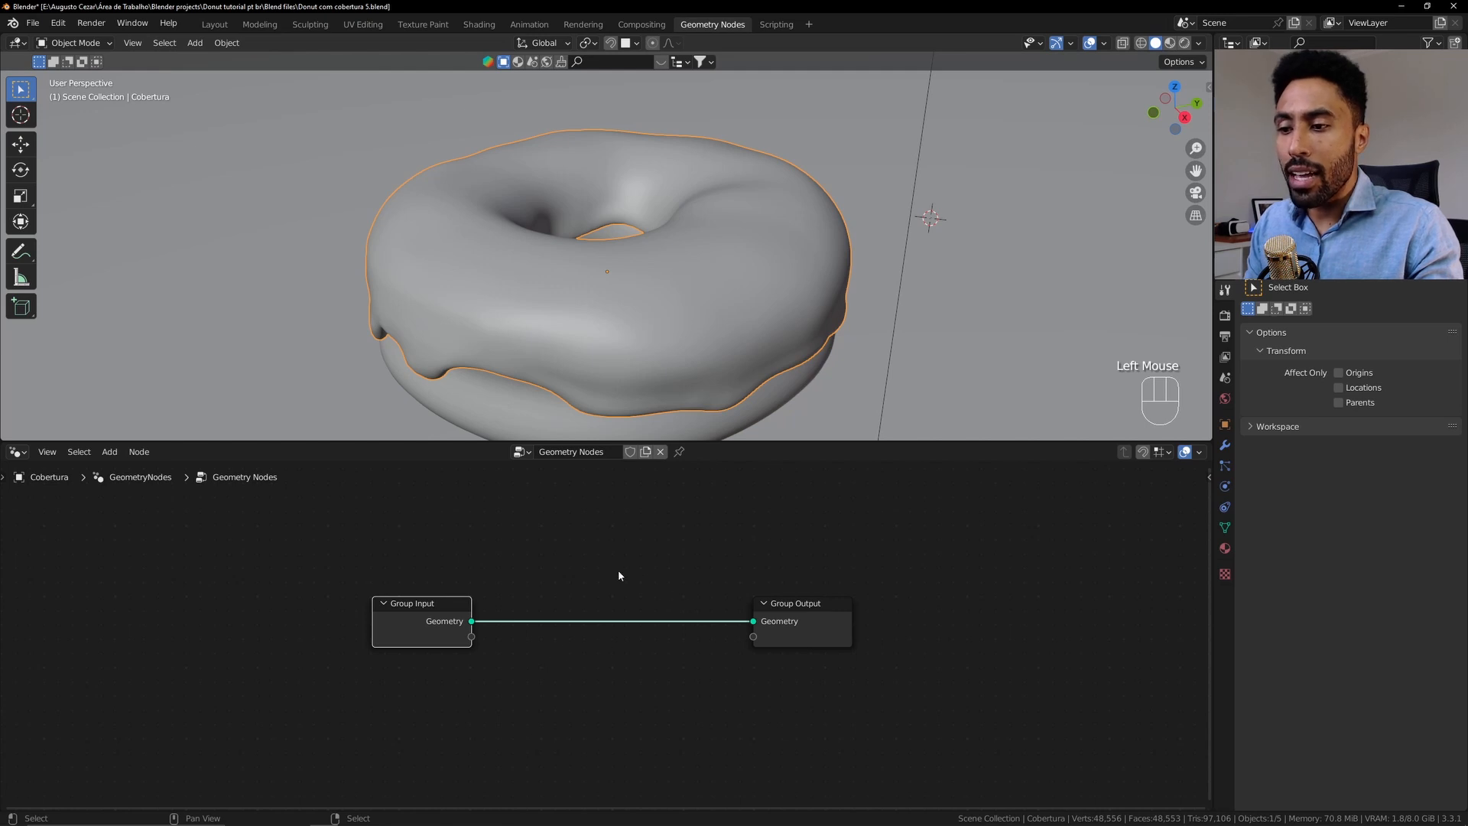
pyautogui.moveTo(611, 565); pyautogui.dragTo(772, 629)
pyautogui.press('g')
pyautogui.rightClick(775, 627)
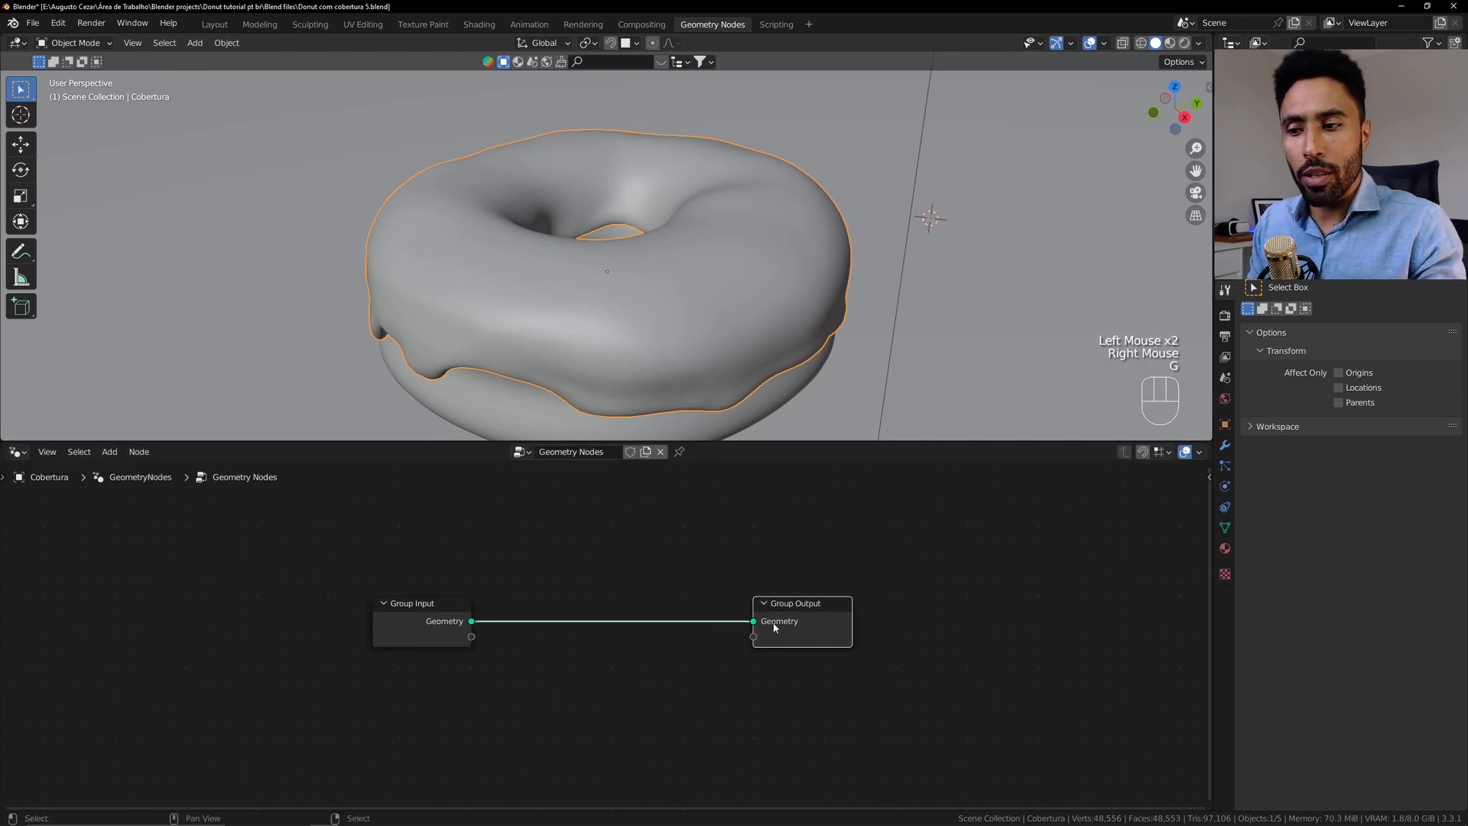
pyautogui.click(526, 575)
pyautogui.moveTo(500, 566); pyautogui.dragTo(741, 696)
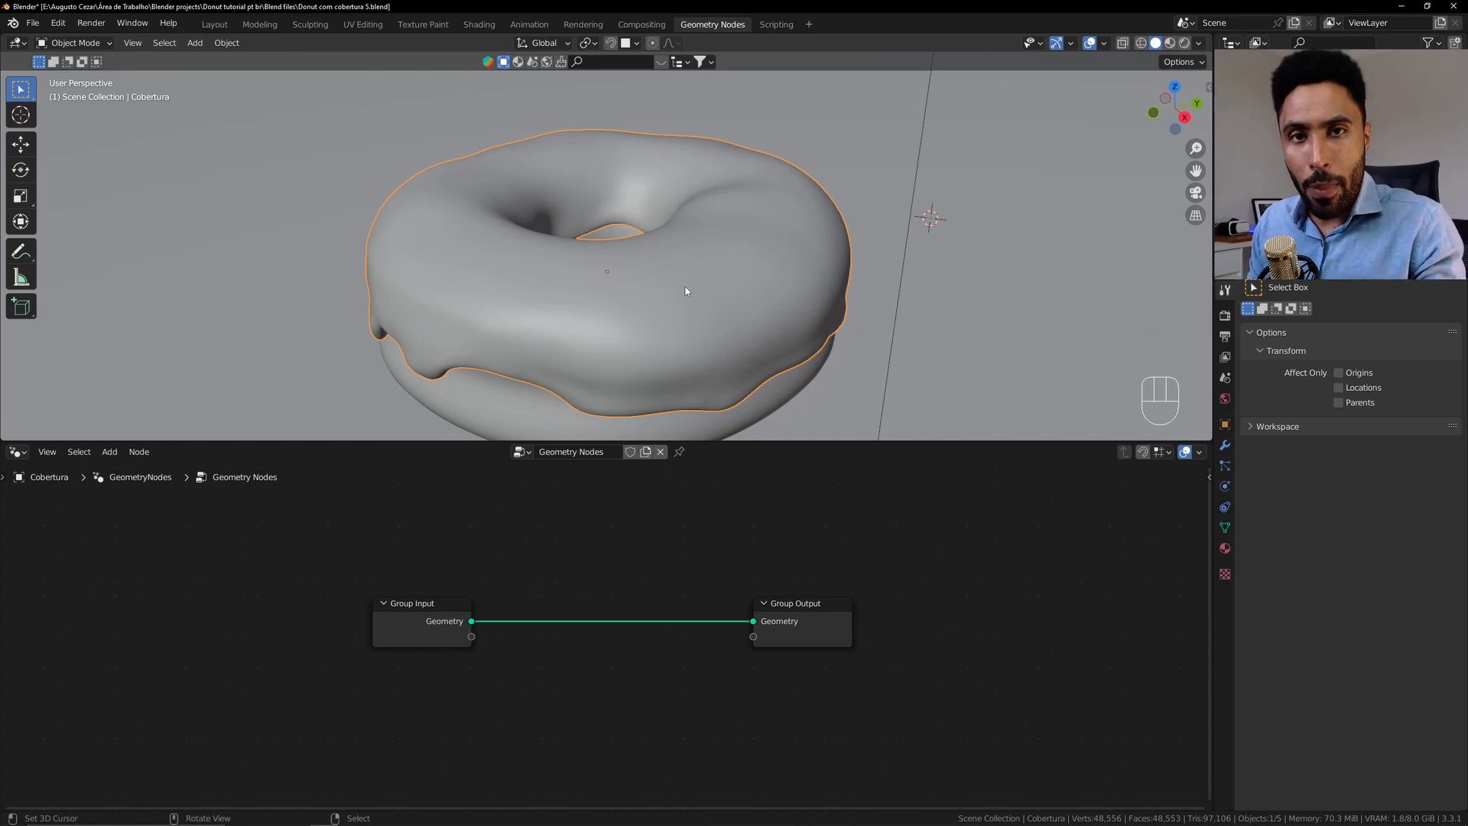
# Show the icing's modifier settings and insert a Transform node between Group Input and Group Output in its node tree
pyautogui.click(1224, 446)
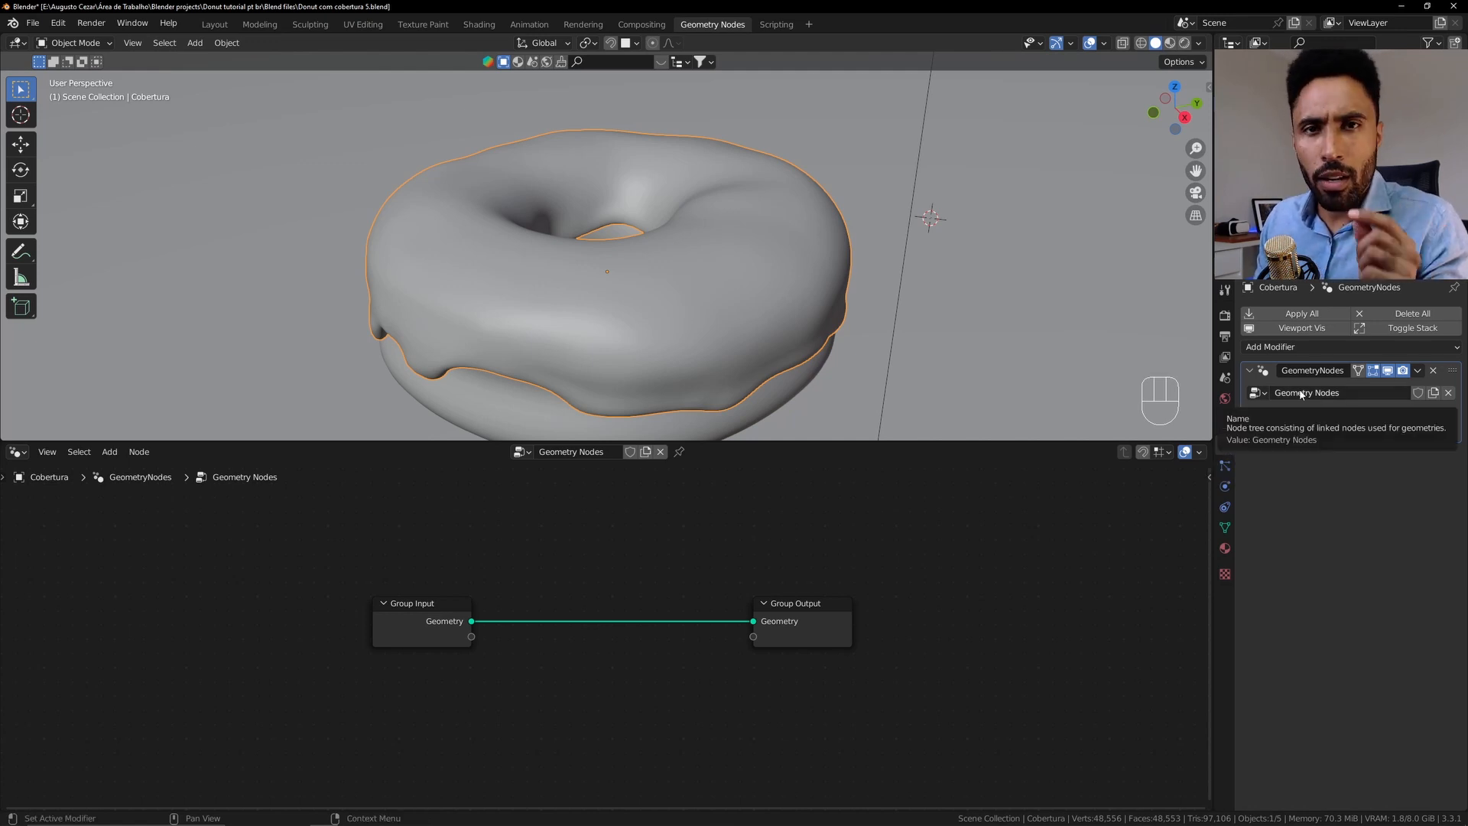
pyautogui.scroll(3, 619, 718)
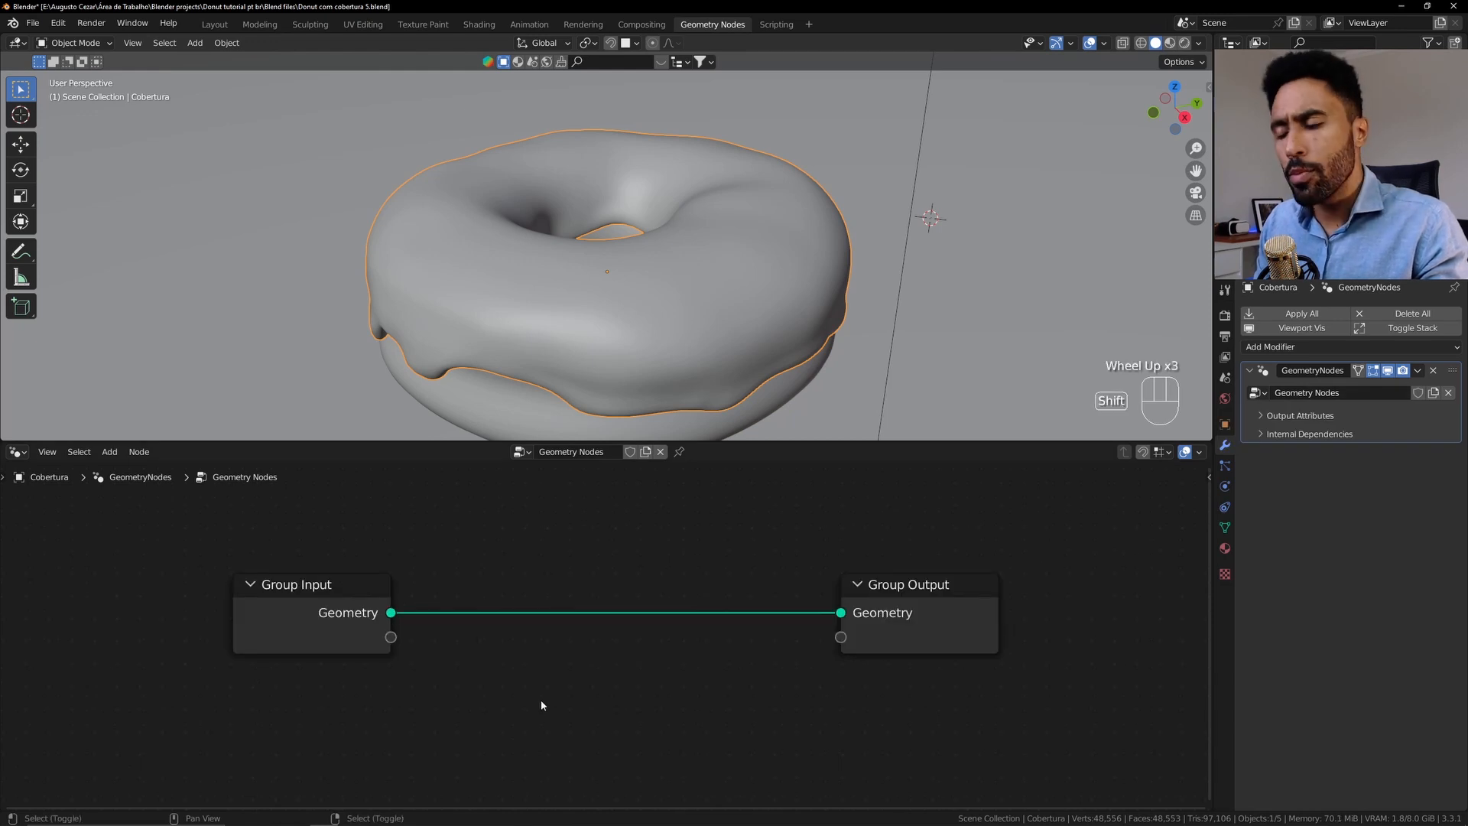
pyautogui.hotkey('shift', 'a')
pyautogui.moveTo(543, 705)
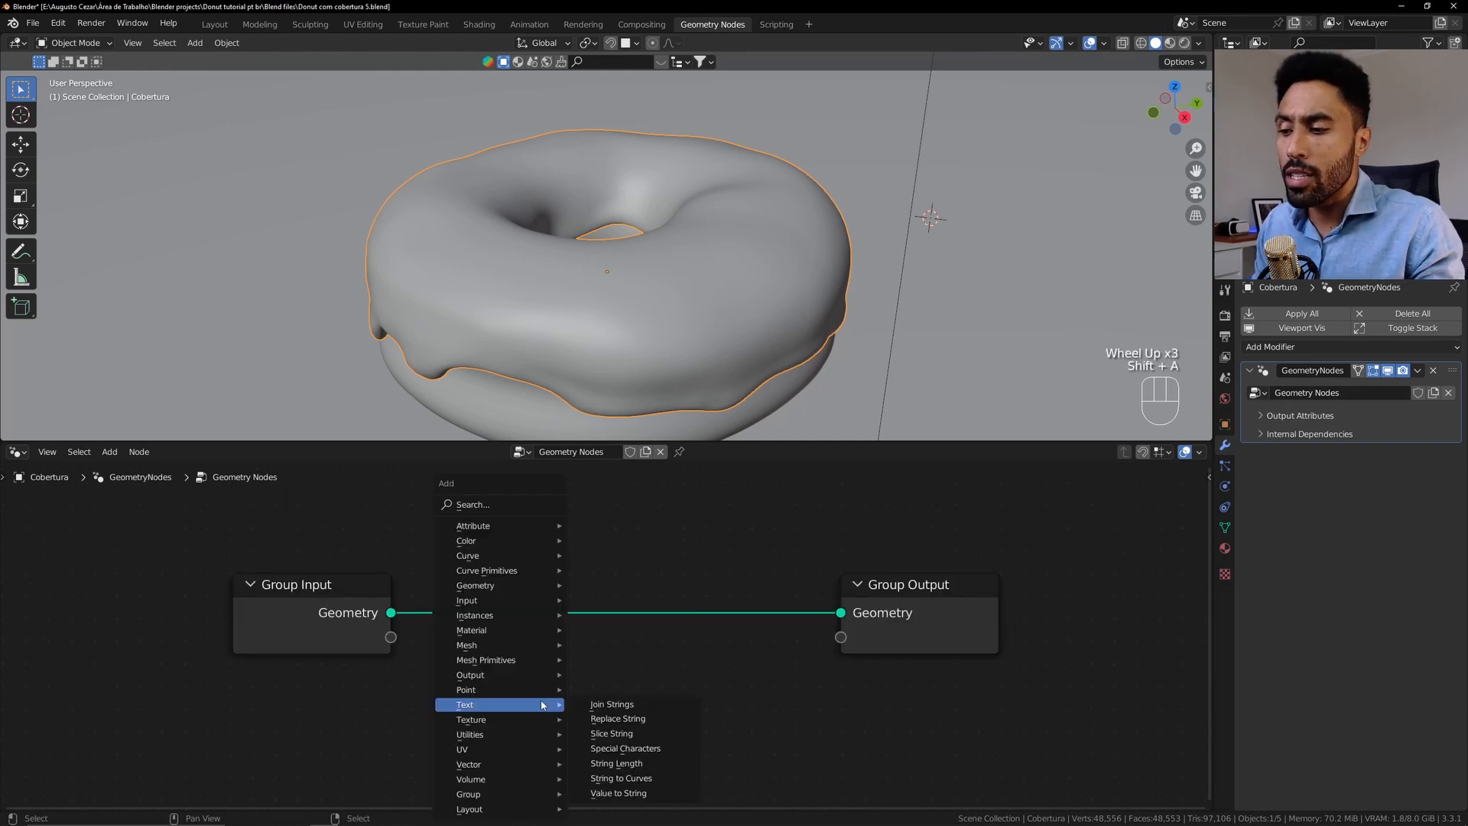
pyautogui.click(511, 506)
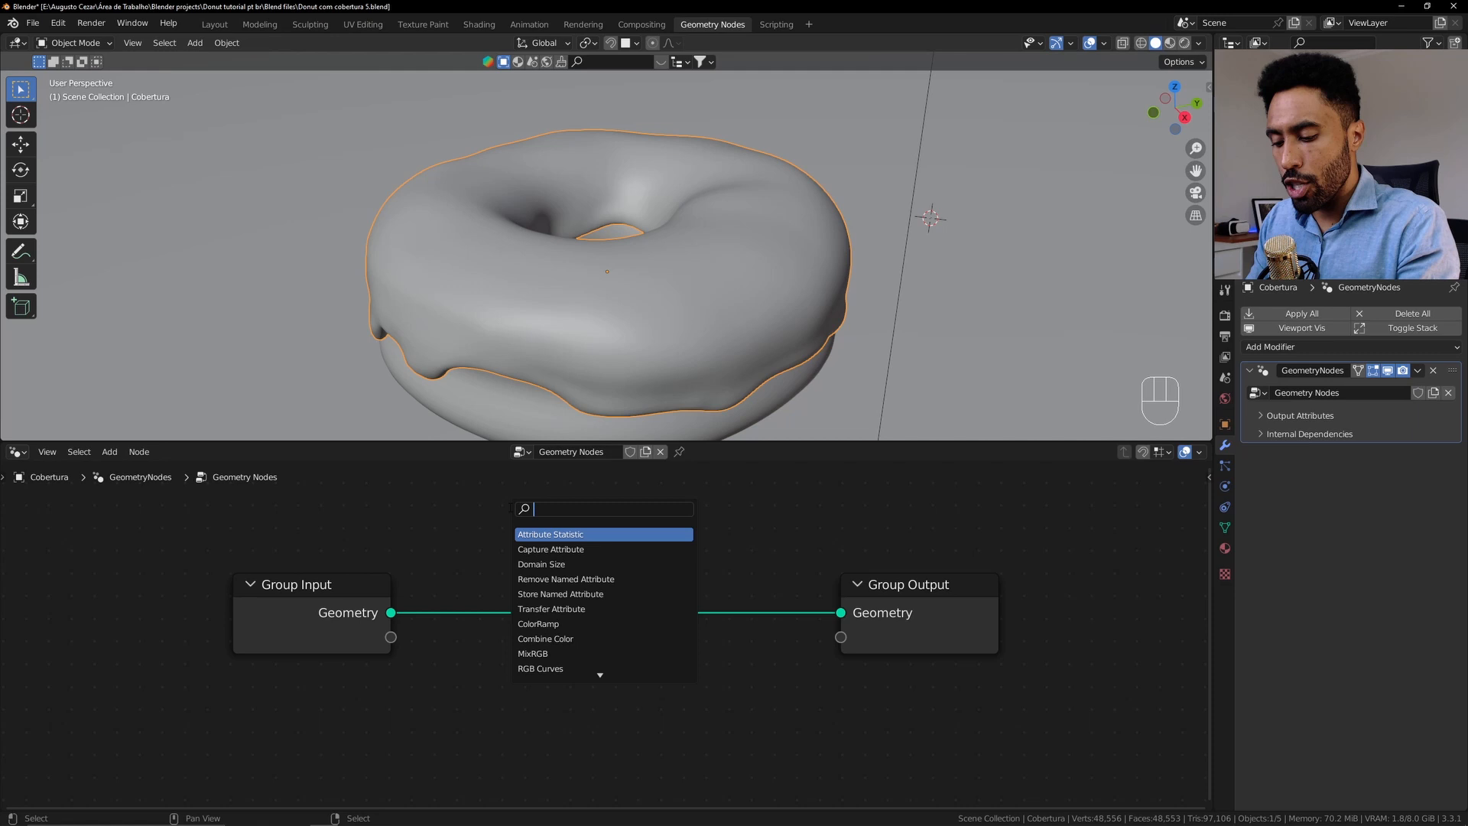
pyautogui.write('trans')
pyautogui.press('Return')
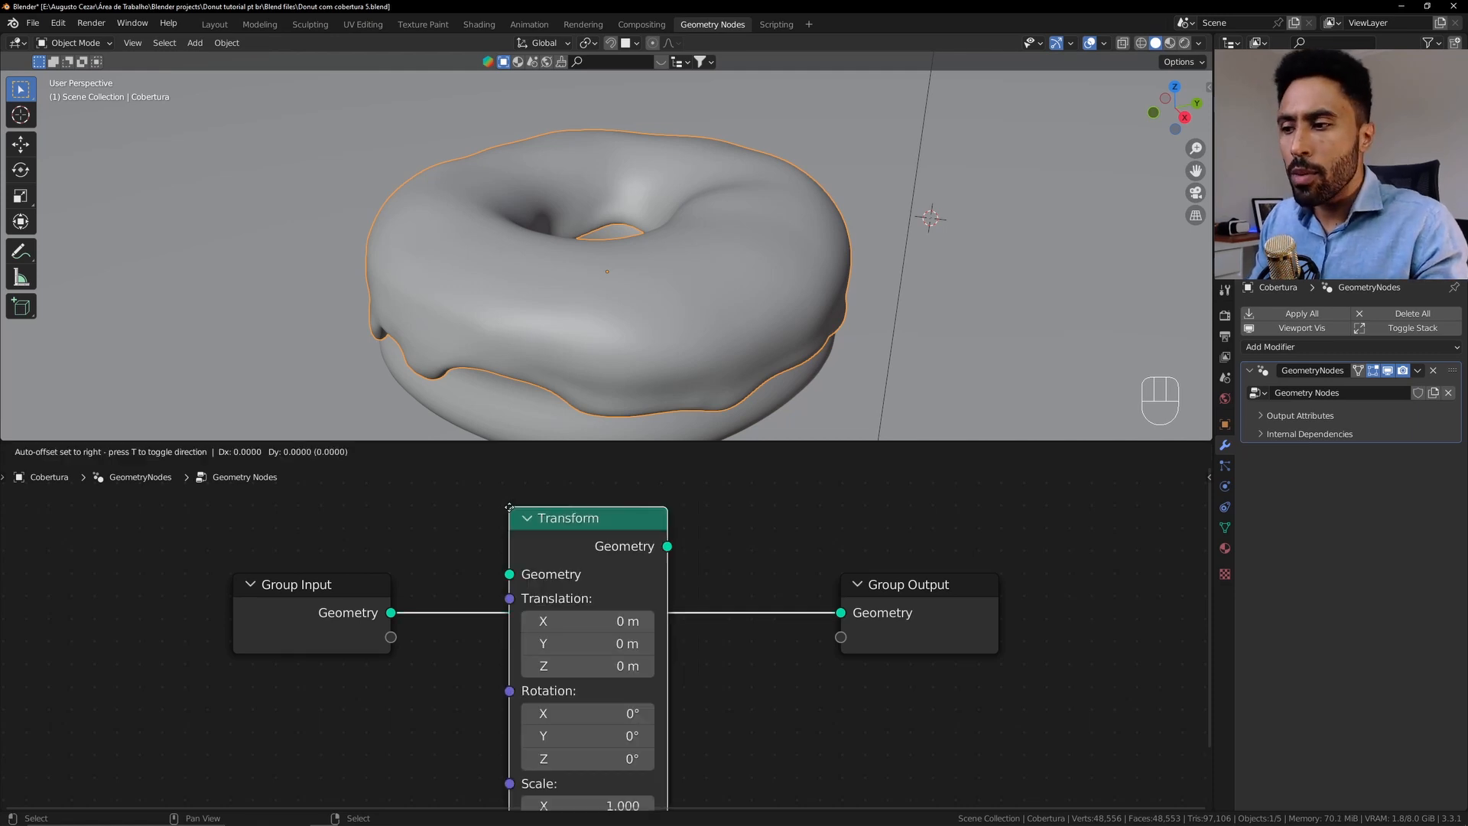
pyautogui.click(530, 509)
# Raise the icing above the donut by setting the Transform node's Z translation to about 0.06 m
pyautogui.scroll(-2, 611, 612)
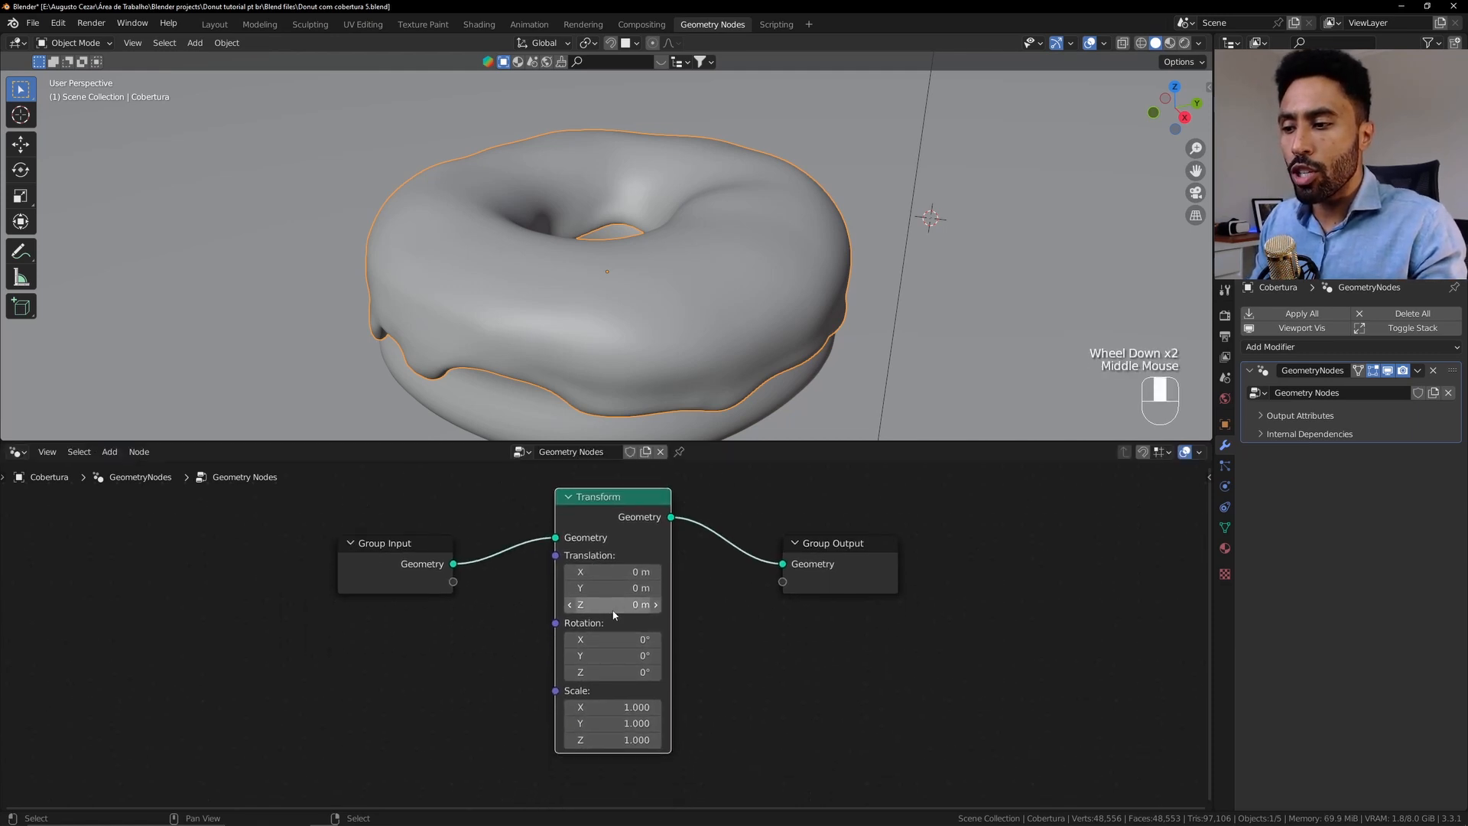
pyautogui.keyDown('shift'); pyautogui.moveTo(611, 615); pyautogui.dragTo(630, 615); pyautogui.keyUp('shift')
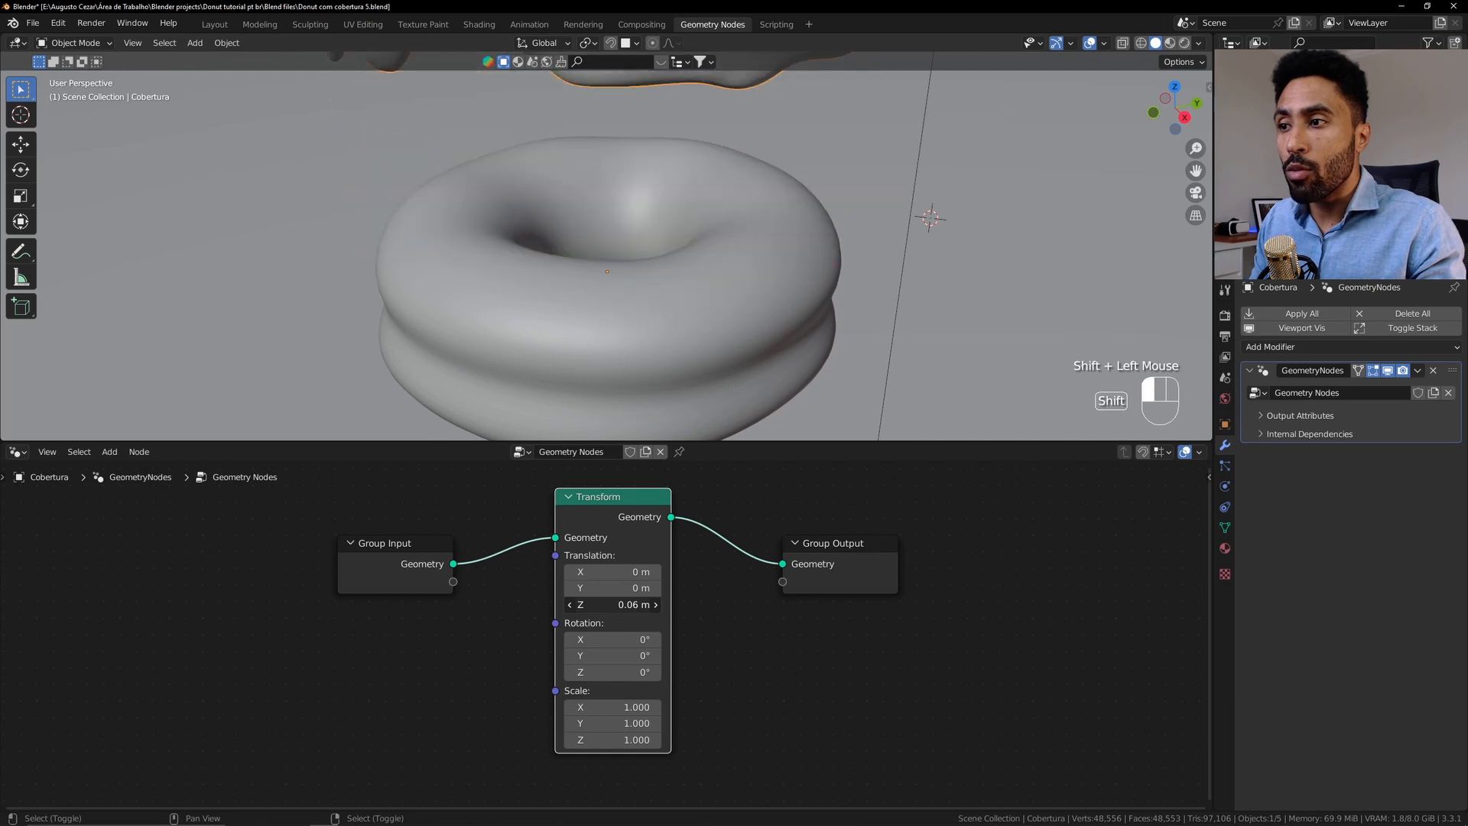
pyautogui.scroll(-3, 721, 613)
pyautogui.scroll(-4, 702, 356)
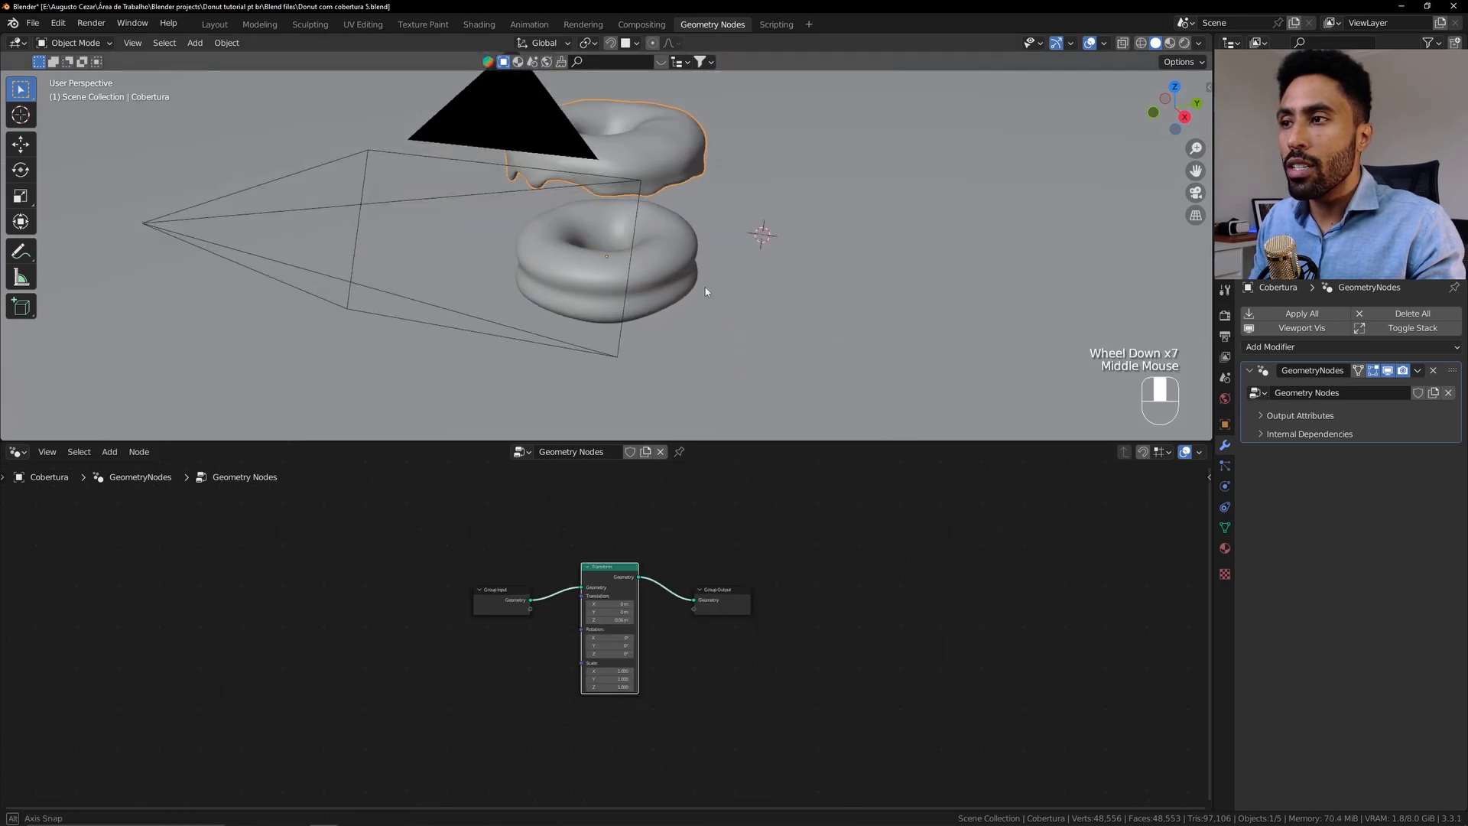
pyautogui.moveTo(704, 292); pyautogui.dragTo(674, 293, button='middle')
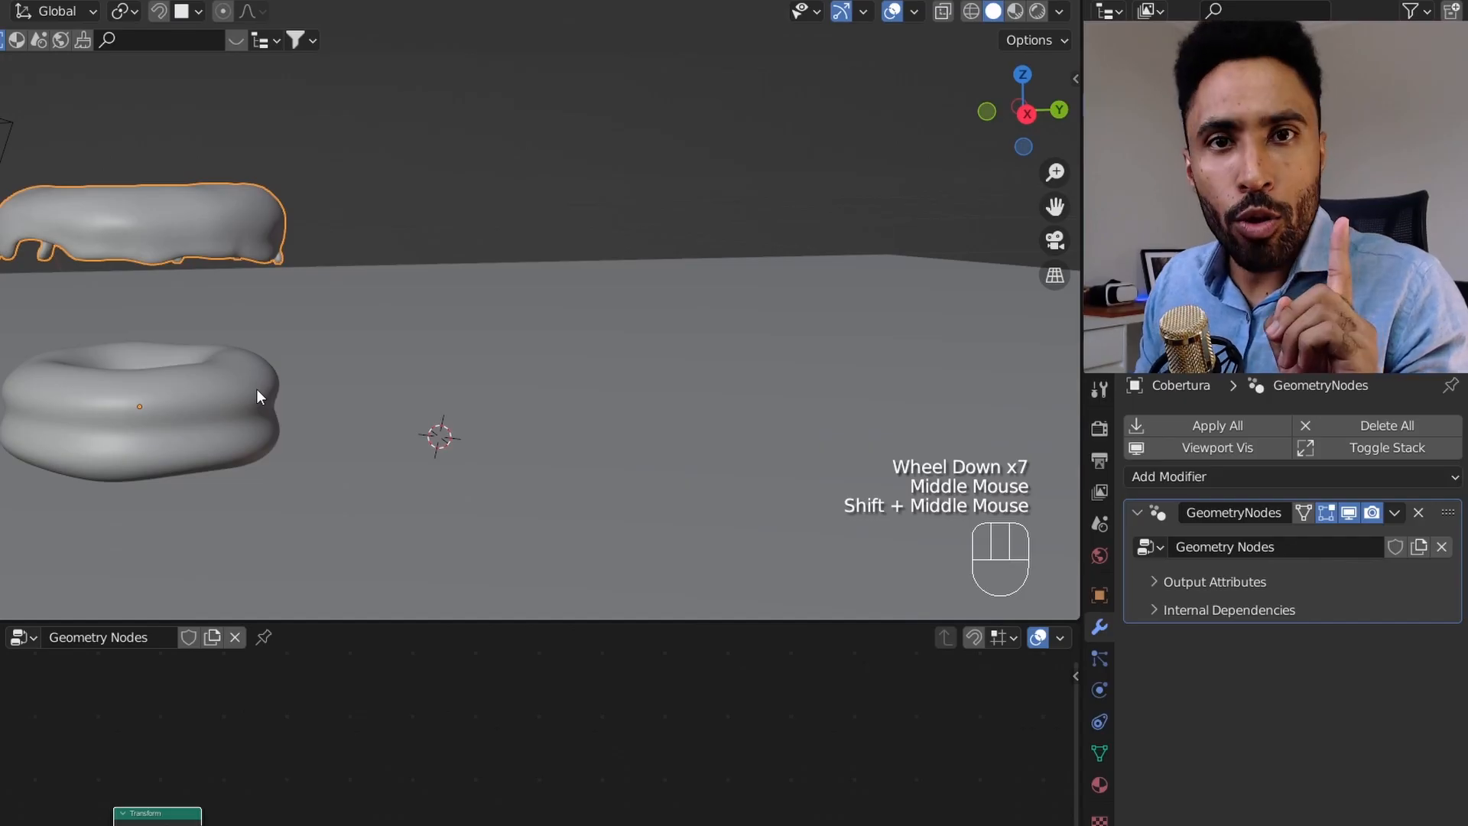
# Compare the icing's original mesh in Edit Mode with the raised geometry from the Transform node, and return to Object Mode
pyautogui.press('Tab')
pyautogui.scroll(2, 255, 388)
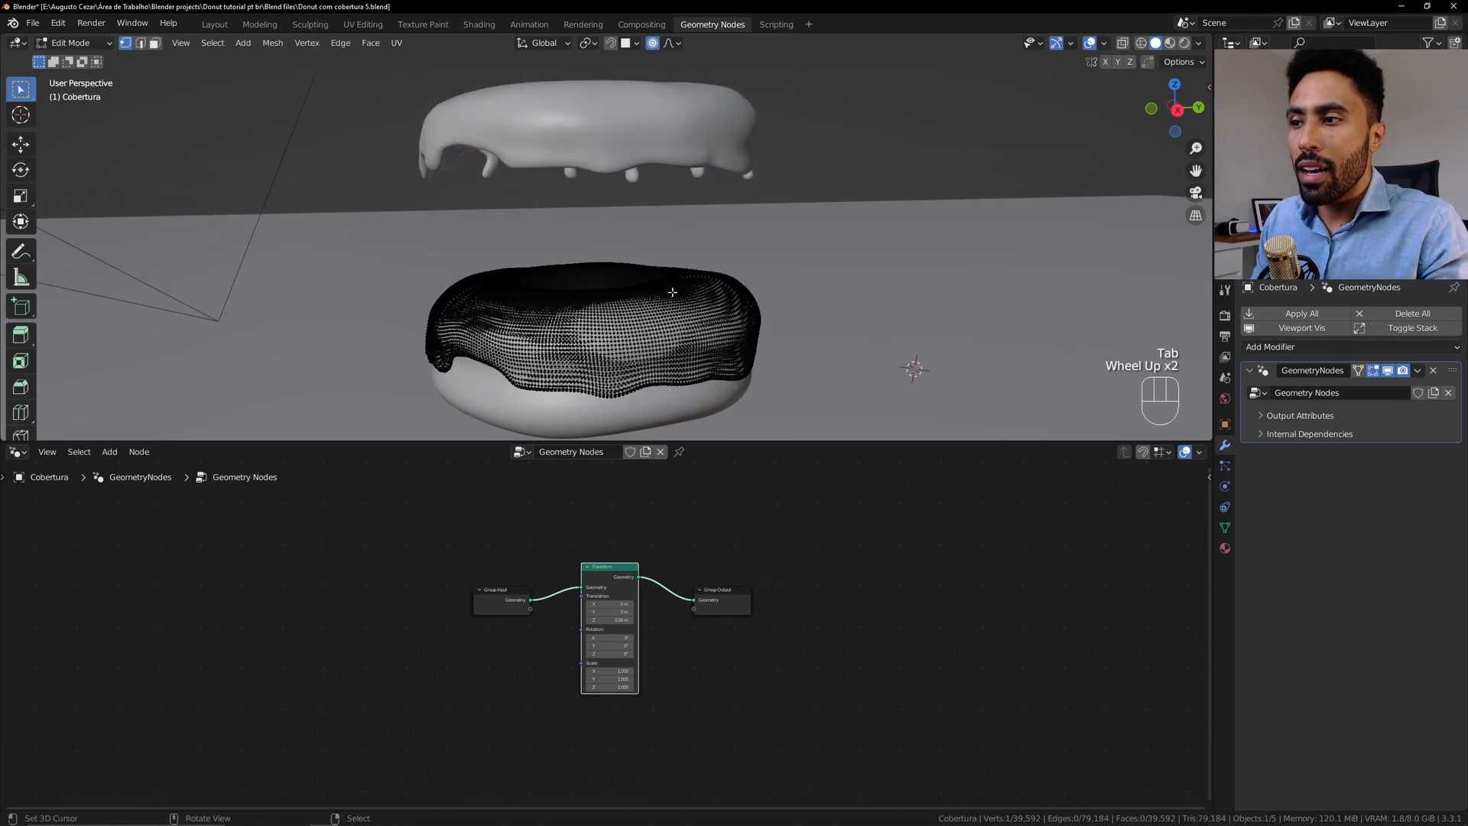
pyautogui.moveTo(685, 277); pyautogui.dragTo(593, 375)
pyautogui.press('Tab')
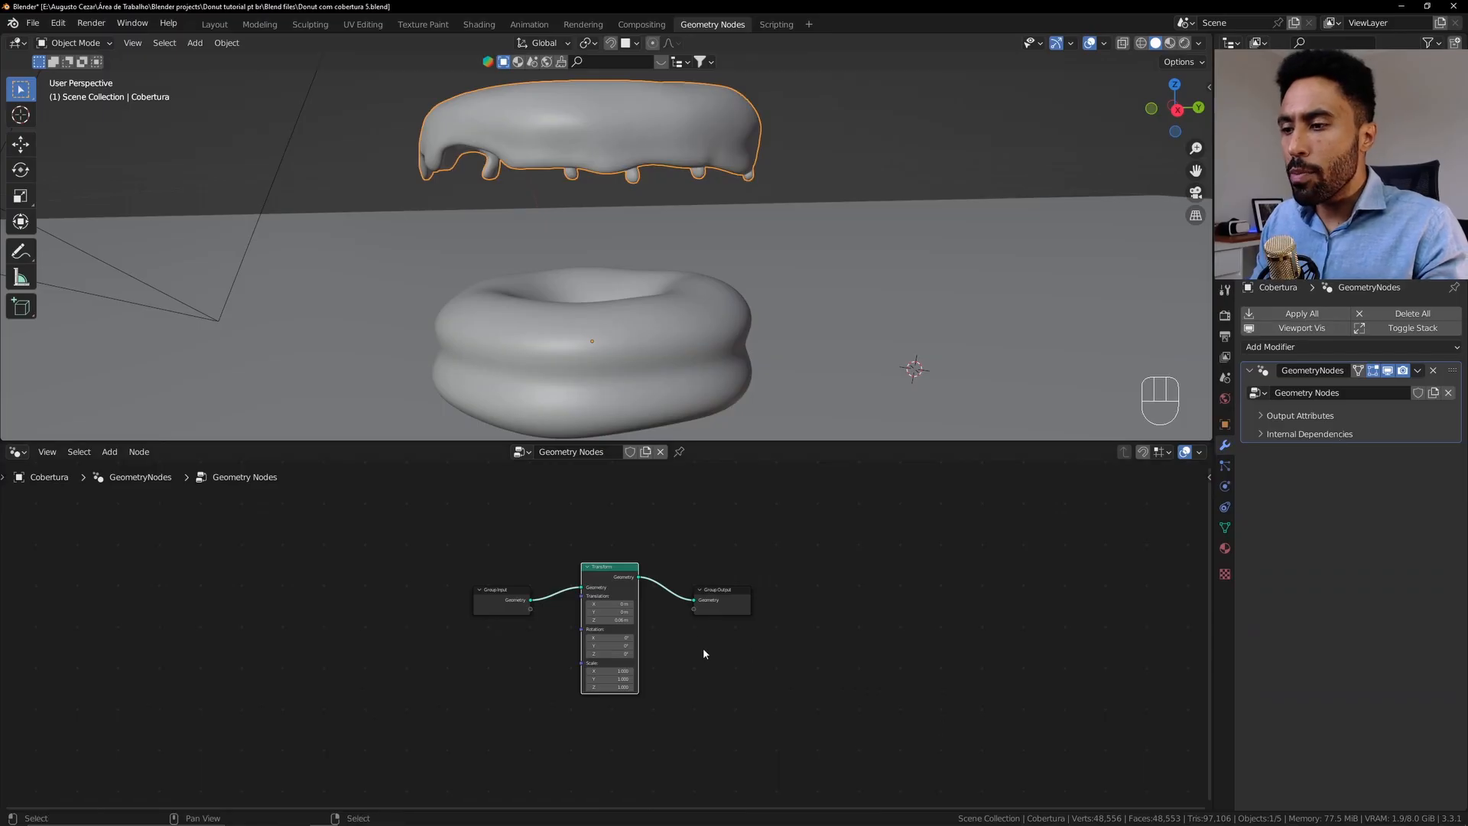
# Remove the Transform node from the icing's node tree so Group Input links directly to Group Output
pyautogui.scroll(5, 691, 631)
pyautogui.click(604, 596)
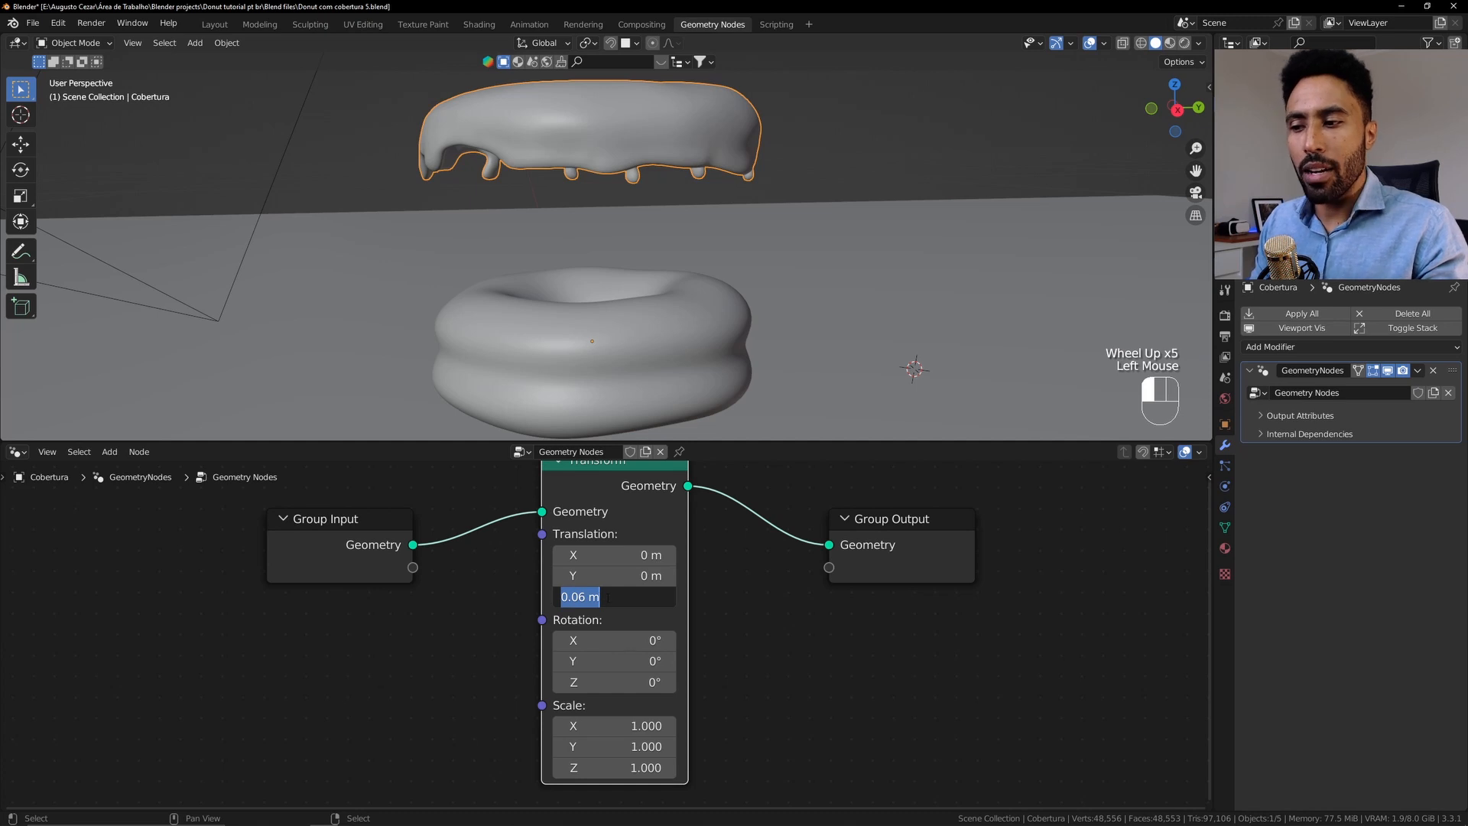
pyautogui.press('Escape')
pyautogui.moveTo(608, 597)
pyautogui.keyDown('shift'); pyautogui.mouseDown()
pyautogui.moveTo(581, 597)
pyautogui.moveTo(650, 597)
pyautogui.moveTo(625, 598)
pyautogui.mouseUp(); pyautogui.keyUp('shift')
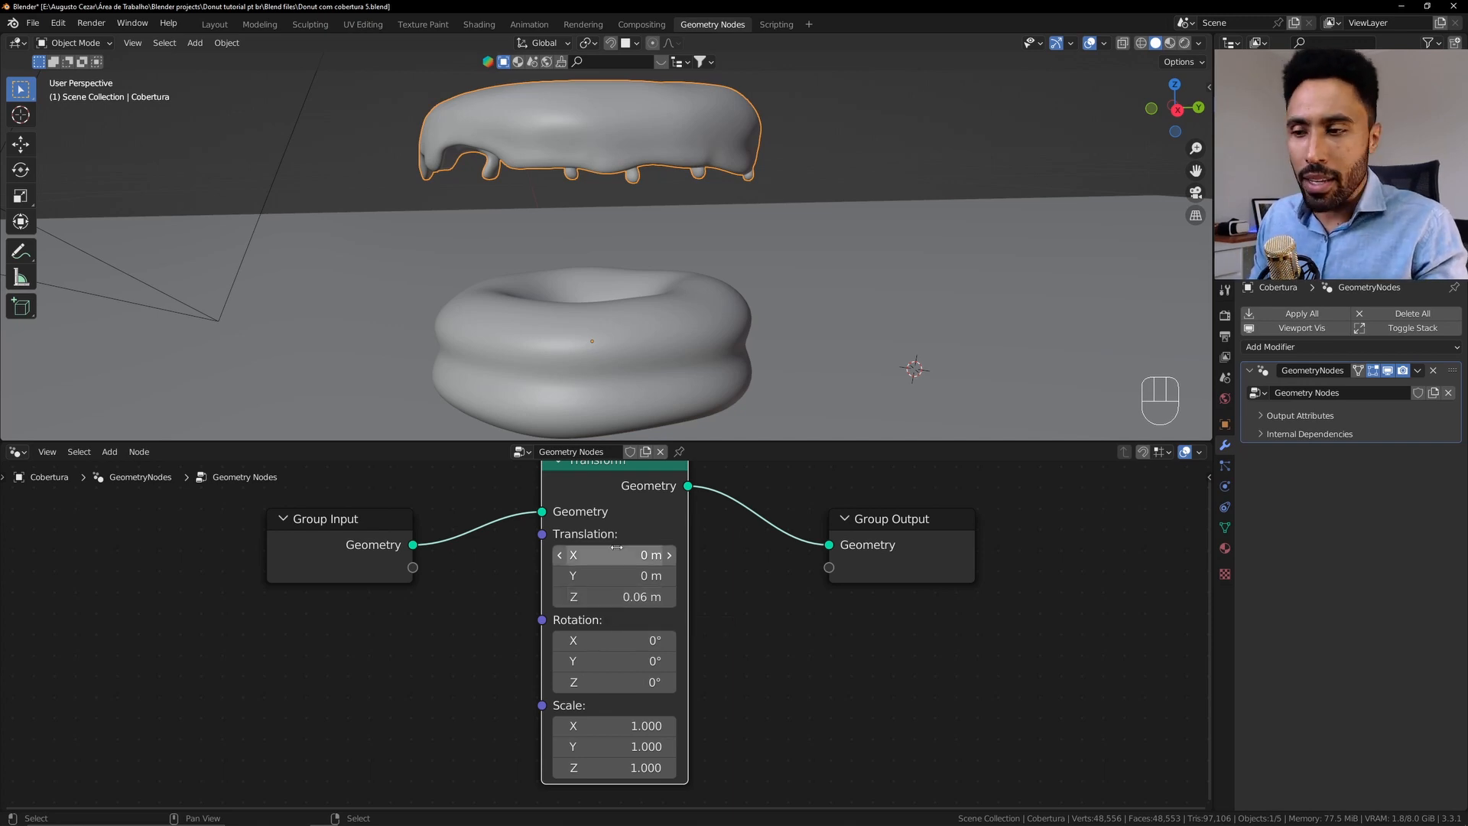
pyautogui.keyDown('alt'); pyautogui.moveTo(633, 494); pyautogui.dragTo(653, 687); pyautogui.keyUp('alt')
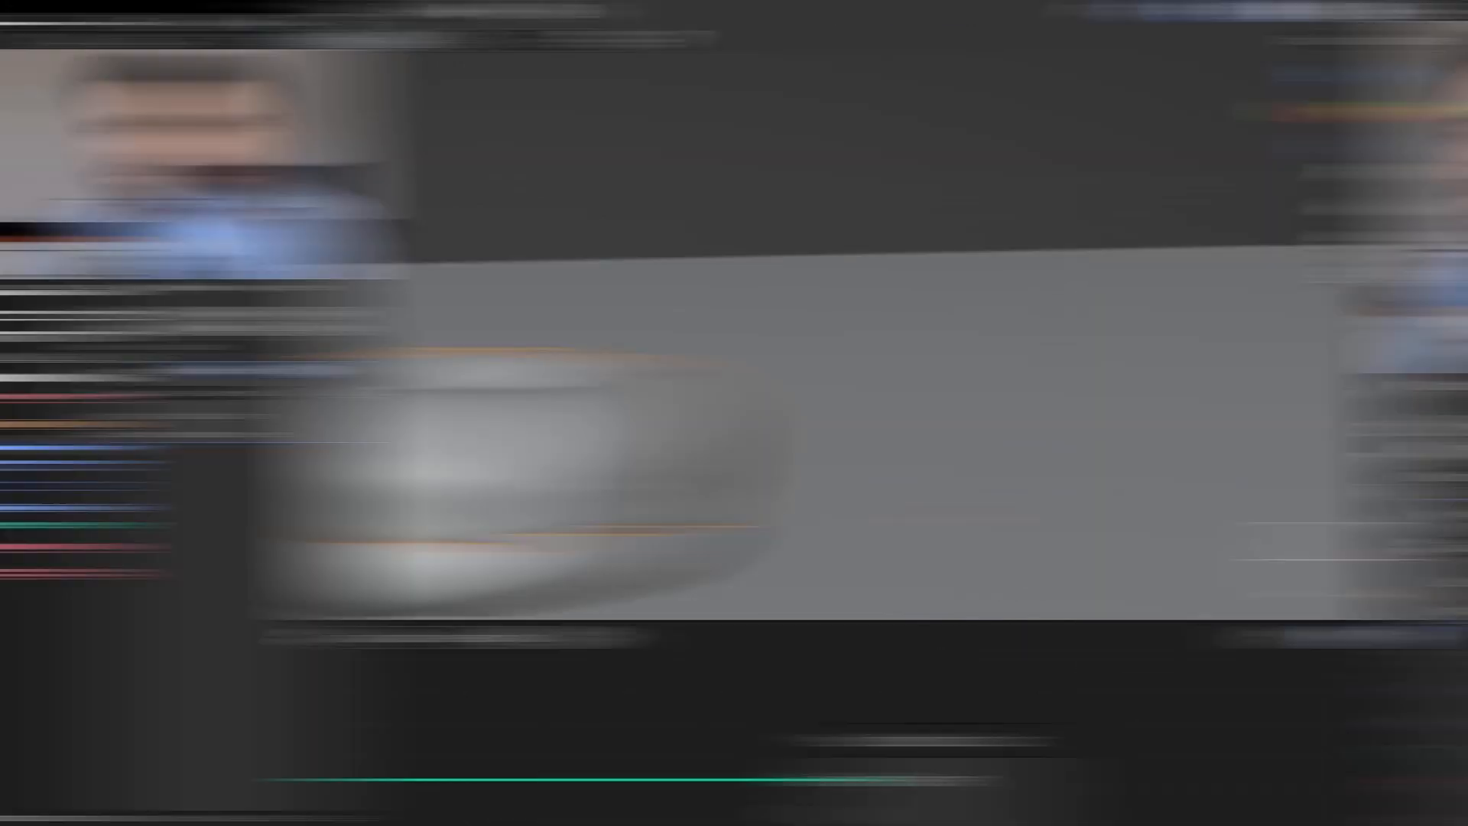
pyautogui.scroll(-2, 678, 321)
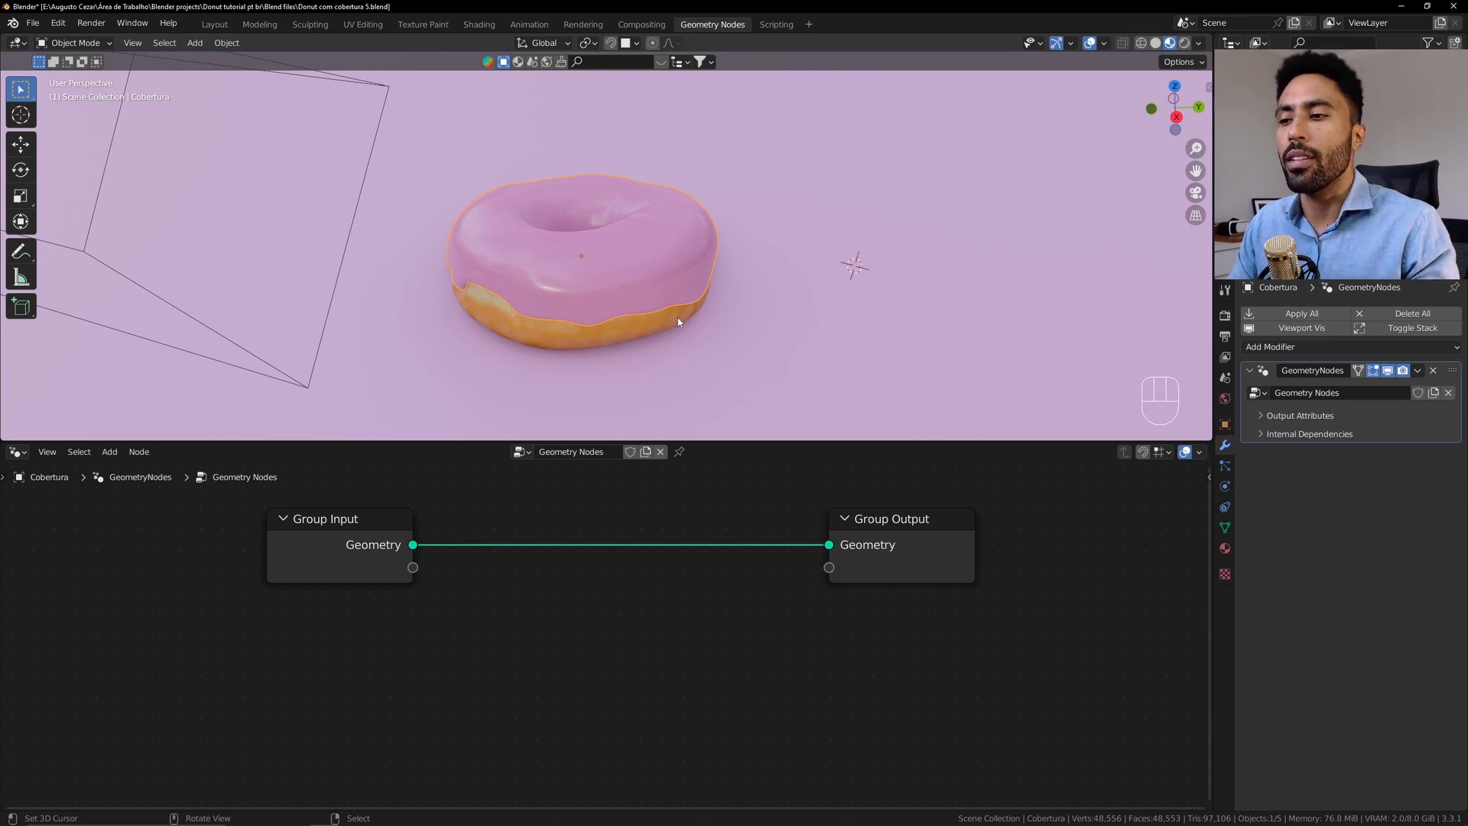
# Pin the icing's Geometry Nodes tree in the node editor and test it by switching the selection between the plane and the icing
pyautogui.rightClick(790, 347)
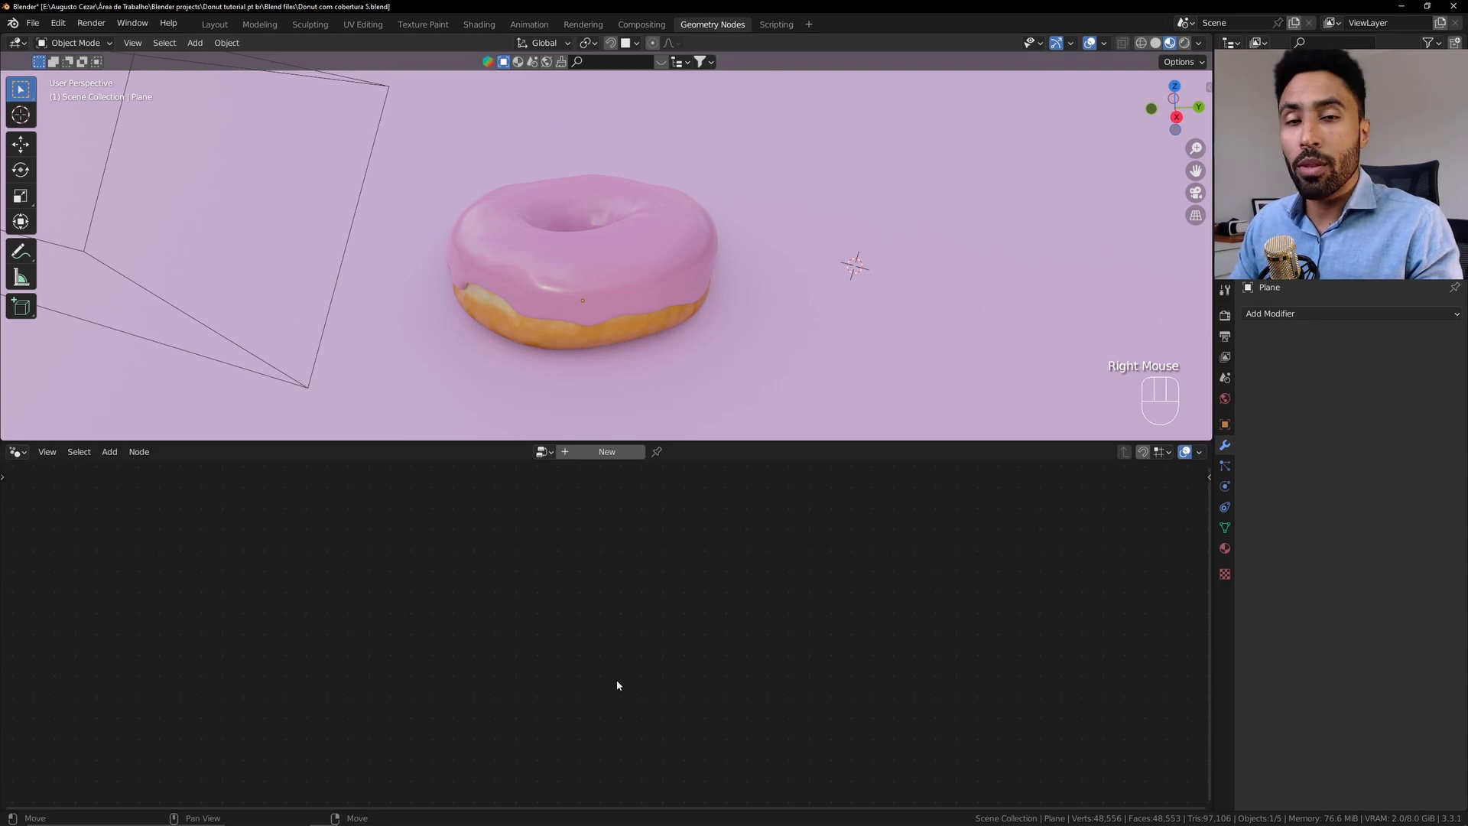
pyautogui.rightClick(626, 272)
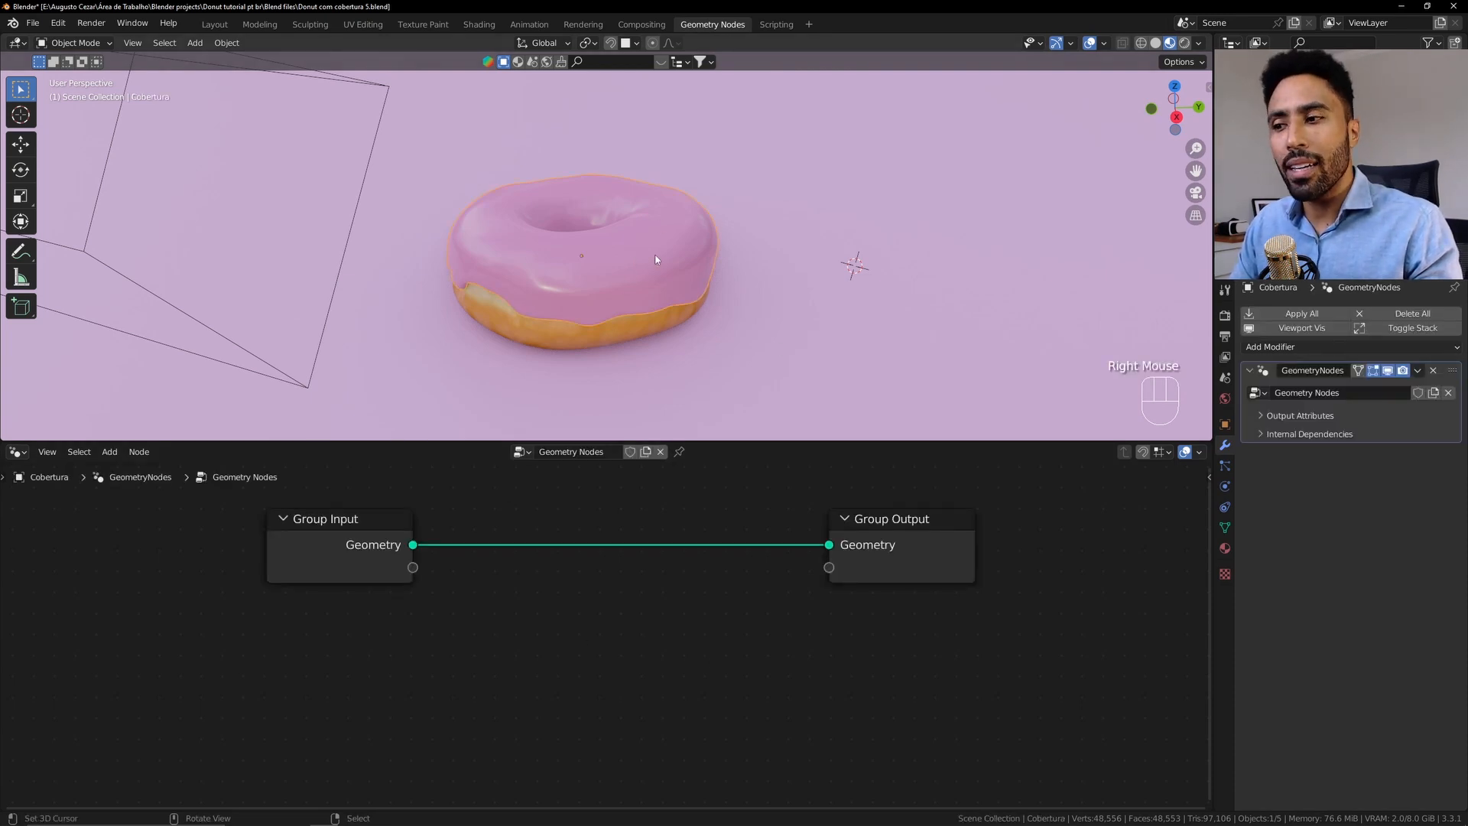
pyautogui.click(679, 452)
pyautogui.rightClick(818, 297)
pyautogui.rightClick(672, 326)
pyautogui.rightClick(672, 326)
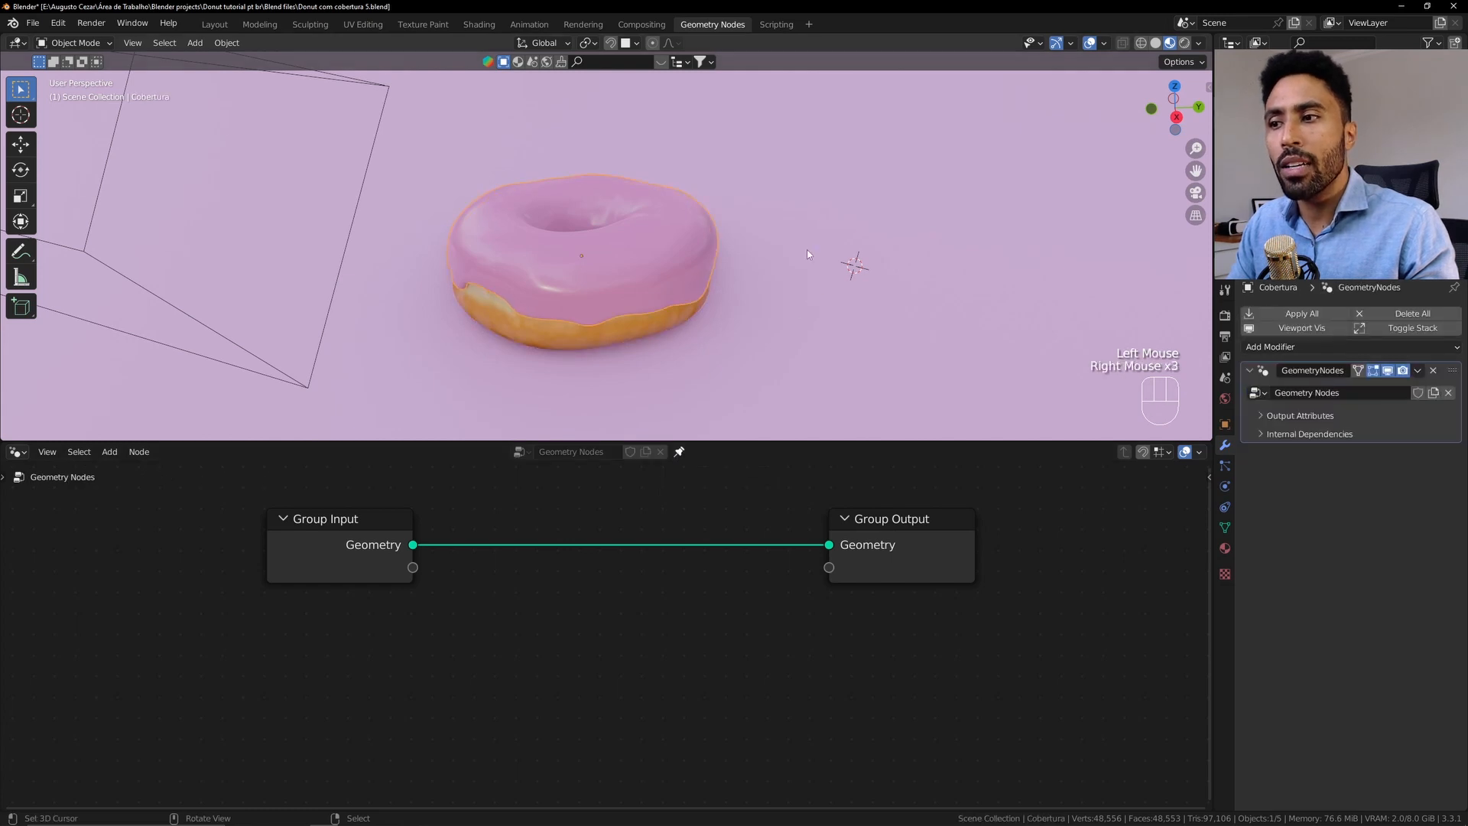
pyautogui.rightClick(806, 249)
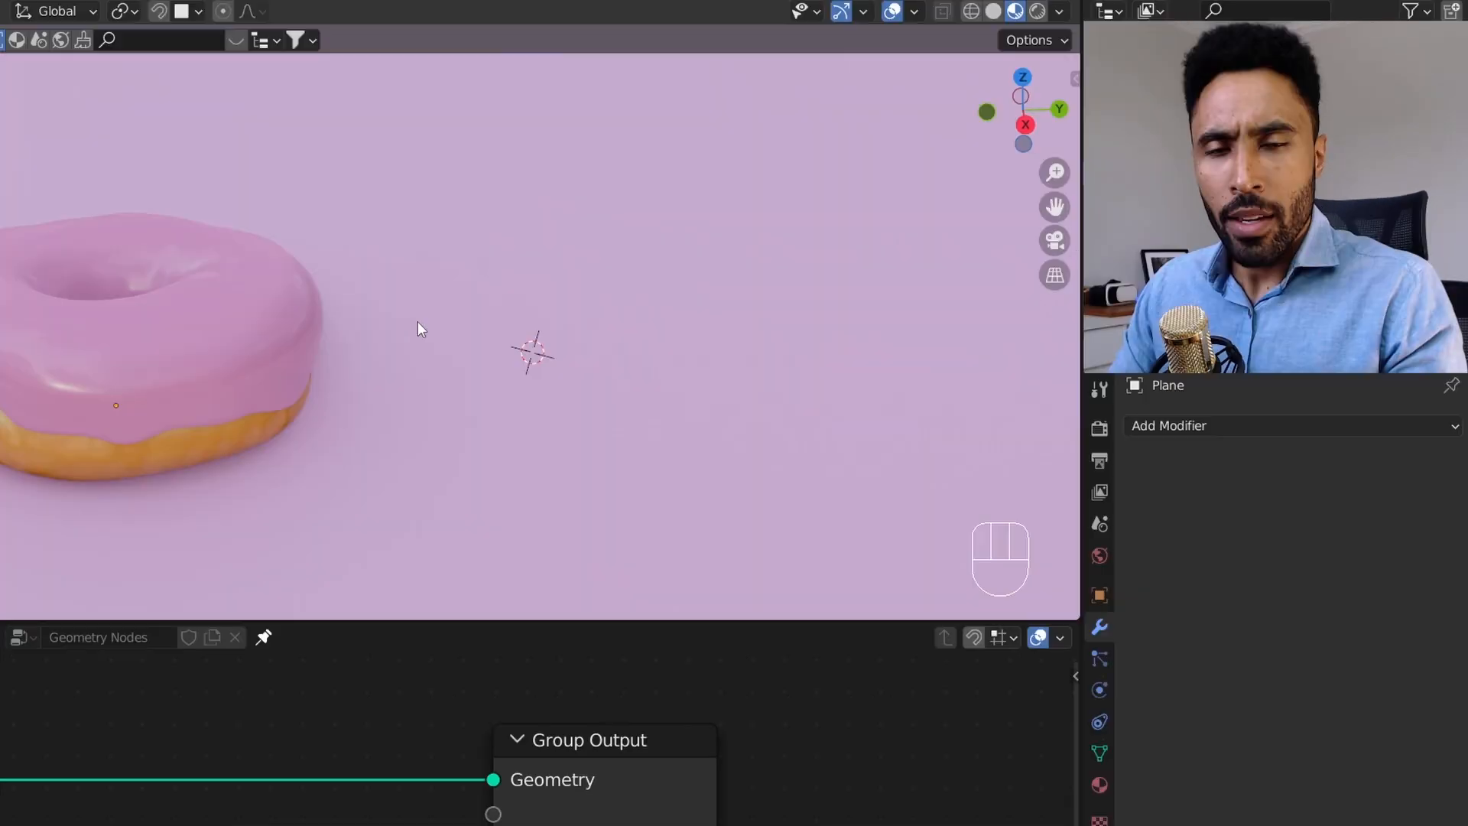
# Reset the 3D cursor to the world origin and add a cylinder mesh there
pyautogui.press('KP_7')
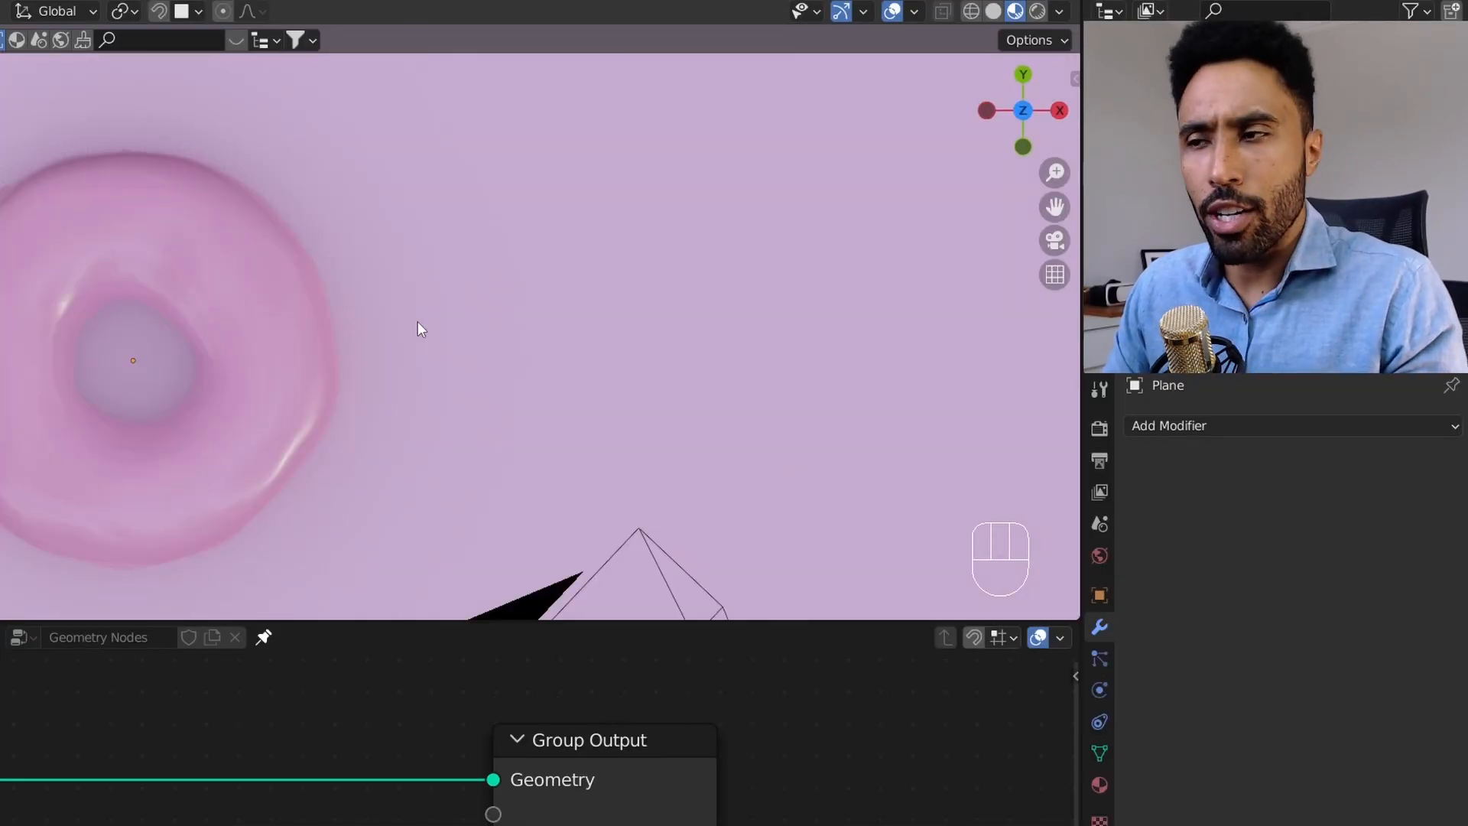
pyautogui.hotkey('shift', 'c')
pyautogui.scroll(5, 147, 454)
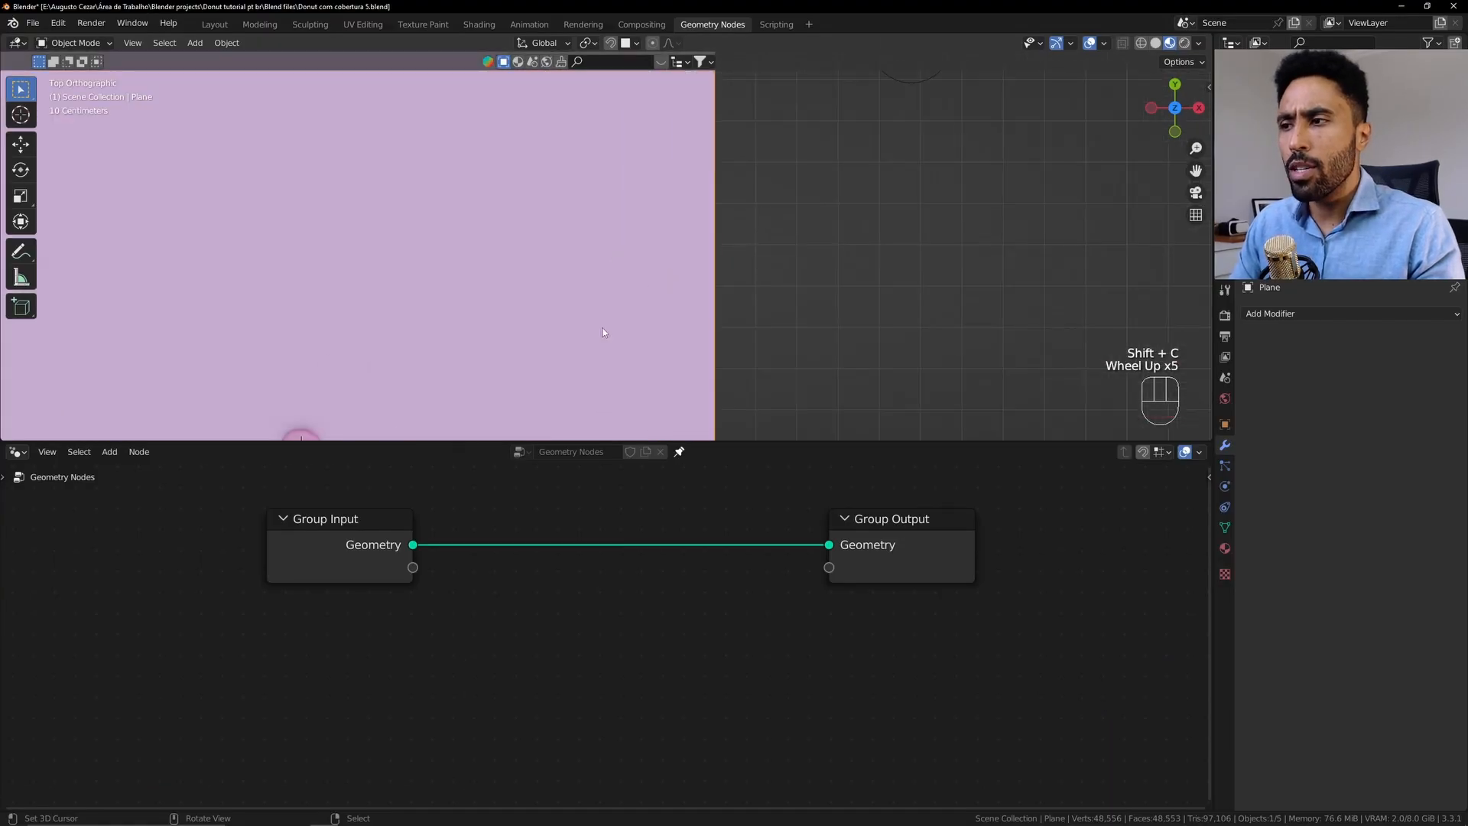
pyautogui.keyDown('shift'); pyautogui.moveTo(603, 331); pyautogui.dragTo(802, 142, button='middle'); pyautogui.keyUp('shift')
pyautogui.hotkey('shift', 'a')
pyautogui.moveTo(801, 126)
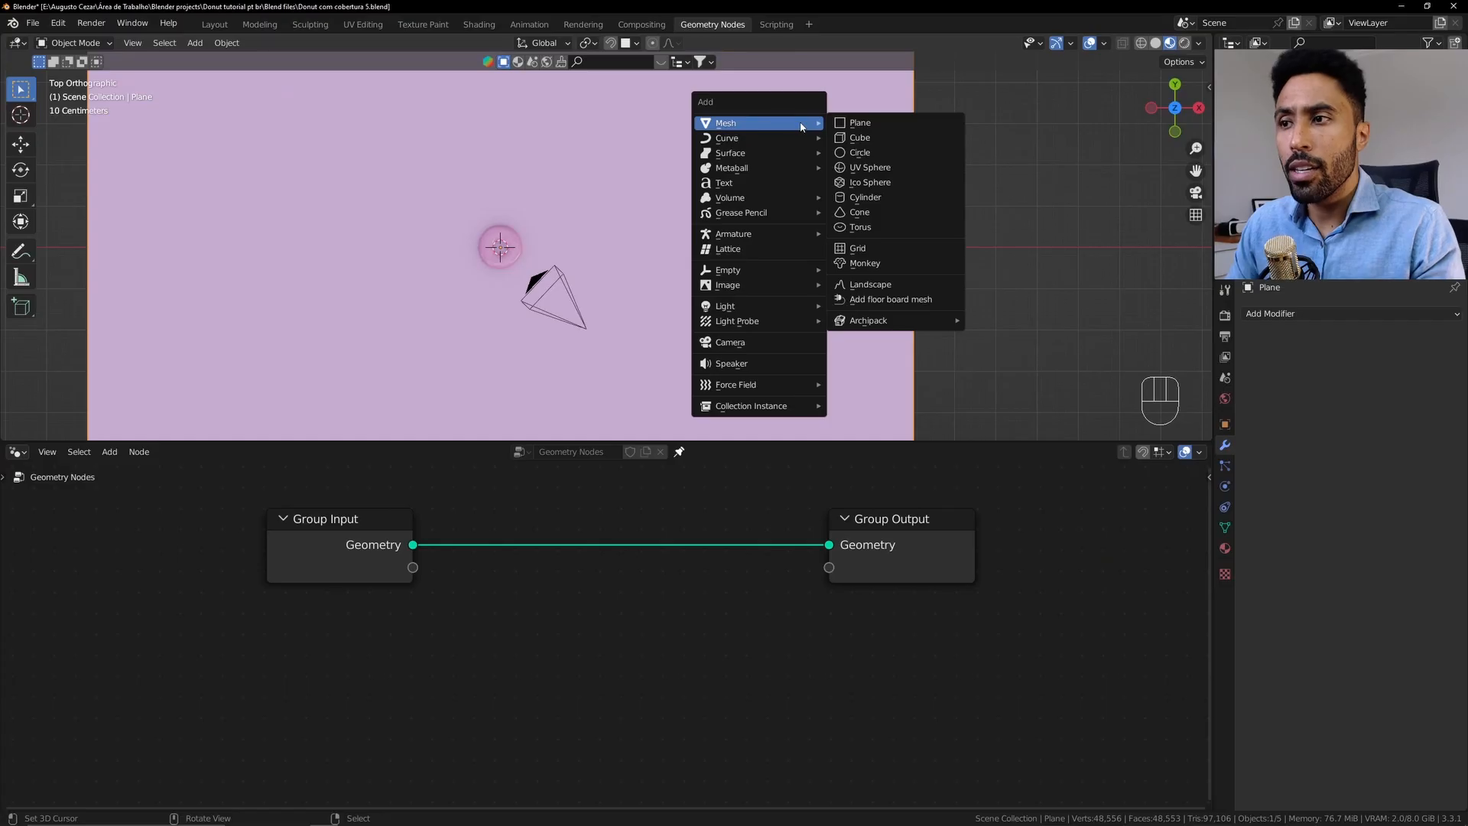
pyautogui.click(898, 198)
pyautogui.scroll(-2, 771, 272)
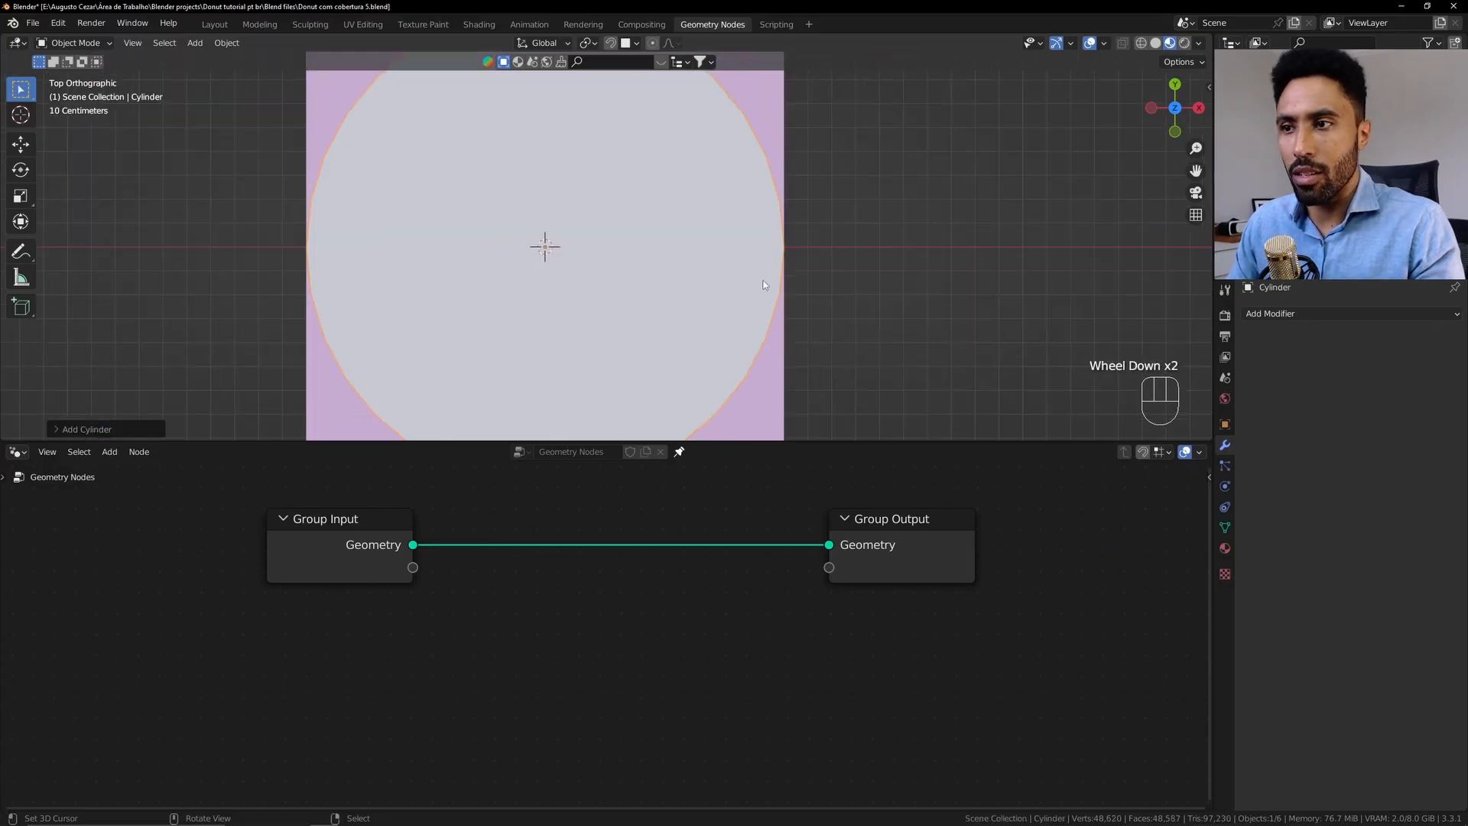
# Set the new cylinder's radius and depth to 0.001 m
pyautogui.moveTo(771, 272); pyautogui.dragTo(767, 236, button='middle')
pyautogui.scroll(-3, 739, 329)
pyautogui.keyDown('shift'); pyautogui.moveTo(739, 328); pyautogui.dragTo(794, 202, button='middle'); pyautogui.keyUp('shift')
pyautogui.scroll(1, 777, 259)
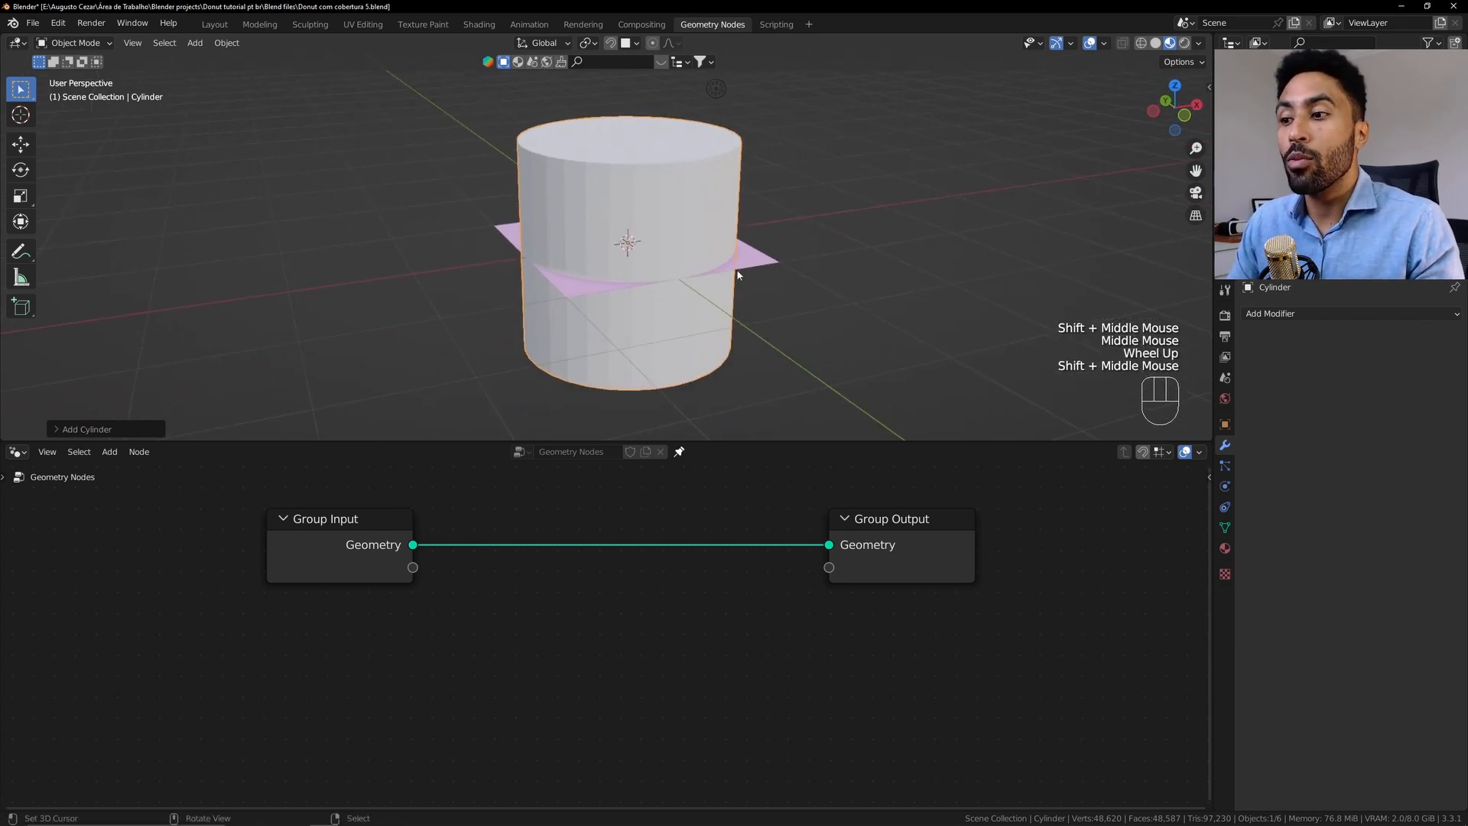
pyautogui.click(74, 430)
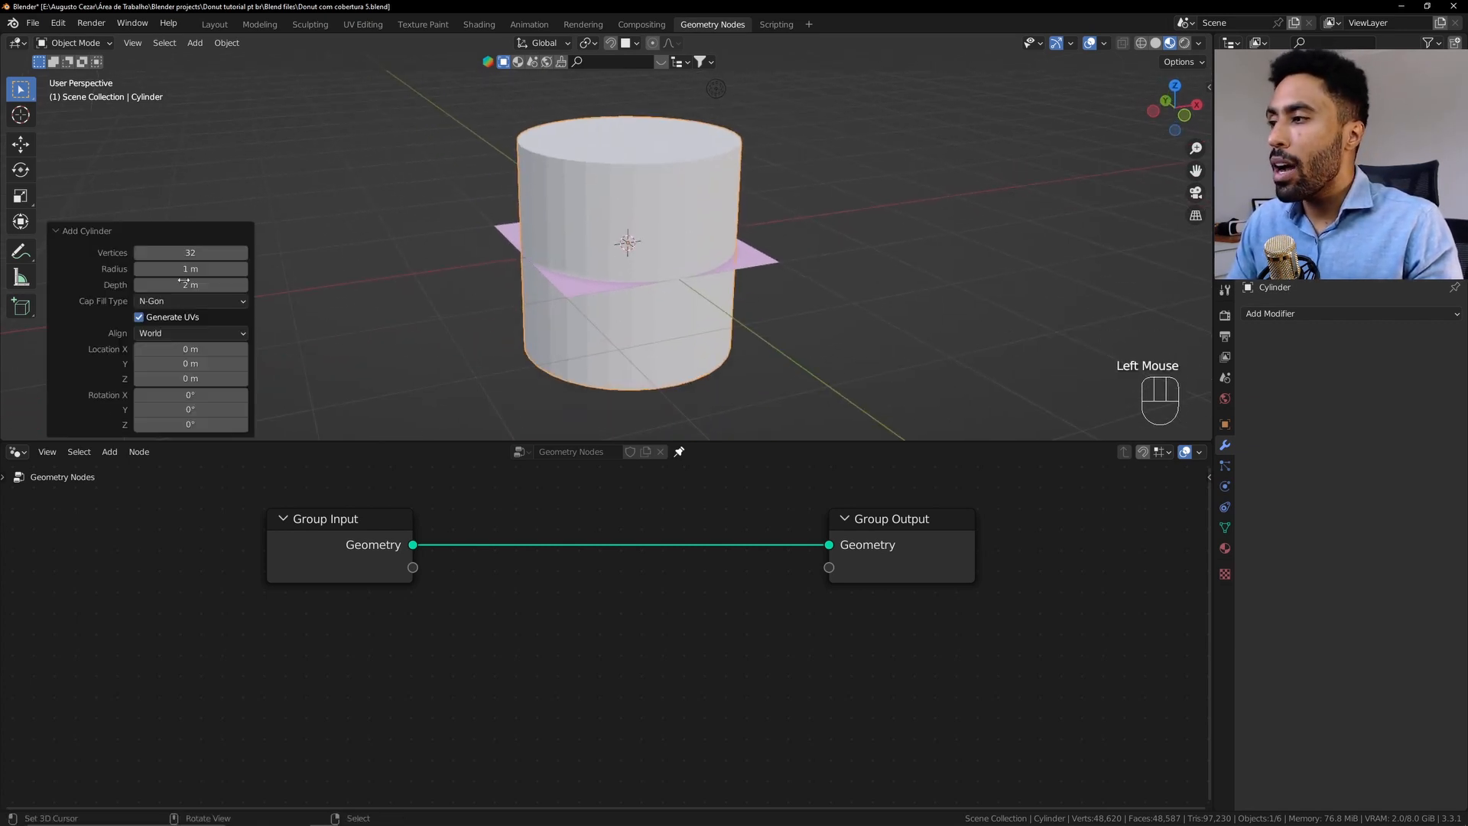
pyautogui.moveTo(190, 268); pyautogui.dragTo(146, 285)
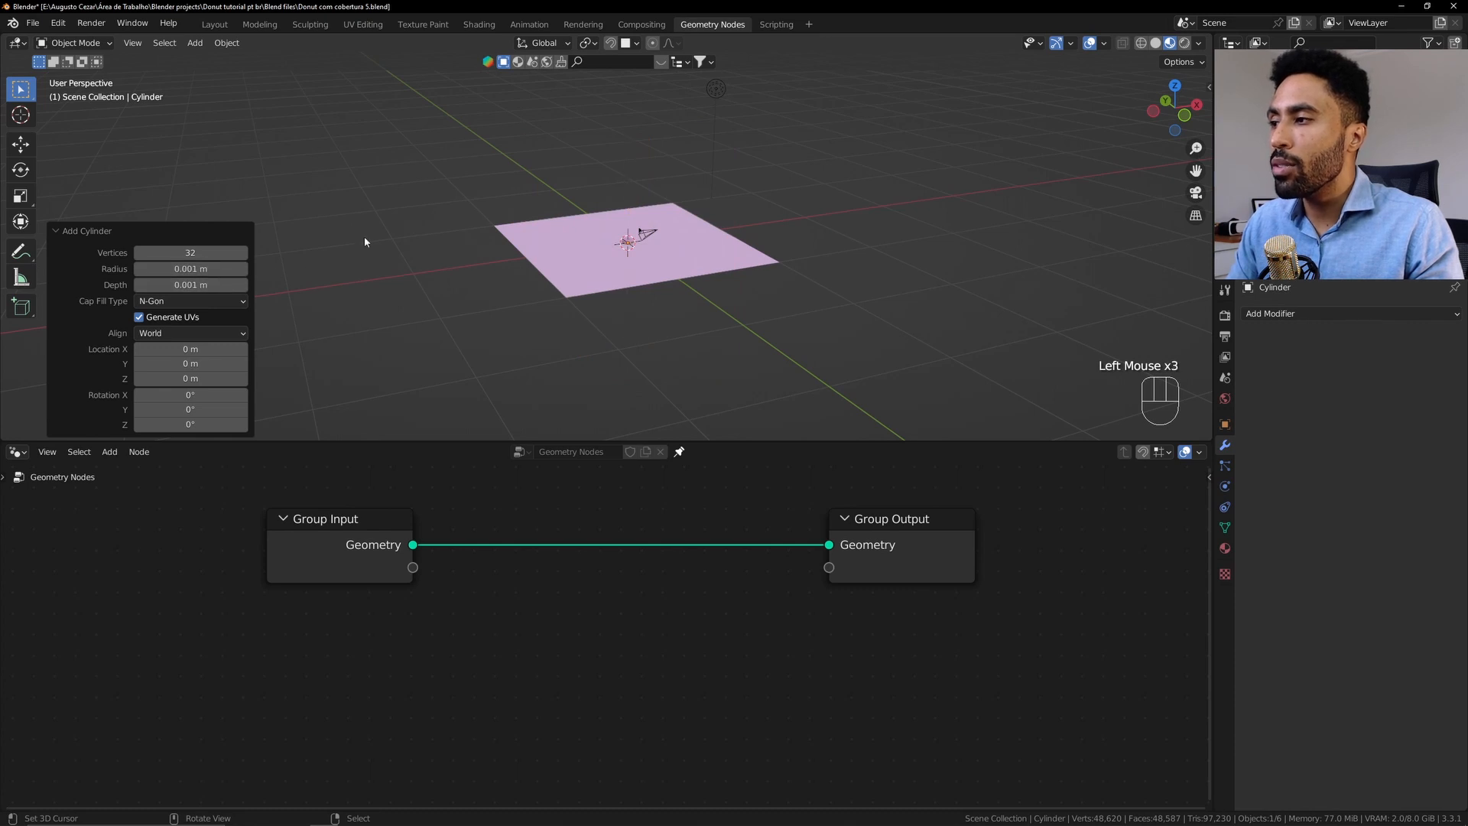
pyautogui.click(190, 253)
pyautogui.click(532, 254)
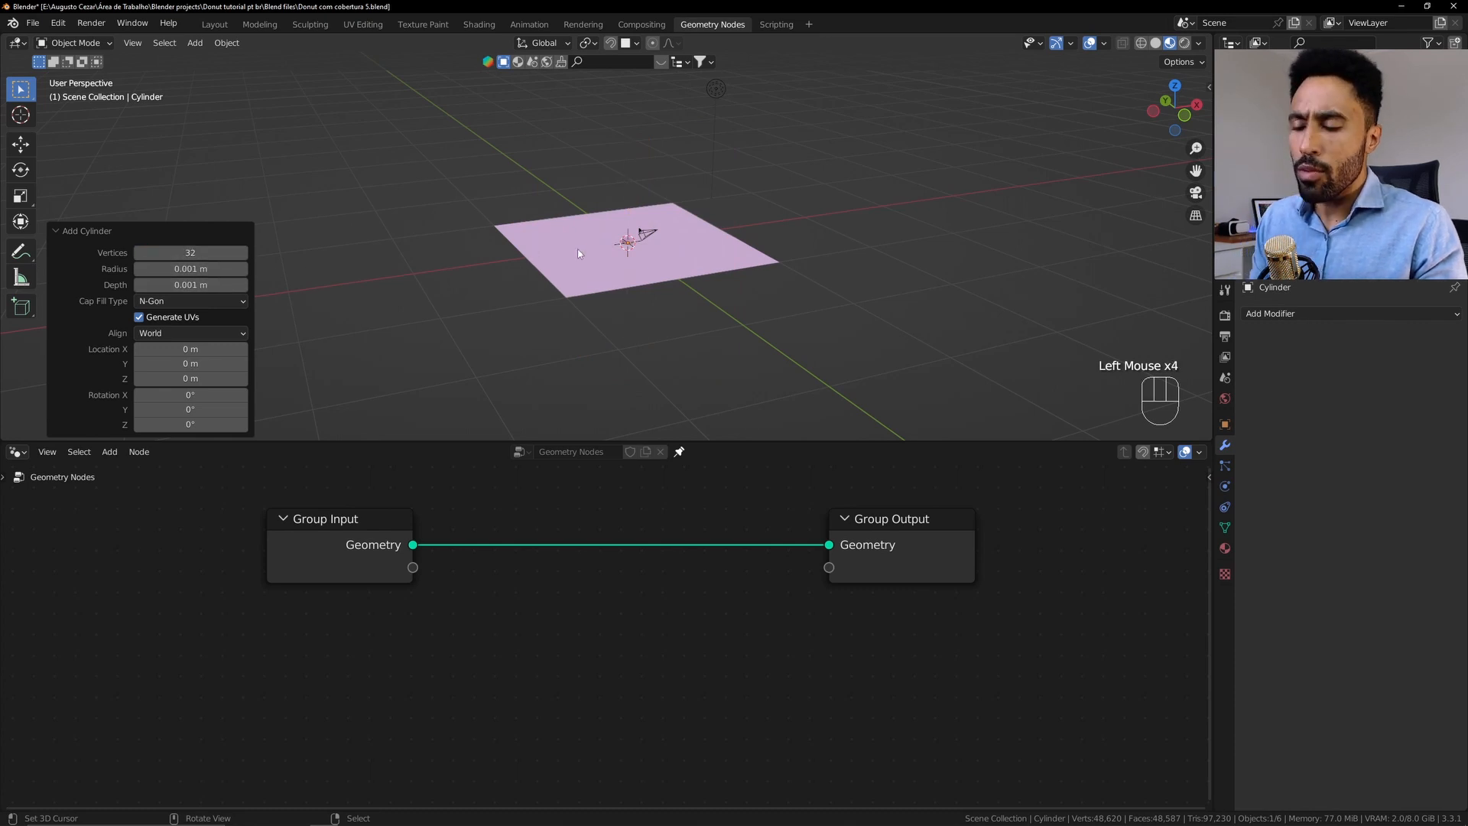
# Reduce the cylinder to 8 vertices while viewing it up close
pyautogui.press('KP_Decimal')
pyautogui.moveTo(596, 252)
pyautogui.mouseDown(button='middle')
pyautogui.moveTo(606, 224)
pyautogui.moveTo(603, 255)
pyautogui.mouseUp(button='middle')
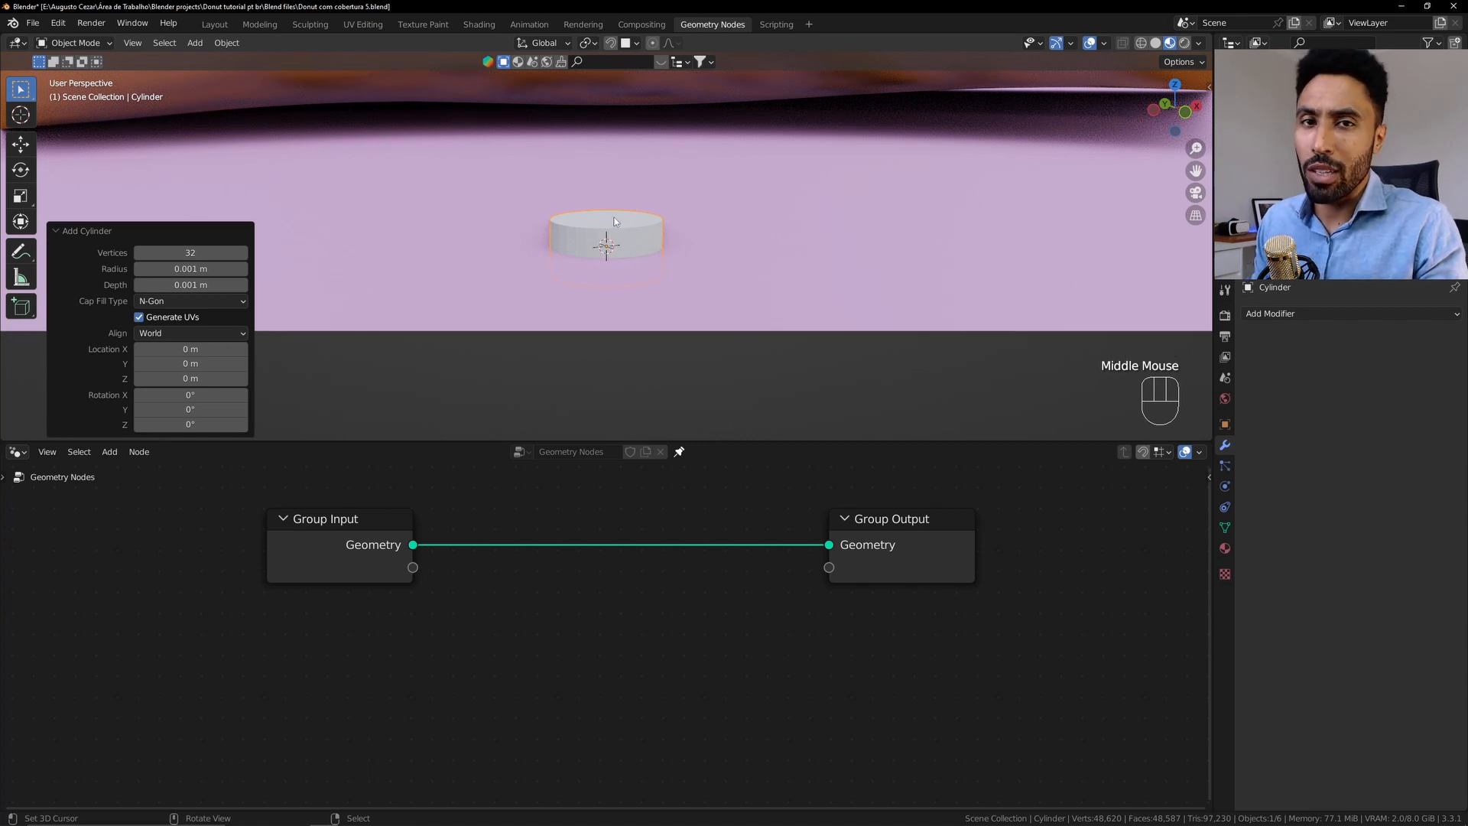
pyautogui.click(201, 253)
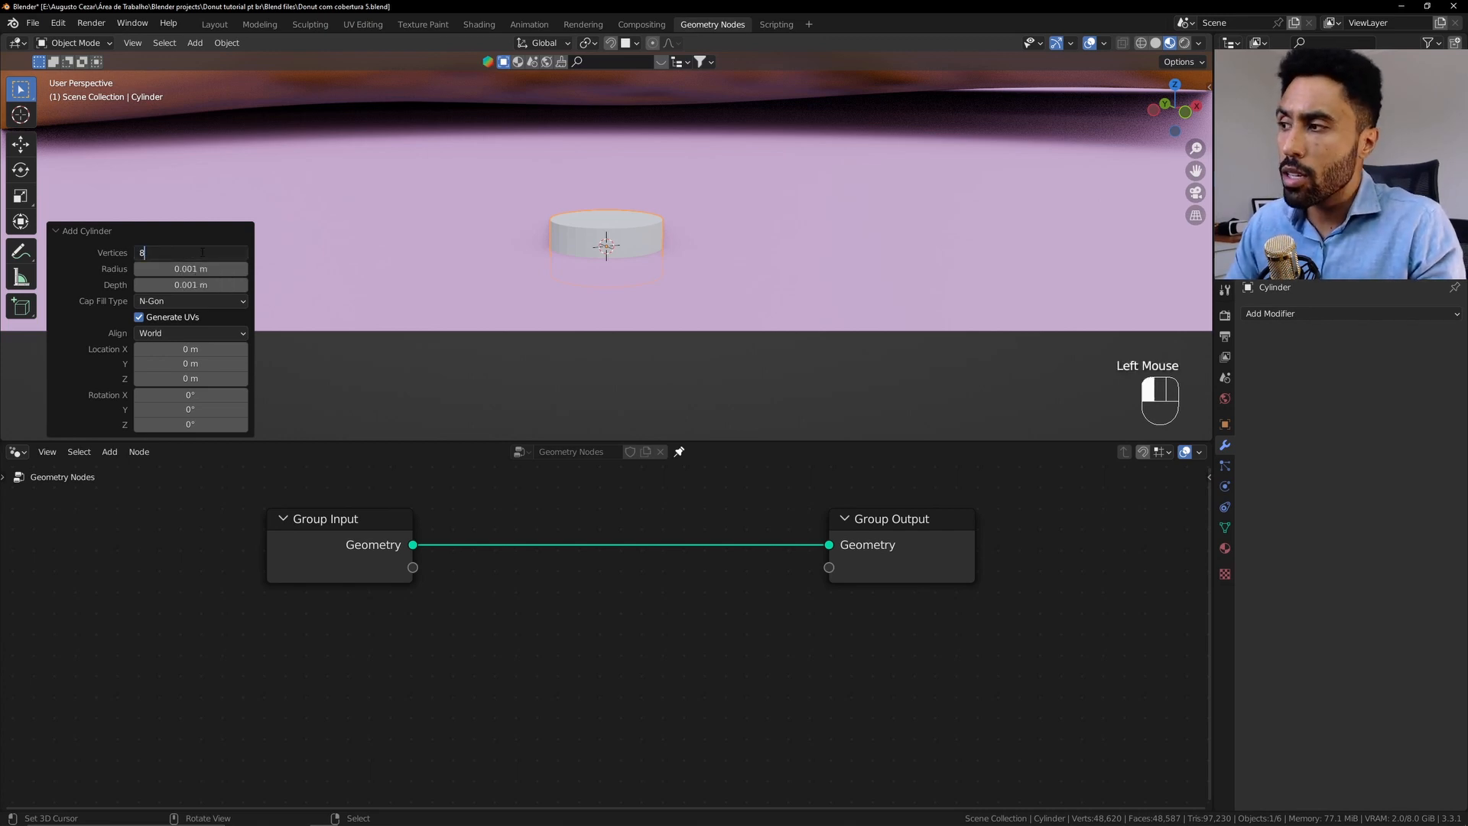
pyautogui.write('8')
pyautogui.press('Return')
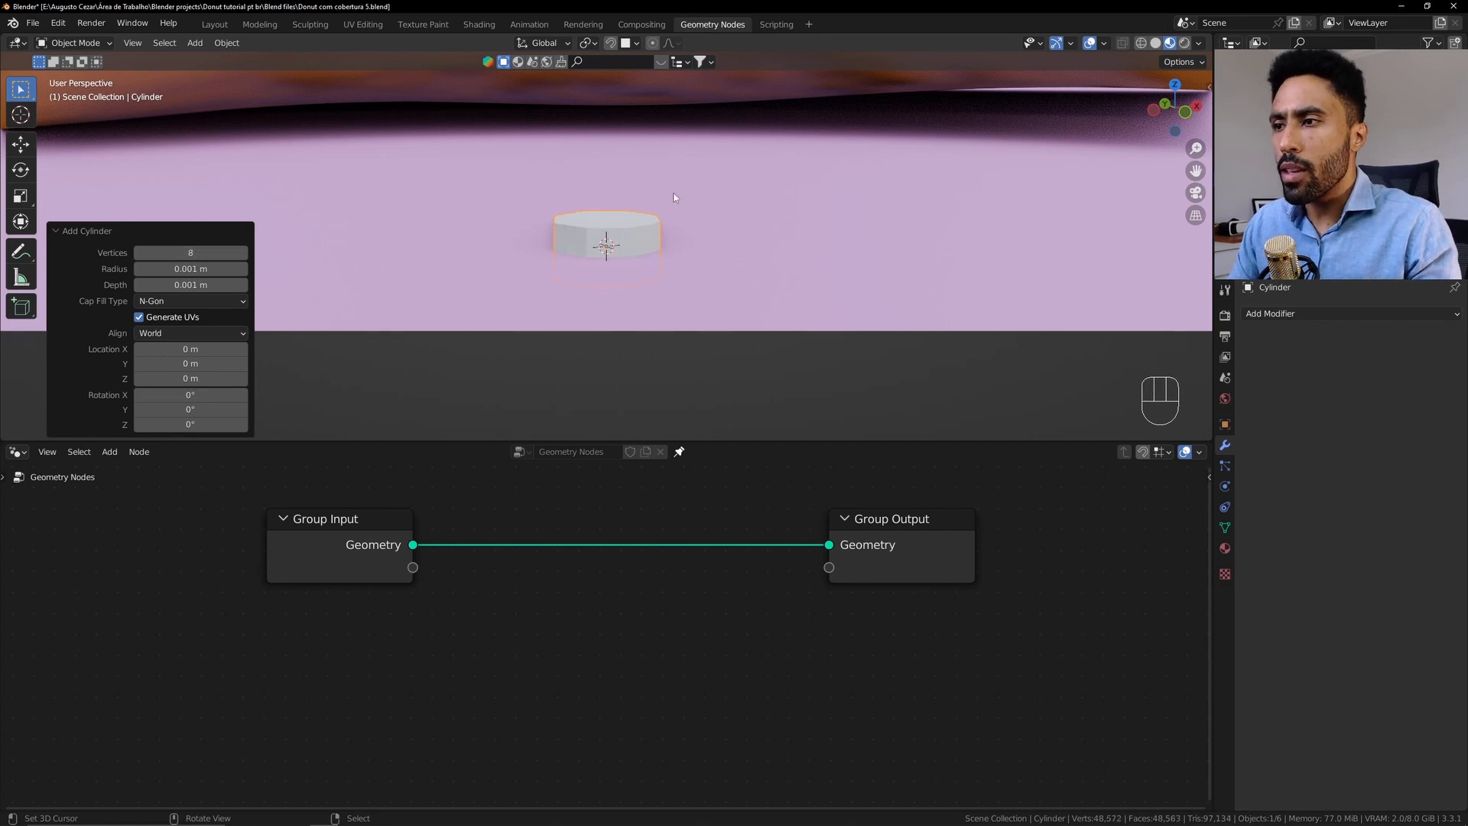
# Examine the low-poly cylinder from above and judge its size against the whole donut
pyautogui.moveTo(688, 214); pyautogui.dragTo(688, 260, button='middle')
pyautogui.scroll(-1, 670, 246)
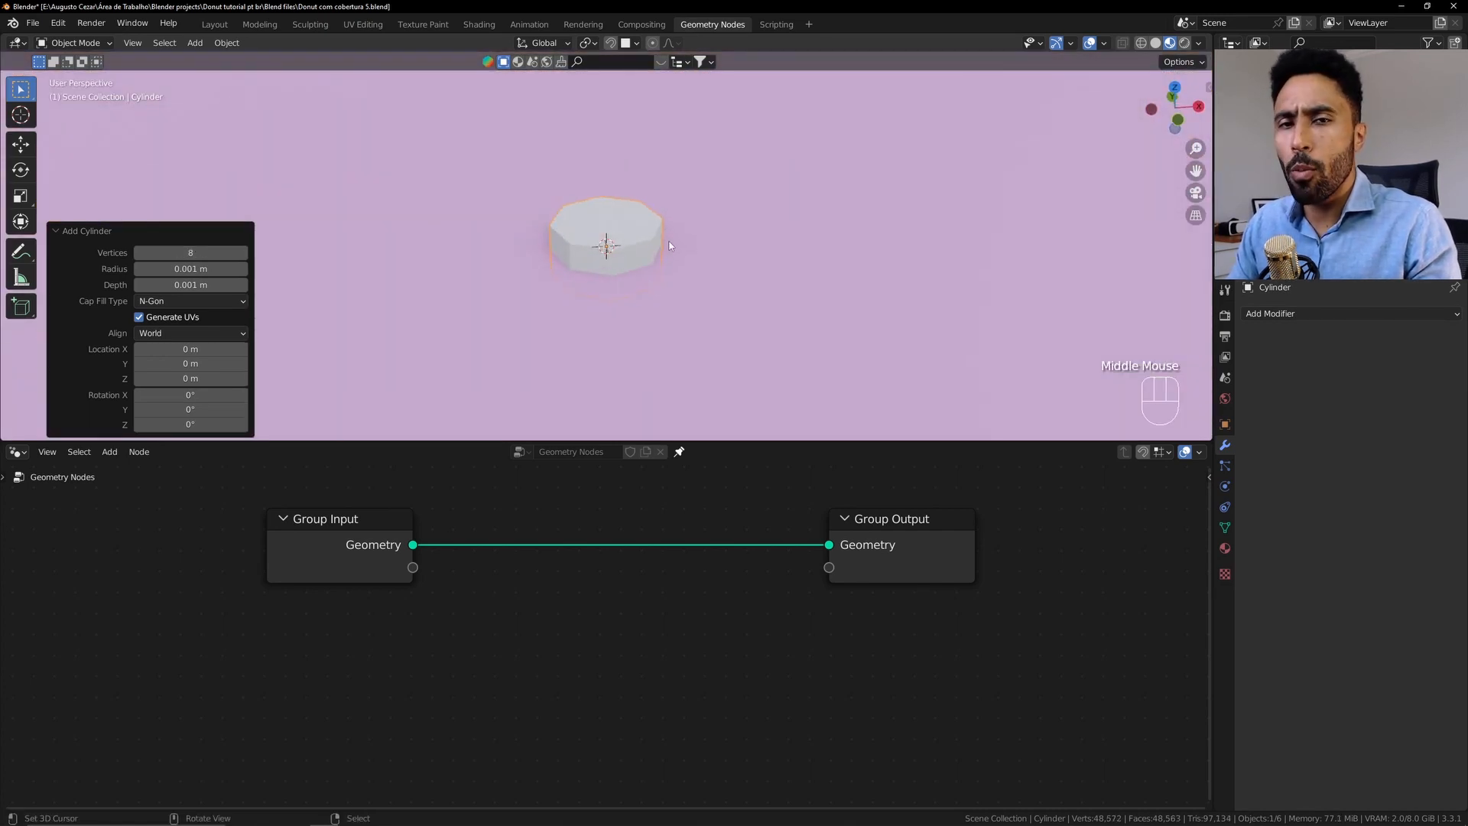
pyautogui.scroll(1, 669, 246)
pyautogui.scroll(-2, 669, 245)
pyautogui.scroll(-1, 670, 245)
pyautogui.scroll(1, 670, 246)
pyautogui.scroll(-6, 670, 245)
pyautogui.scroll(1, 668, 240)
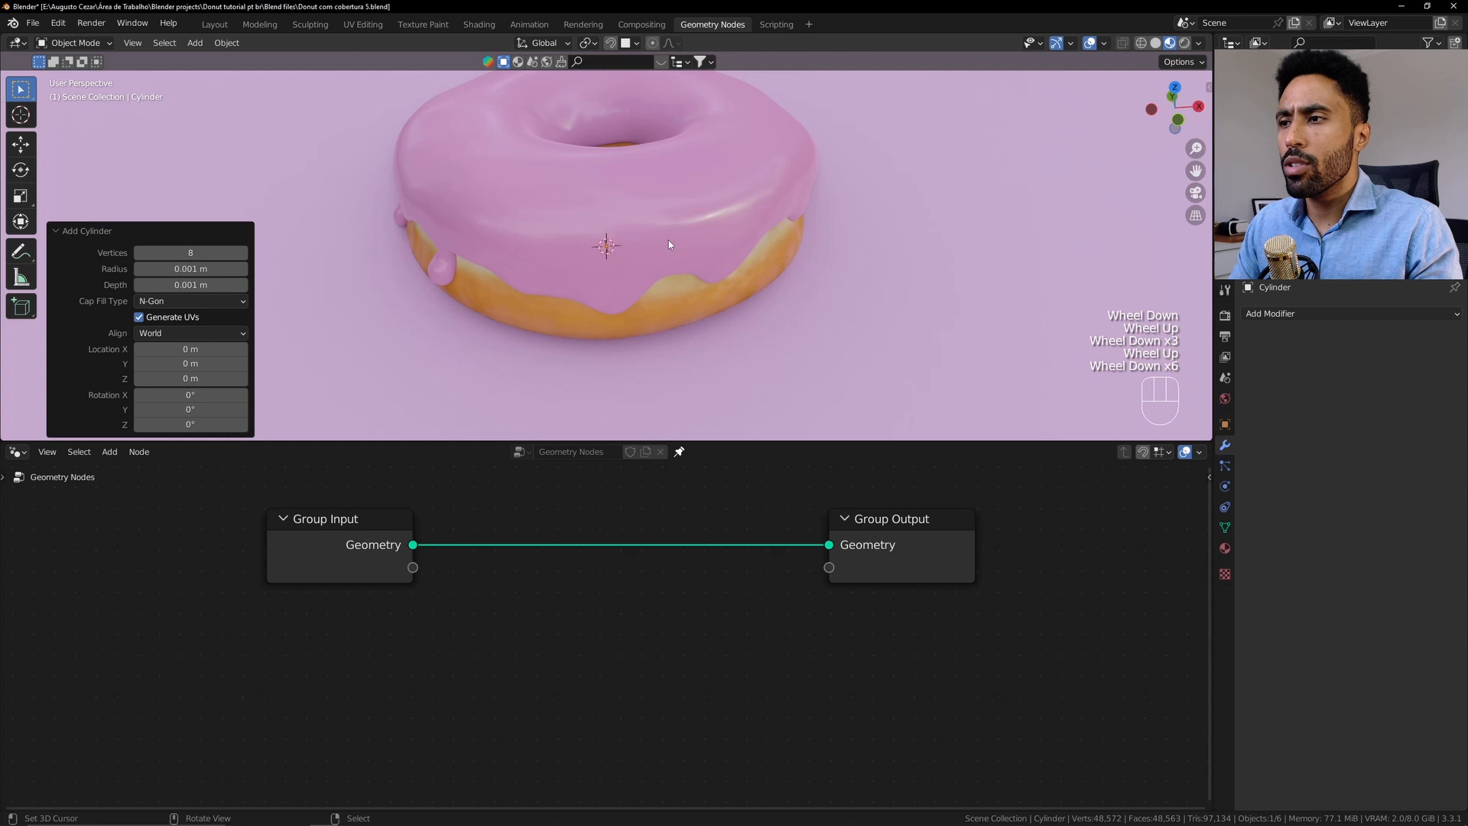
pyautogui.scroll(-1, 668, 240)
pyautogui.scroll(-1, 654, 263)
pyautogui.keyDown('shift'); pyautogui.moveTo(655, 263); pyautogui.dragTo(650, 314, button='middle'); pyautogui.keyUp('shift')
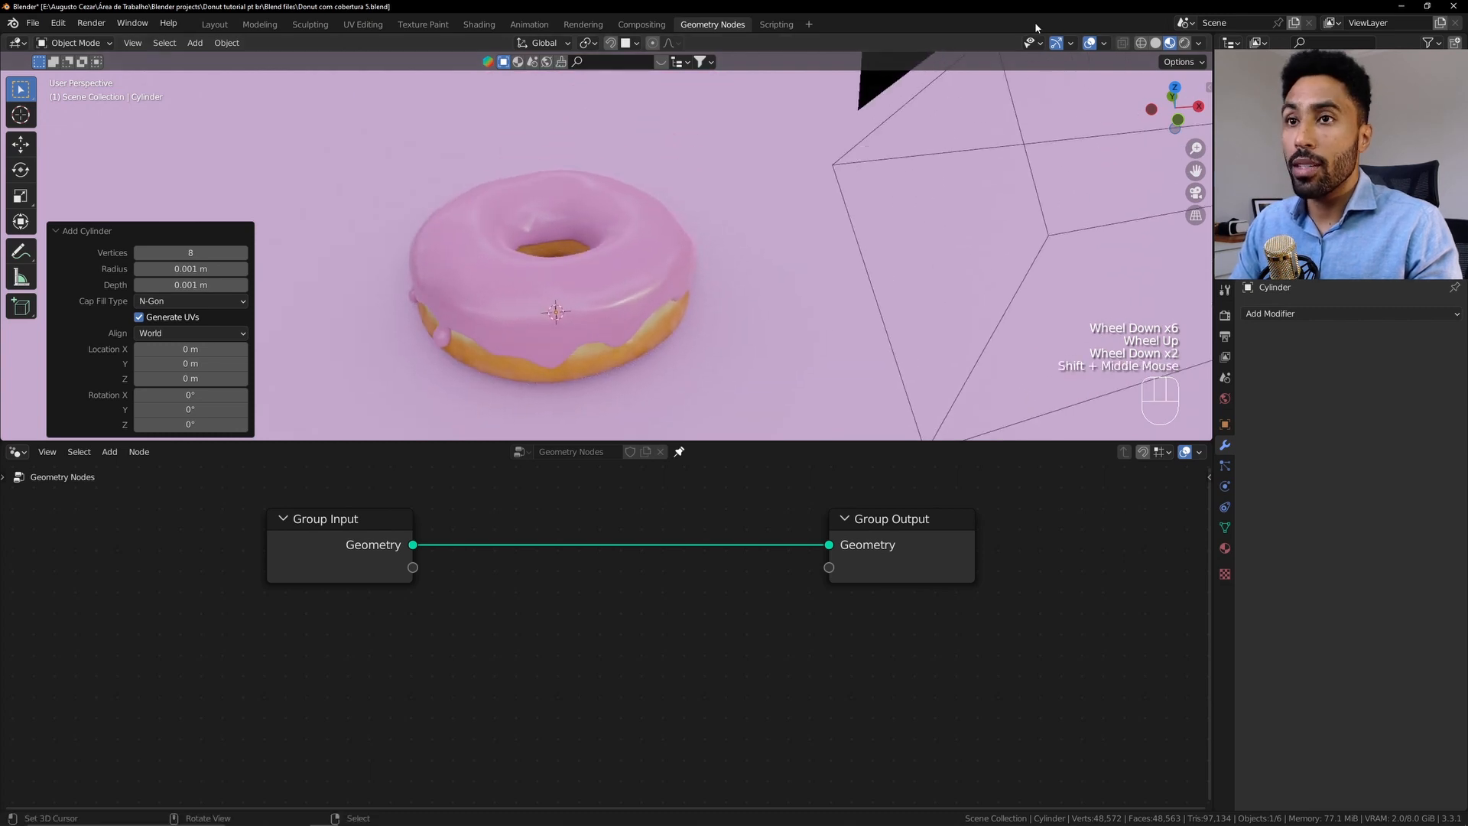
# Enable the Move object gizmo in the viewport, keep the Select Box tool active, and check the gizmo on the icing
pyautogui.press('g')
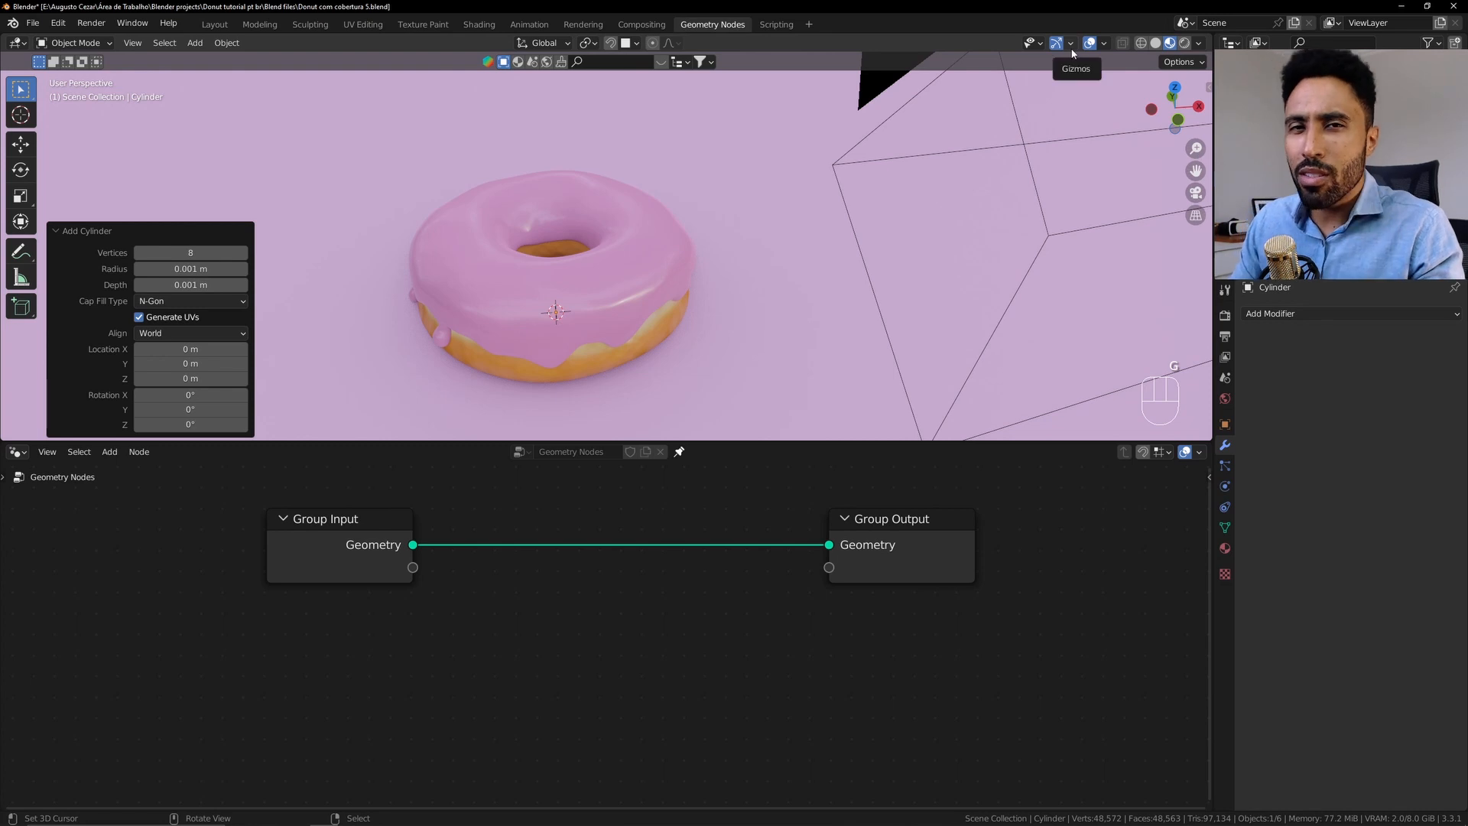
pyautogui.click(1072, 44)
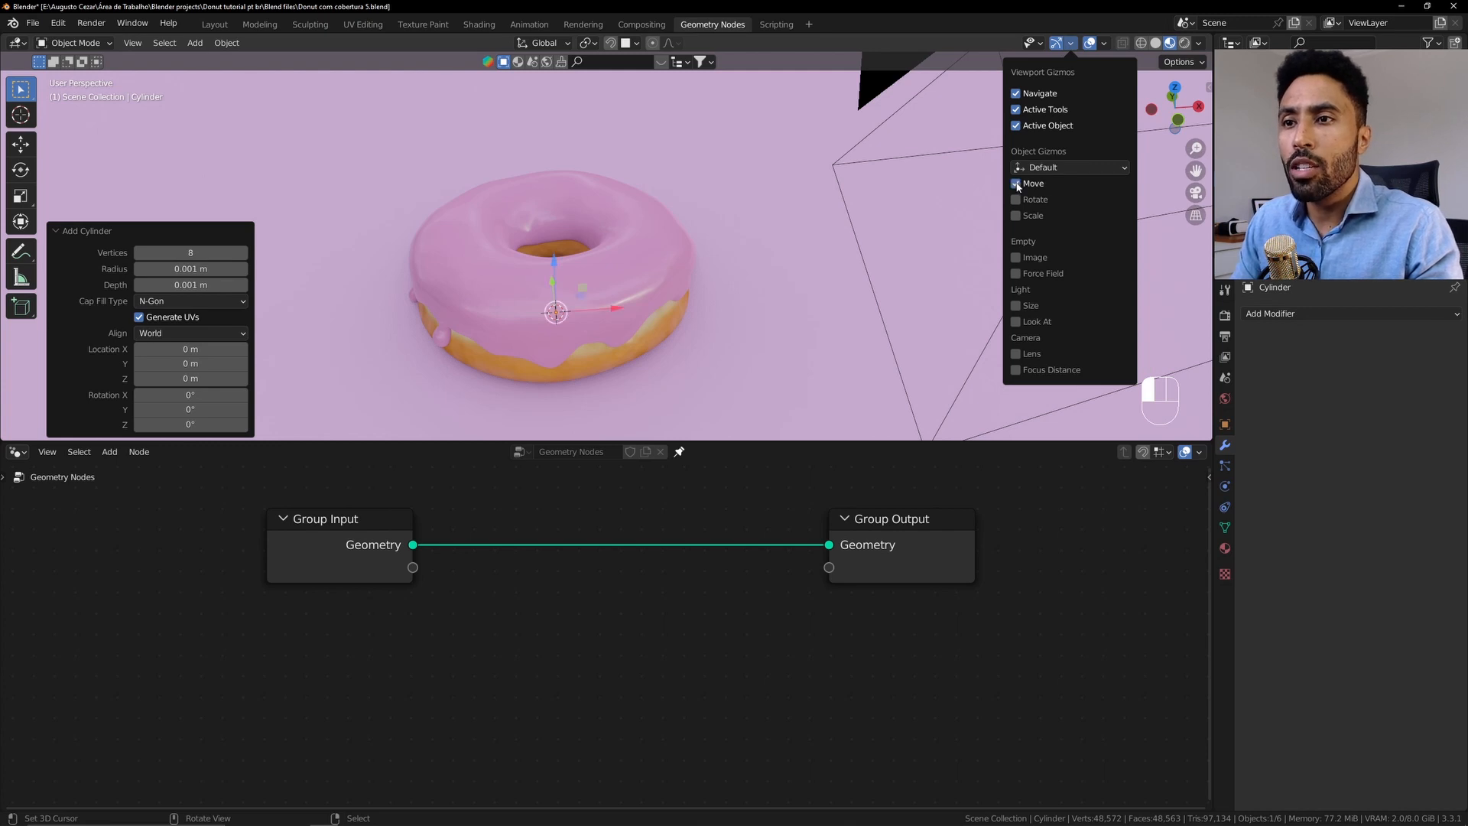
pyautogui.click(21, 145)
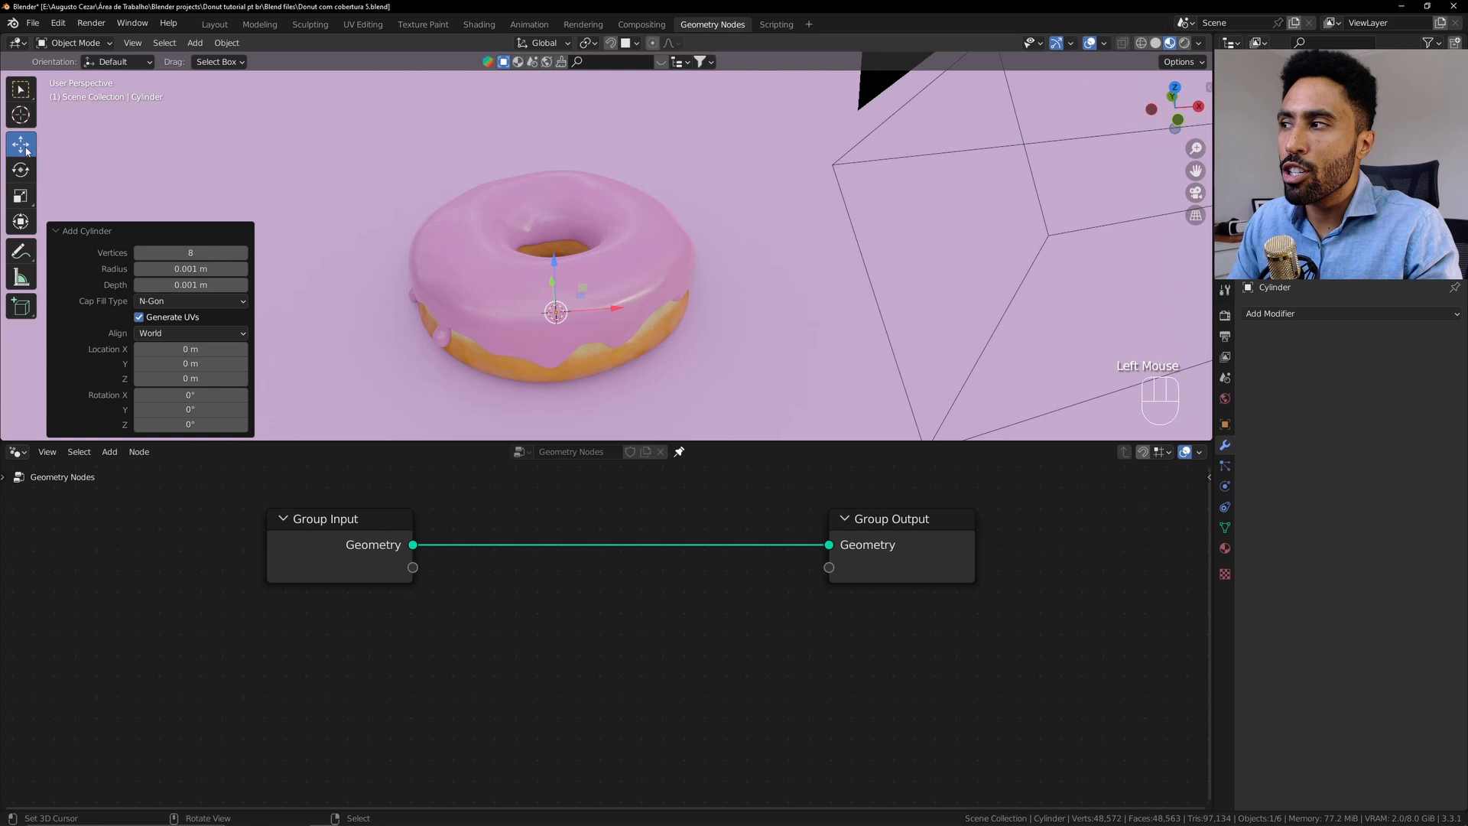
pyautogui.click(26, 97)
pyautogui.click(660, 255)
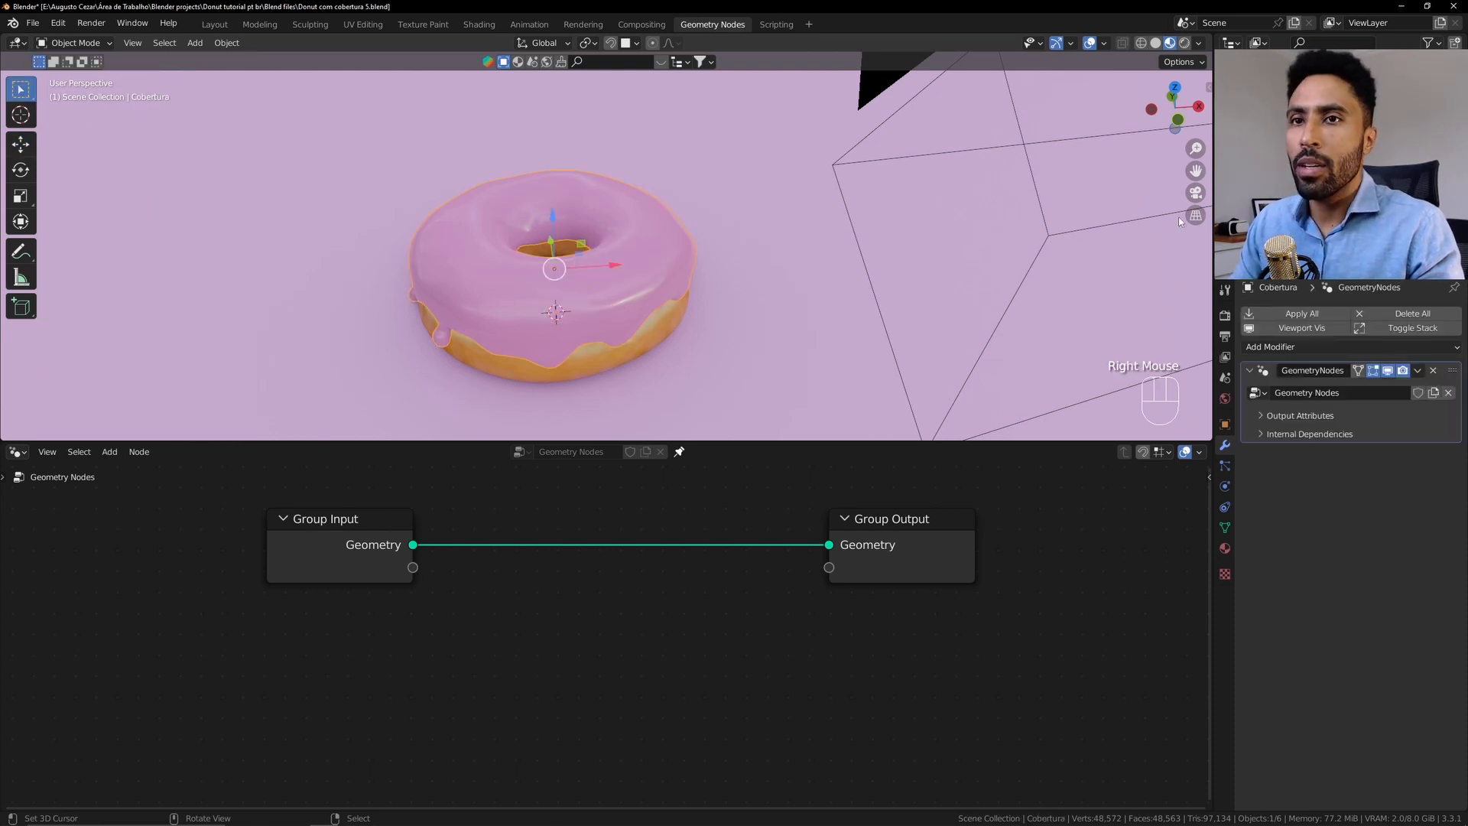
# Move the cylinder along X out to the donut's side and raise it about 0.038 m along Z
pyautogui.click(549, 288)
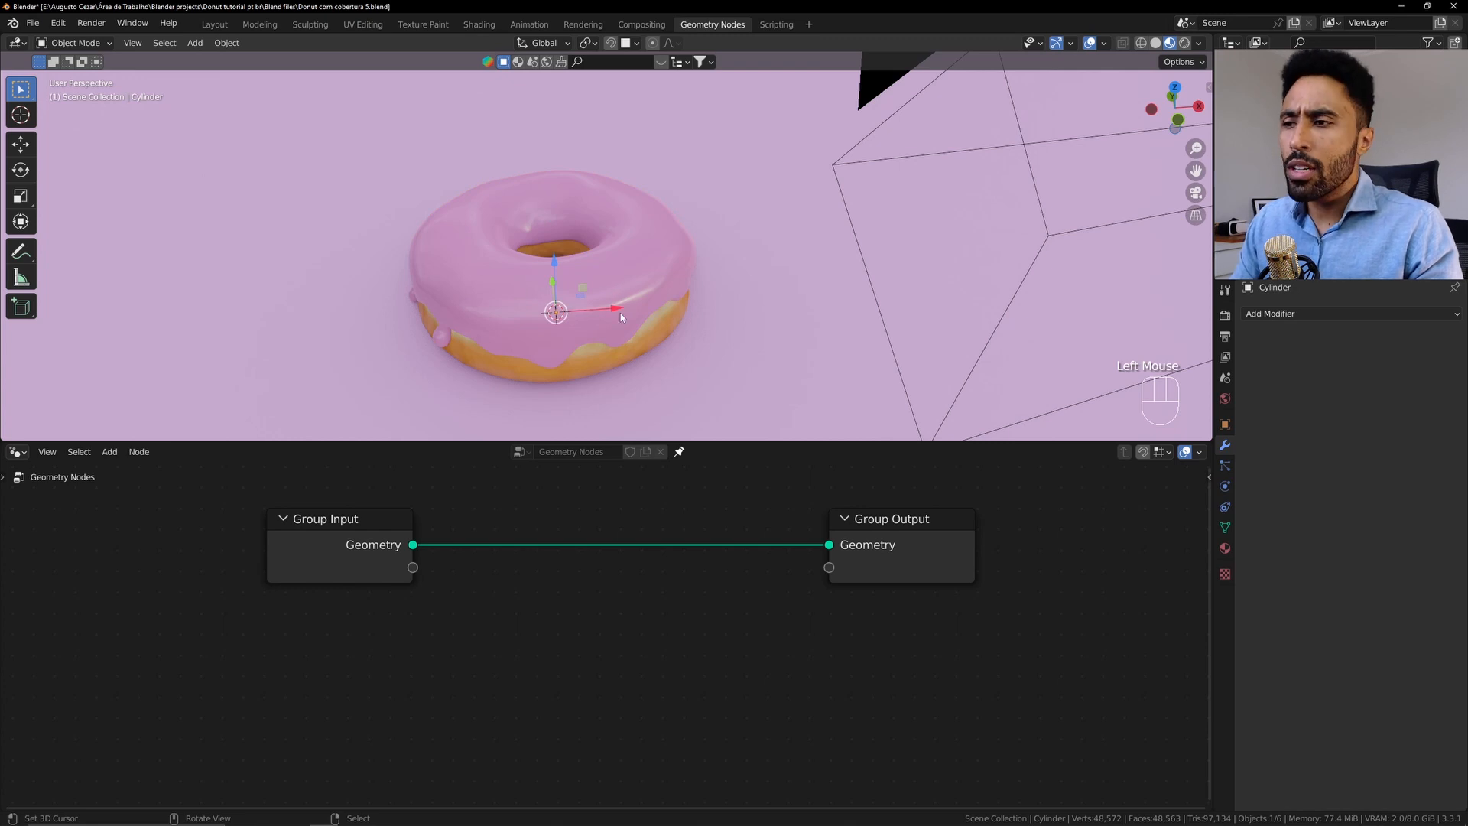
pyautogui.moveTo(621, 317); pyautogui.dragTo(879, 284)
pyautogui.moveTo(826, 243); pyautogui.dragTo(827, 159)
pyautogui.press('KP_Decimal')
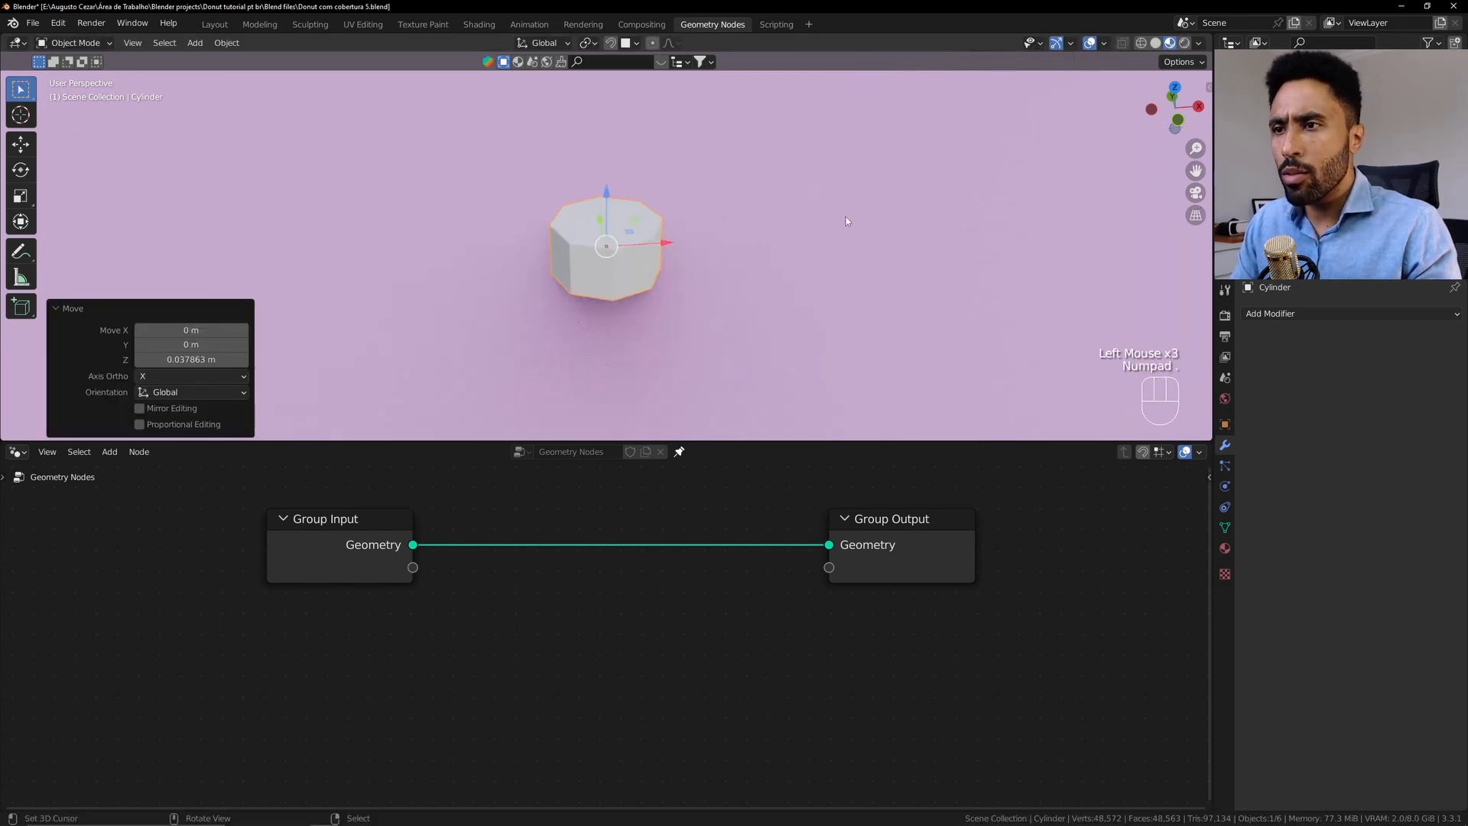
pyautogui.moveTo(855, 219); pyautogui.dragTo(670, 199, button='middle')
pyautogui.scroll(-1, 670, 200)
pyautogui.scroll(1, 670, 200)
pyautogui.scroll(-2, 670, 200)
pyautogui.moveTo(662, 269); pyautogui.dragTo(653, 243, button='middle')
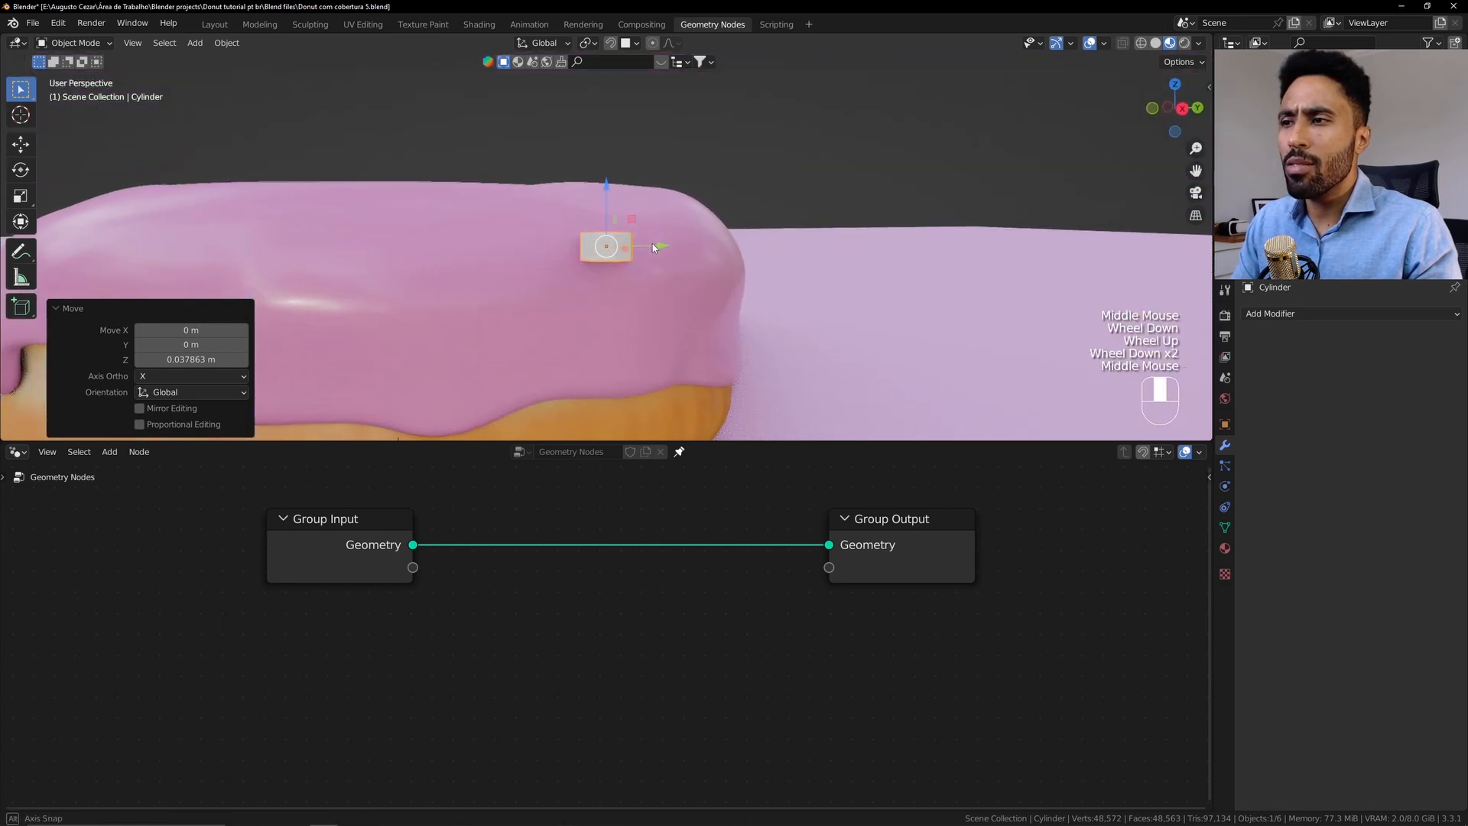
pyautogui.press('s')
pyautogui.press('z')
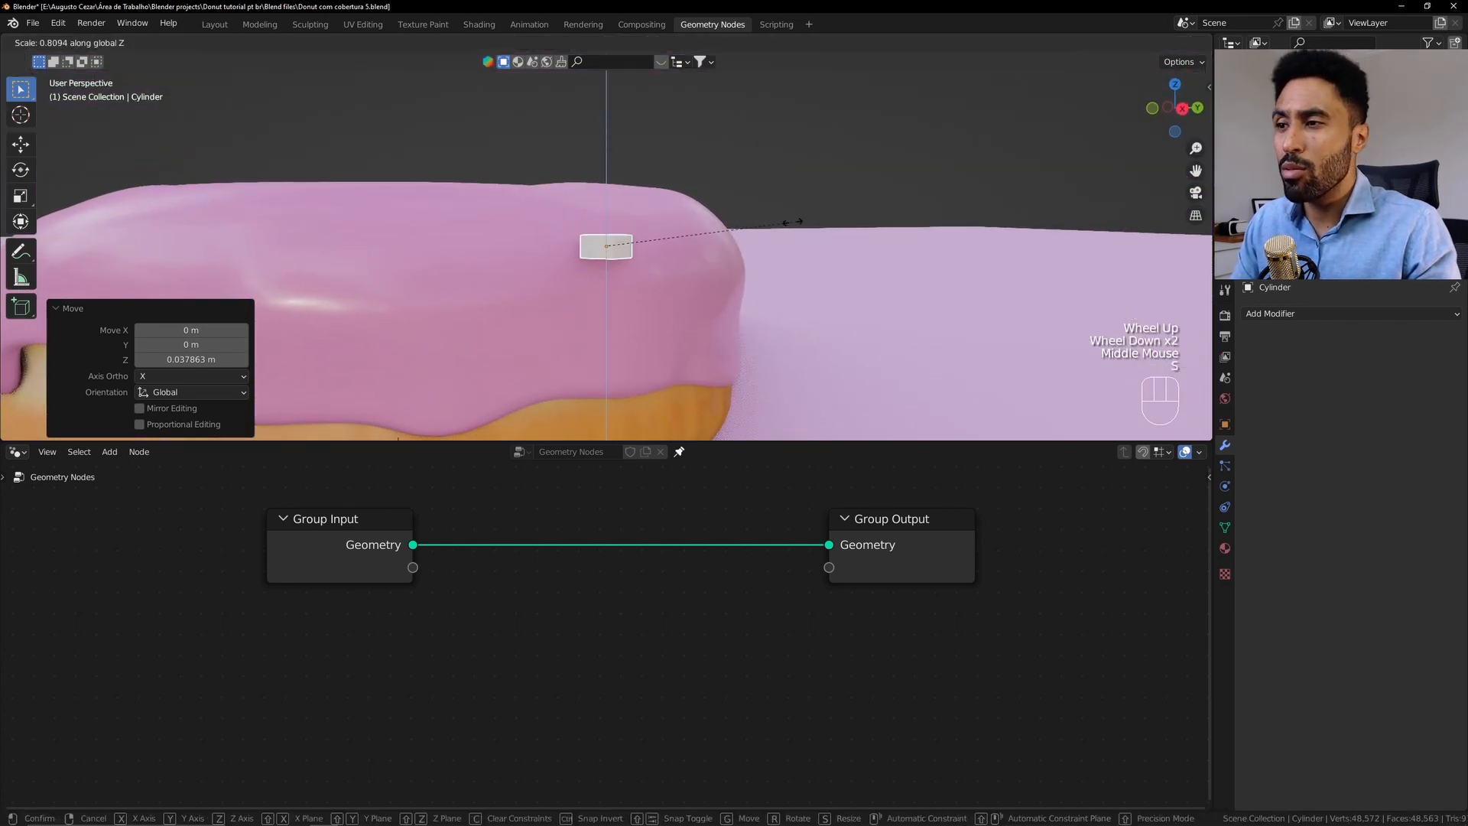
pyautogui.rightClick(826, 227)
# Stretch the cylinder along the global Z axis by a factor of about 7.35
pyautogui.moveTo(823, 228); pyautogui.dragTo(851, 255, button='middle')
pyautogui.scroll(-2, 850, 255)
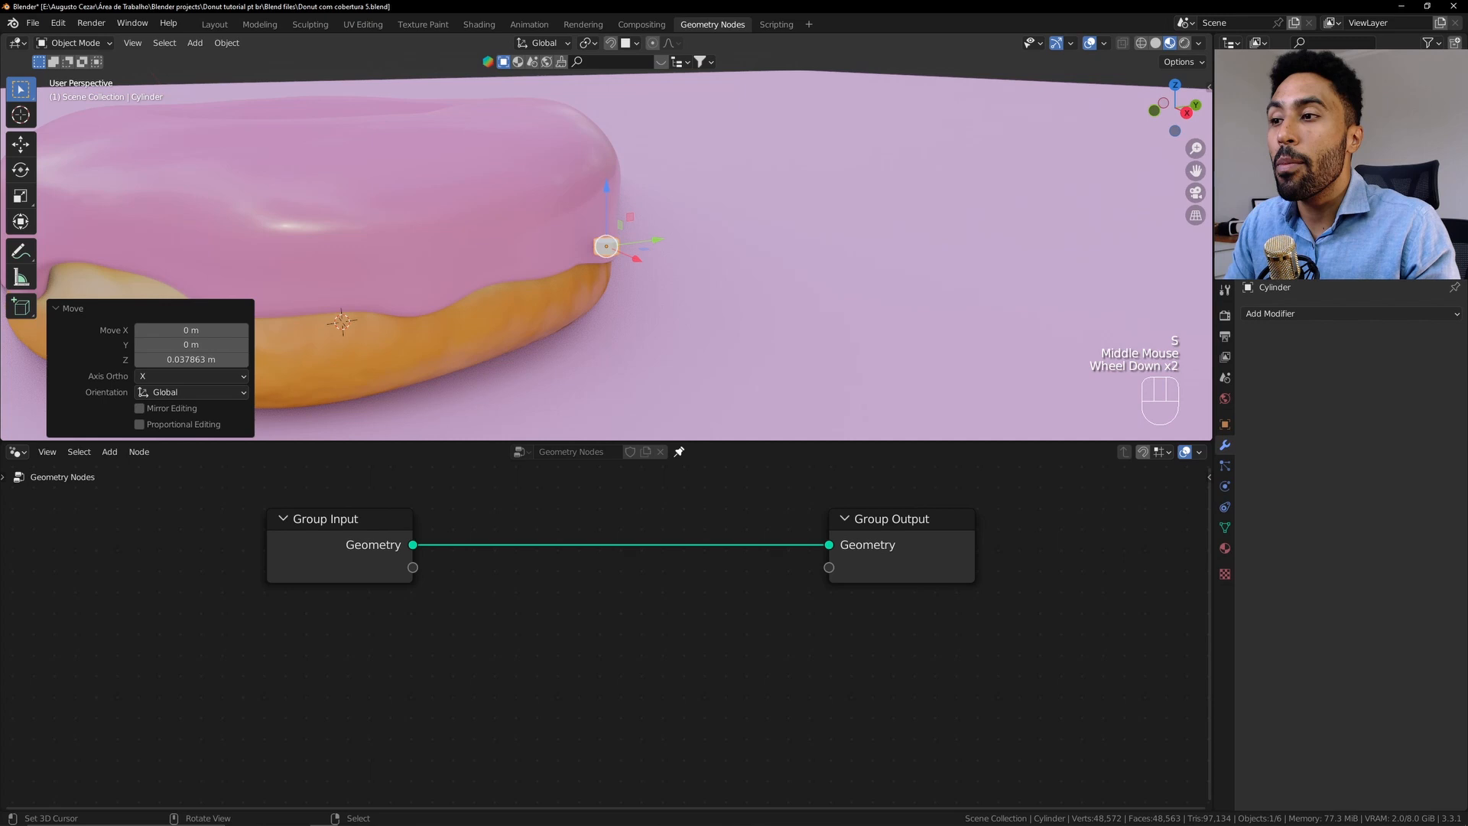
pyautogui.press('s')
pyautogui.press('z')
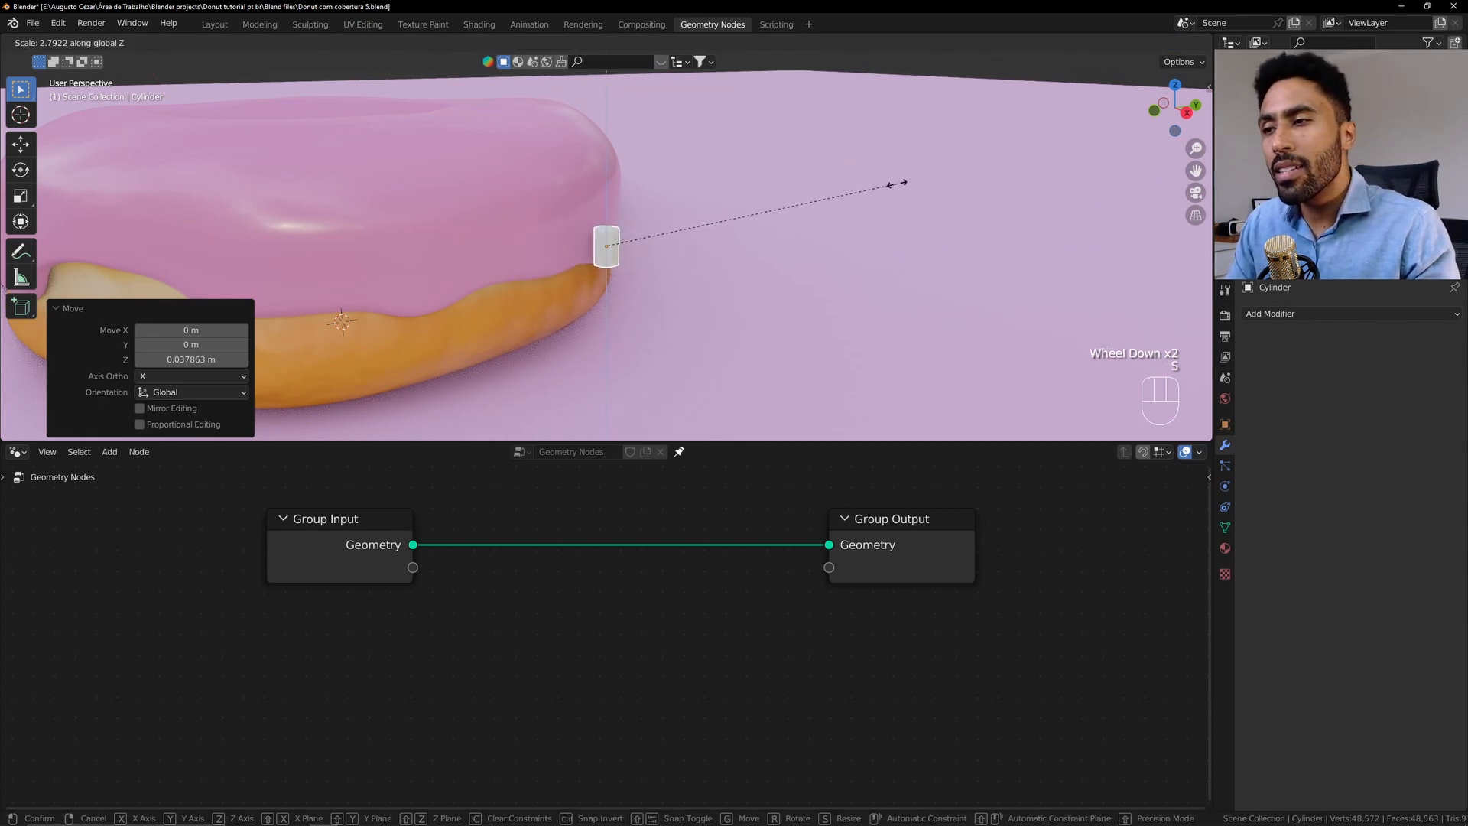
pyautogui.click(153, 434)
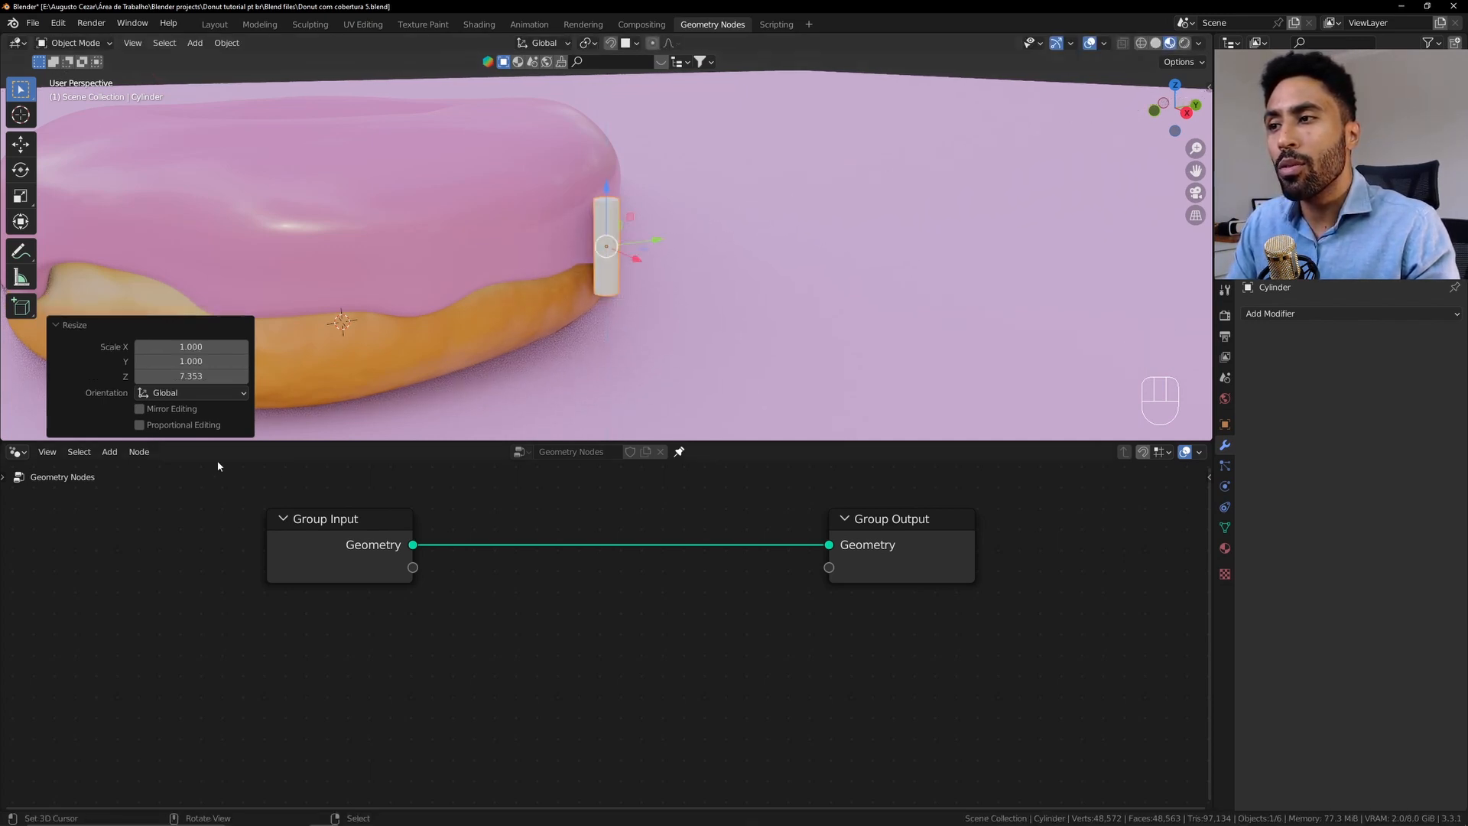
# Select the donut's icing and insert a Distribute Points on Faces node between Group Input and Group Output
pyautogui.scroll(-2, 570, 280)
pyautogui.moveTo(621, 249); pyautogui.dragTo(755, 328, button='middle')
pyautogui.scroll(-2, 675, 251)
pyautogui.scroll(-3, 734, 321)
pyautogui.keyDown('shift'); pyautogui.moveTo(642, 306); pyautogui.dragTo(685, 310, button='middle'); pyautogui.keyUp('shift')
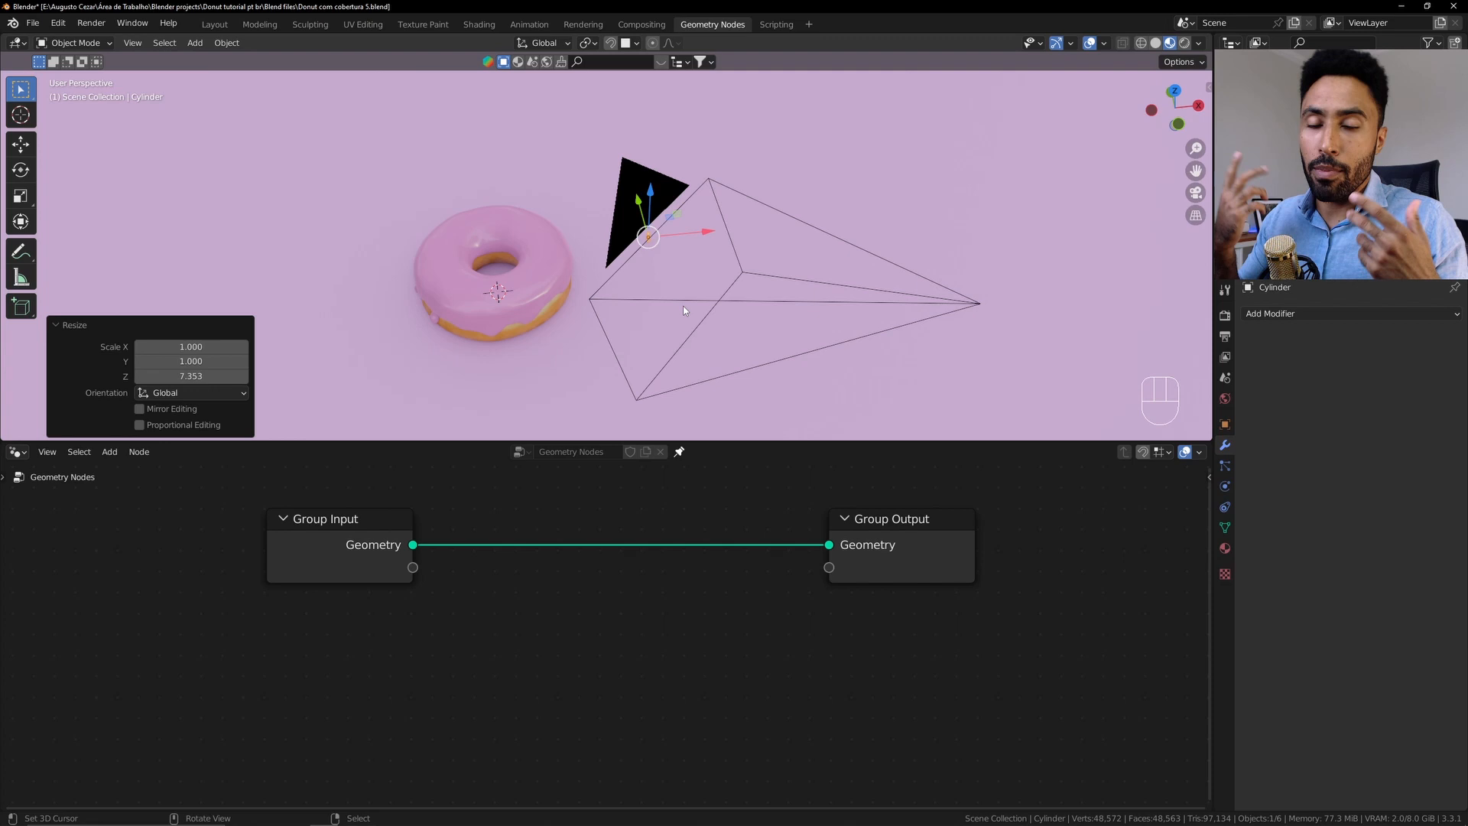
pyautogui.rightClick(507, 232)
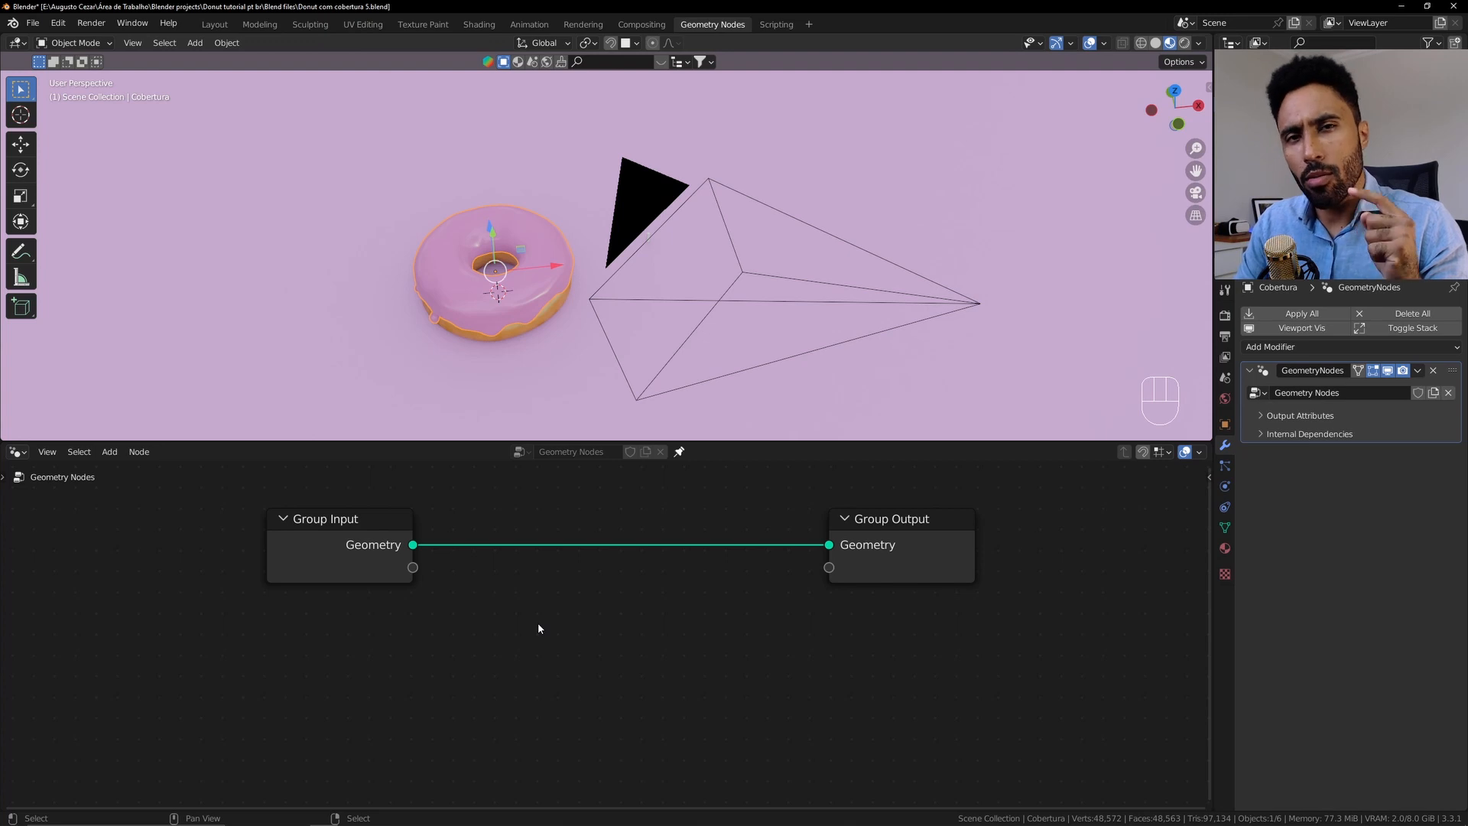
pyautogui.hotkey('shift', 'a')
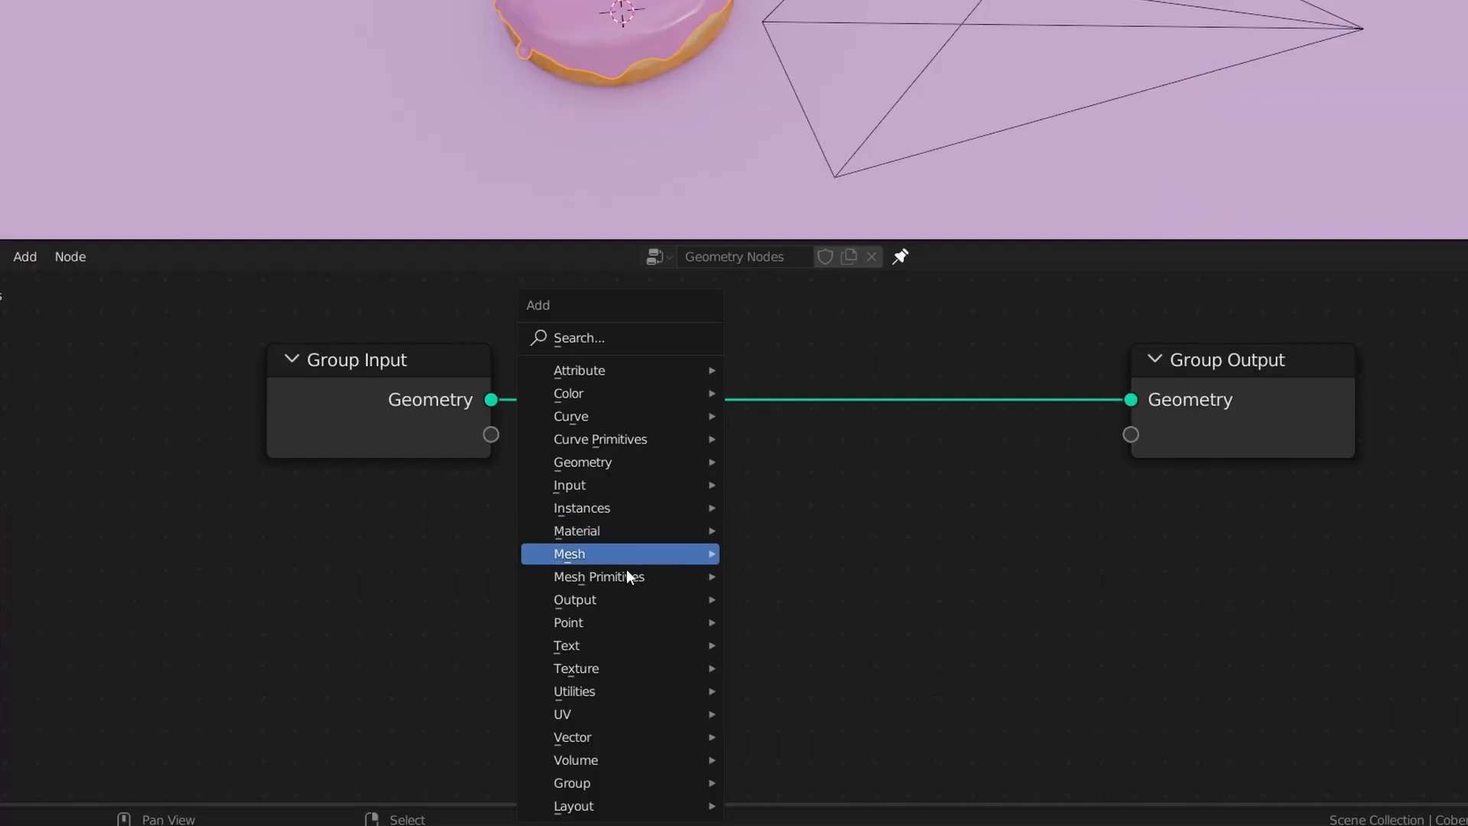
pyautogui.moveTo(603, 626)
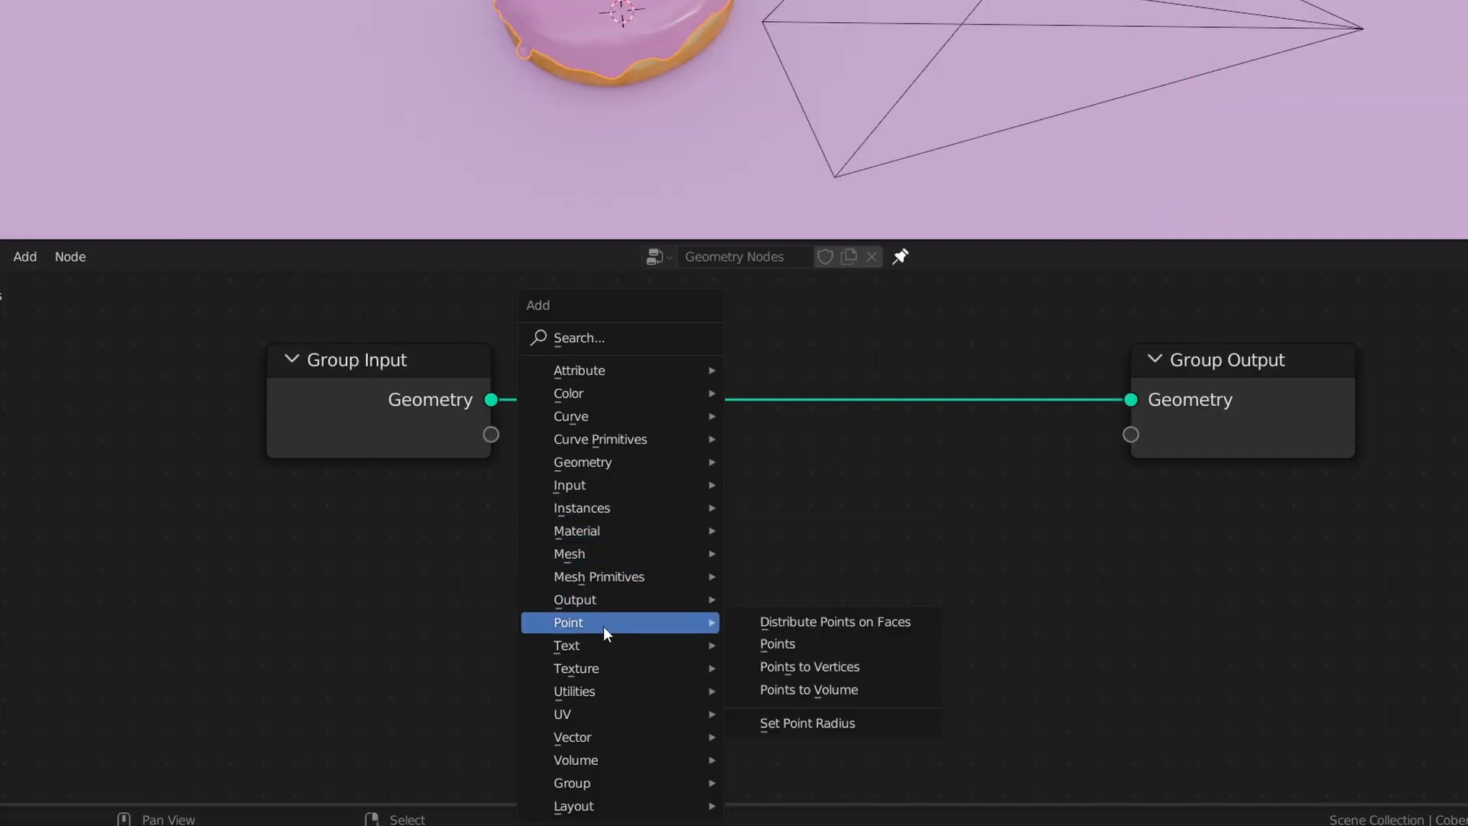
pyautogui.click(870, 622)
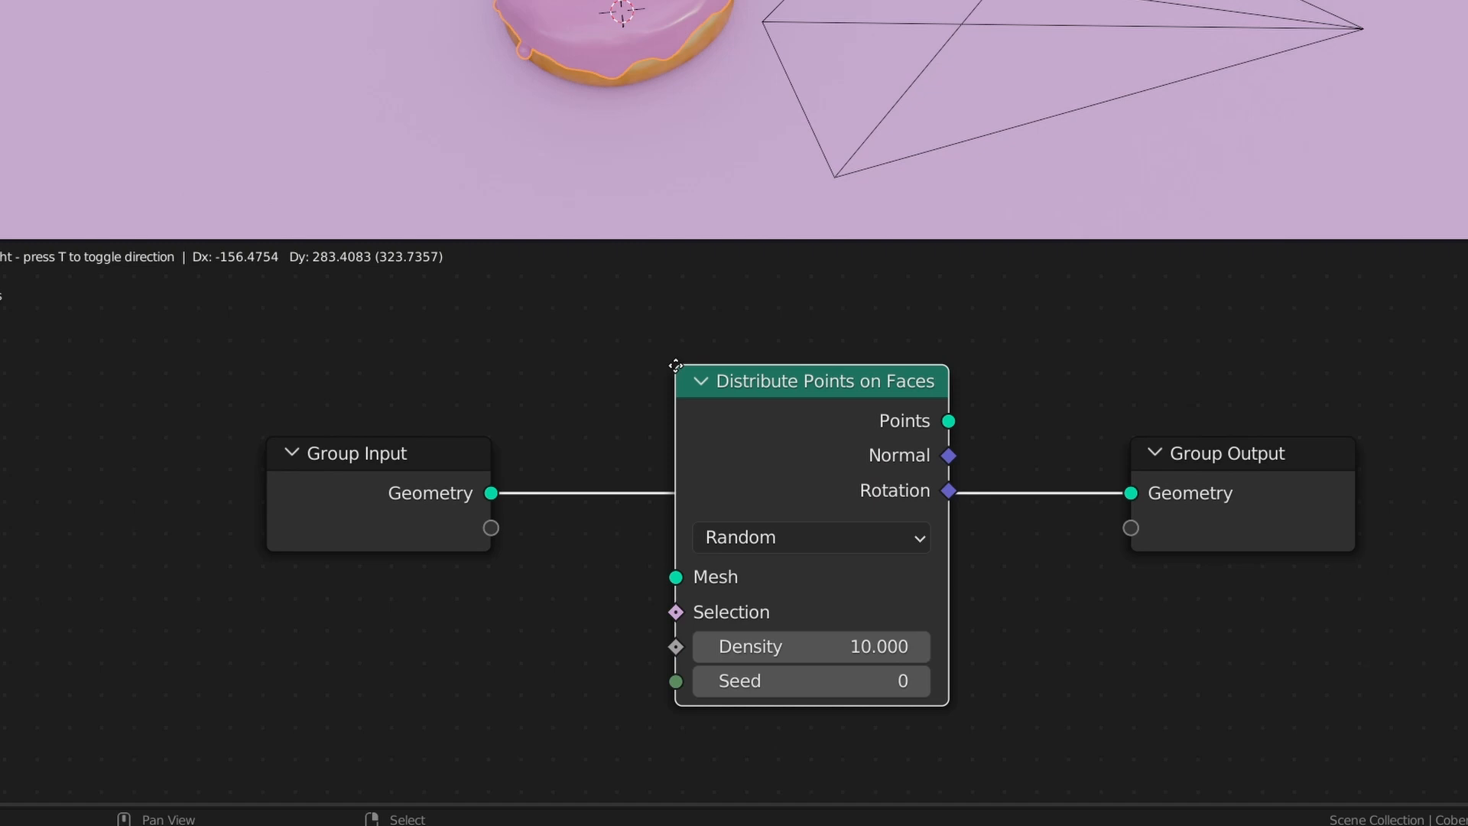
pyautogui.click(680, 426)
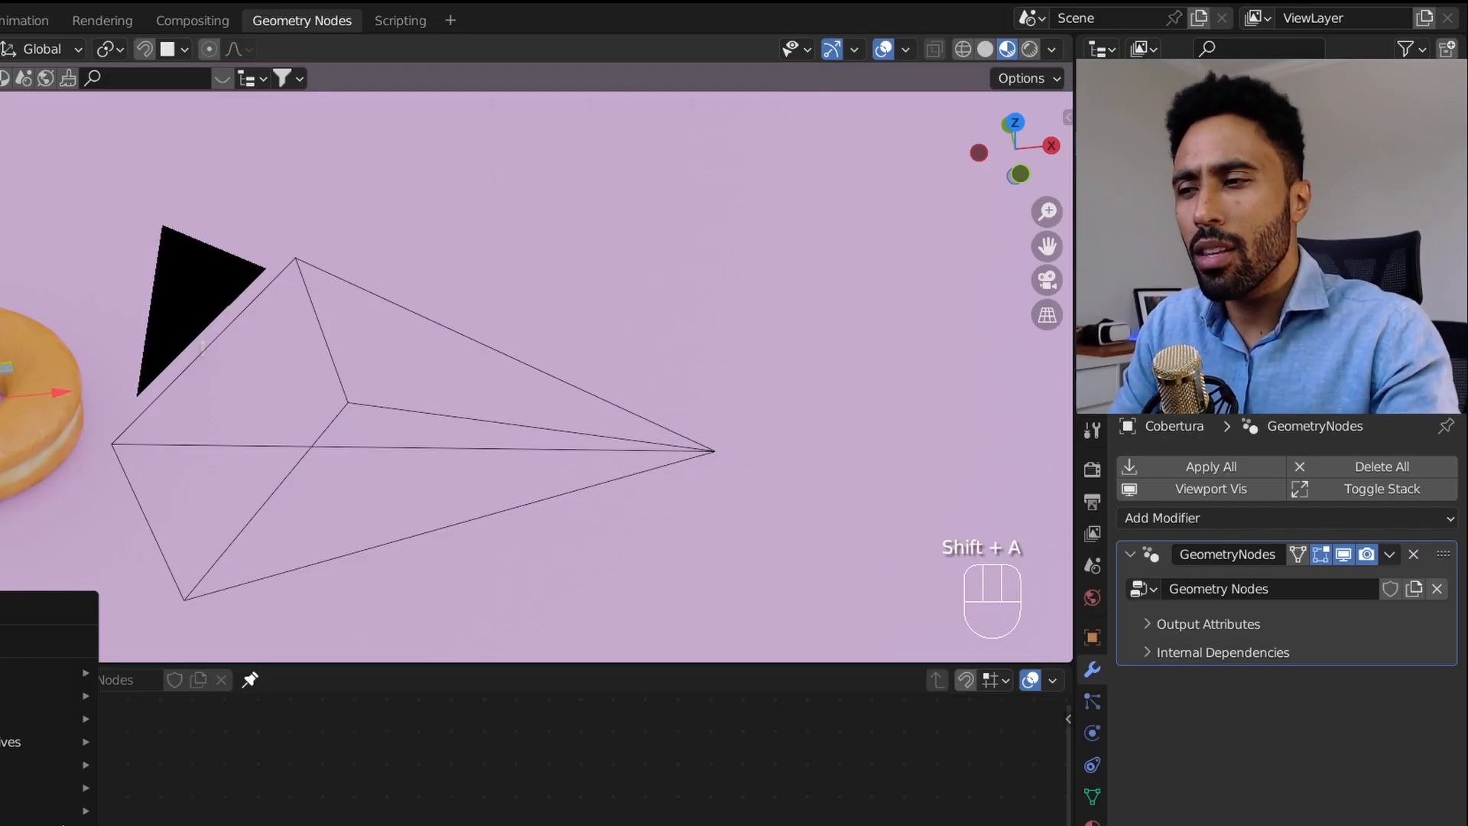
pyautogui.moveTo(82, 742)
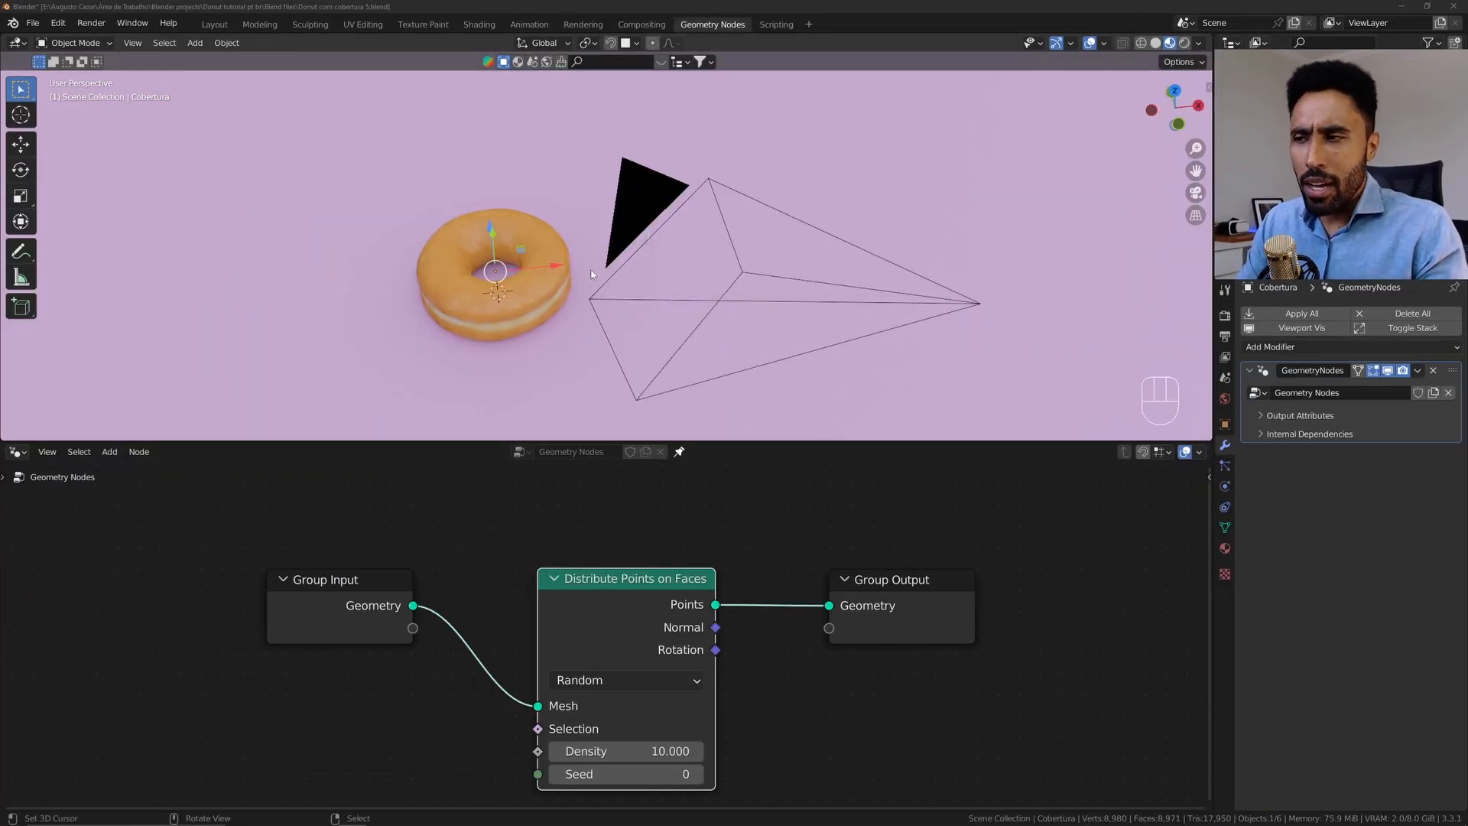
# Examine the donut from the side and inspect the icing's original mesh in Edit Mode before returning to Object Mode
pyautogui.moveTo(589, 269); pyautogui.dragTo(679, 244, button='middle')
pyautogui.scroll(3, 678, 244)
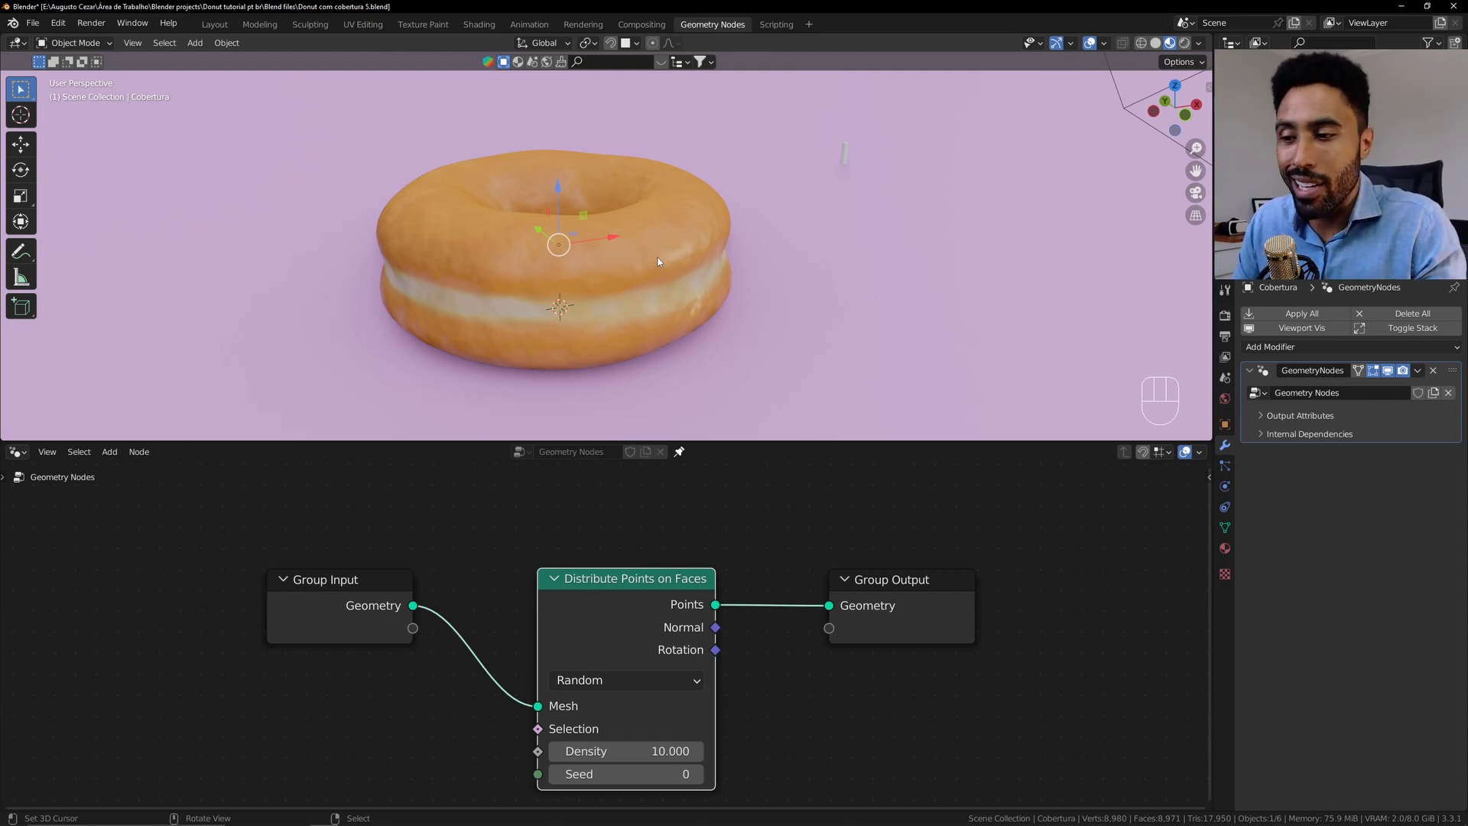
pyautogui.moveTo(653, 618)
pyautogui.mouseDown()
pyautogui.moveTo(661, 639)
pyautogui.moveTo(677, 623)
pyautogui.moveTo(654, 618)
pyautogui.mouseUp()
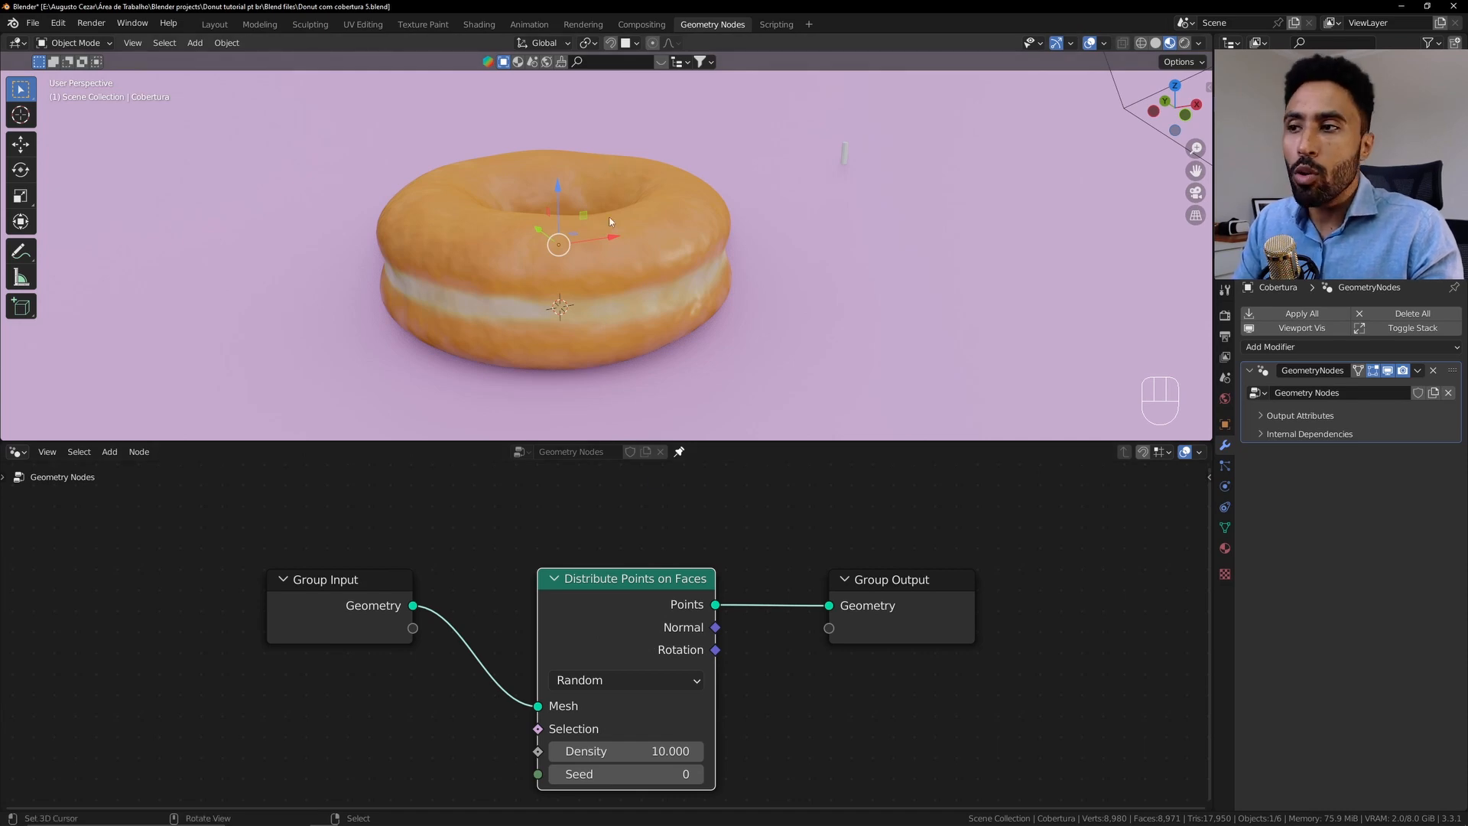
pyautogui.press('z')
pyautogui.press('Tab')
pyautogui.moveTo(614, 215)
pyautogui.mouseDown(button='middle')
pyautogui.moveTo(627, 267)
pyautogui.moveTo(707, 230)
pyautogui.mouseUp(button='middle')
pyautogui.hotkey('alt', 'a')
pyautogui.press('a')
pyautogui.hotkey('alt', 'a')
pyautogui.scroll(2, 688, 237)
pyautogui.moveTo(708, 231)
pyautogui.keyDown('shift'); pyautogui.mouseDown(button='middle')
pyautogui.moveTo(725, 226)
pyautogui.moveTo(712, 226)
pyautogui.mouseUp(button='middle'); pyautogui.keyUp('shift')
pyautogui.press('Tab')
pyautogui.moveTo(613, 582); pyautogui.dragTo(628, 587)
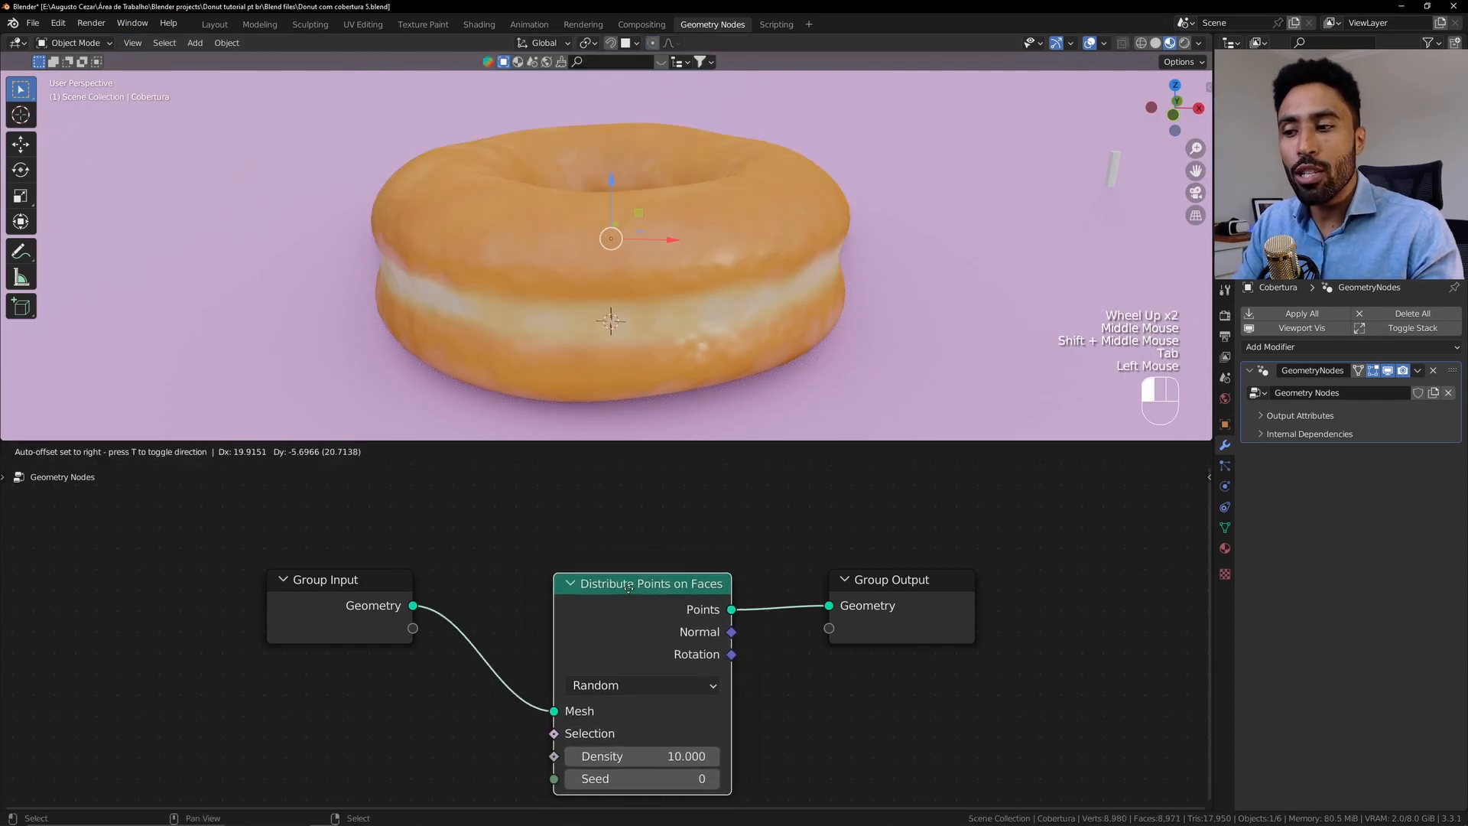
pyautogui.rightClick(629, 587)
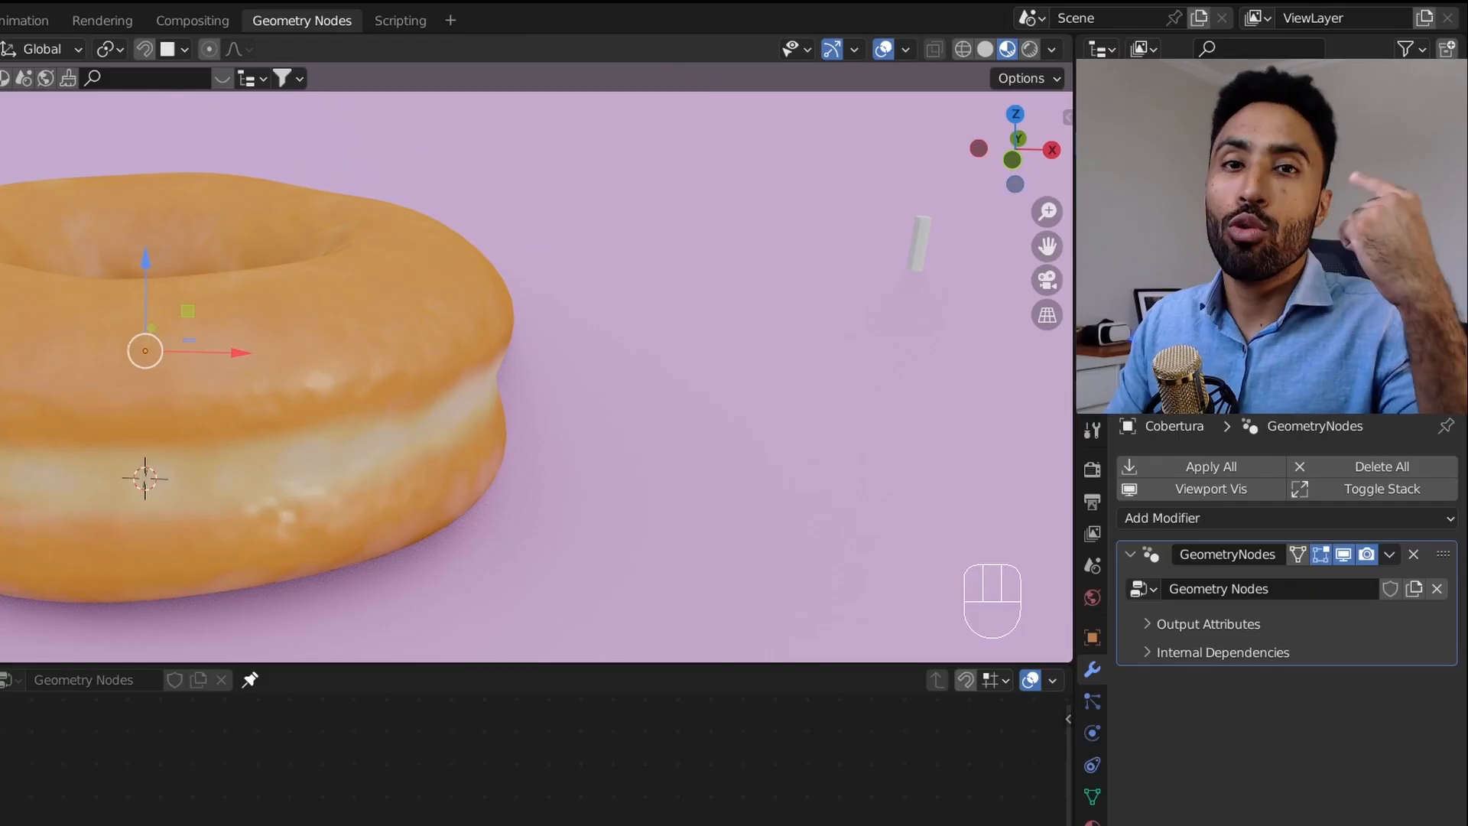
# Move the Group Output node farther from Distribute Points on Faces to make room for more nodes
pyautogui.scroll(-3, 535, 374)
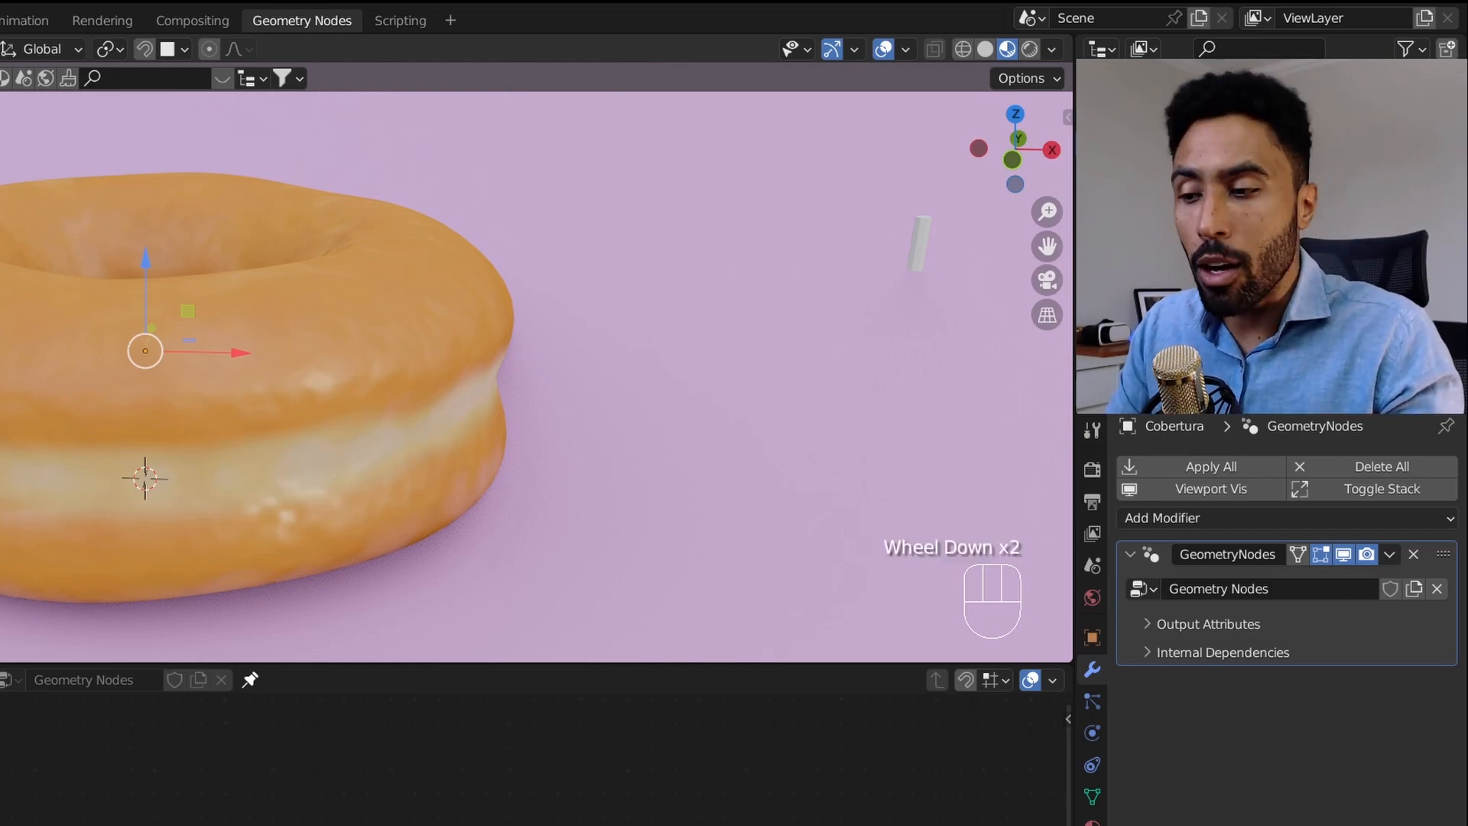
pyautogui.rightClick(802, 616)
pyautogui.press('g')
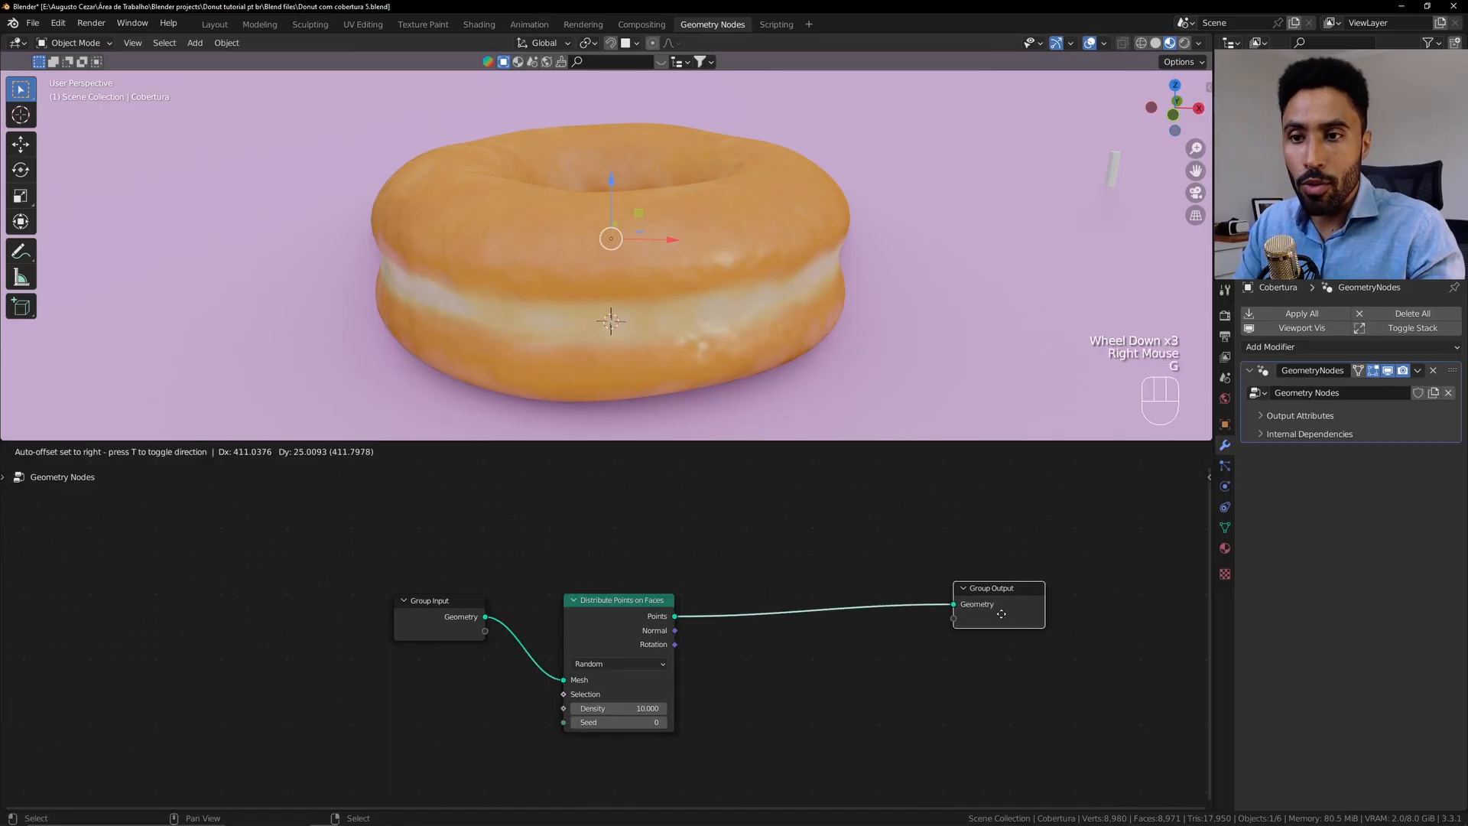
pyautogui.keyDown('ctrl'); pyautogui.click(1018, 624); pyautogui.keyUp('ctrl')
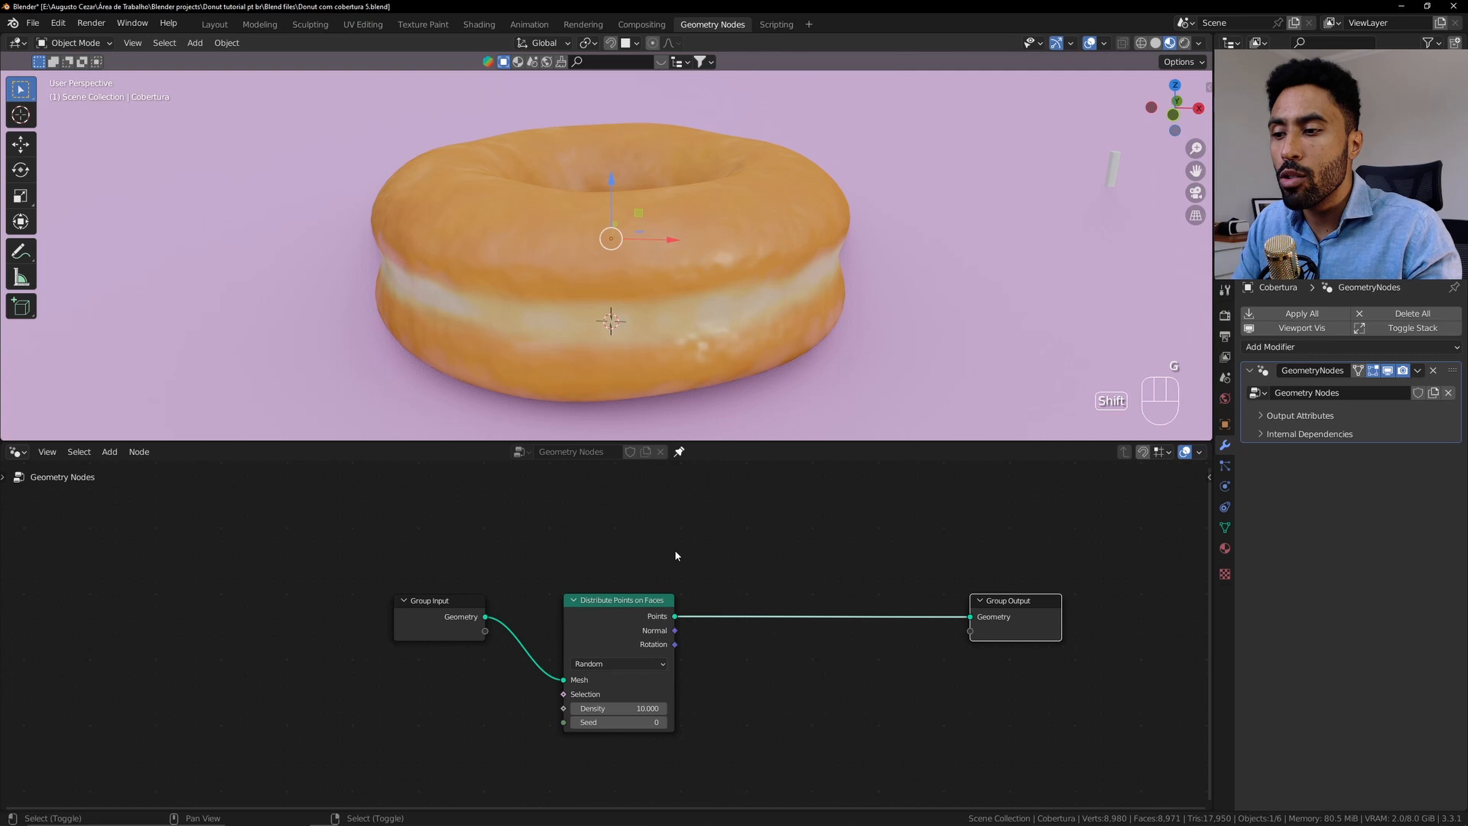
# Add a Join Geometry node and place it unconnected above the link between Distribute Points on Faces and Group Output
pyautogui.hotkey('shift', 'a')
pyautogui.moveTo(675, 551)
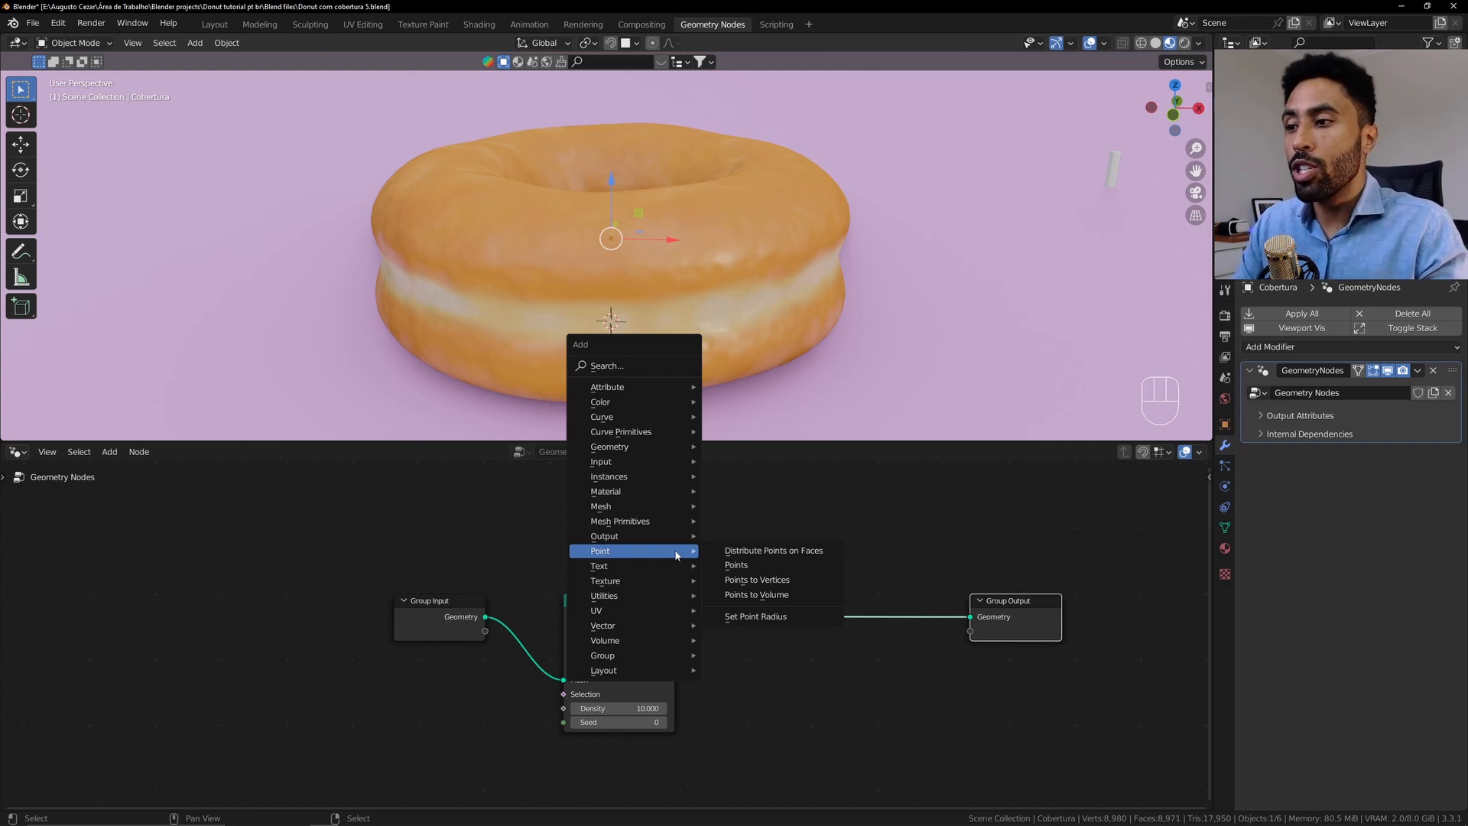
pyautogui.moveTo(656, 448)
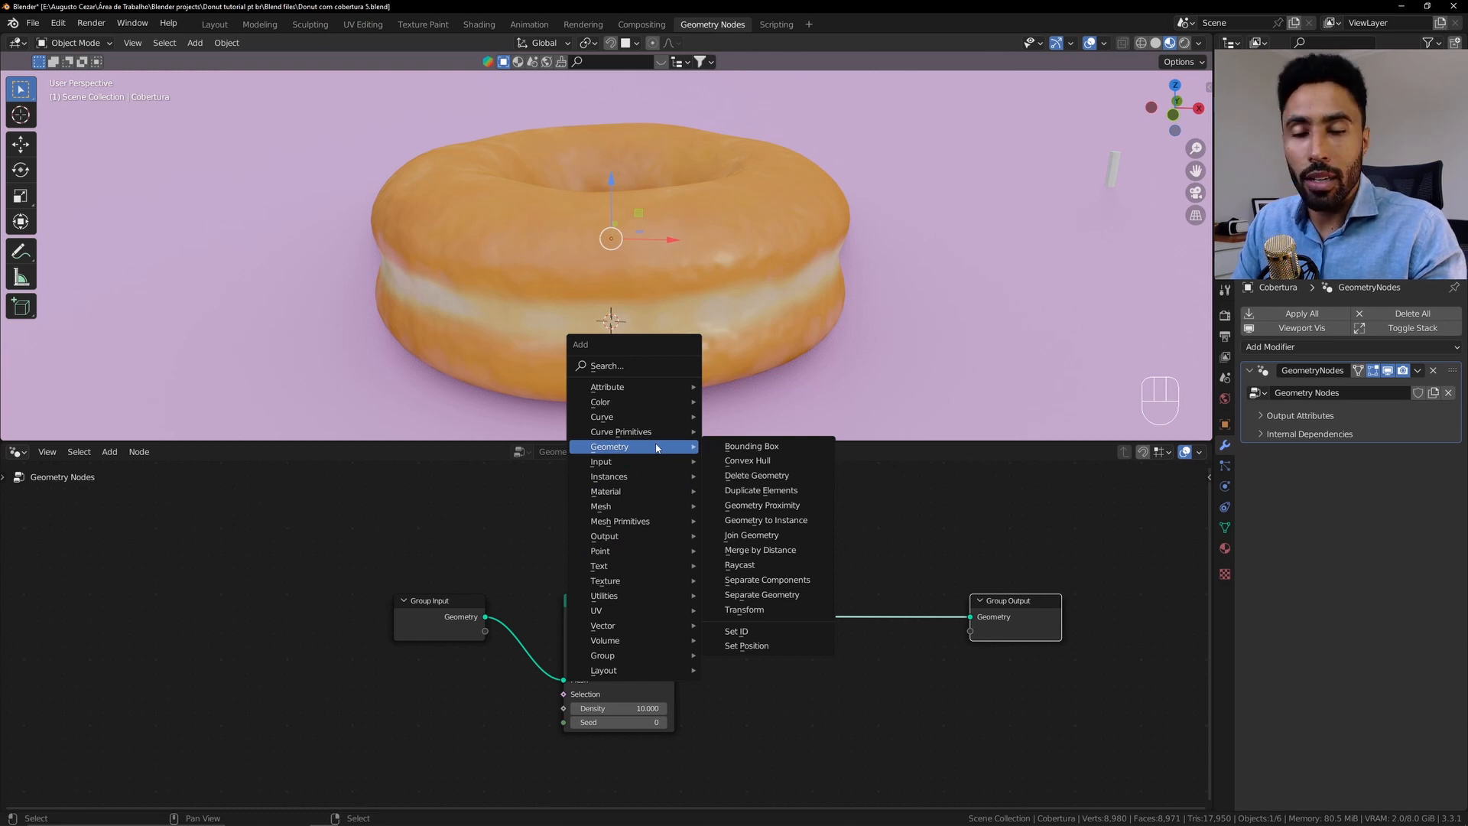
pyautogui.click(764, 534)
pyautogui.click(766, 535)
pyautogui.scroll(2, 766, 535)
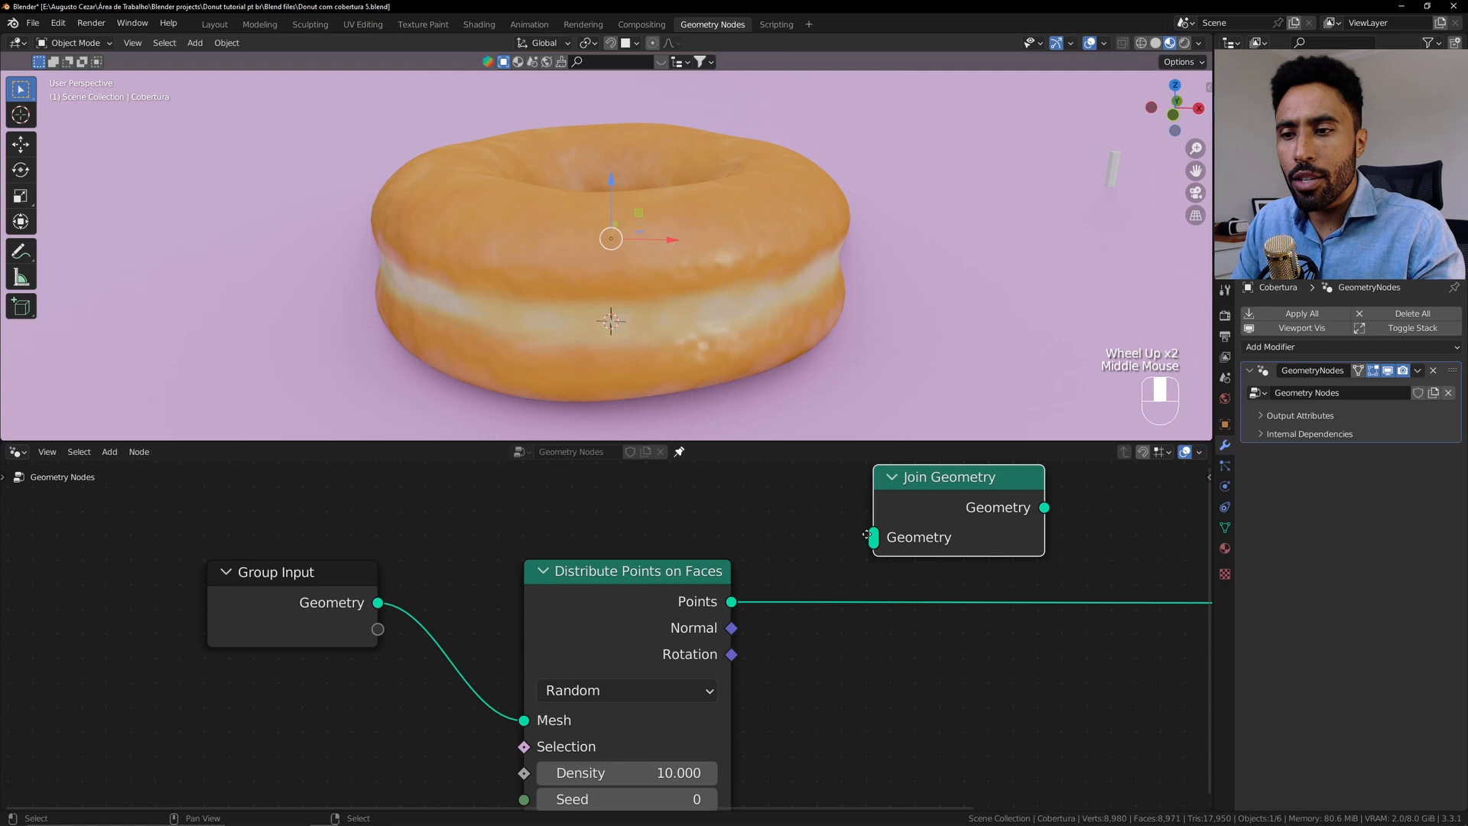
pyautogui.moveTo(933, 485); pyautogui.dragTo(865, 574, button='middle')
pyautogui.moveTo(865, 573); pyautogui.dragTo(947, 526)
pyautogui.scroll(-2, 757, 612)
pyautogui.moveTo(757, 655); pyautogui.dragTo(756, 609, button='middle')
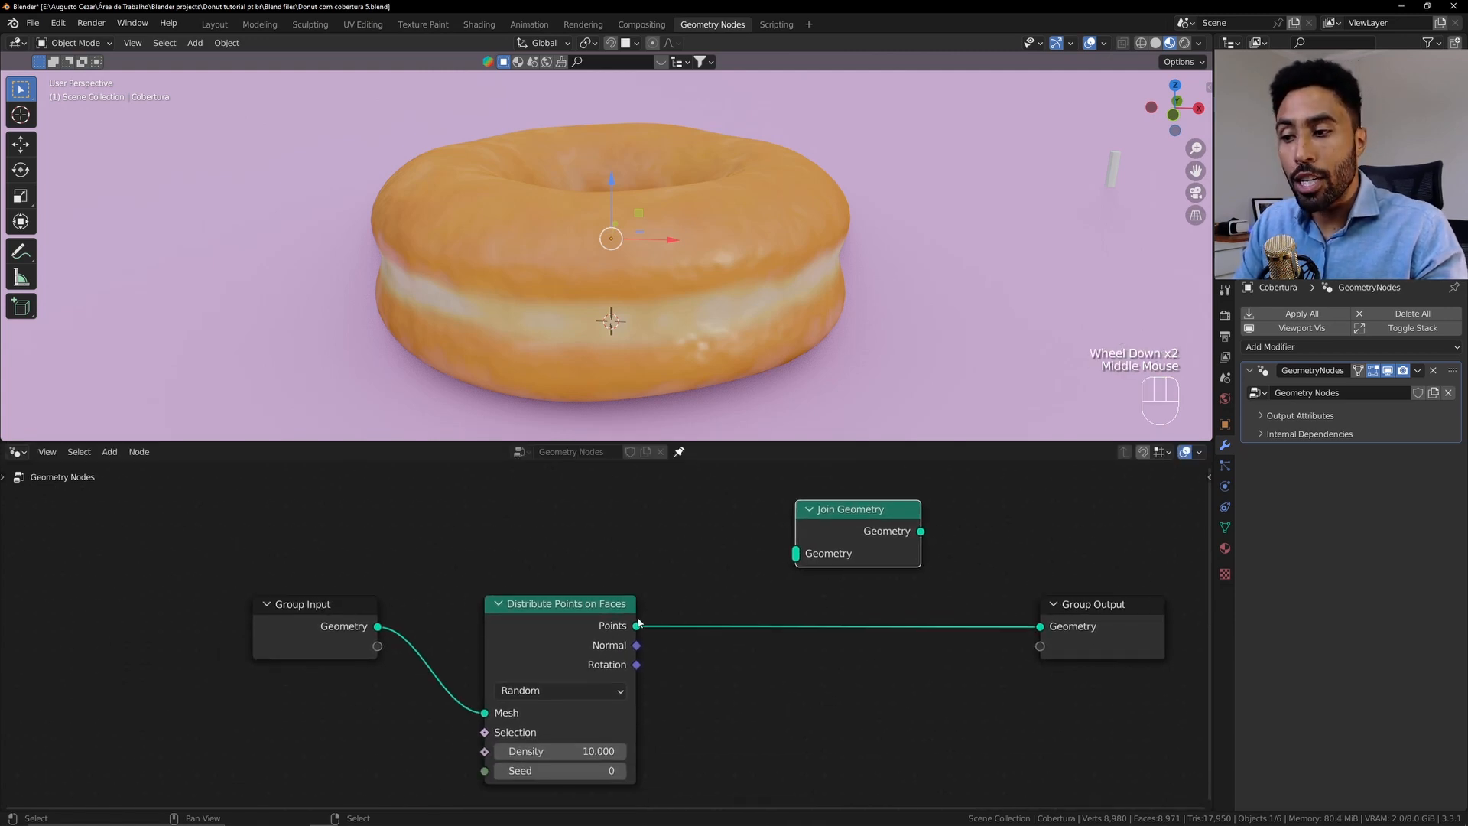
# Connect both the distributed Points and the Group Input geometry to Join Geometry, and its output to Group Output
pyautogui.moveTo(637, 625); pyautogui.dragTo(800, 561)
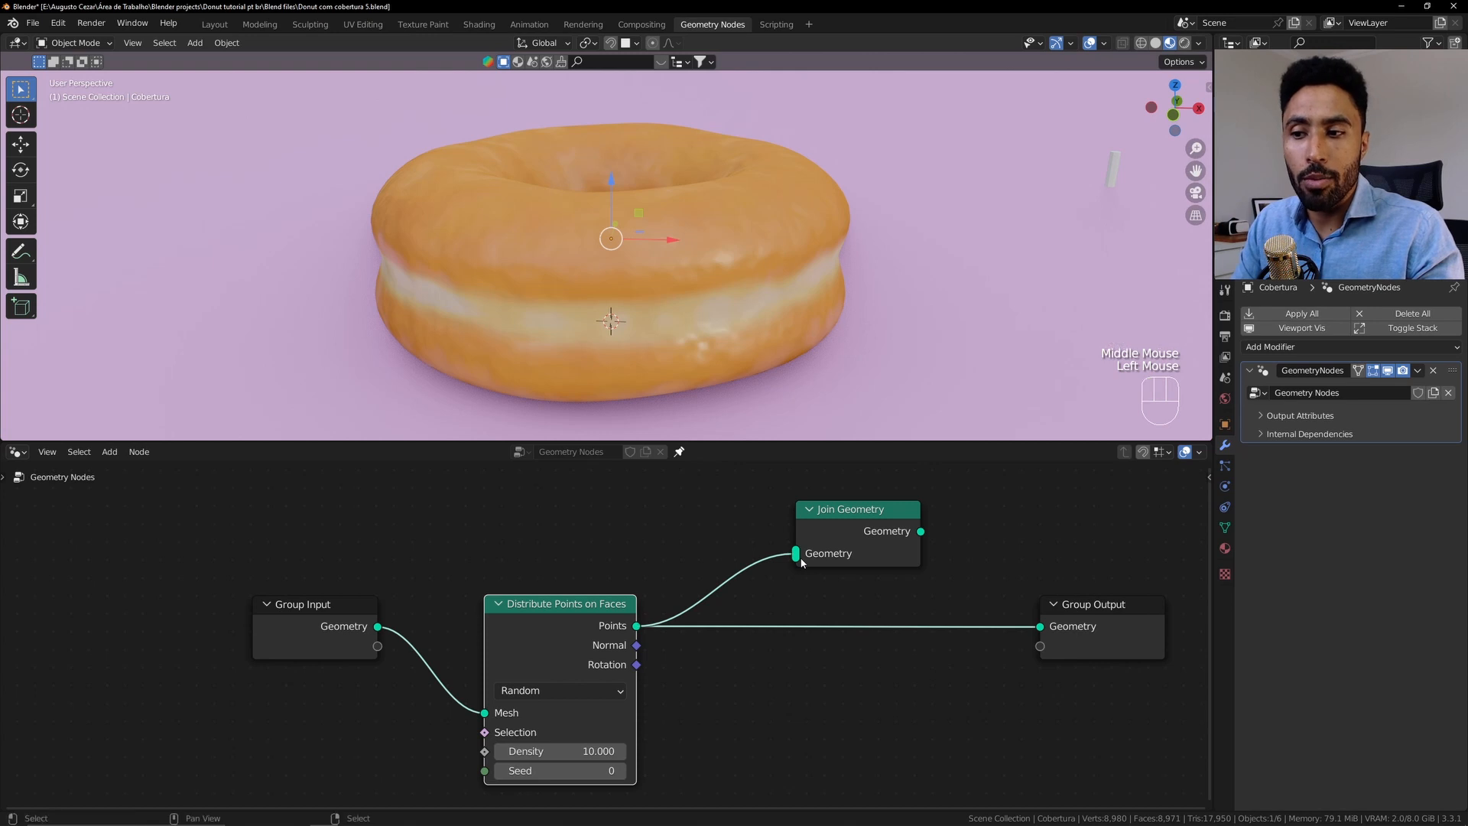
pyautogui.moveTo(377, 627); pyautogui.dragTo(801, 558)
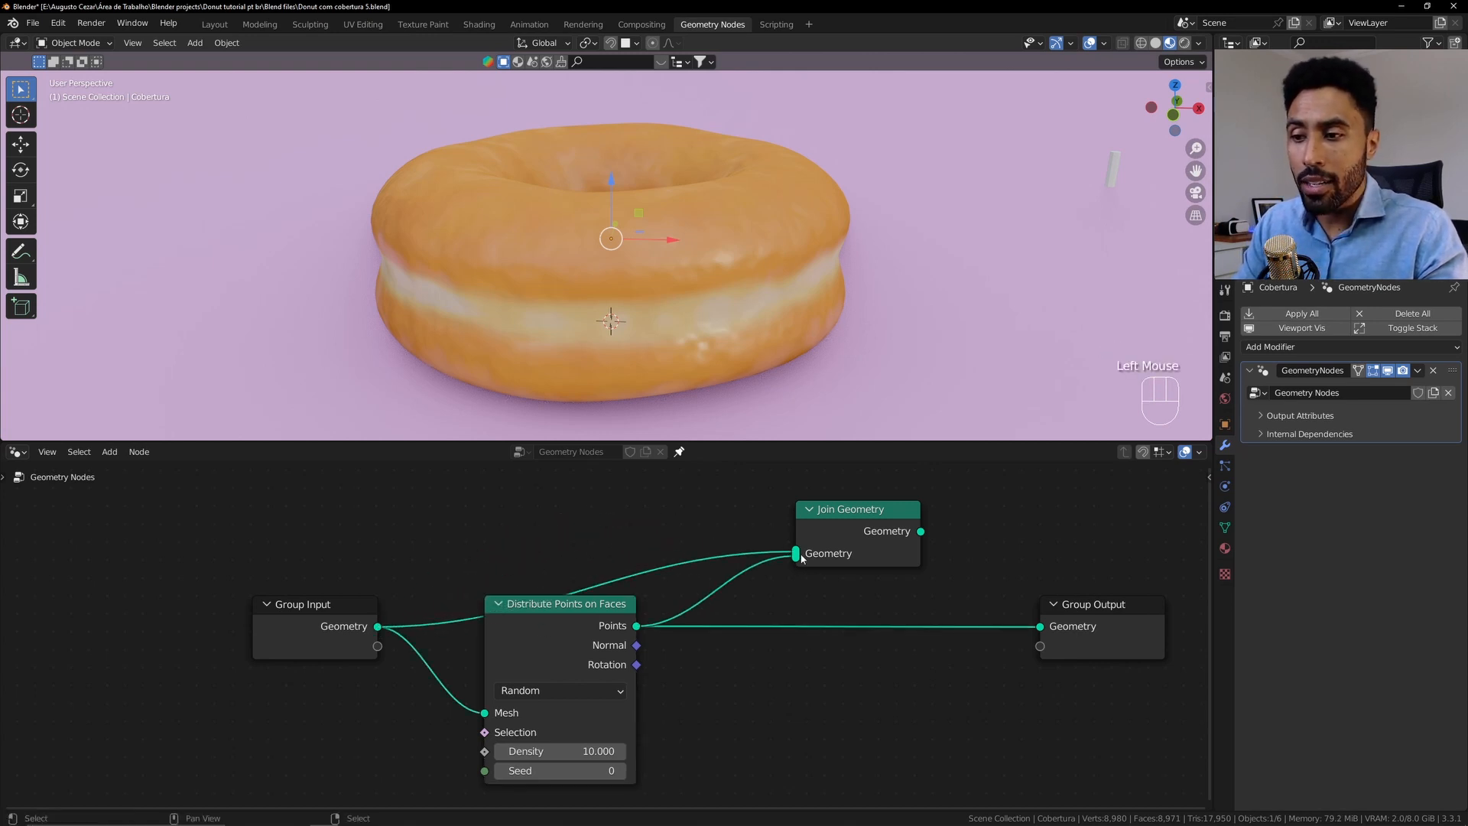
pyautogui.moveTo(921, 530); pyautogui.dragTo(1042, 628)
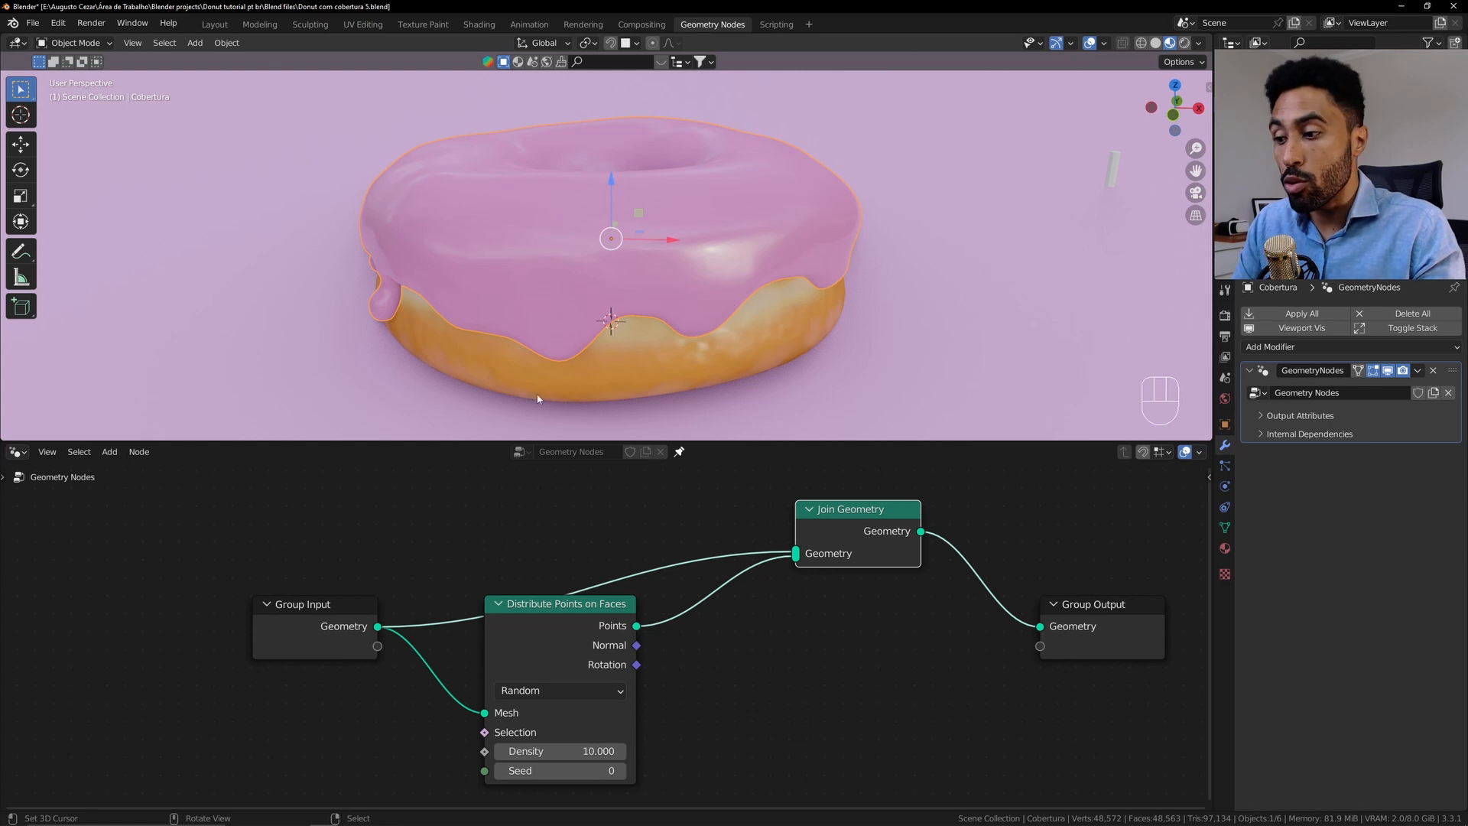
# Tidy the node tree by lowering Distribute Points on Faces and lining up Join Geometry with the group nodes
pyautogui.scroll(-2, 415, 600)
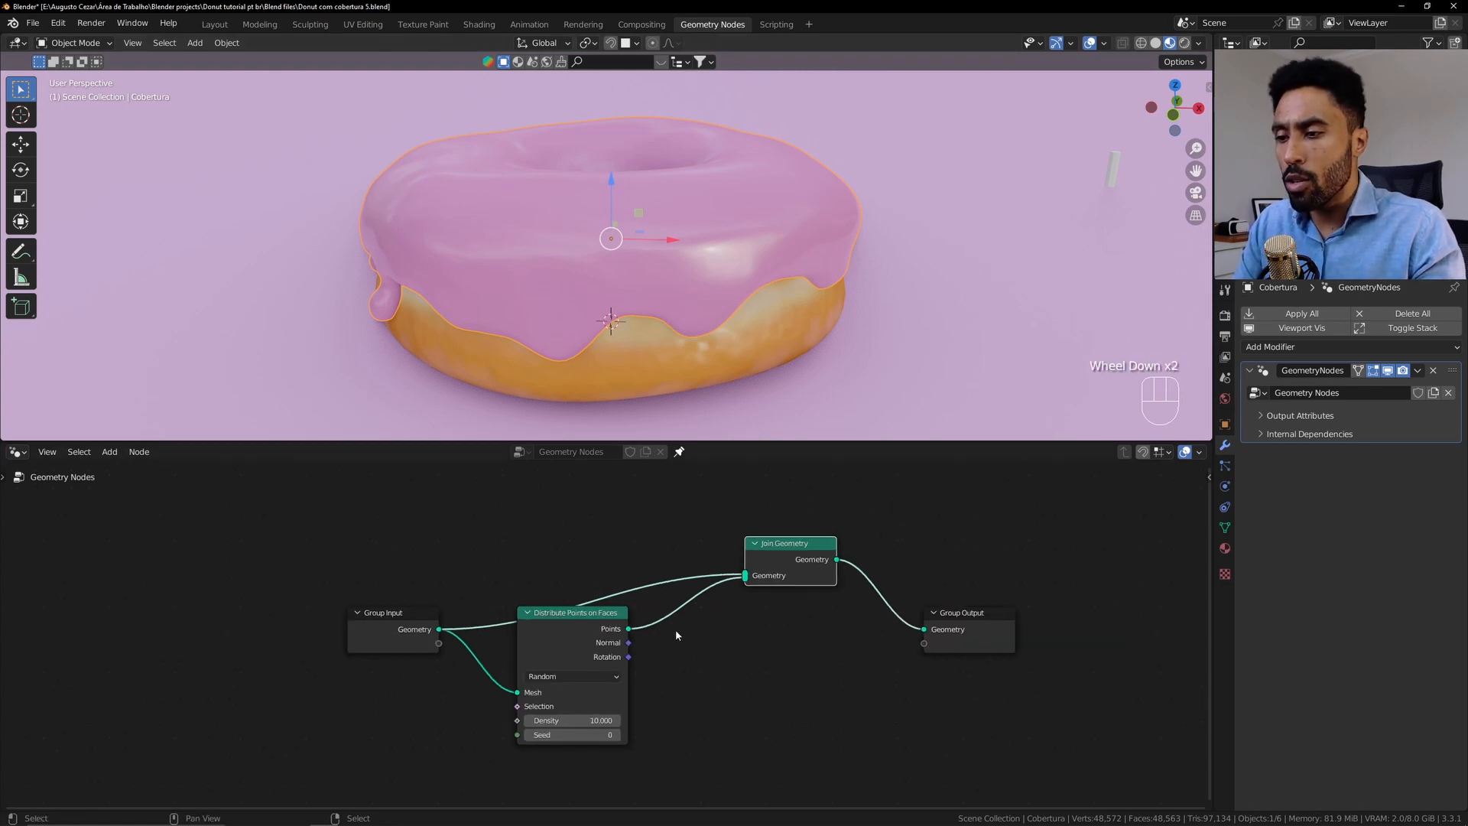
pyautogui.moveTo(603, 634); pyautogui.dragTo(600, 677)
pyautogui.moveTo(813, 568); pyautogui.dragTo(807, 628)
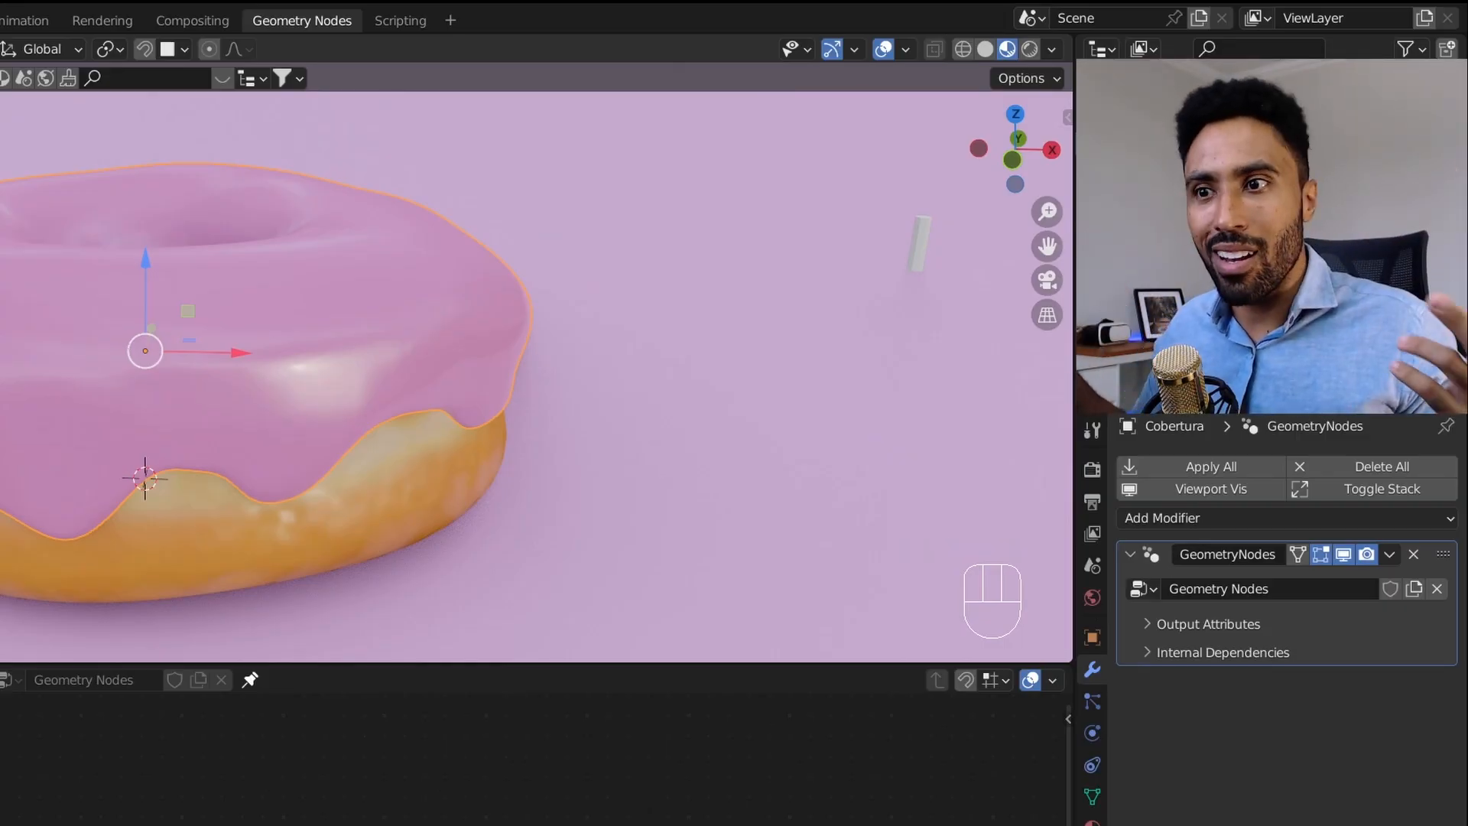
# Set the Distribute Points on Faces density to 1487 and show the viewport in Solid shading
pyautogui.moveTo(587, 681); pyautogui.dragTo(888, 681)
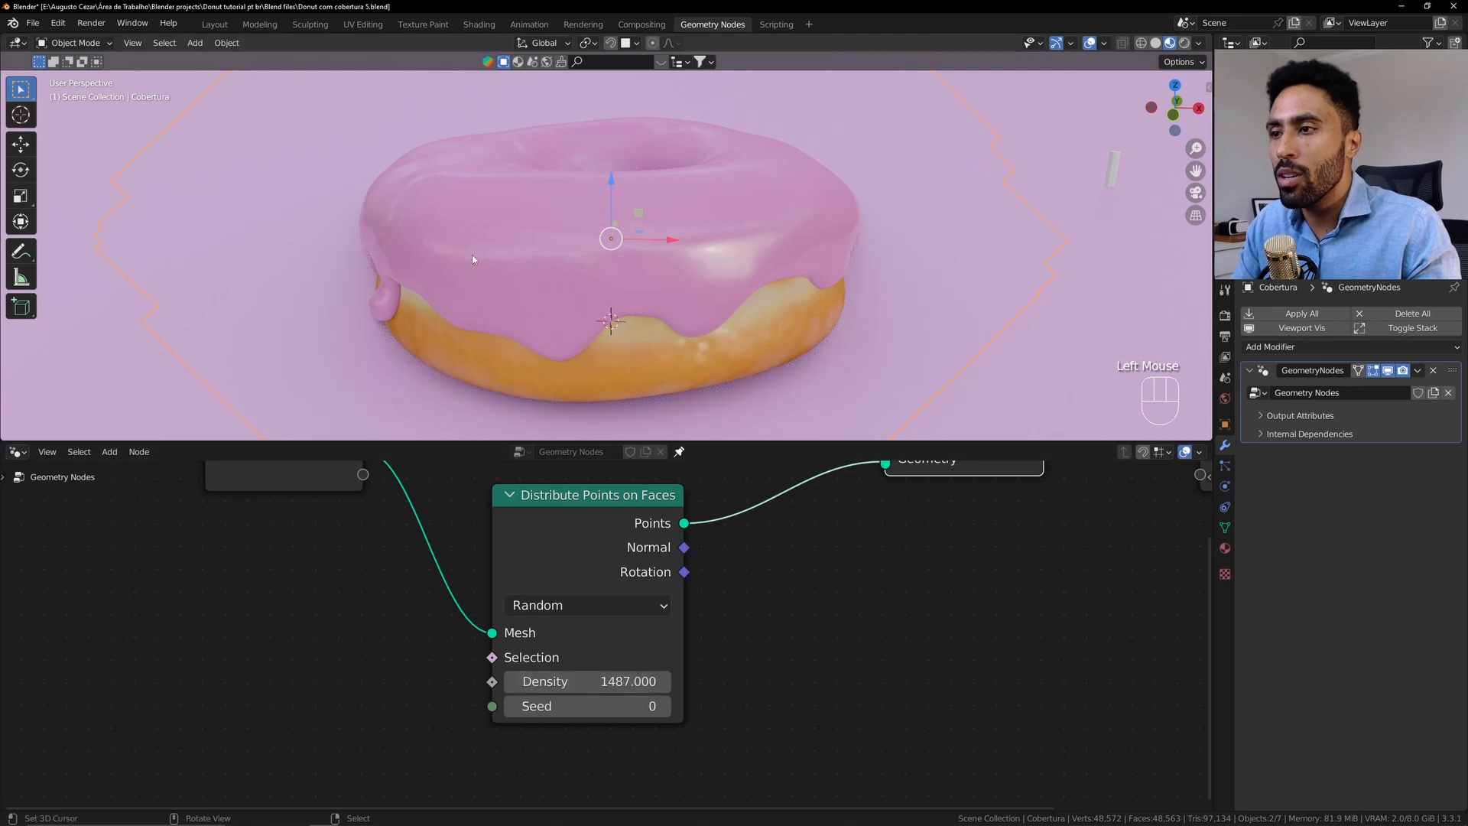
pyautogui.press('z')
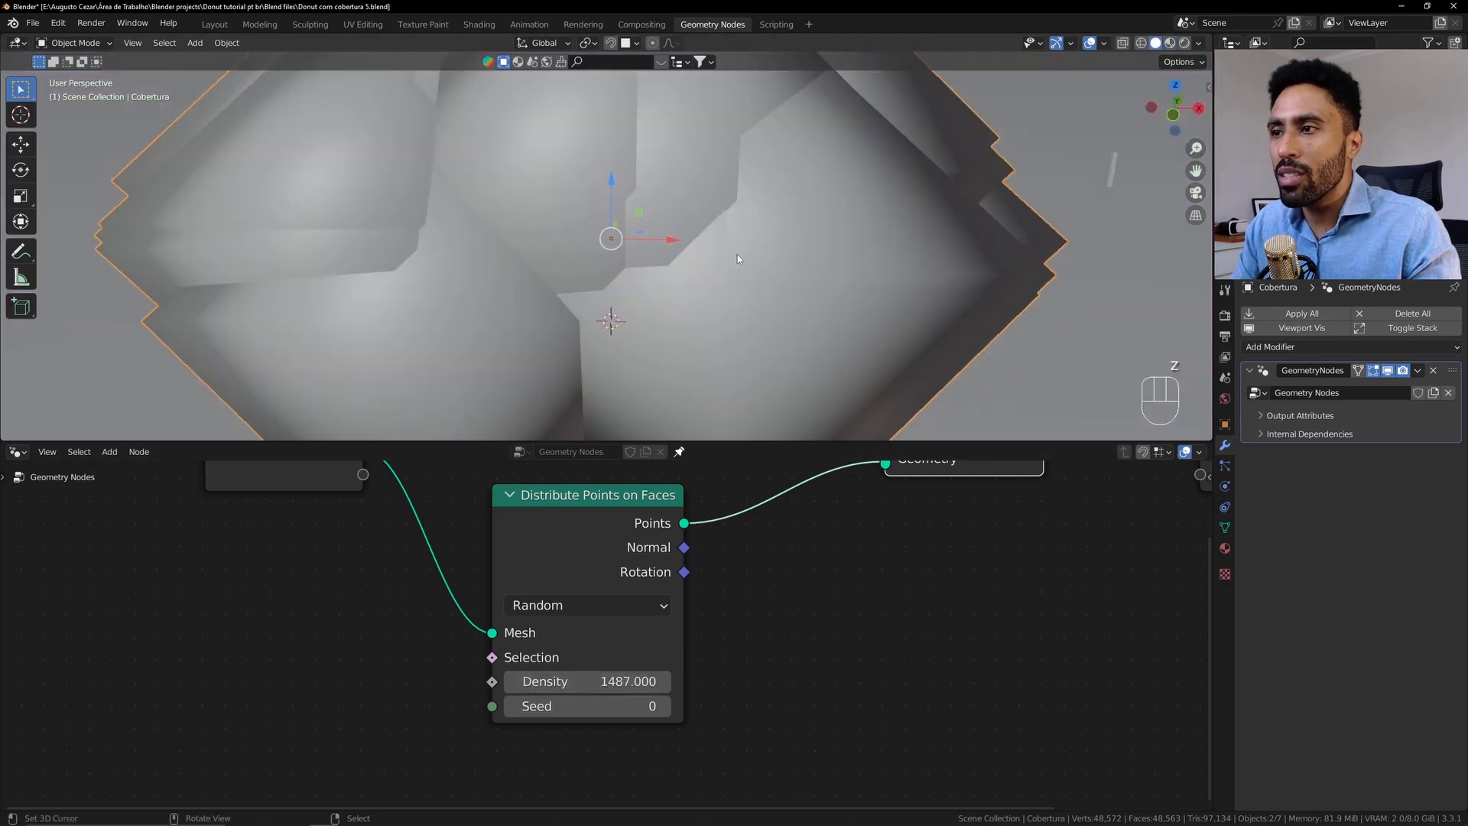
pyautogui.scroll(-4, 737, 258)
pyautogui.moveTo(737, 258); pyautogui.dragTo(667, 337, button='middle')
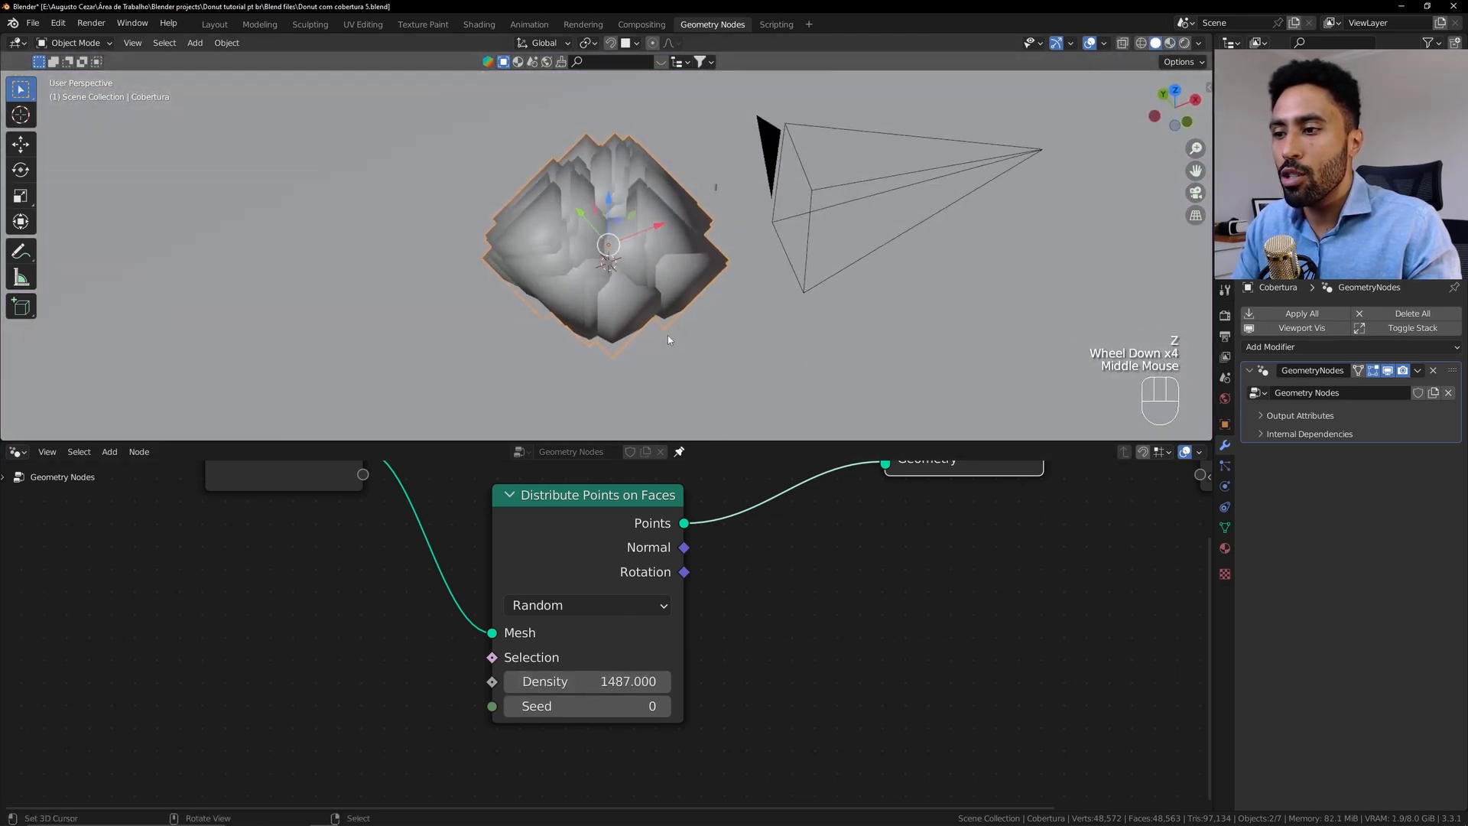
pyautogui.scroll(-3, 626, 604)
pyautogui.moveTo(624, 589); pyautogui.dragTo(599, 677, button='middle')
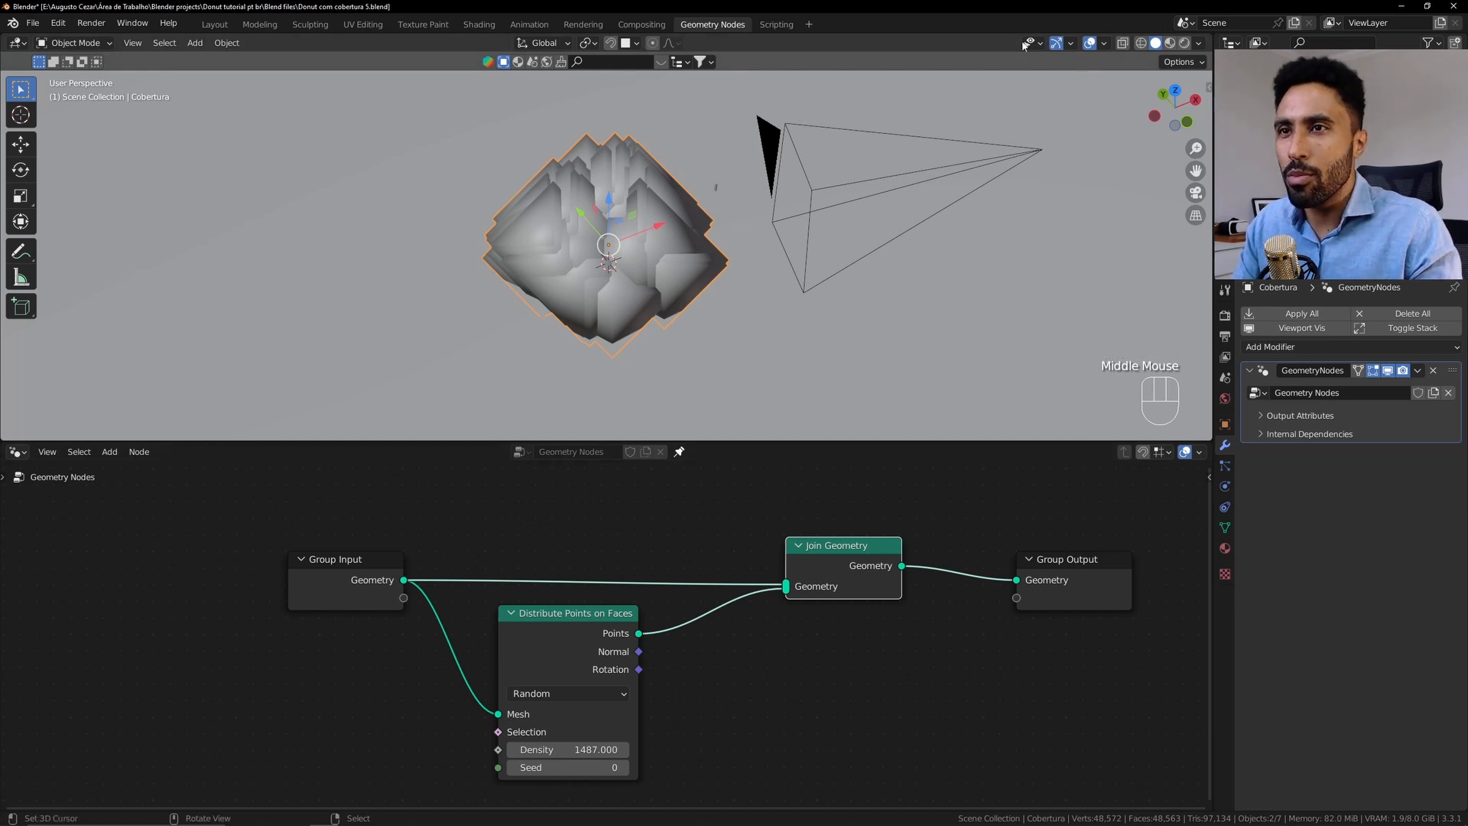
# Try to reduce the motion tracking marker size in the viewport overlays
pyautogui.click(1071, 43)
pyautogui.click(1104, 43)
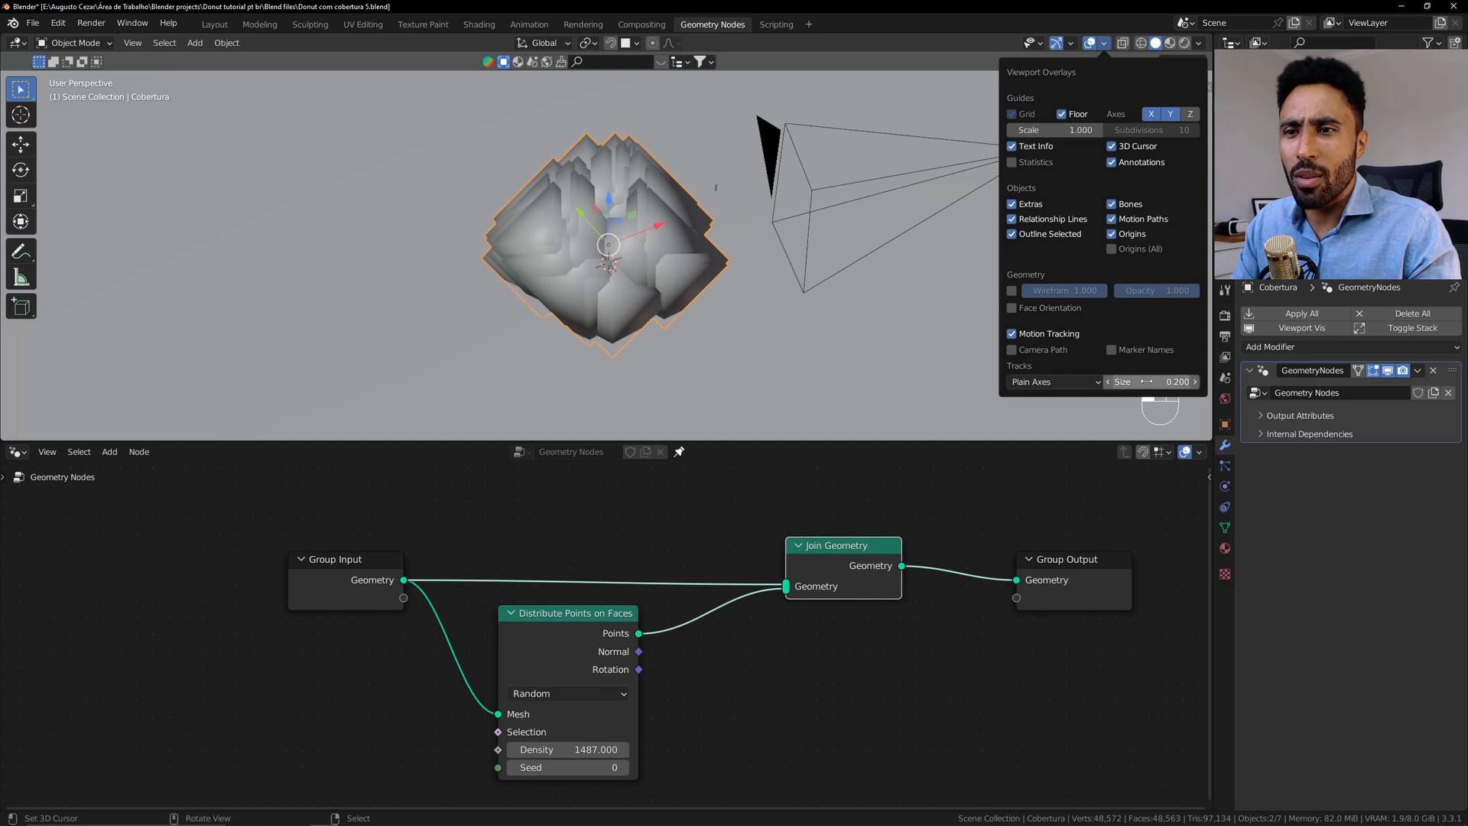
pyautogui.moveTo(1155, 382); pyautogui.dragTo(1128, 381)
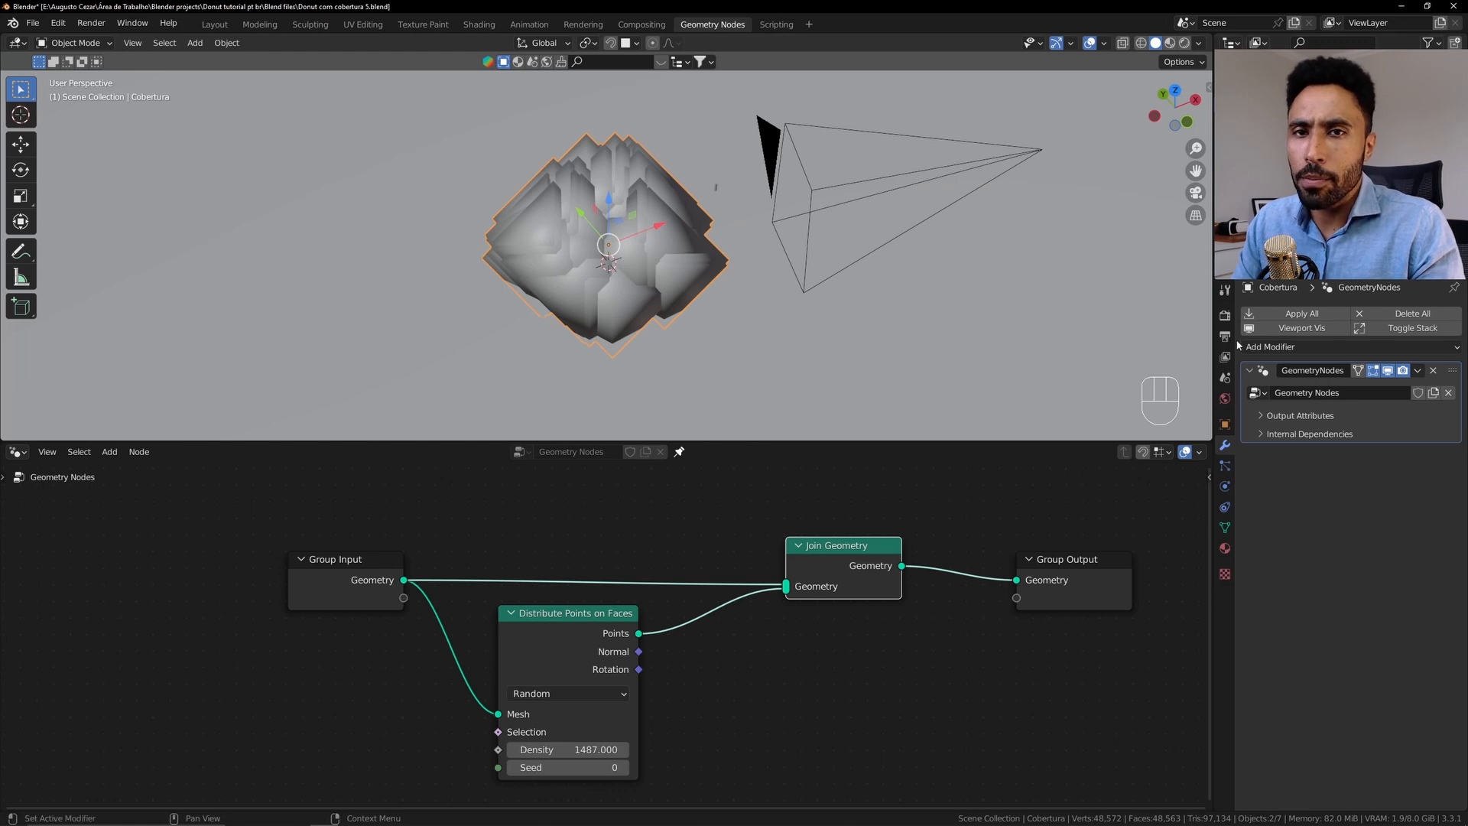
# Examine the distributed points around the icing up close and check them in a test render
pyautogui.scroll(3, 585, 260)
pyautogui.moveTo(586, 260); pyautogui.dragTo(674, 300, button='middle')
pyautogui.scroll(-1, 677, 248)
pyautogui.scroll(3, 677, 247)
pyautogui.scroll(2, 676, 247)
pyautogui.scroll(-5, 673, 238)
pyautogui.scroll(2, 675, 300)
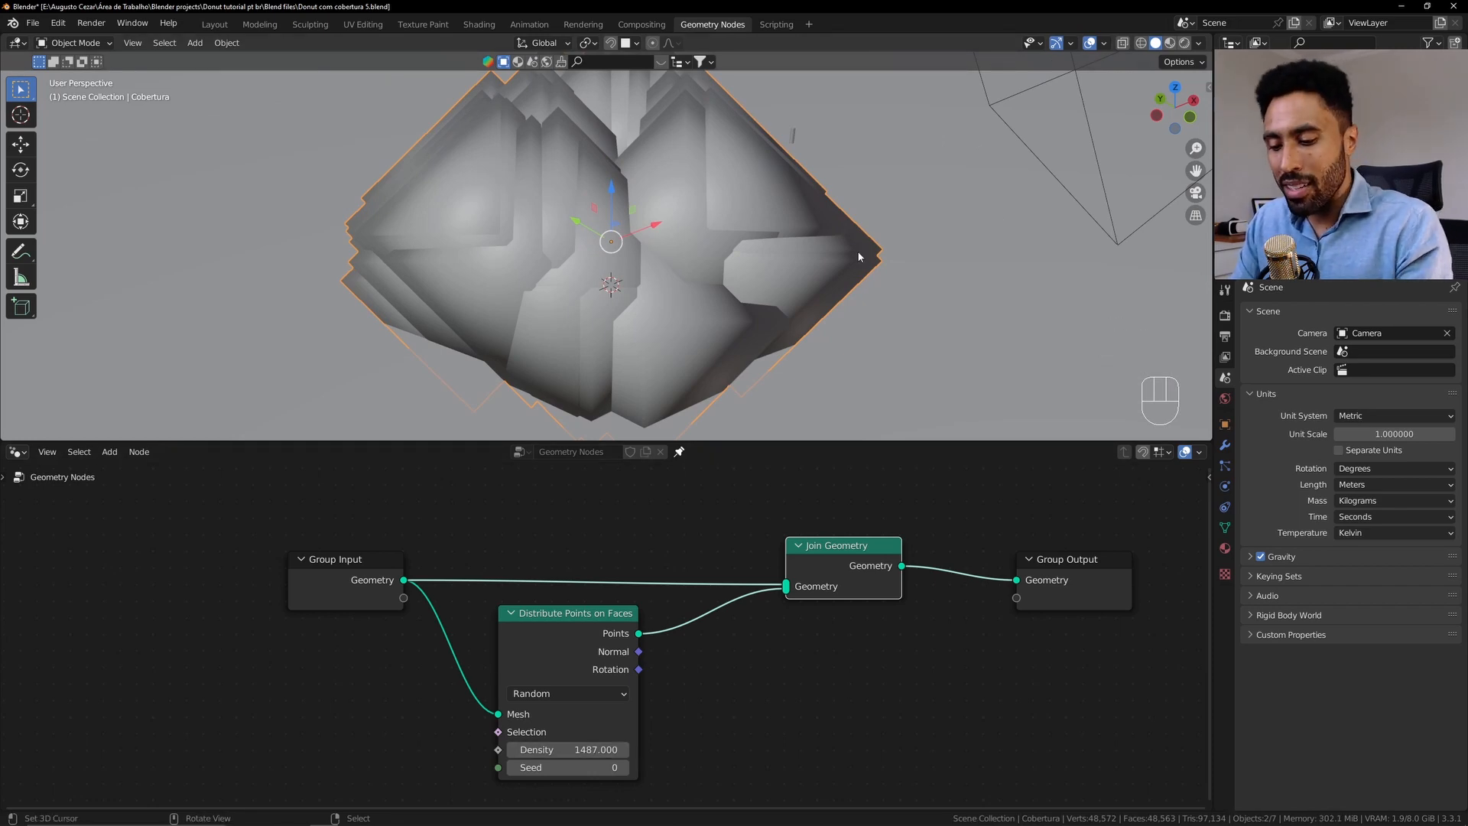
pyautogui.press('F12')
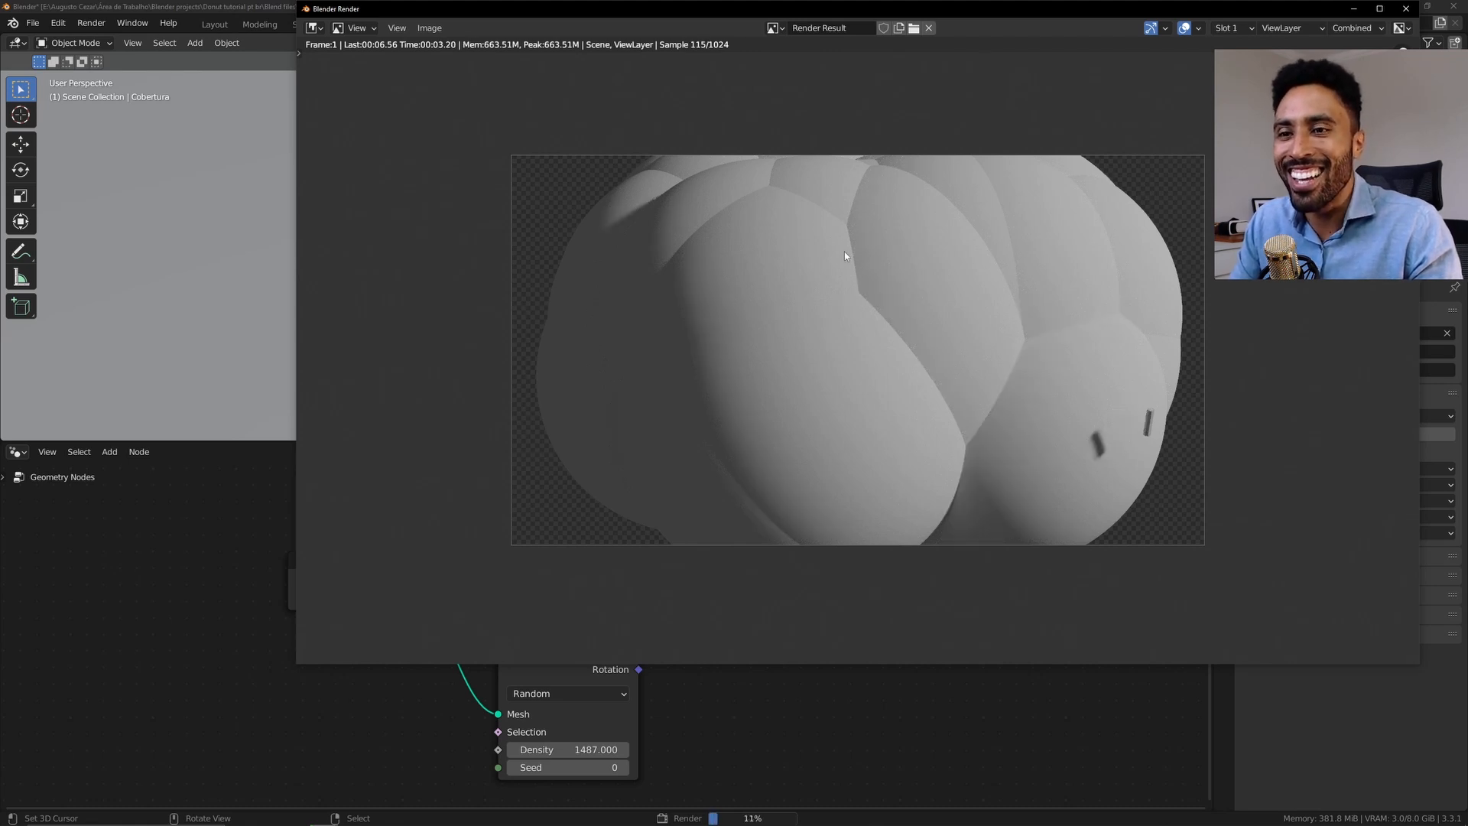
pyautogui.scroll(2, 767, 267)
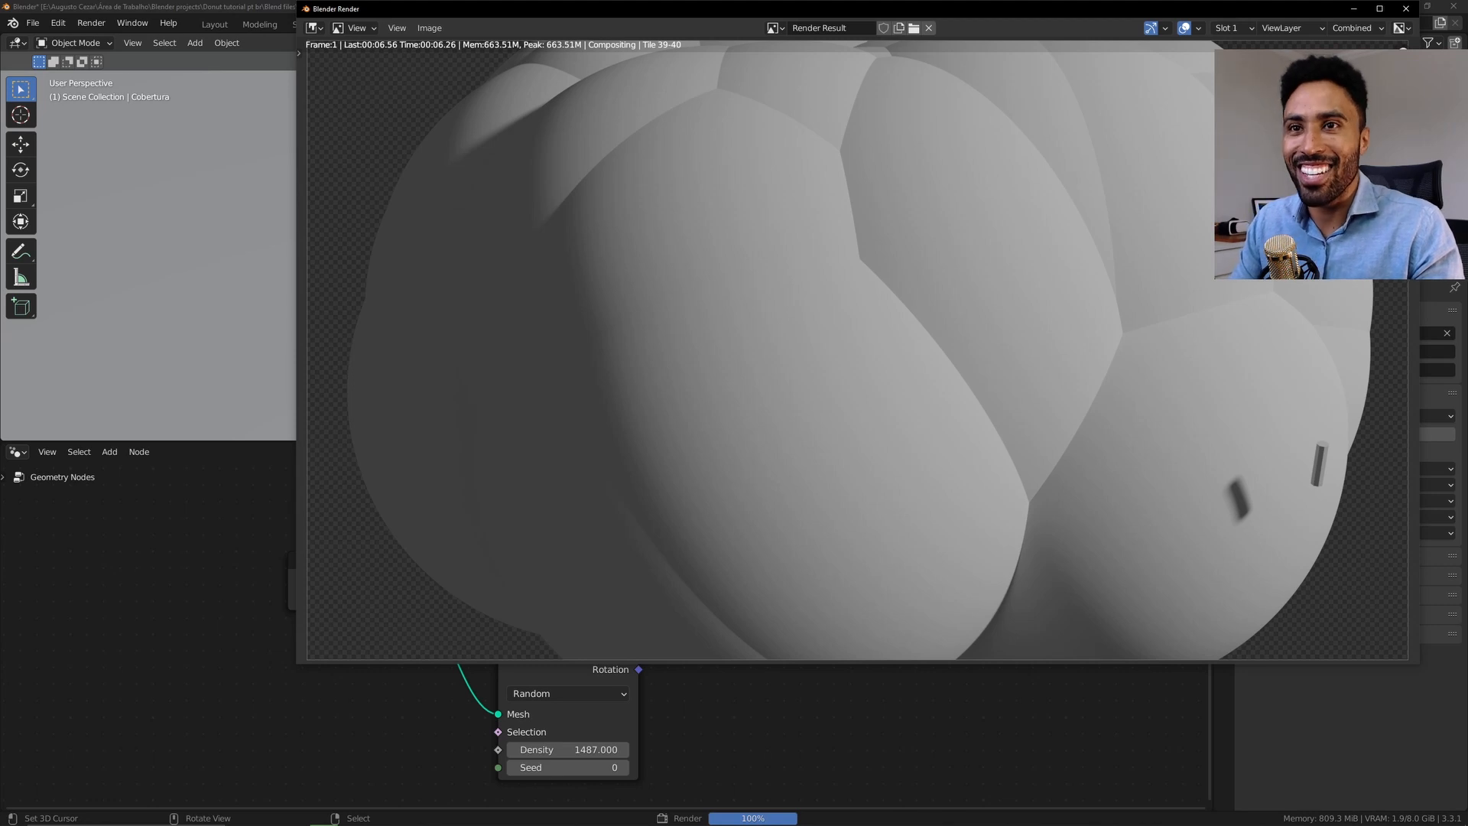
pyautogui.press('Escape')
pyautogui.press('Escape')
pyautogui.press('Escape')
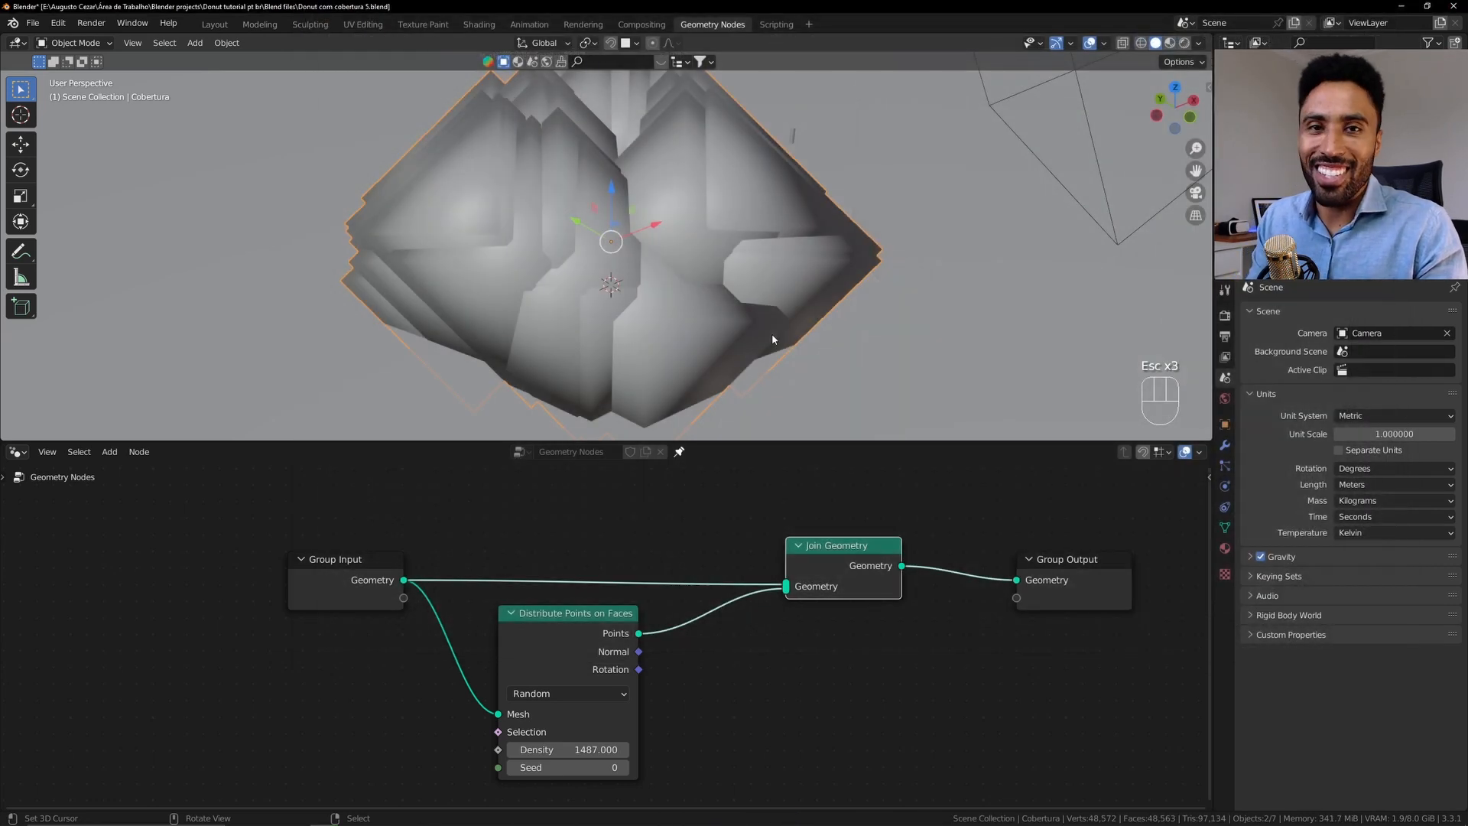
# Rename the elongated cylinder beside the donut as Confete
pyautogui.rightClick(794, 136)
pyautogui.rightClick(794, 136)
pyautogui.press('g')
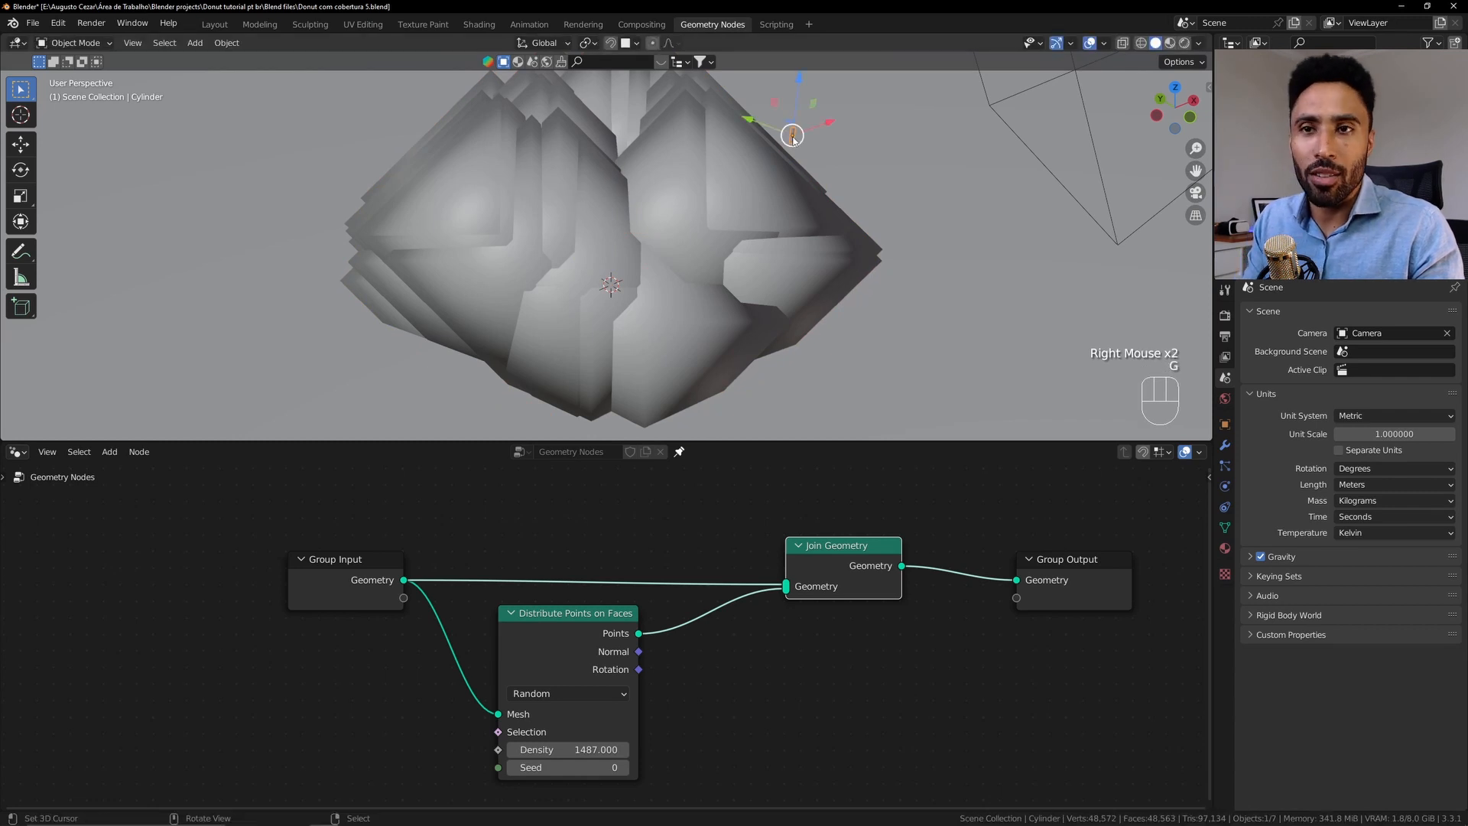
pyautogui.press('F2')
pyautogui.write('Confe')
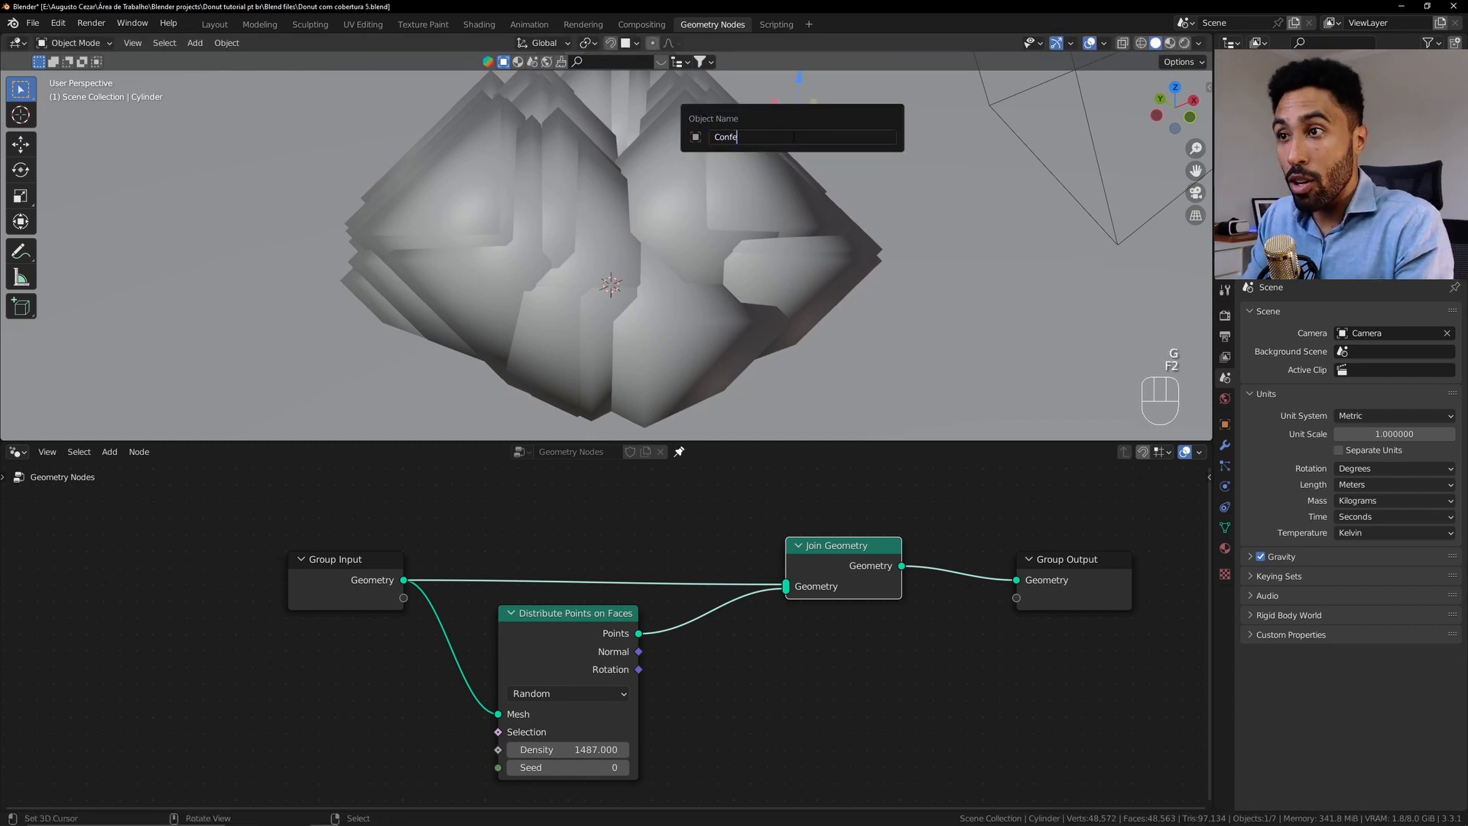
pyautogui.write('te')
pyautogui.press('Return')
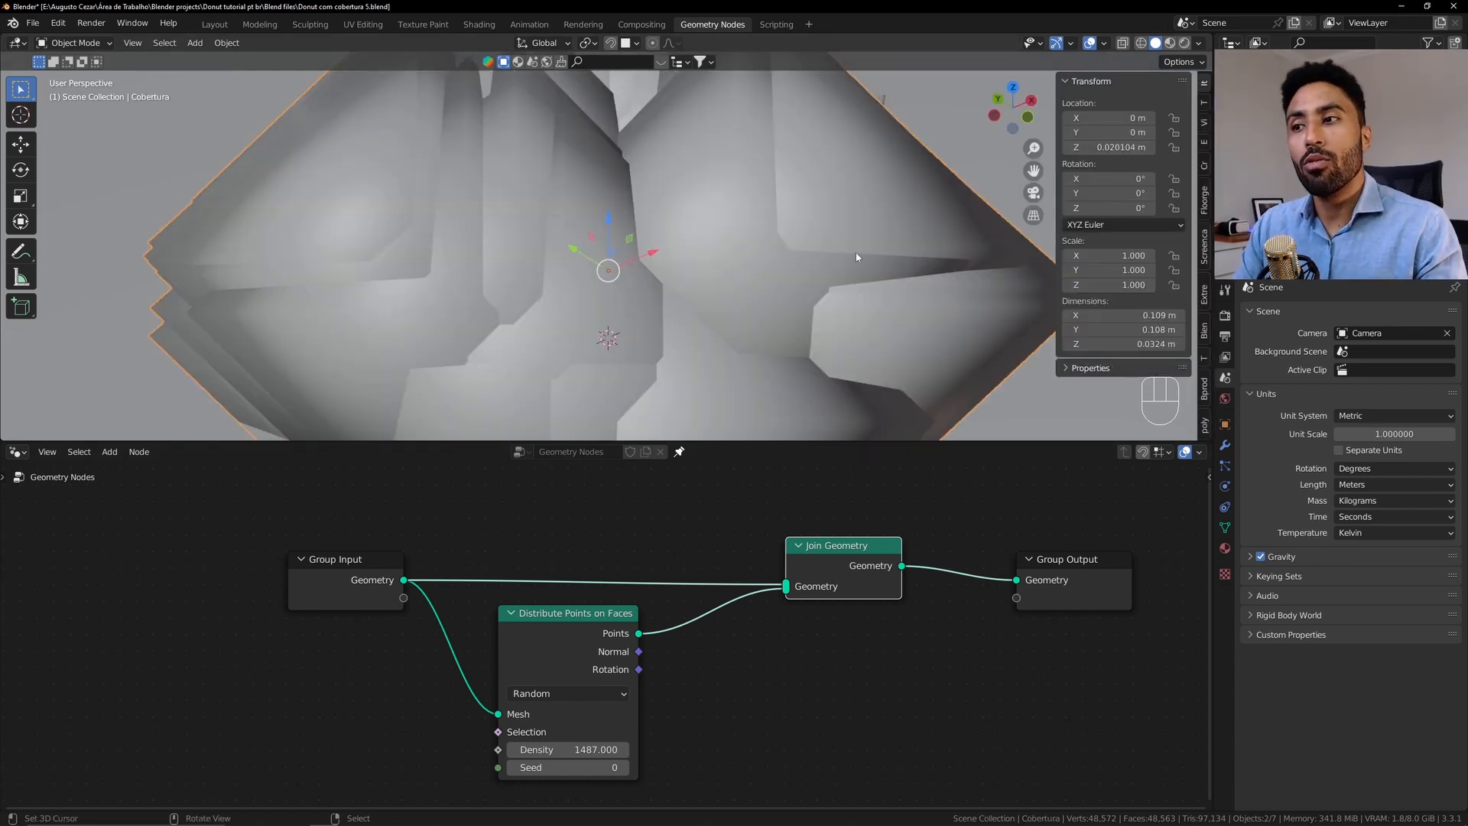
pyautogui.scroll(-2, 855, 189)
pyautogui.rightClick(811, 145)
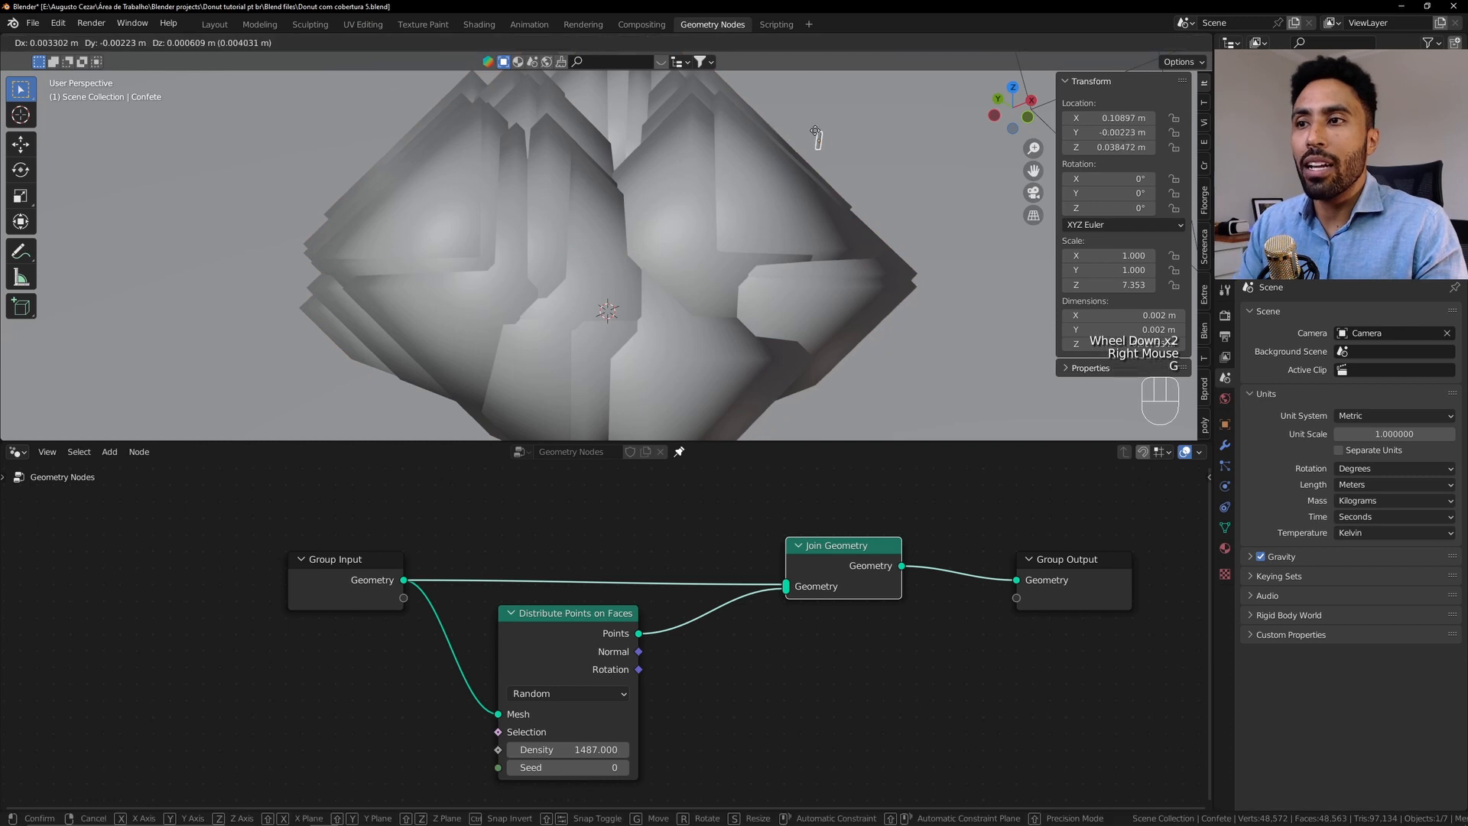
pyautogui.press('g')
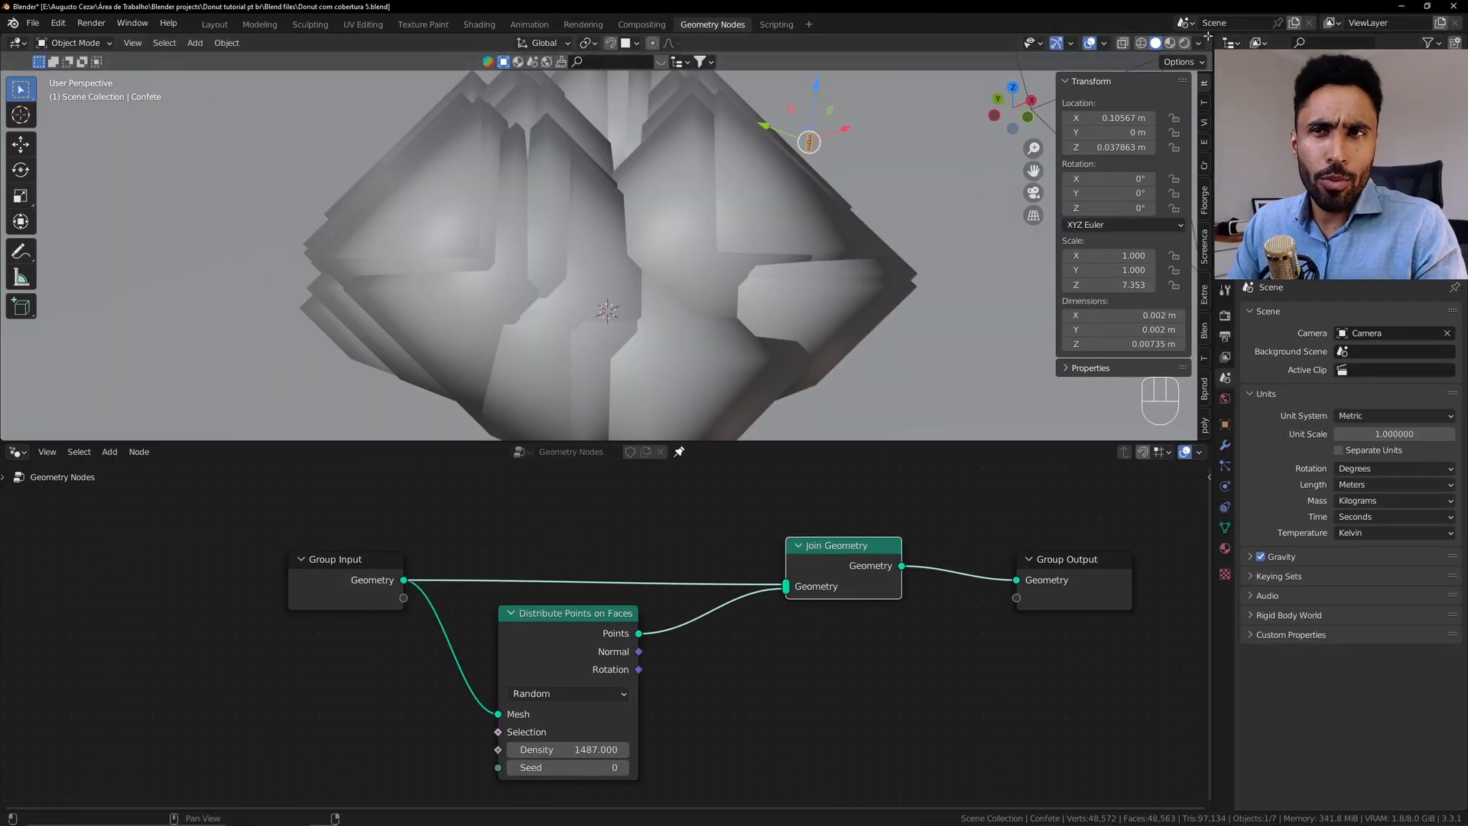
# Split a narrow area off the 3D viewport and turn it into an Outliner
pyautogui.moveTo(1210, 37); pyautogui.dragTo(971, 34)
pyautogui.click(991, 42)
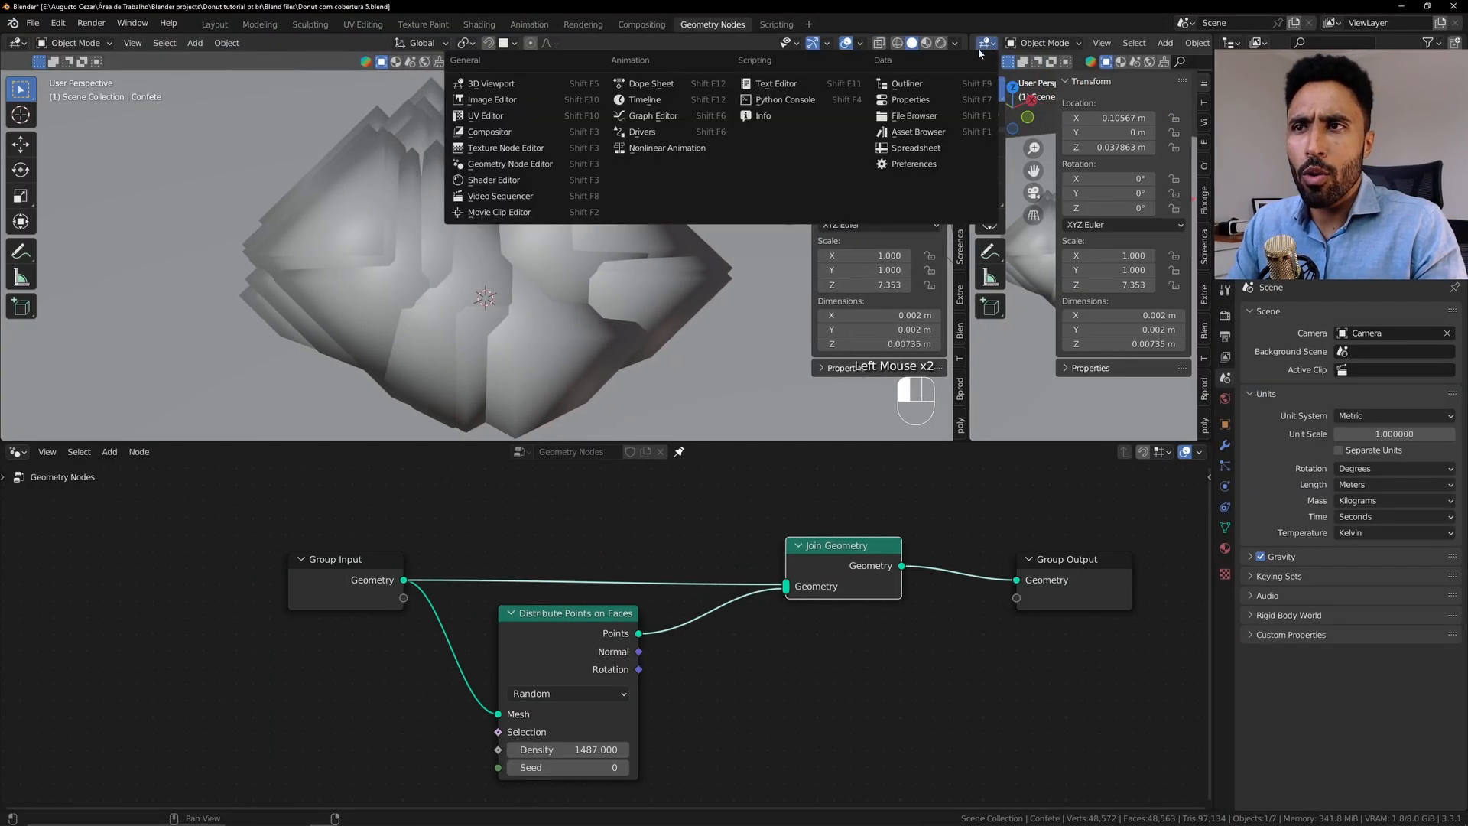
pyautogui.click(944, 84)
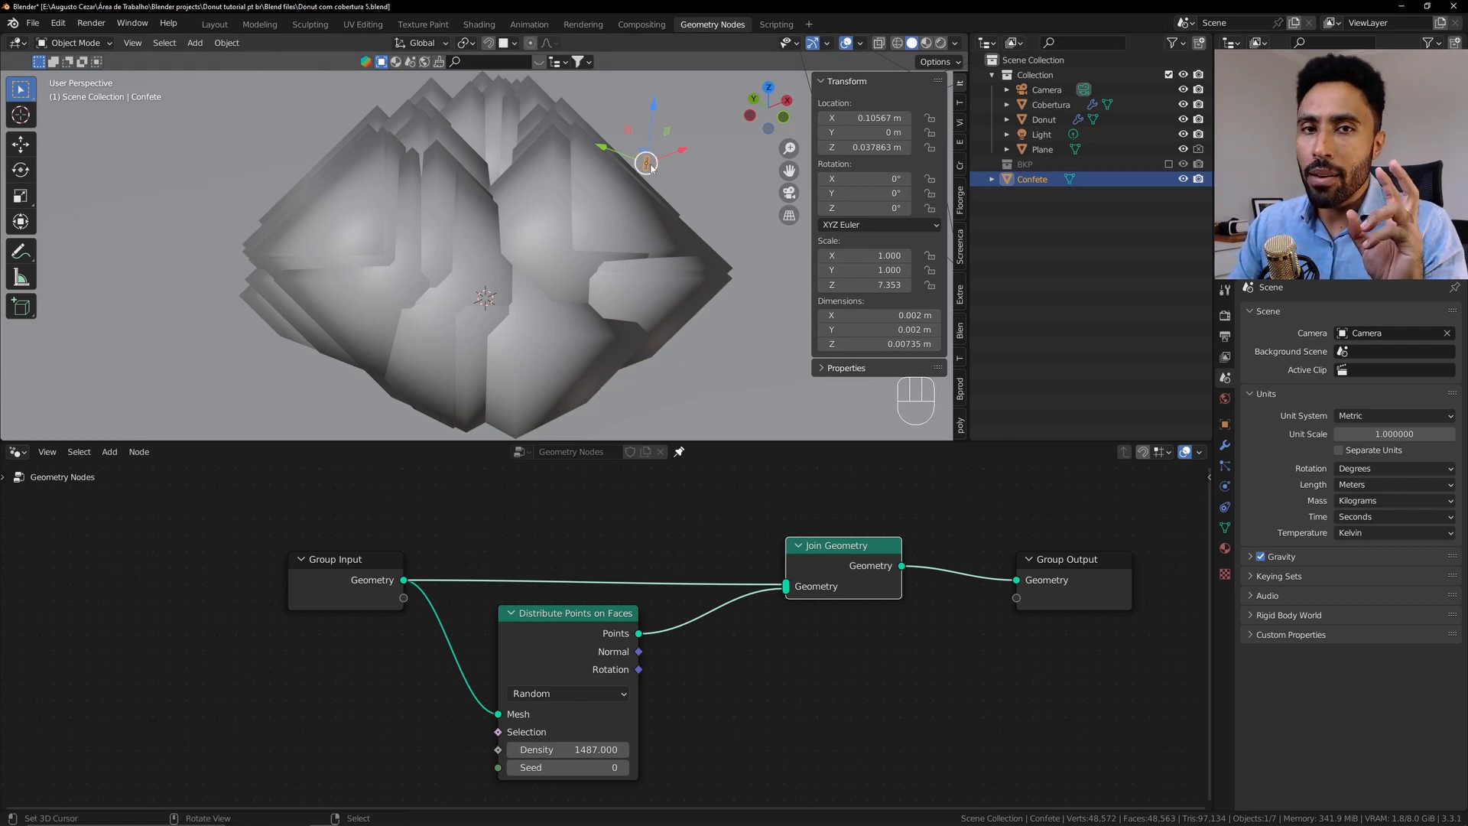
# Add the Confete object to the node tree as an Object Info node and place it above Group Input
pyautogui.click(631, 528)
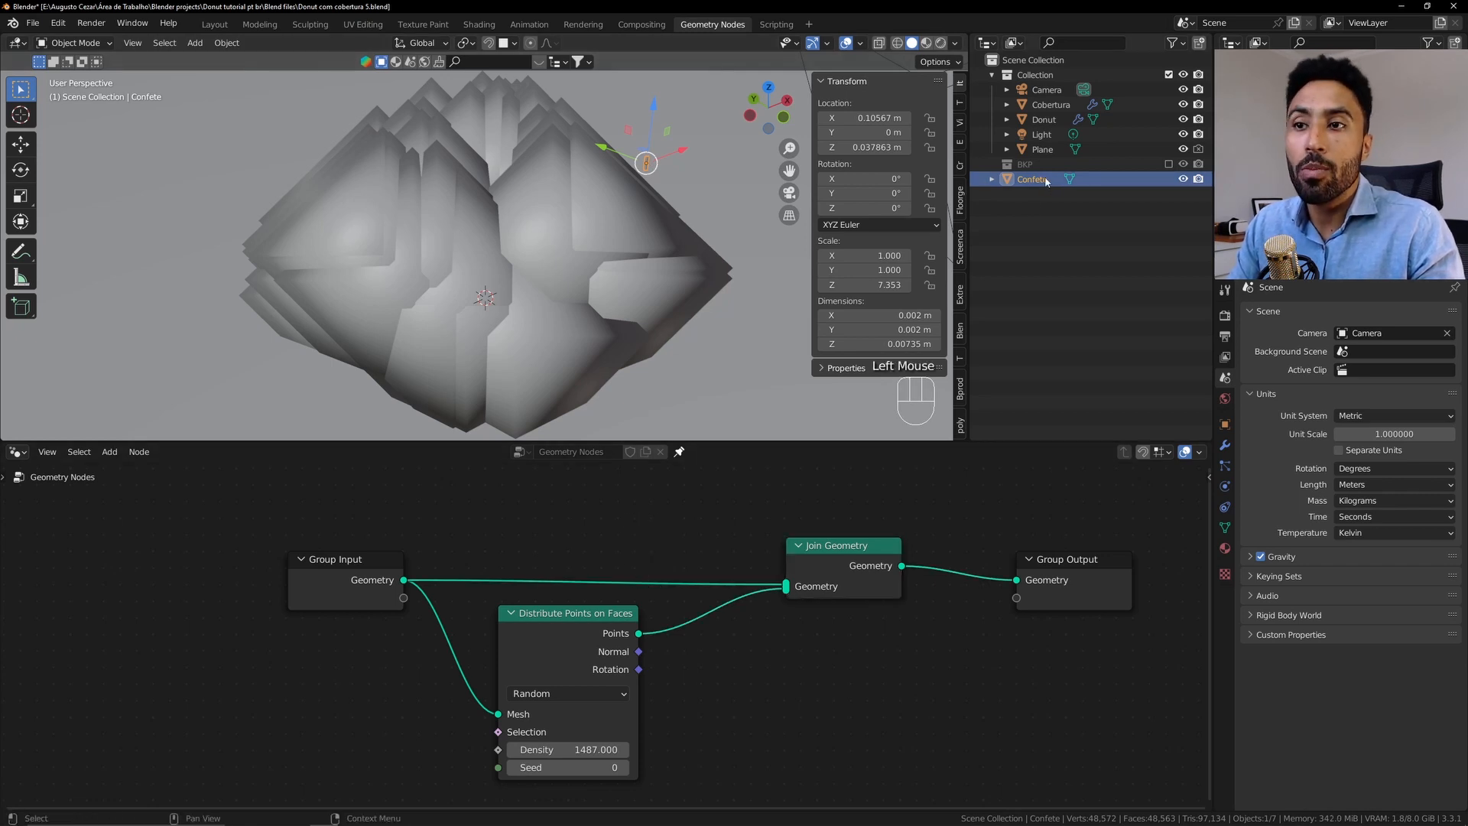
pyautogui.moveTo(1044, 182); pyautogui.dragTo(615, 507)
pyautogui.scroll(-2, 616, 506)
pyautogui.moveTo(616, 506); pyautogui.dragTo(712, 630, button='middle')
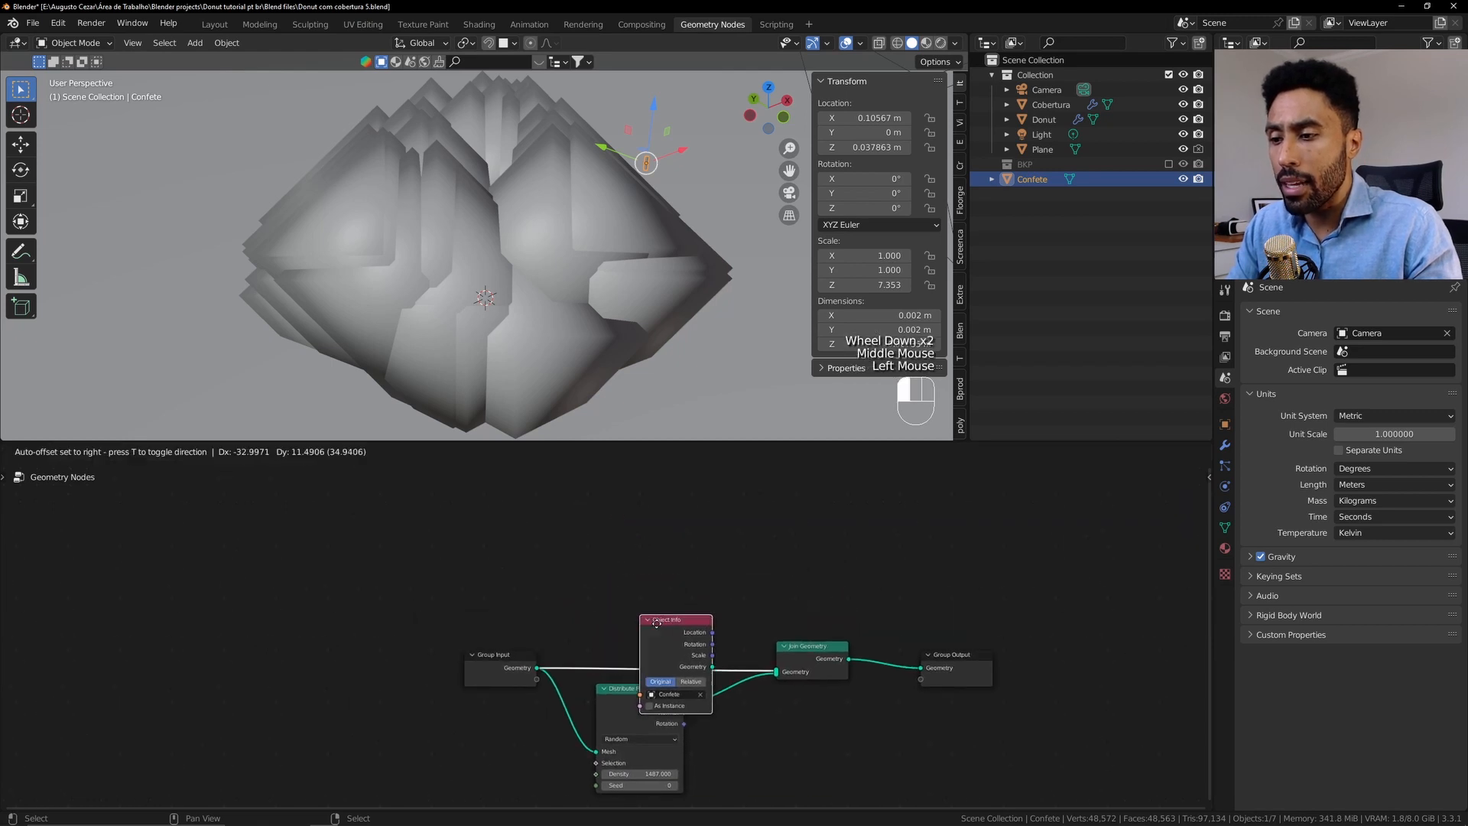
pyautogui.moveTo(713, 630); pyautogui.dragTo(488, 554)
pyautogui.scroll(1, 535, 567)
pyautogui.moveTo(538, 567); pyautogui.dragTo(446, 550, button='middle')
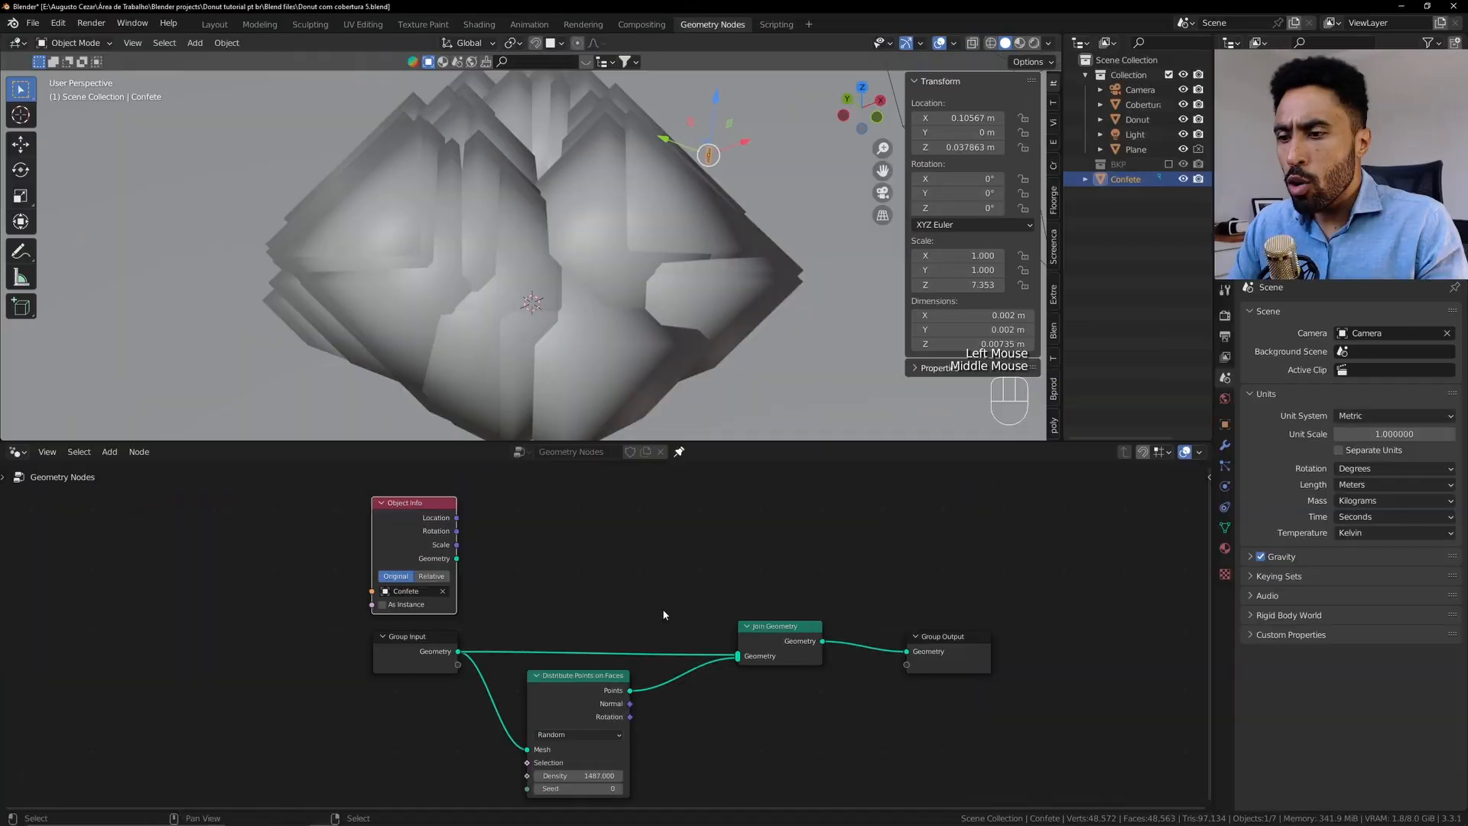
# Move the Object Info node below Group Input, beside Distribute Points on Faces
pyautogui.moveTo(665, 615); pyautogui.dragTo(714, 707, button='middle')
pyautogui.scroll(2, 772, 576)
pyautogui.moveTo(773, 577); pyautogui.dragTo(740, 605, button='middle')
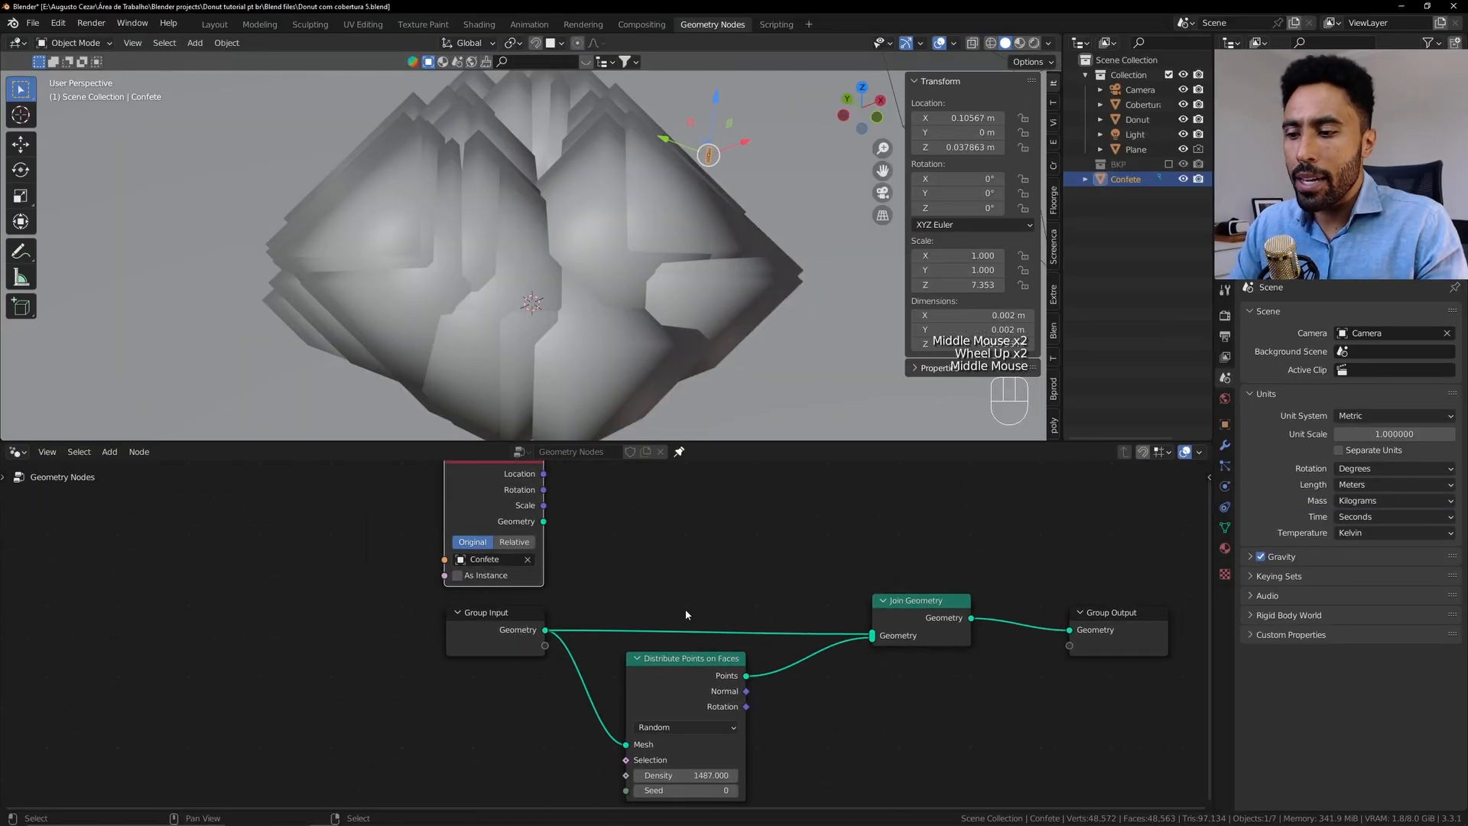
pyautogui.moveTo(596, 559); pyautogui.dragTo(594, 533, button='middle')
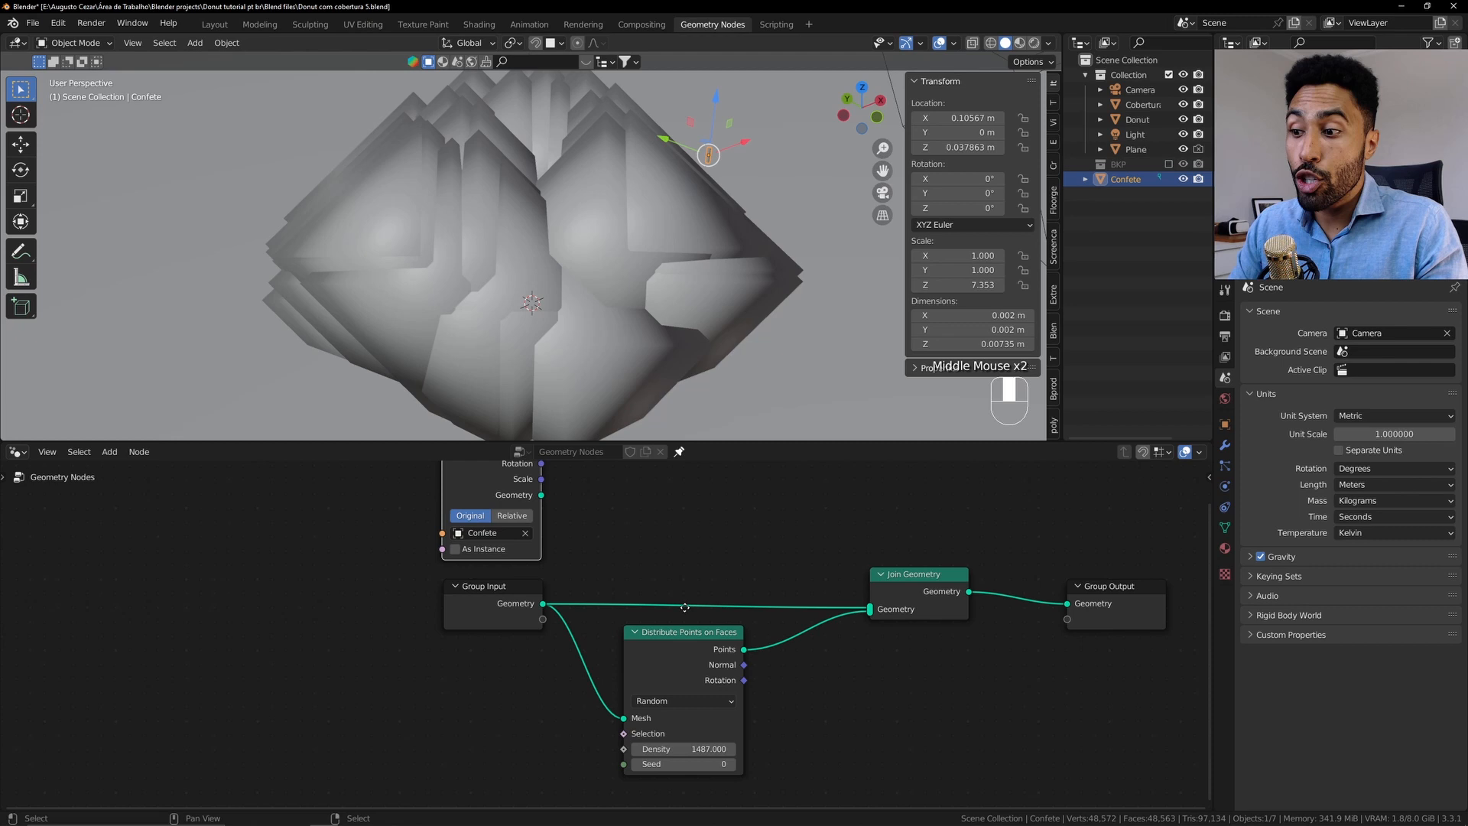
pyautogui.moveTo(509, 517); pyautogui.dragTo(477, 748)
pyautogui.moveTo(487, 706); pyautogui.dragTo(465, 548, button='middle')
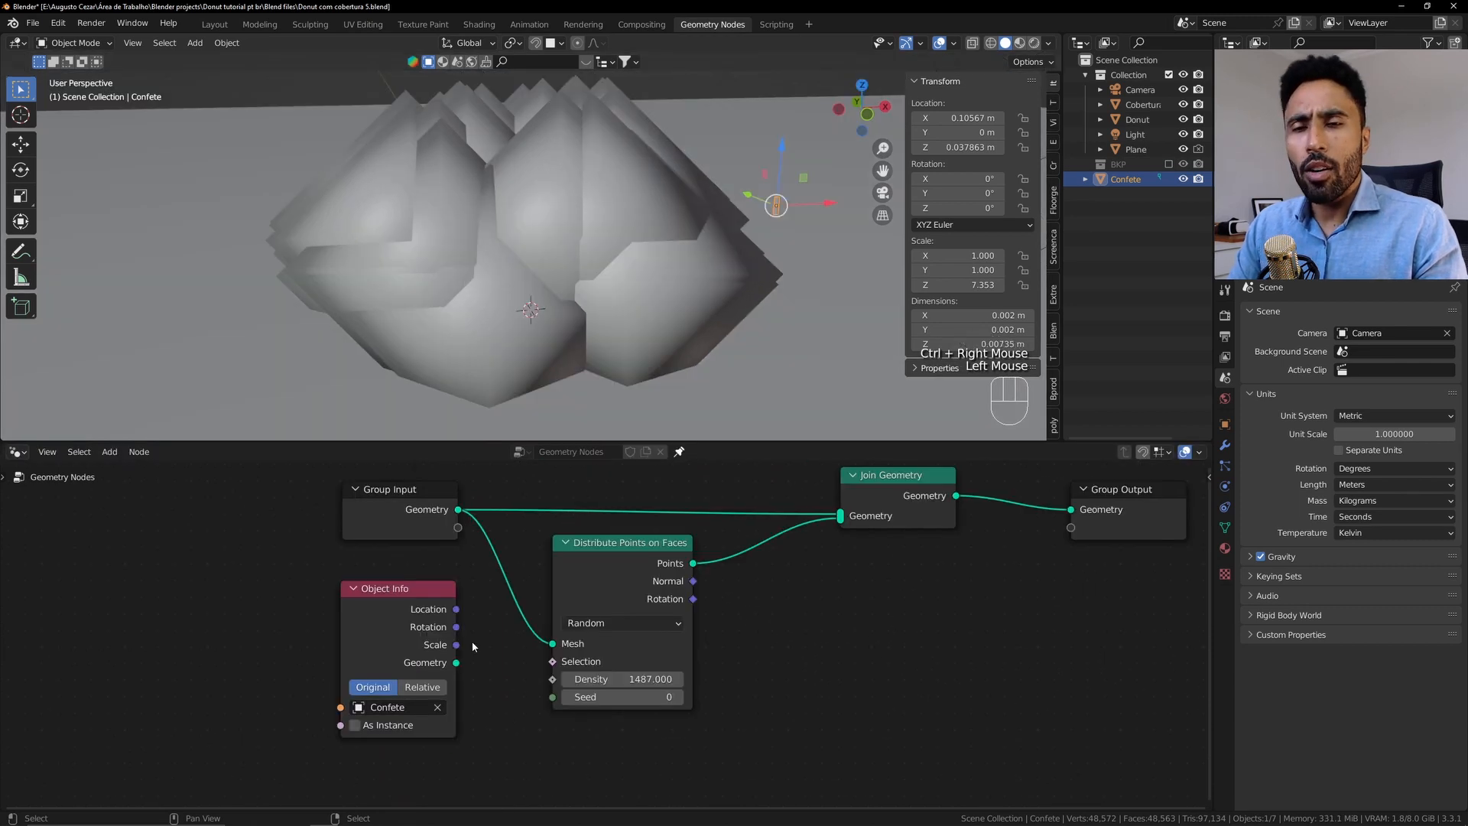
pyautogui.moveTo(397, 641)
pyautogui.mouseDown()
pyautogui.moveTo(423, 643)
pyautogui.moveTo(405, 627)
pyautogui.mouseUp()
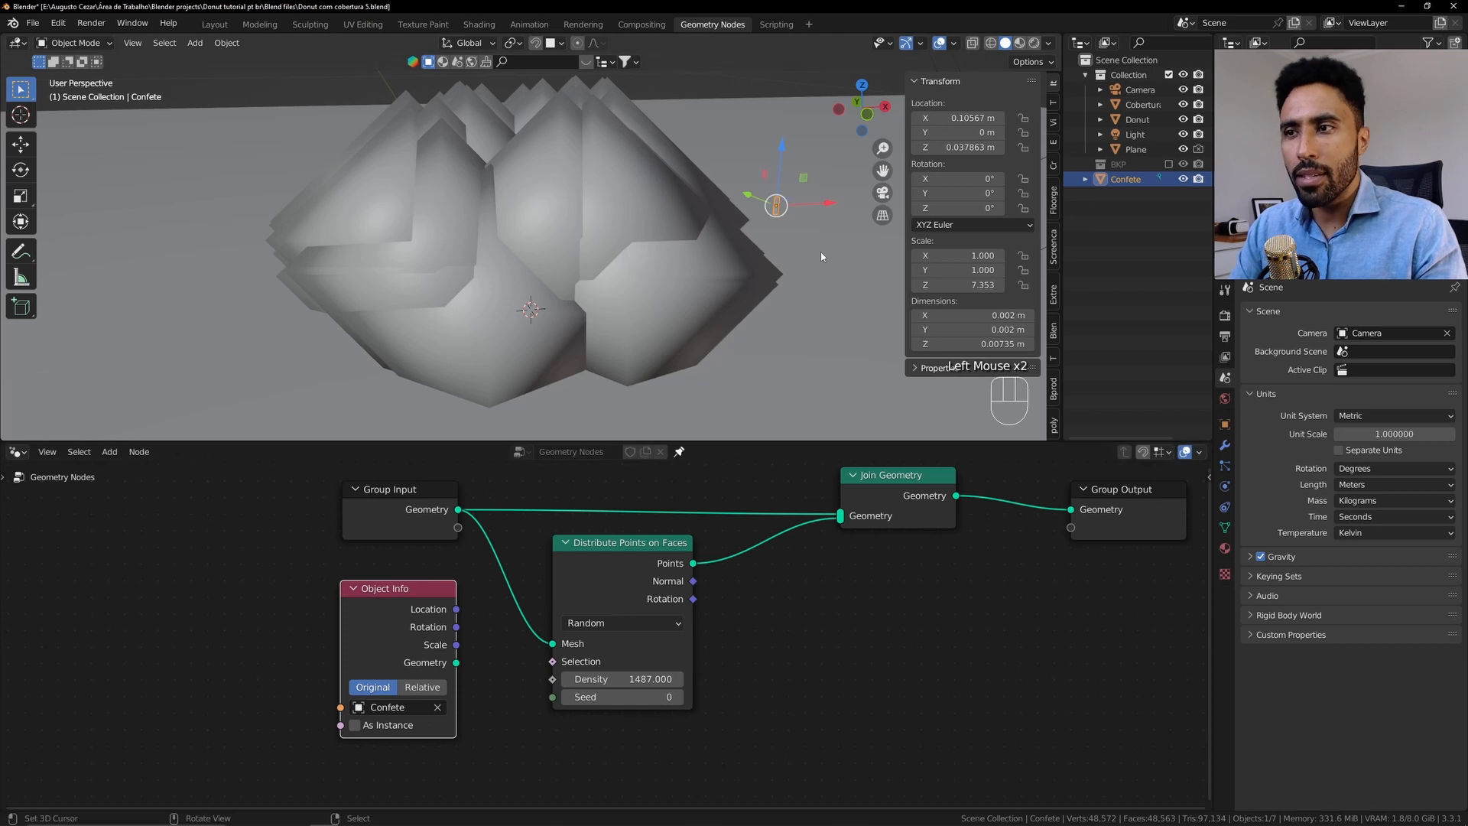
# Shift the Distribute Points on Faces node slightly down and closer to the Object Info node
pyautogui.press('KP_Decimal')
pyautogui.moveTo(807, 251); pyautogui.dragTo(676, 251, button='middle')
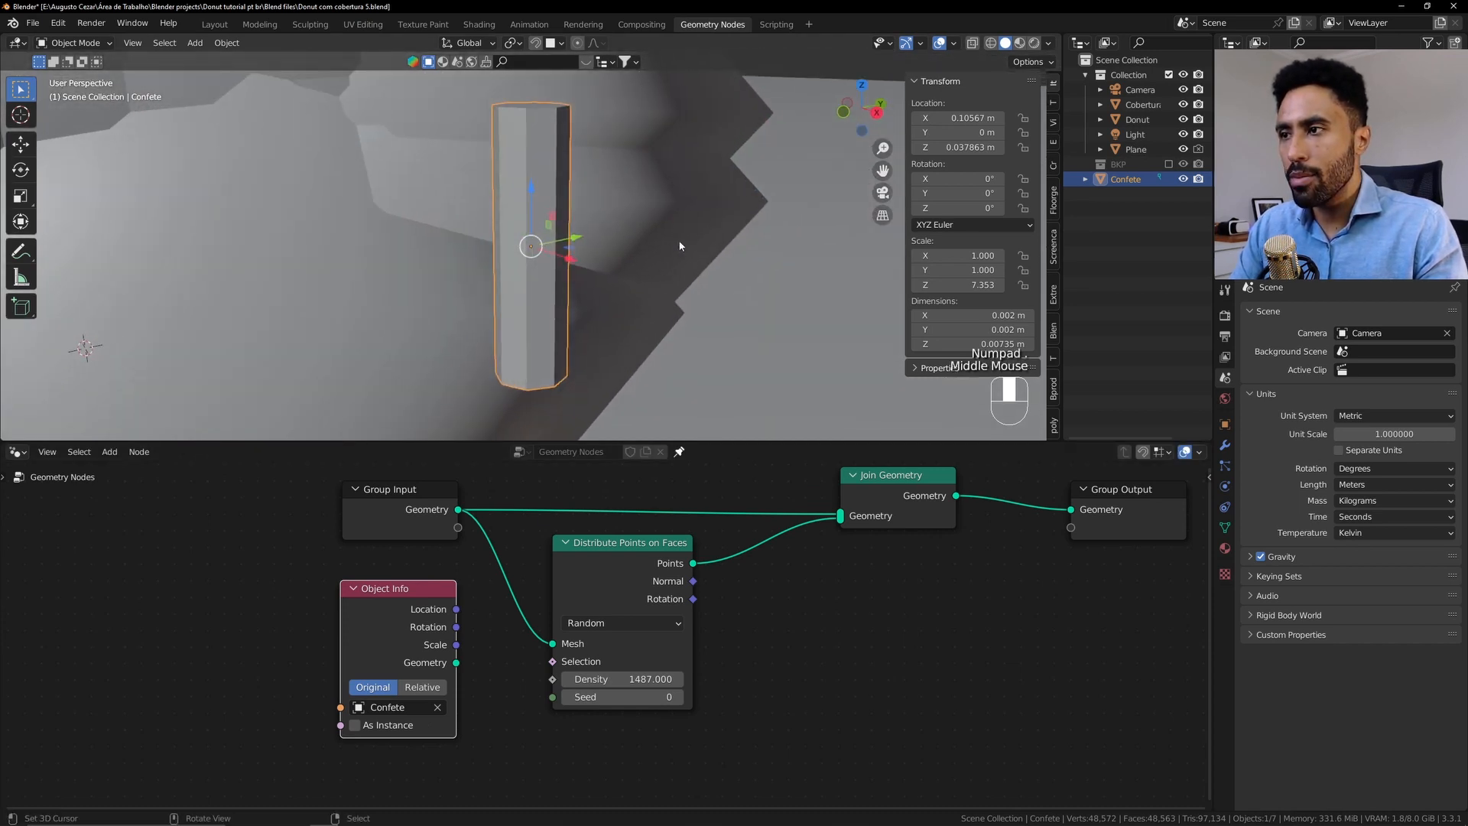
pyautogui.scroll(-3, 654, 287)
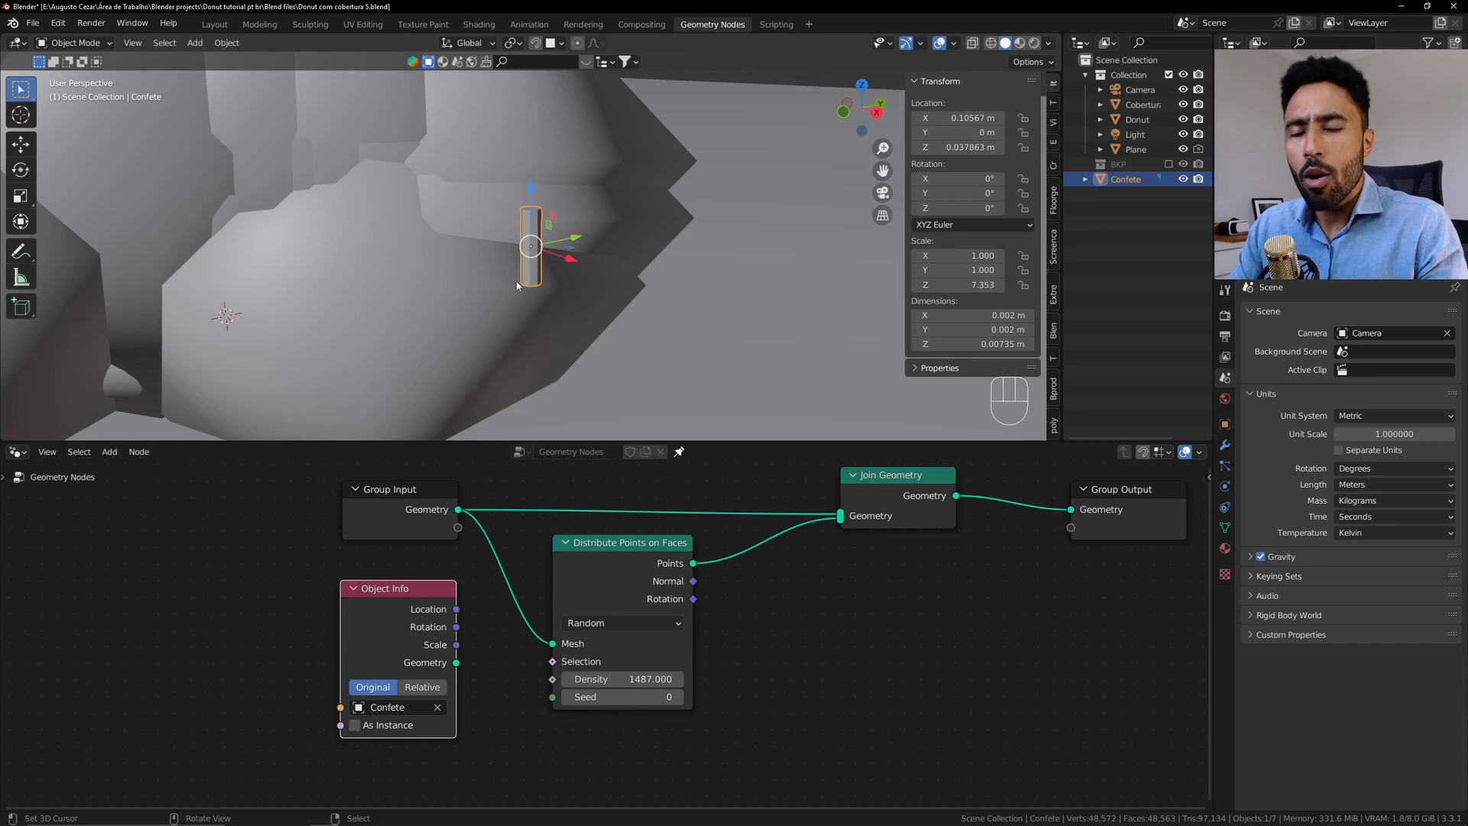
pyautogui.rightClick(621, 583)
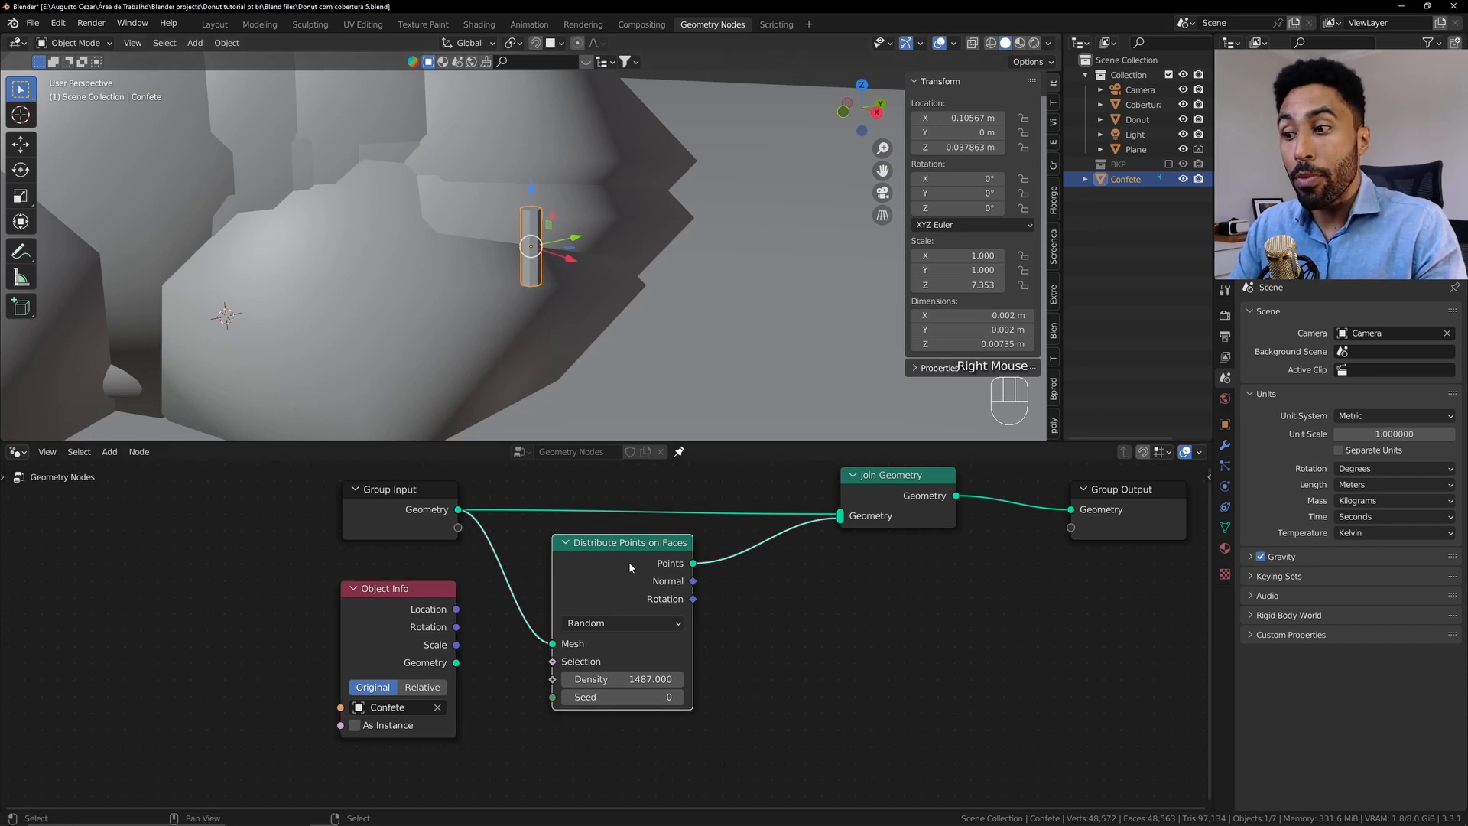
pyautogui.press('g')
pyautogui.click(621, 579)
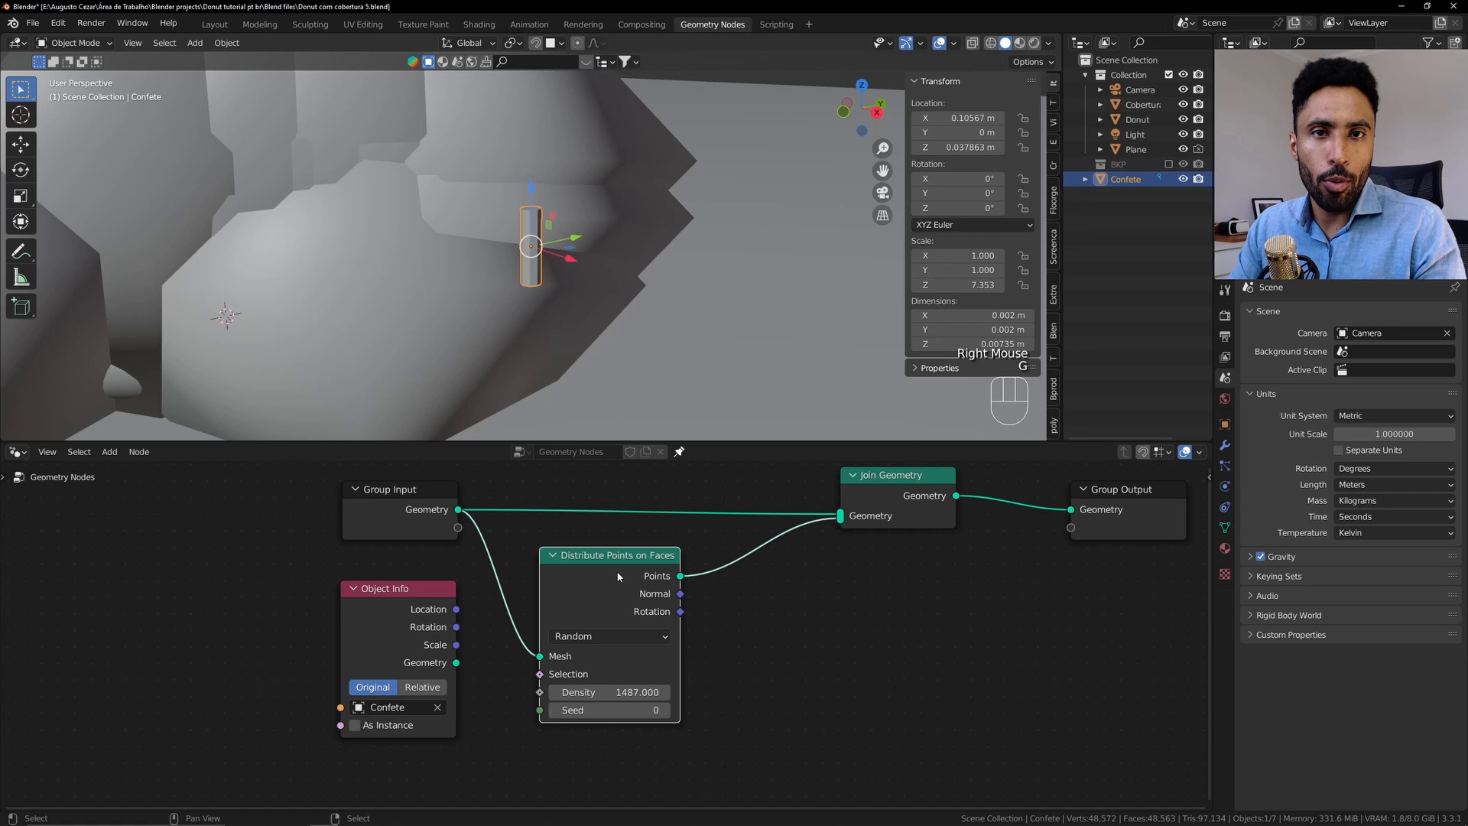
pyautogui.rightClick(422, 517)
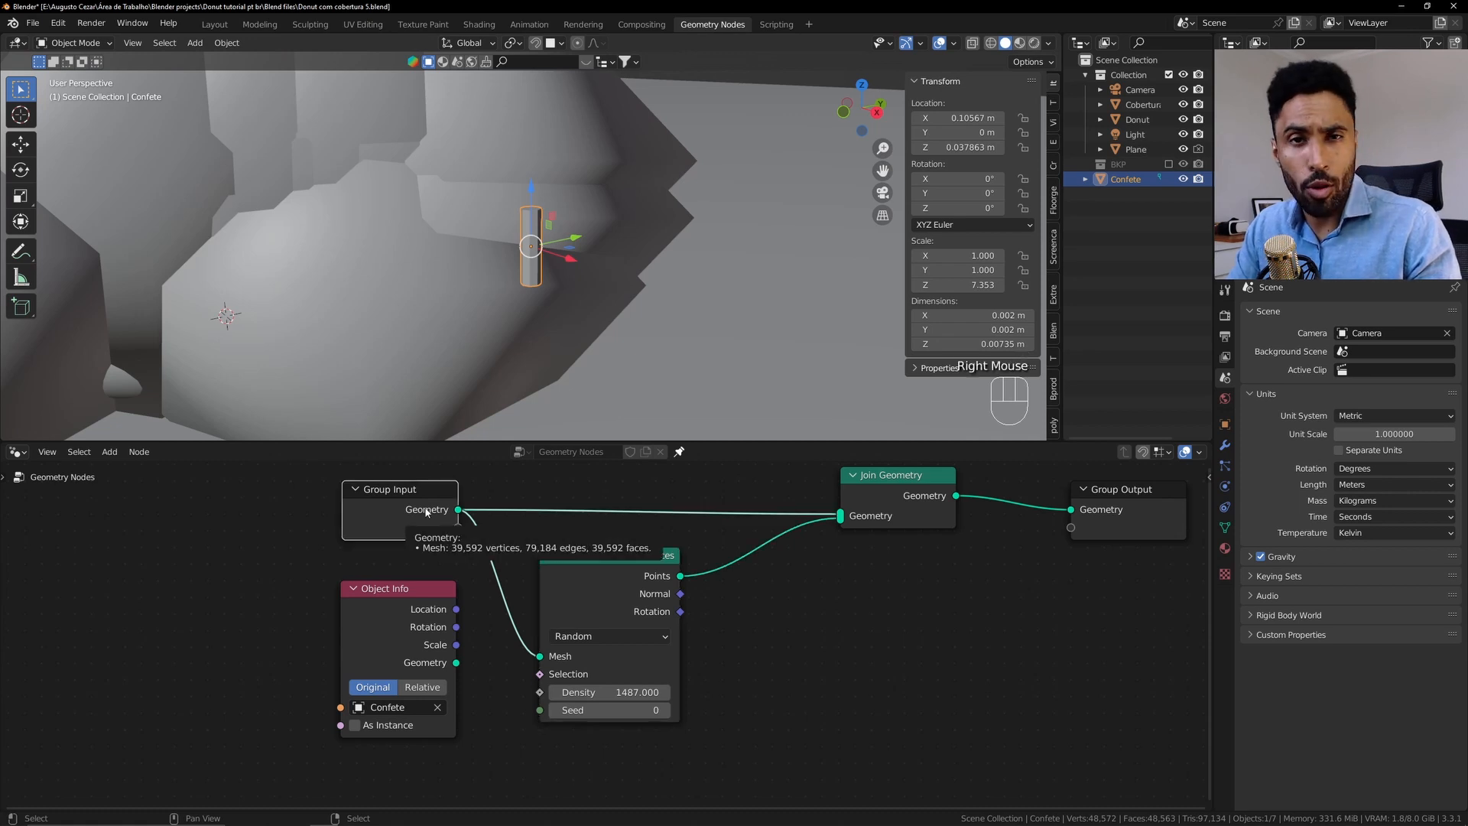
pyautogui.rightClick(626, 568)
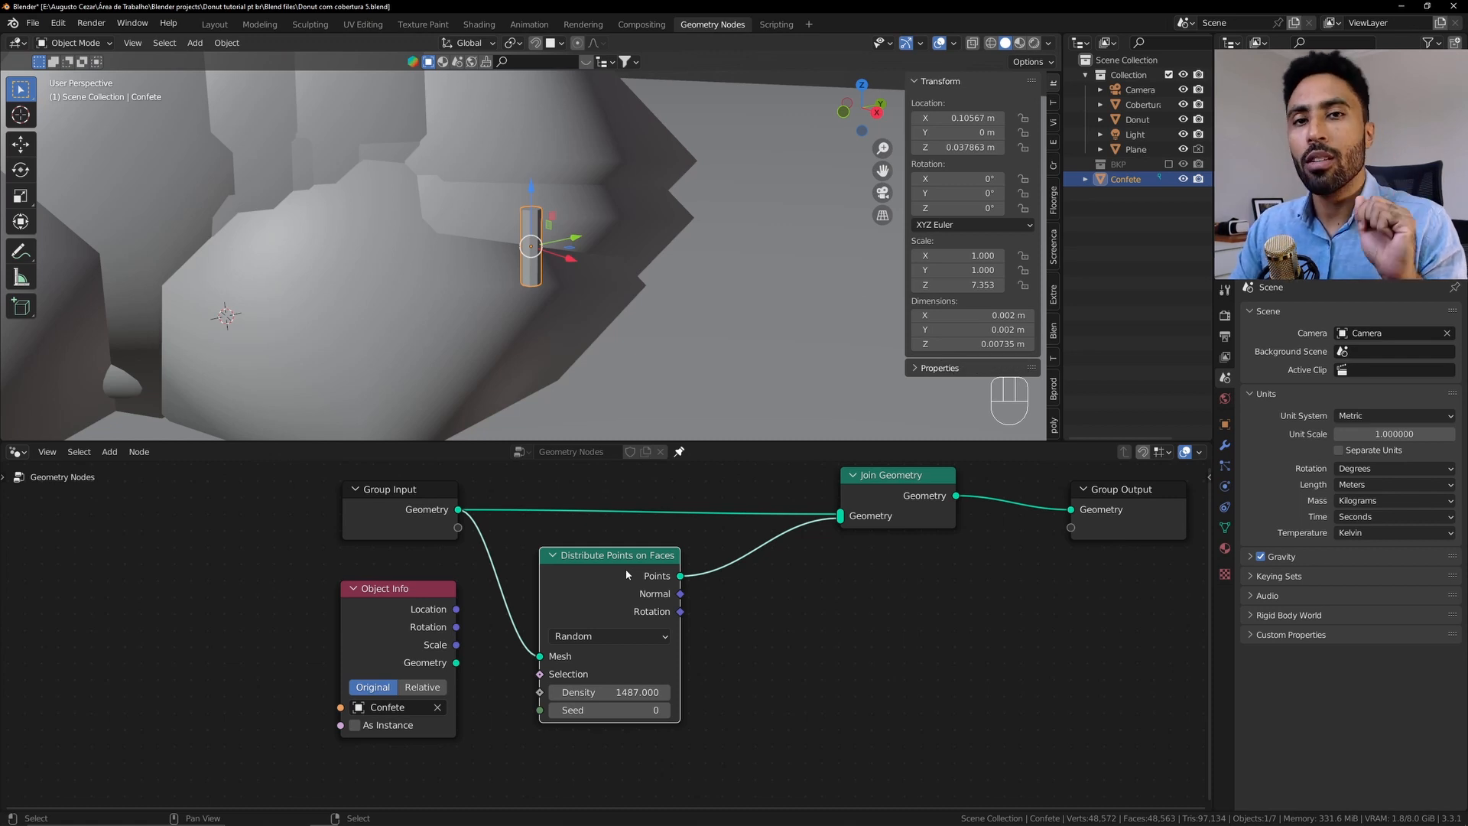
# Insert an Instance on Points node on the link between Distribute Points on Faces and Join Geometry
pyautogui.press('shift')
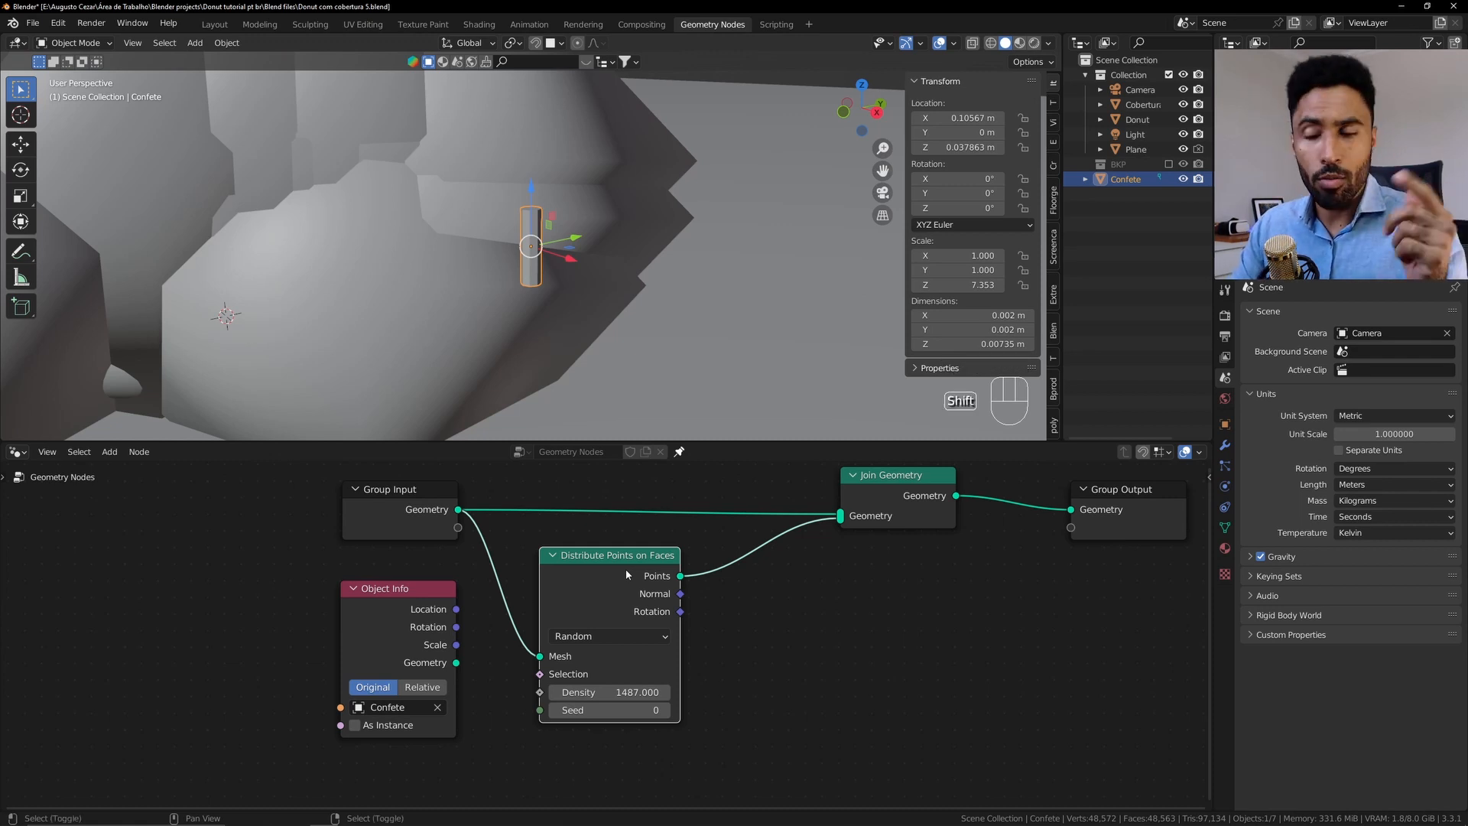
pyautogui.hotkey('shift', 'a')
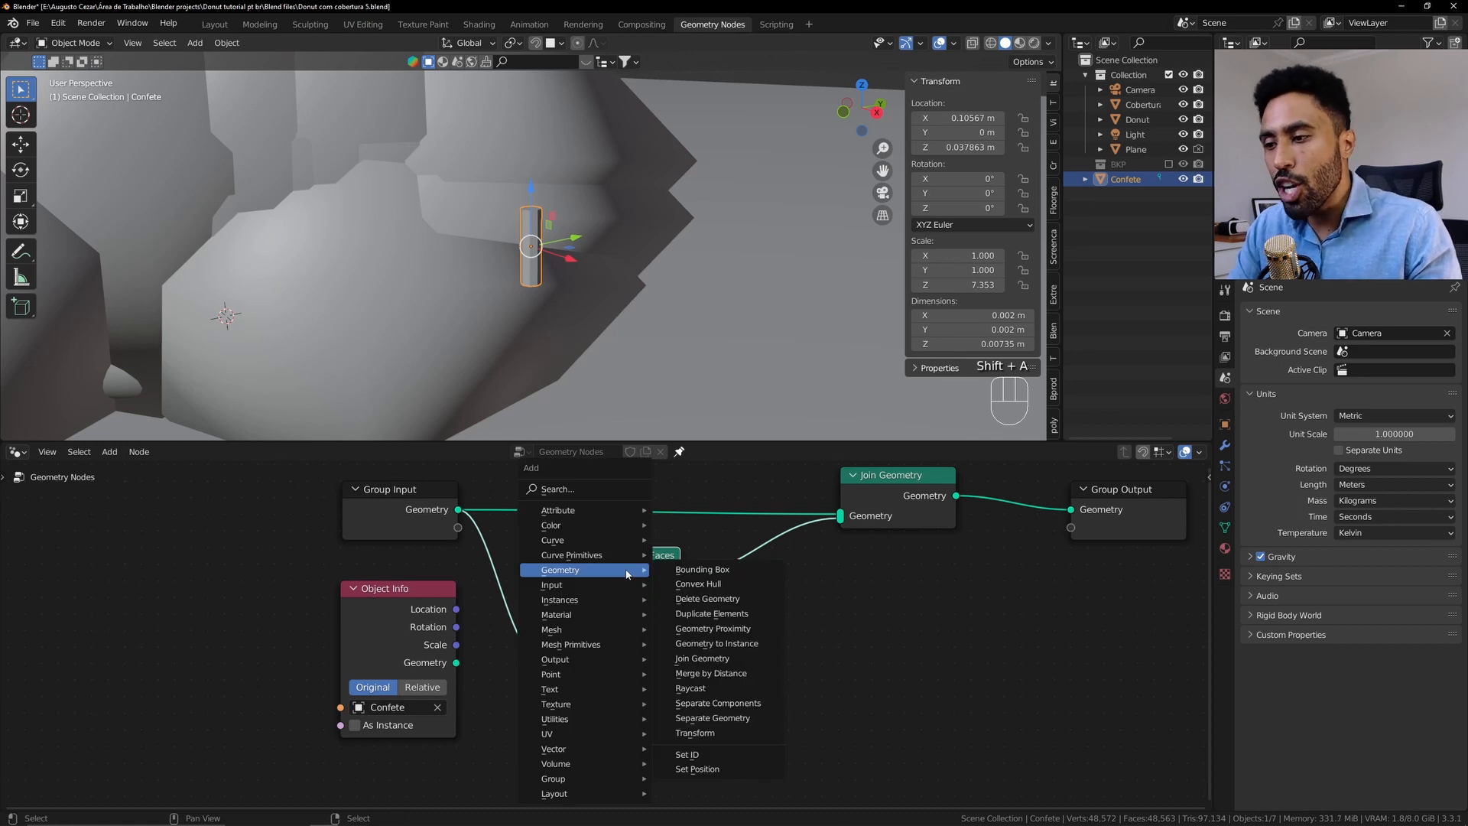
pyautogui.moveTo(602, 602)
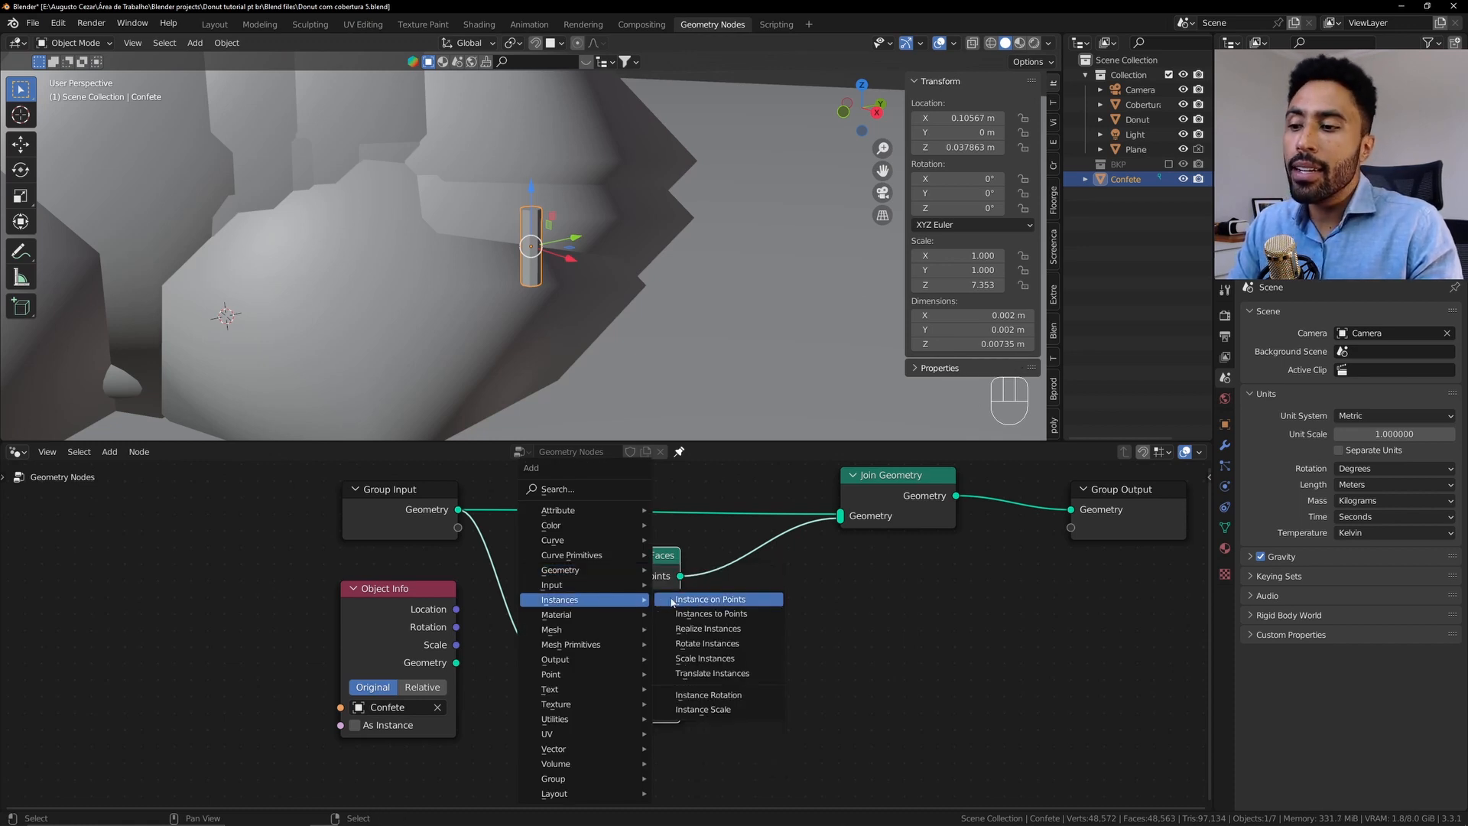
pyautogui.click(750, 603)
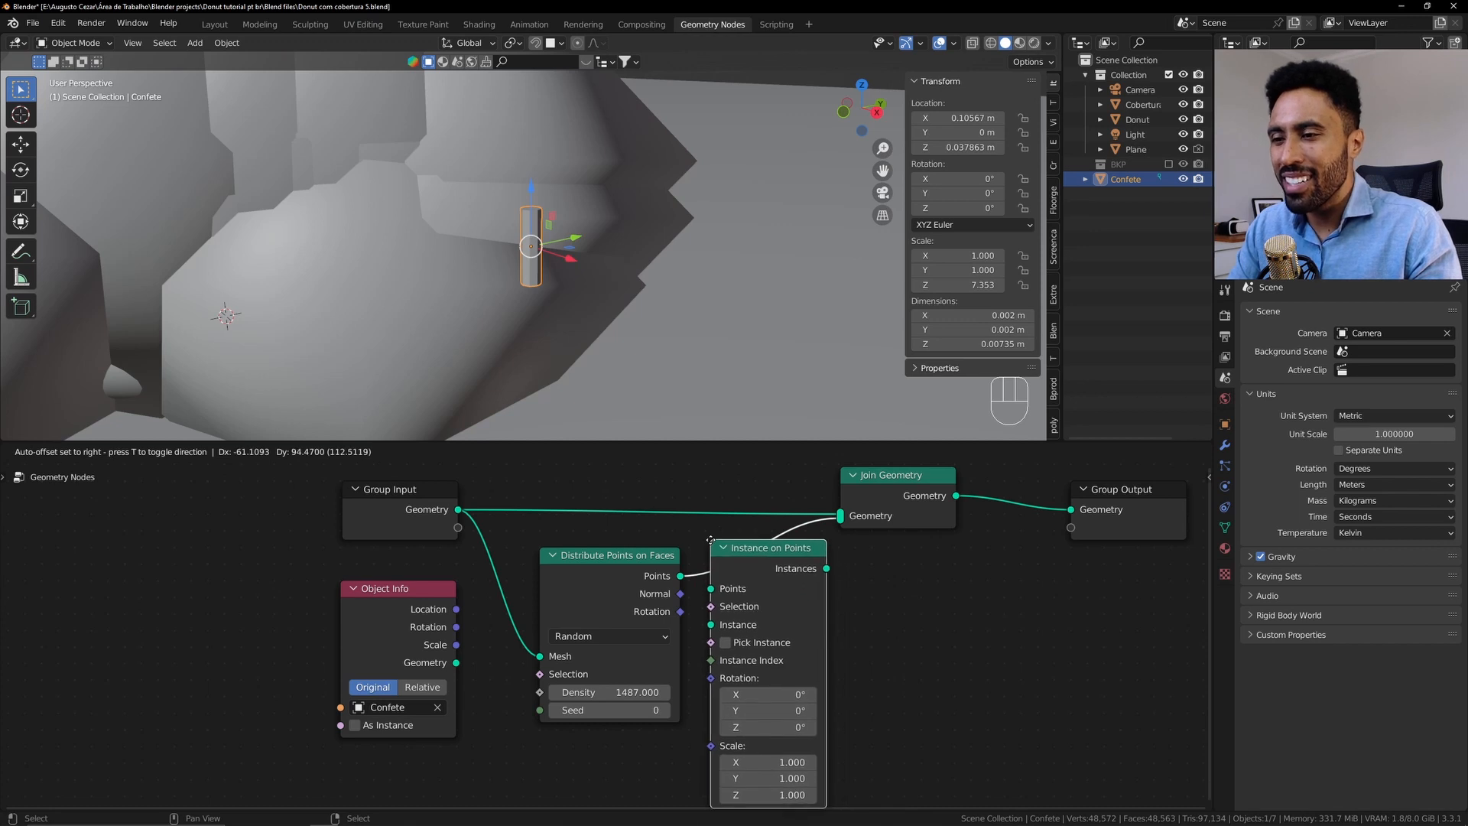
pyautogui.click(746, 541)
# Connect the Object Info node's Geometry output to the Instance input of Instance on Points
pyautogui.scroll(-3, 422, 244)
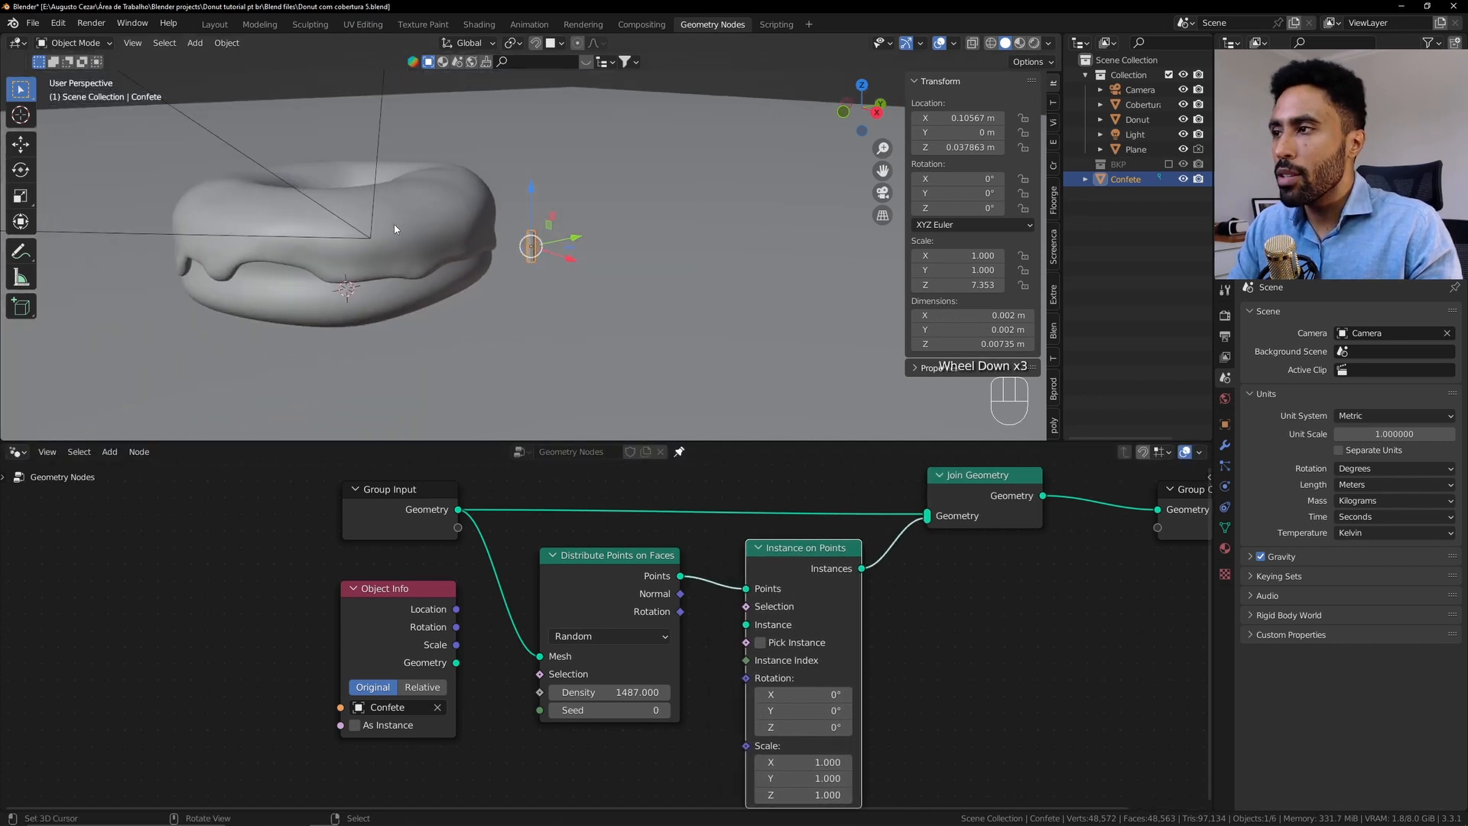
pyautogui.moveTo(397, 218); pyautogui.dragTo(383, 205, button='middle')
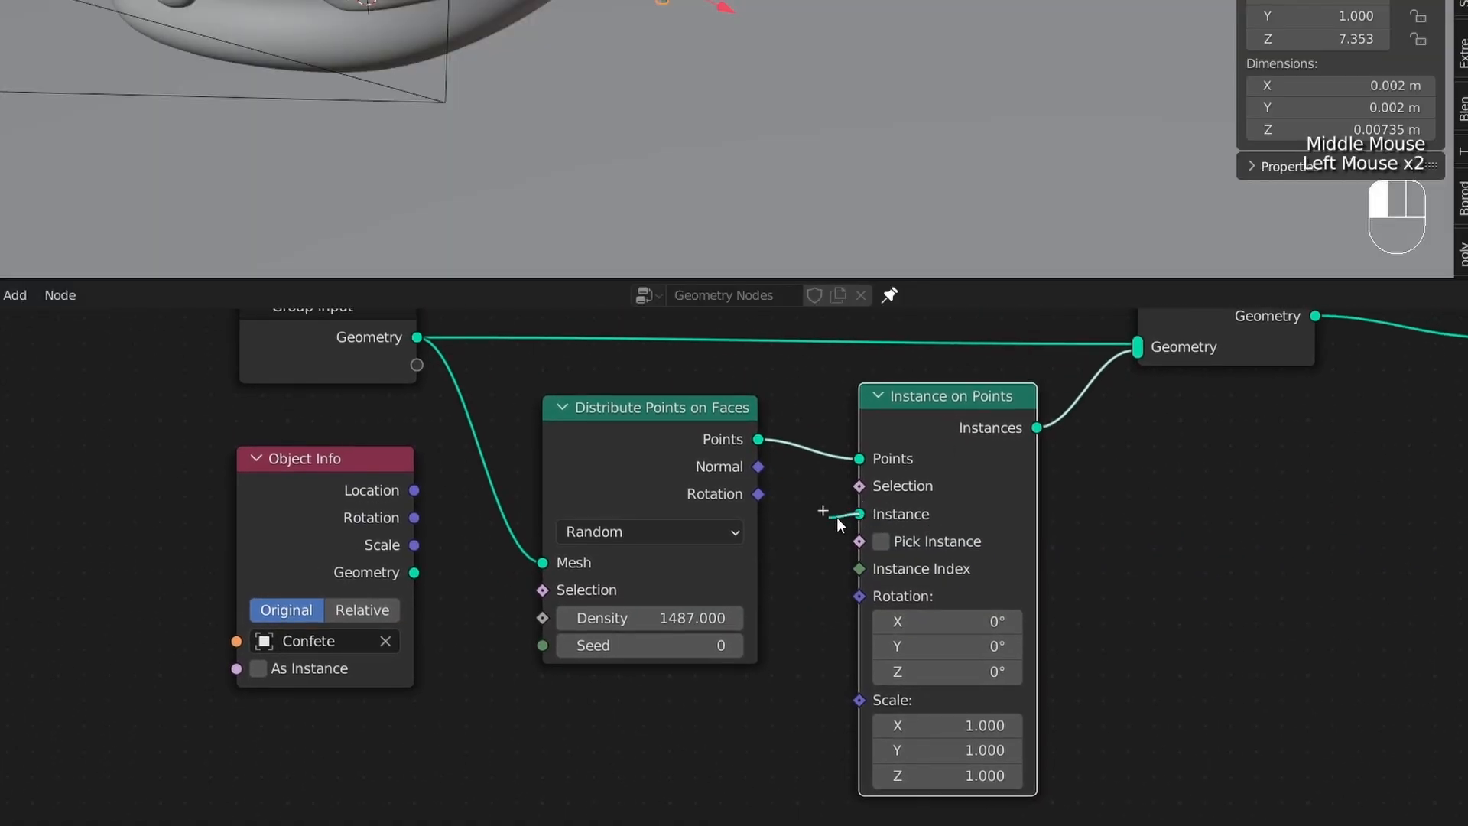
pyautogui.moveTo(839, 521); pyautogui.dragTo(412, 581)
# Examine the shape and size of the sprinkle instances on the icing from several angles and distances
pyautogui.moveTo(384, 246); pyautogui.dragTo(480, 250, button='middle')
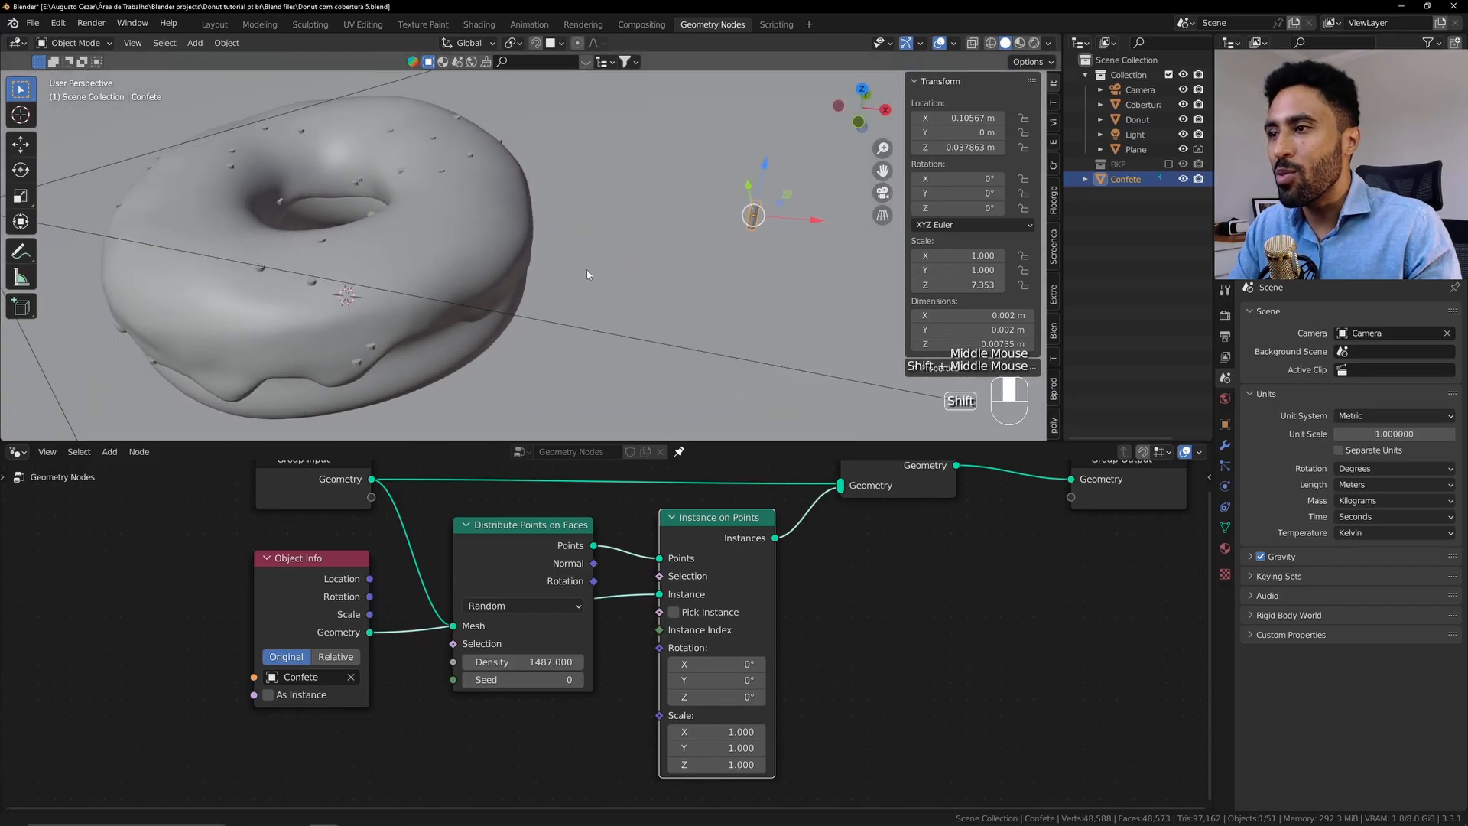
pyautogui.scroll(3, 513, 229)
pyautogui.scroll(-1, 536, 250)
pyautogui.keyDown('shift'); pyautogui.moveTo(648, 250); pyautogui.dragTo(688, 329, button='middle'); pyautogui.keyUp('shift')
pyautogui.scroll(-1, 630, 240)
pyautogui.scroll(1, 631, 237)
pyautogui.scroll(-4, 631, 237)
pyautogui.scroll(2, 727, 302)
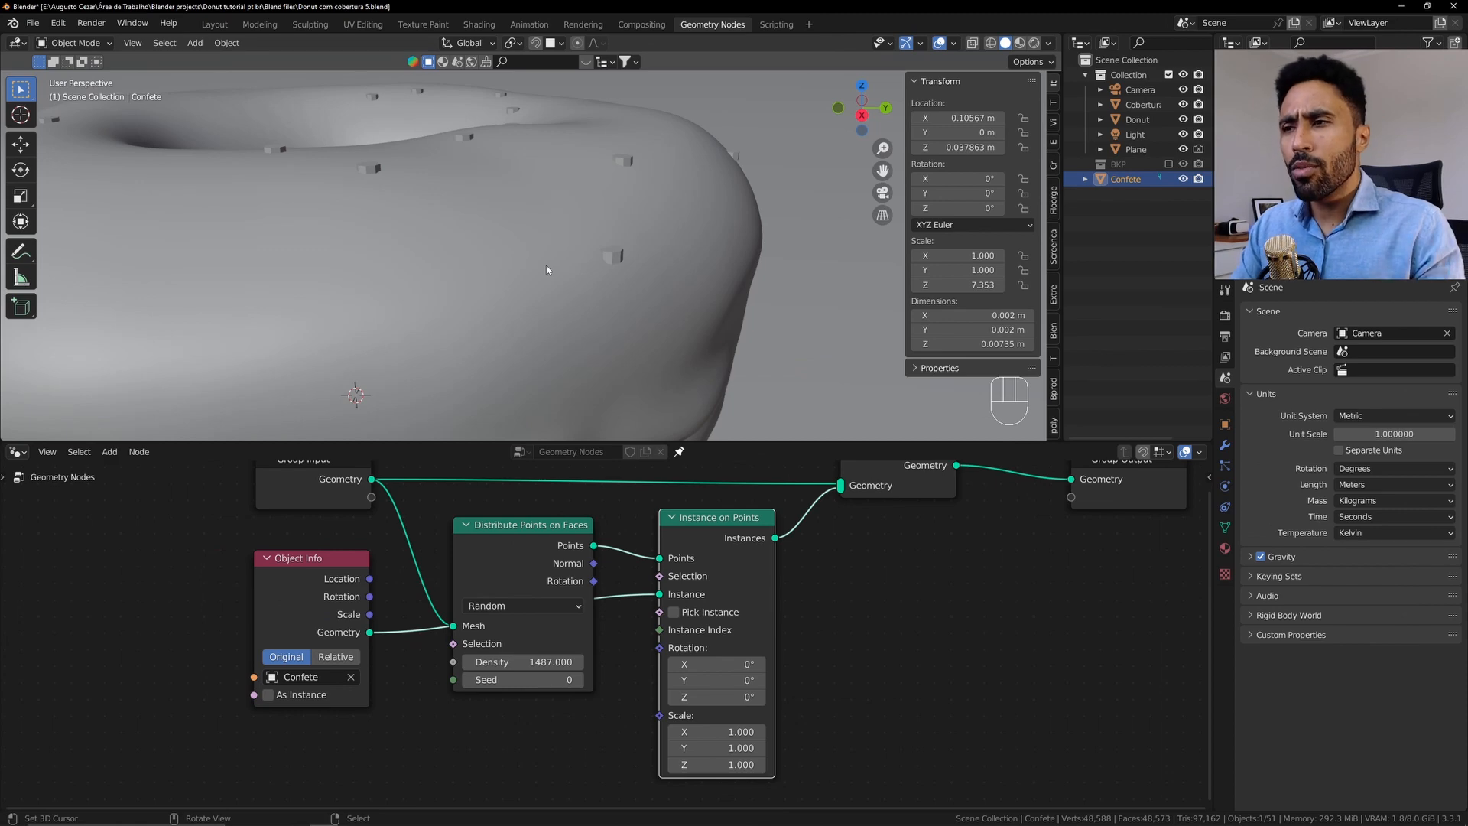
pyautogui.scroll(-5, 548, 269)
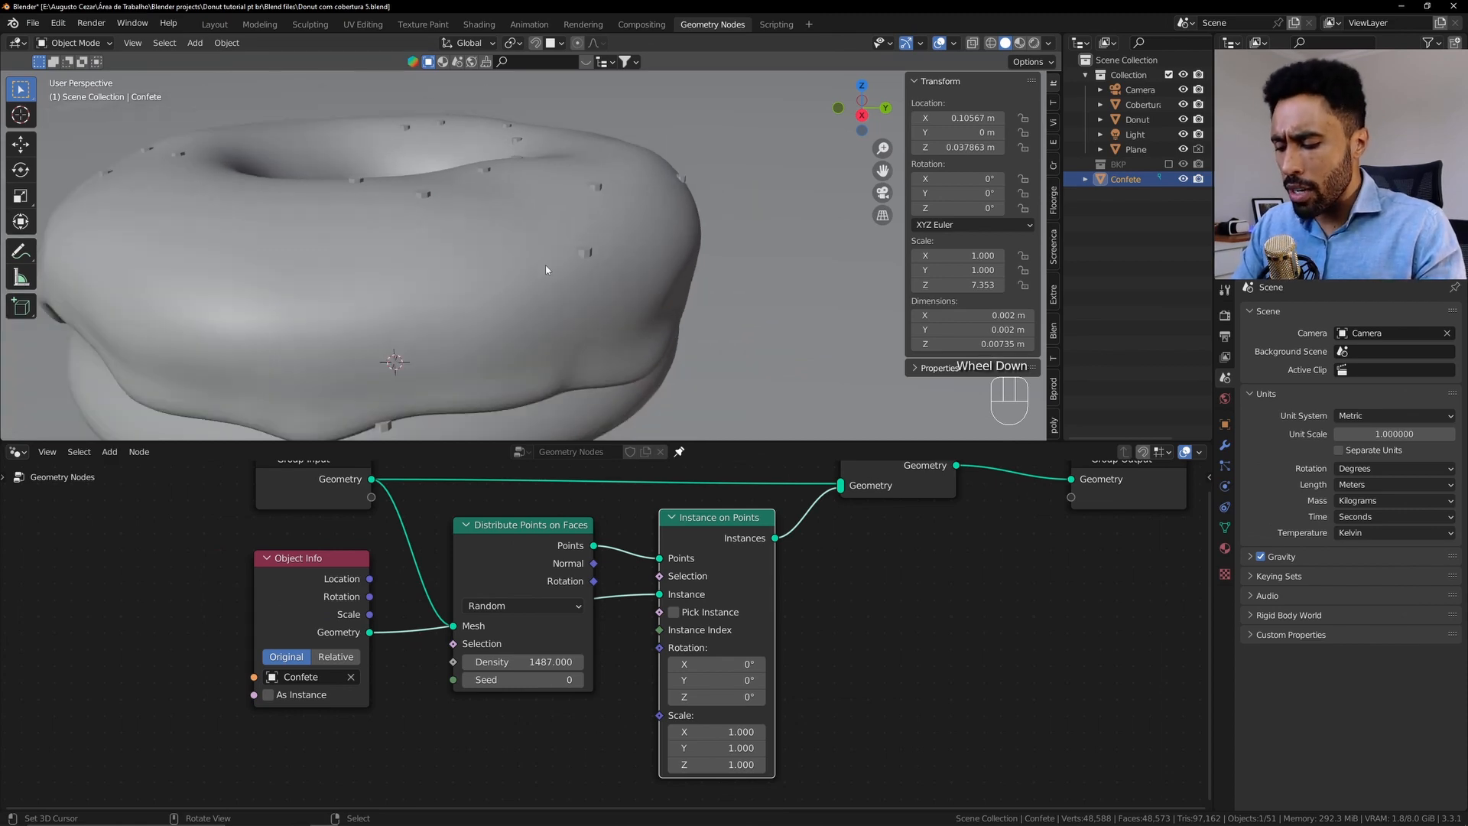
# Check the donut in Wireframe shading, return to Solid, and compare the icing instances with the original Confete cylinder
pyautogui.press('z')
pyautogui.moveTo(622, 252); pyautogui.dragTo(632, 278, button='middle')
pyautogui.press('z')
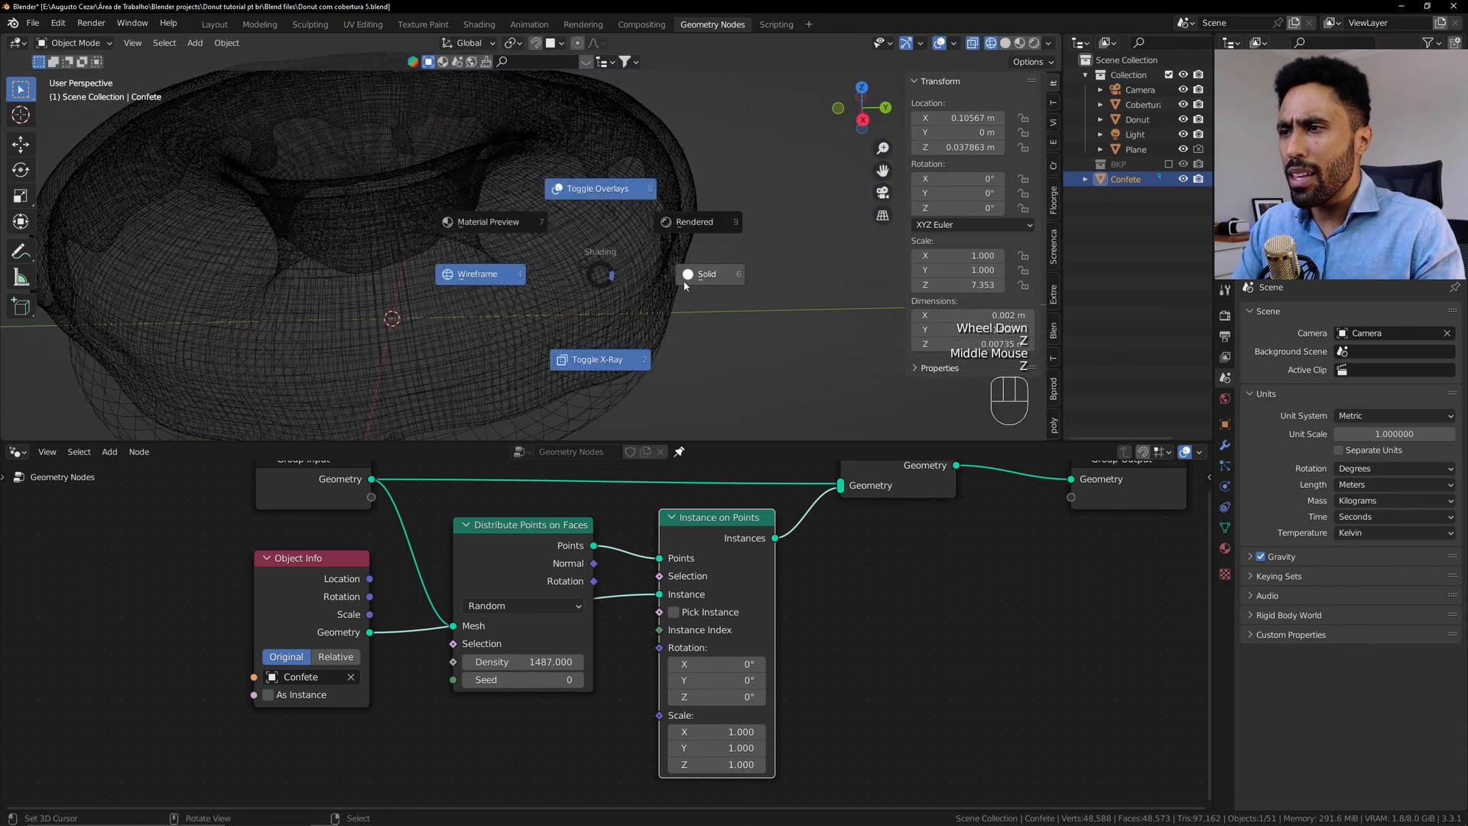
pyautogui.rightClick(692, 306)
pyautogui.scroll(-3, 704, 313)
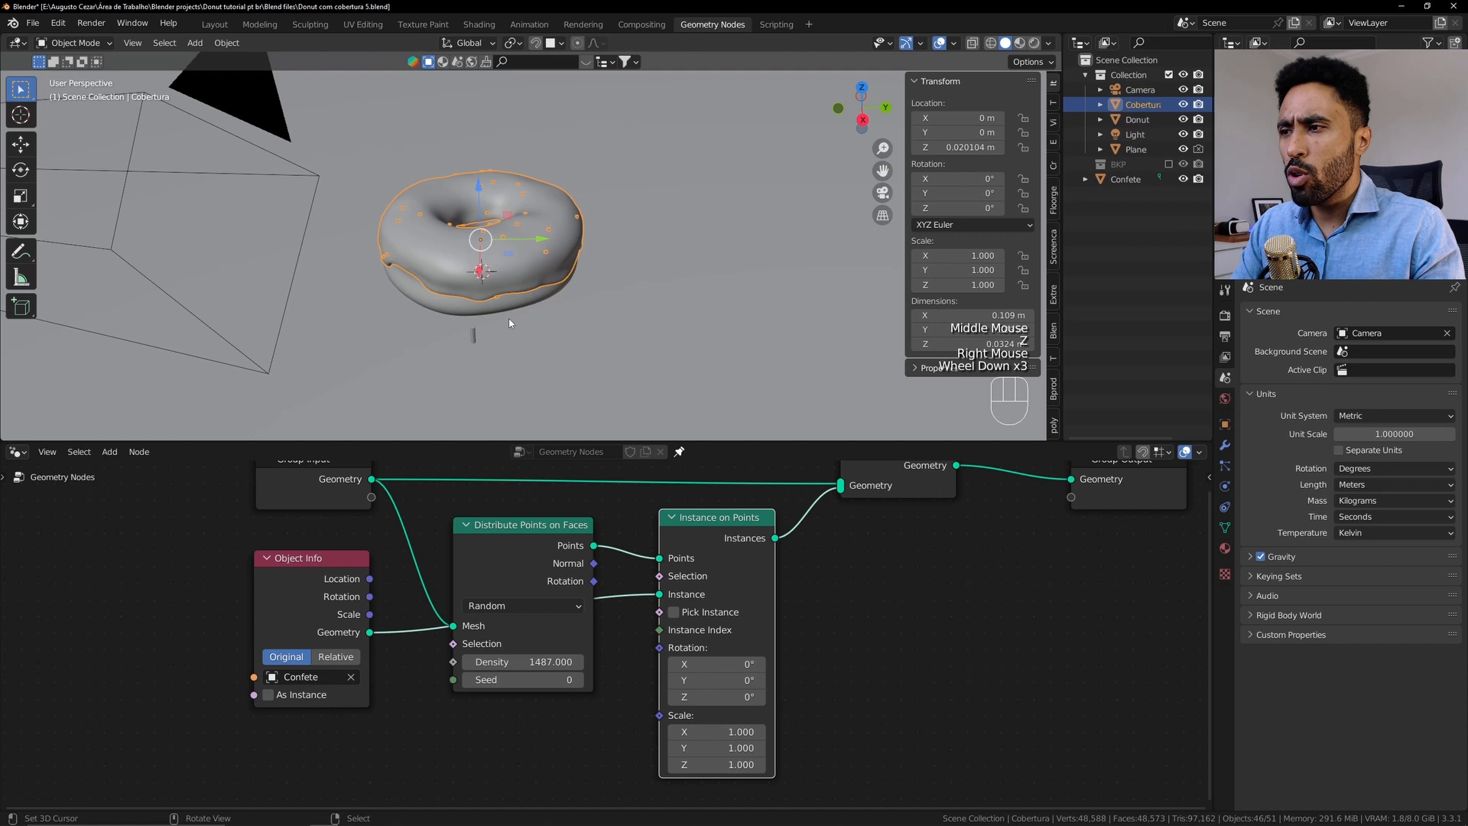
pyautogui.rightClick(475, 335)
pyautogui.press('KP_Decimal')
pyautogui.moveTo(477, 345); pyautogui.dragTo(514, 223, button='middle')
pyautogui.scroll(-5, 599, 297)
pyautogui.rightClick(505, 218)
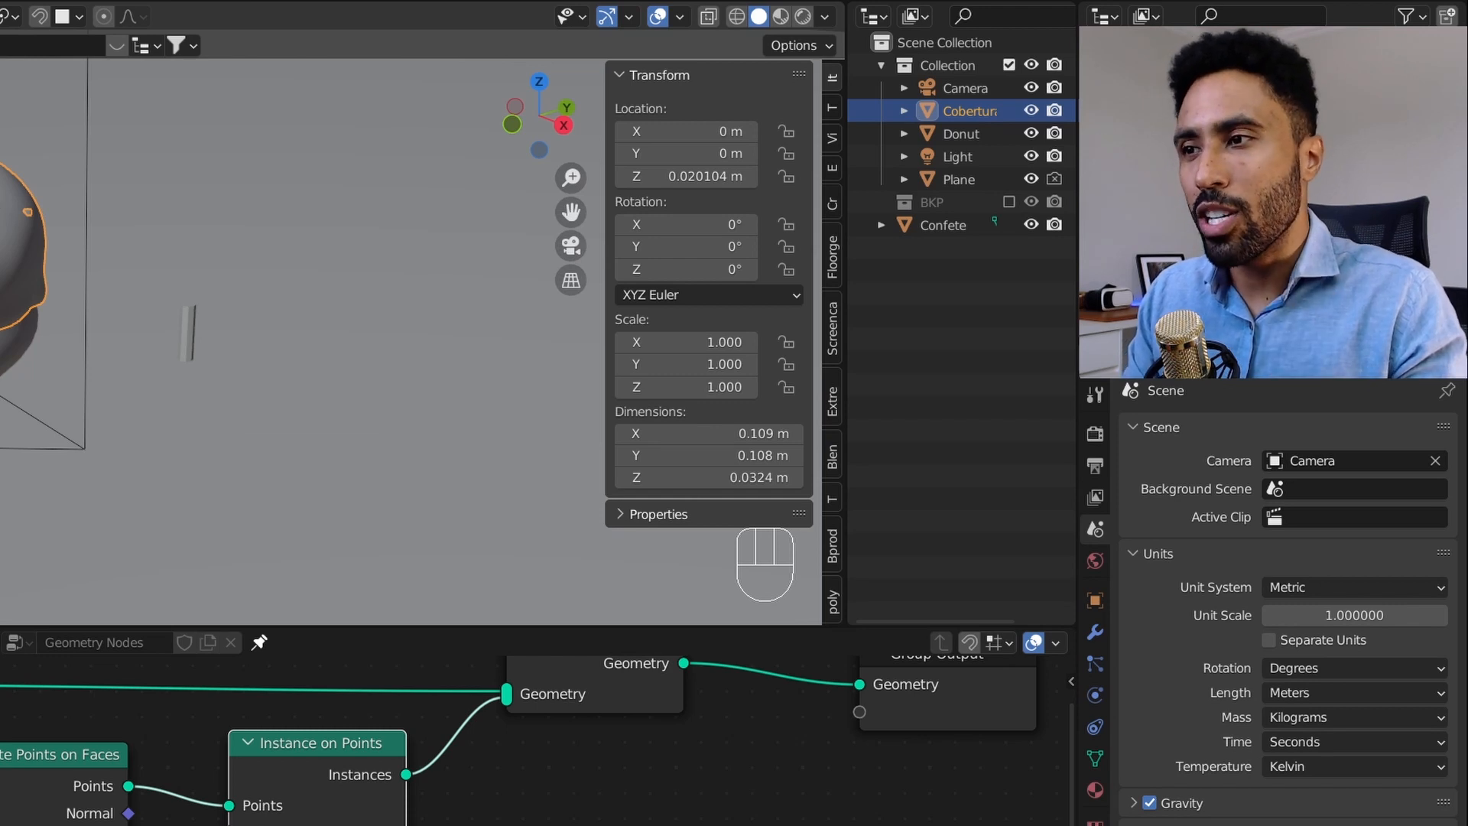
pyautogui.rightClick(187, 337)
pyautogui.press('s')
pyautogui.press('z')
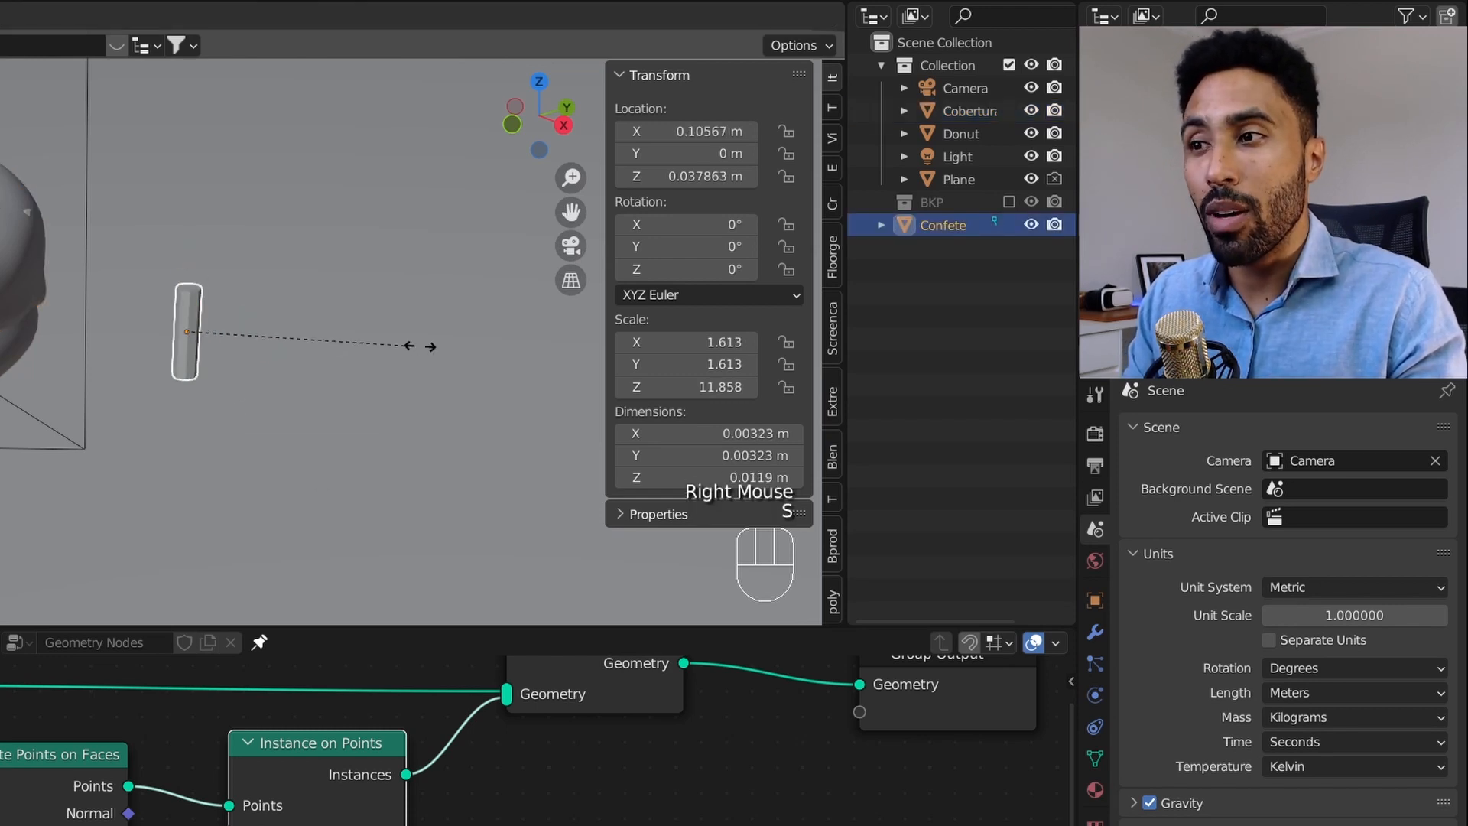
pyautogui.rightClick(451, 375)
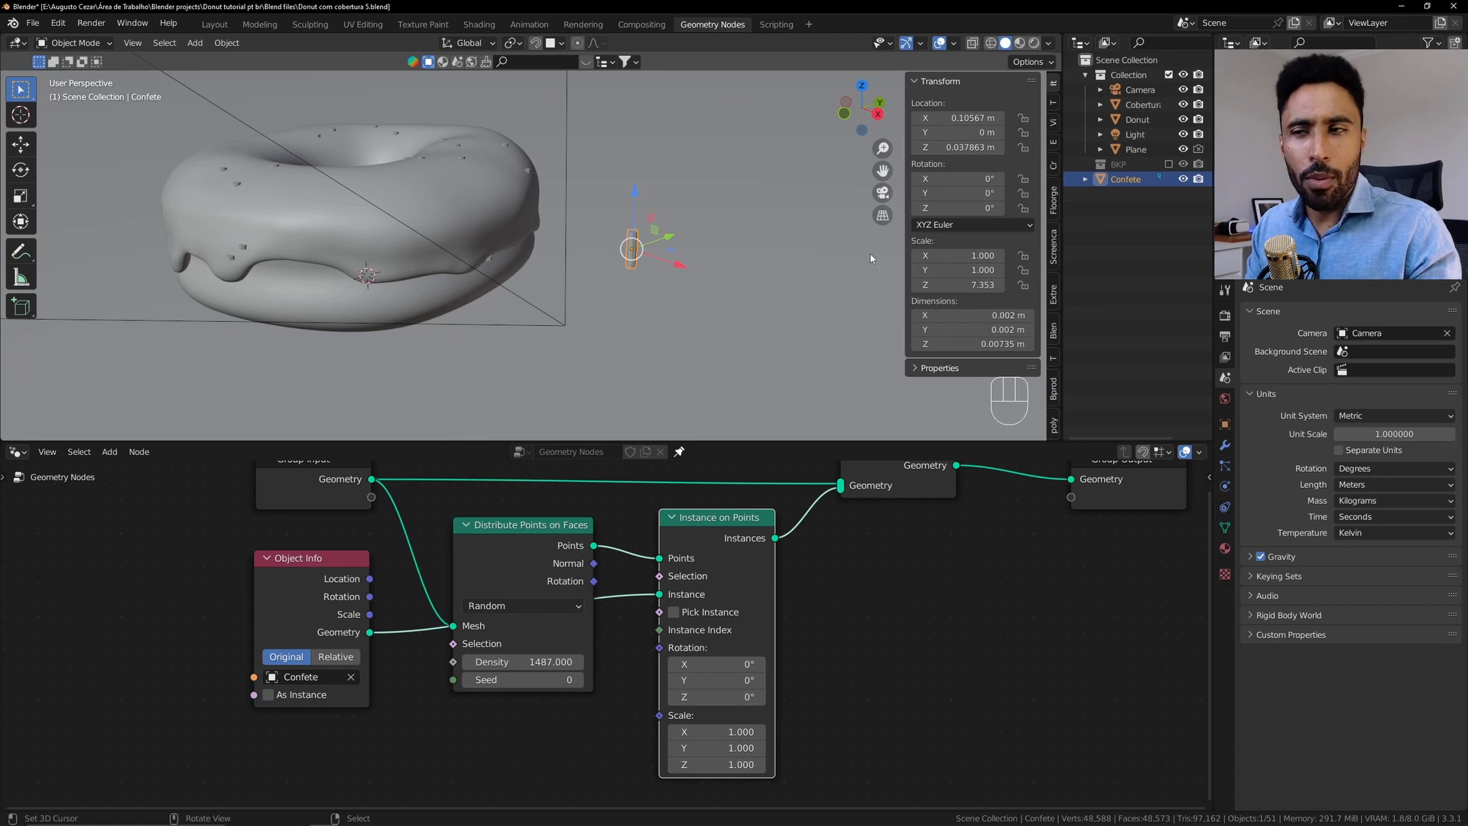
# Check the X, Y and Z scale values of the Confete sprinkle
pyautogui.click(973, 257)
pyautogui.click(833, 279)
pyautogui.click(969, 271)
pyautogui.click(832, 291)
pyautogui.click(967, 285)
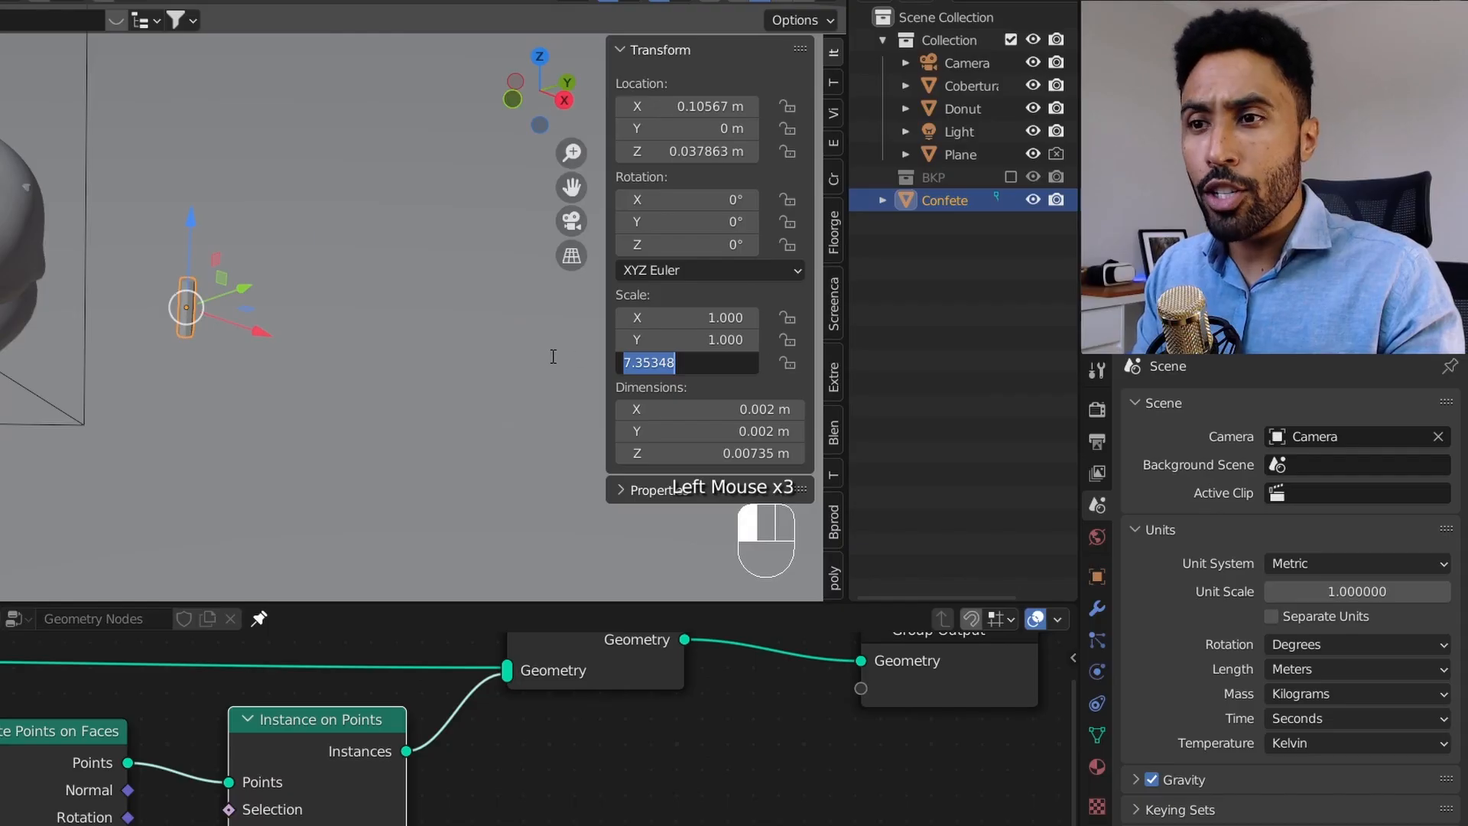
pyautogui.press('Return')
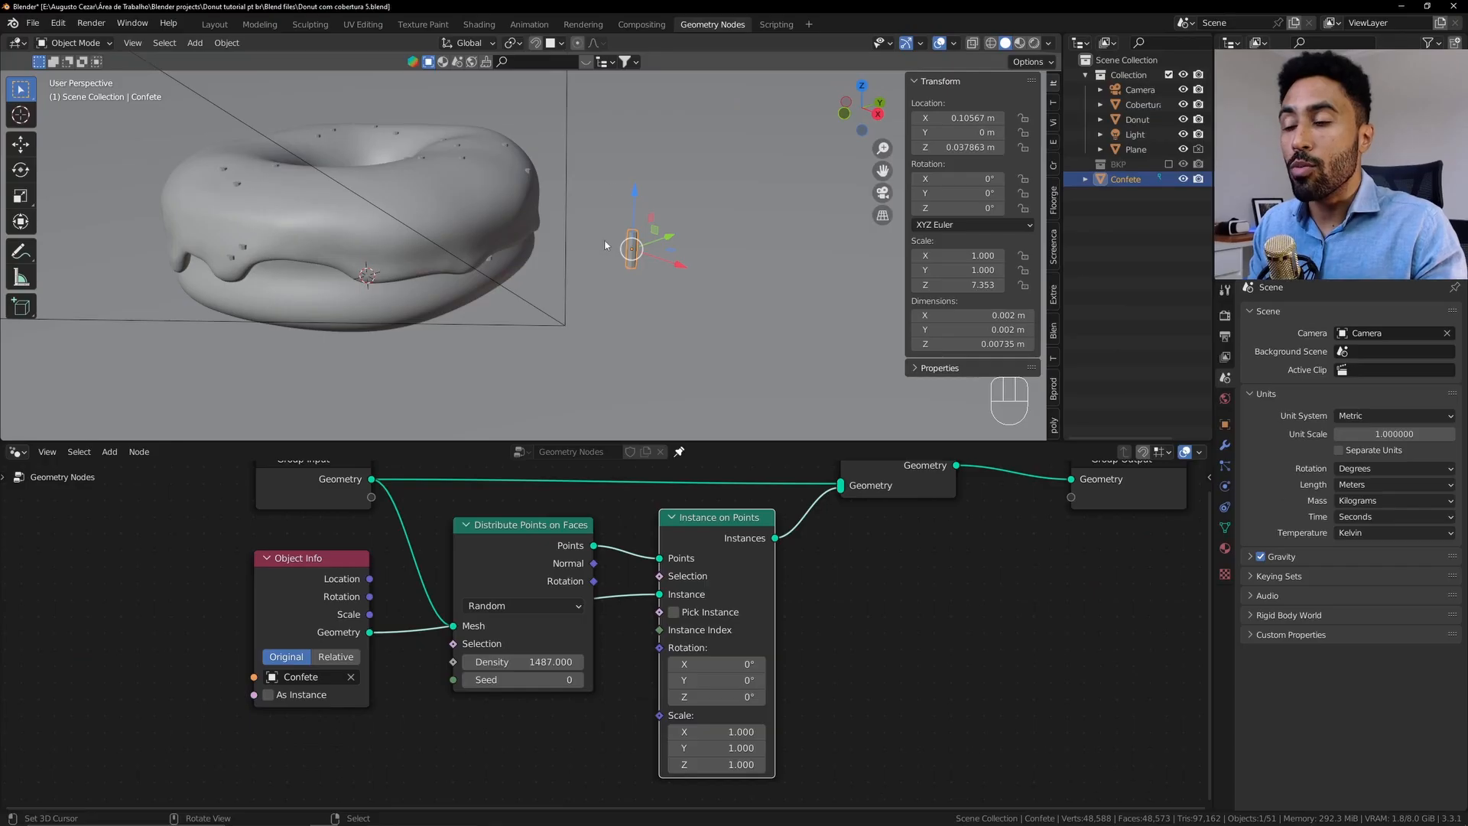
# Apply the scale of the Confete cylinder so its instances inherit the correct proportions
pyautogui.scroll(3, 157, 315)
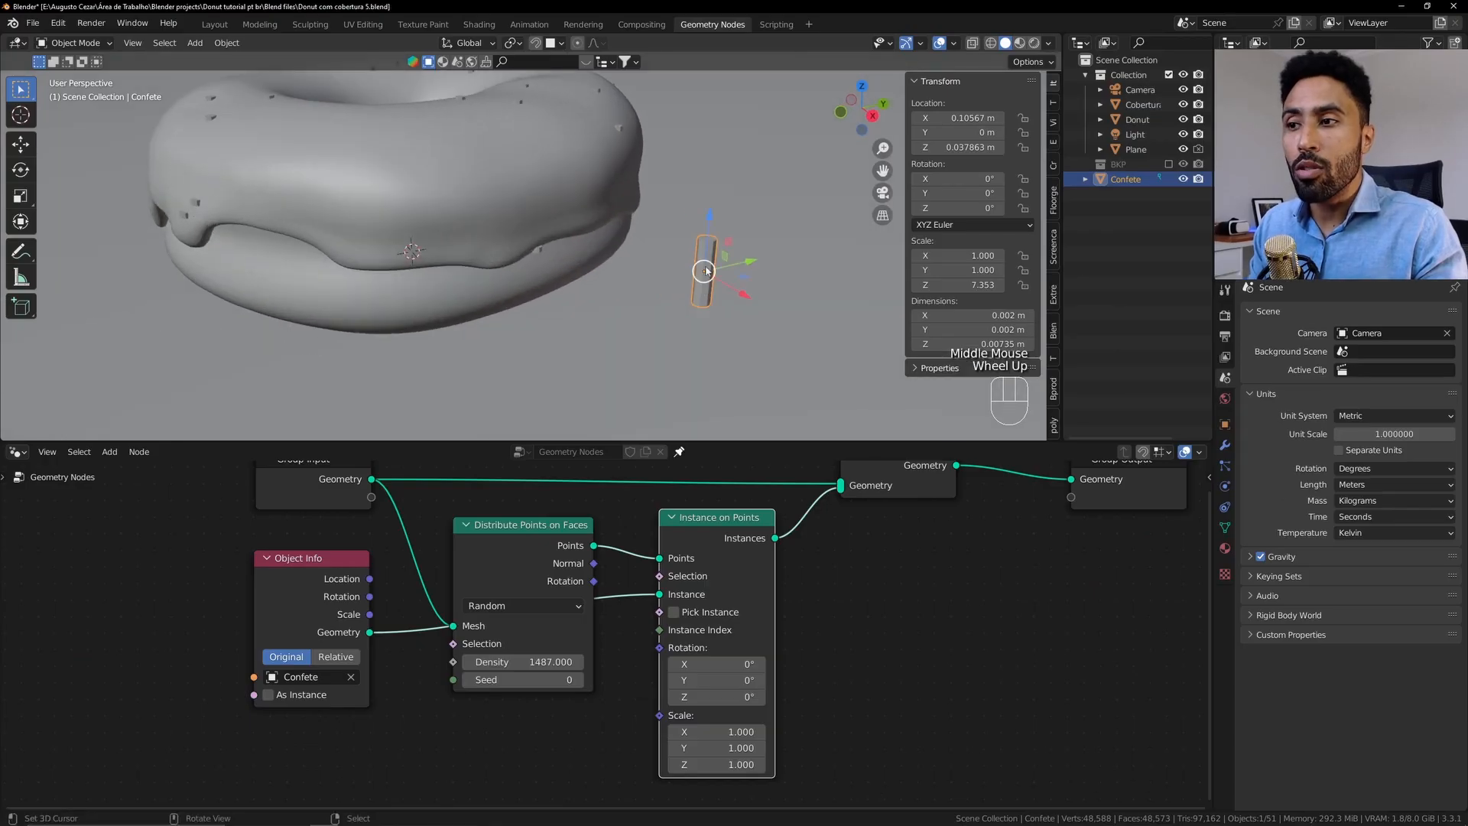
pyautogui.hotkey('ctrl', 'a')
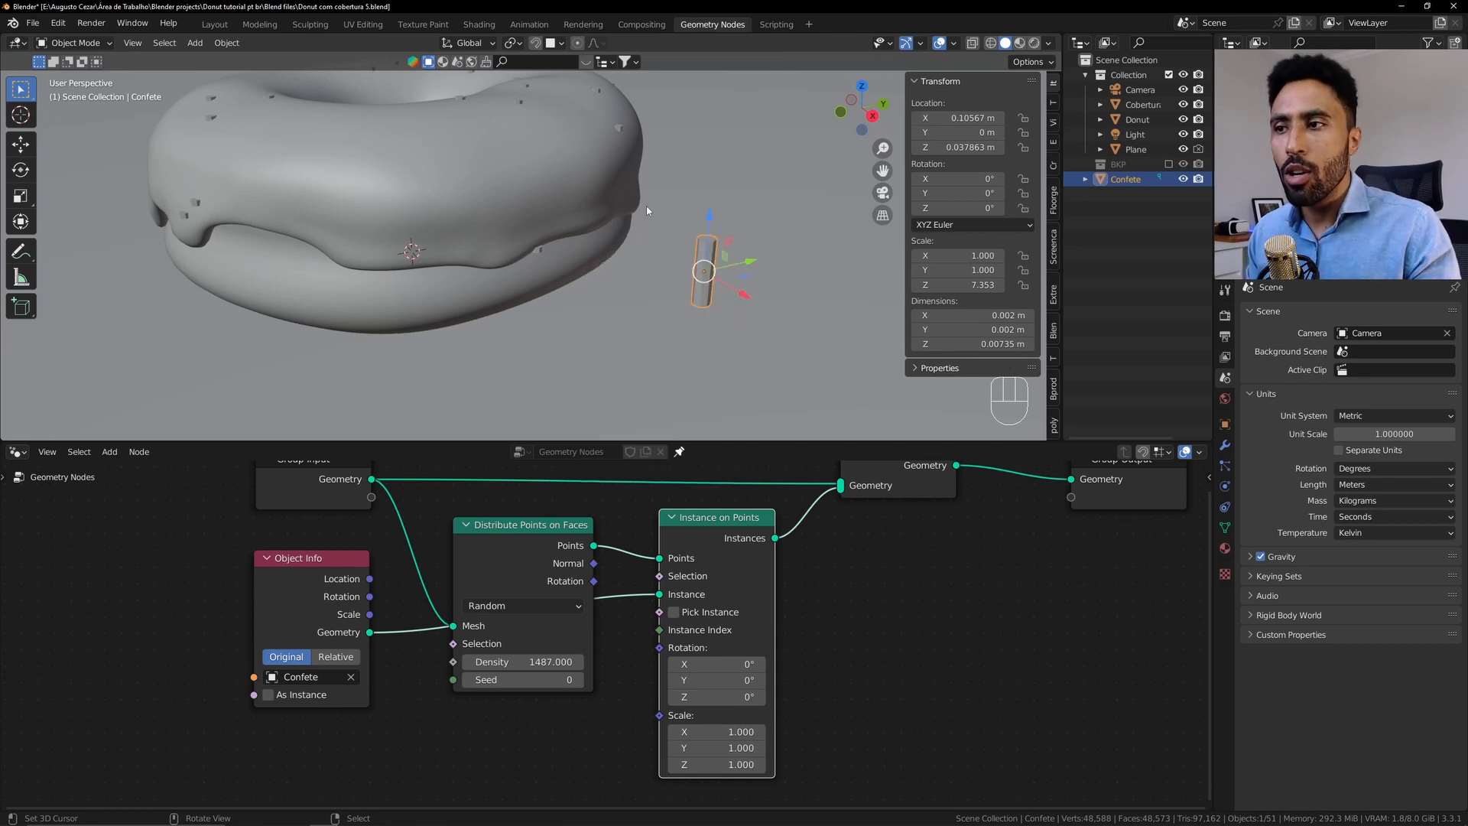
pyautogui.hotkey('ctrl', 'a')
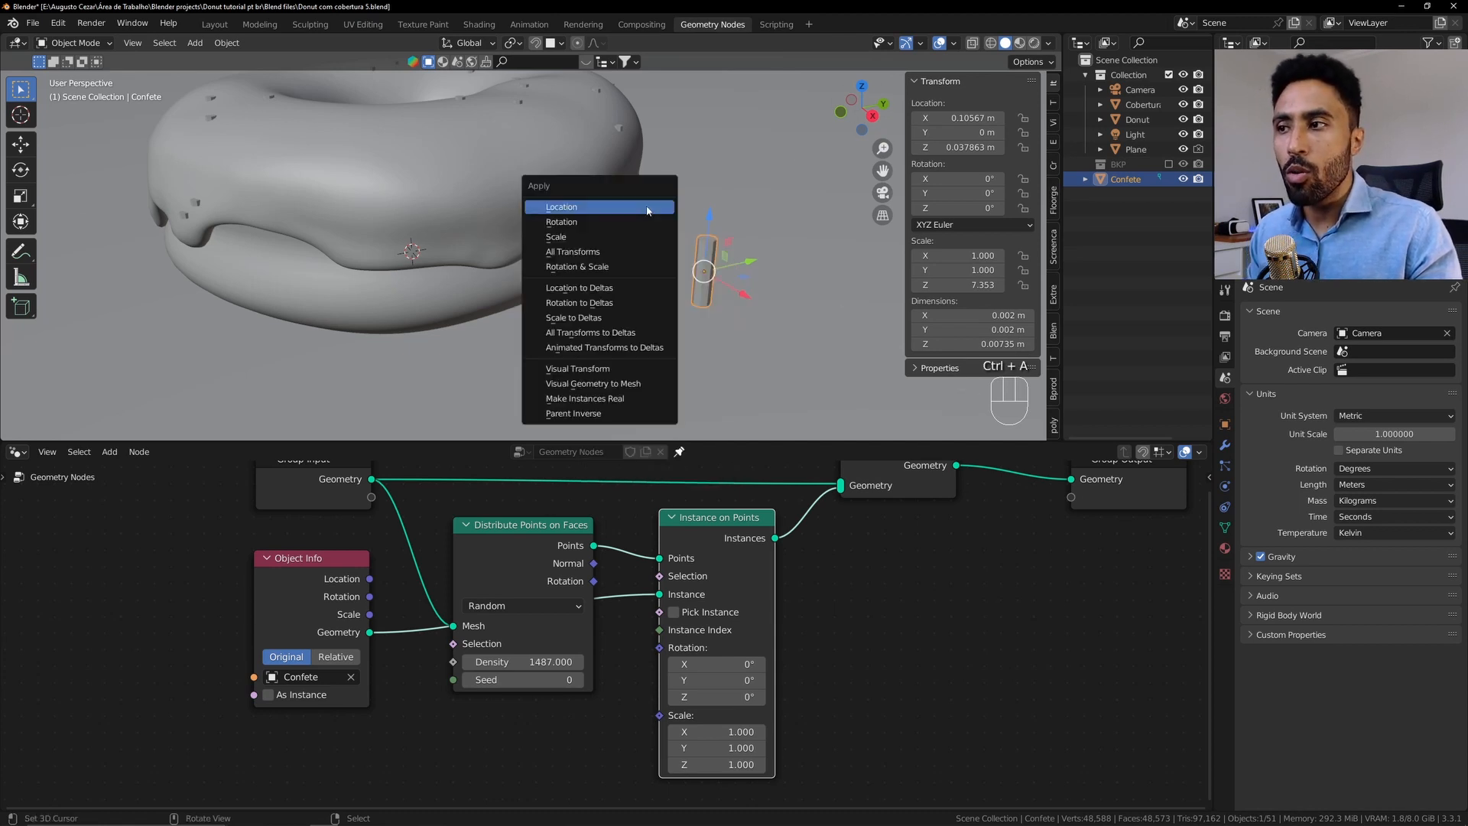
pyautogui.click(556, 236)
pyautogui.keyDown('shift'); pyautogui.moveTo(576, 235); pyautogui.dragTo(625, 265, button='middle'); pyautogui.keyUp('shift')
pyautogui.click(965, 284)
pyautogui.click(732, 348)
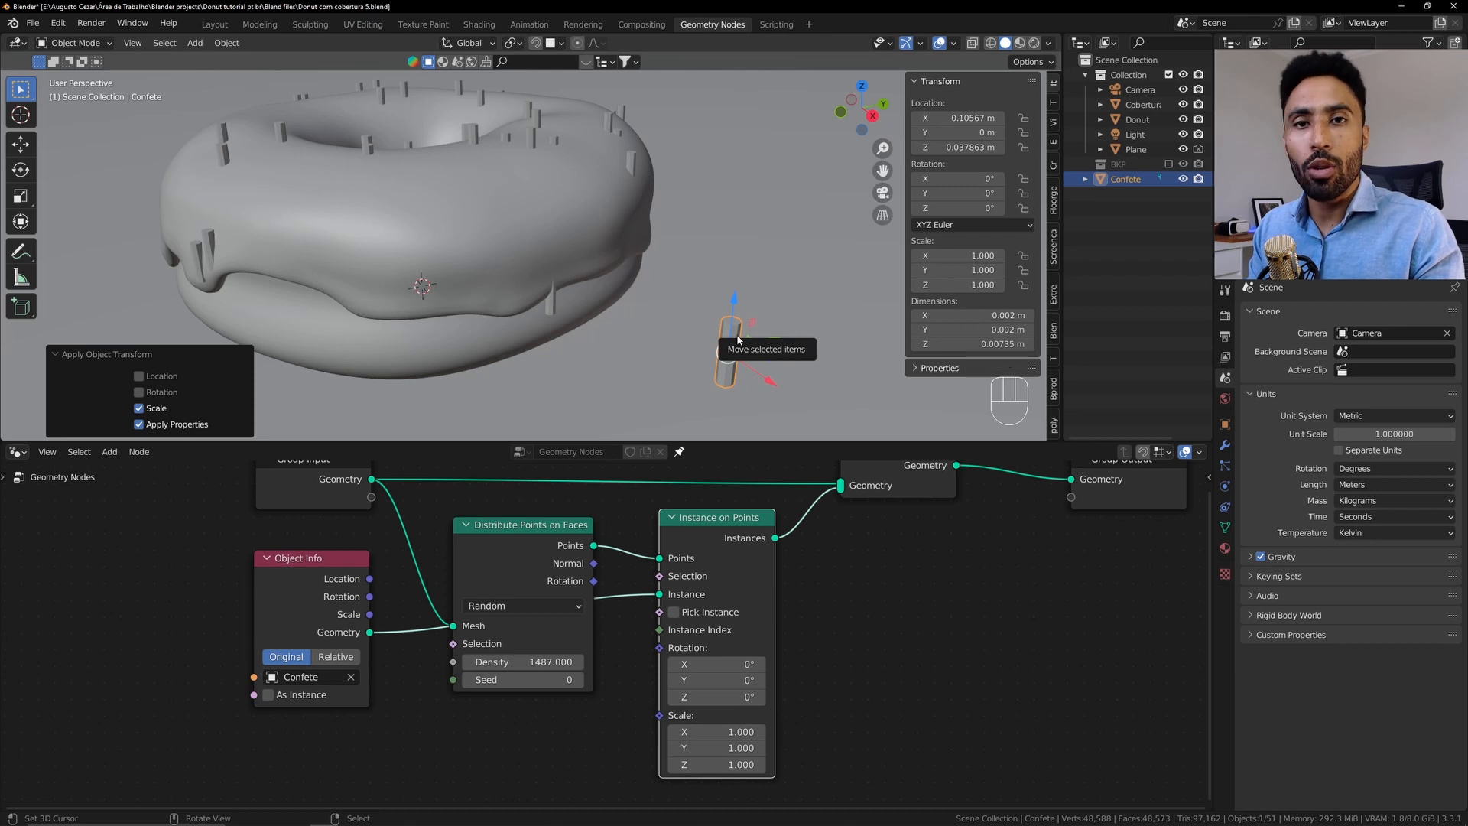
# Examine the elongated sprinkle instances on the icing up close and from afar, alongside the original Confete and the node tree
pyautogui.rightClick(332, 256)
pyautogui.press('KP_Decimal')
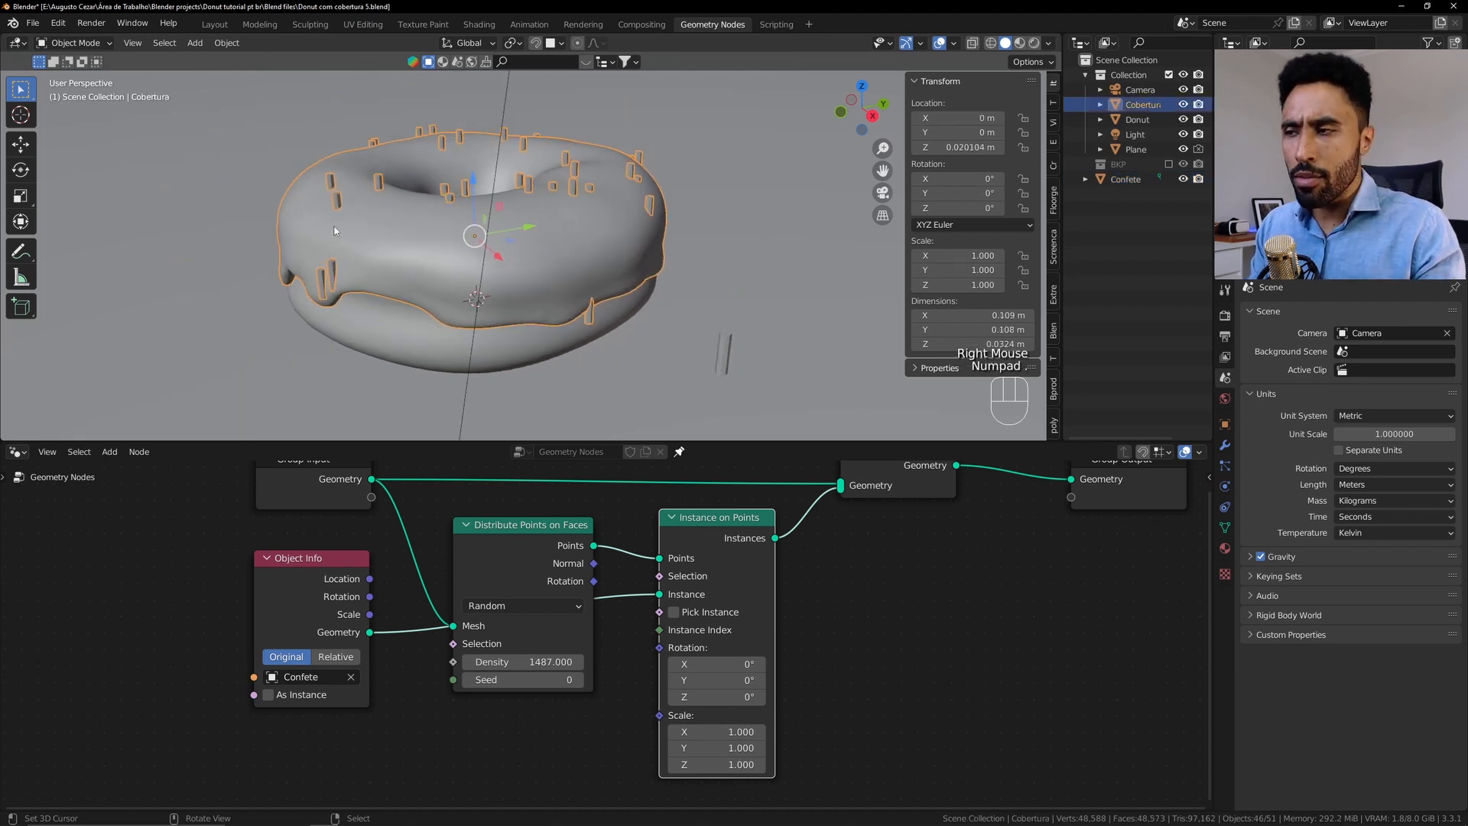
pyautogui.moveTo(336, 244); pyautogui.dragTo(363, 228, button='middle')
pyautogui.scroll(1, 571, 251)
pyautogui.keyDown('shift'); pyautogui.moveTo(570, 250); pyautogui.dragTo(708, 240, button='middle'); pyautogui.keyUp('shift')
pyautogui.scroll(2, 568, 281)
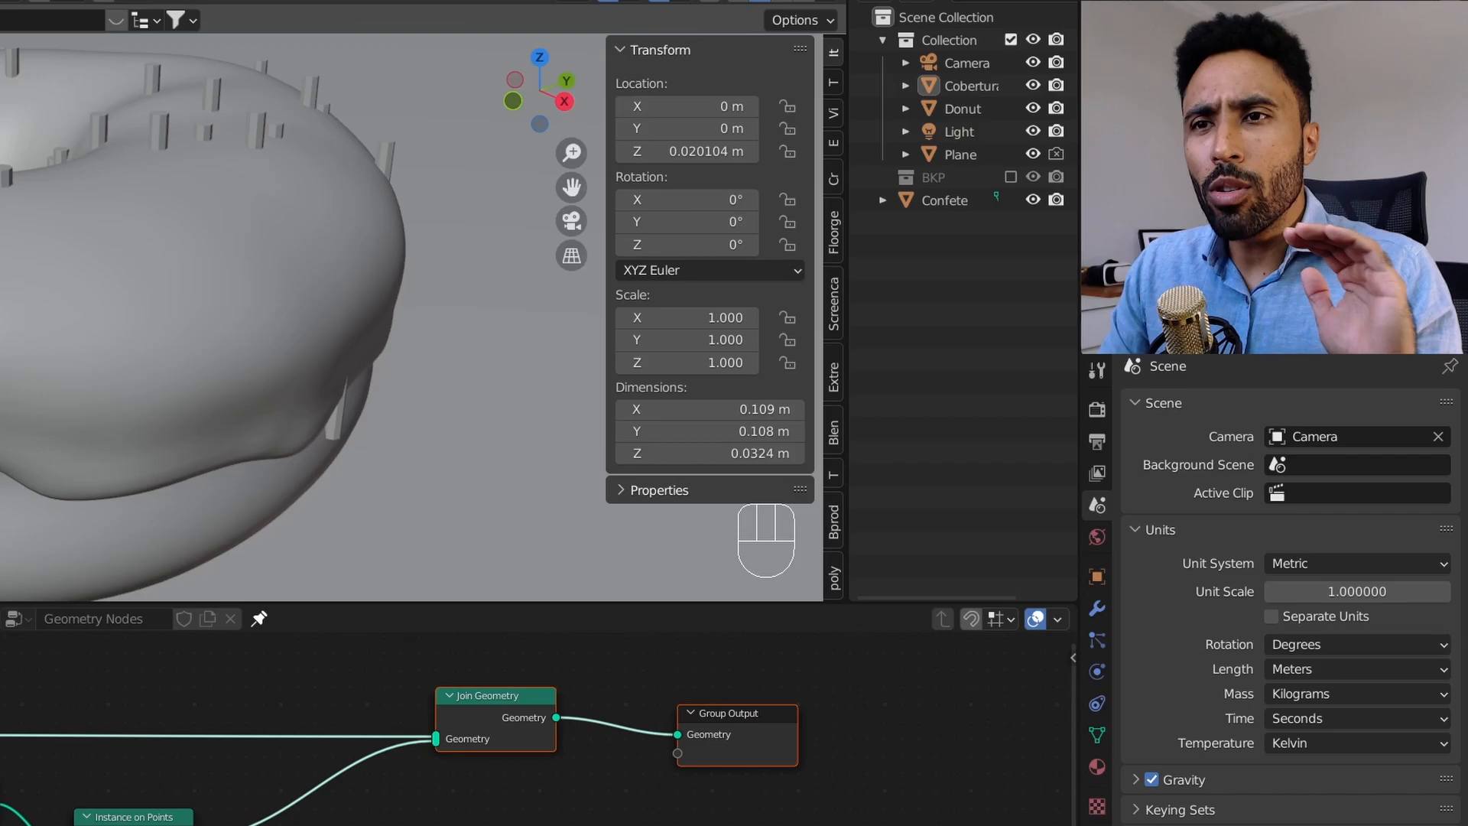
pyautogui.scroll(-1, 801, 259)
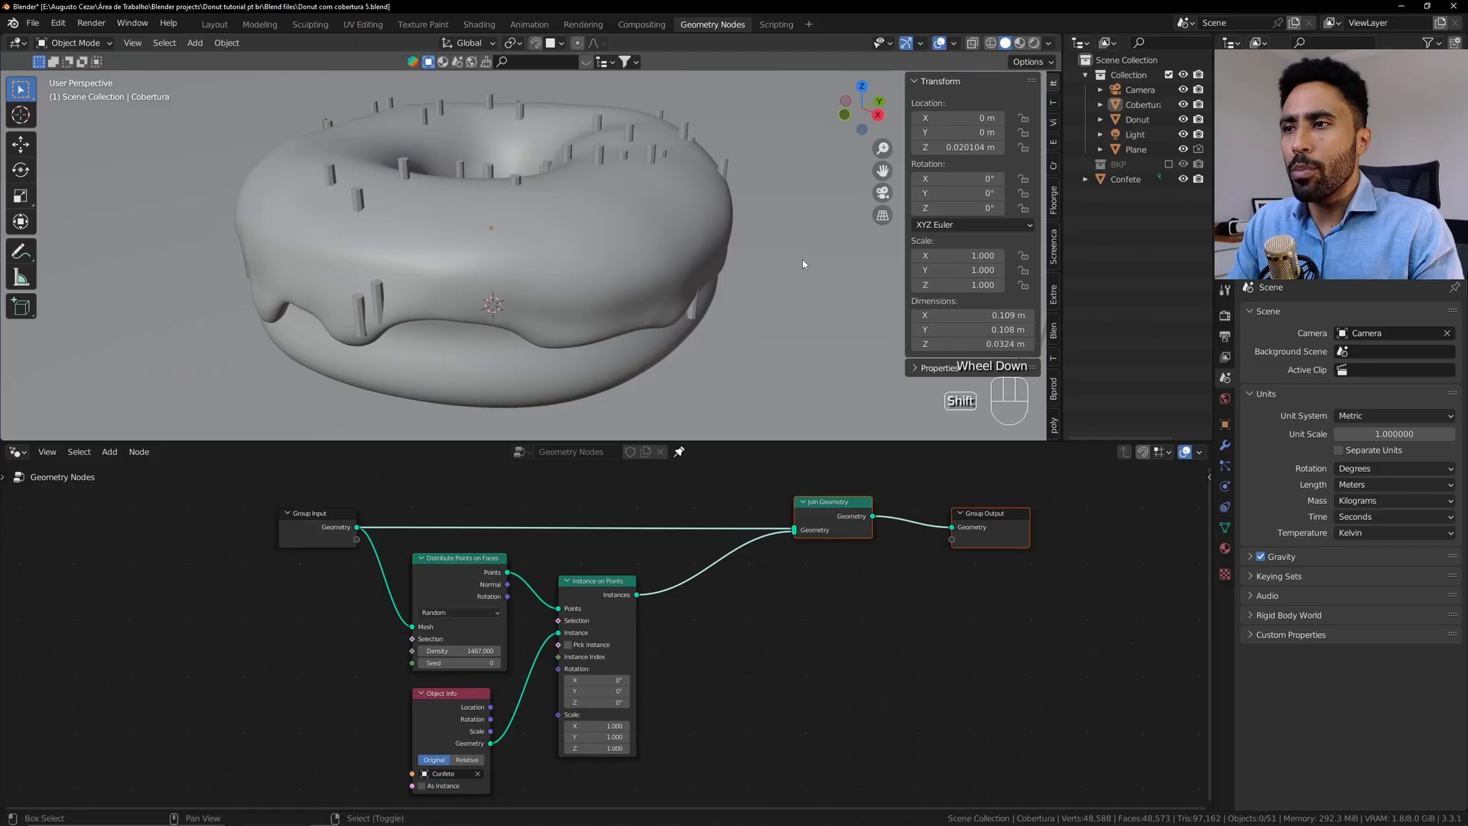
pyautogui.keyDown('shift'); pyautogui.moveTo(801, 259); pyautogui.dragTo(543, 273, button='middle'); pyautogui.keyUp('shift')
pyautogui.scroll(-2, 463, 288)
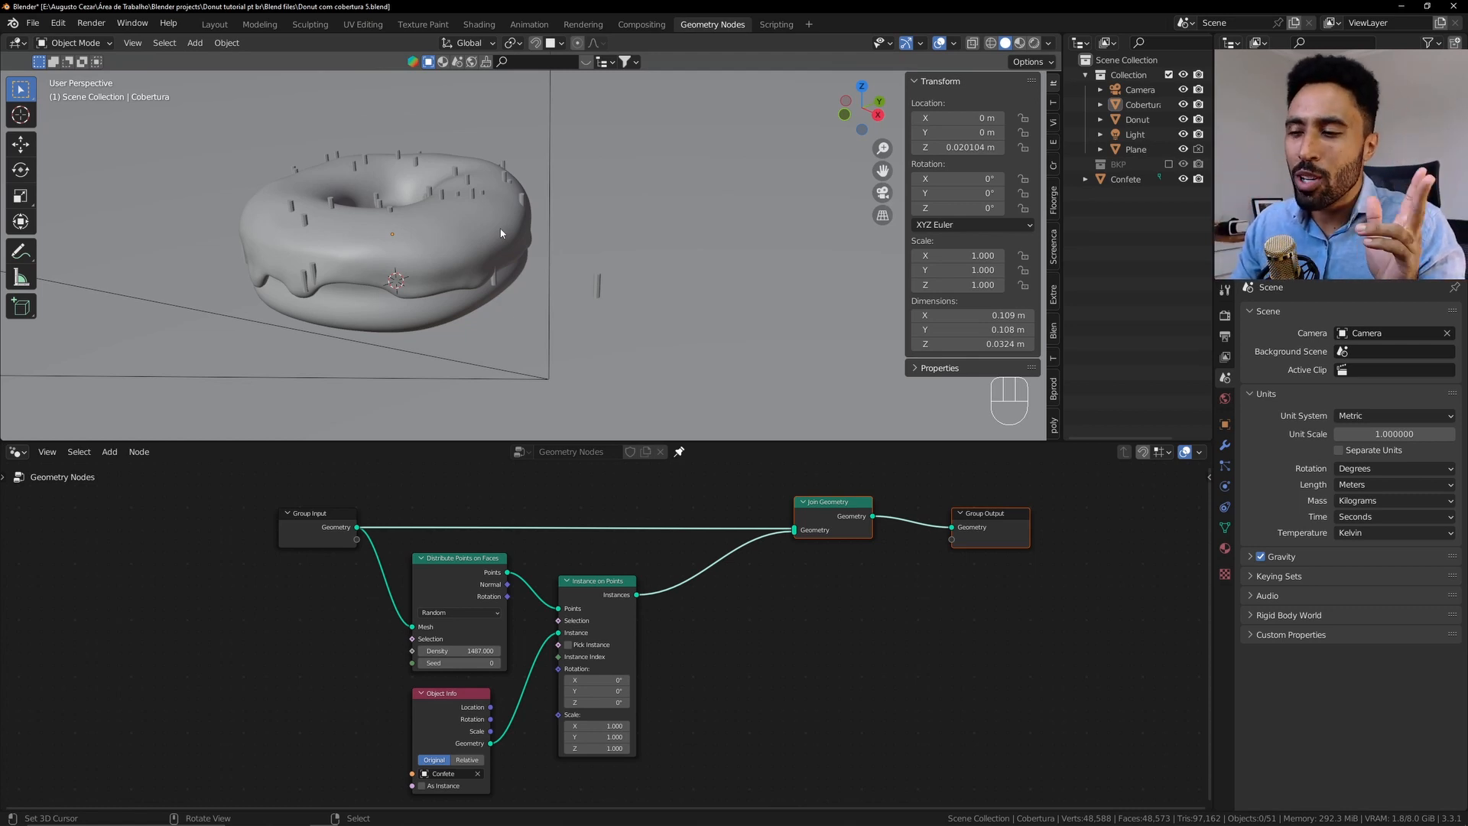
pyautogui.scroll(4, 500, 234)
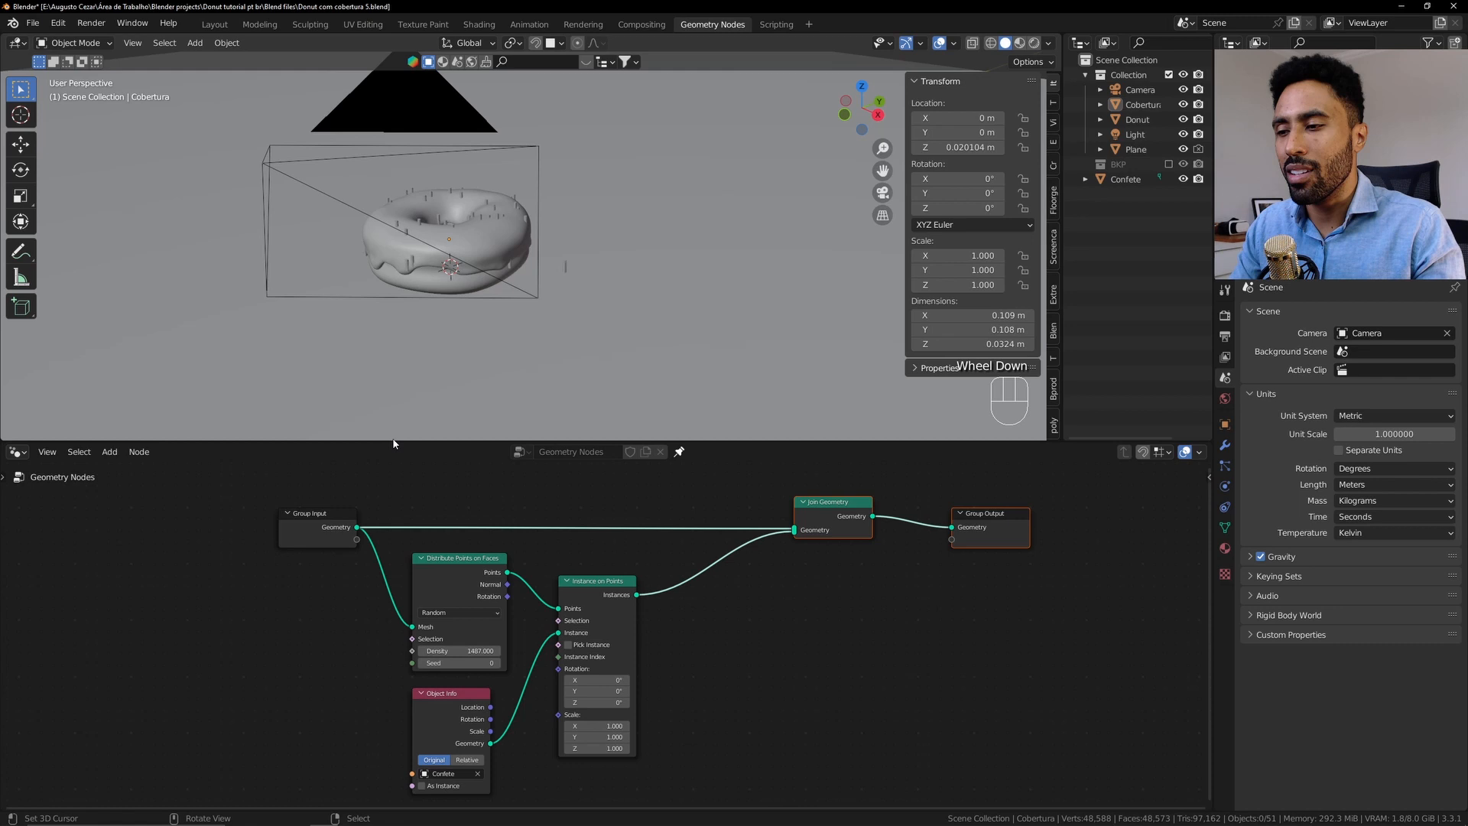
pyautogui.scroll(-1, 647, 653)
pyautogui.scroll(1, 535, 237)
pyautogui.keyDown('shift'); pyautogui.moveTo(489, 237); pyautogui.dragTo(599, 243, button='middle'); pyautogui.keyUp('shift')
pyautogui.scroll(1, 599, 243)
pyautogui.scroll(1, 599, 243)
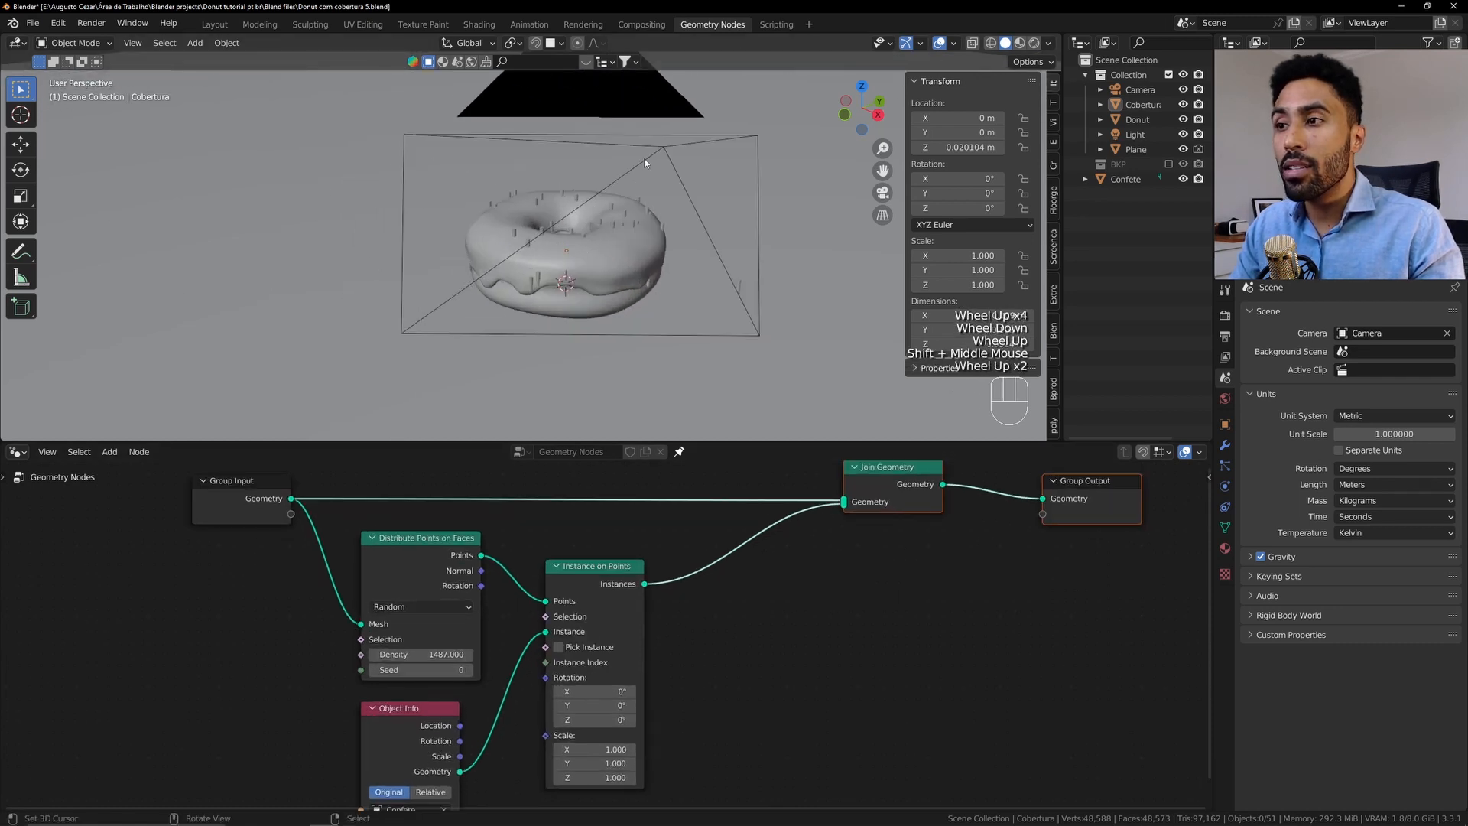
# Hide the camera in the viewport, frame the icing object and clear the selection
pyautogui.rightClick(662, 145)
pyautogui.press('h')
pyautogui.rightClick(608, 249)
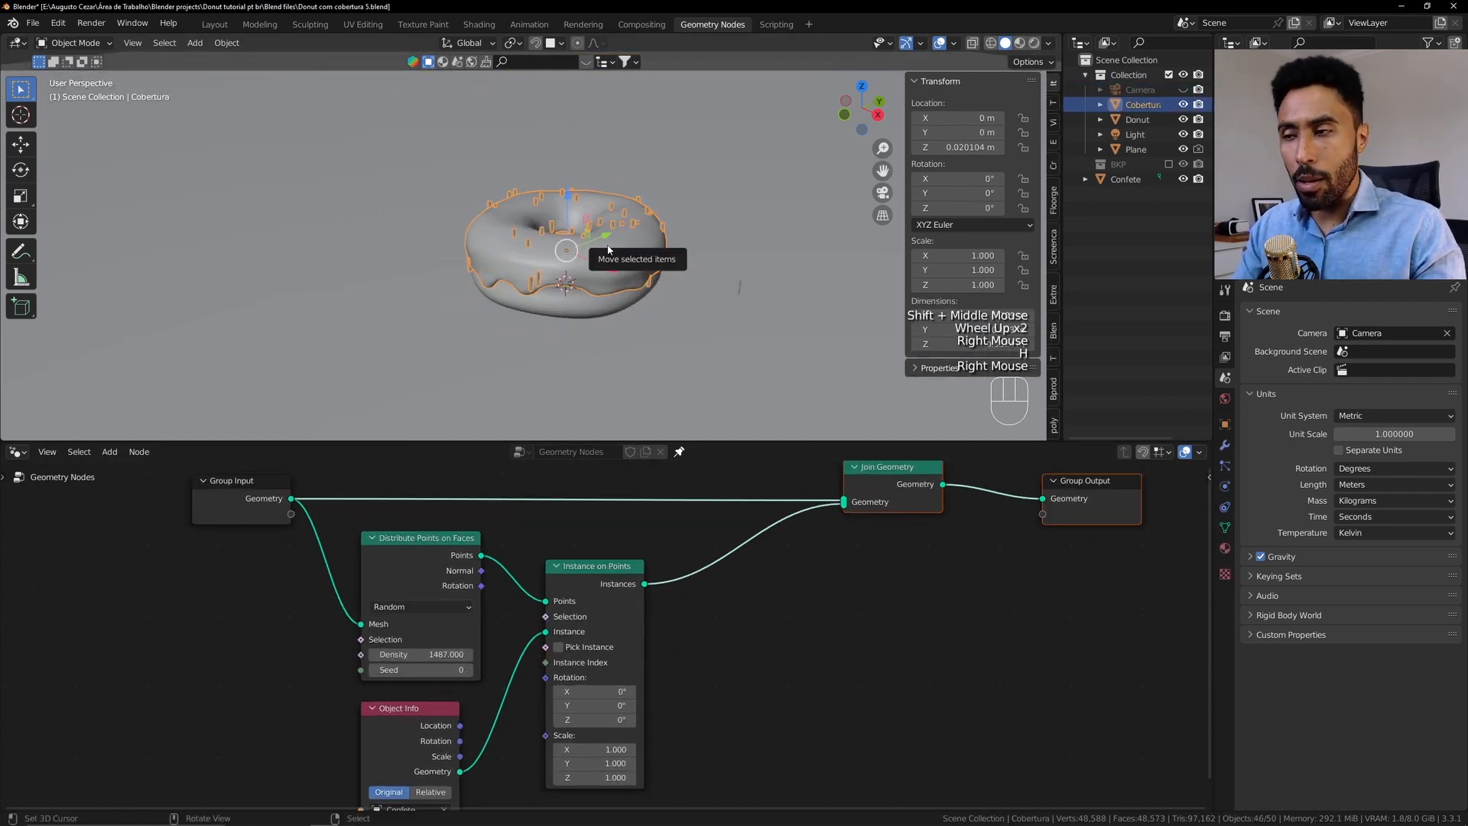
pyautogui.press('KP_Decimal')
pyautogui.hotkey('alt', 'a')
# Move the Instance on Points node farther from the Distribute Points on Faces and Object Info nodes to make room
pyautogui.moveTo(582, 634); pyautogui.dragTo(699, 592, button='middle')
pyautogui.rightClick(737, 541)
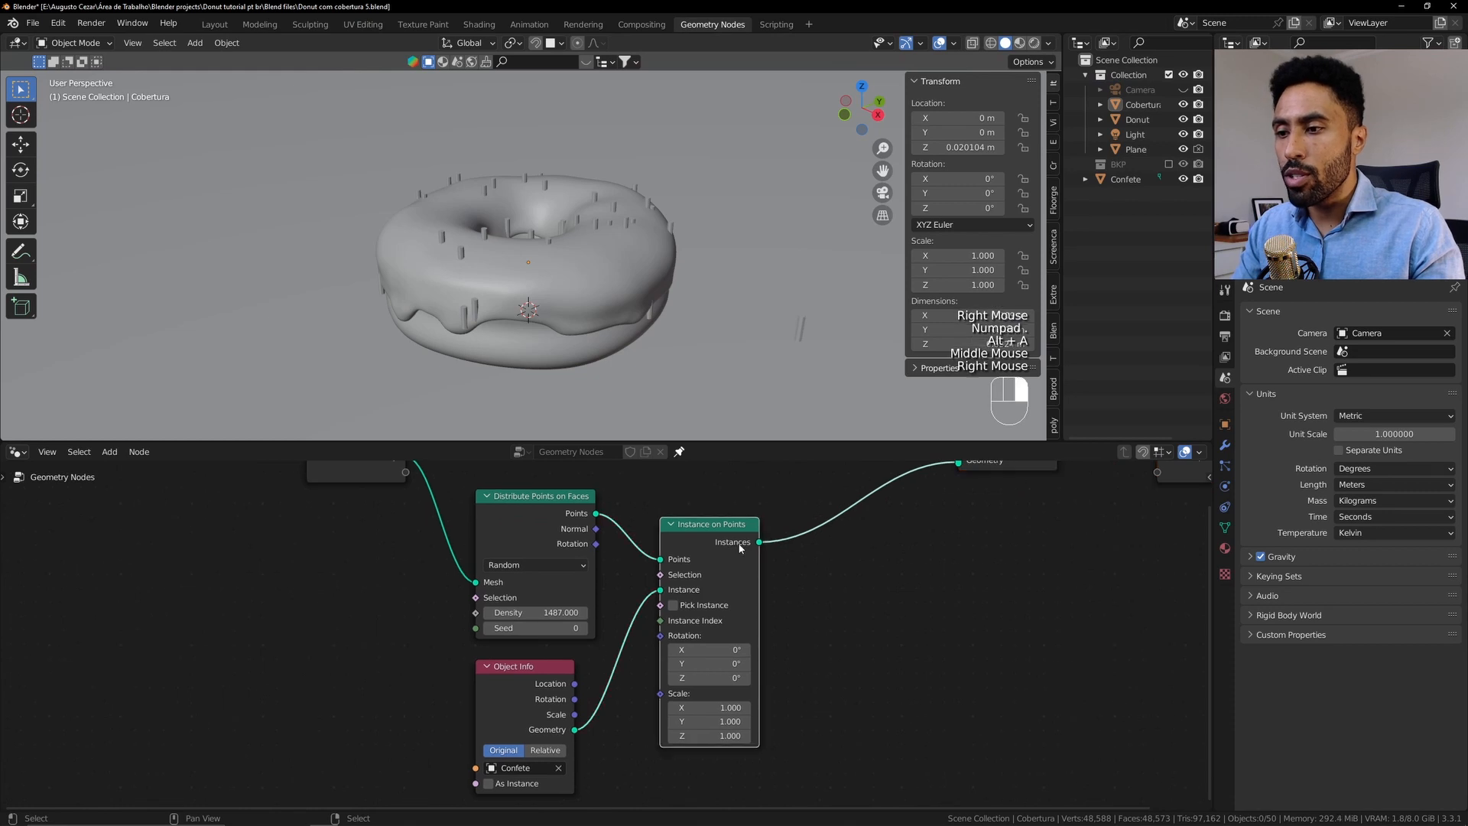
pyautogui.press('g')
pyautogui.click(793, 535)
pyautogui.moveTo(794, 535); pyautogui.dragTo(738, 558, button='middle')
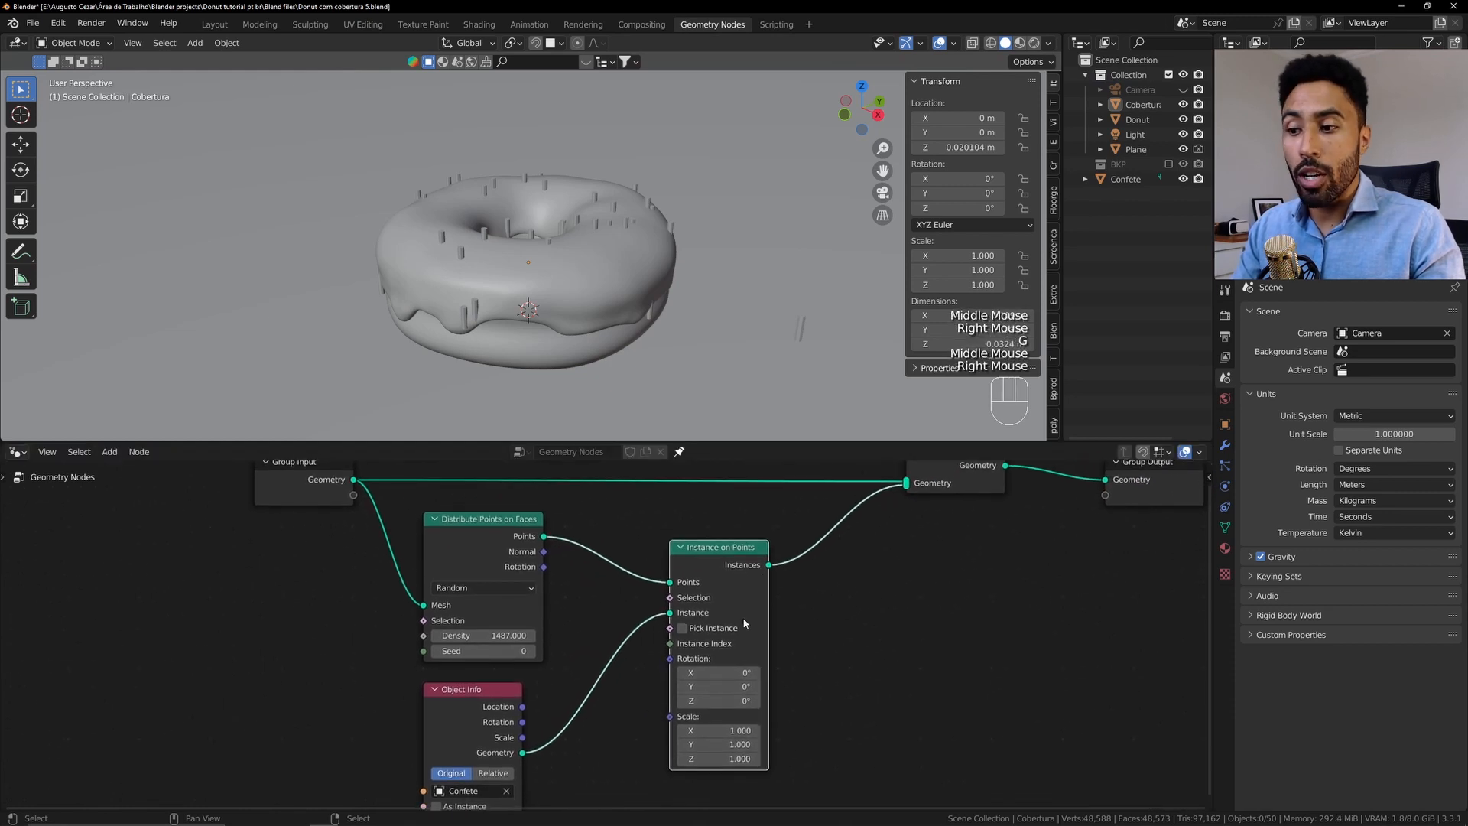
pyautogui.rightClick(691, 628)
pyautogui.press('g')
pyautogui.click(691, 627)
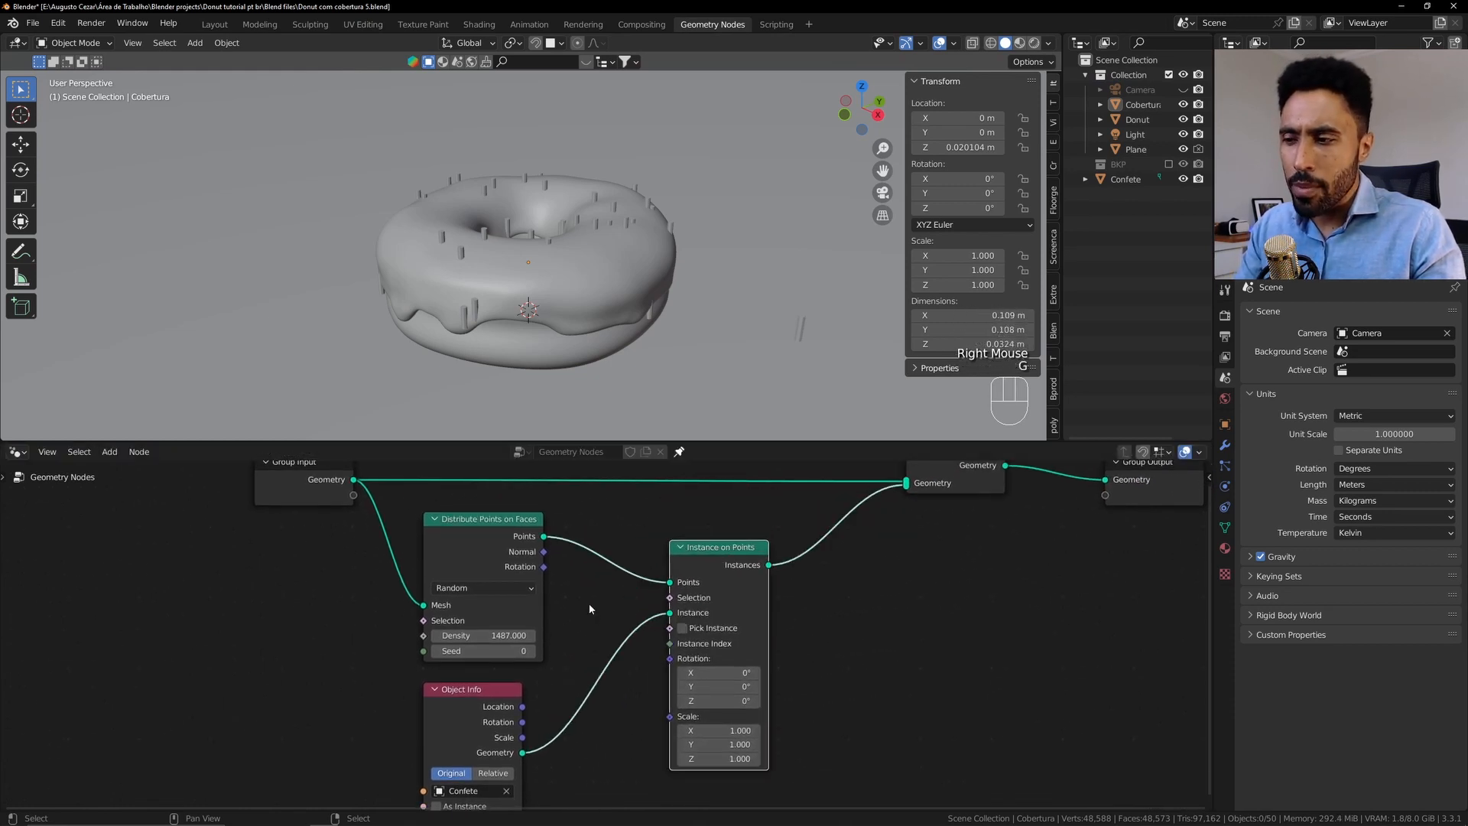
# Connect the Rotation output of Distribute Points on Faces to the Rotation input of Instance on Points
pyautogui.moveTo(667, 656); pyautogui.dragTo(638, 649)
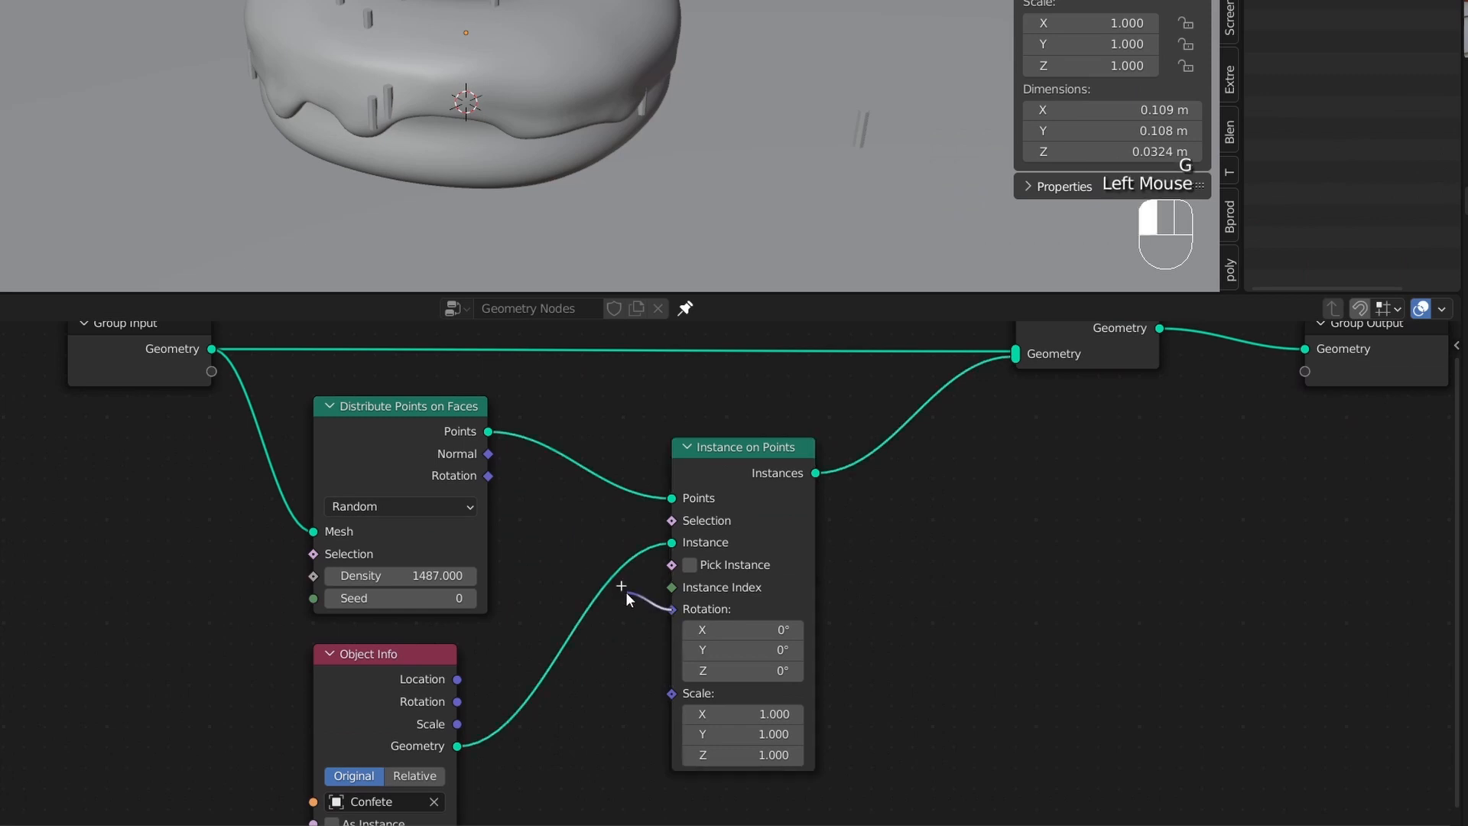
pyautogui.moveTo(625, 592); pyautogui.dragTo(692, 608)
pyautogui.scroll(1, 700, 607)
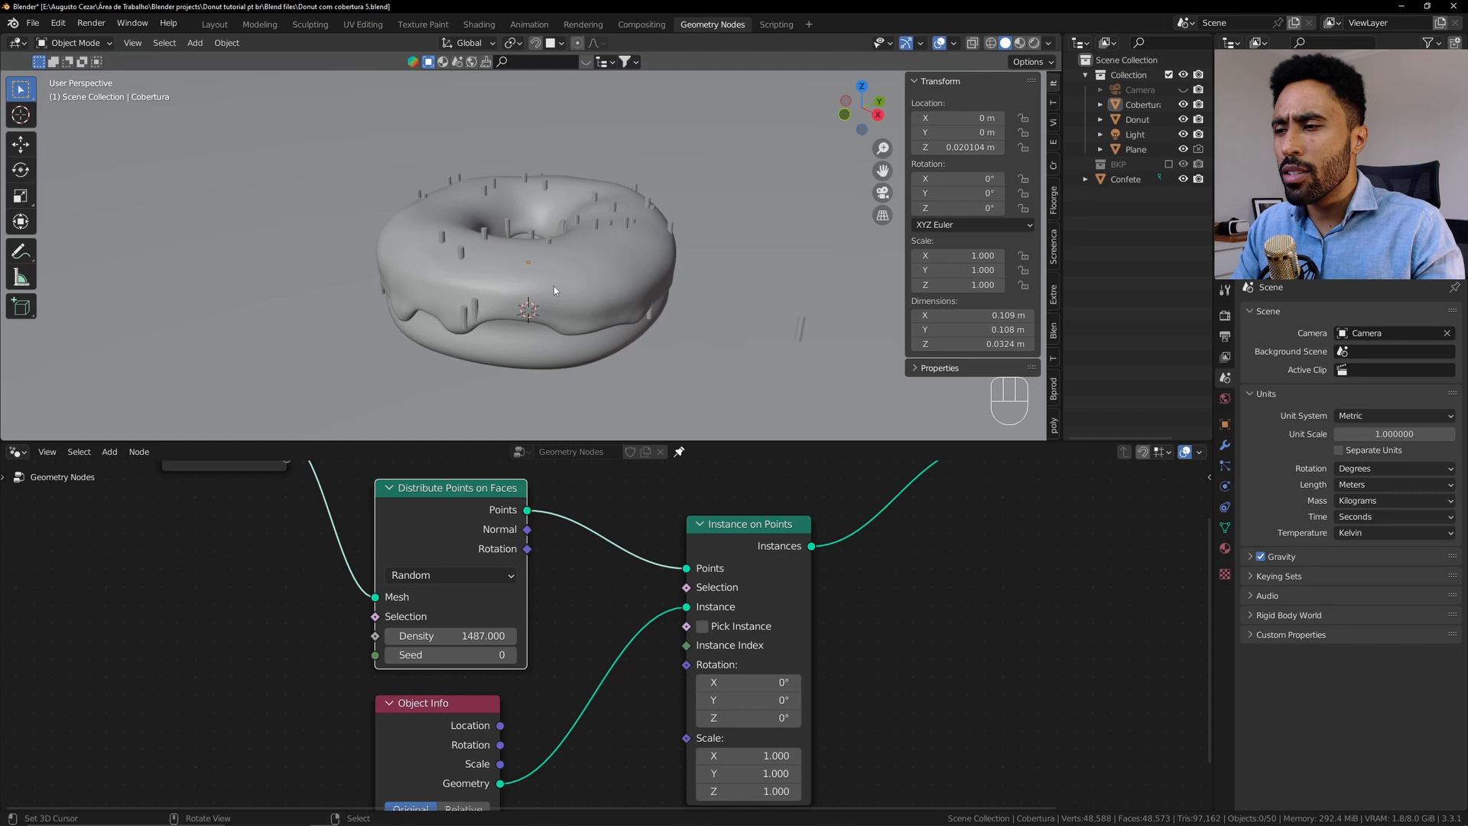
pyautogui.click(494, 541)
pyautogui.moveTo(528, 549); pyautogui.dragTo(688, 665)
pyautogui.scroll(2, 632, 300)
pyautogui.scroll(-2, 631, 300)
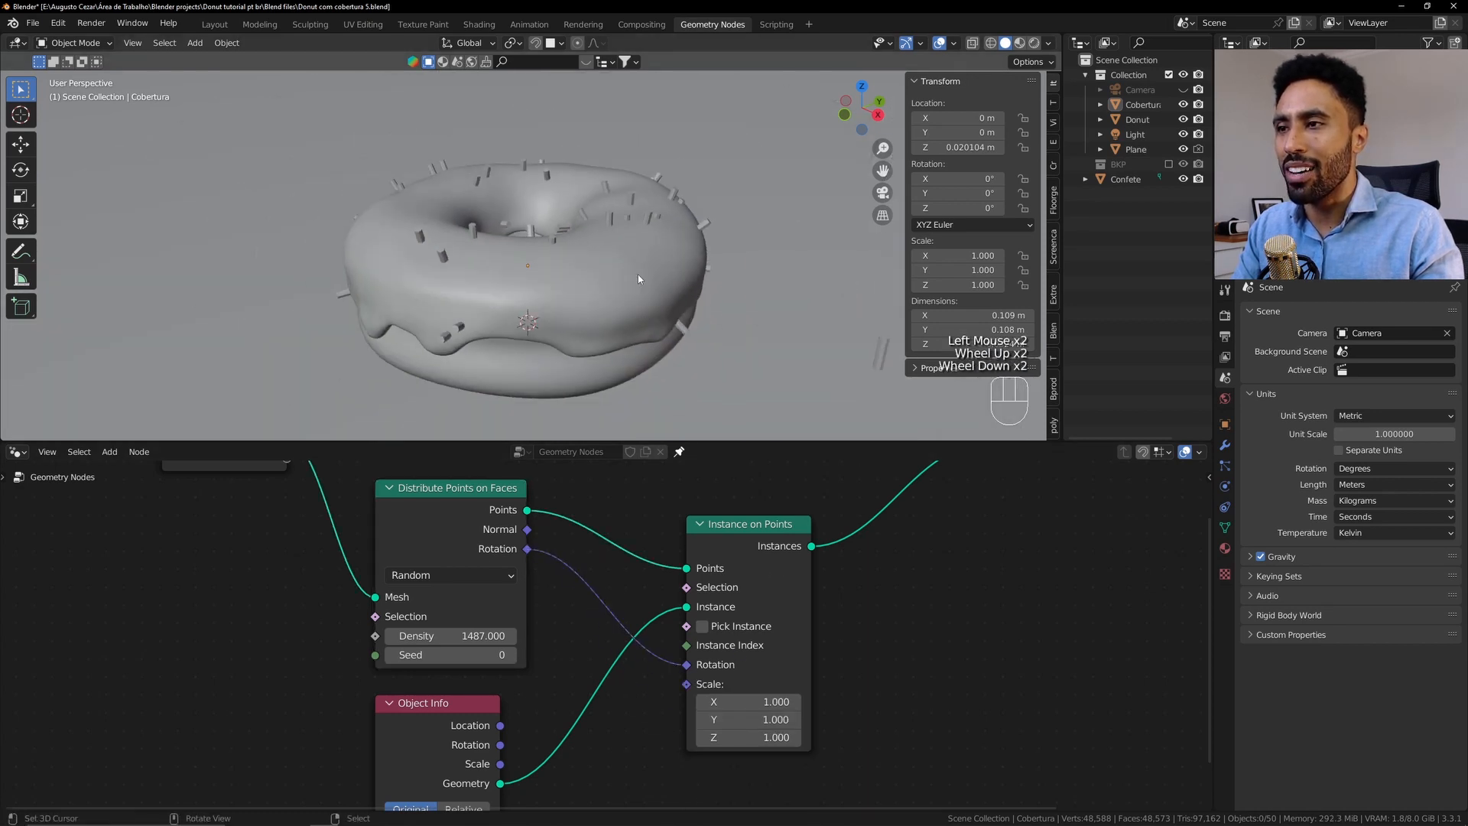
pyautogui.keyDown('shift'); pyautogui.moveTo(632, 299); pyautogui.dragTo(611, 294, button='middle'); pyautogui.keyUp('shift')
pyautogui.moveTo(612, 295); pyautogui.dragTo(581, 275, button='middle')
pyautogui.scroll(1, 578, 282)
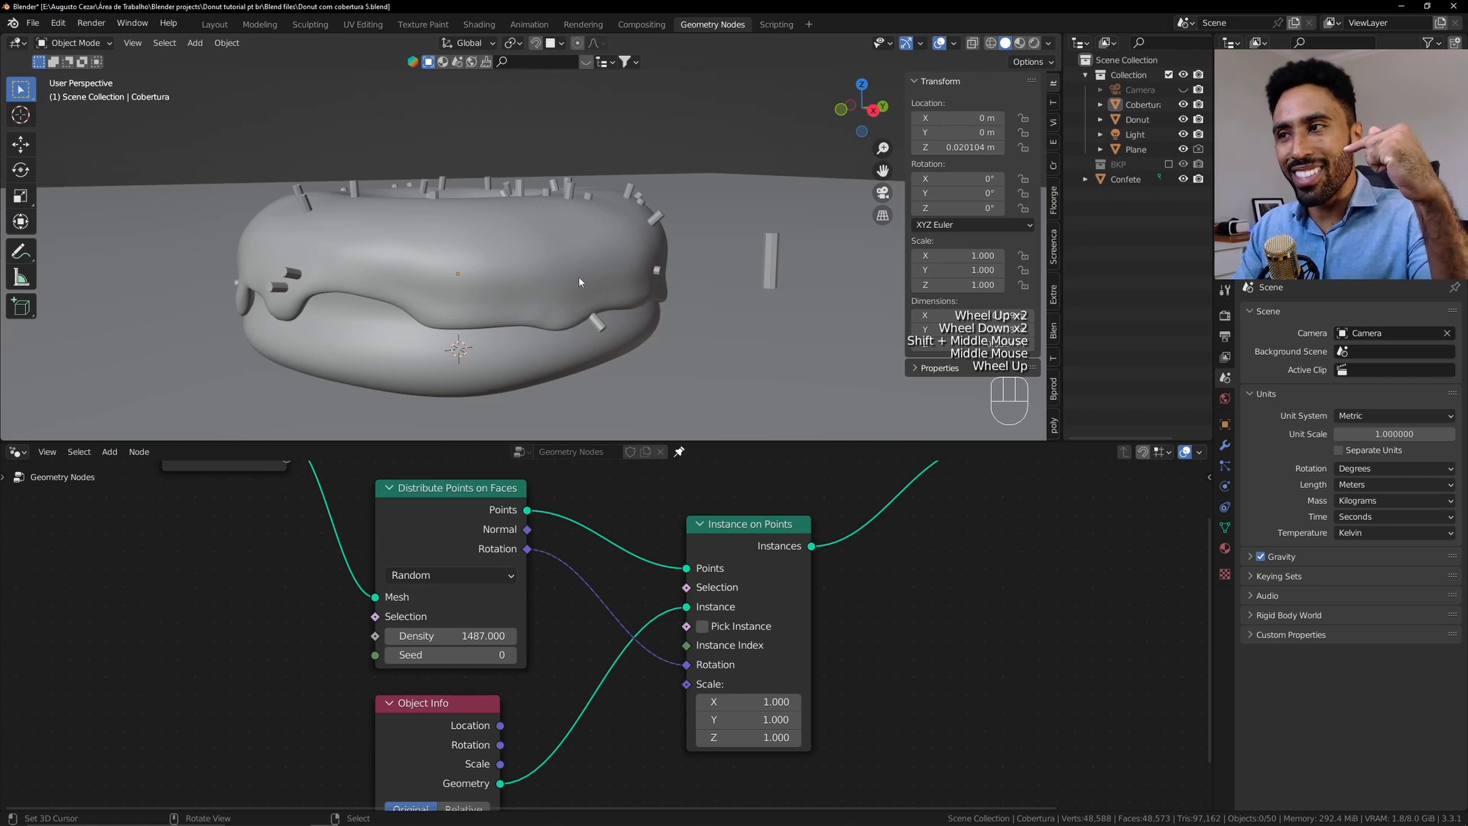
# Try rotating the Confete sprinkle's mesh freely in Edit Mode, with and without proportional editing, and cancel each rotation
pyautogui.rightClick(772, 256)
pyautogui.press('Tab')
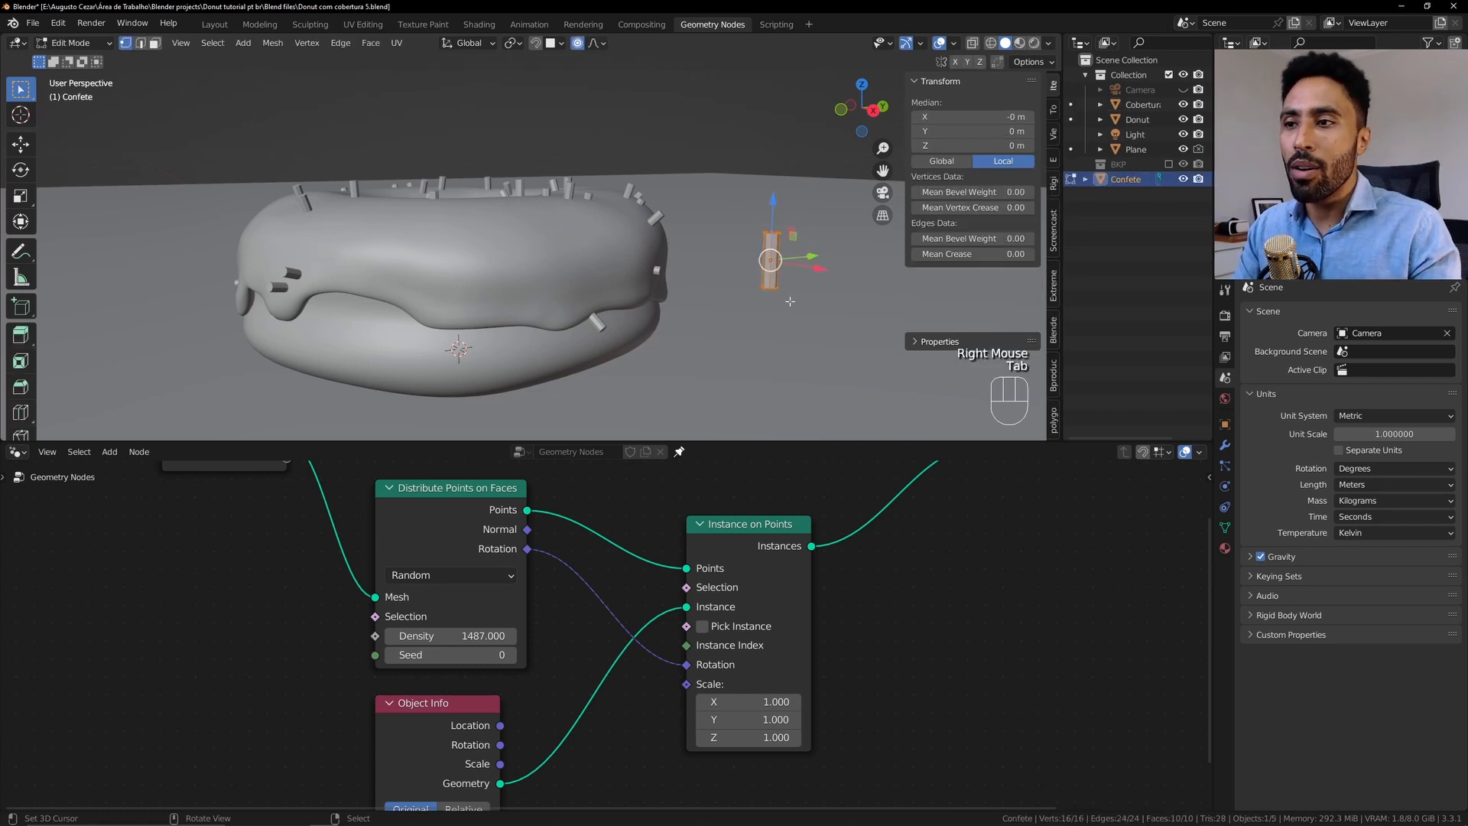
pyautogui.press('Tab')
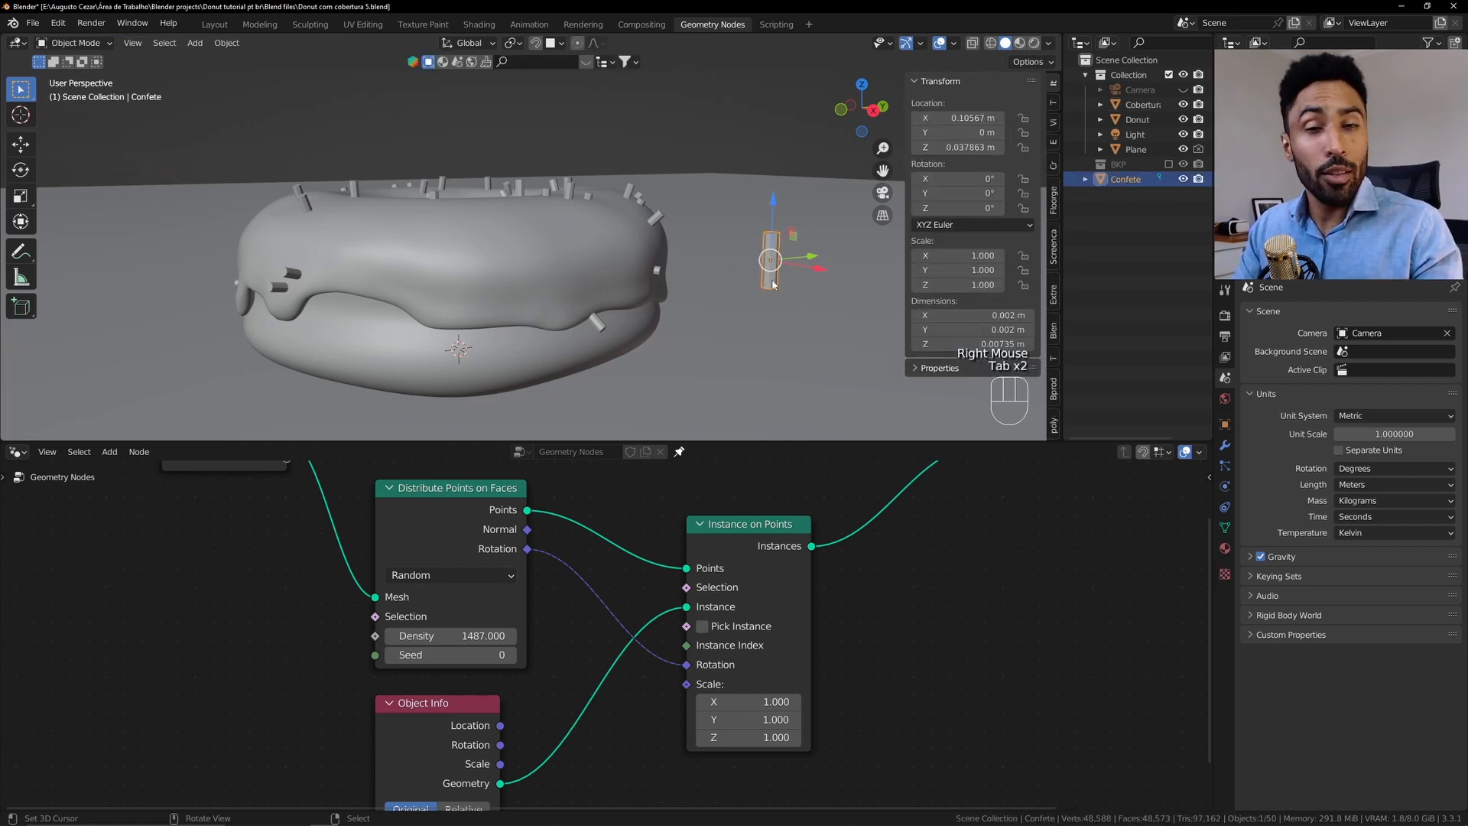
pyautogui.press('Tab')
pyautogui.press('r')
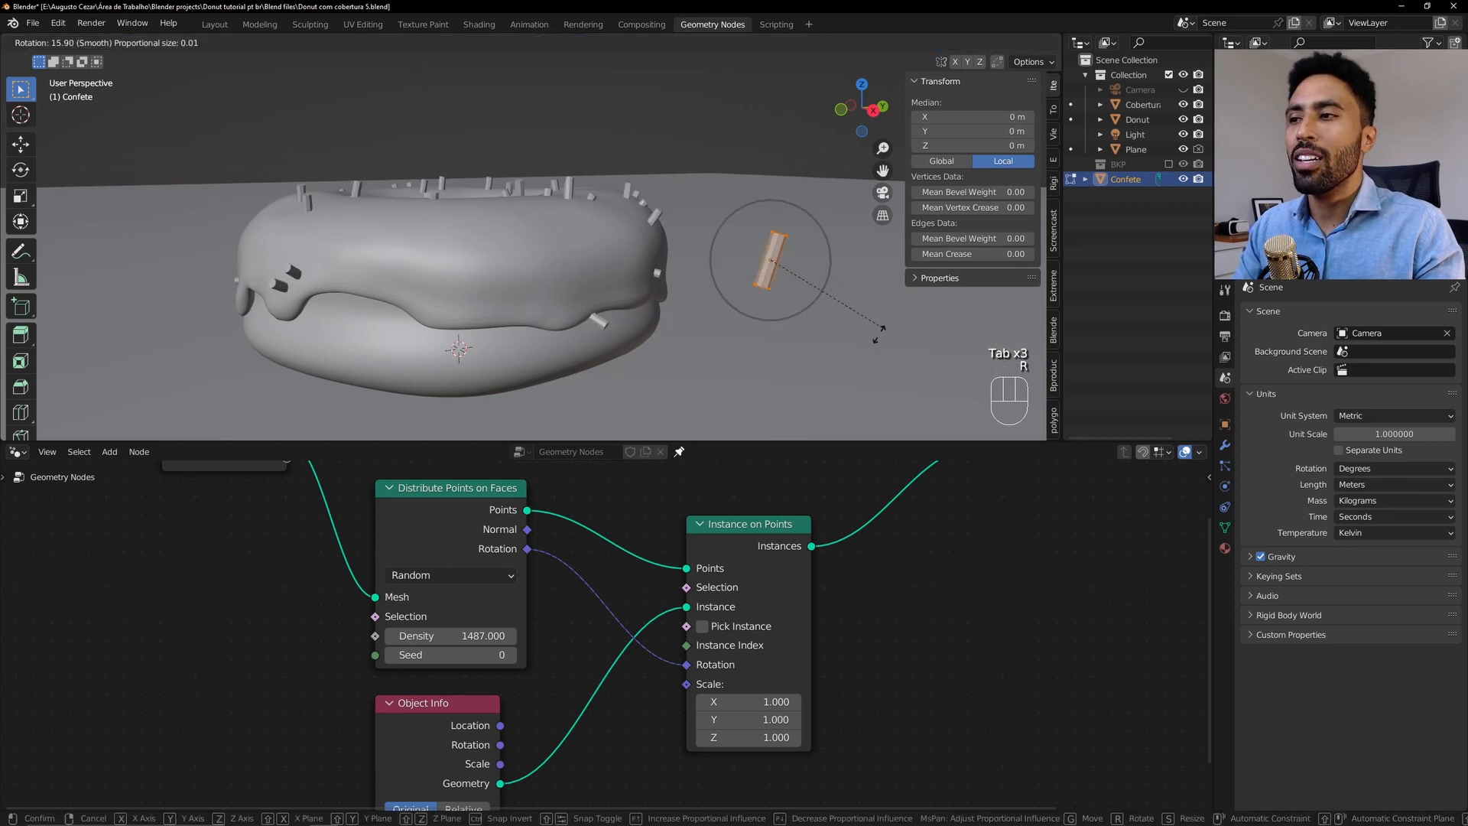
pyautogui.rightClick(829, 206)
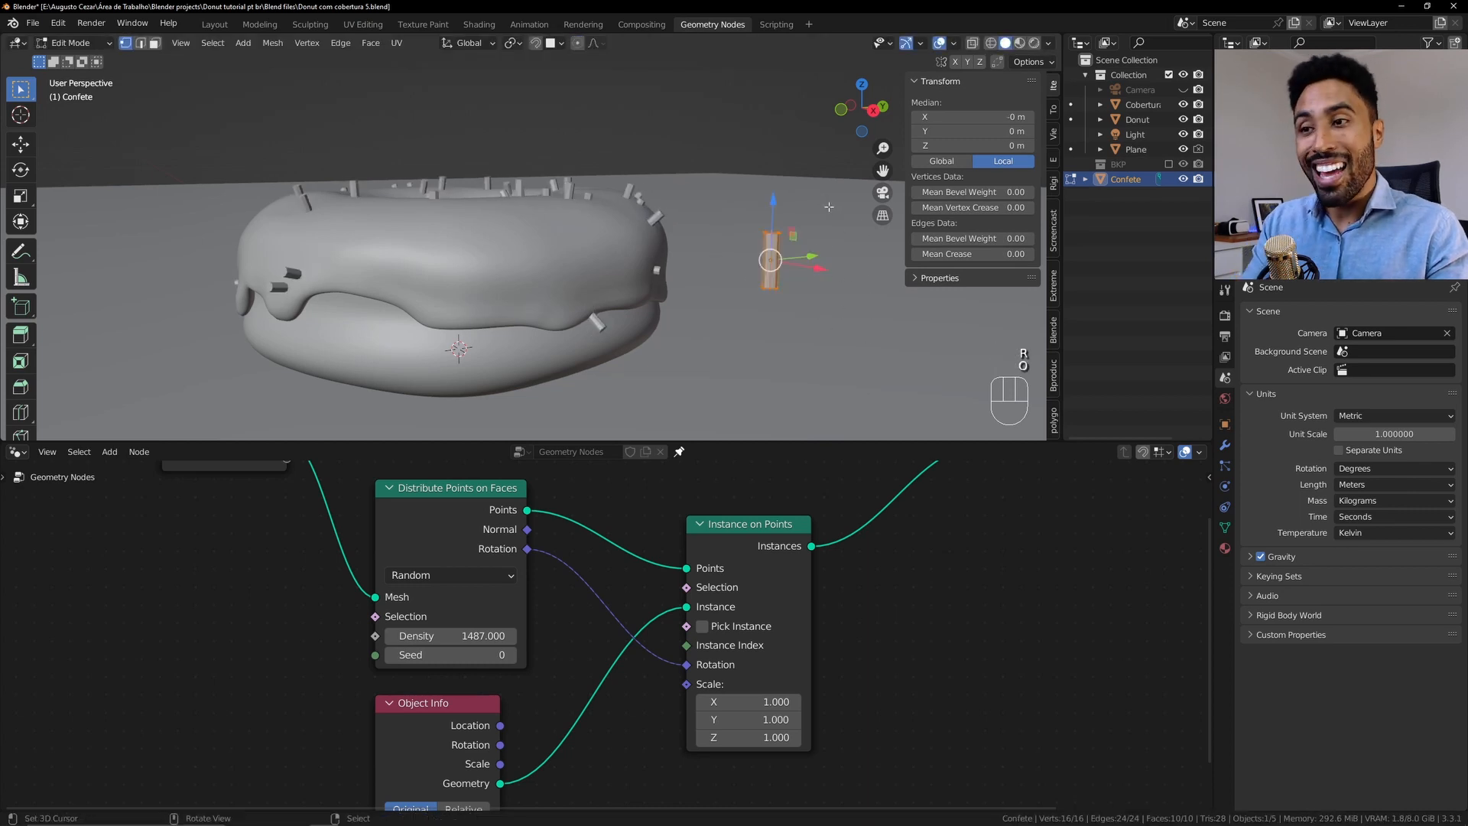
pyautogui.press('r')
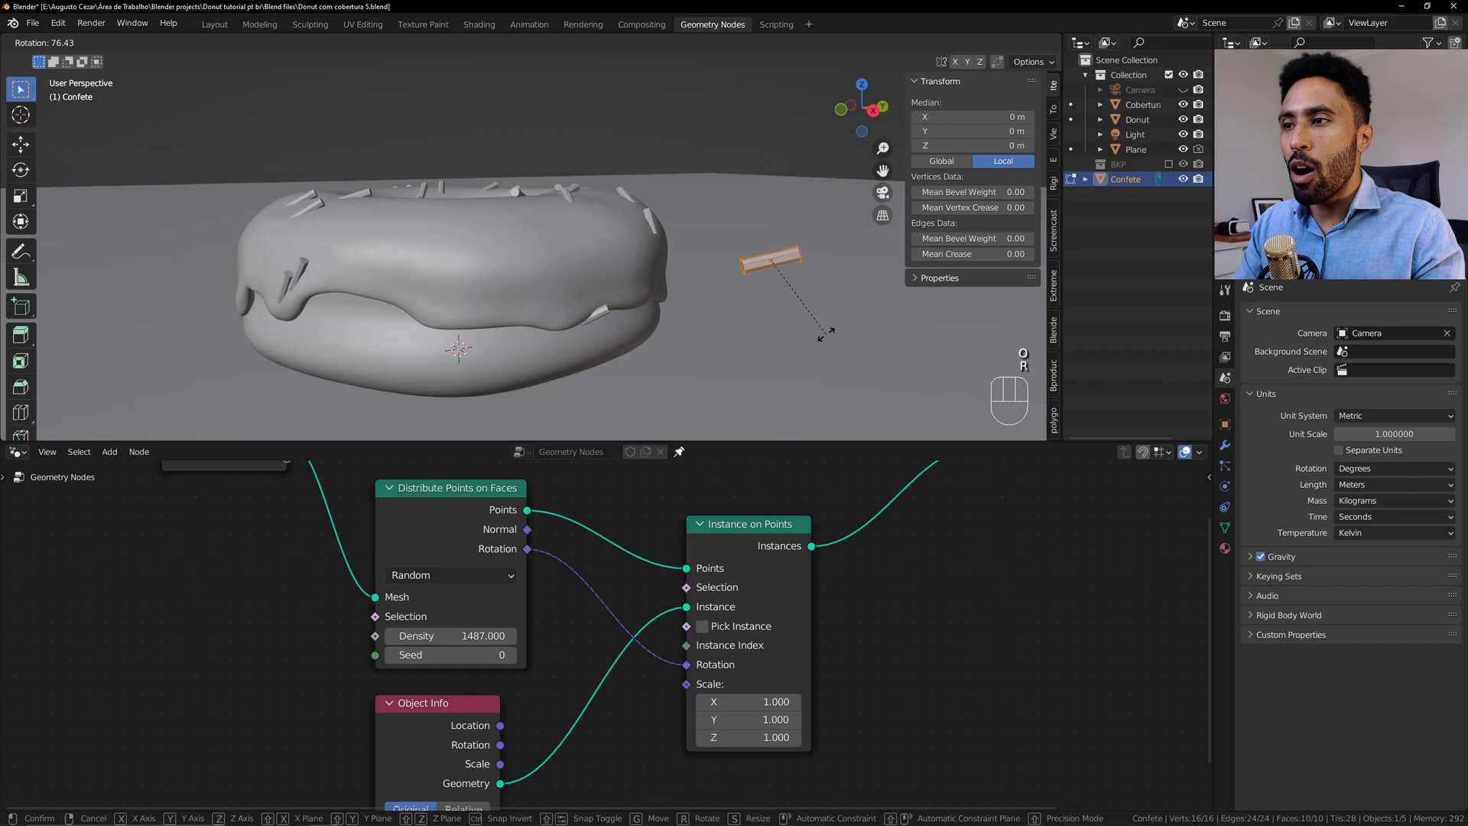
pyautogui.rightClick(817, 253)
pyautogui.press('Tab')
# Try rotating the Confete object 90° about the global X axis in Object Mode and applying its rotation, and undo both operations
pyautogui.moveTo(817, 243); pyautogui.dragTo(772, 267, button='middle')
pyautogui.scroll(-2, 805, 281)
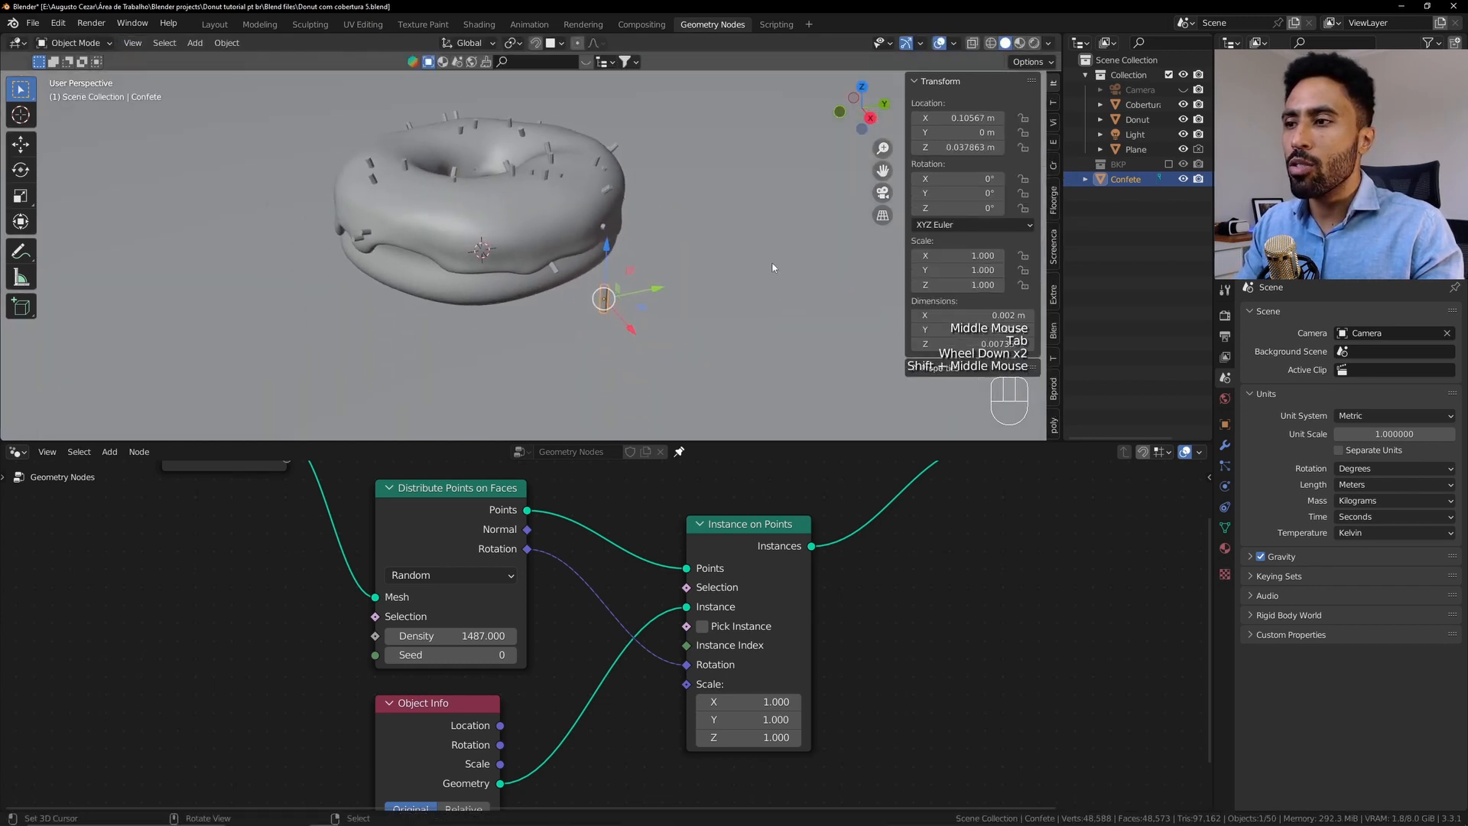
pyautogui.press('r')
pyautogui.press('x')
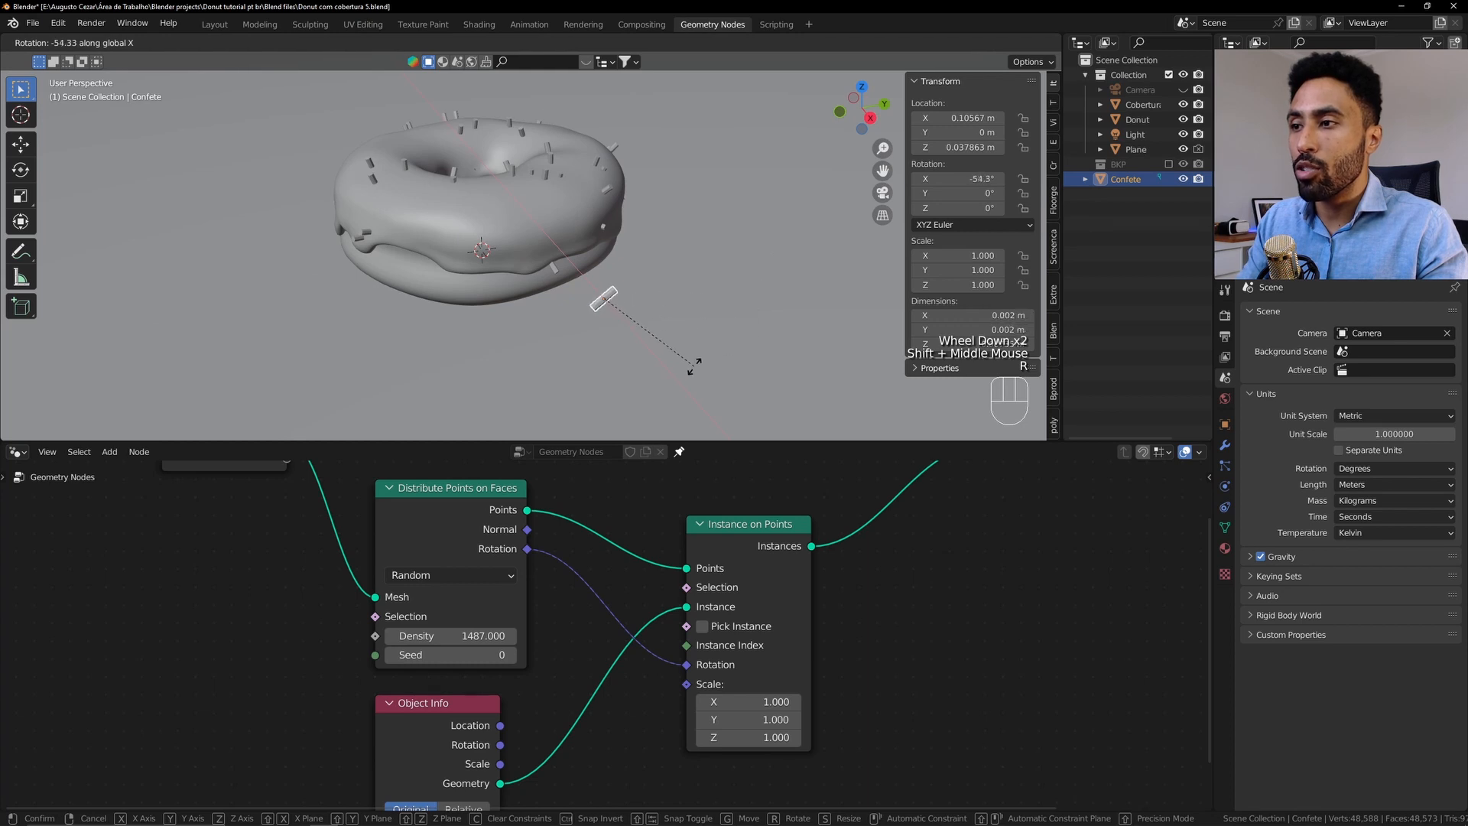
pyautogui.write('90')
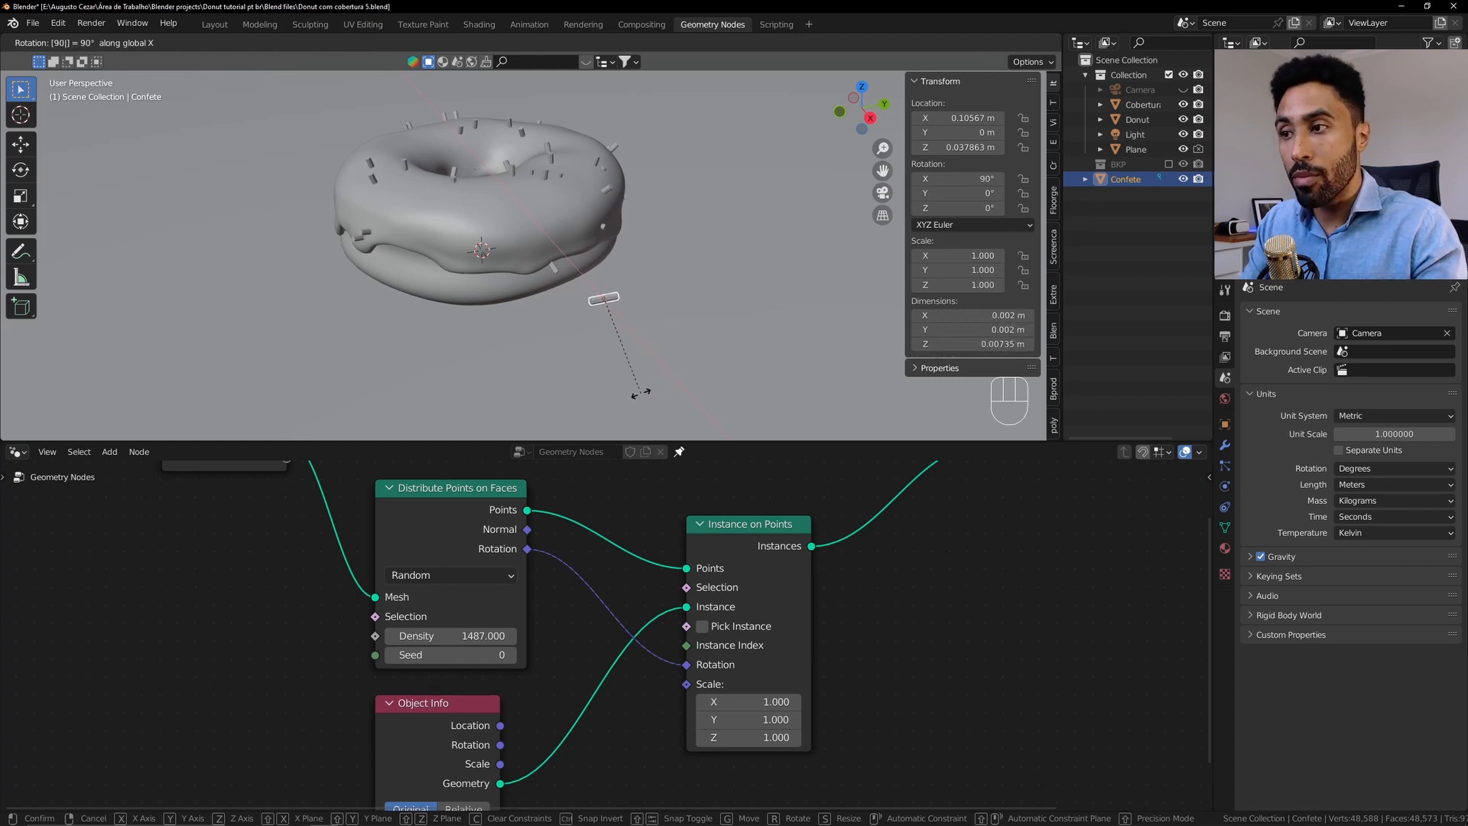
pyautogui.press('Return')
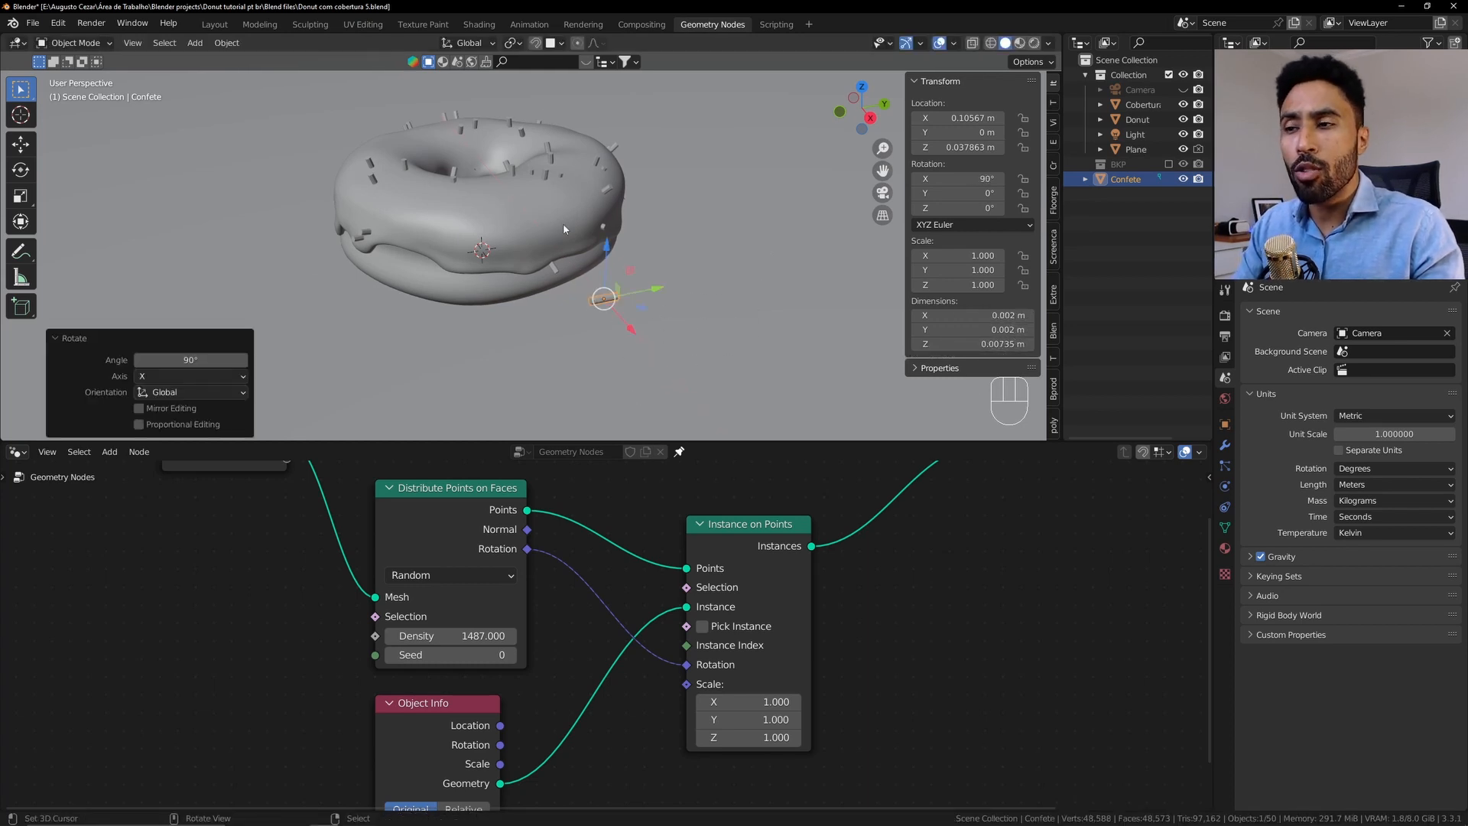
pyautogui.hotkey('ctrl', 'a')
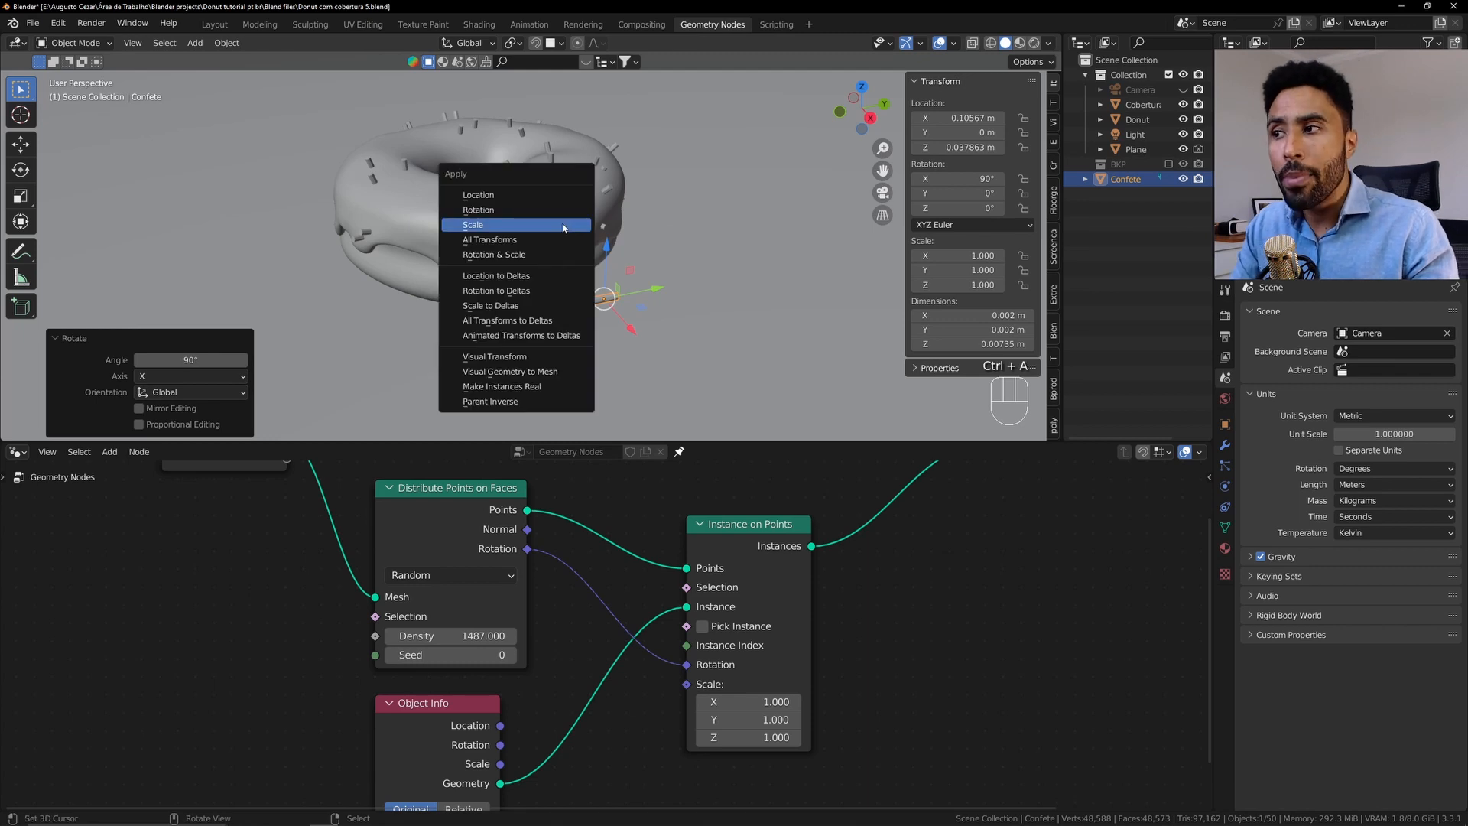
pyautogui.click(529, 213)
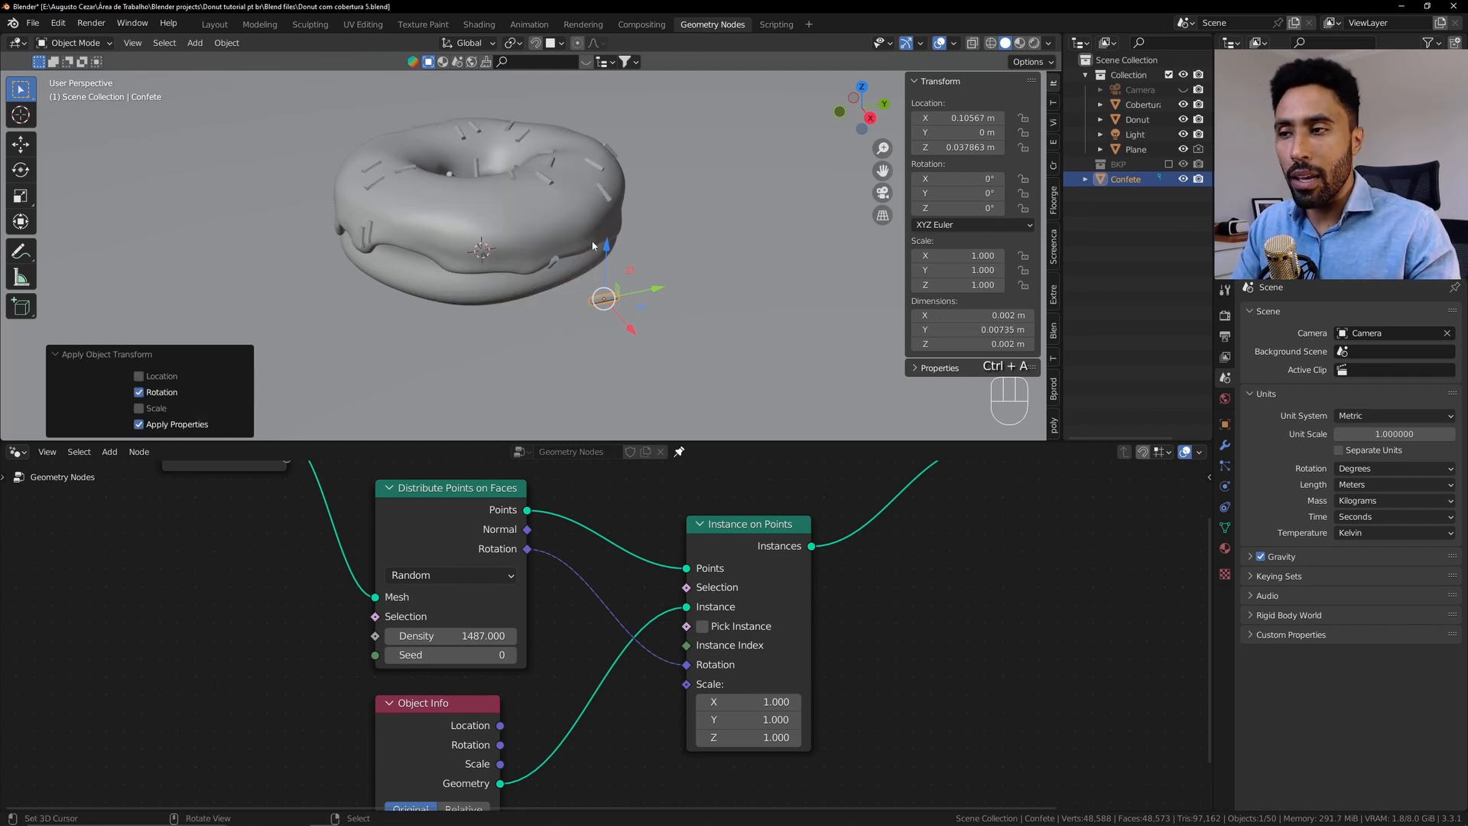
pyautogui.hotkey('ctrl', 'z')
pyautogui.hotkey('ctrl', 'z')
# Switch the Confete object to Edit Mode with its whole mesh selected
pyautogui.press('Tab')
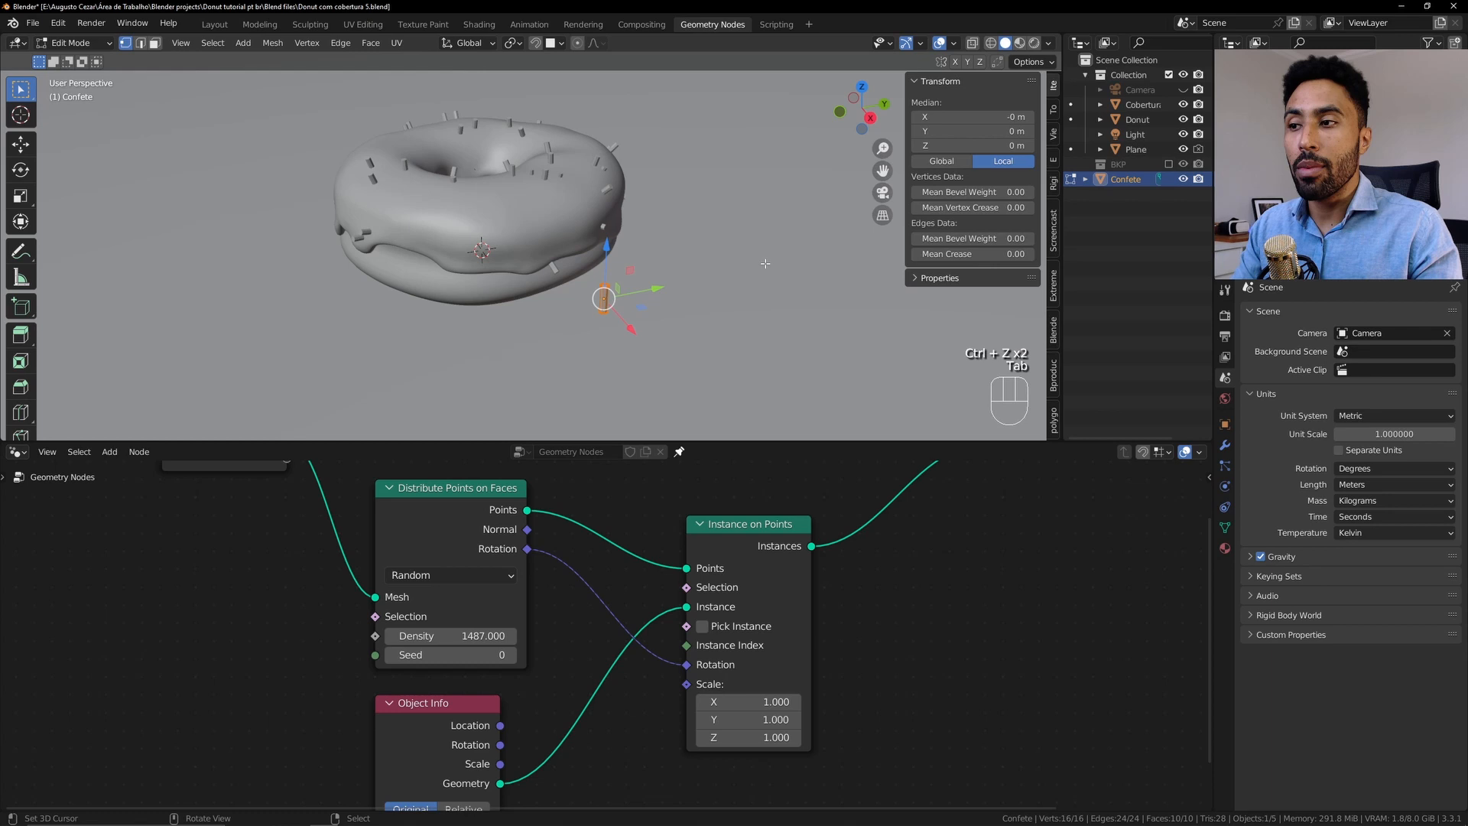
pyautogui.moveTo(751, 284); pyautogui.dragTo(757, 287, button='middle')
pyautogui.scroll(2, 757, 287)
pyautogui.press('r')
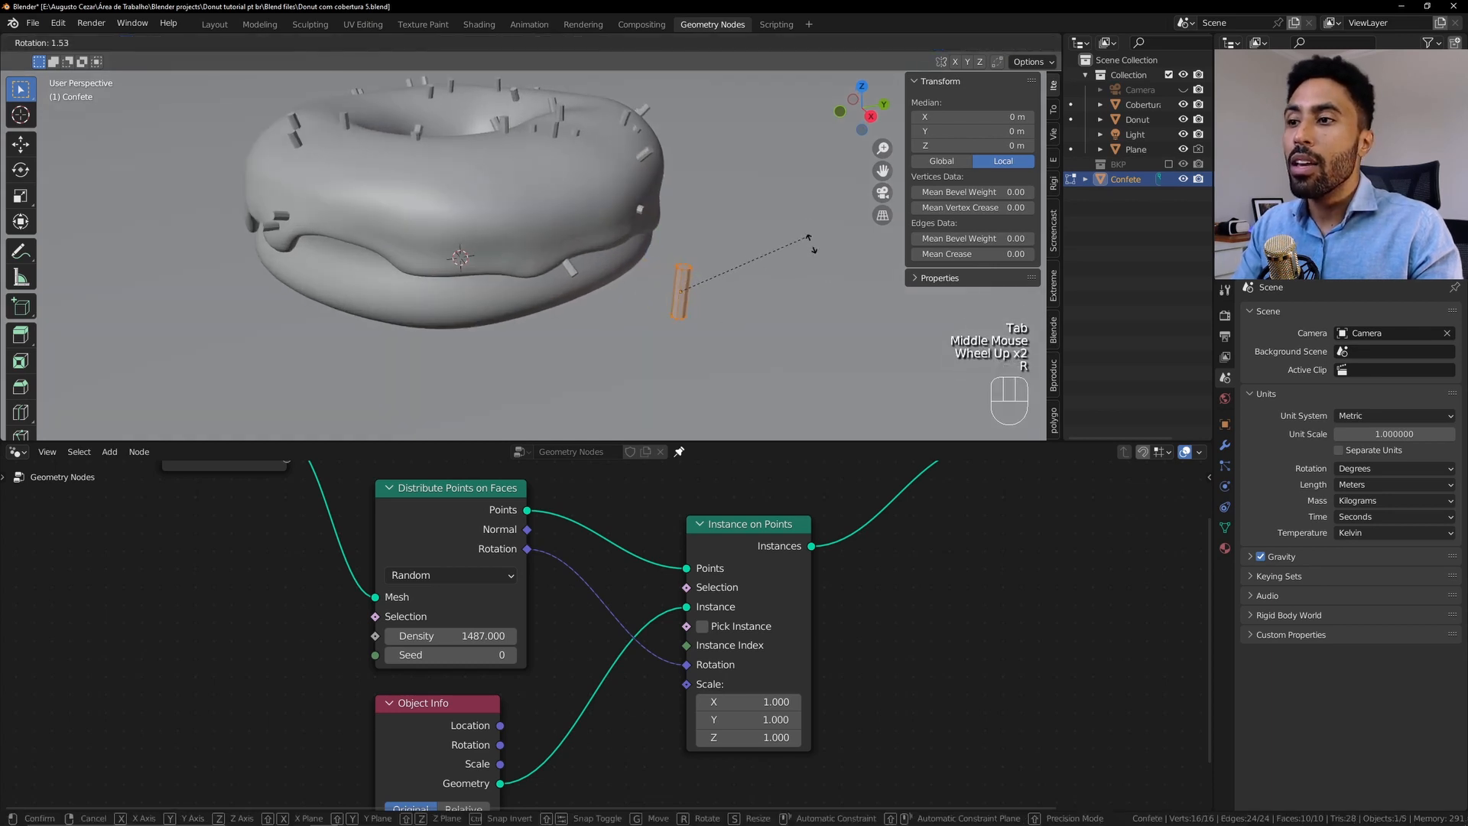
pyautogui.press('x')
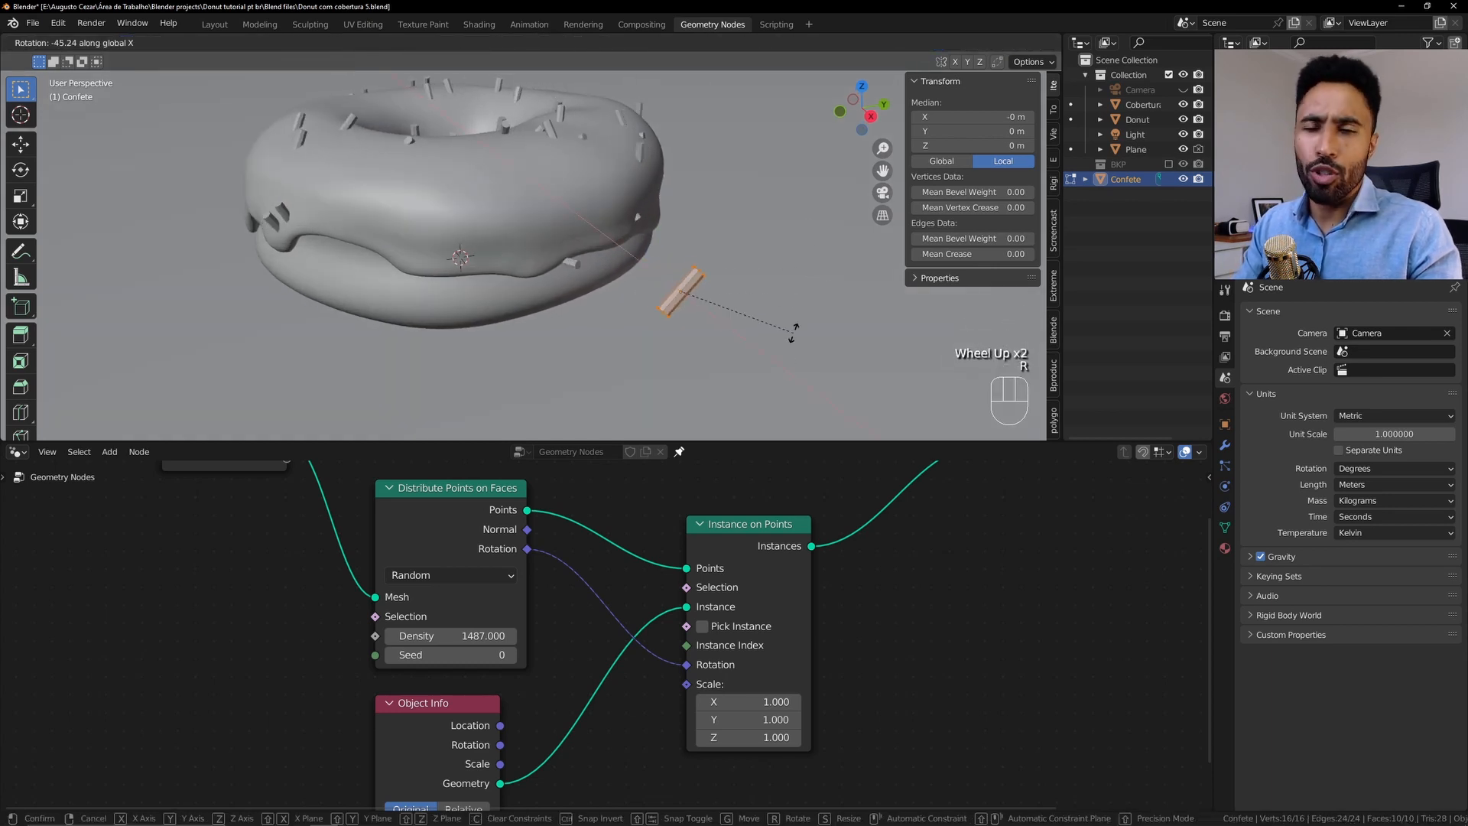
pyautogui.write('90')
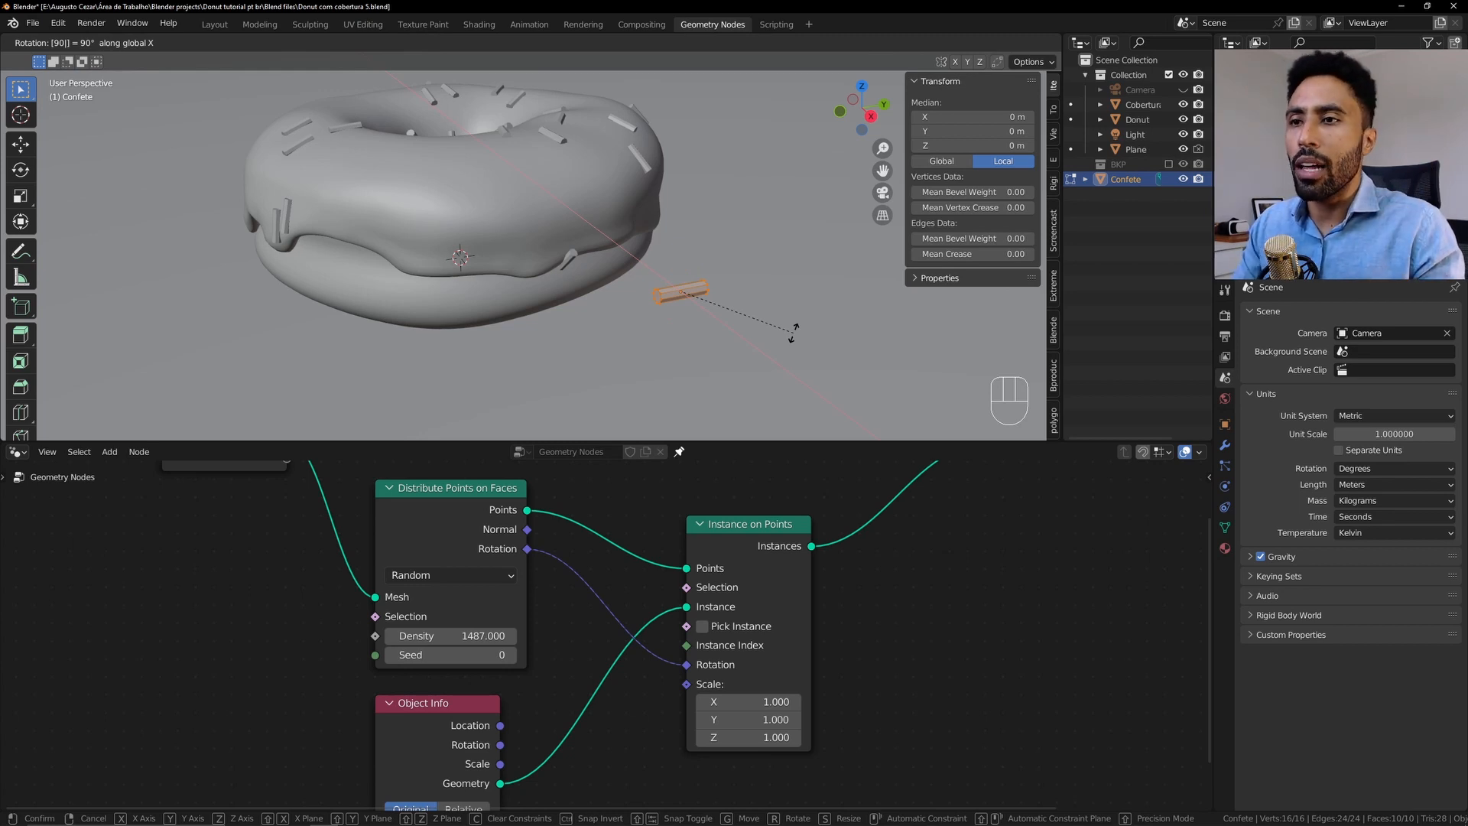
pyautogui.press('Escape')
# Rotate the Confete's whole mesh by -90° about the global X axis in Edit Mode and return to Object Mode
pyautogui.press('r')
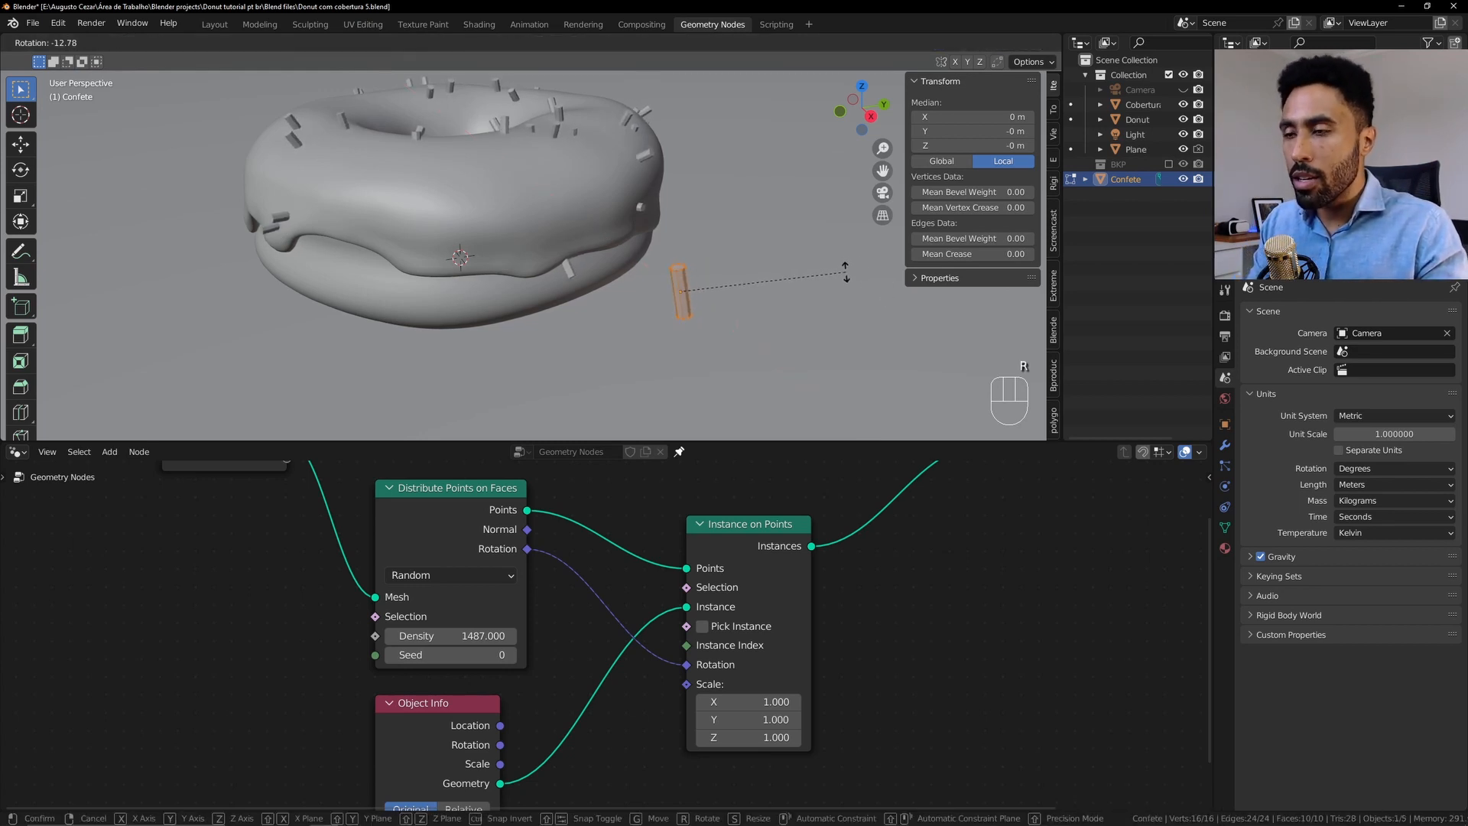
pyautogui.press('x')
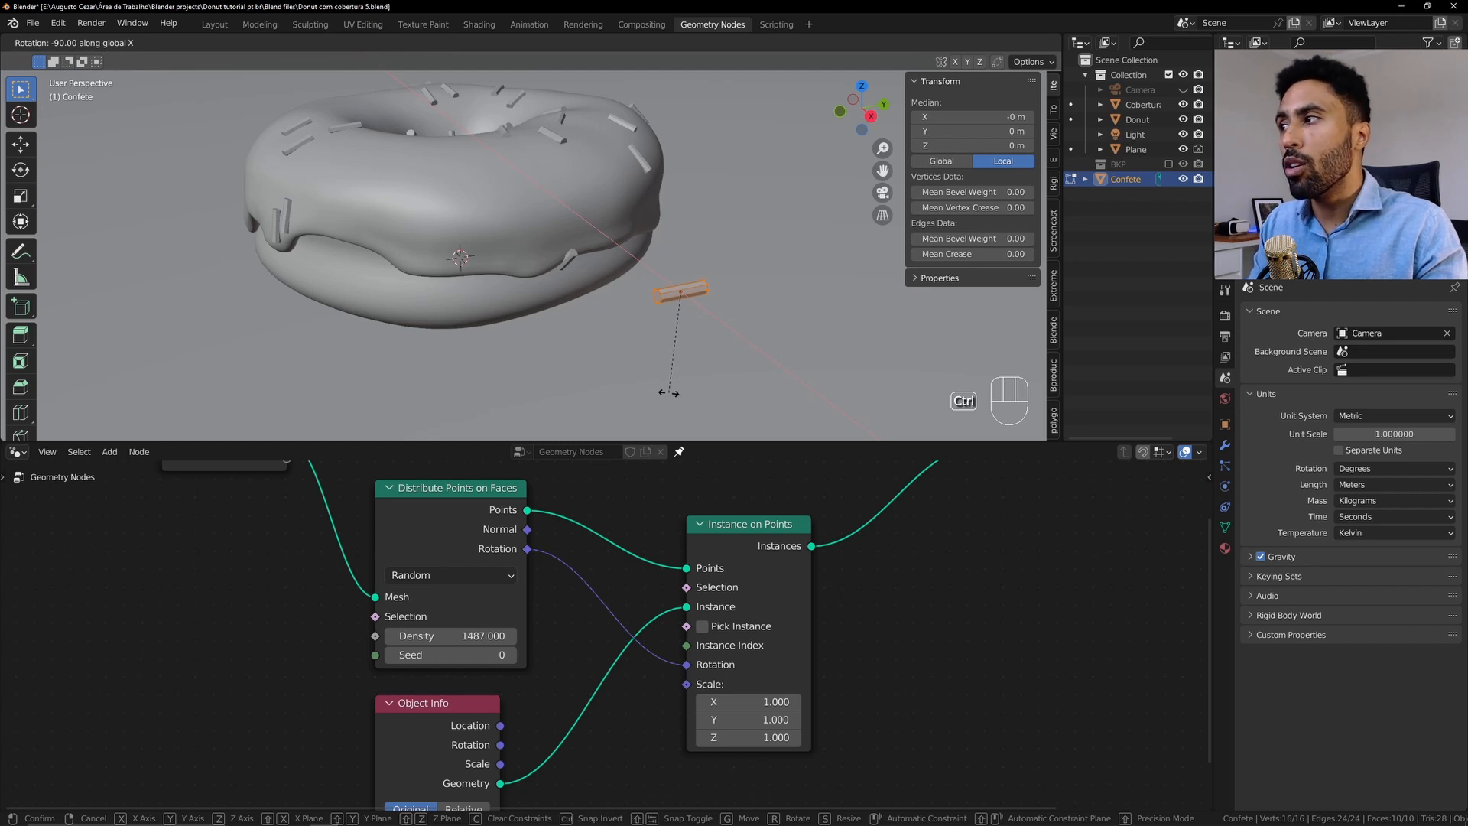
pyautogui.click(668, 392)
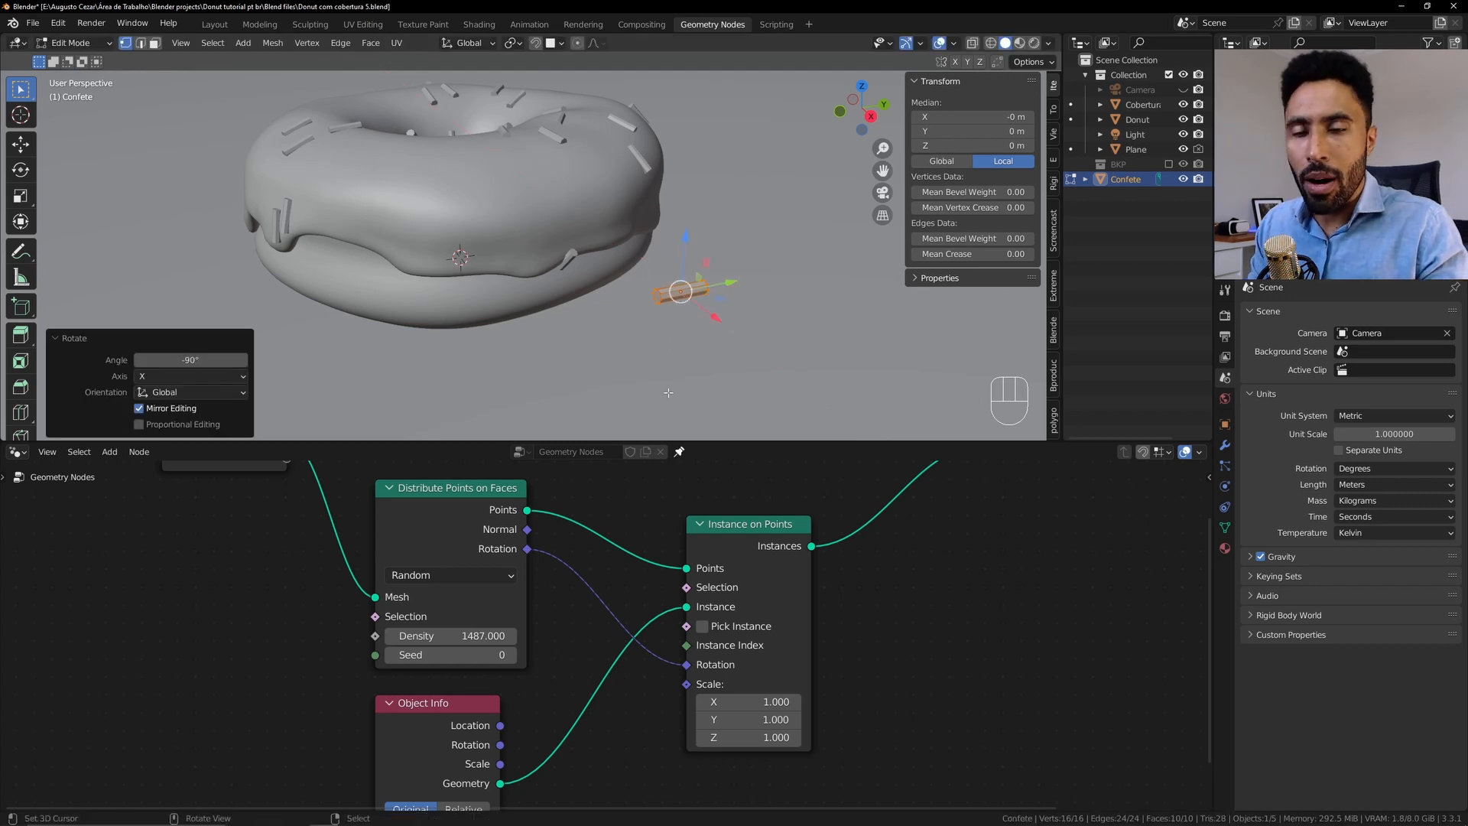
pyautogui.press('Tab')
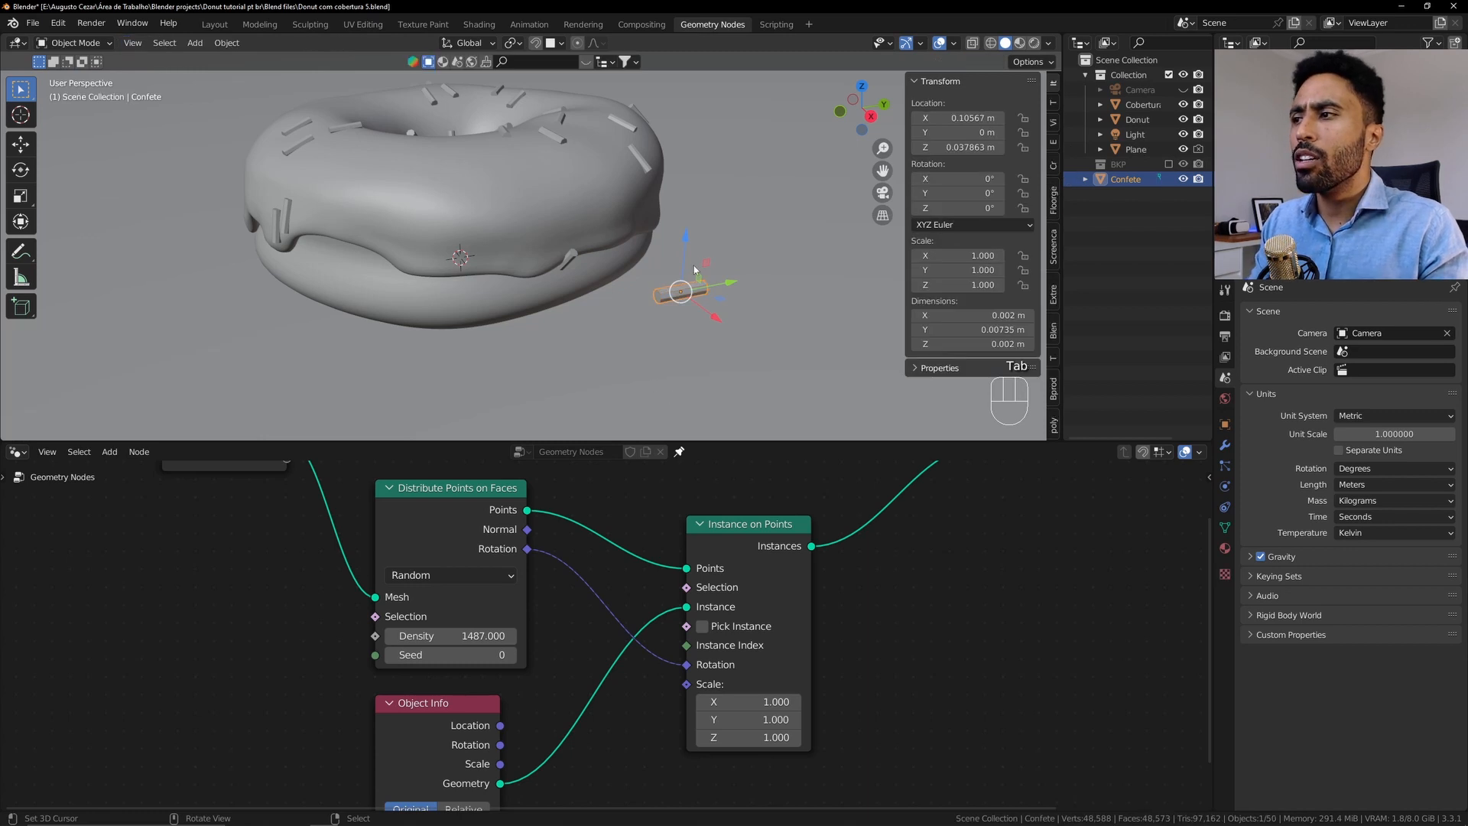
# Try raising the Distribute Points on Faces density to about 5205 and about 5344, and reset it to its default
pyautogui.moveTo(694, 269); pyautogui.dragTo(717, 278, button='middle')
pyautogui.scroll(1, 688, 275)
pyautogui.scroll(-1, 650, 268)
pyautogui.scroll(2, 581, 260)
pyautogui.moveTo(562, 258); pyautogui.dragTo(655, 246, button='middle')
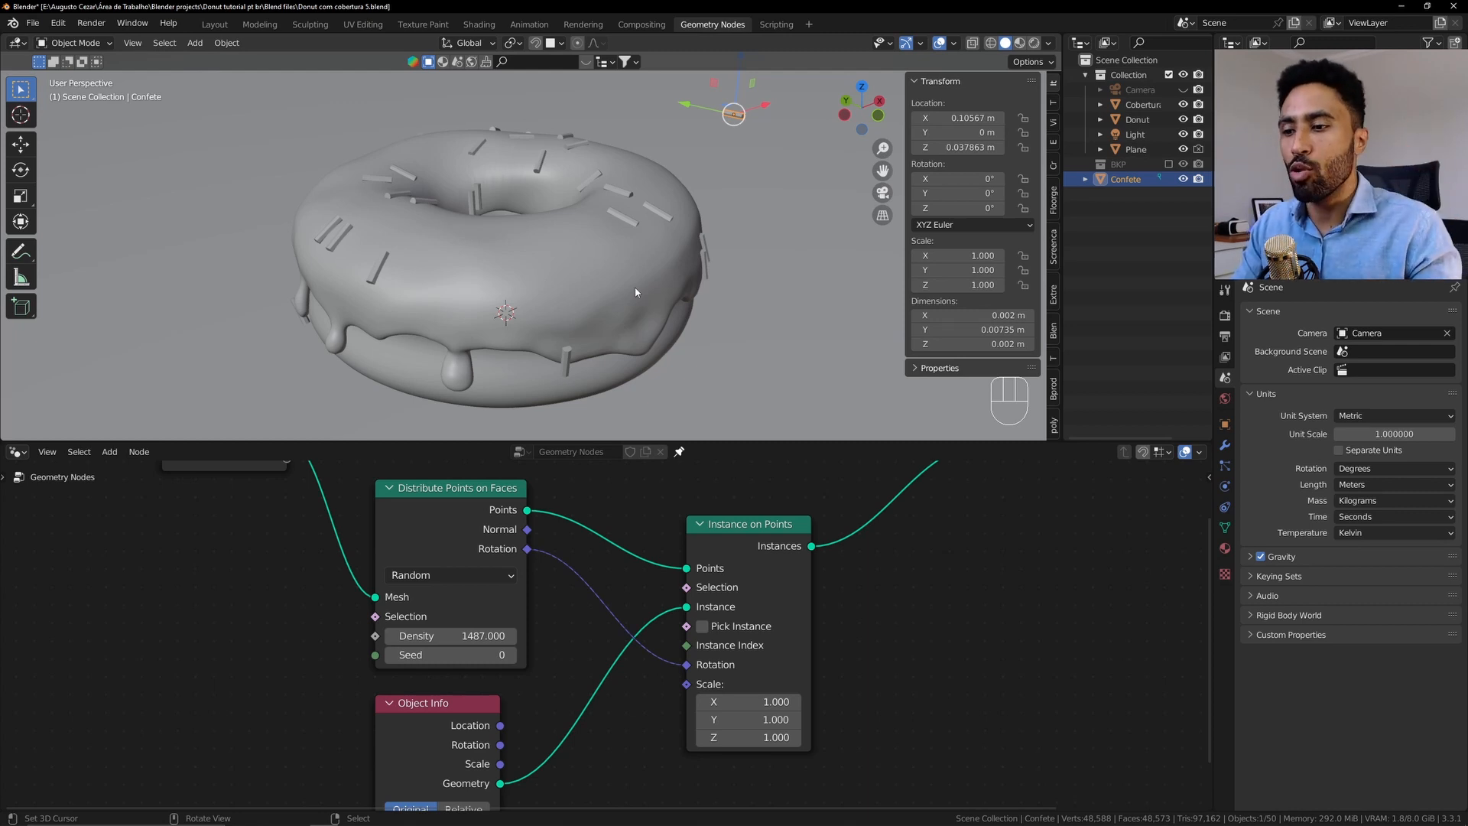
pyautogui.moveTo(438, 651); pyautogui.dragTo(482, 643, button='middle')
pyautogui.moveTo(483, 627); pyautogui.dragTo(612, 628)
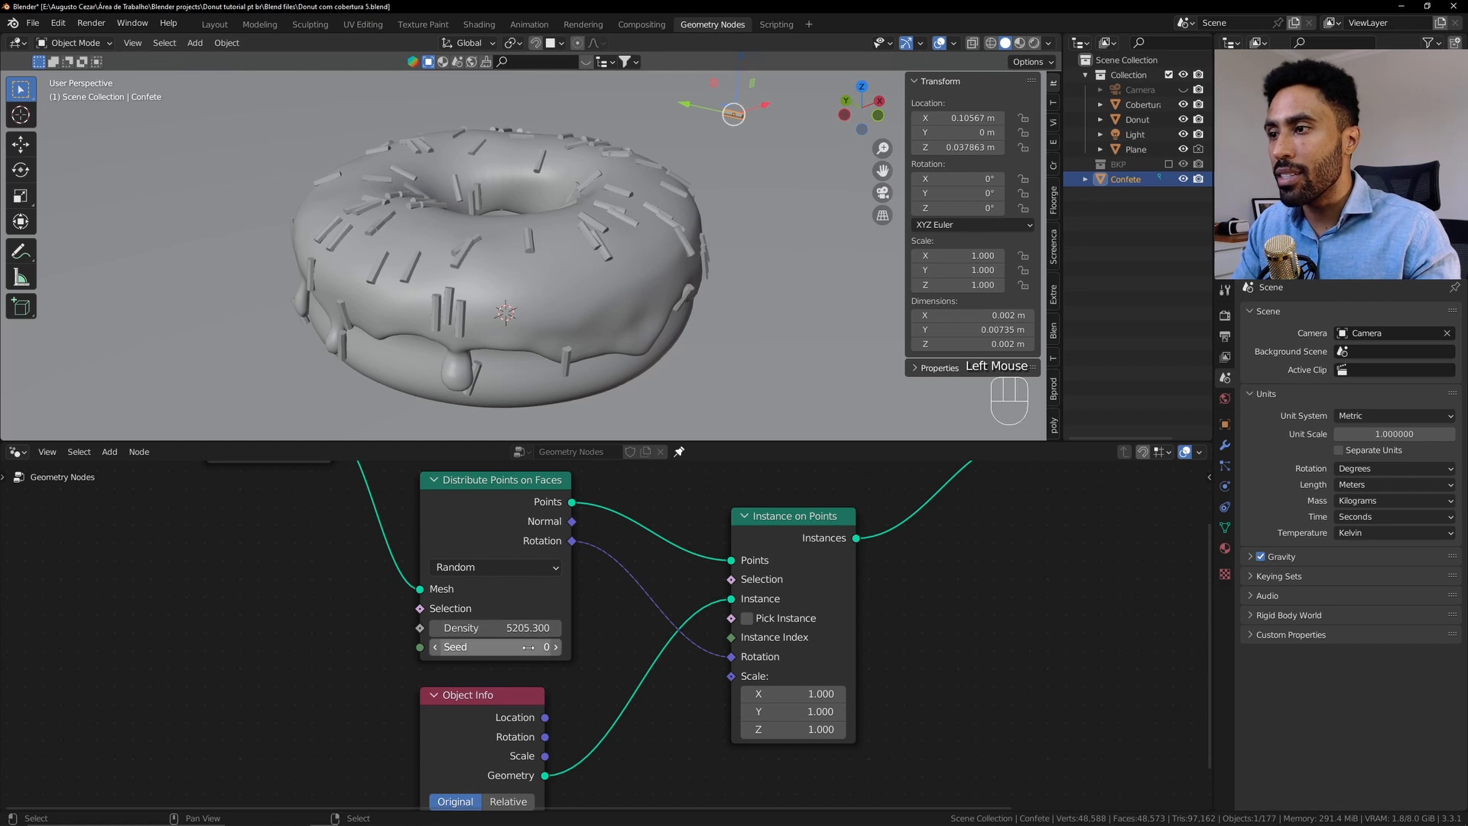
pyautogui.click(476, 607)
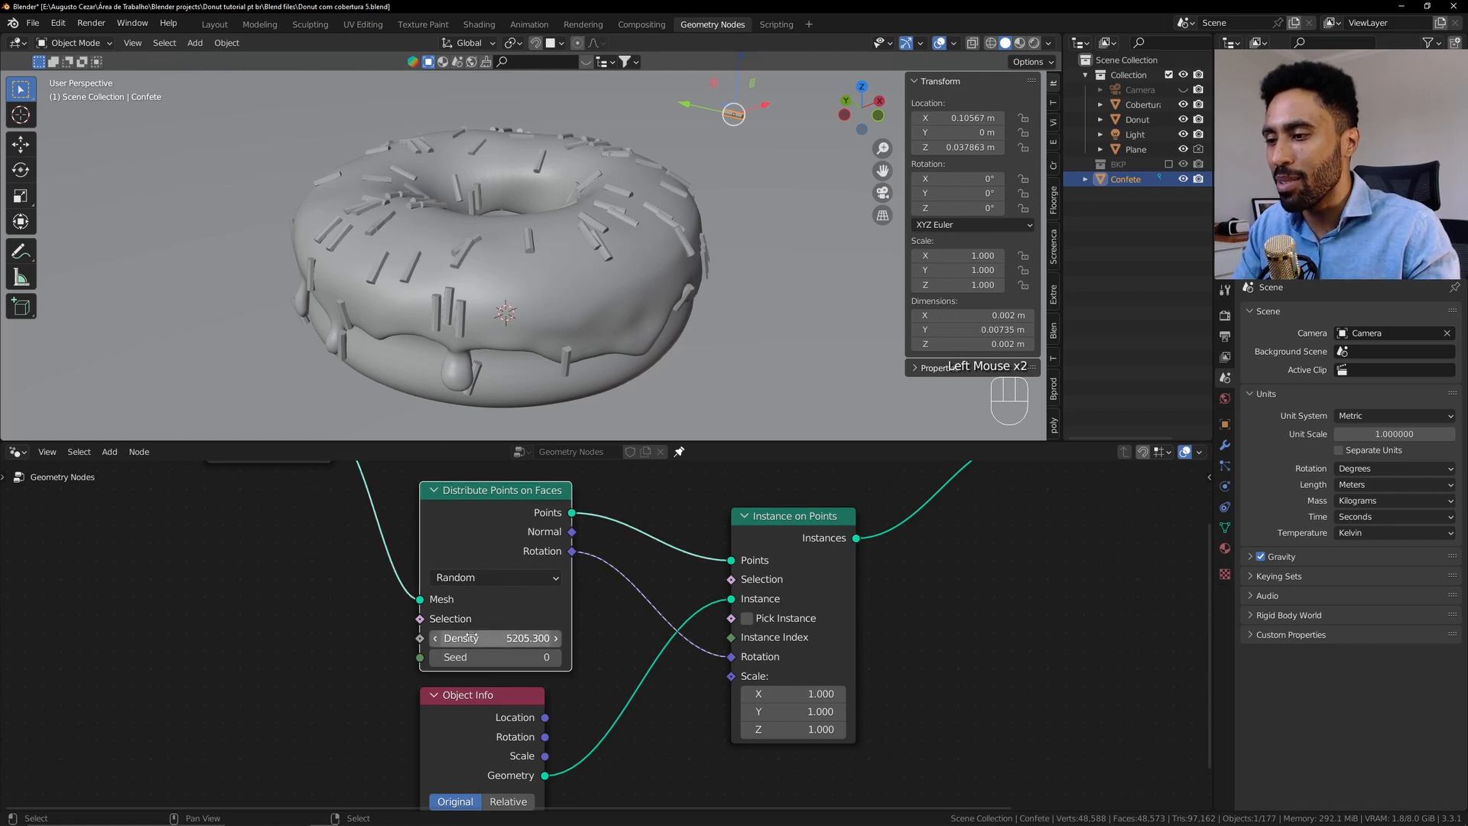
pyautogui.moveTo(491, 500); pyautogui.dragTo(491, 500)
pyautogui.moveTo(480, 627)
pyautogui.mouseDown()
pyautogui.moveTo(493, 627)
pyautogui.moveTo(480, 627)
pyautogui.mouseUp()
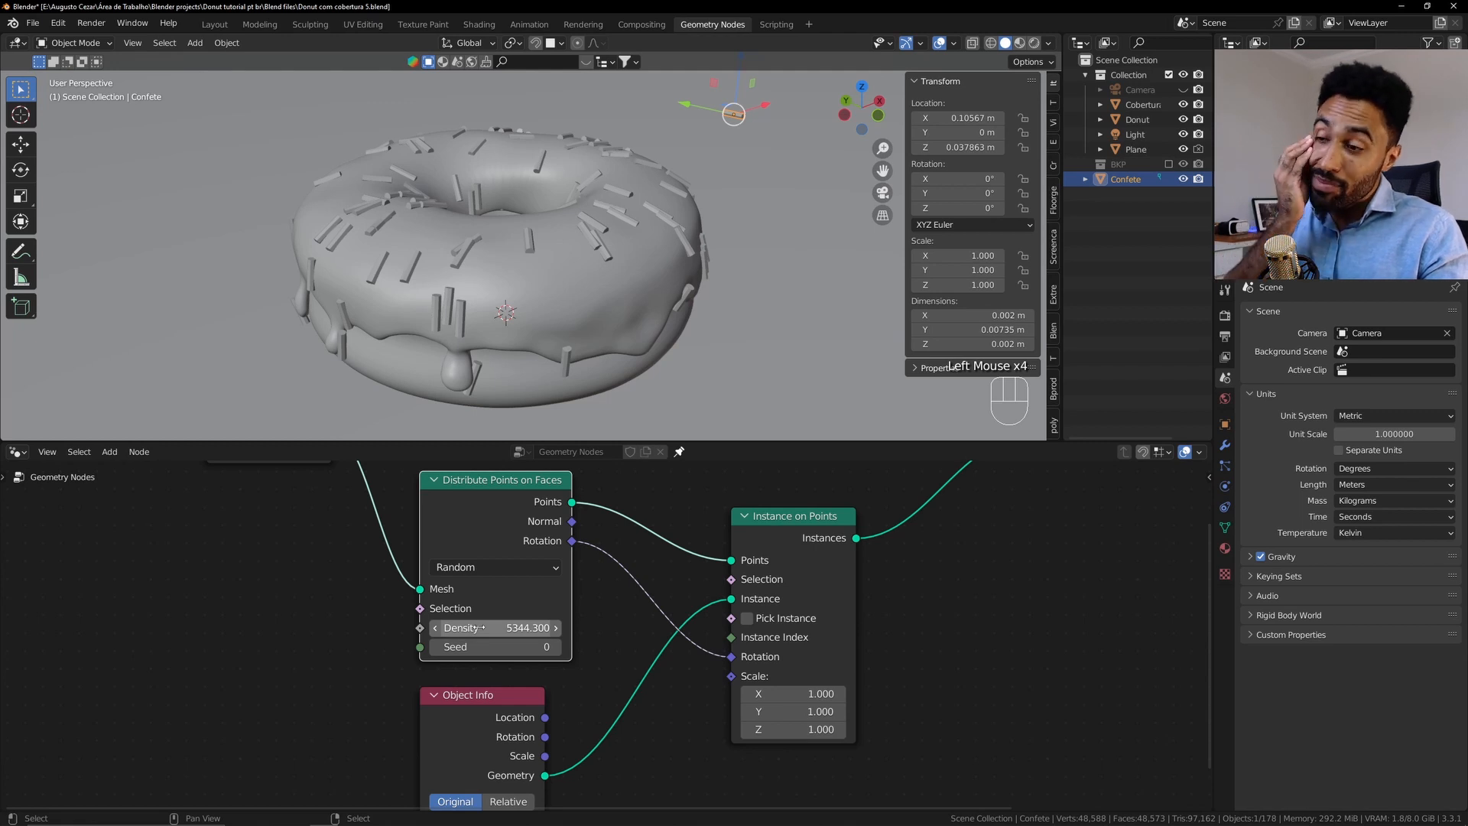
pyautogui.press('BackSpace')
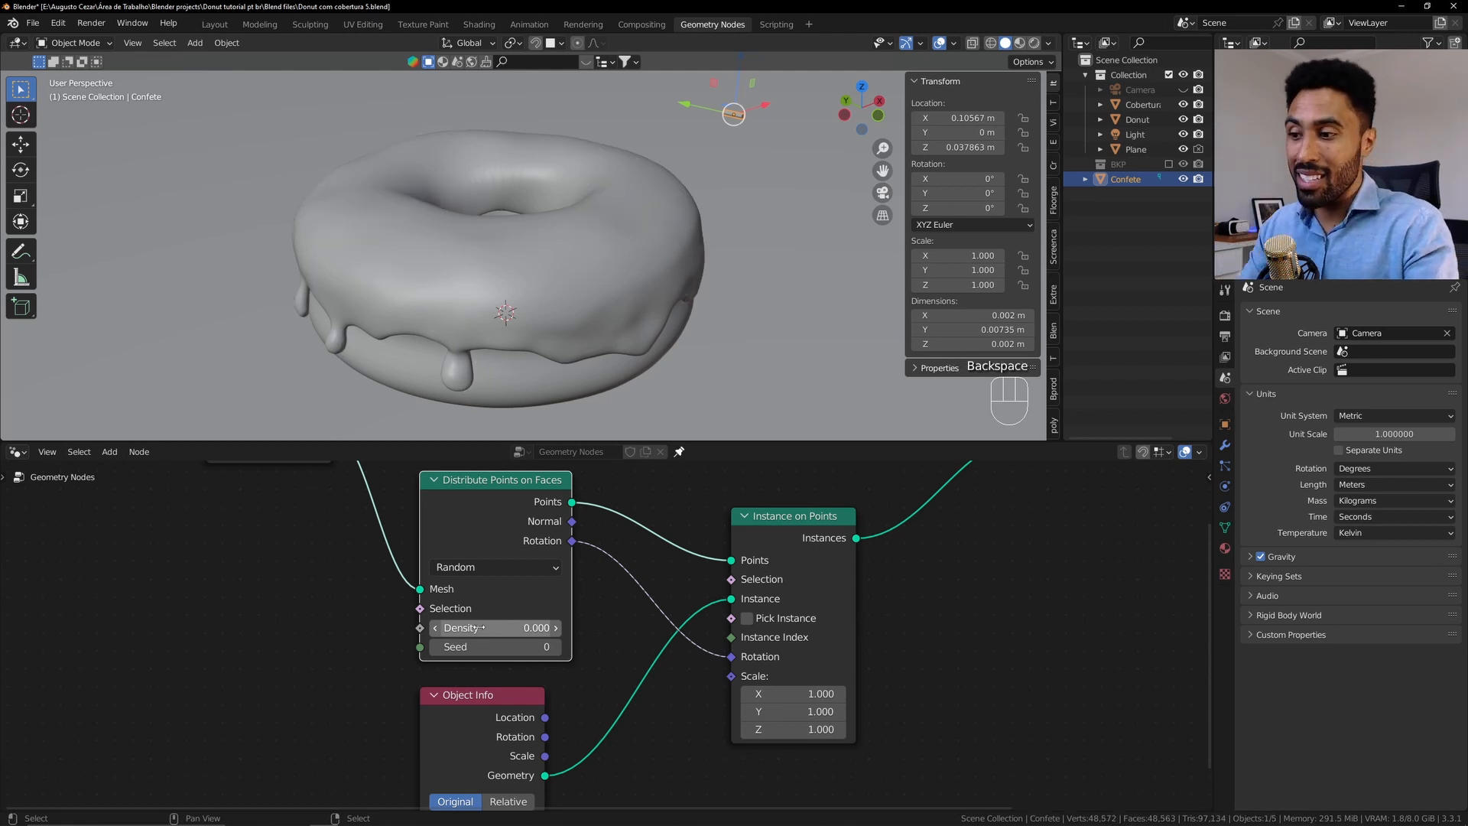
# Set the Density of the Distribute Points on Faces node to 50000
pyautogui.moveTo(480, 627); pyautogui.dragTo(485, 626)
pyautogui.click(481, 626)
pyautogui.write('5')
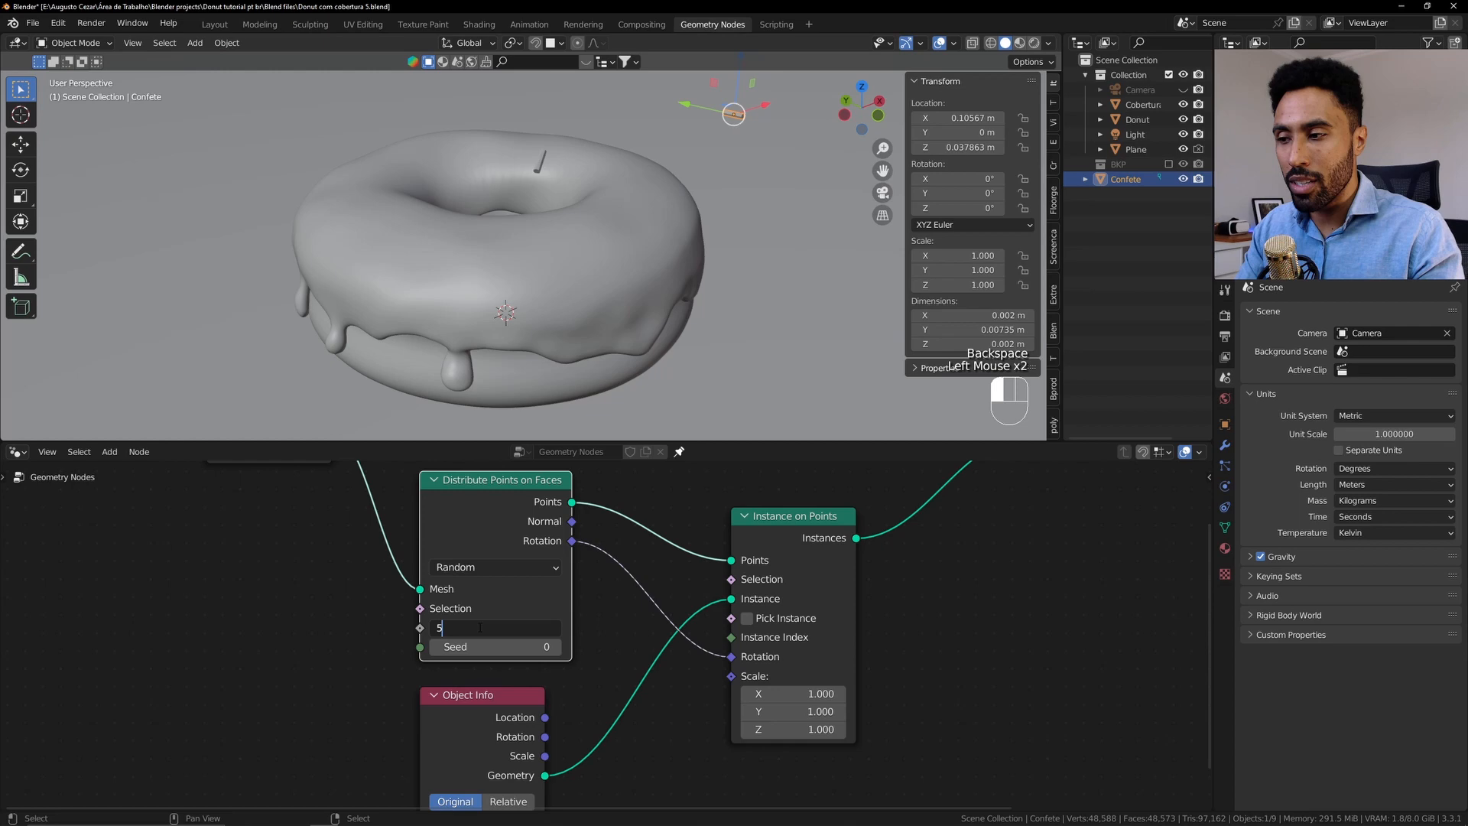
pyautogui.write('0000')
pyautogui.press('Return')
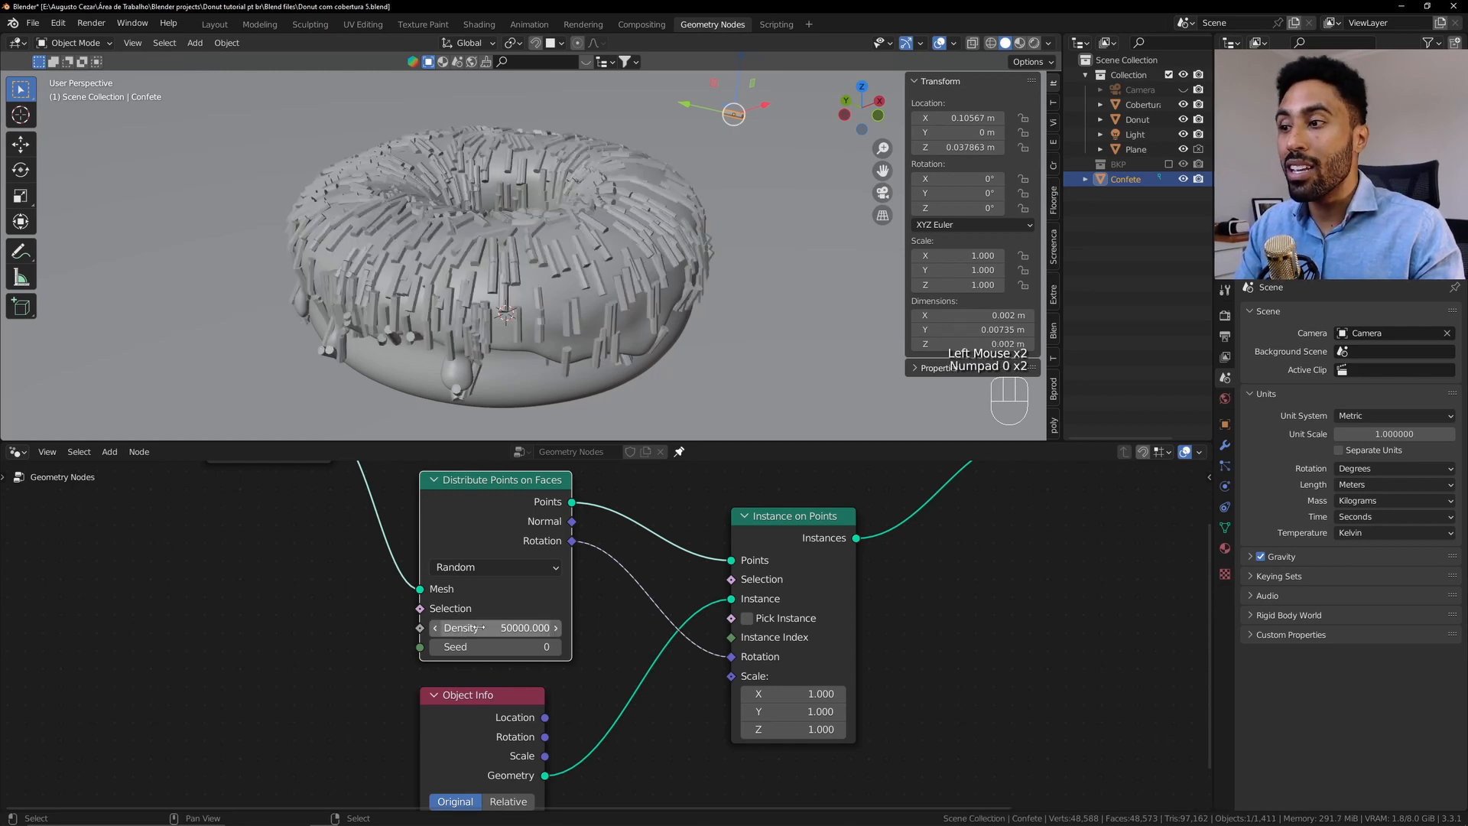
pyautogui.moveTo(565, 290)
pyautogui.mouseDown(button='middle')
pyautogui.moveTo(573, 260)
pyautogui.moveTo(585, 302)
pyautogui.mouseUp(button='middle')
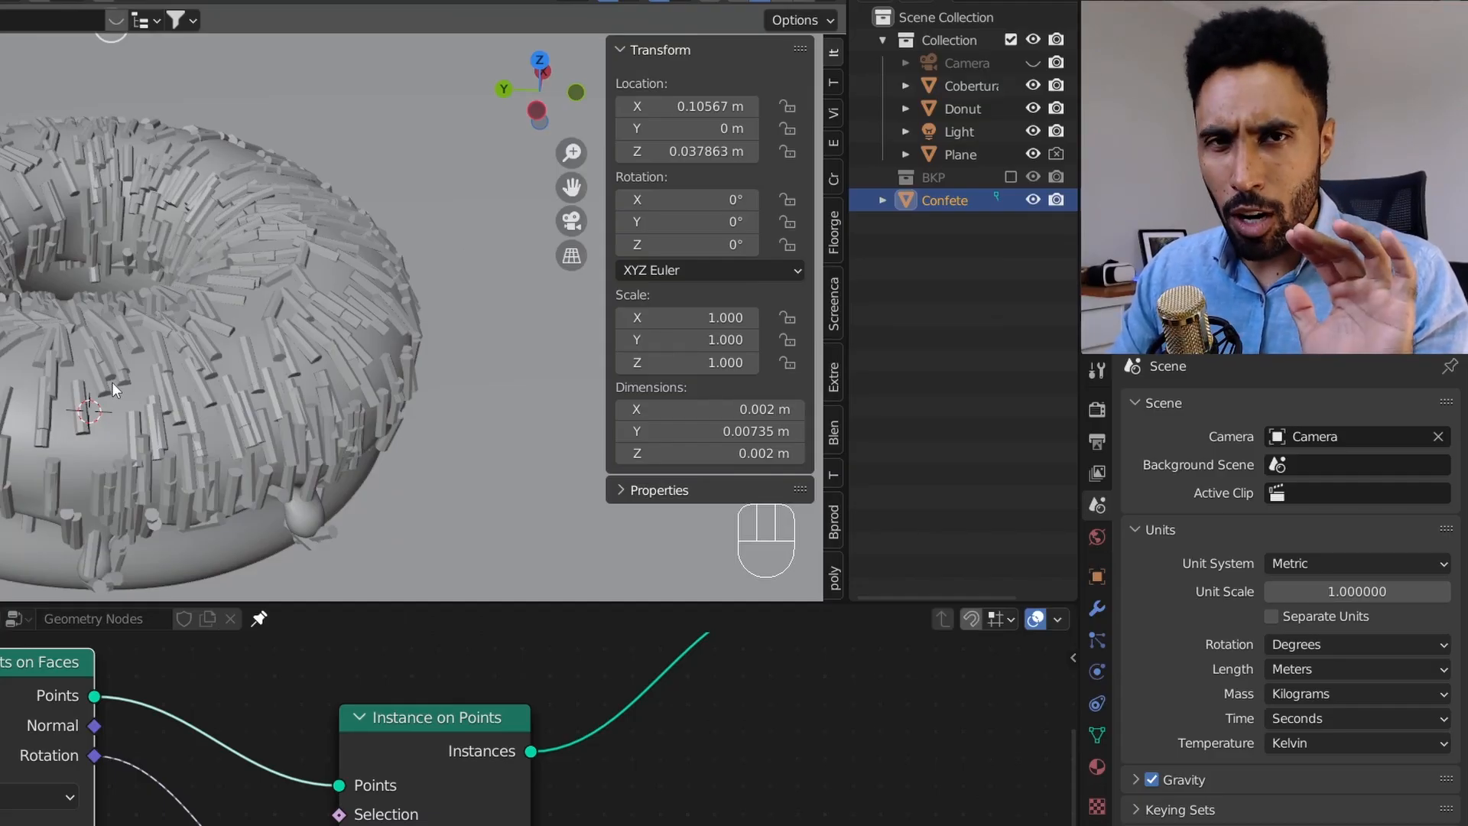
pyautogui.scroll(-4, 224, 825)
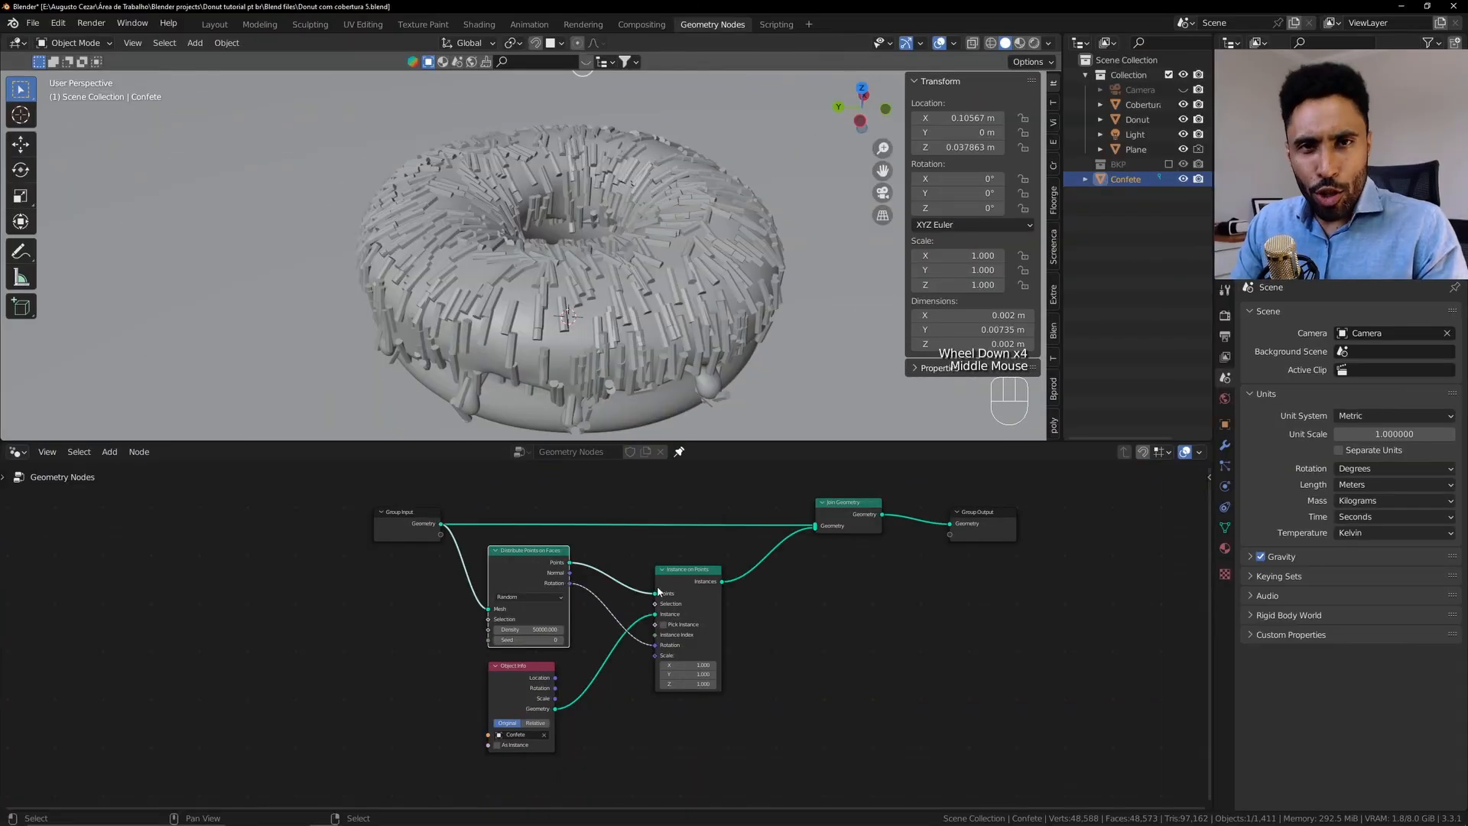
pyautogui.scroll(-1, 611, 581)
pyautogui.scroll(2, 551, 570)
pyautogui.rightClick(520, 566)
pyautogui.press('g')
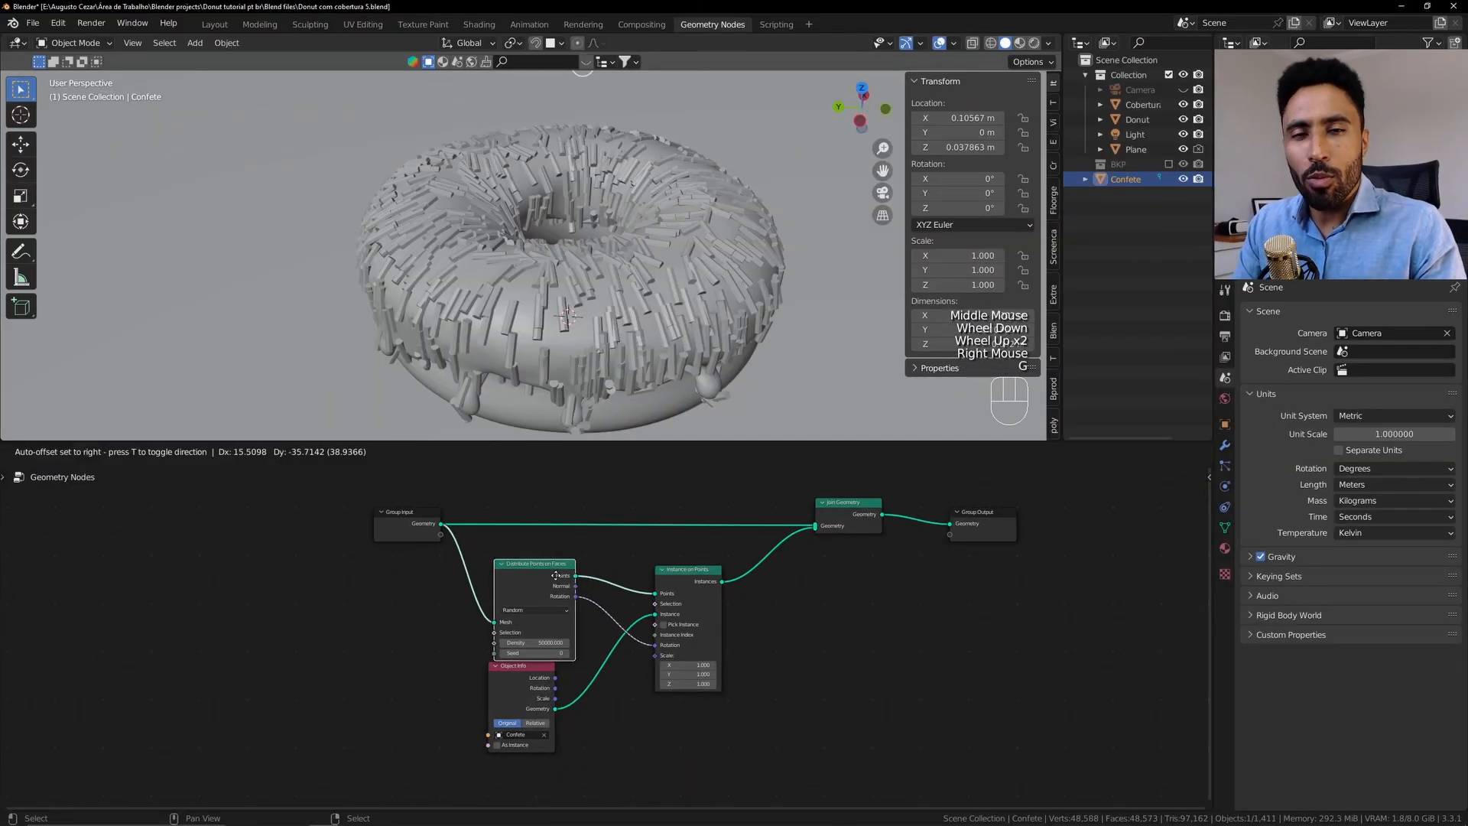
pyautogui.rightClick(574, 584)
pyautogui.scroll(2, 582, 581)
pyautogui.rightClick(706, 567)
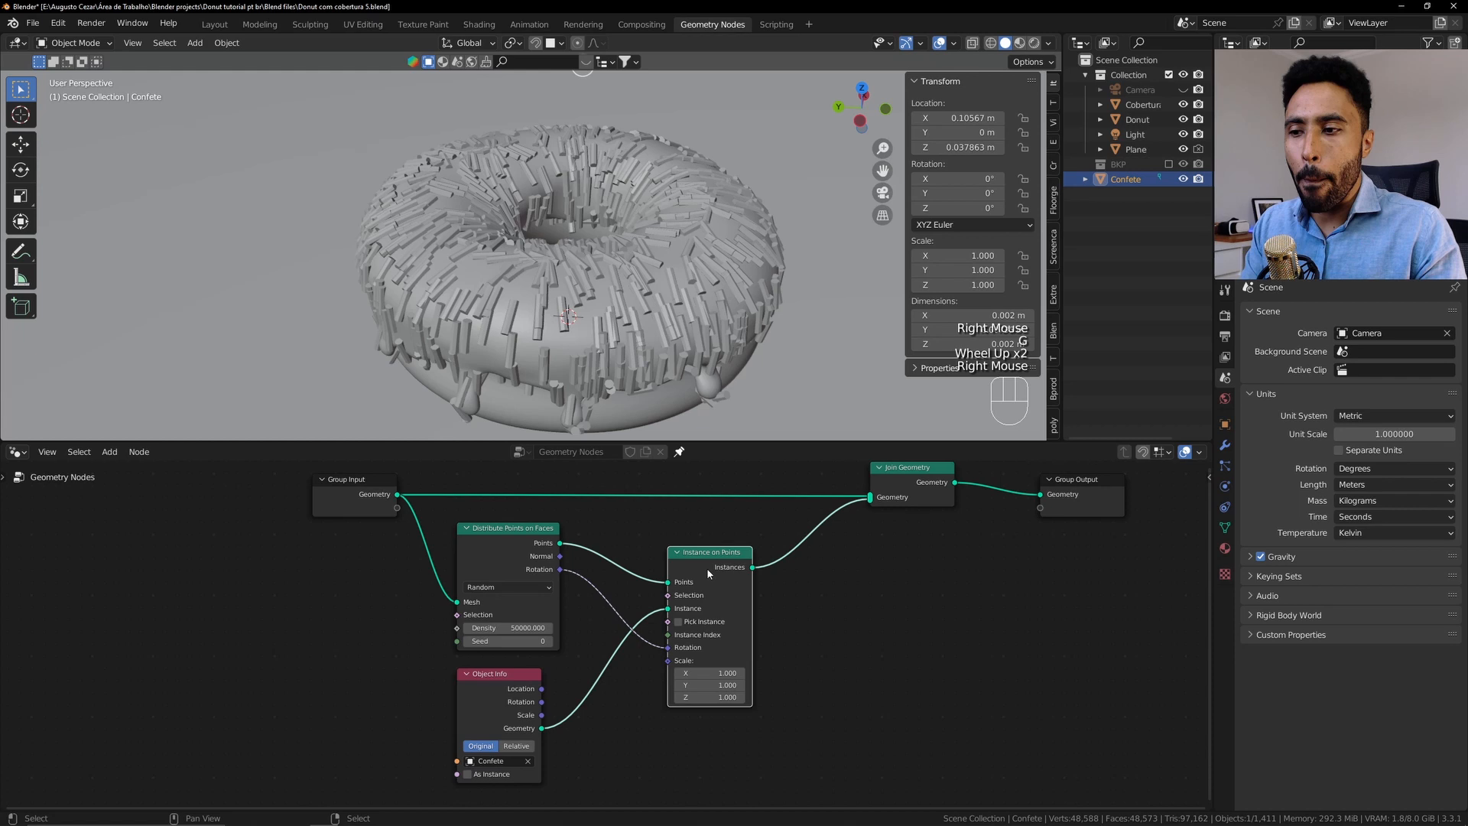
pyautogui.moveTo(510, 675); pyautogui.dragTo(527, 646)
pyautogui.rightClick(527, 646)
pyautogui.rightClick(721, 574)
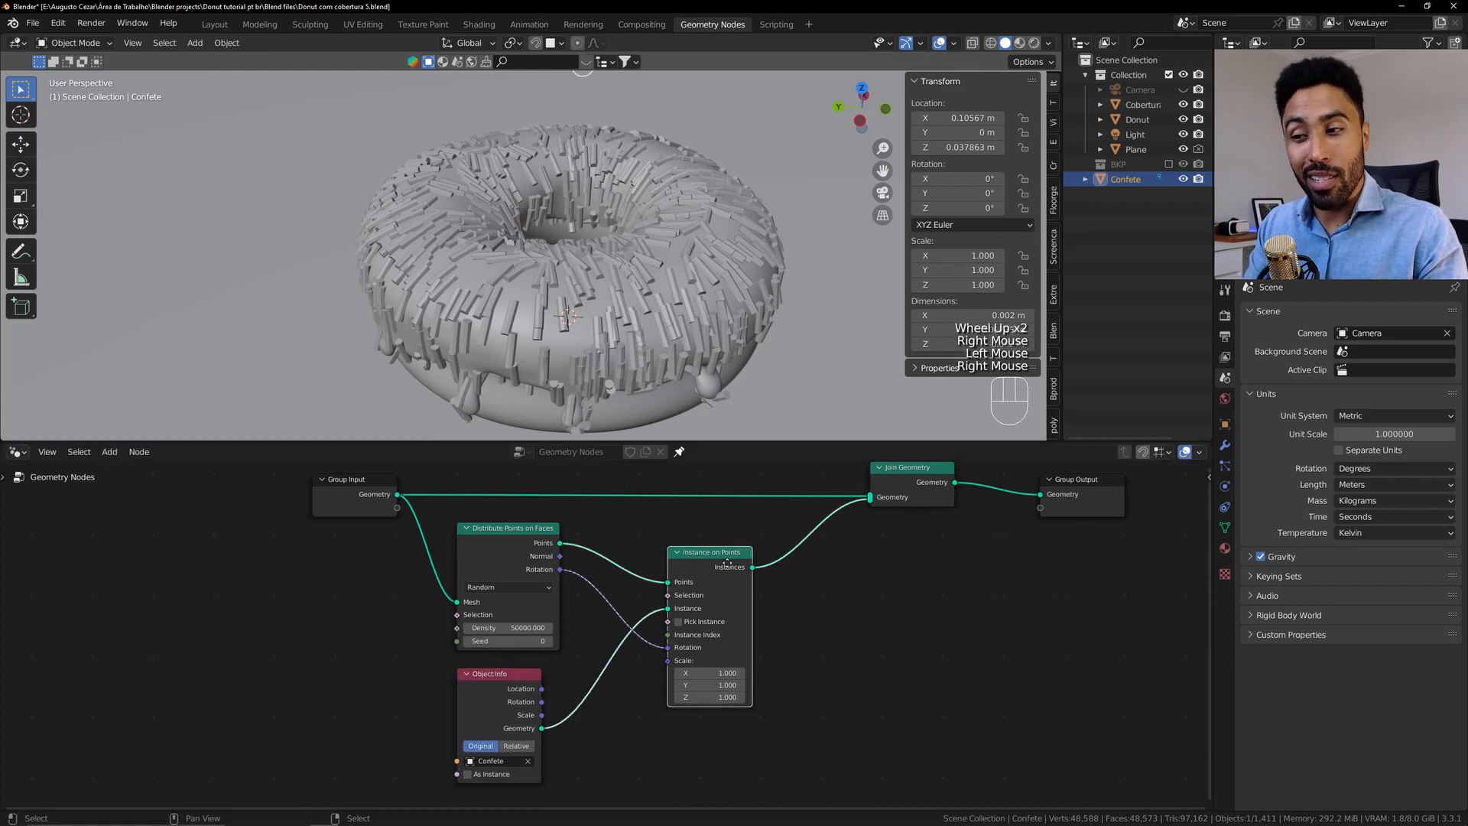
pyautogui.moveTo(721, 572); pyautogui.dragTo(742, 555)
pyautogui.rightClick(742, 555)
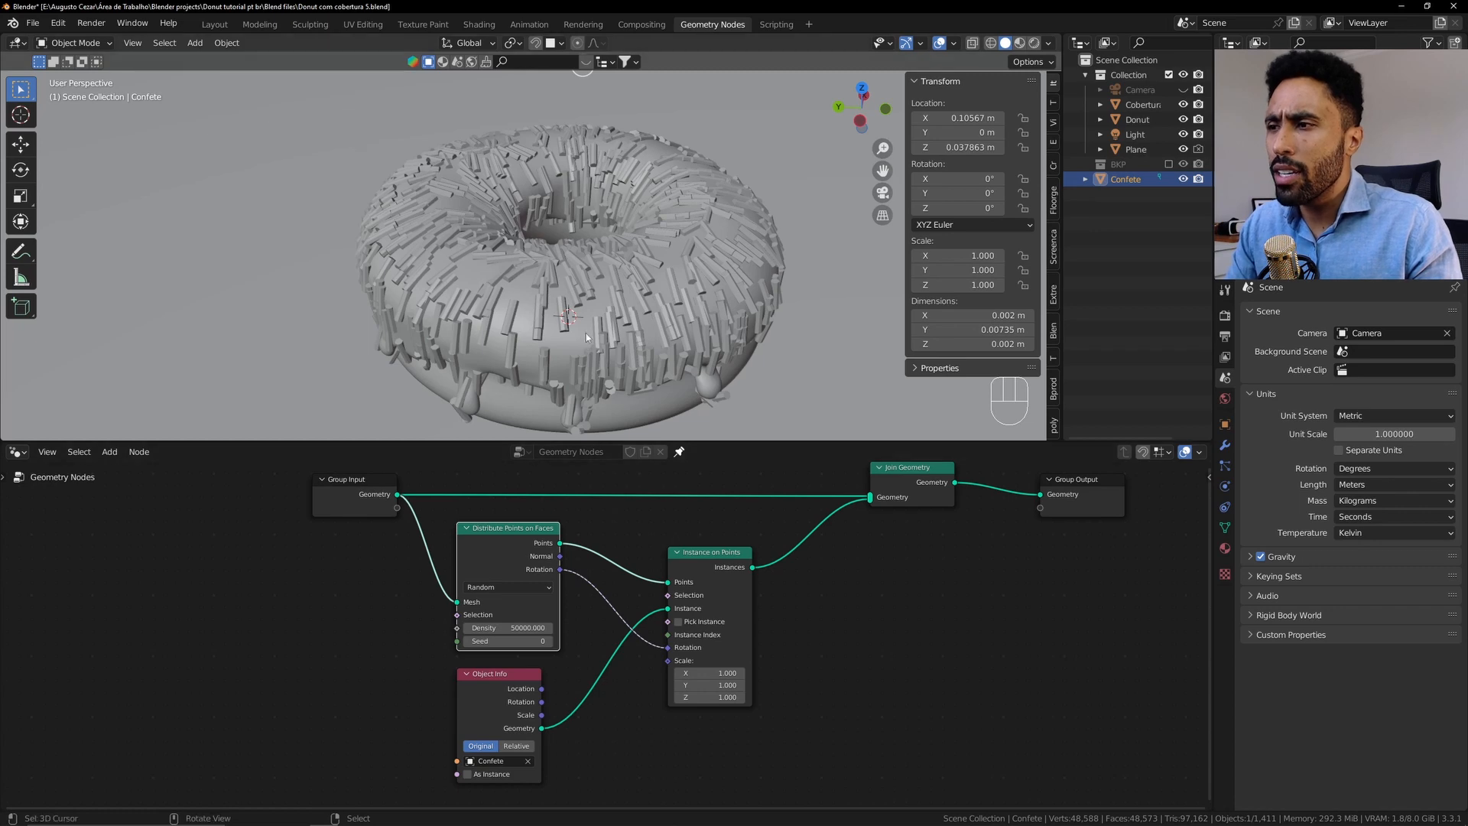
# Move the Instance on Points node slightly farther away from the Distribute Points on Faces and Object Info nodes
pyautogui.moveTo(586, 333); pyautogui.dragTo(624, 321, button='middle')
pyautogui.scroll(2, 604, 325)
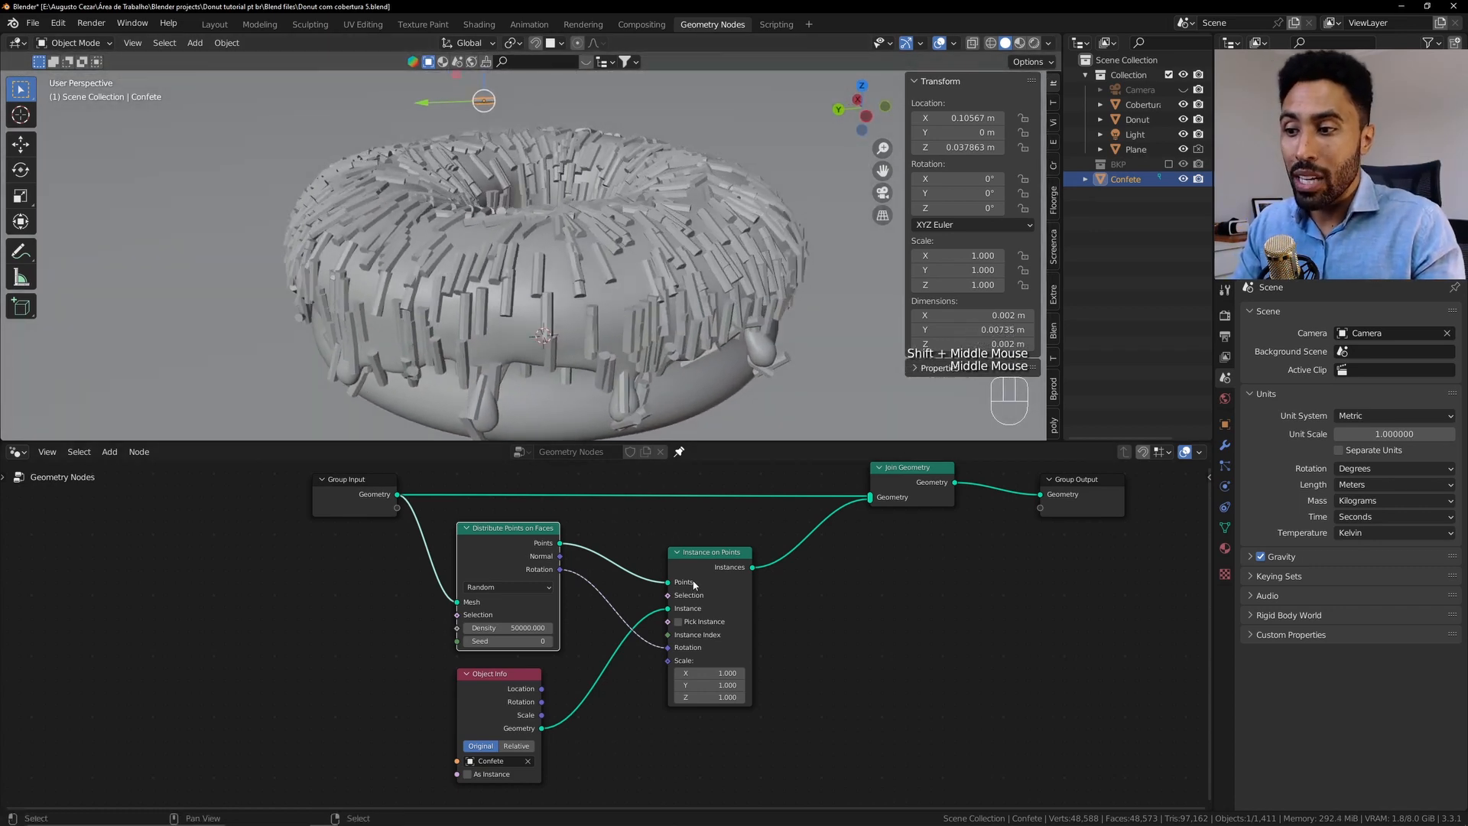
pyautogui.rightClick(730, 570)
pyautogui.press('g')
pyautogui.click(753, 589)
pyautogui.scroll(1, 753, 588)
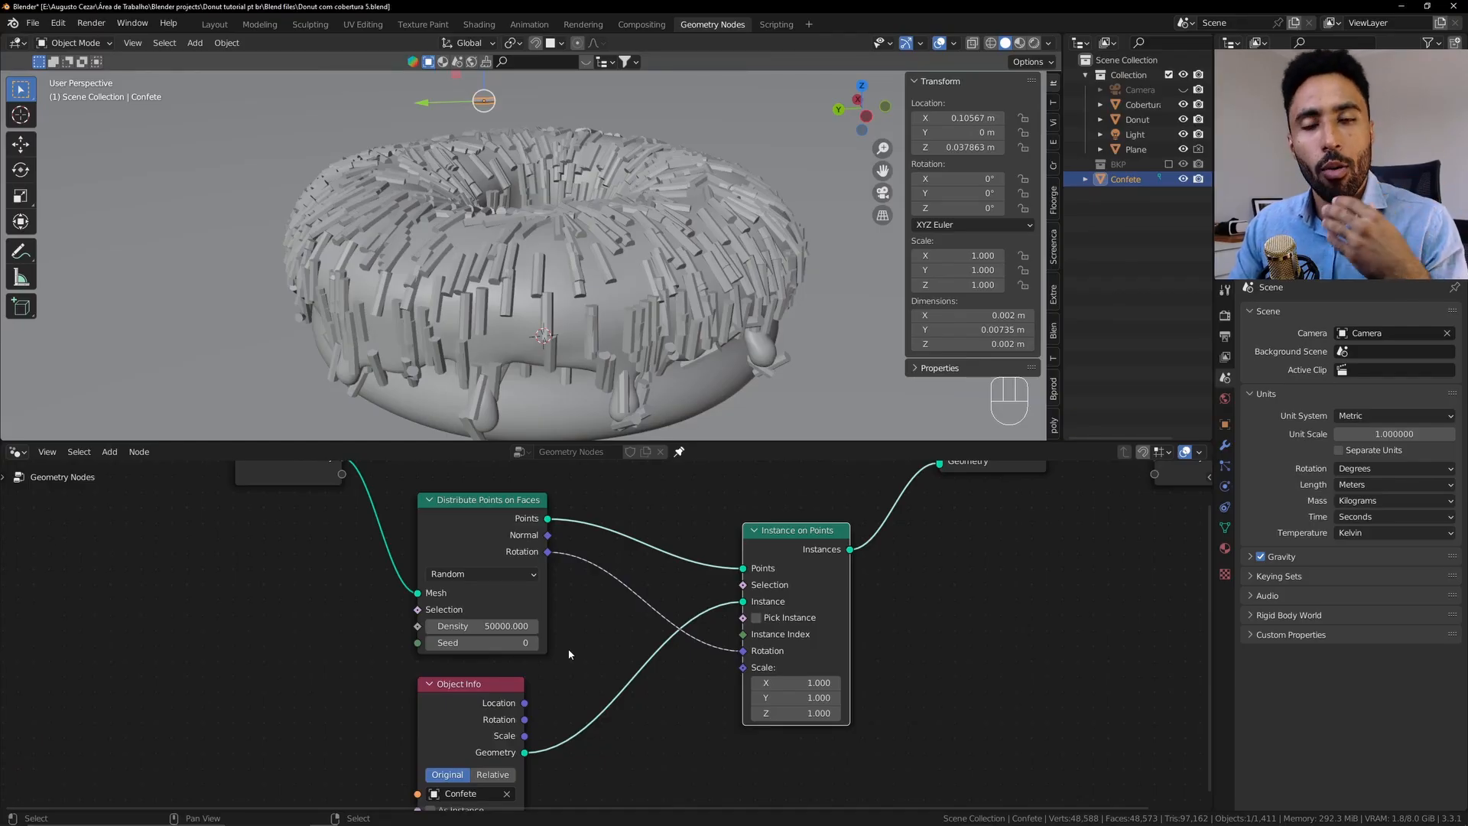
# Add a Rotate Euler node and place it in the free space below, between the Object Info and Instance on Points nodes
pyautogui.hotkey('shift', 'a')
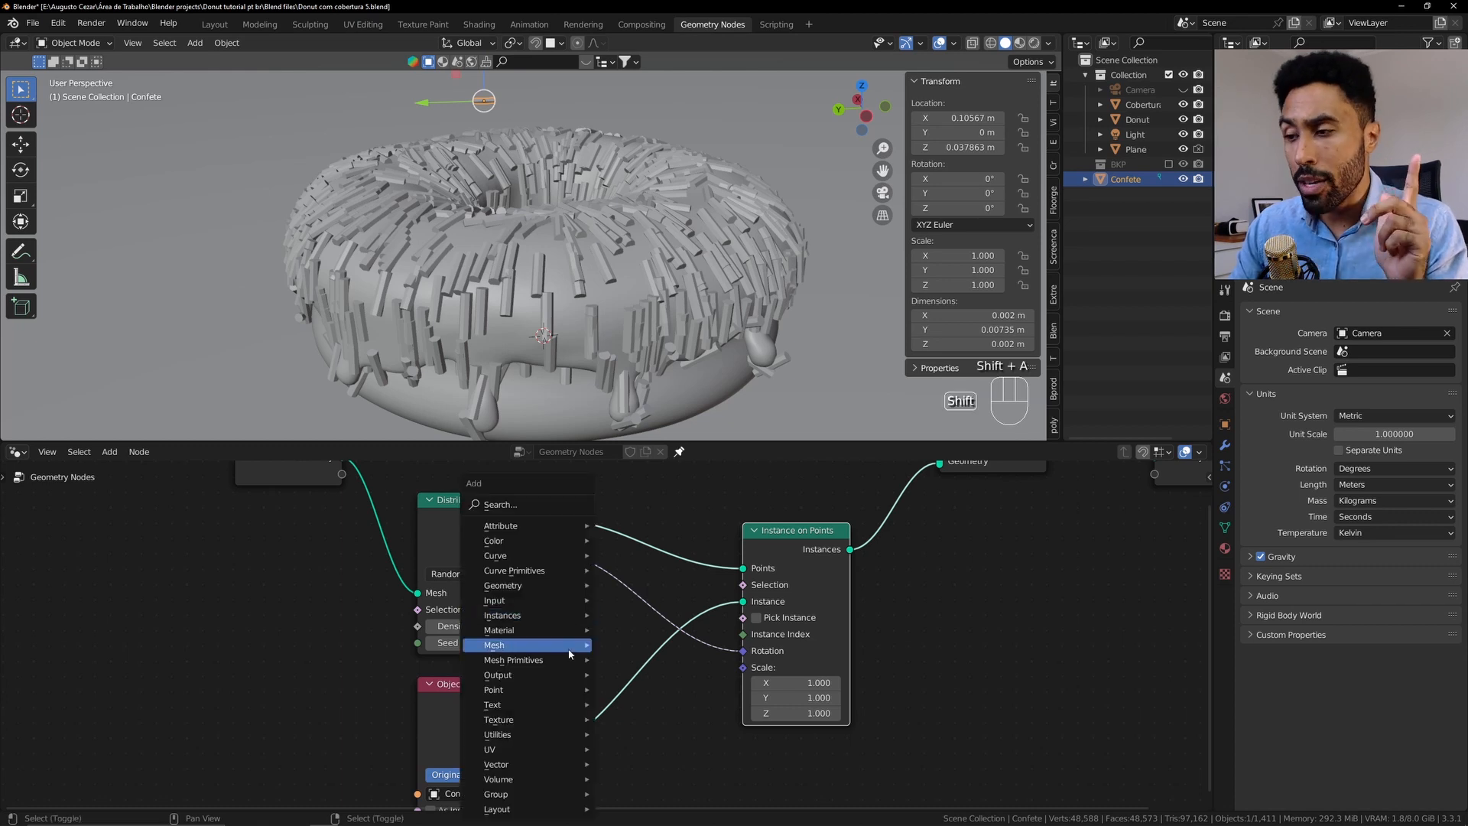
pyautogui.moveTo(570, 653)
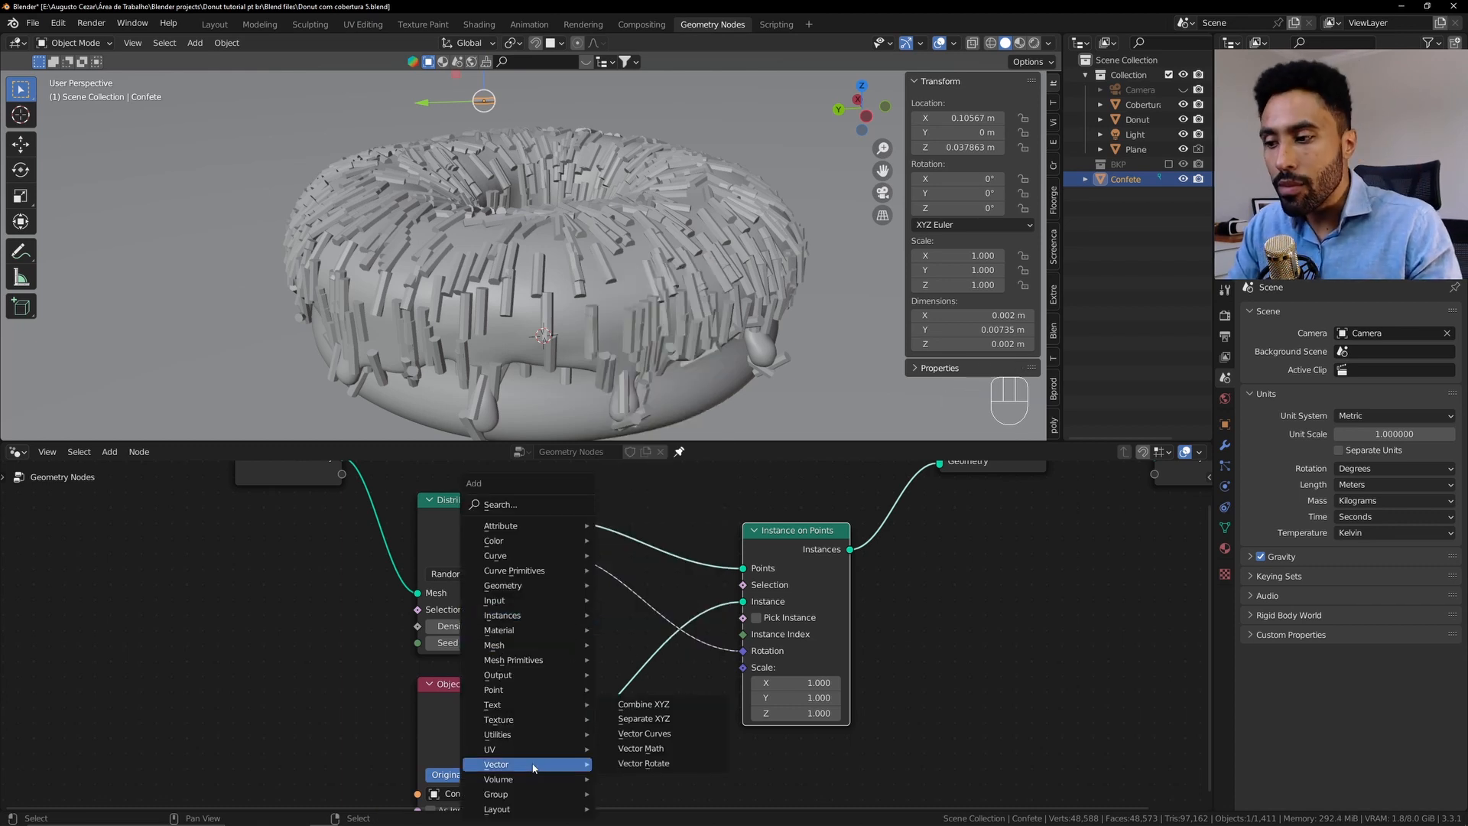
pyautogui.moveTo(546, 732)
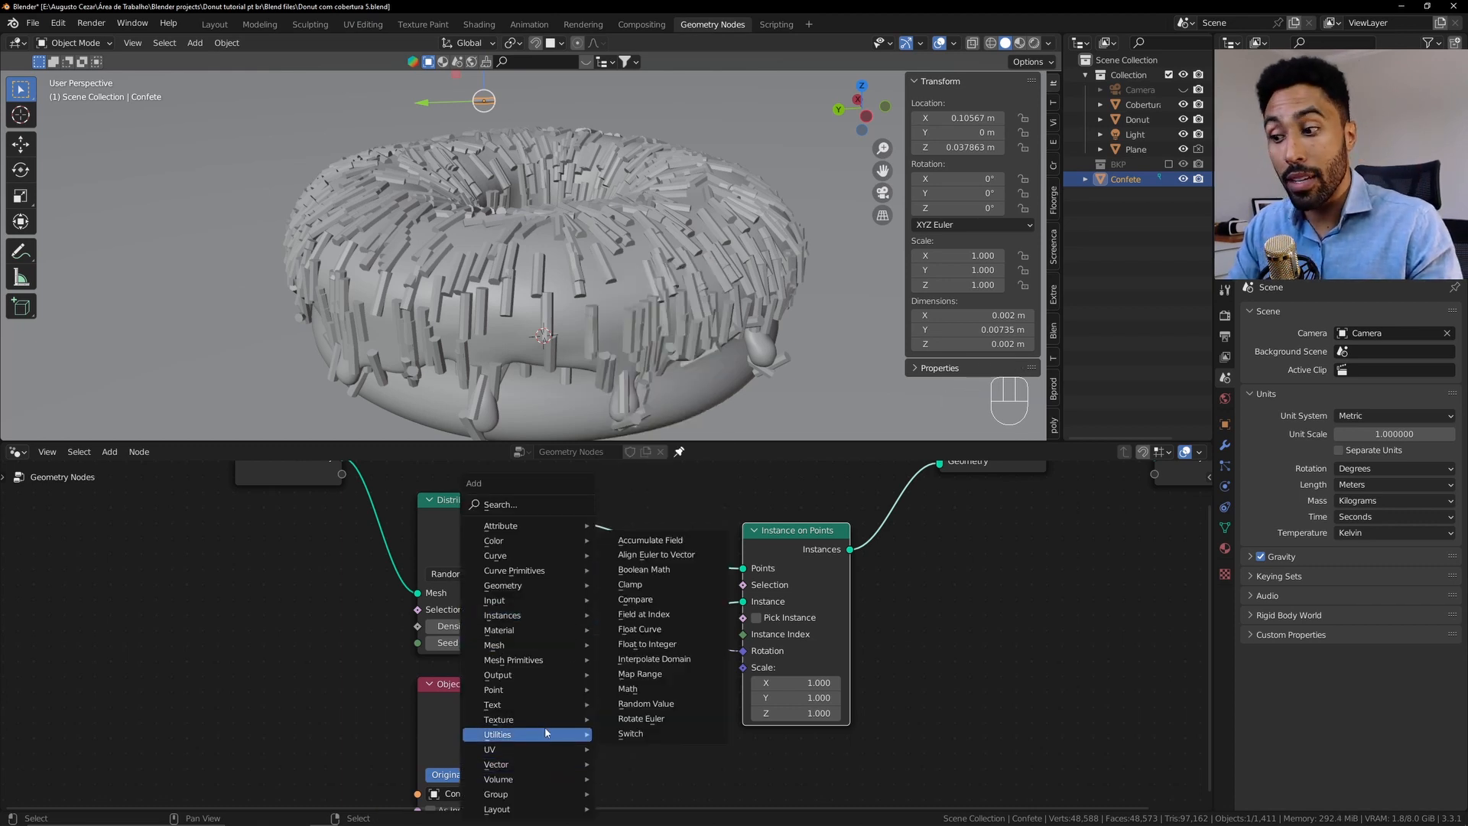
pyautogui.click(676, 719)
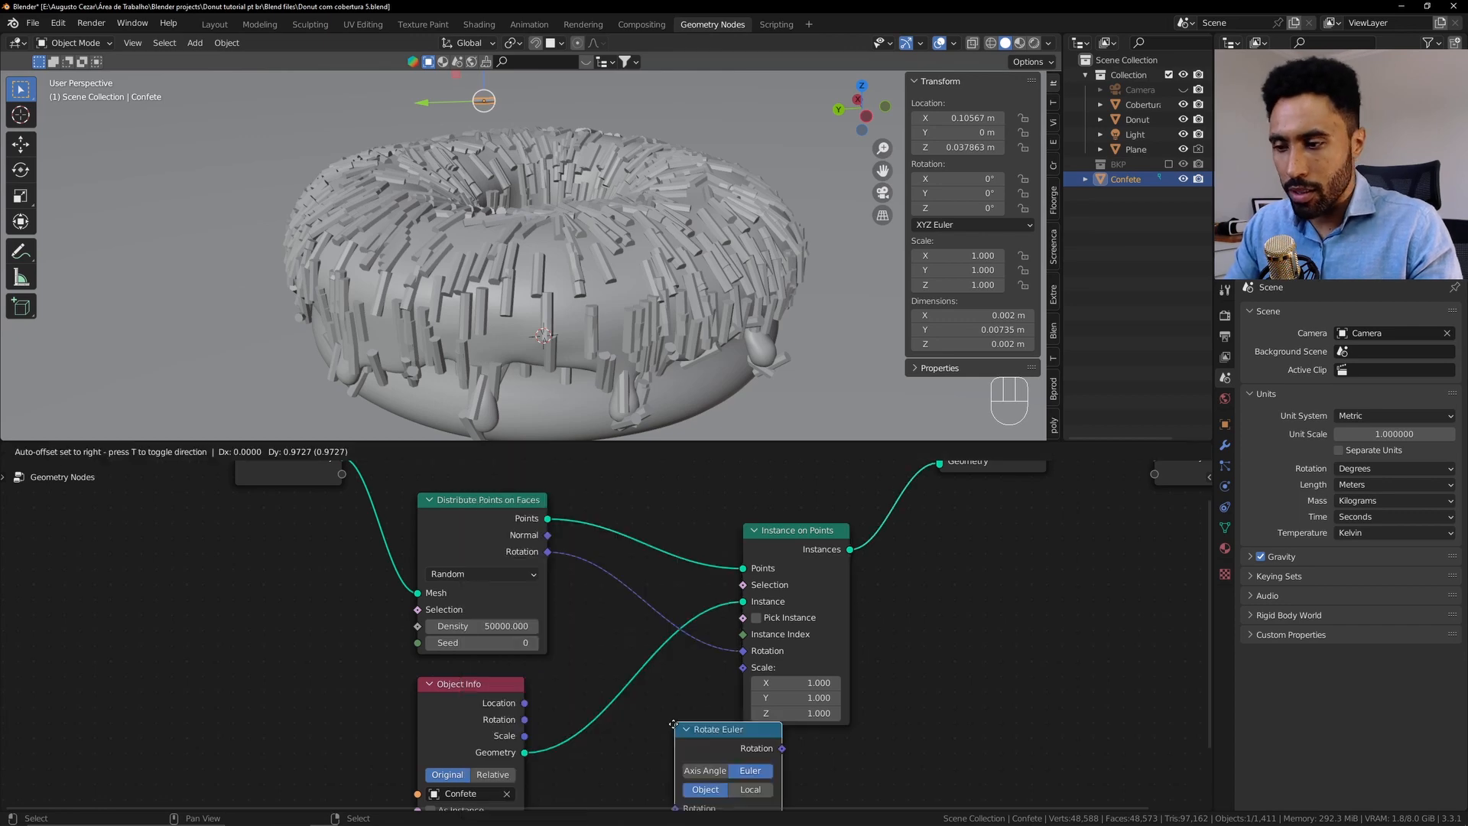
pyautogui.click(650, 727)
# Move the Instance on Points, Join Geometry and Group Output nodes together farther along the tree to make room, and clear the selection
pyautogui.scroll(-2, 673, 688)
pyautogui.moveTo(690, 674); pyautogui.dragTo(599, 690, button='middle')
pyautogui.scroll(-1, 662, 656)
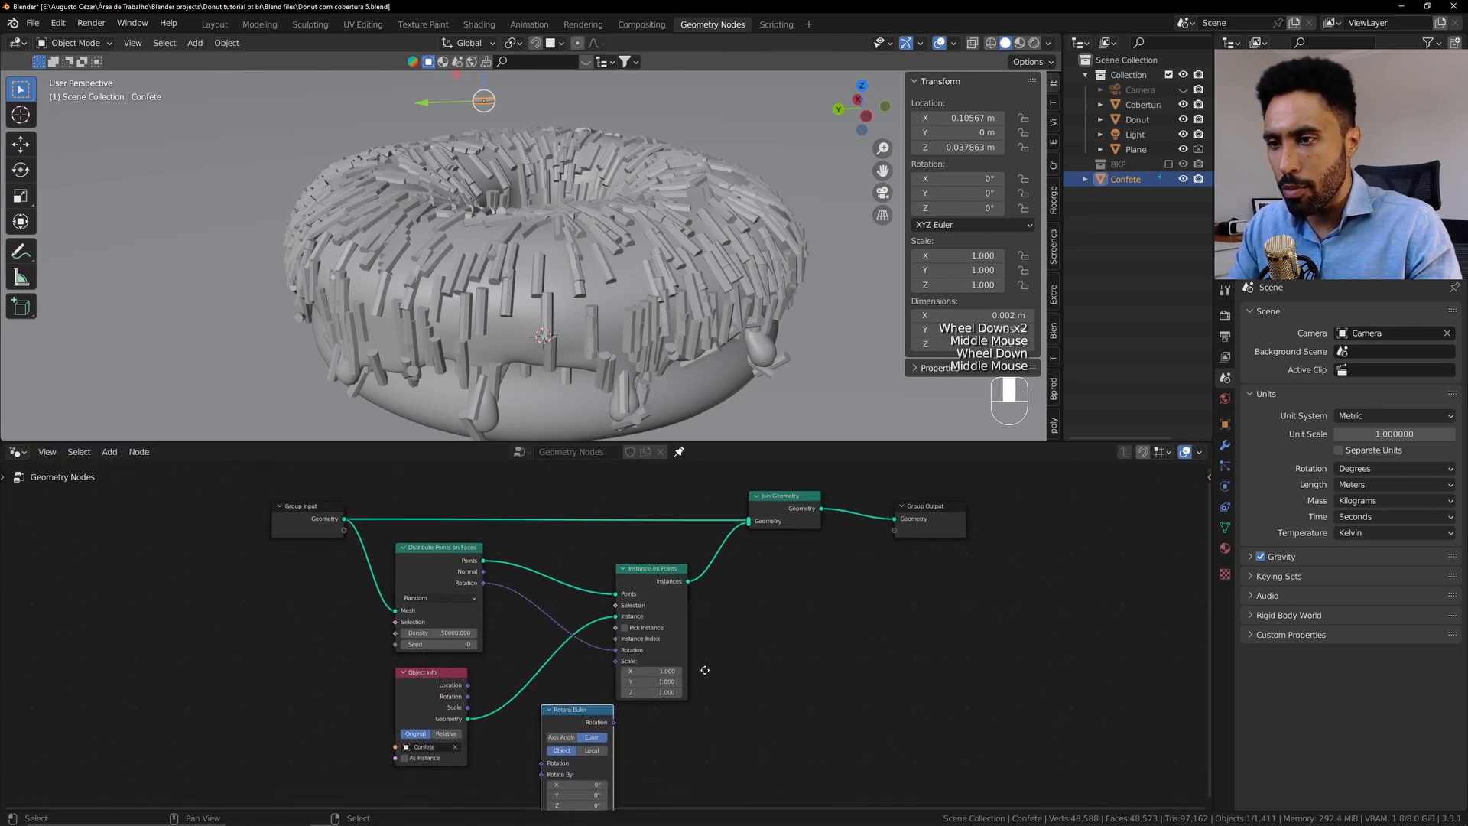
pyautogui.moveTo(962, 638); pyautogui.dragTo(633, 501)
pyautogui.press('g')
pyautogui.click(829, 600)
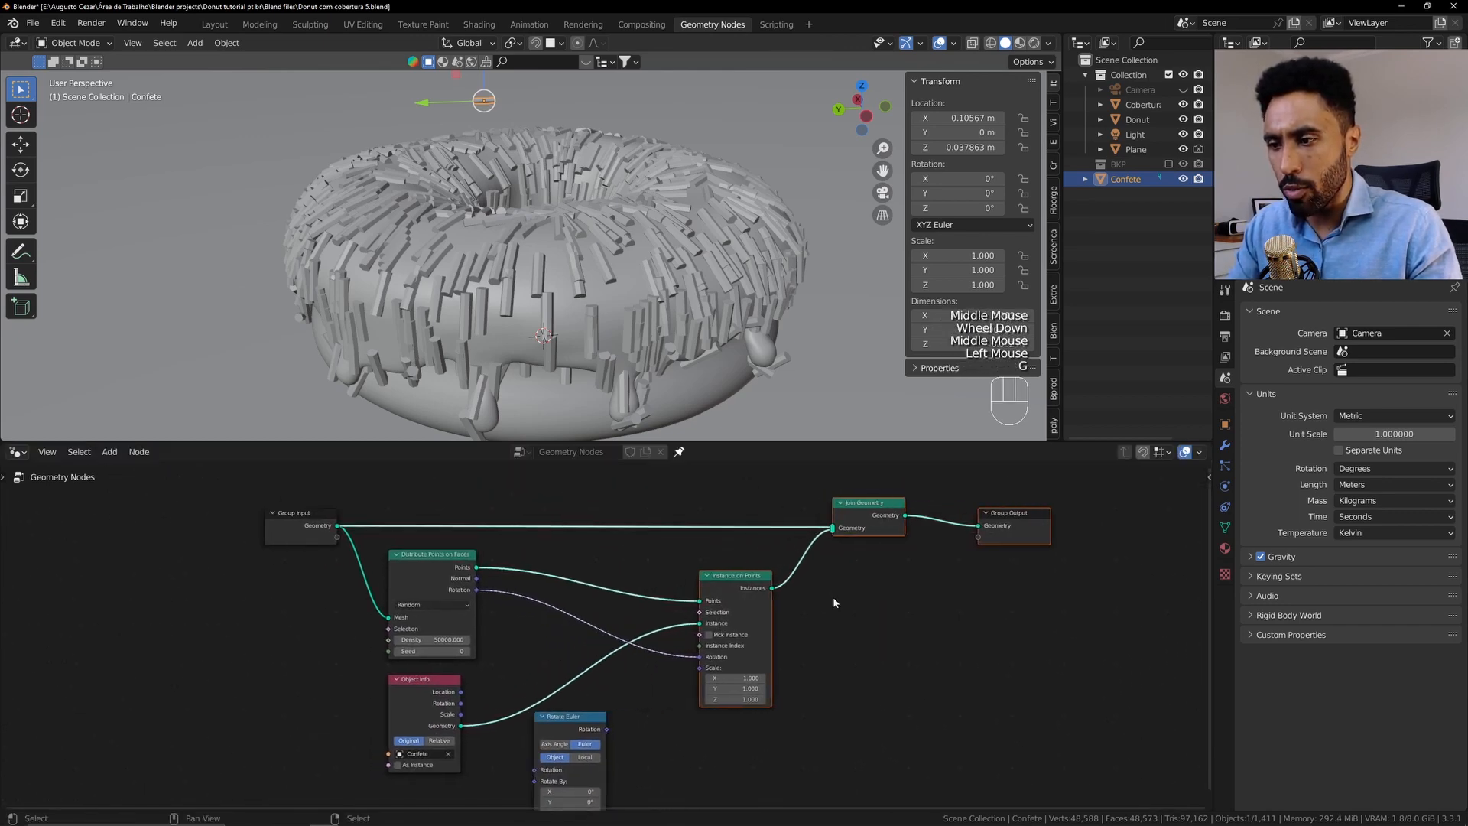
pyautogui.hotkey('alt', 'a')
pyautogui.moveTo(668, 724); pyautogui.dragTo(768, 626, button='middle')
pyautogui.scroll(2, 768, 625)
pyautogui.rightClick(666, 635)
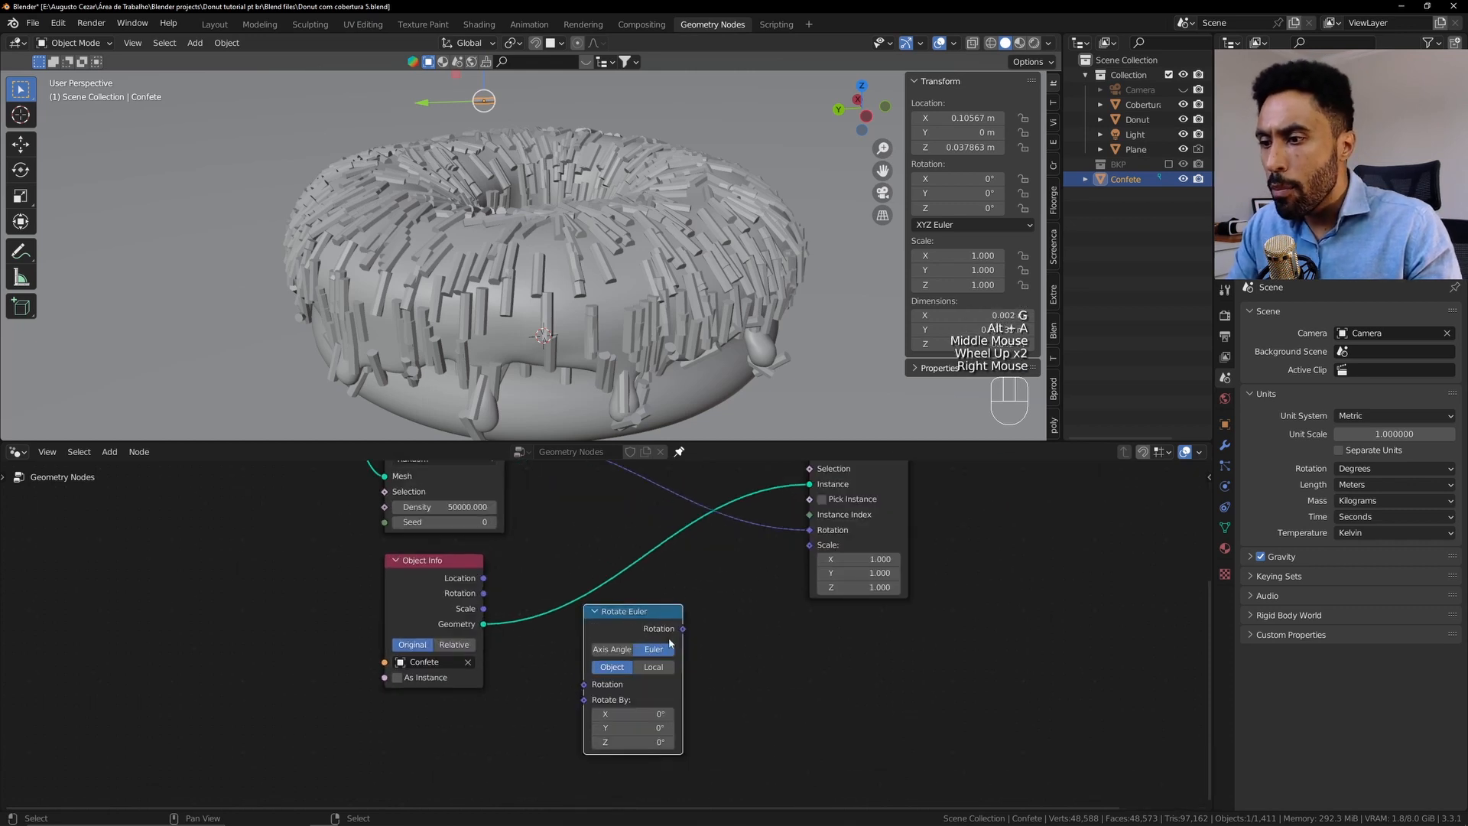
pyautogui.moveTo(665, 635); pyautogui.dragTo(678, 678, button='middle')
pyautogui.press('g')
pyautogui.rightClick(752, 627)
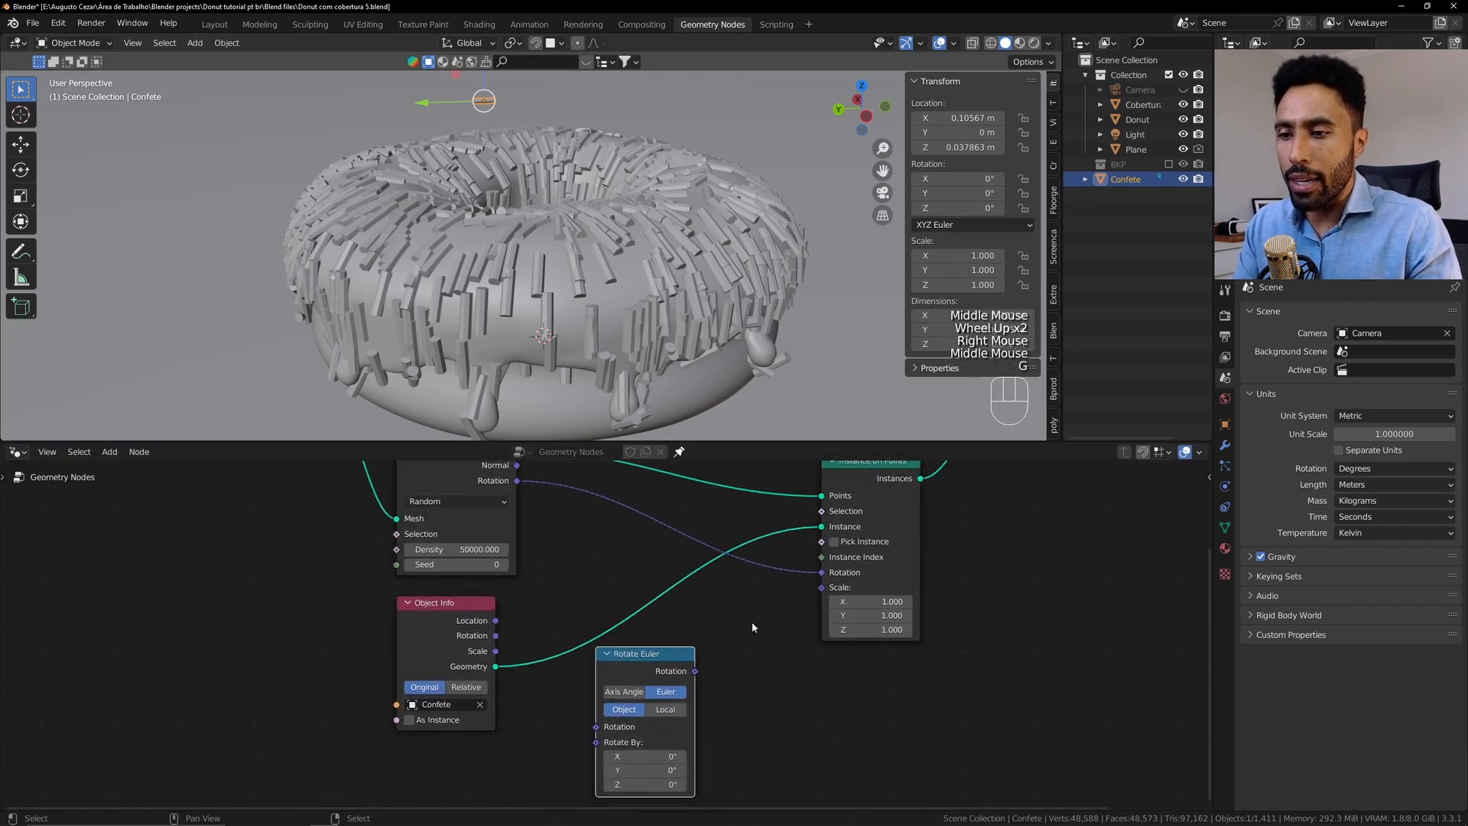
pyautogui.scroll(-2, 750, 613)
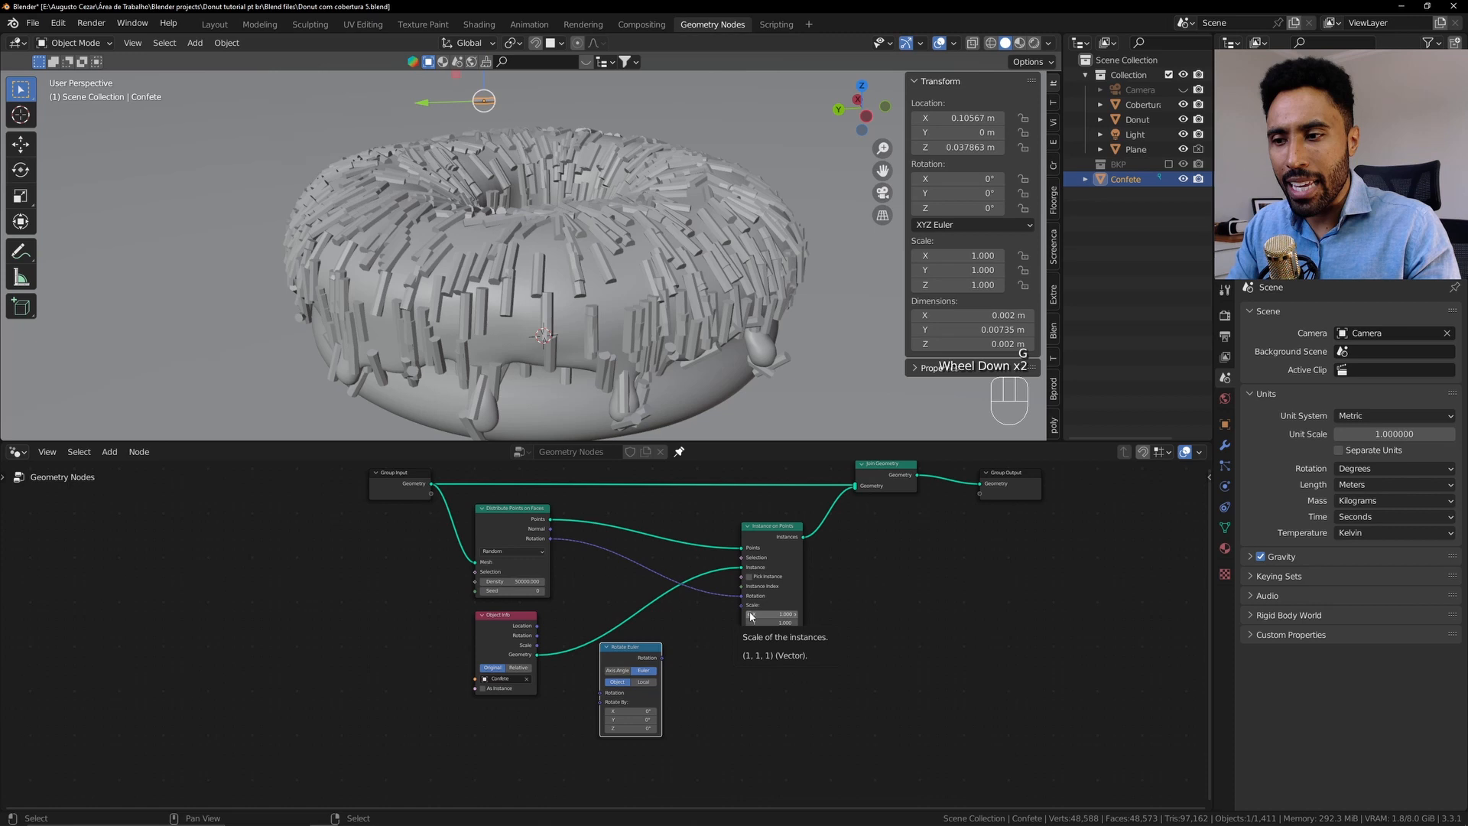
pyautogui.scroll(3, 562, 552)
pyautogui.moveTo(563, 552); pyautogui.dragTo(519, 570, button='middle')
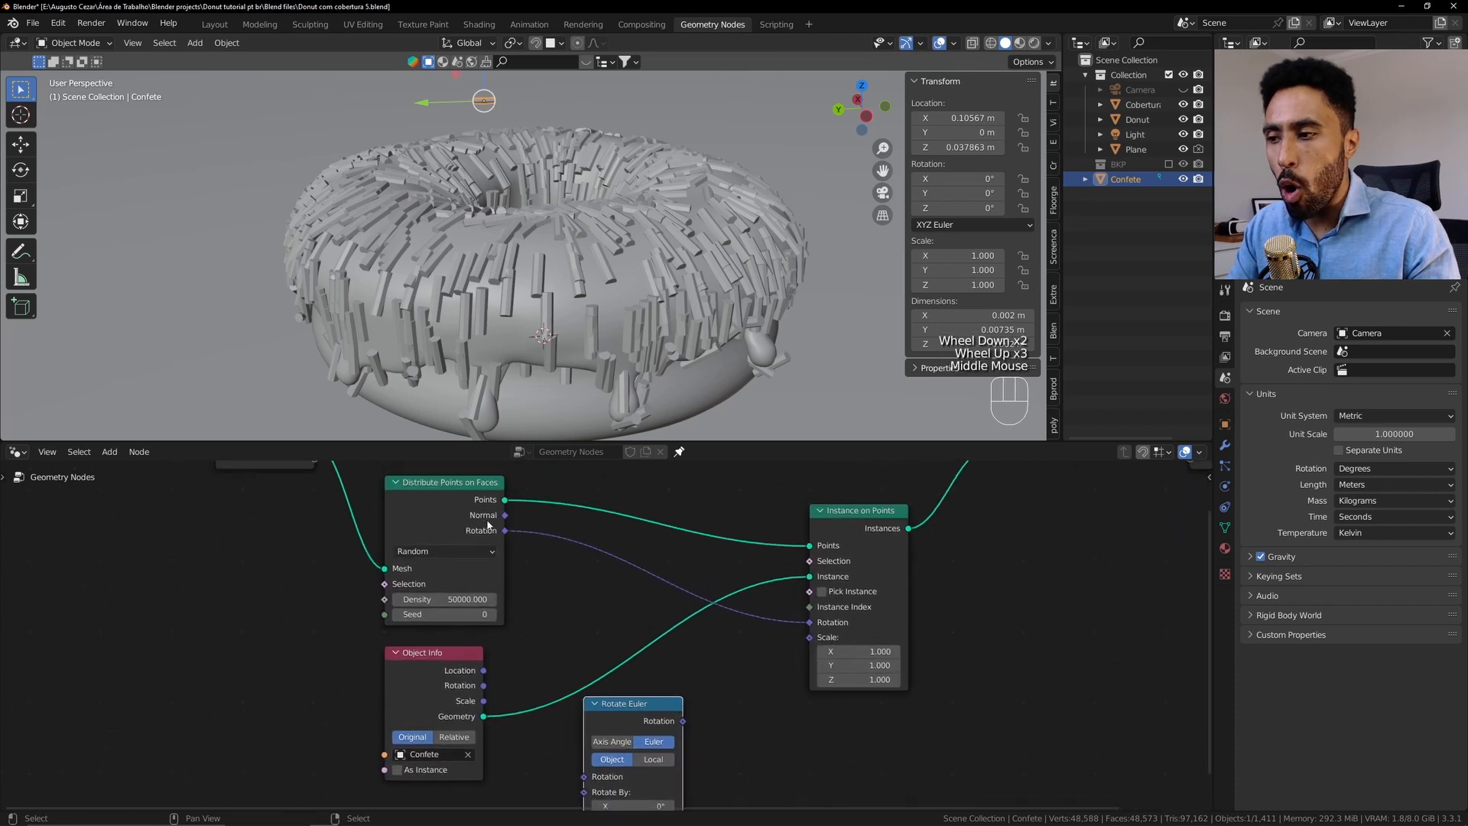
pyautogui.press('b')
pyautogui.moveTo(467, 522); pyautogui.dragTo(517, 547)
pyautogui.press('b')
pyautogui.moveTo(702, 608); pyautogui.dragTo(835, 634)
pyautogui.click(737, 692)
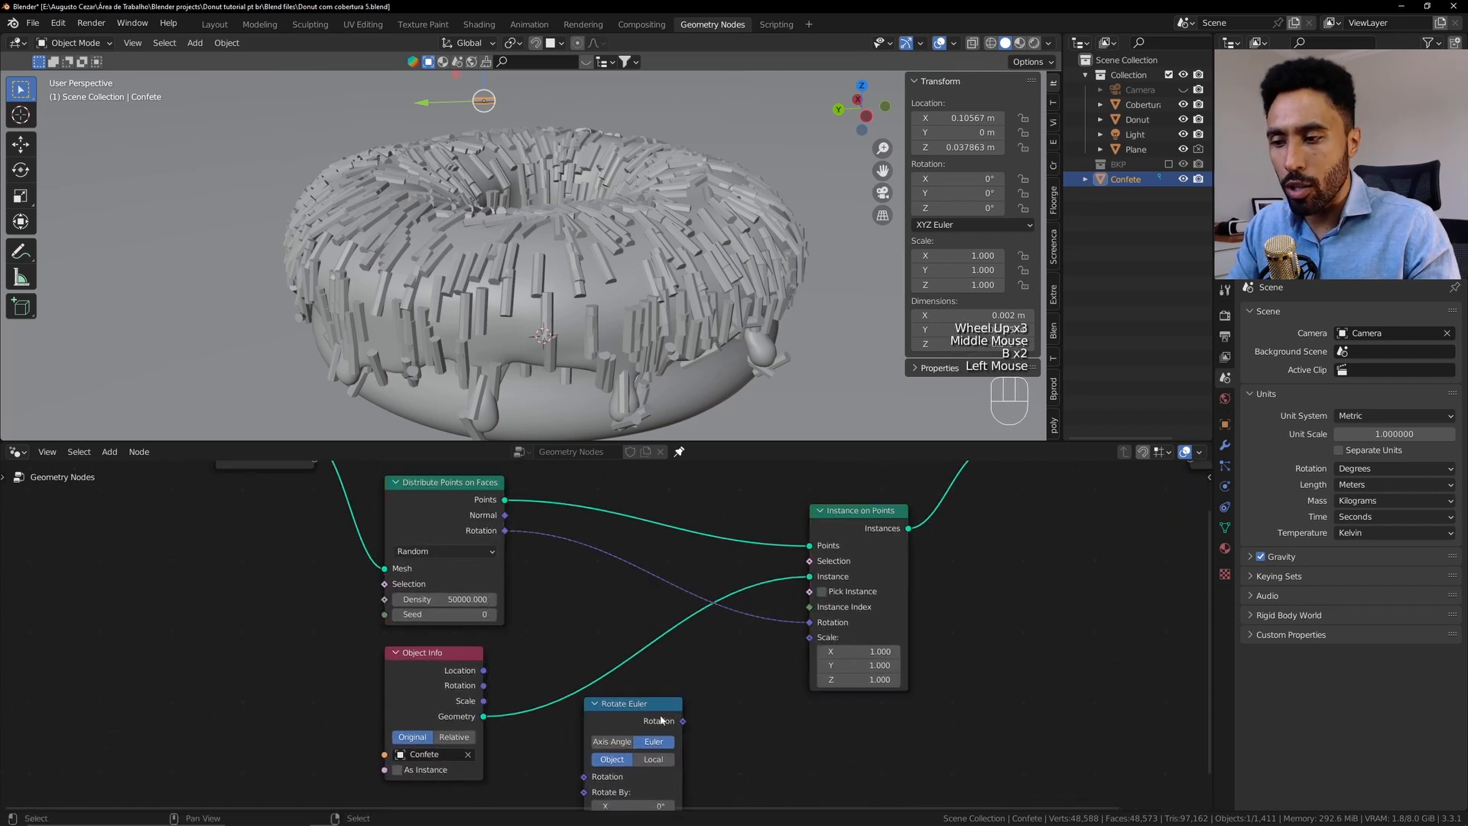
# Insert the Rotate Euler node into the Rotation link between the Distribute Points on Faces and Instance on Points nodes
pyautogui.rightClick(662, 720)
pyautogui.press('g')
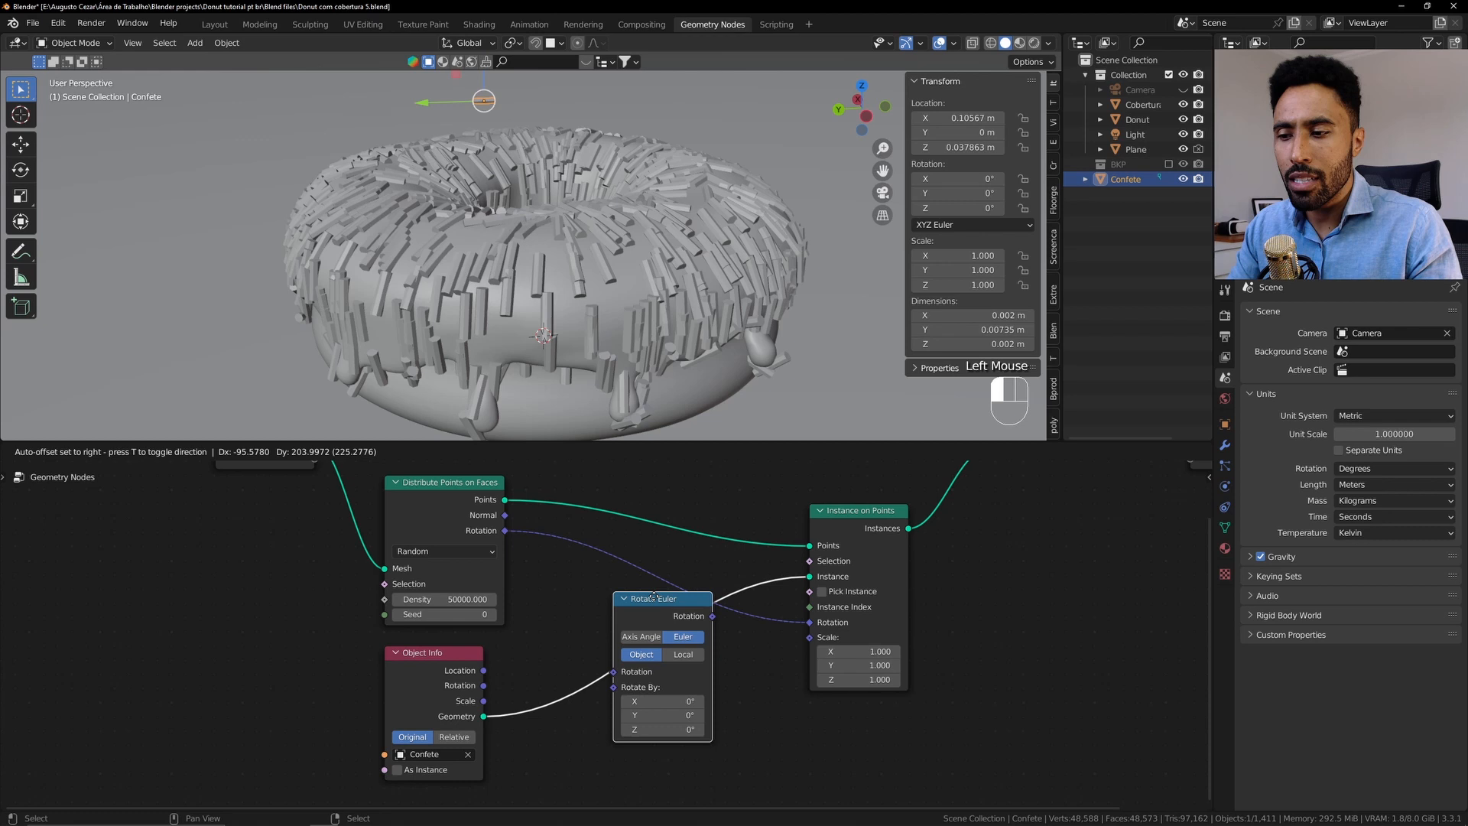
pyautogui.click(637, 557)
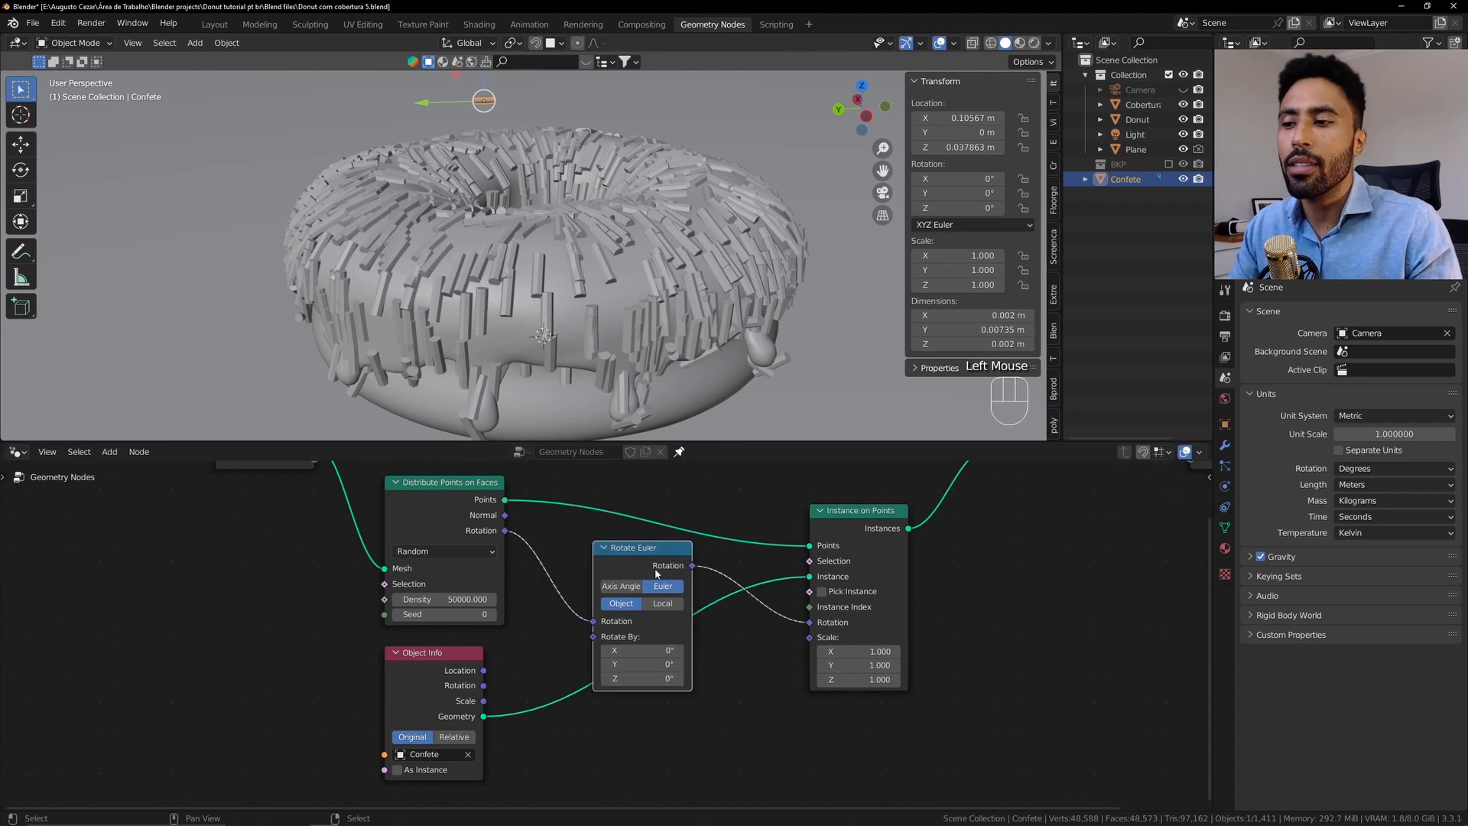
pyautogui.moveTo(648, 557)
pyautogui.mouseDown()
pyautogui.moveTo(632, 577)
pyautogui.moveTo(671, 584)
pyautogui.moveTo(678, 628)
pyautogui.moveTo(656, 568)
pyautogui.mouseUp()
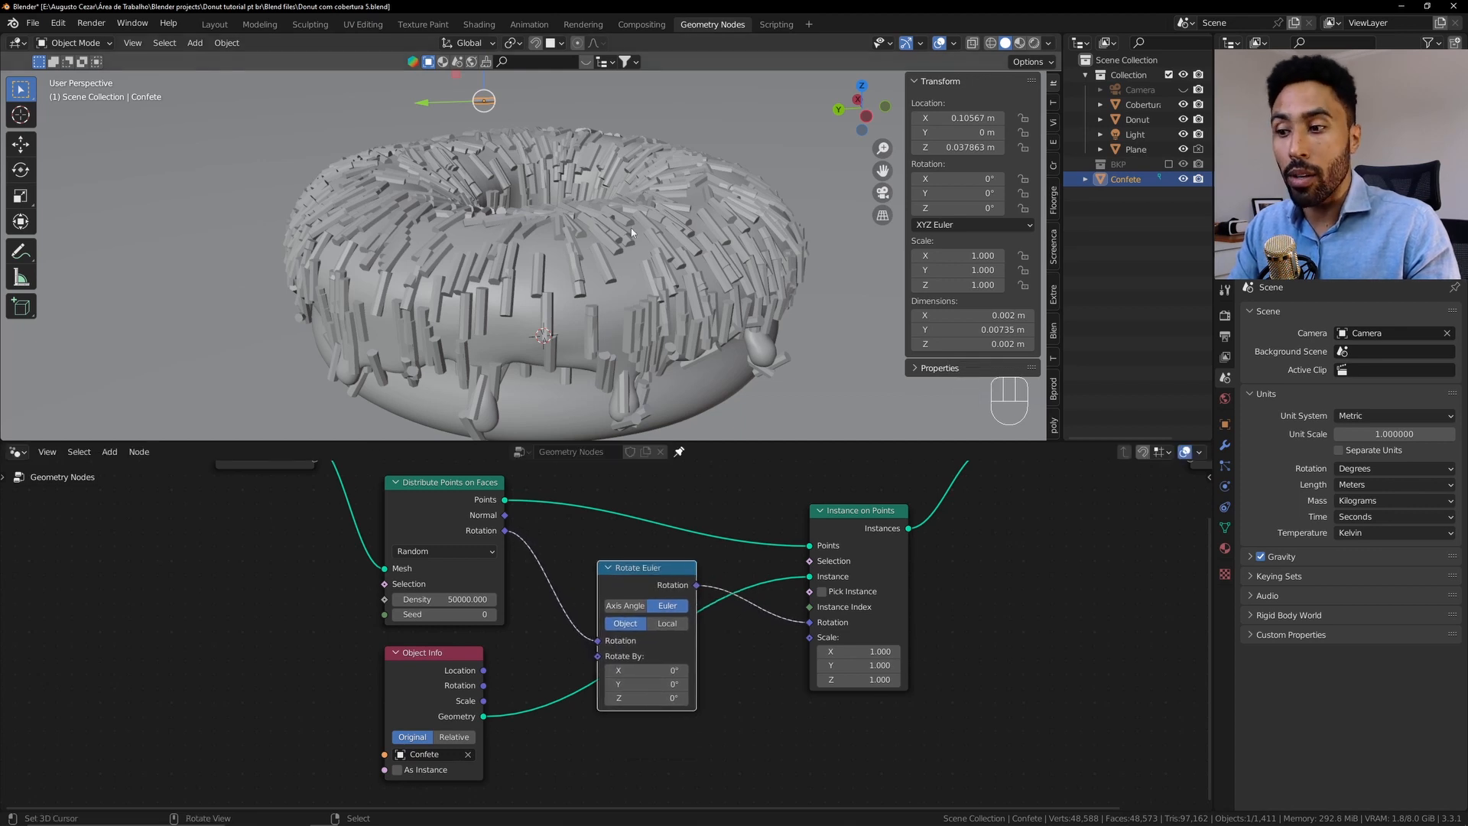
pyautogui.scroll(2, 607, 635)
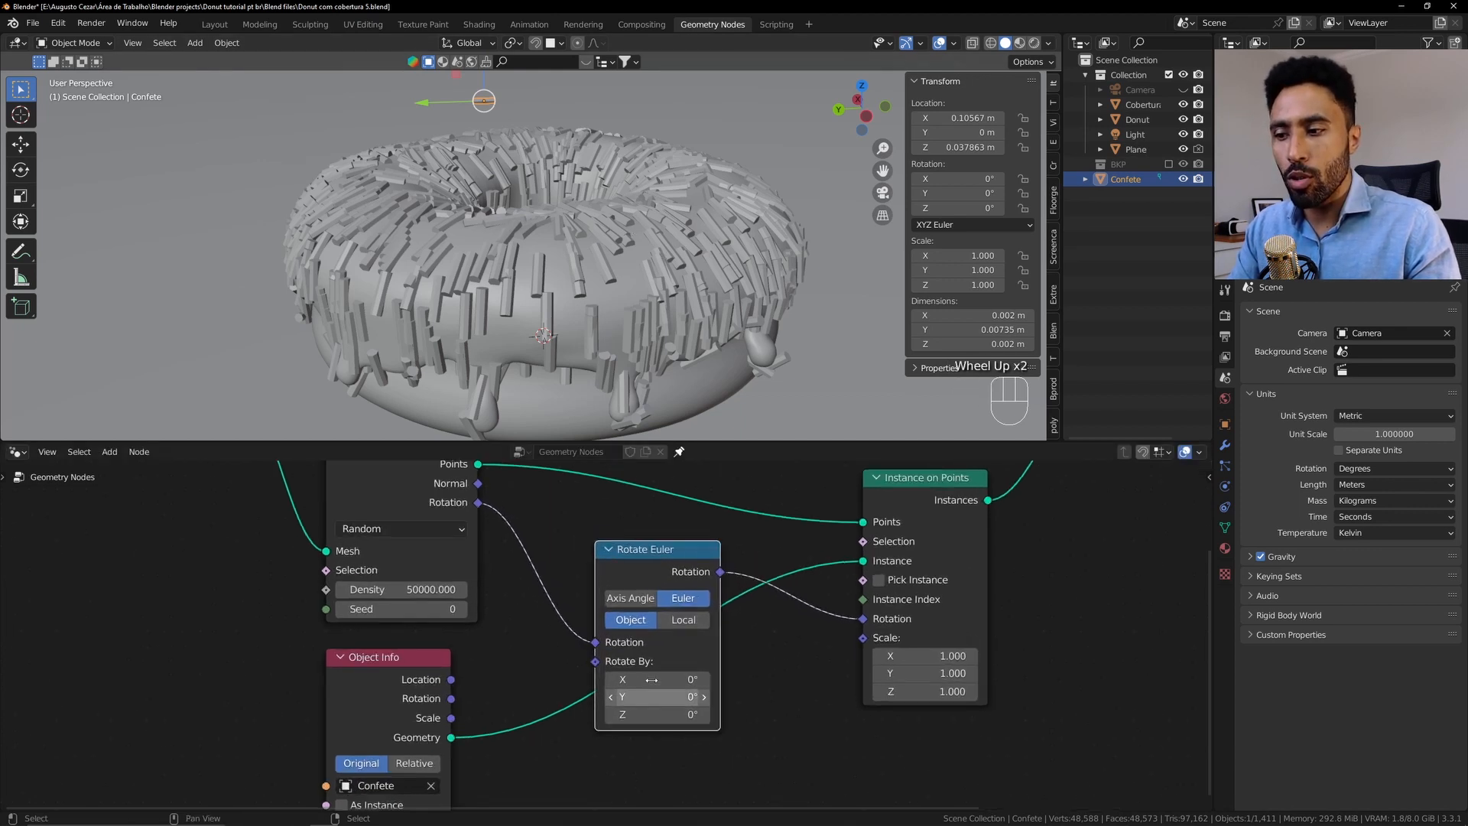
pyautogui.moveTo(654, 678); pyautogui.dragTo(723, 714)
pyautogui.press('Escape')
pyautogui.moveTo(655, 678); pyautogui.dragTo(670, 714)
pyautogui.press('Escape')
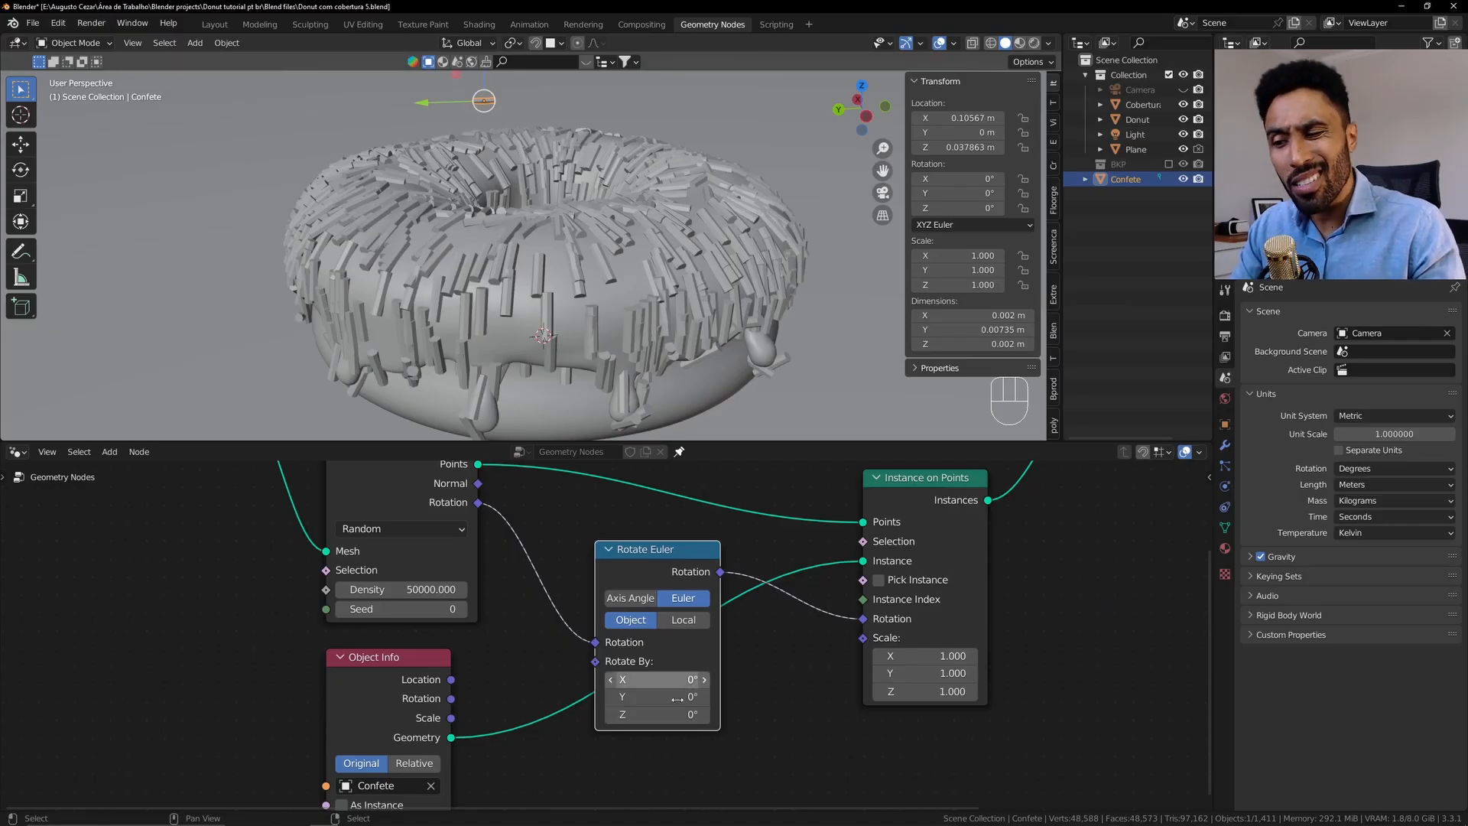
# Set the Z value of Rotate By on the Rotate Euler node to 160° and inspect the sprinkles on the donut
pyautogui.moveTo(663, 715)
pyautogui.mouseDown()
pyautogui.moveTo(707, 715)
pyautogui.moveTo(663, 715)
pyautogui.mouseUp()
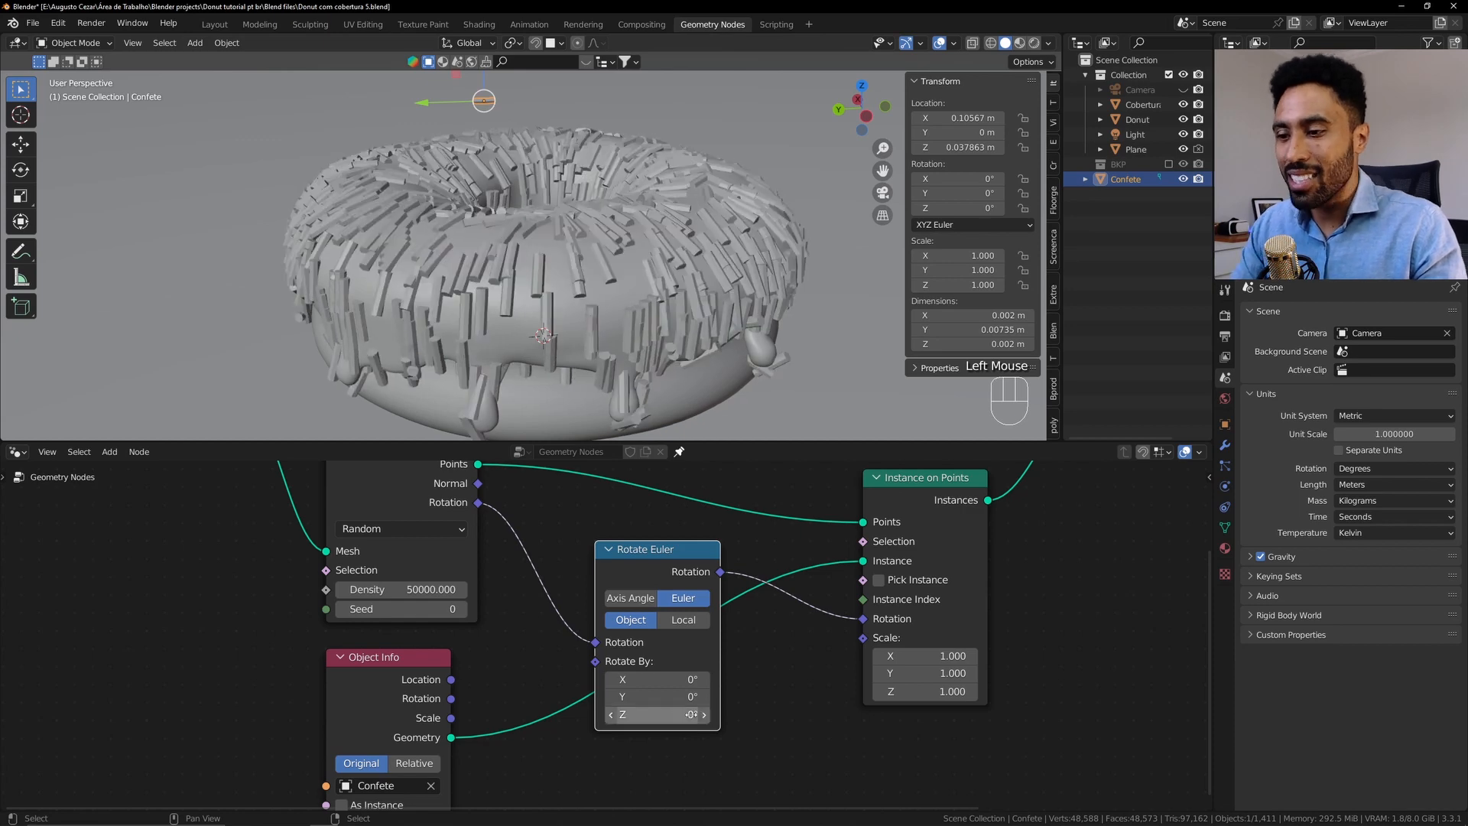
pyautogui.scroll(-3, 754, 286)
pyautogui.moveTo(755, 285); pyautogui.dragTo(746, 336, button='middle')
pyautogui.moveTo(663, 715); pyautogui.dragTo(720, 715)
pyautogui.moveTo(564, 321); pyautogui.dragTo(572, 291, button='middle')
pyautogui.scroll(2, 564, 289)
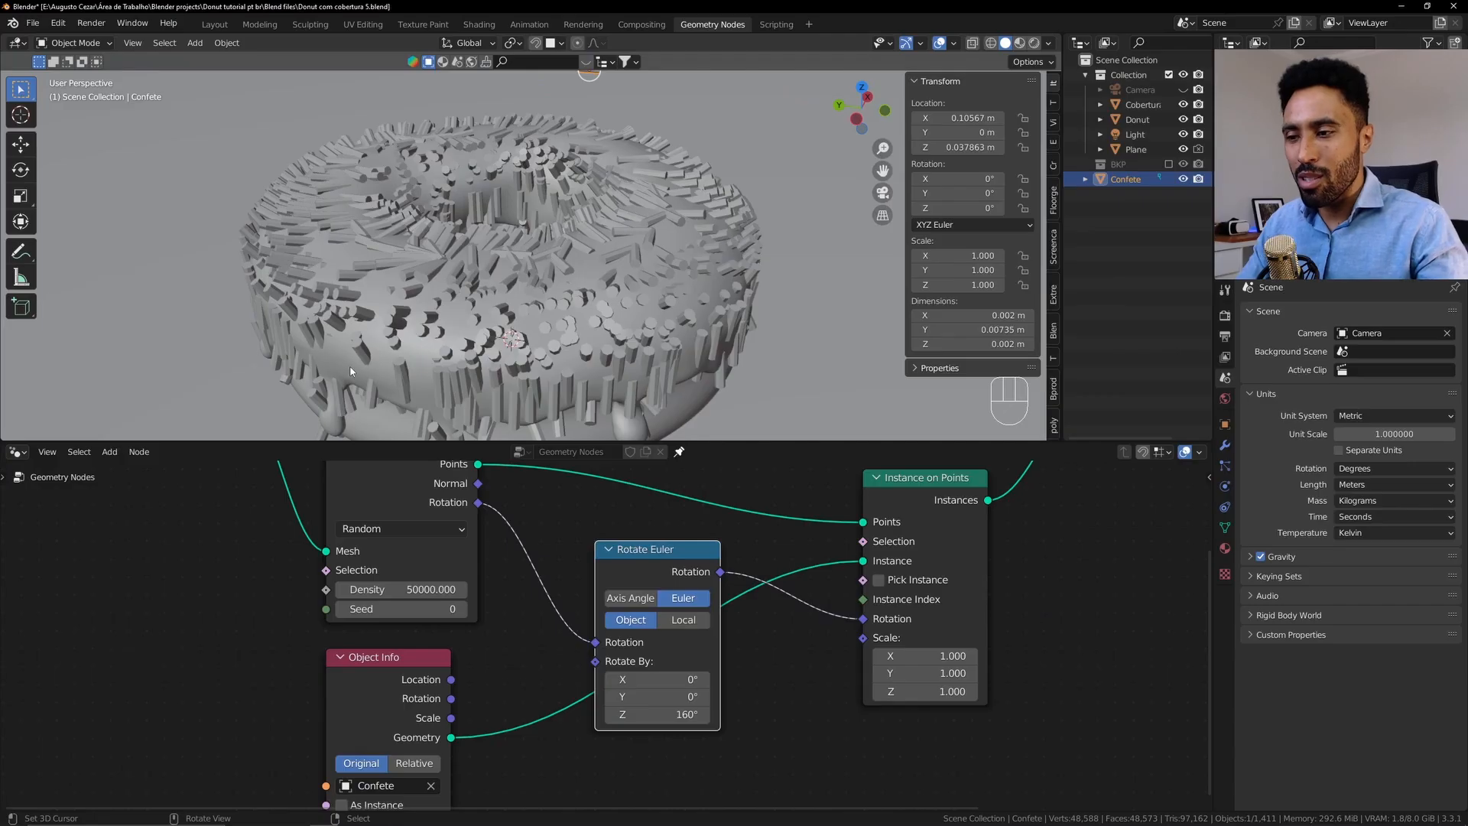
# Set the Rotate Euler node's rotation space to Local
pyautogui.click(683, 620)
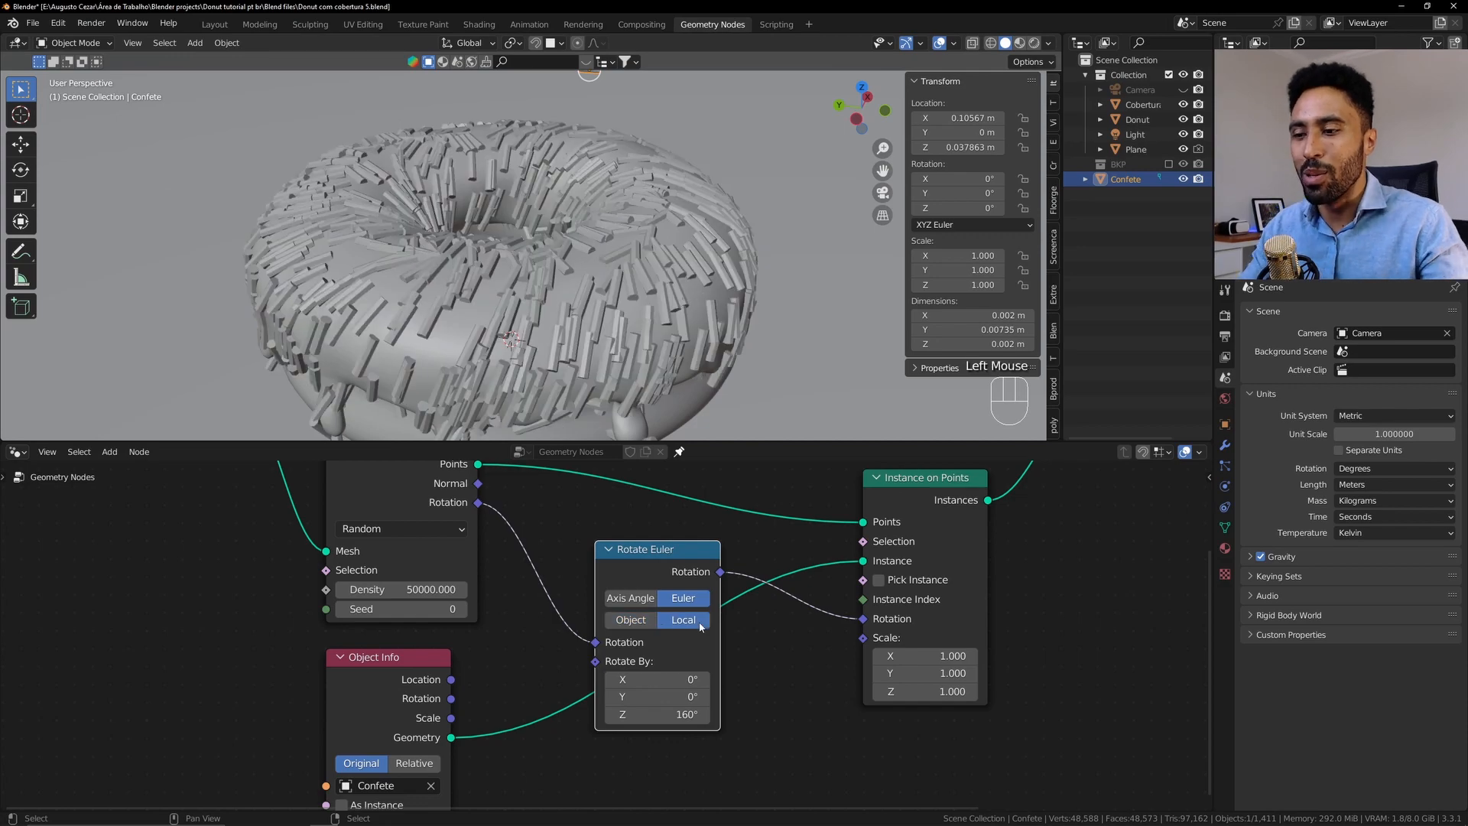
pyautogui.moveTo(676, 715)
pyautogui.mouseDown()
pyautogui.moveTo(570, 715)
pyautogui.moveTo(666, 716)
pyautogui.mouseUp()
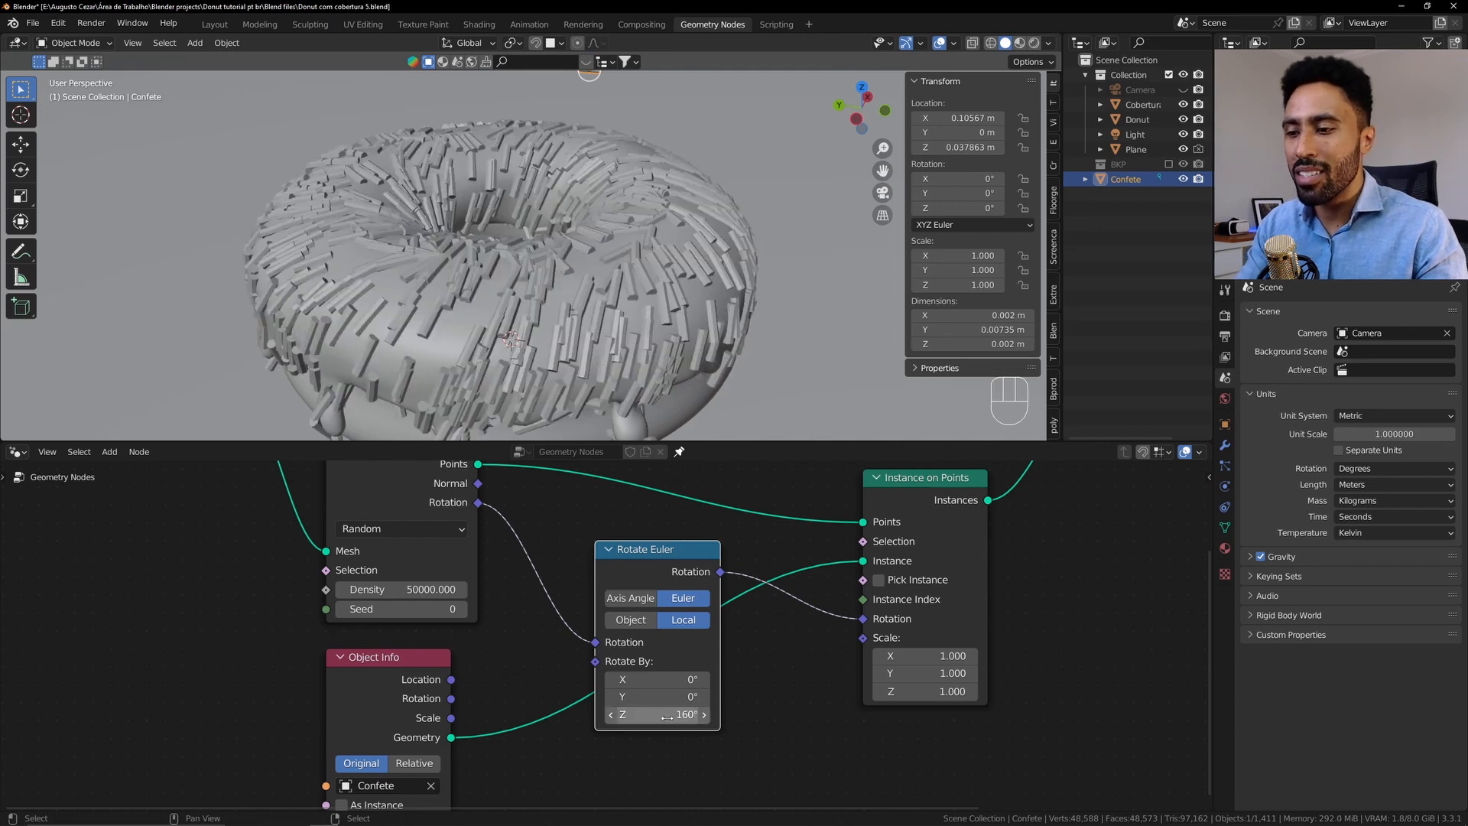
# Set the viewport's solid shading colour mode to Random
pyautogui.moveTo(658, 321)
pyautogui.keyDown('shift'); pyautogui.mouseDown(button='middle')
pyautogui.moveTo(669, 286)
pyautogui.moveTo(671, 329)
pyautogui.mouseUp(button='middle'); pyautogui.keyUp('shift')
pyautogui.click(1047, 44)
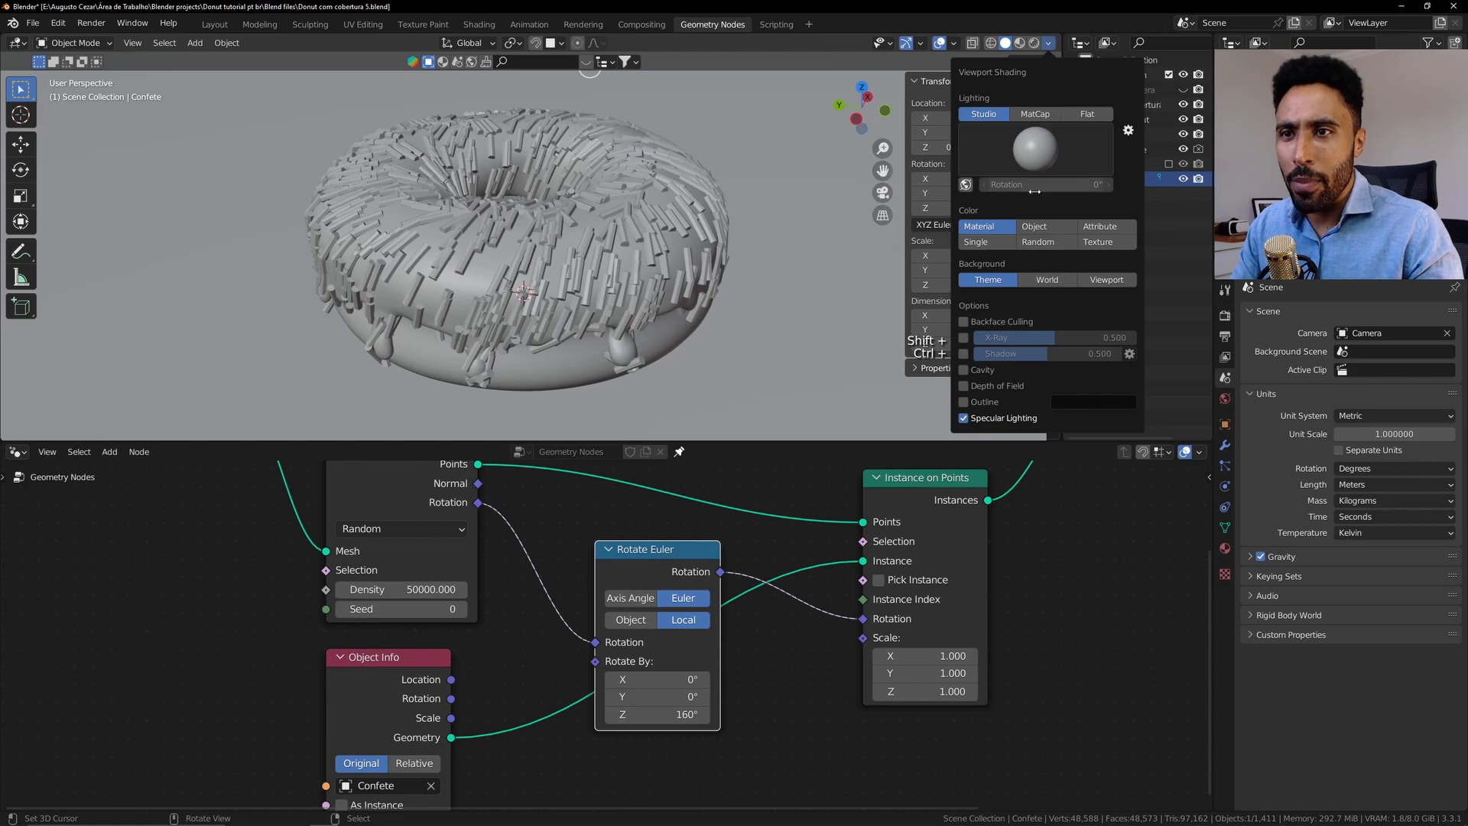
pyautogui.click(1042, 227)
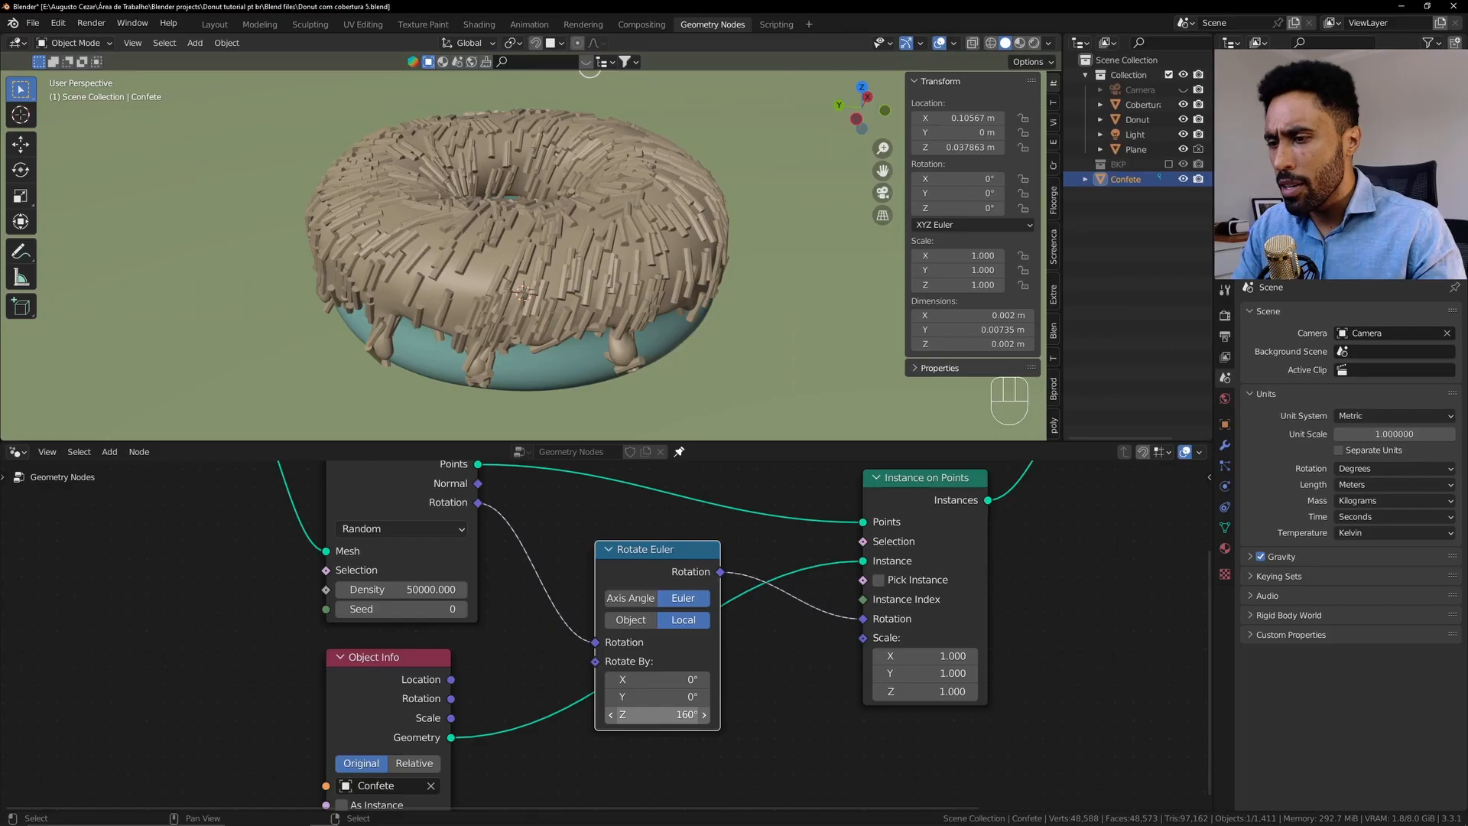
# Try other Z rotations in the Rotate Euler node's Rotate By value, ending with Z reset to 0°
pyautogui.moveTo(225, 825); pyautogui.dragTo(314, 825)
pyautogui.moveTo(657, 714)
pyautogui.mouseDown()
pyautogui.moveTo(638, 714)
pyautogui.moveTo(670, 714)
pyautogui.mouseUp()
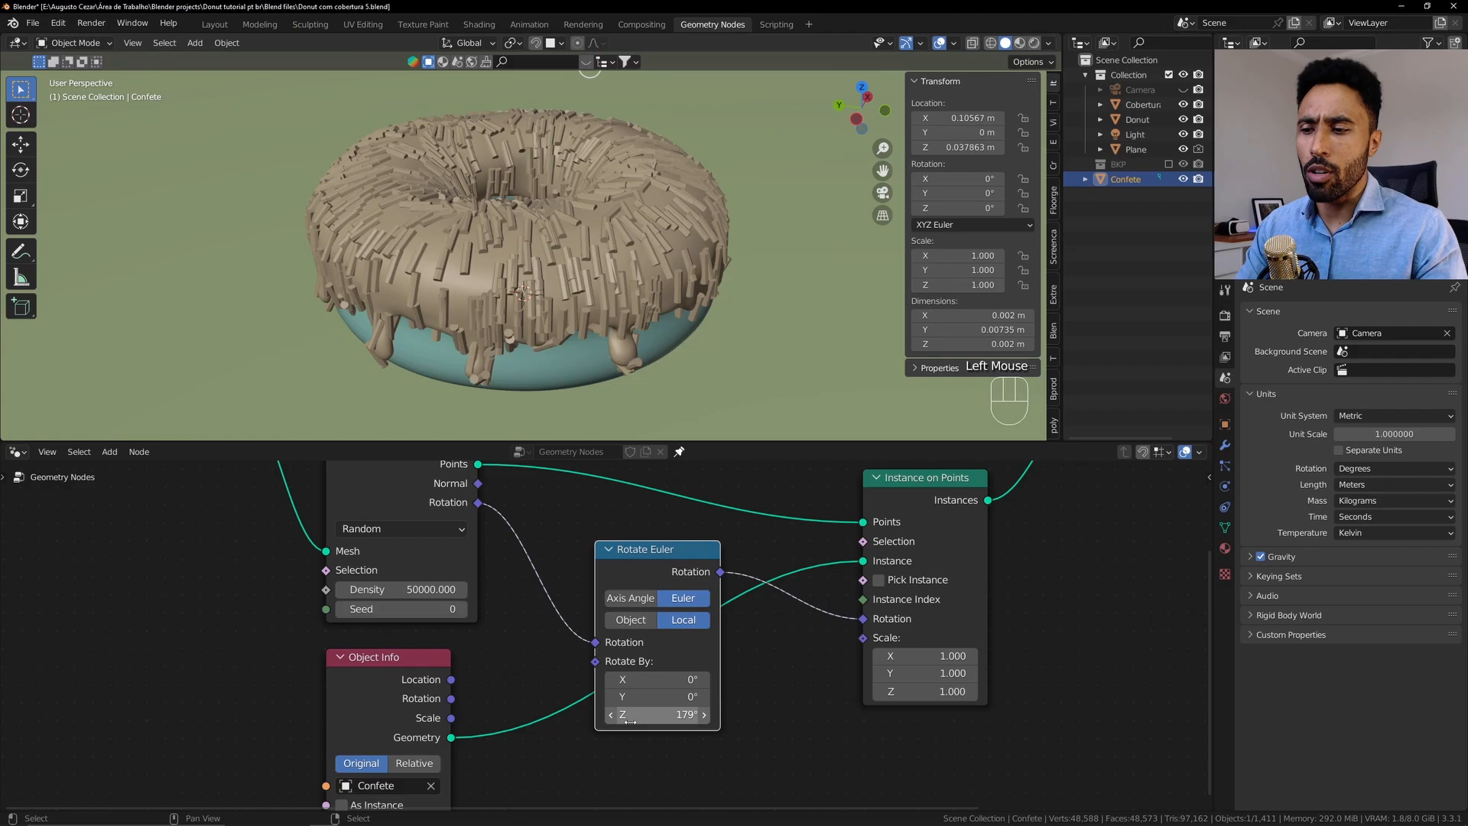
pyautogui.press('BackSpace')
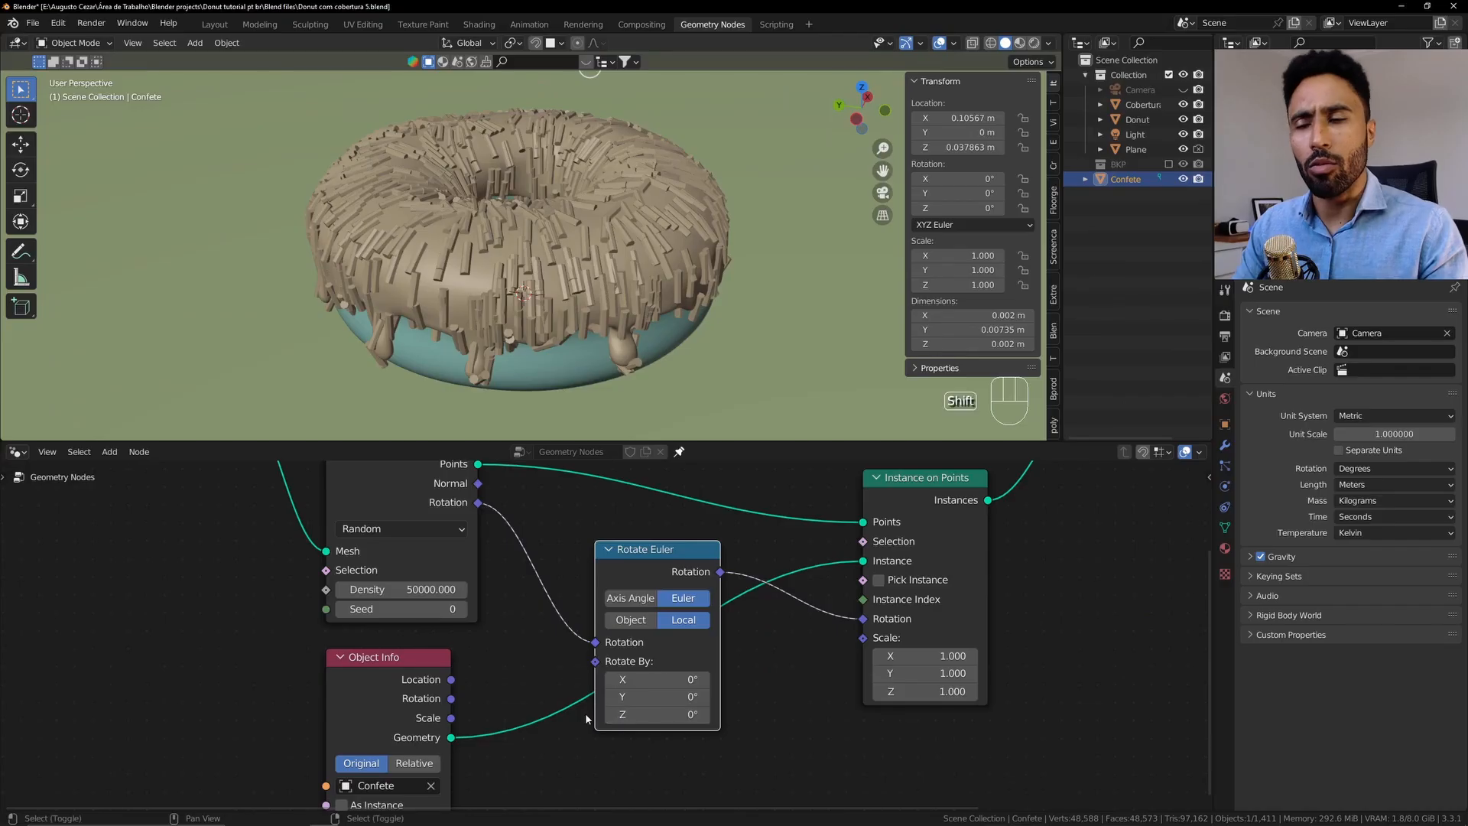
# Add a Random Value node and place it in the empty space before the point distribution and Object Info nodes
pyautogui.hotkey('shift', 'a')
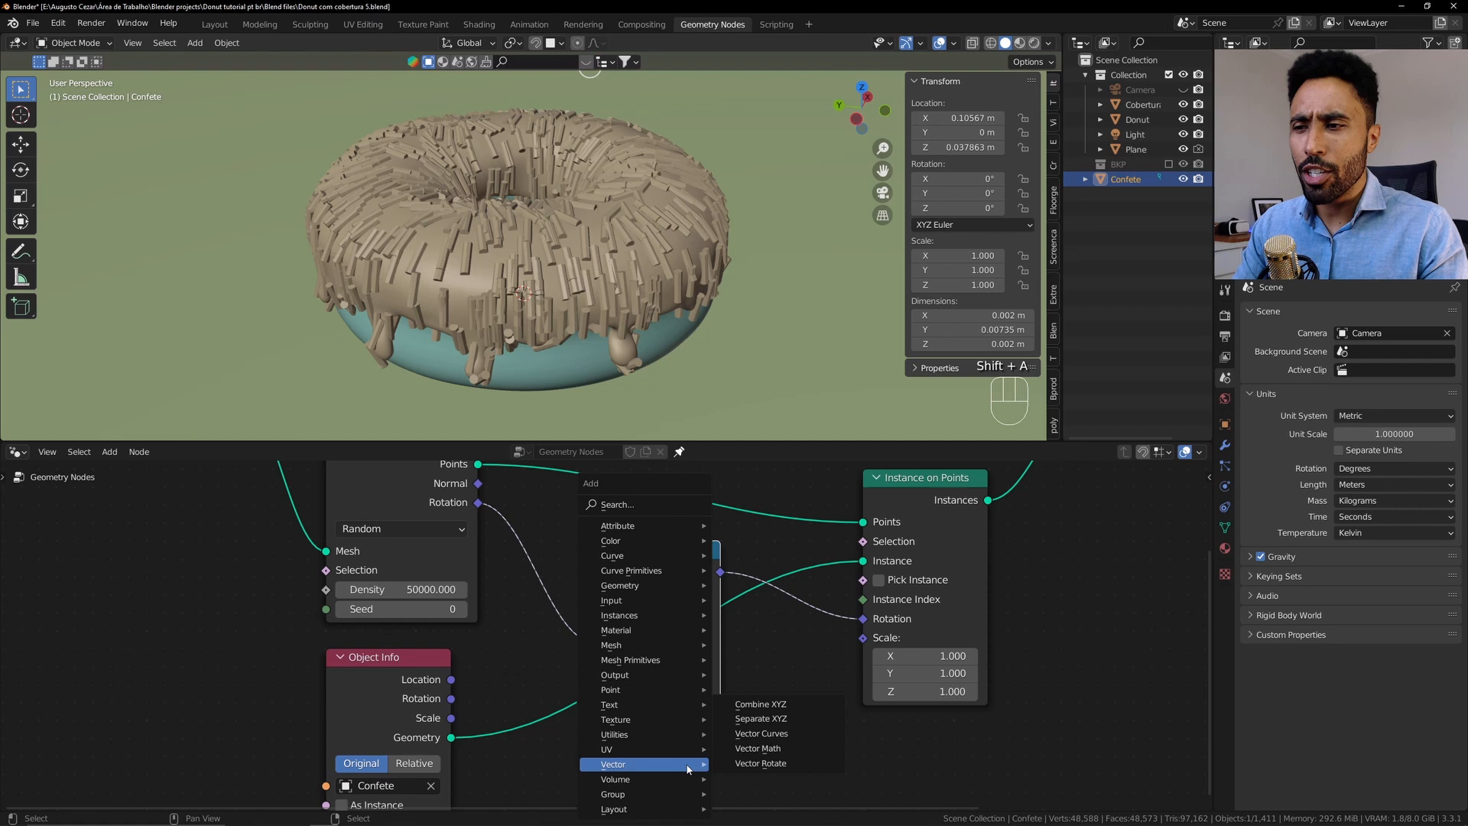
pyautogui.click(643, 508)
pyautogui.write('rando')
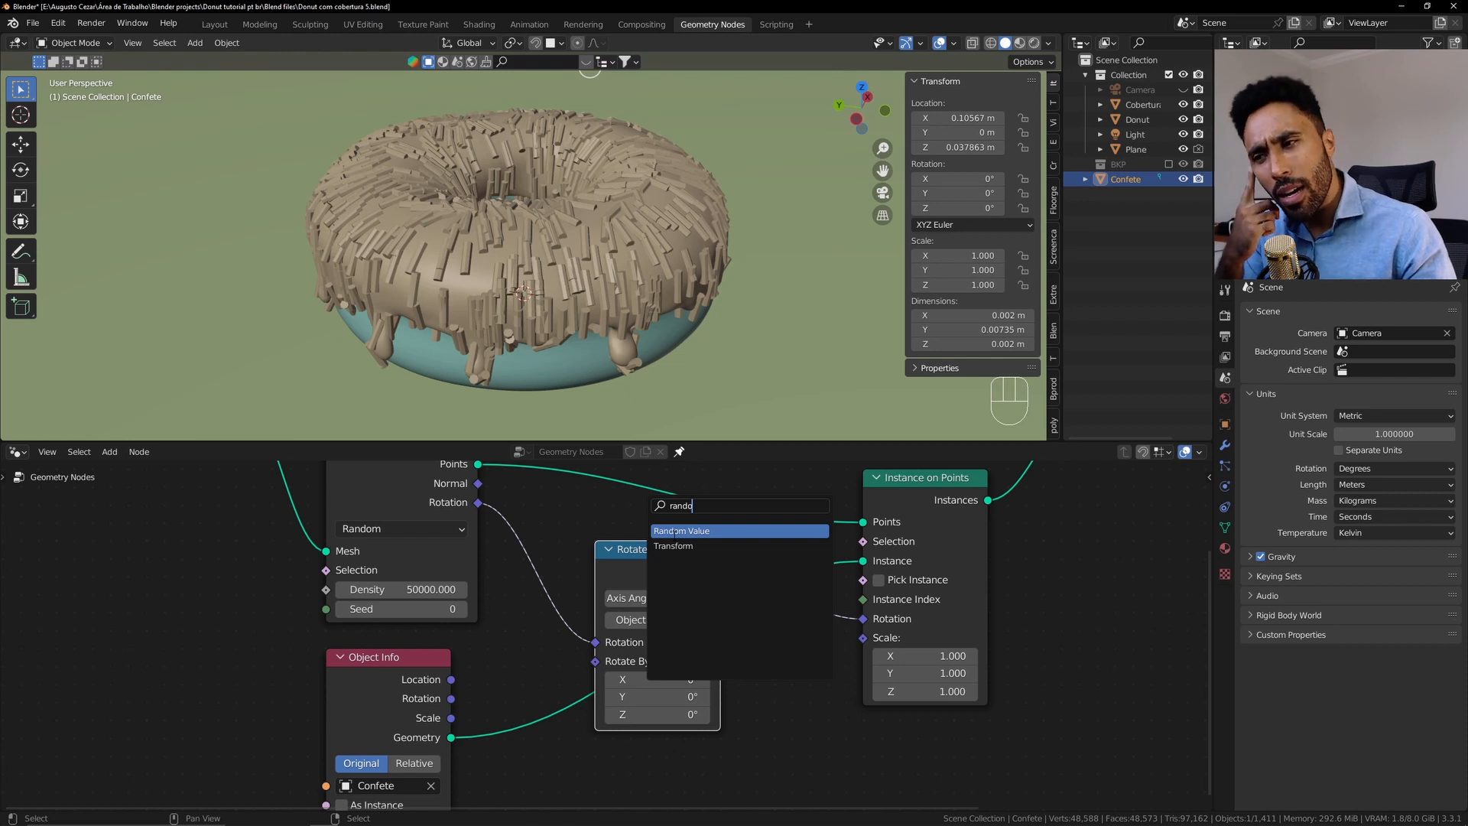
pyautogui.click(674, 531)
pyautogui.click(219, 592)
pyautogui.moveTo(219, 592); pyautogui.dragTo(485, 575, button='middle')
pyautogui.moveTo(482, 557); pyautogui.dragTo(439, 550)
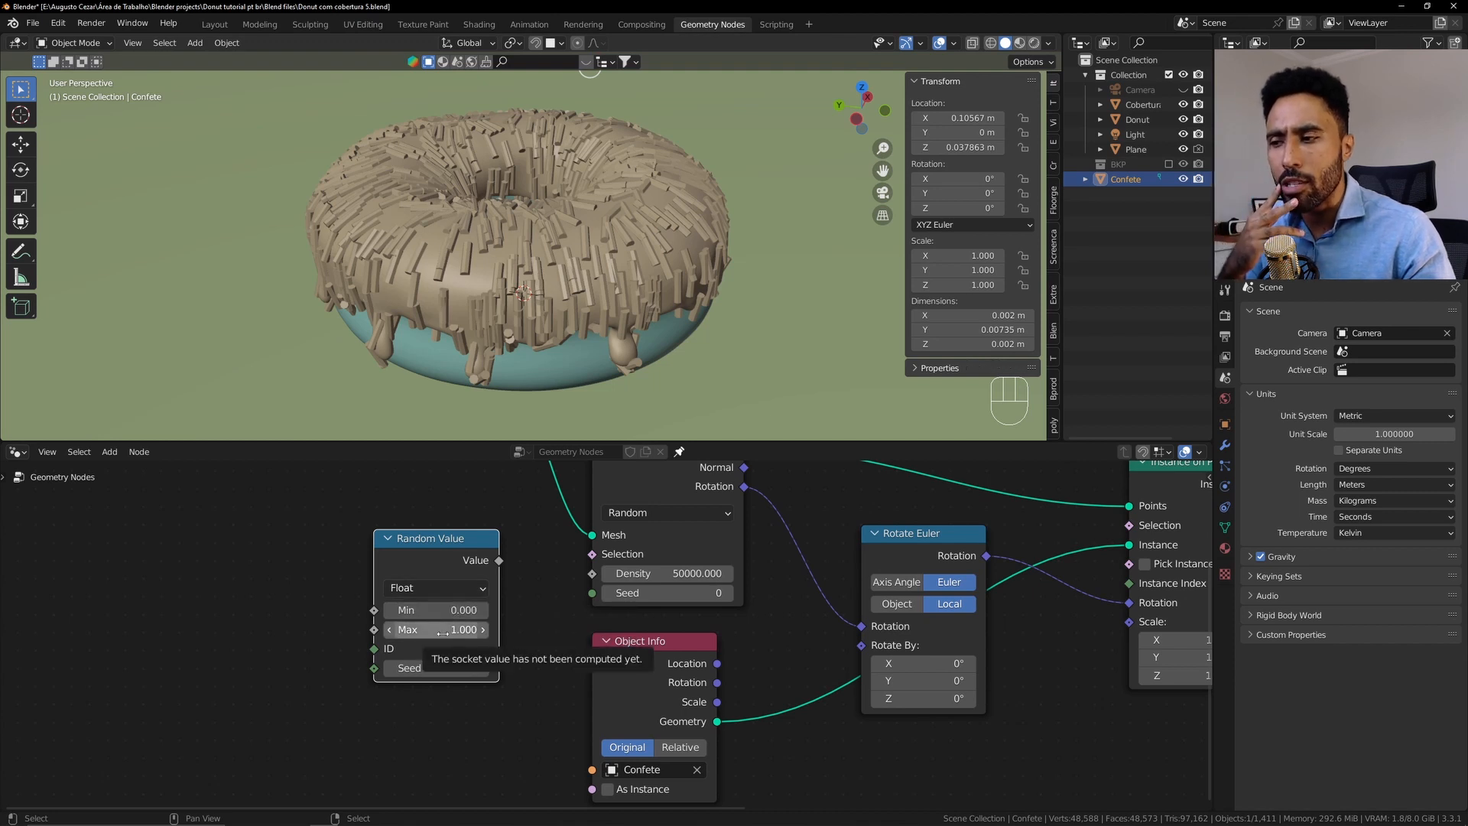
# Connect the float Random Value output to the Rotate Euler node's Rotate By input and raise Max to 11.100
pyautogui.click(438, 590)
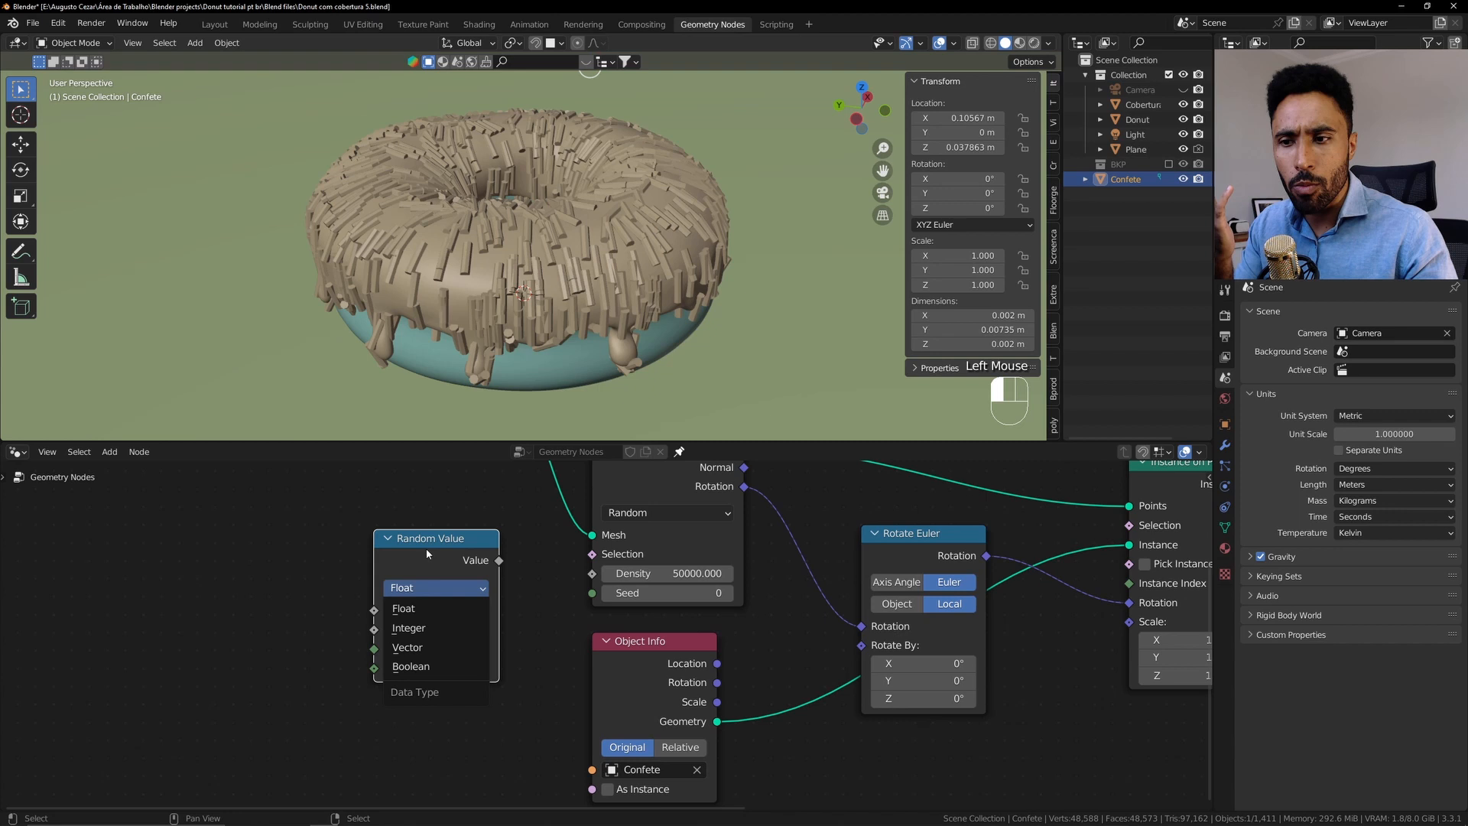
pyautogui.click(428, 553)
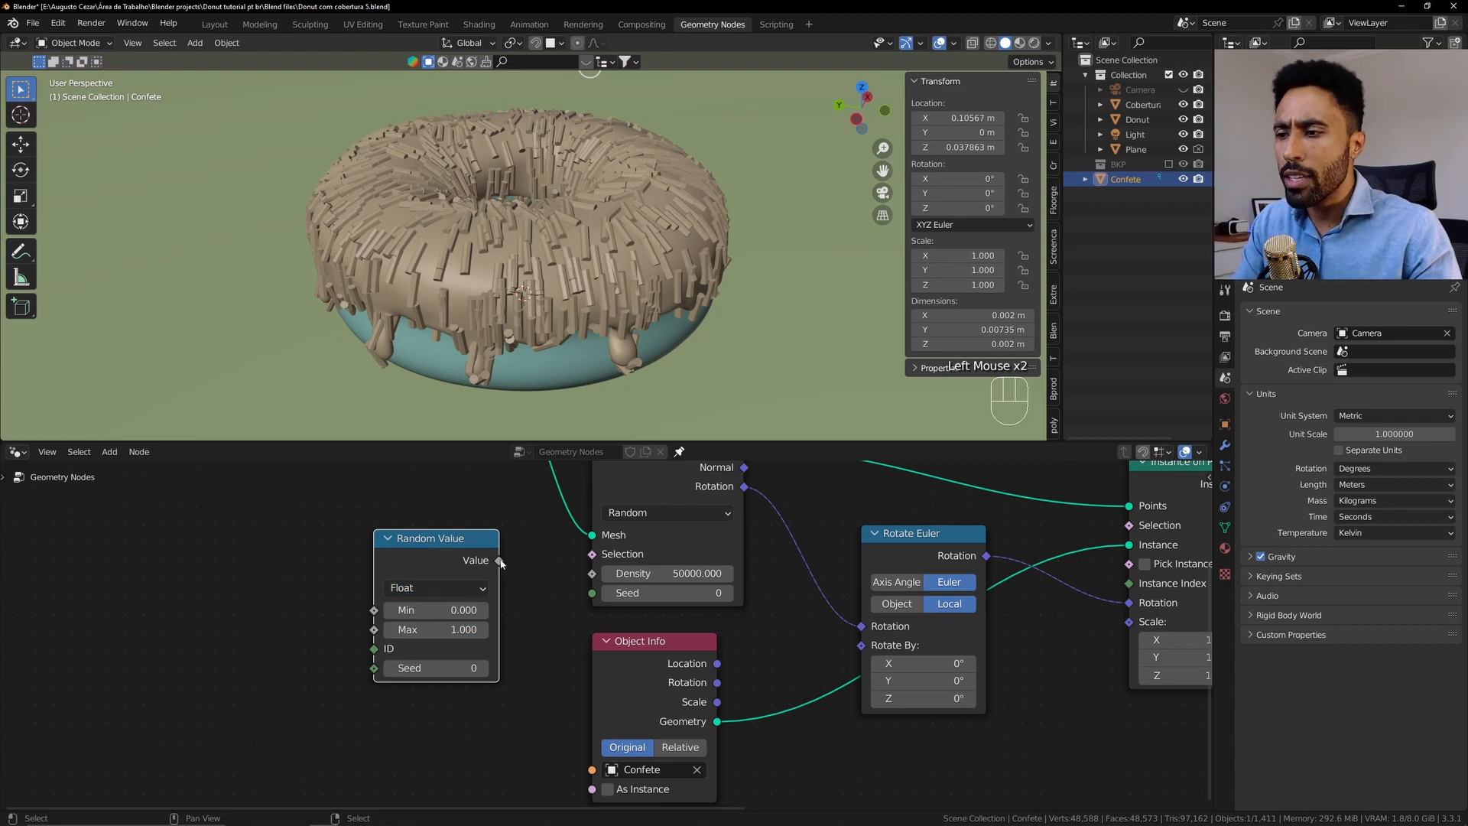
pyautogui.moveTo(499, 561); pyautogui.dragTo(857, 652)
pyautogui.moveTo(584, 249); pyautogui.dragTo(581, 240, button='middle')
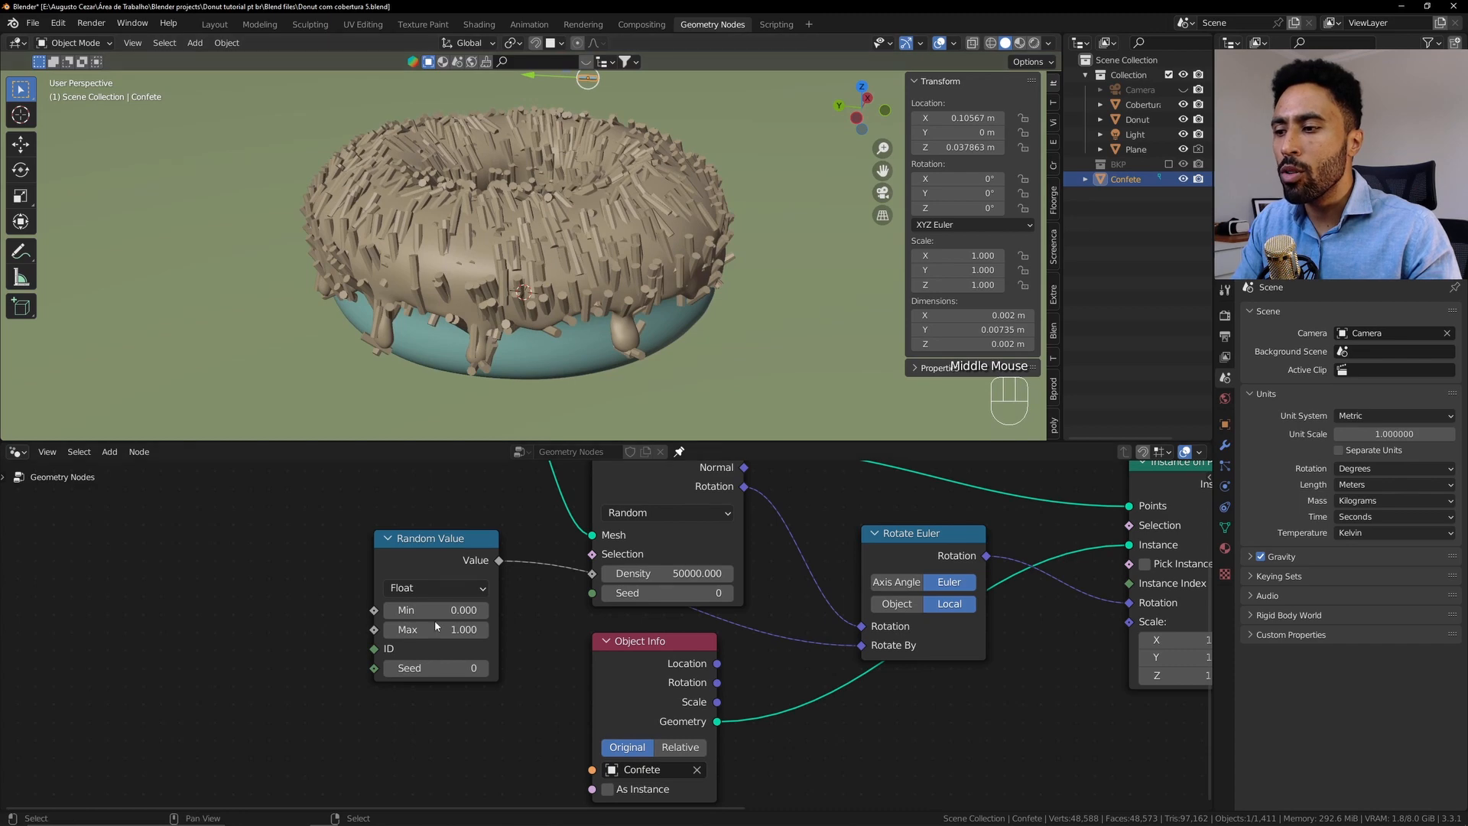
pyautogui.moveTo(435, 628); pyautogui.dragTo(512, 629)
pyautogui.moveTo(549, 289); pyautogui.dragTo(609, 287, button='middle')
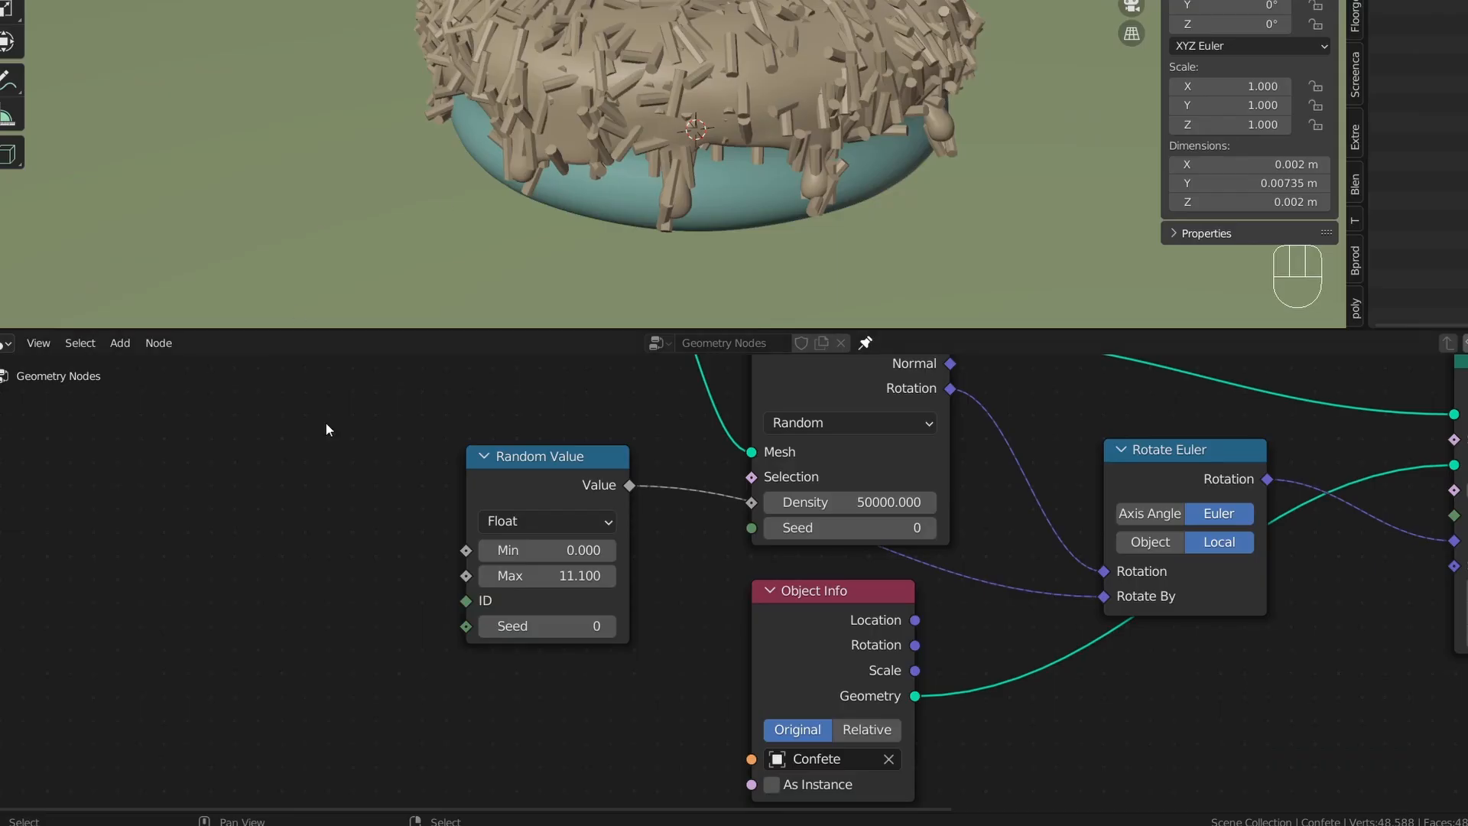
# Change the Random Value node's data type to Vector
pyautogui.click(575, 523)
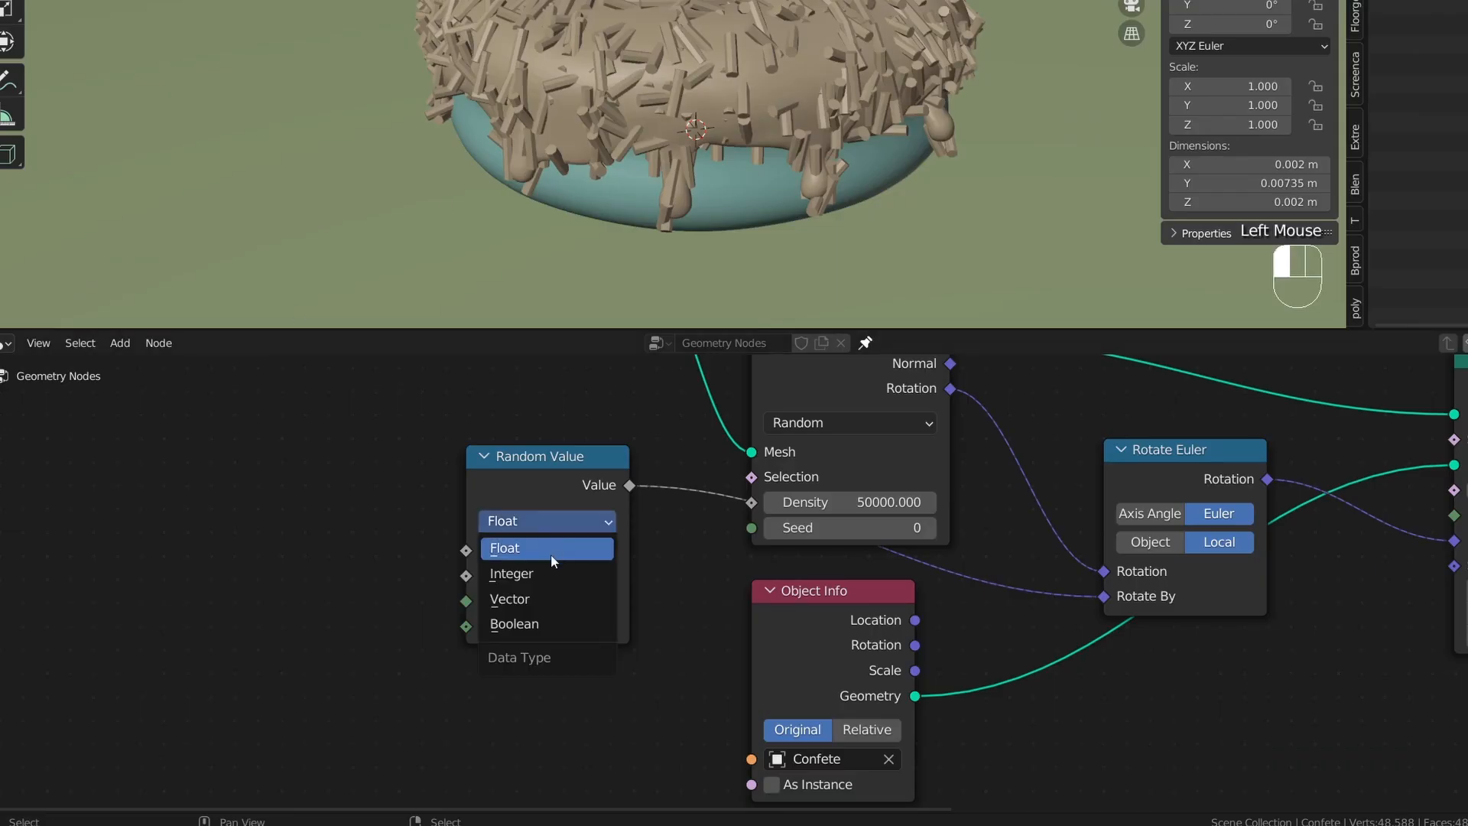
pyautogui.click(528, 599)
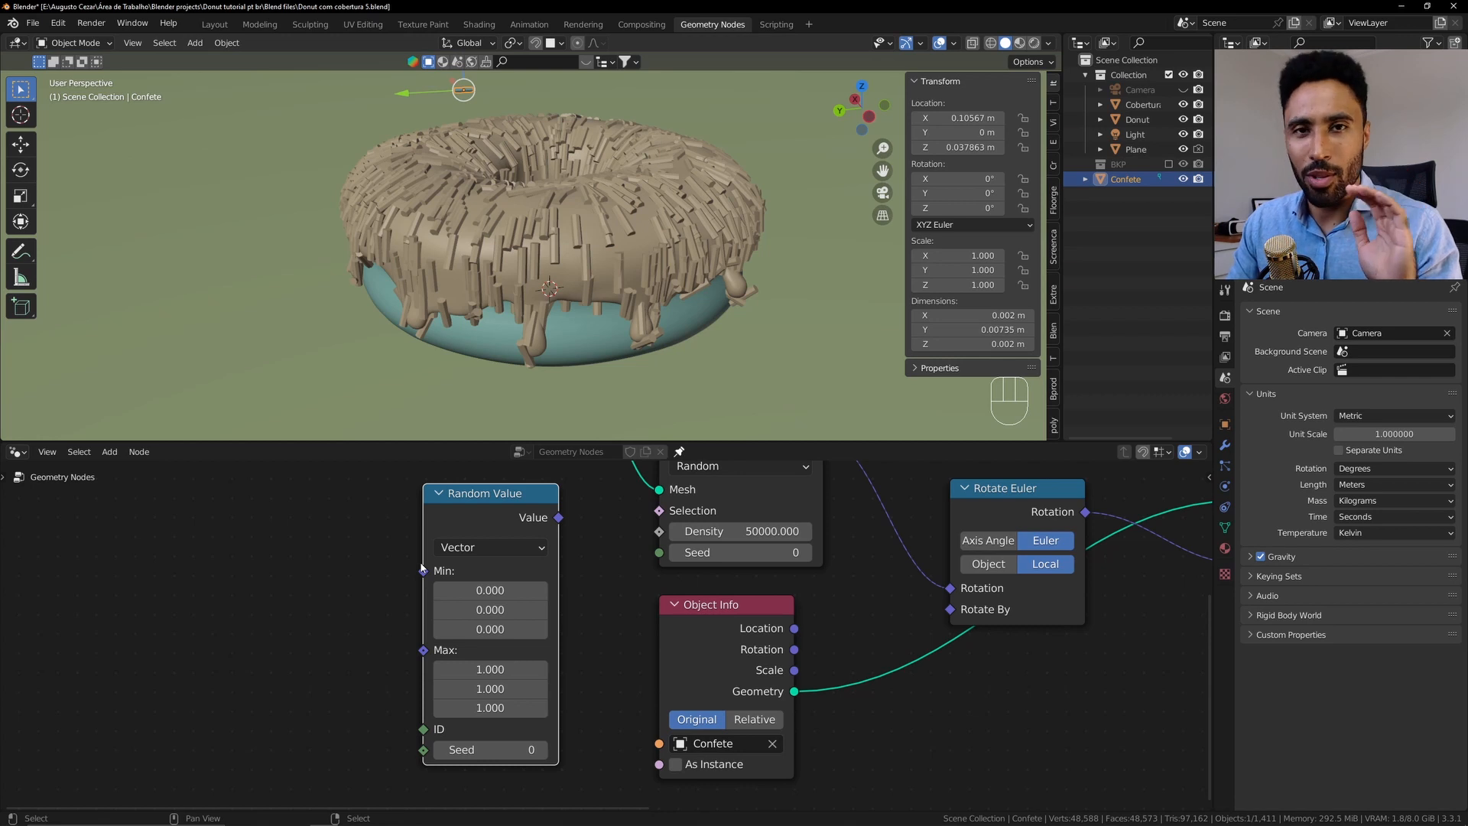
# Frame the Confete sprinkle, select one of its side faces in Edit Mode and view its axes with the Normal orientation
pyautogui.keyDown('shift'); pyautogui.moveTo(598, 267); pyautogui.dragTo(683, 311, button='middle'); pyautogui.keyUp('shift')
pyautogui.press('KP_Decimal')
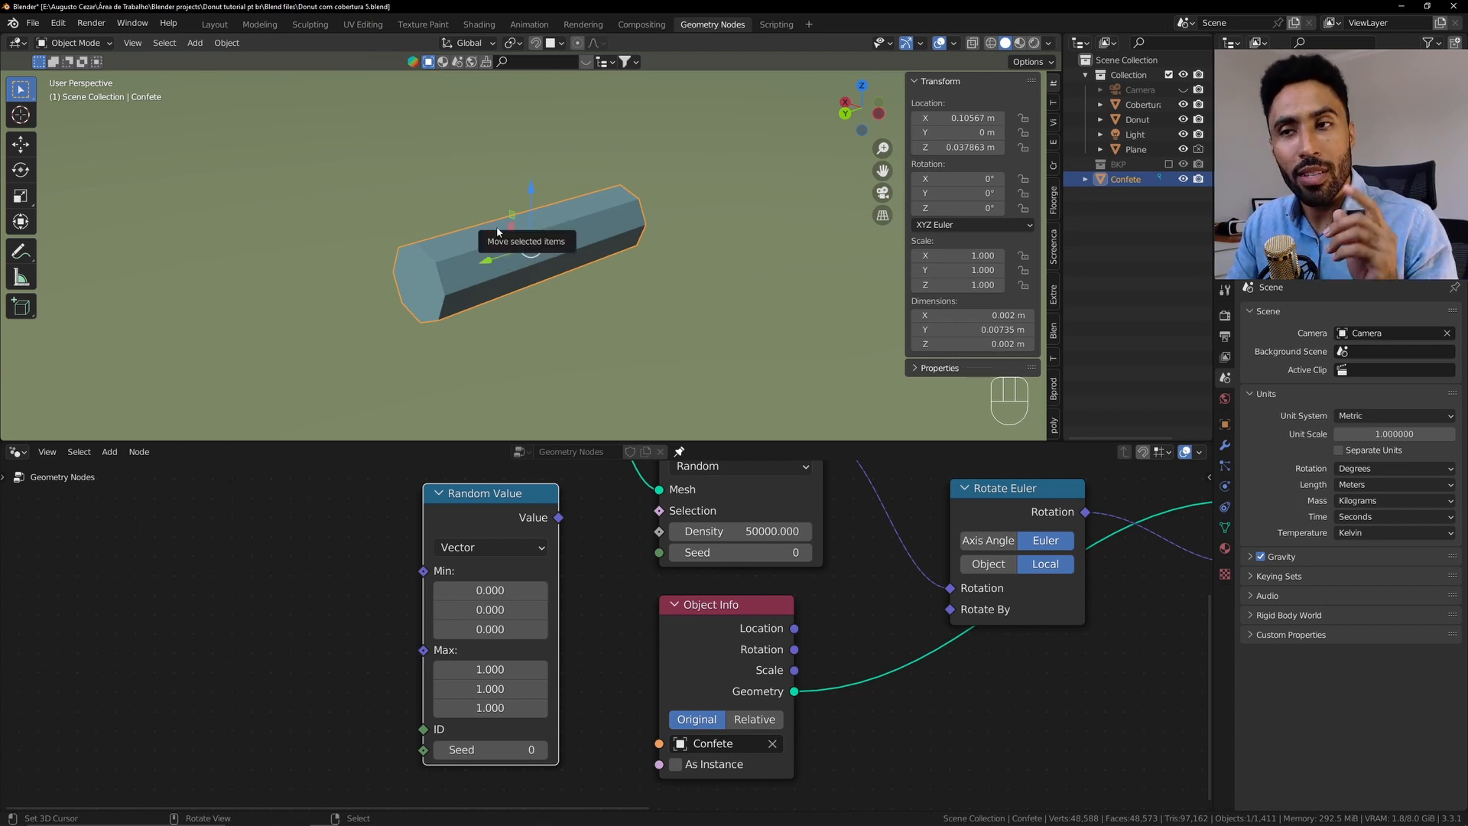
pyautogui.press('Tab')
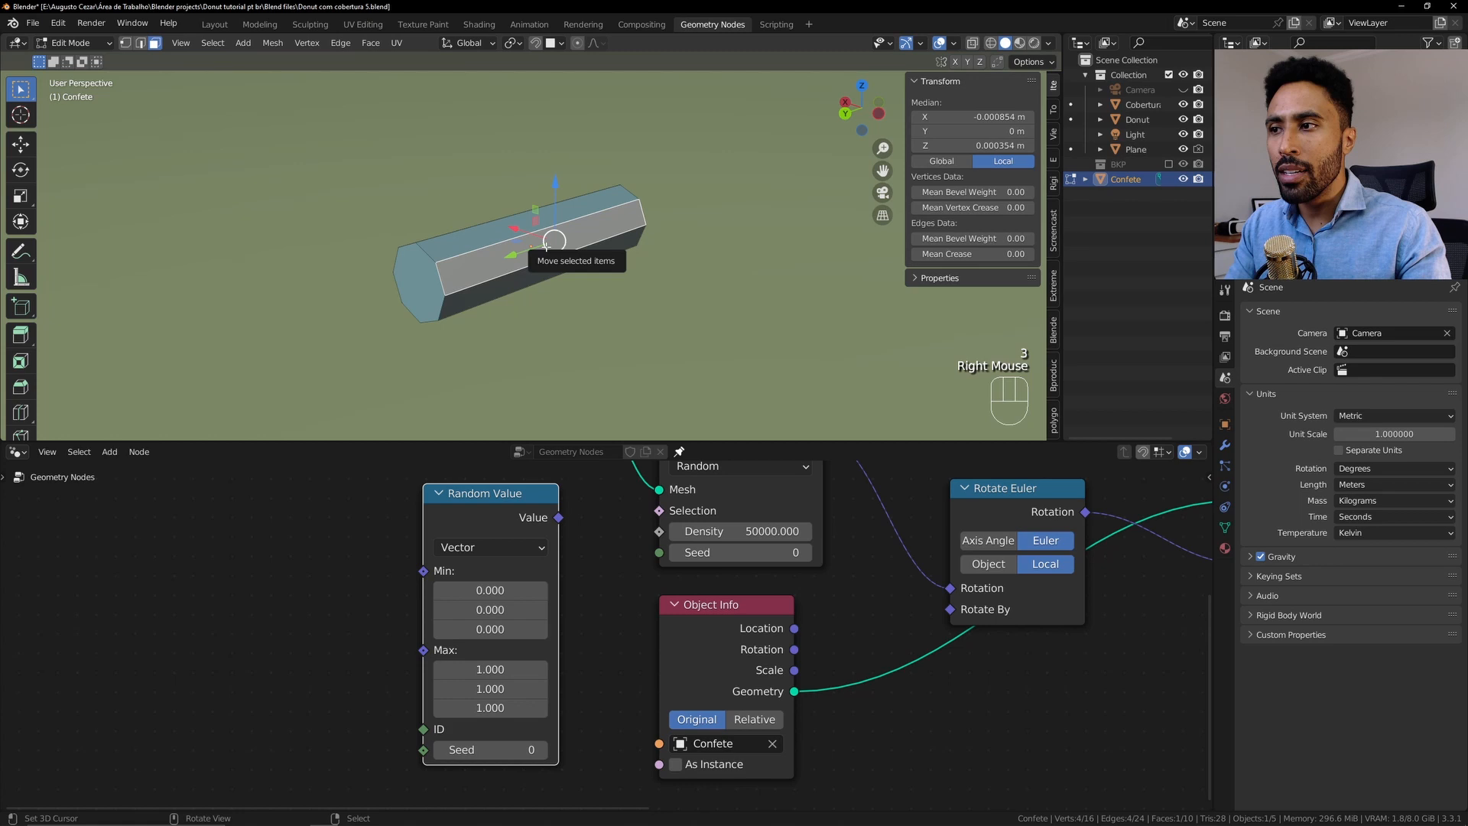
pyautogui.click(539, 248)
pyautogui.click(468, 43)
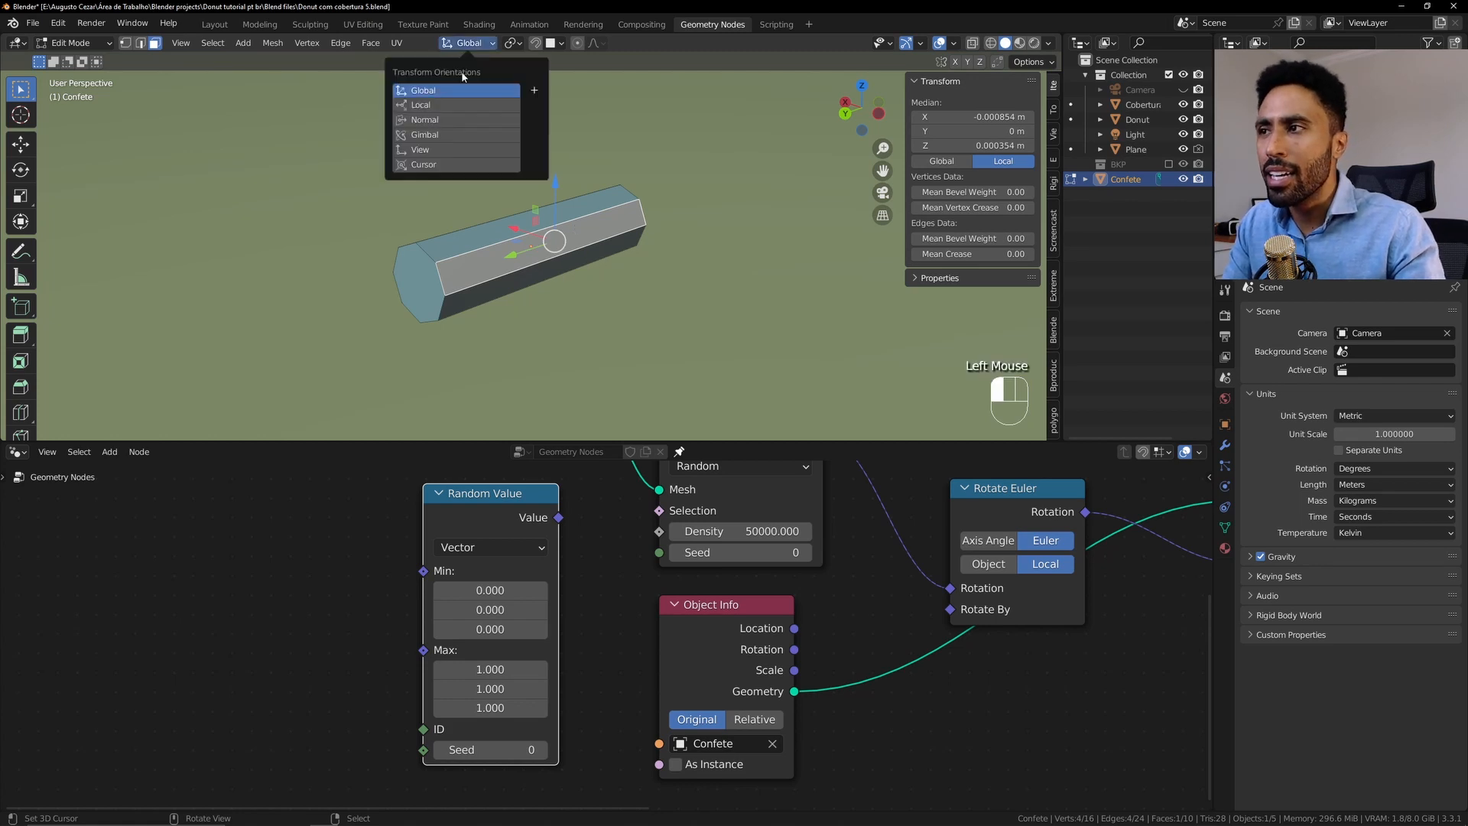
pyautogui.click(426, 120)
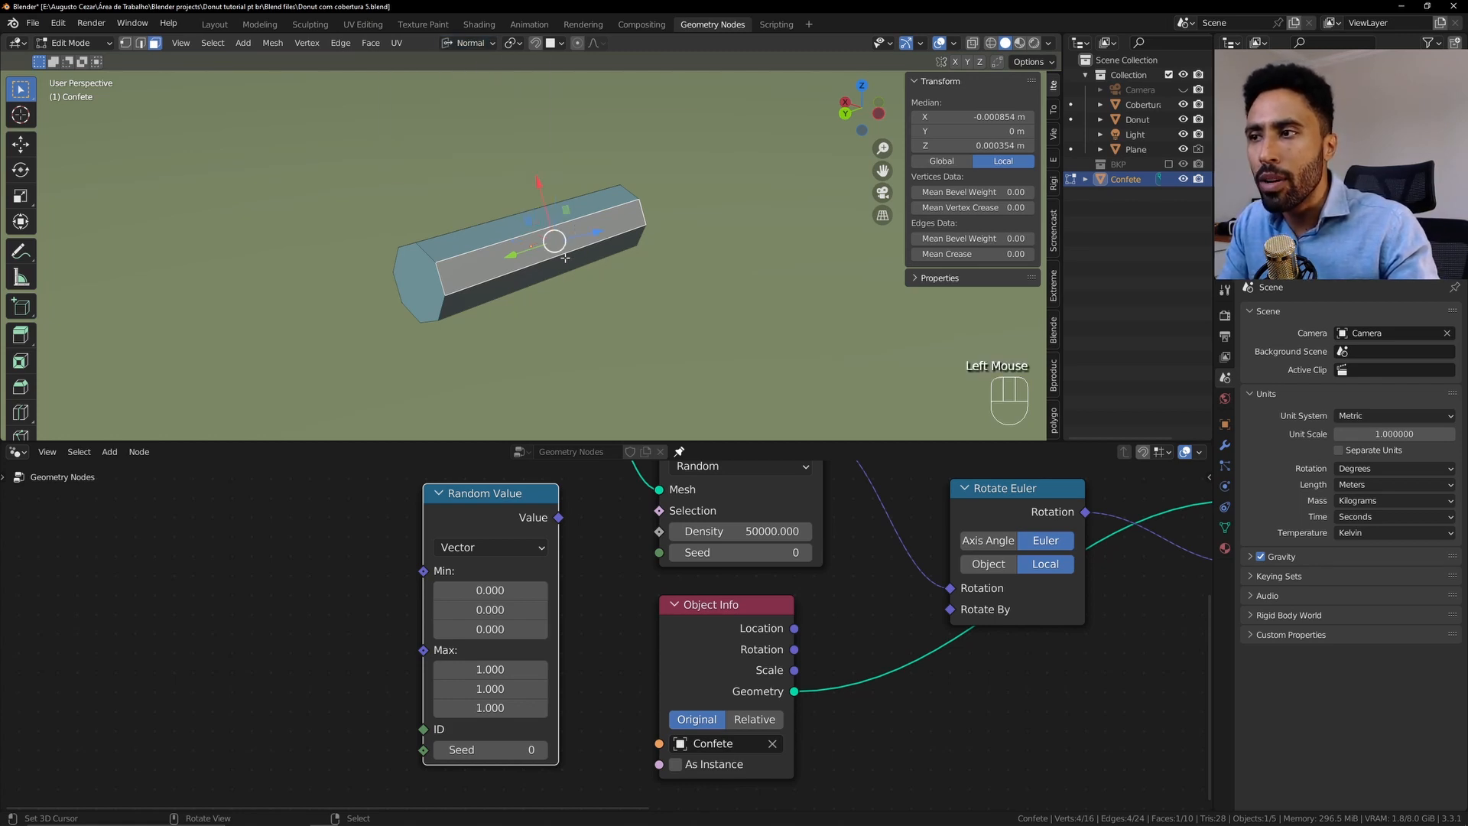
pyautogui.moveTo(565, 257); pyautogui.dragTo(649, 228, button='middle')
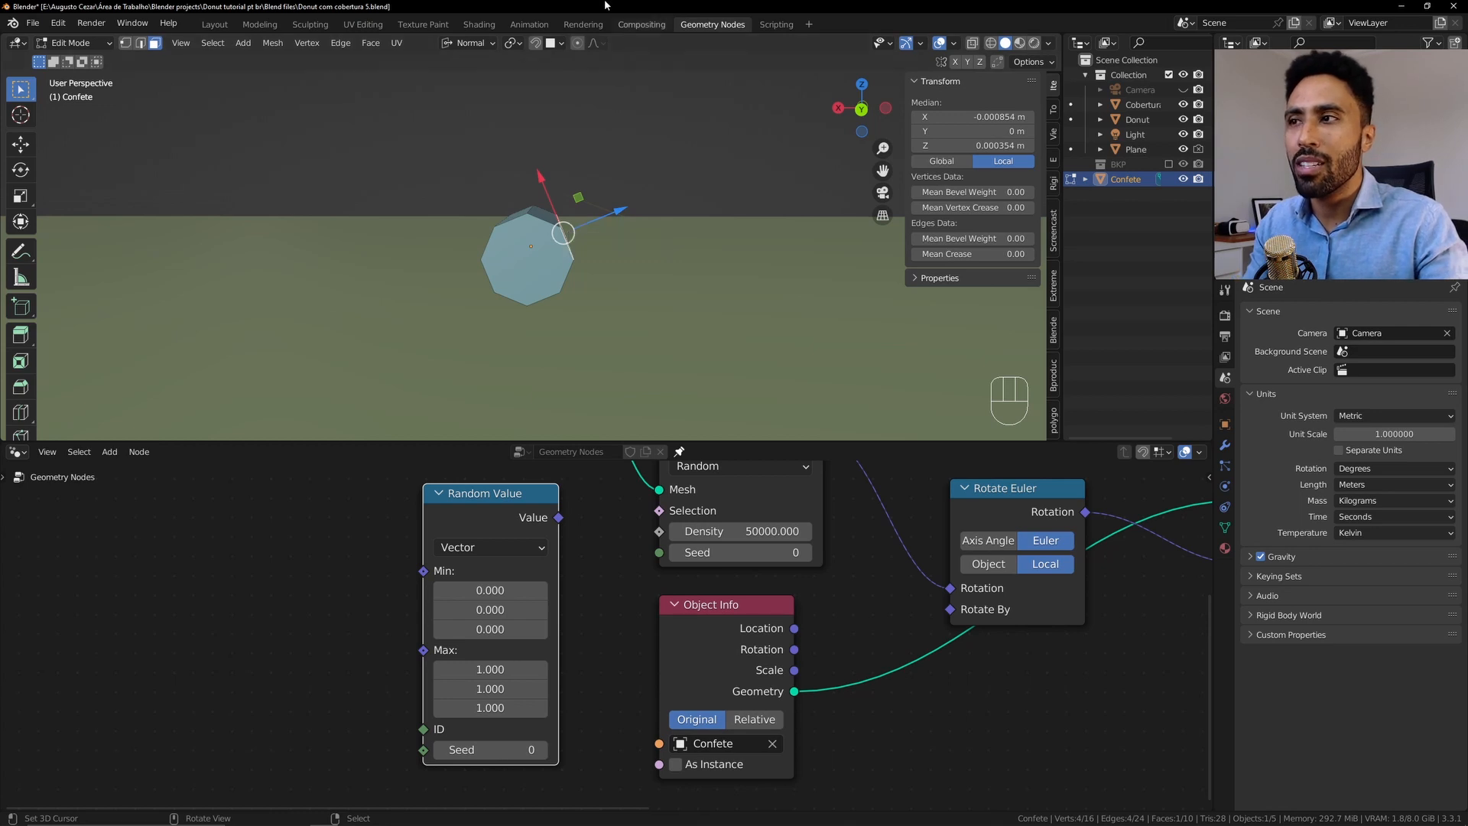
# Restore the Global transform orientation and return the sprinkle to Object Mode
pyautogui.click(469, 43)
pyautogui.click(459, 90)
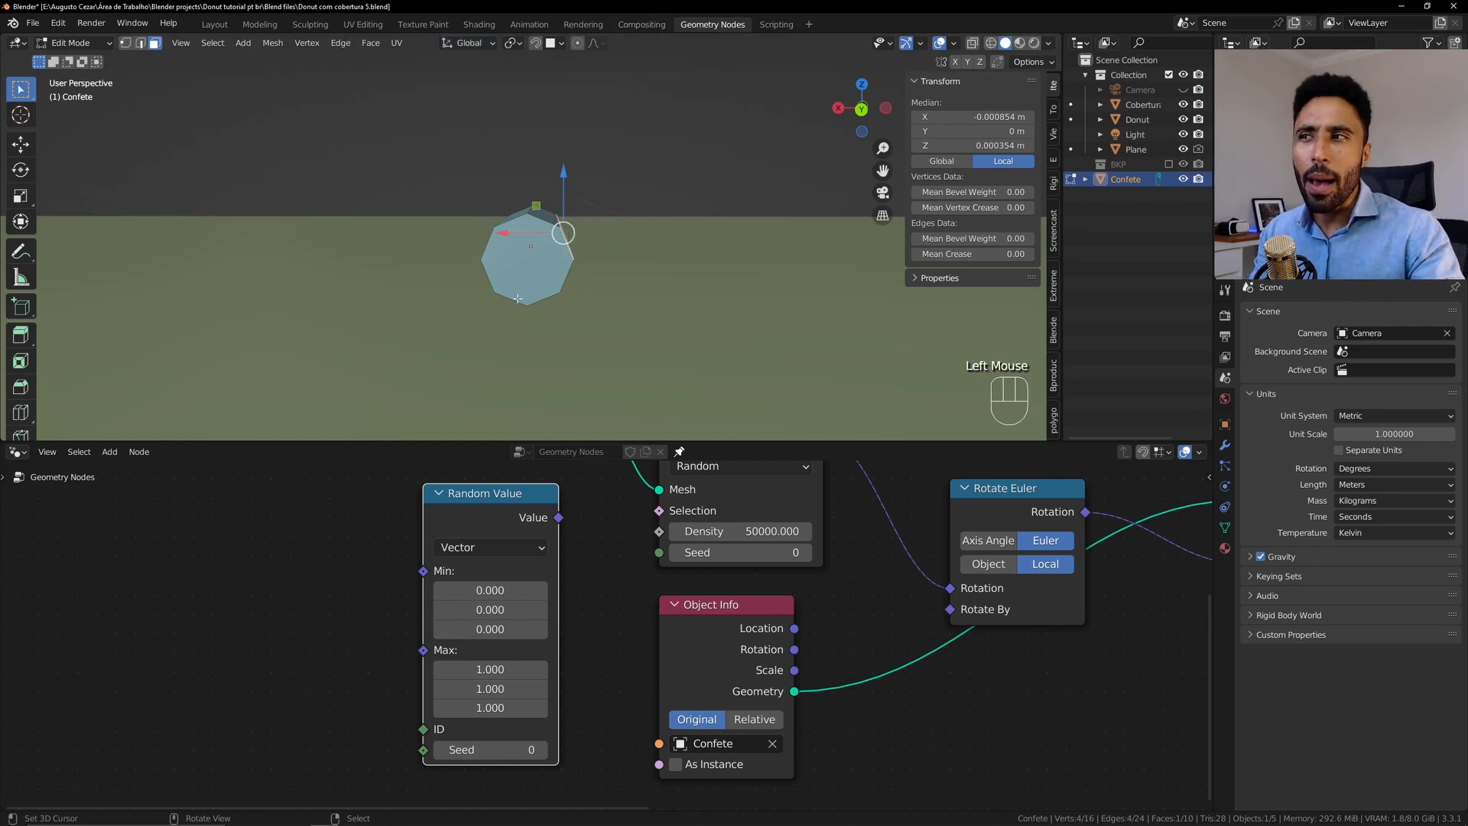
pyautogui.press('Tab')
# Connect the vector Random Value output to the Rotate Euler node's Rotate By input
pyautogui.scroll(-2, 602, 635)
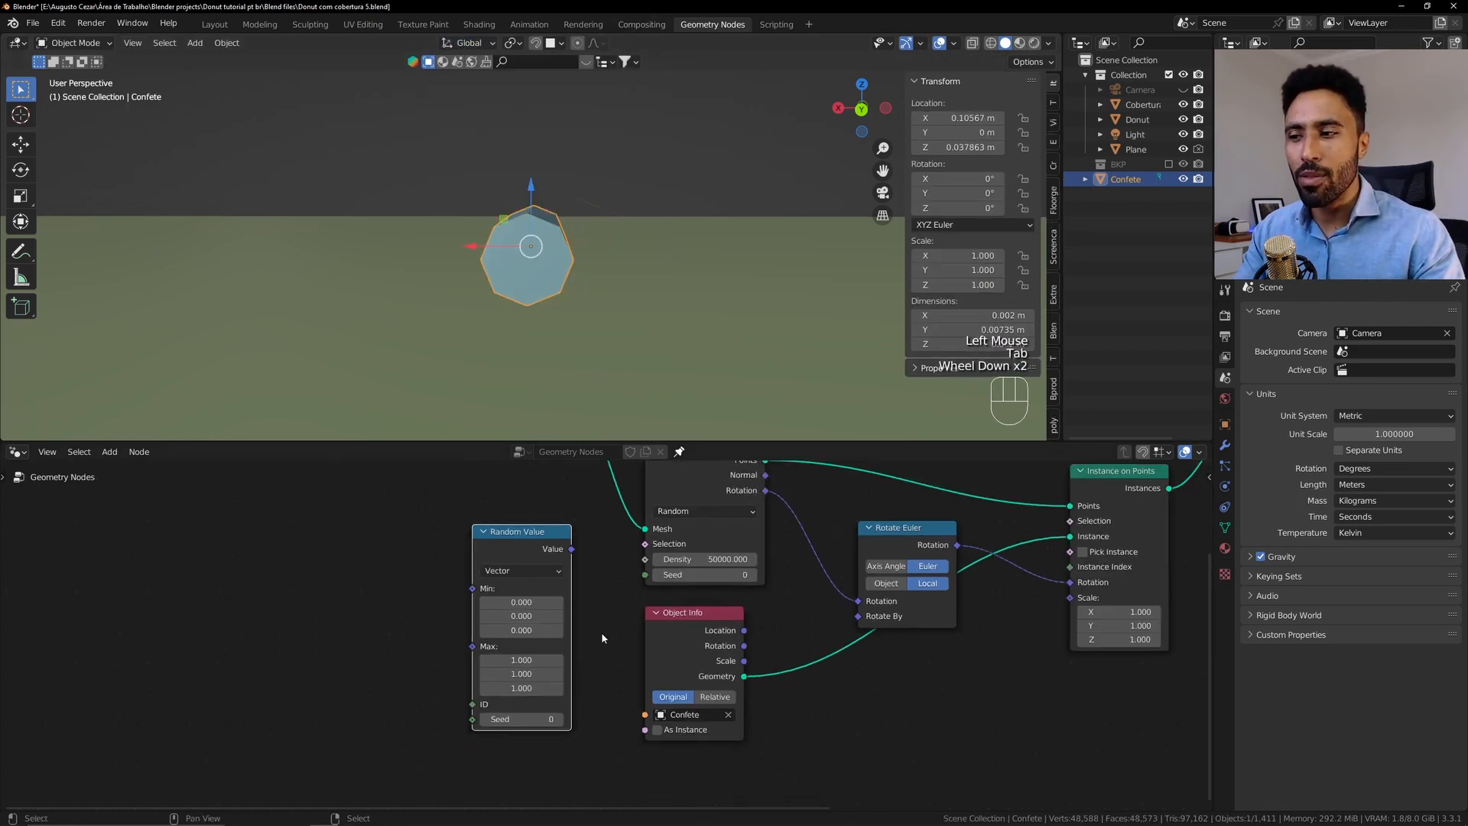
pyautogui.click(517, 688)
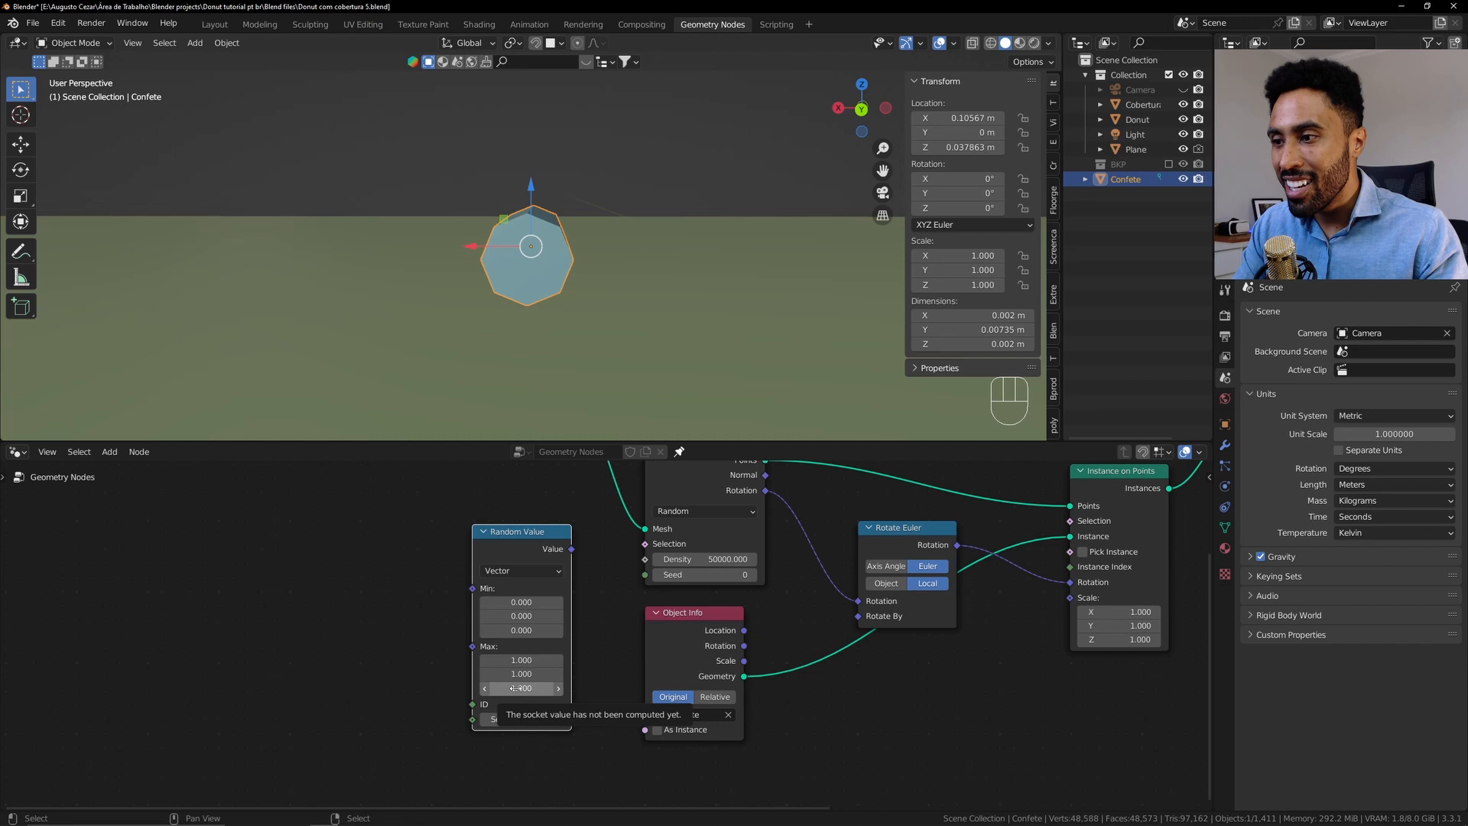
pyautogui.moveTo(570, 550); pyautogui.dragTo(858, 620)
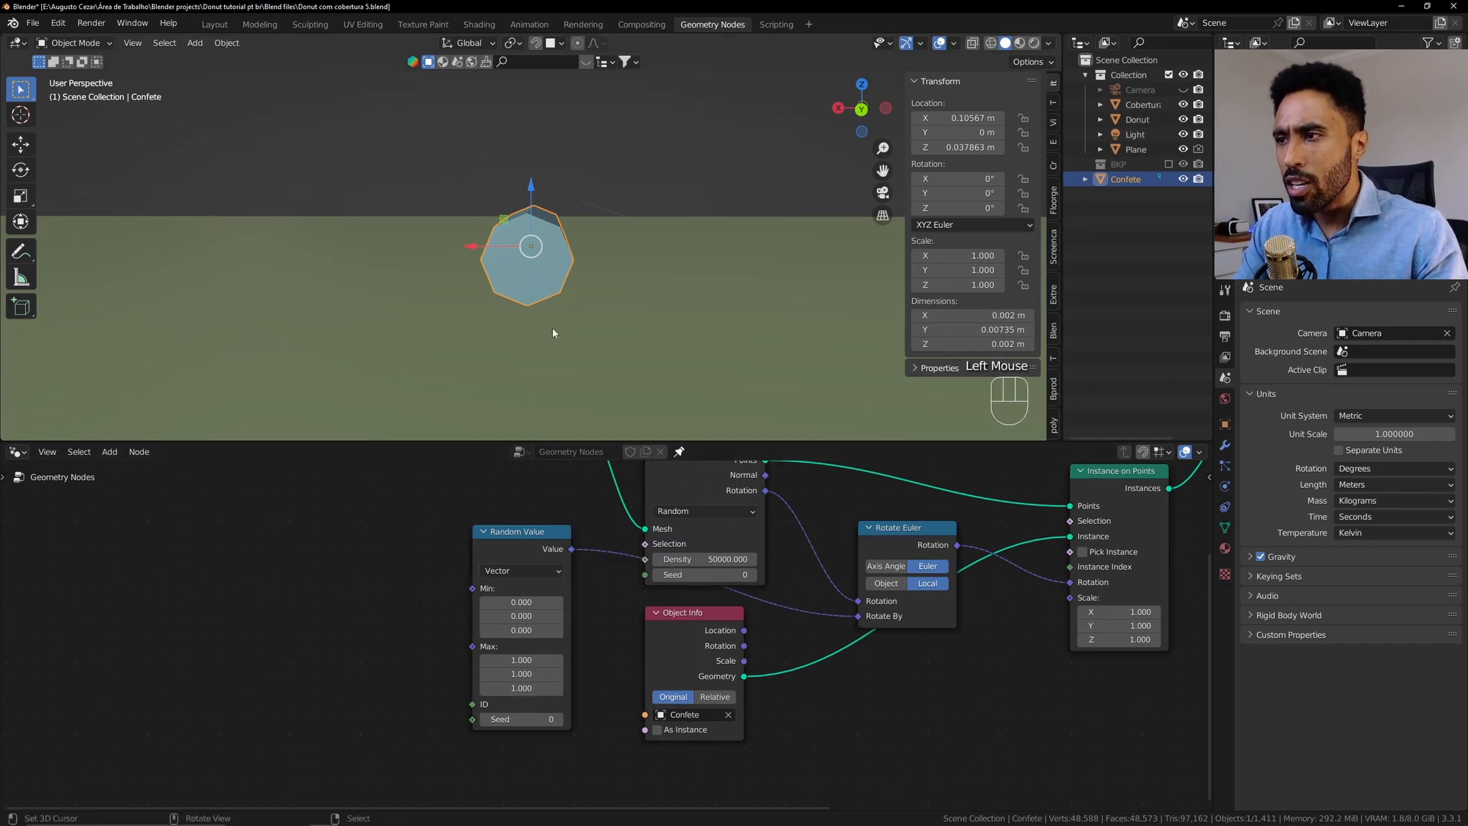
# With the whole donut in view, set the Random Value node's Max X and Y components to 0
pyautogui.scroll(2, 552, 327)
pyautogui.moveTo(552, 327); pyautogui.dragTo(476, 283, button='middle')
pyautogui.scroll(-3, 549, 314)
pyautogui.scroll(1, 553, 305)
pyautogui.scroll(-3, 557, 303)
pyautogui.scroll(1, 558, 303)
pyautogui.scroll(-3, 559, 304)
pyautogui.scroll(3, 472, 683)
pyautogui.moveTo(493, 670)
pyautogui.mouseDown()
pyautogui.moveTo(493, 688)
pyautogui.moveTo(495, 672)
pyautogui.mouseUp()
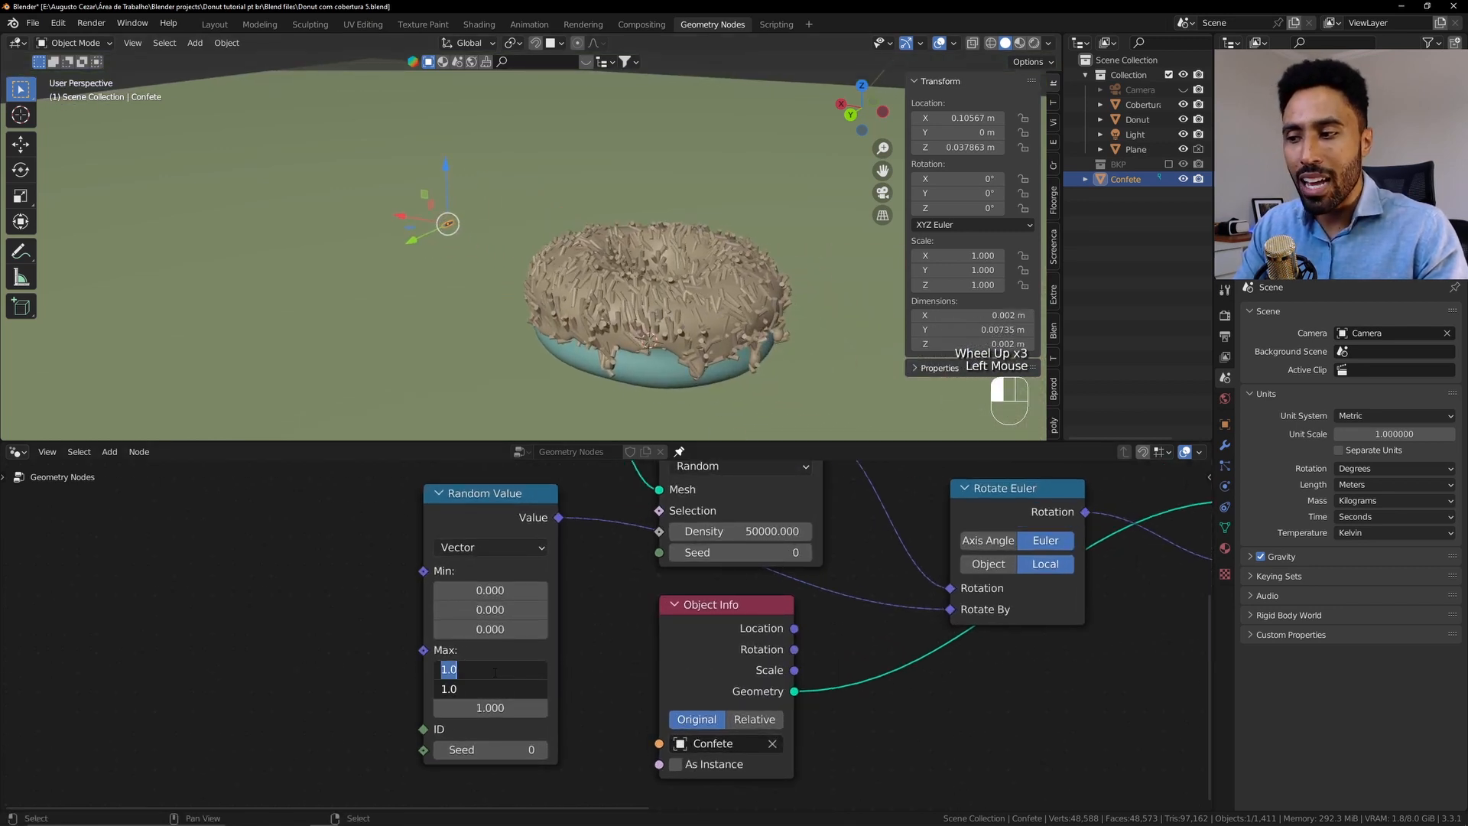
pyautogui.write('0')
pyautogui.press('Return')
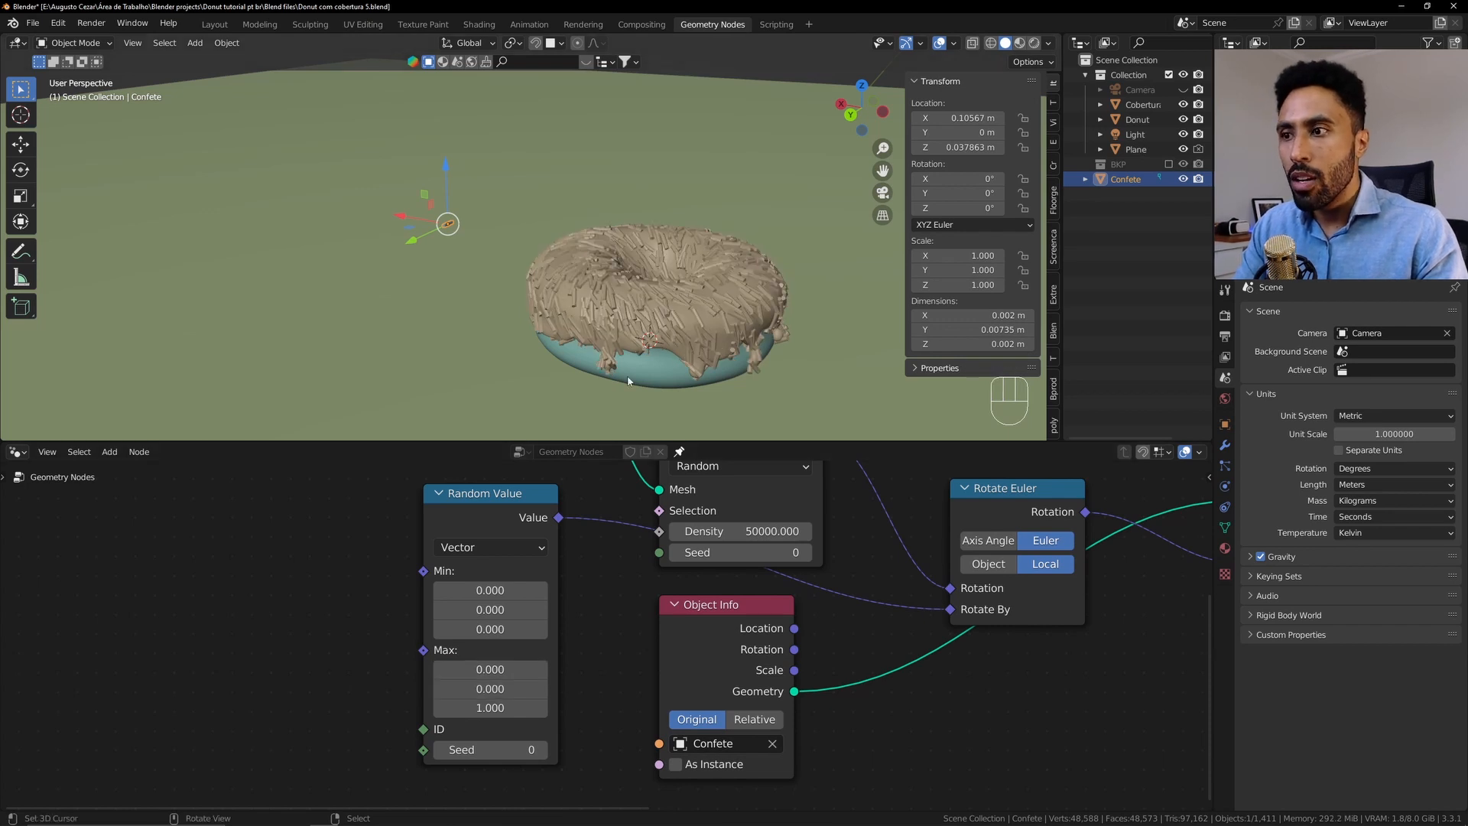
# Try different Max Z values in the Random Value node, ending at -4.800
pyautogui.moveTo(490, 708)
pyautogui.mouseDown()
pyautogui.moveTo(570, 708)
pyautogui.moveTo(499, 707)
pyautogui.mouseUp()
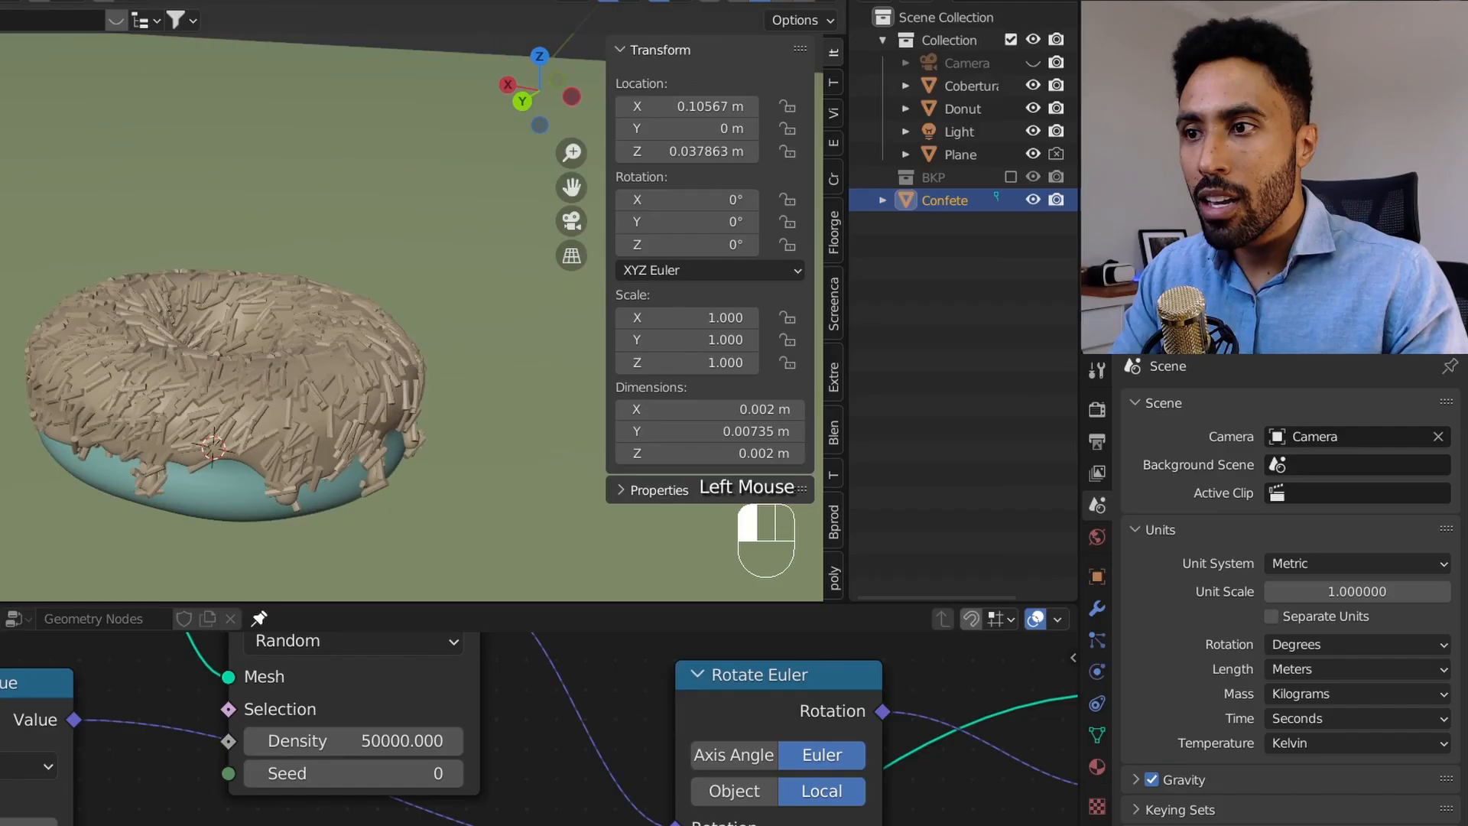
pyautogui.moveTo(25, 825); pyautogui.dragTo(46, 825)
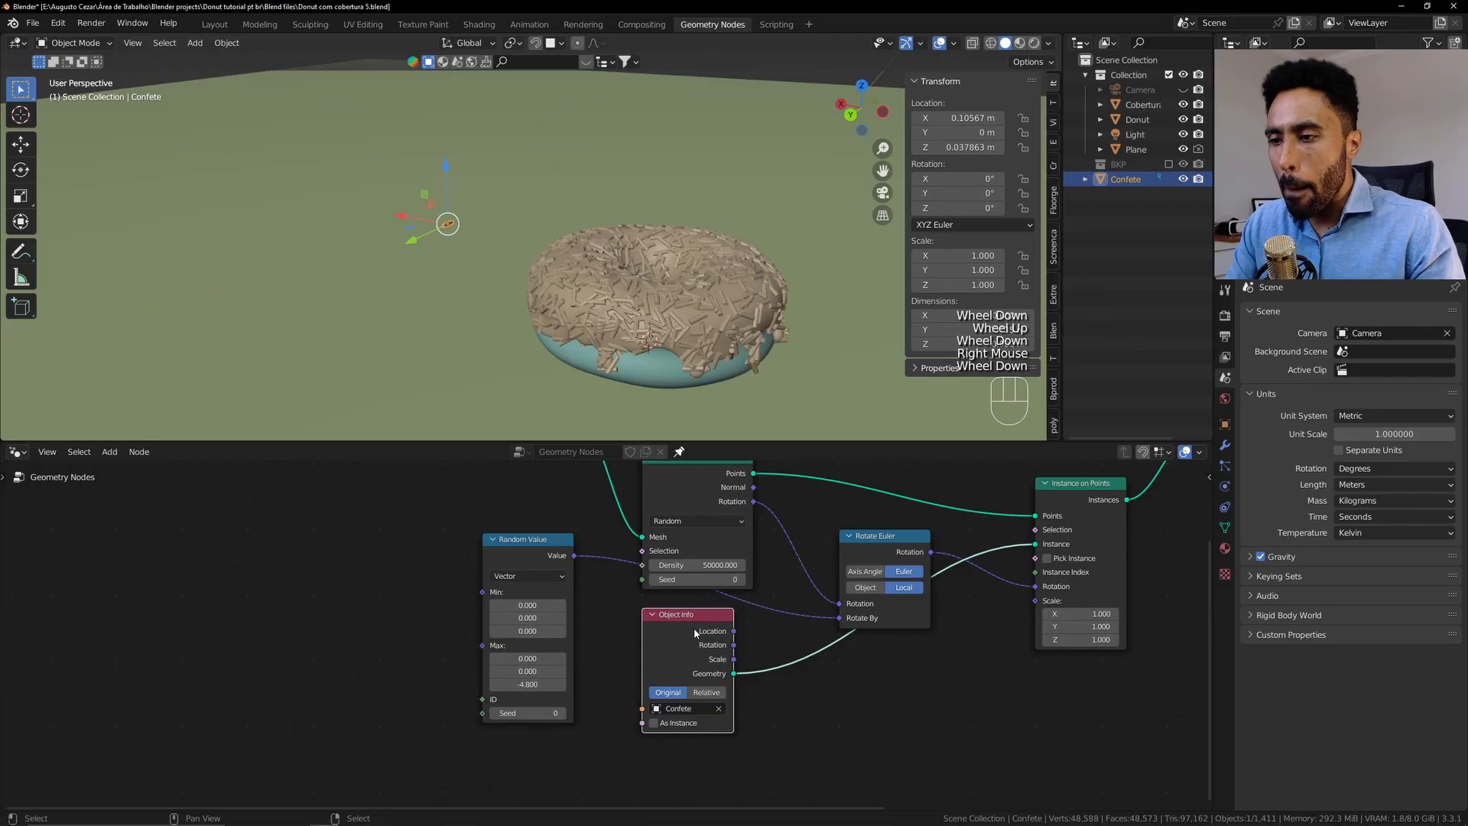
# Move the Random Value node lower, beside the Object Info node
pyautogui.rightClick(551, 552)
pyautogui.press('g')
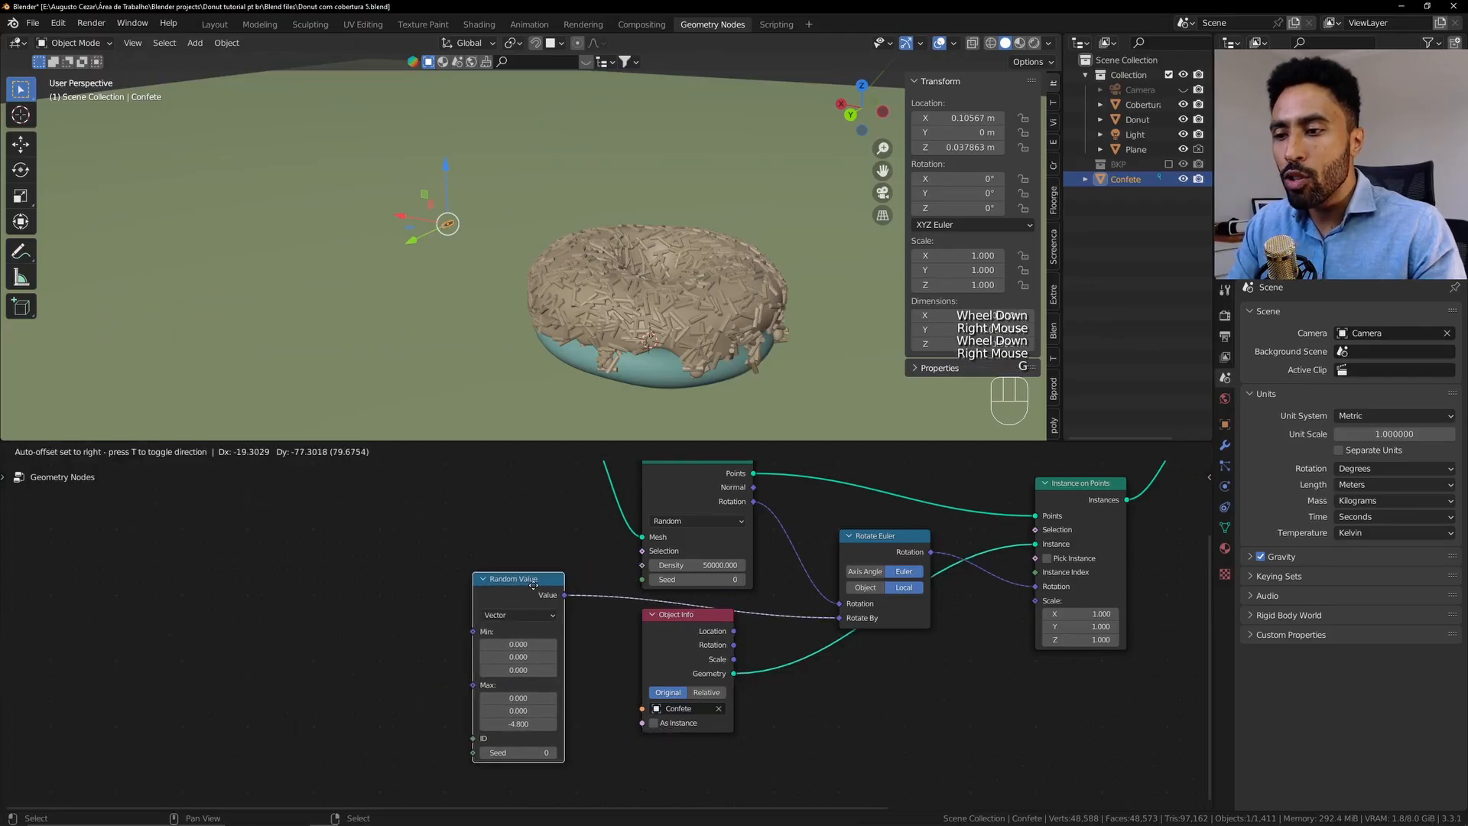
pyautogui.click(542, 592)
pyautogui.moveTo(541, 646); pyautogui.dragTo(594, 635, button='middle')
pyautogui.scroll(3, 594, 635)
pyautogui.moveTo(581, 688); pyautogui.dragTo(565, 692, button='middle')
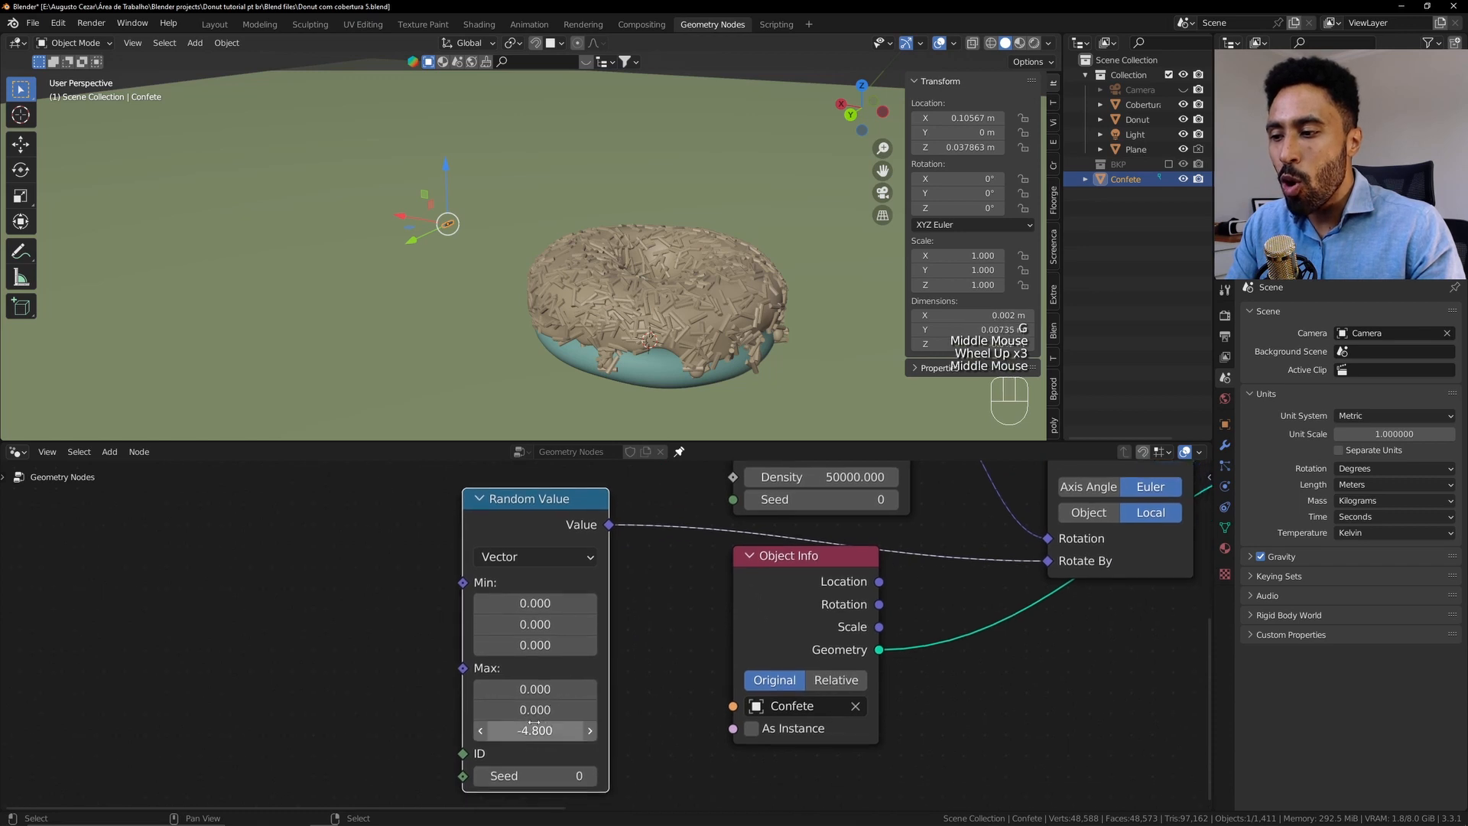
pyautogui.moveTo(535, 730)
pyautogui.mouseDown()
pyautogui.moveTo(558, 730)
pyautogui.moveTo(513, 730)
pyautogui.mouseUp()
pyautogui.click(541, 687)
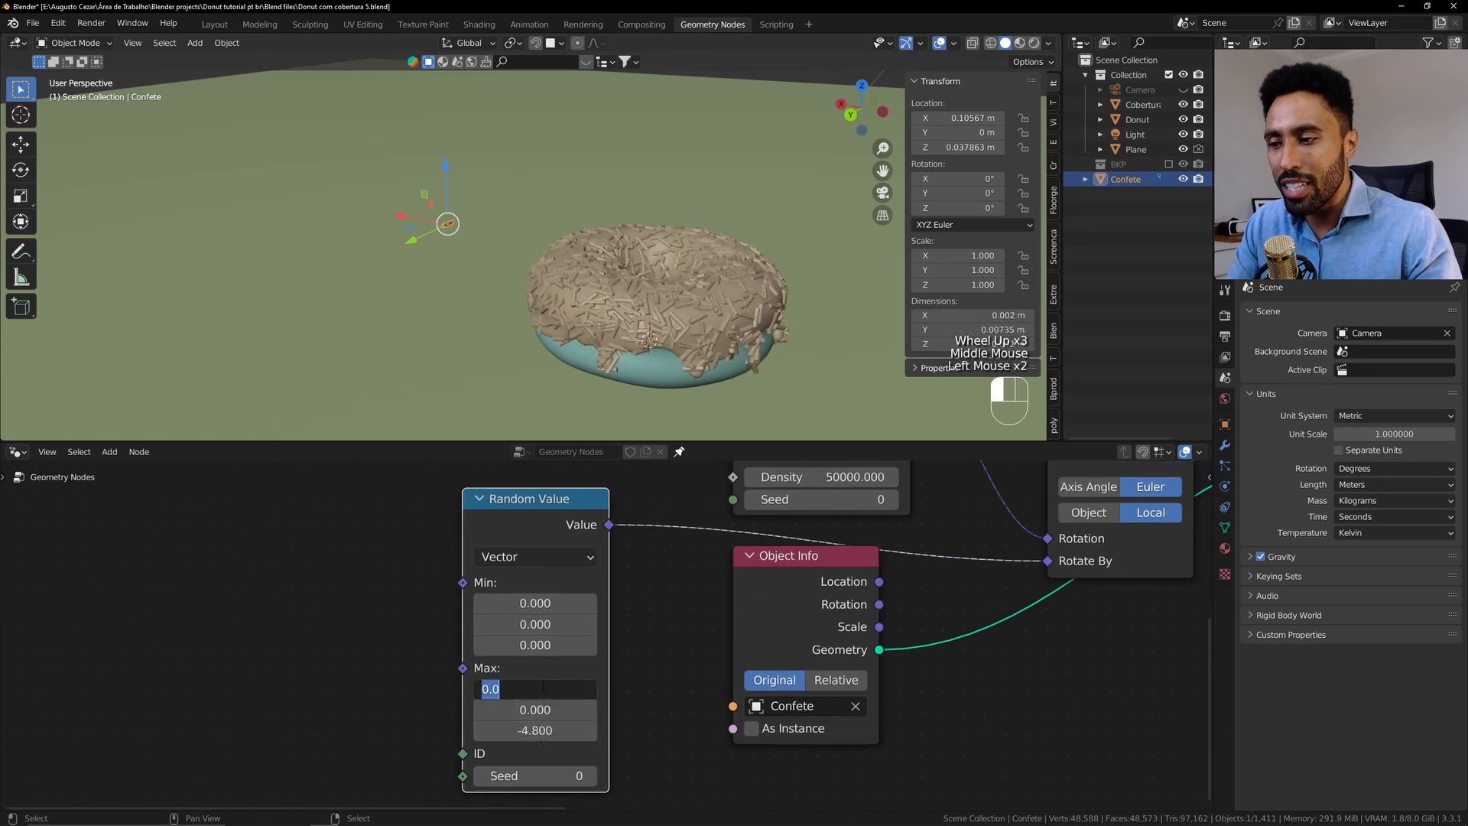
pyautogui.press('Escape')
pyautogui.click(539, 715)
pyautogui.doubleClick(539, 731)
pyautogui.click(538, 731)
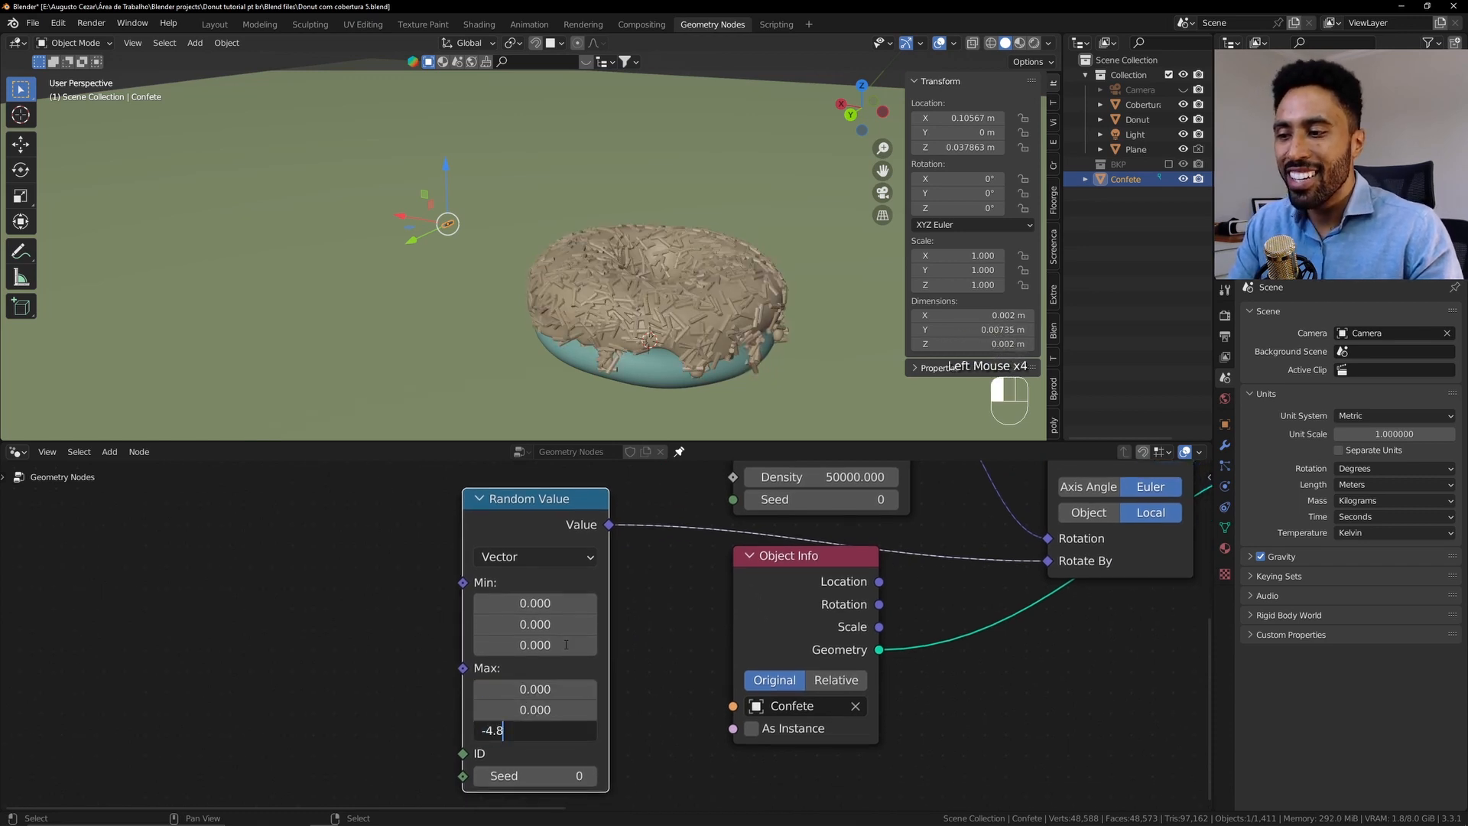
pyautogui.click(559, 670)
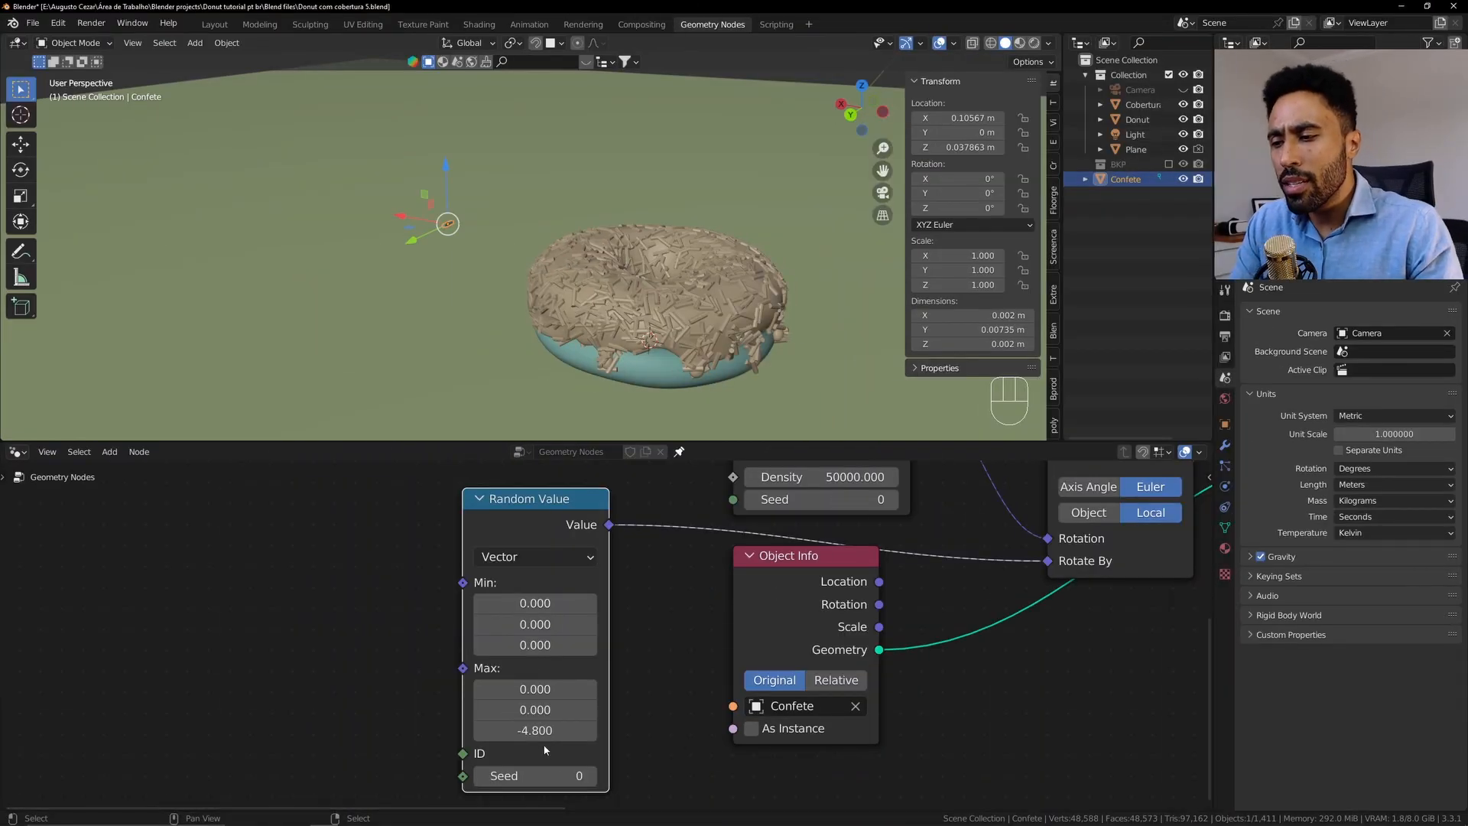
# Reset the Random Value node's Max Z to 0, then raise it gradually to about 3.390
pyautogui.click(534, 730)
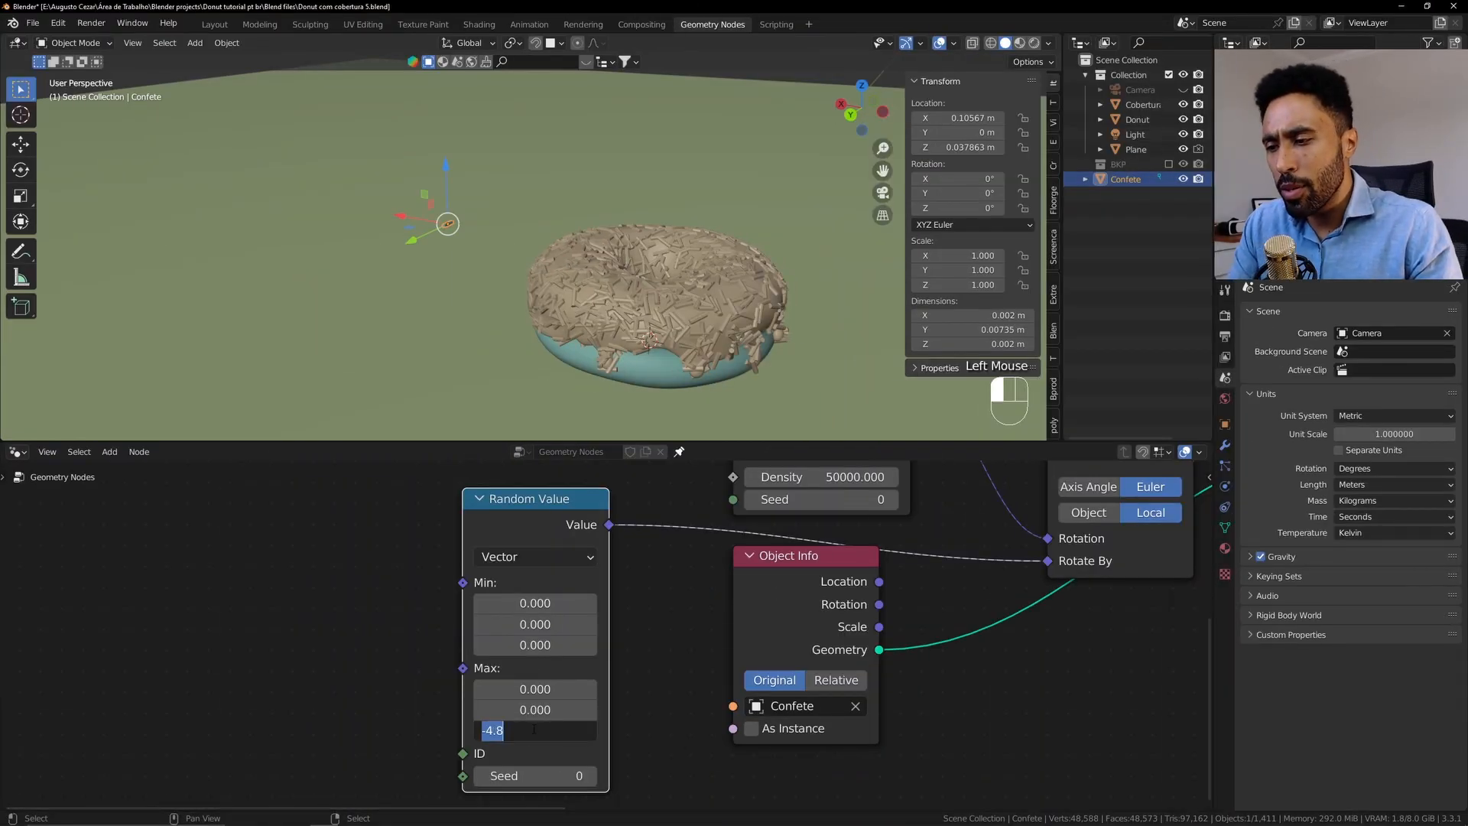
pyautogui.write('0')
pyautogui.press('Return')
pyautogui.keyDown('shift'); pyautogui.moveTo(533, 730); pyautogui.dragTo(765, 730); pyautogui.keyUp('shift')
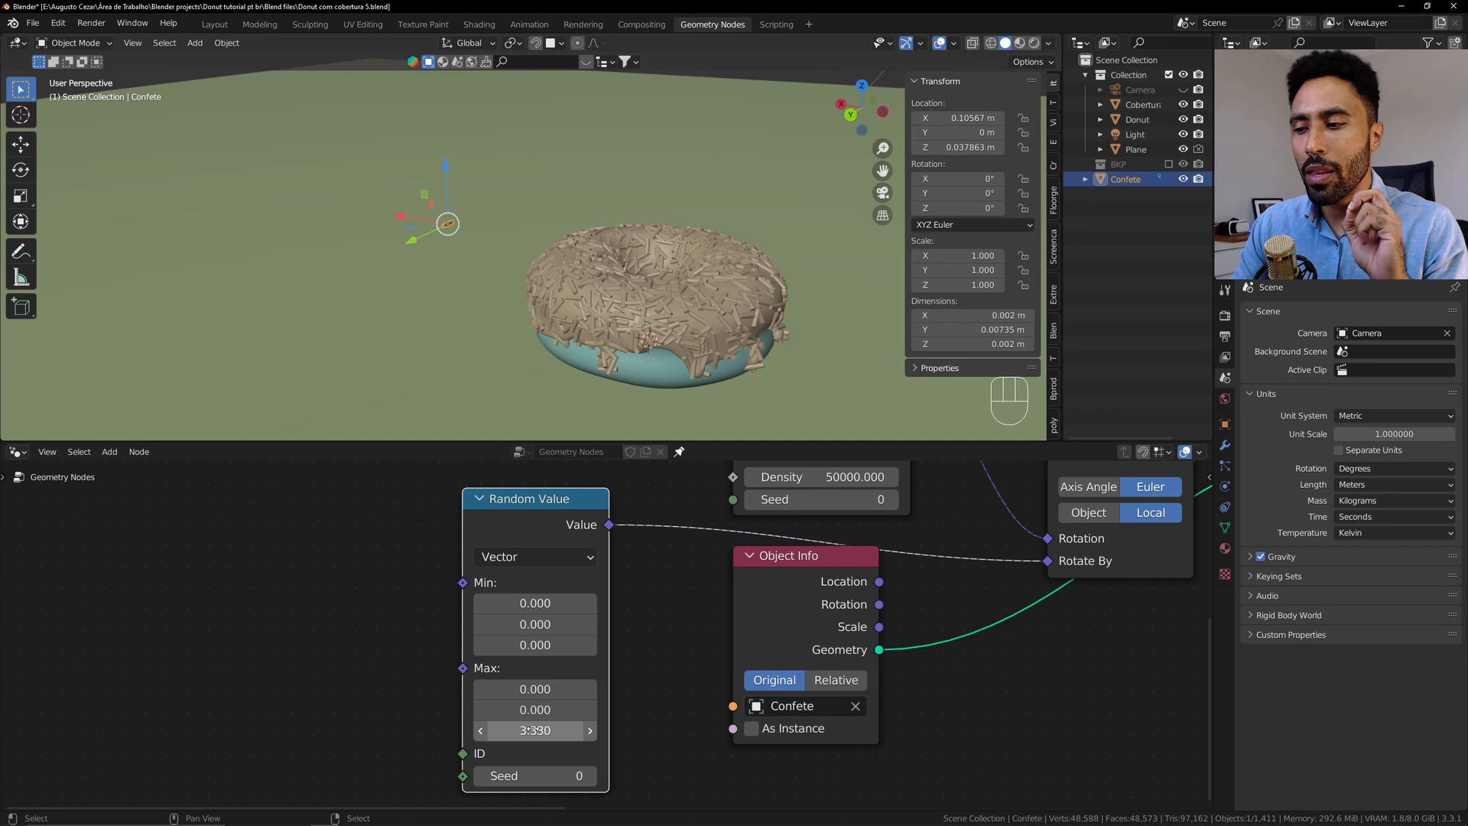
# Set the Random Value node's Max Z to pi, then to pi*2
pyautogui.click(534, 730)
pyautogui.write('3.142')
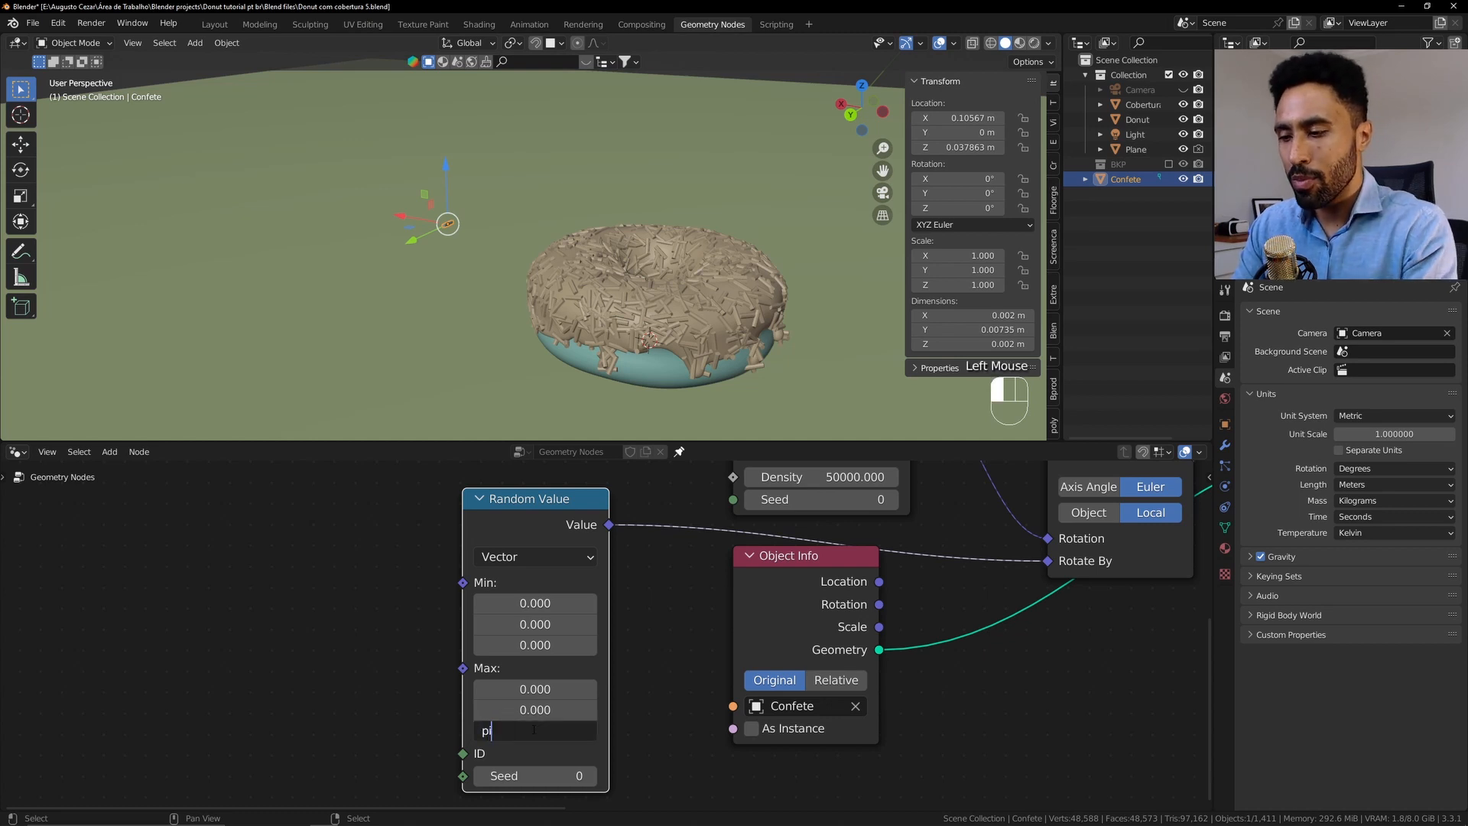
pyautogui.press('Return')
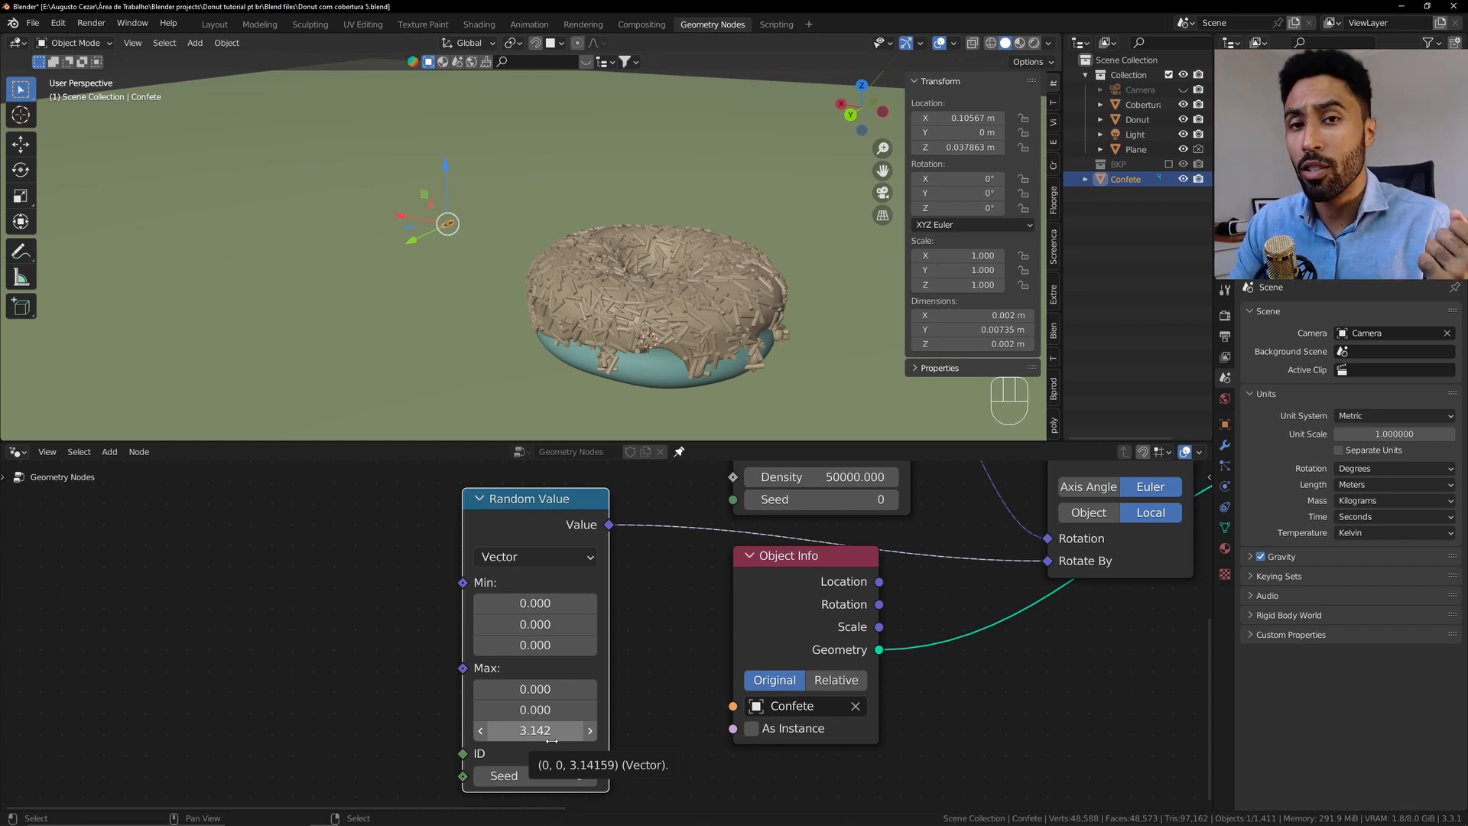
pyautogui.click(551, 732)
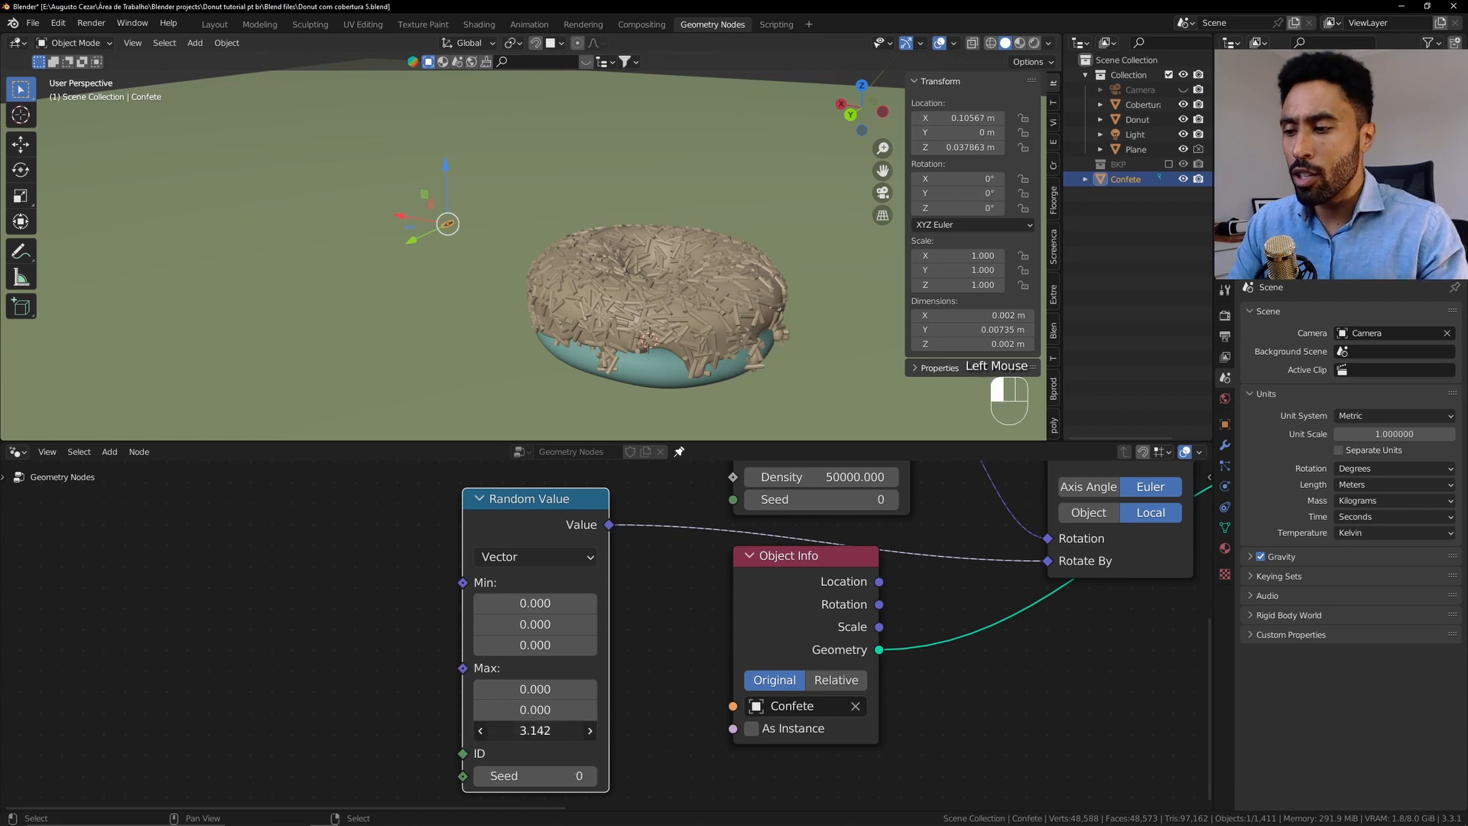
pyautogui.write('pi*')
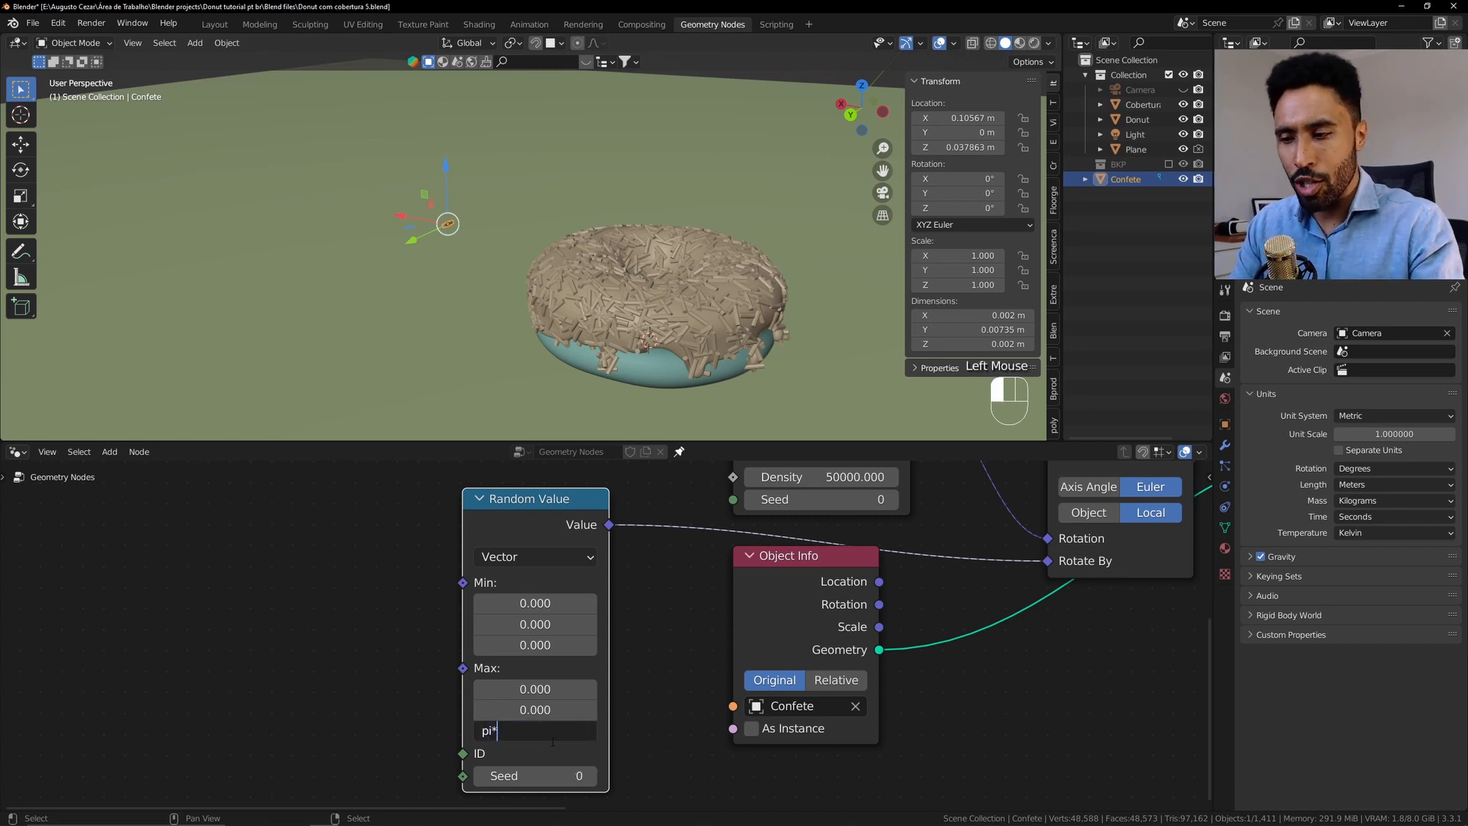
pyautogui.write('2')
pyautogui.press('Return')
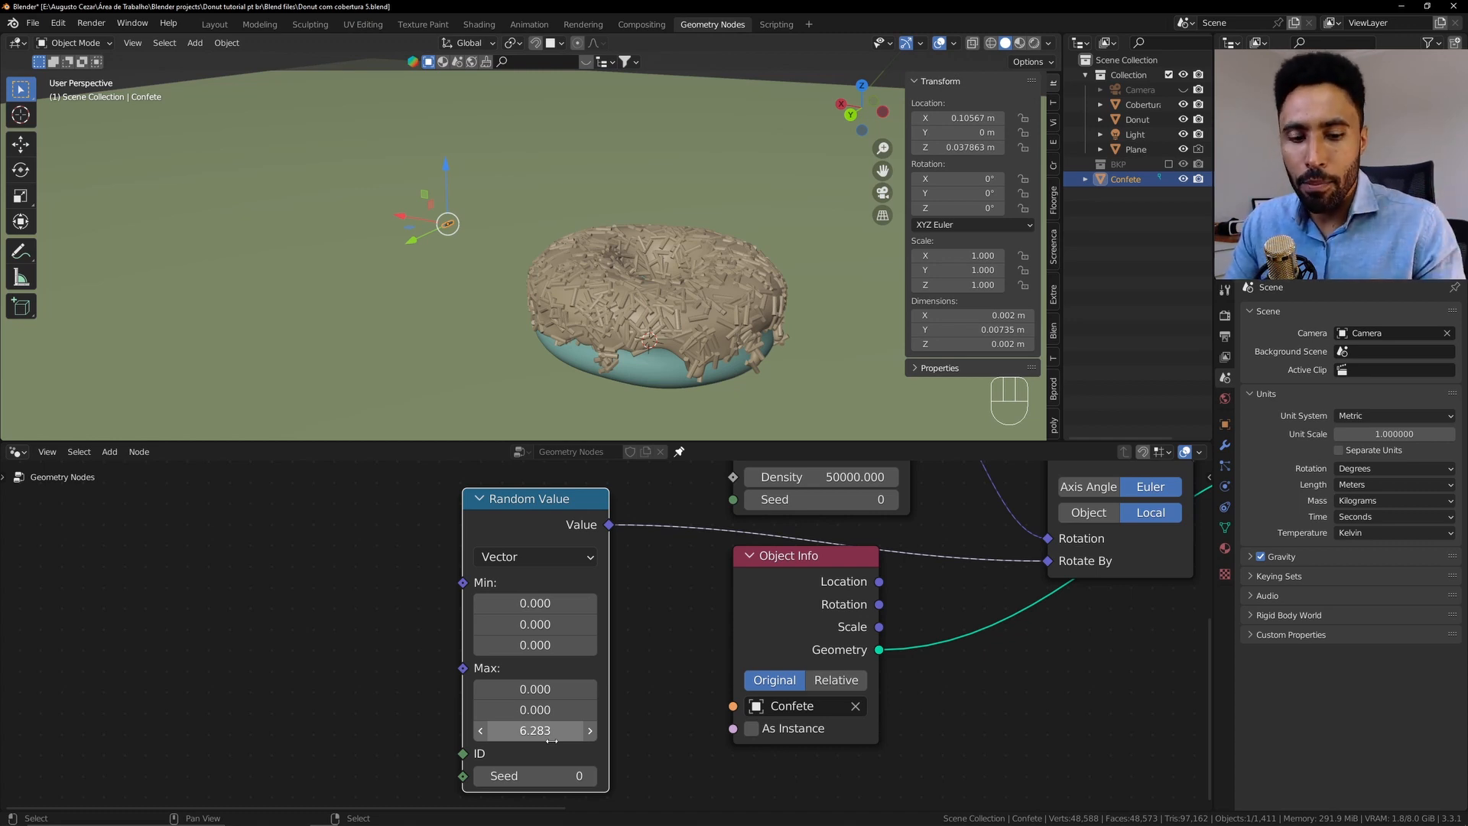
# Try tau and 6 as the Random Value node's Max Z, then adjust it gradually to 7.100
pyautogui.click(552, 738)
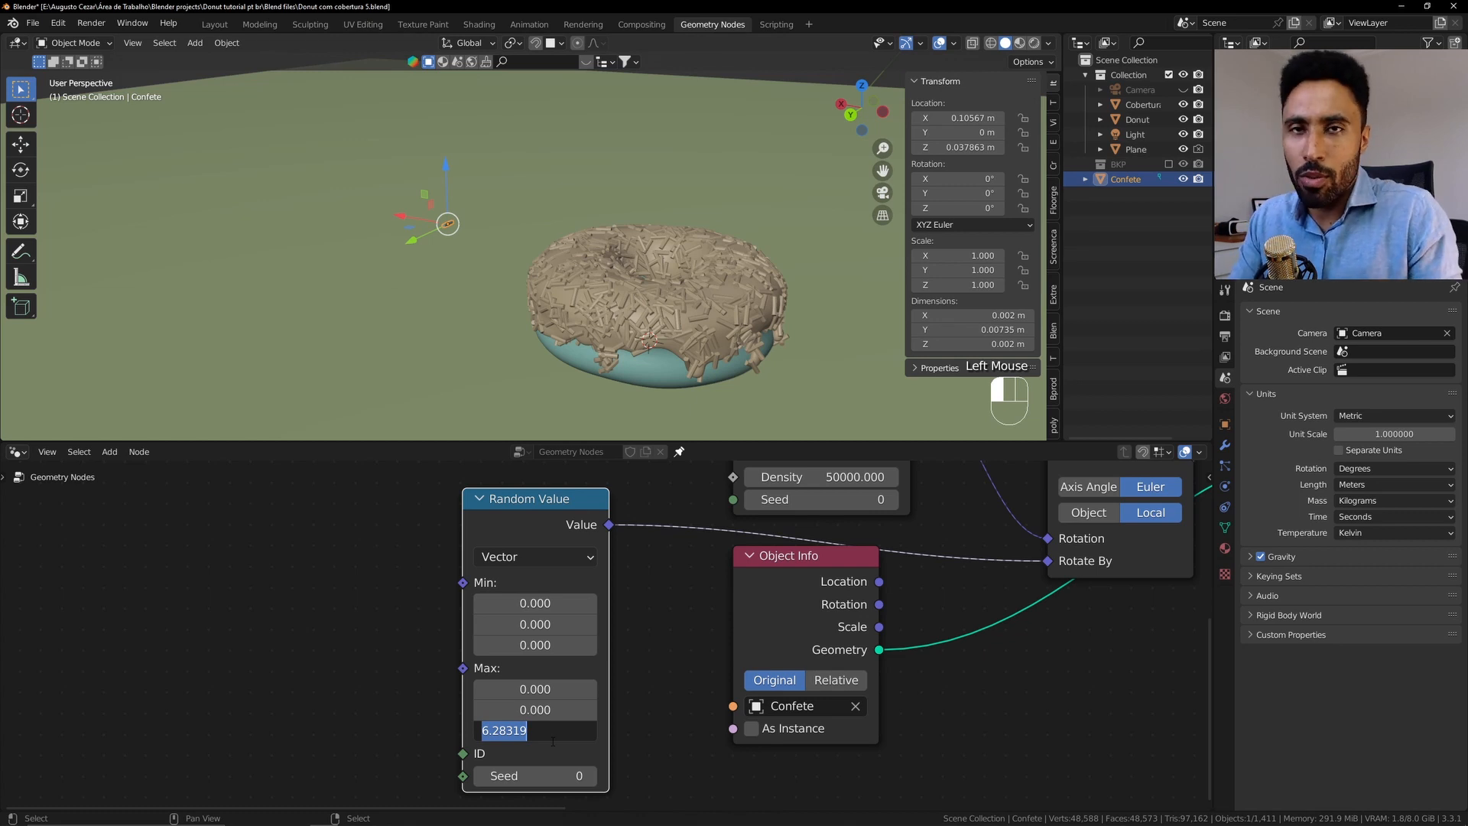
pyautogui.write('tau')
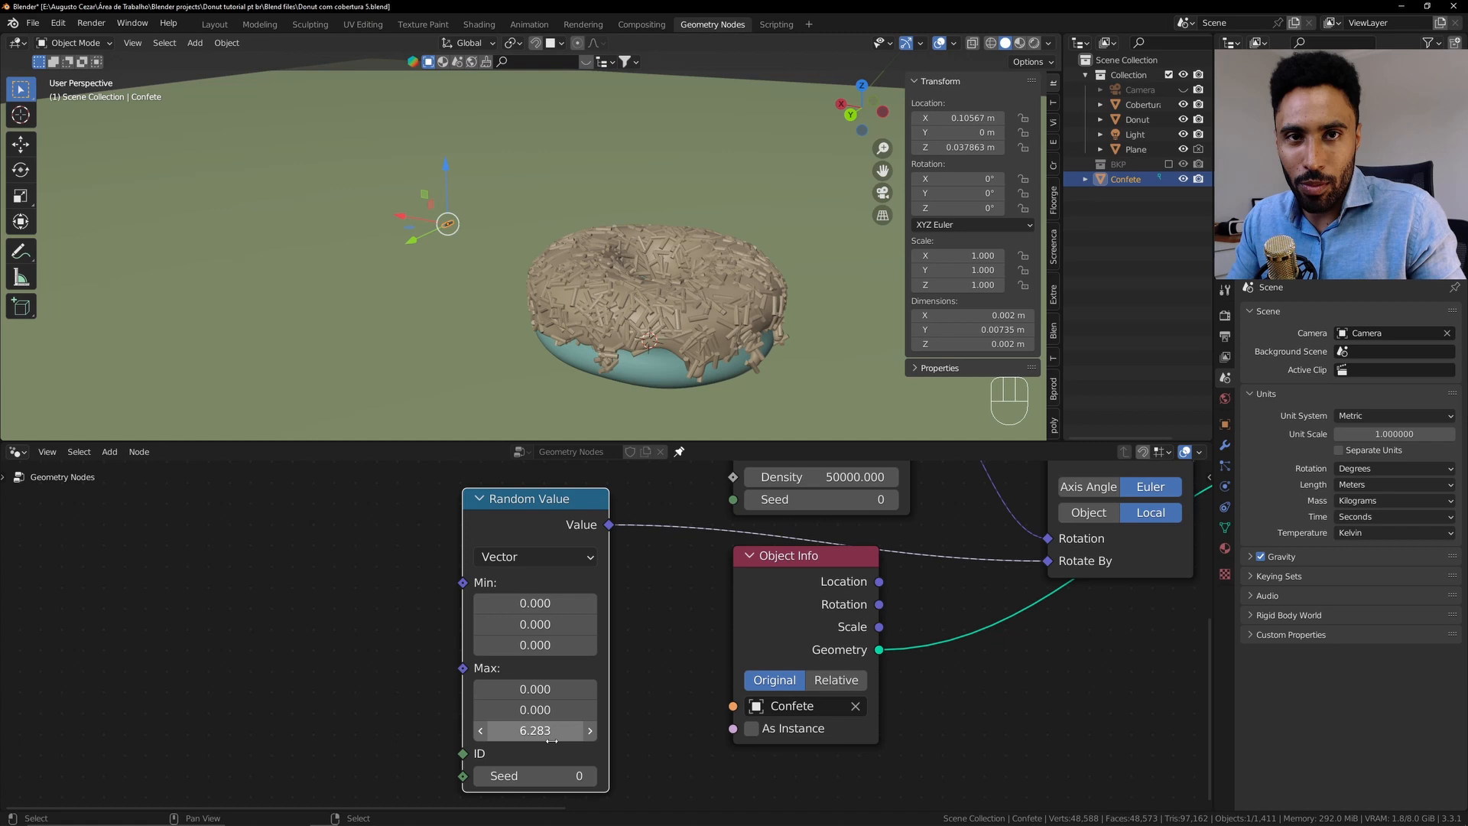
pyautogui.click(552, 740)
pyautogui.write('6')
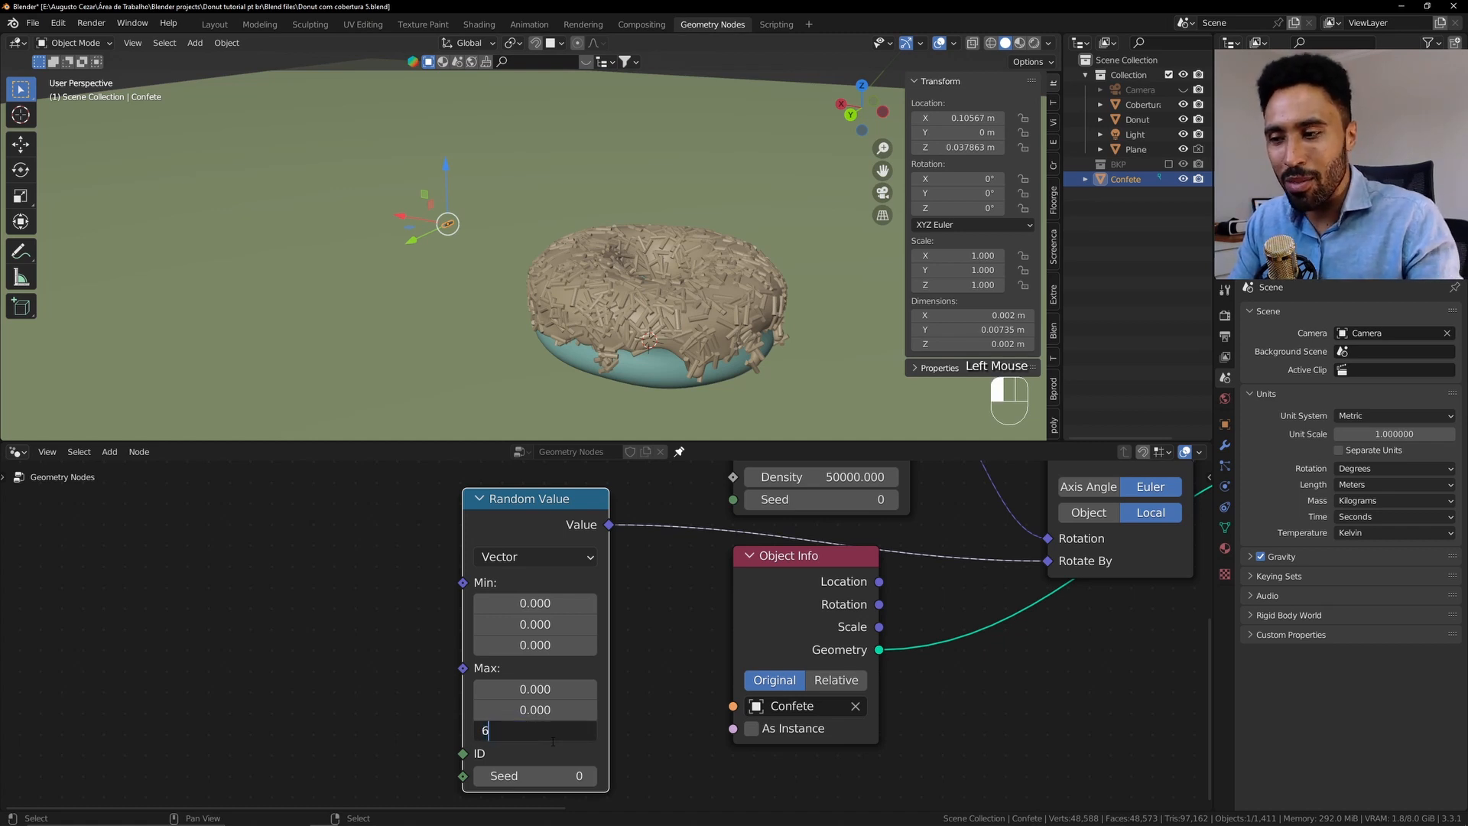
pyautogui.click(592, 761)
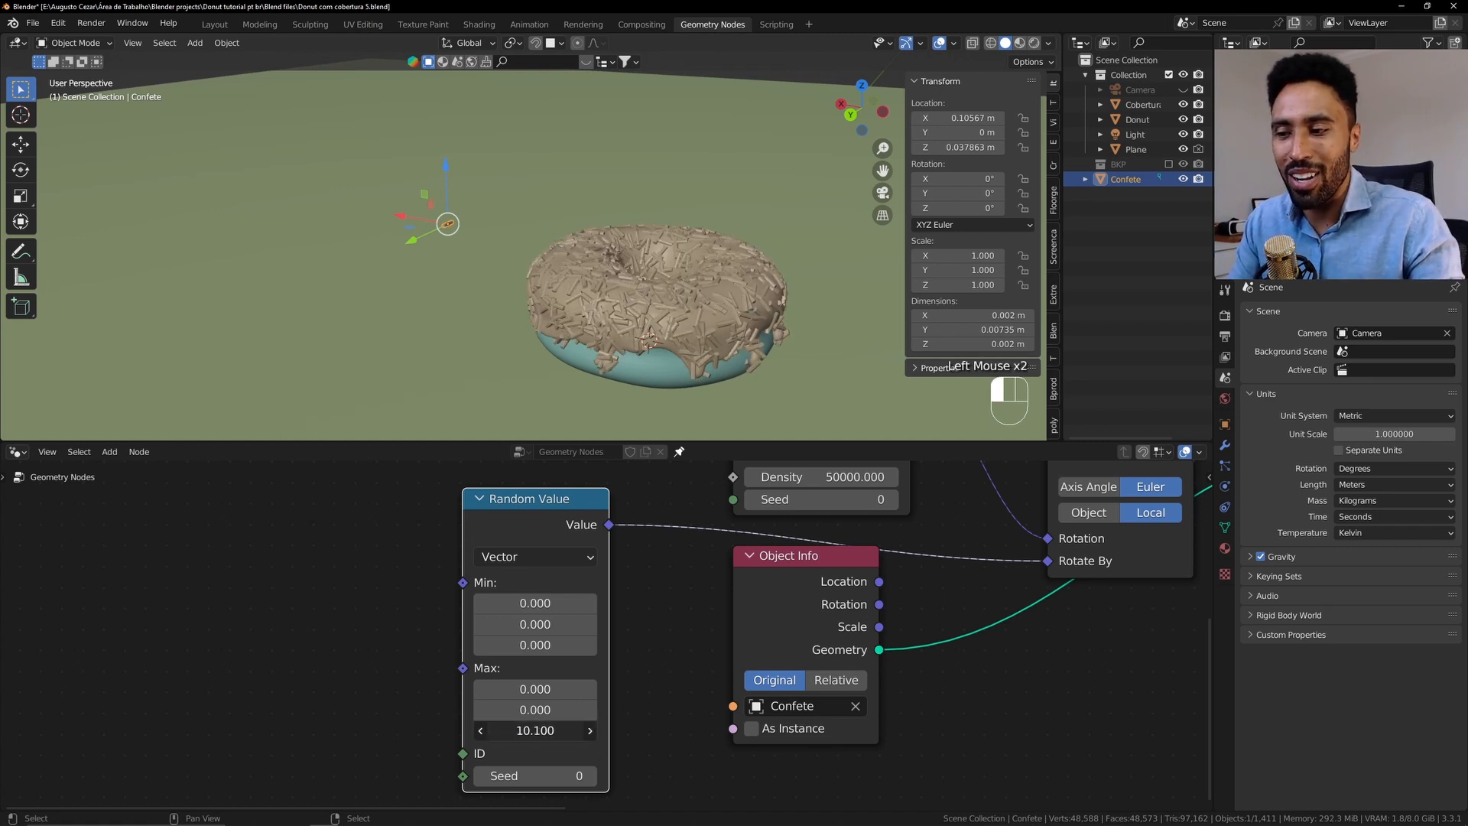
pyautogui.moveTo(578, 730); pyautogui.dragTo(578, 644)
# Frame the icing object and examine the rotation and overlap of its sprinkles up close
pyautogui.press('KP_Decimal')
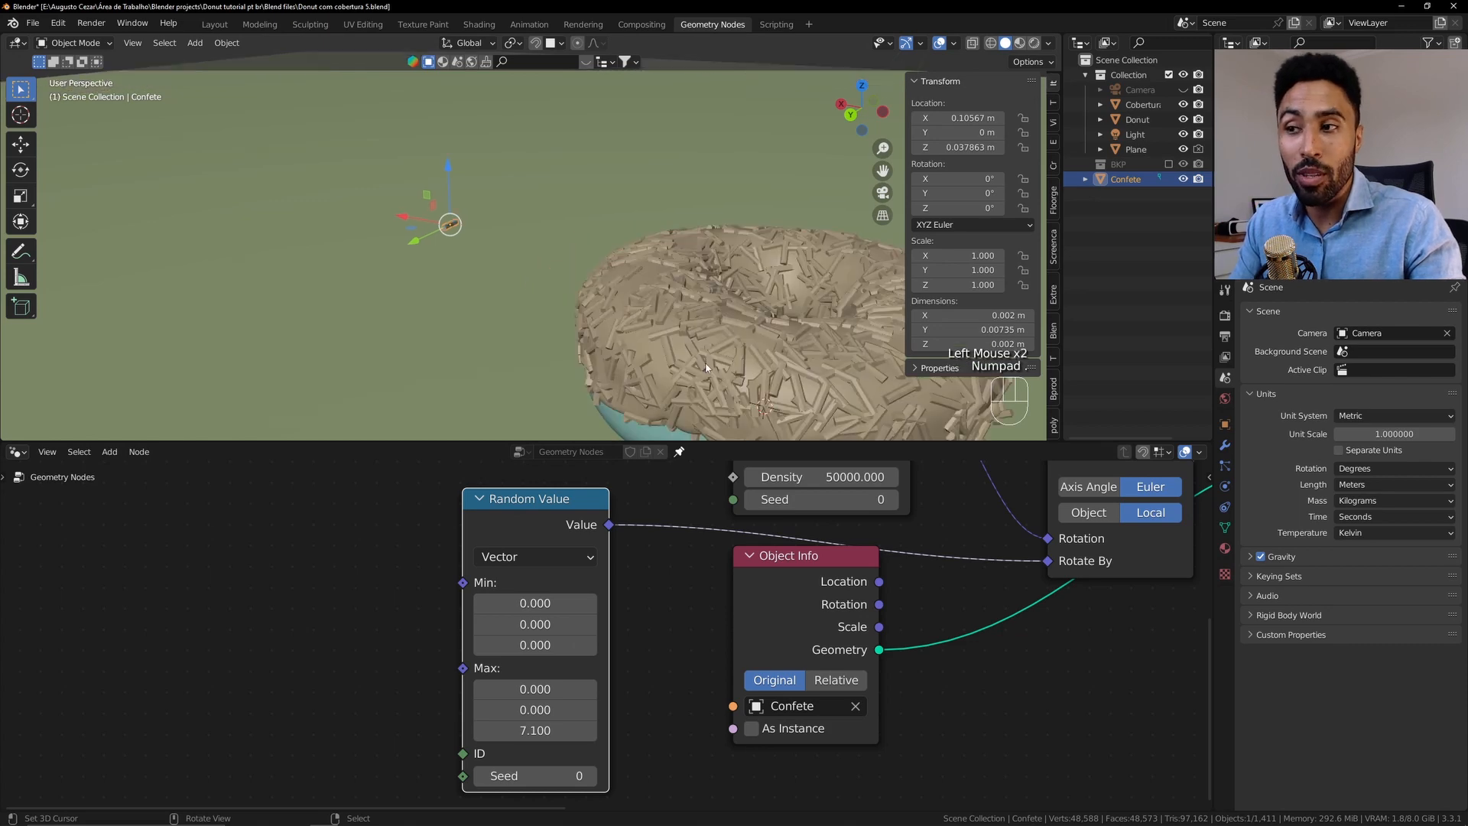
pyautogui.scroll(-2, 720, 336)
pyautogui.scroll(1, 723, 336)
pyautogui.scroll(-4, 725, 337)
pyautogui.rightClick(724, 336)
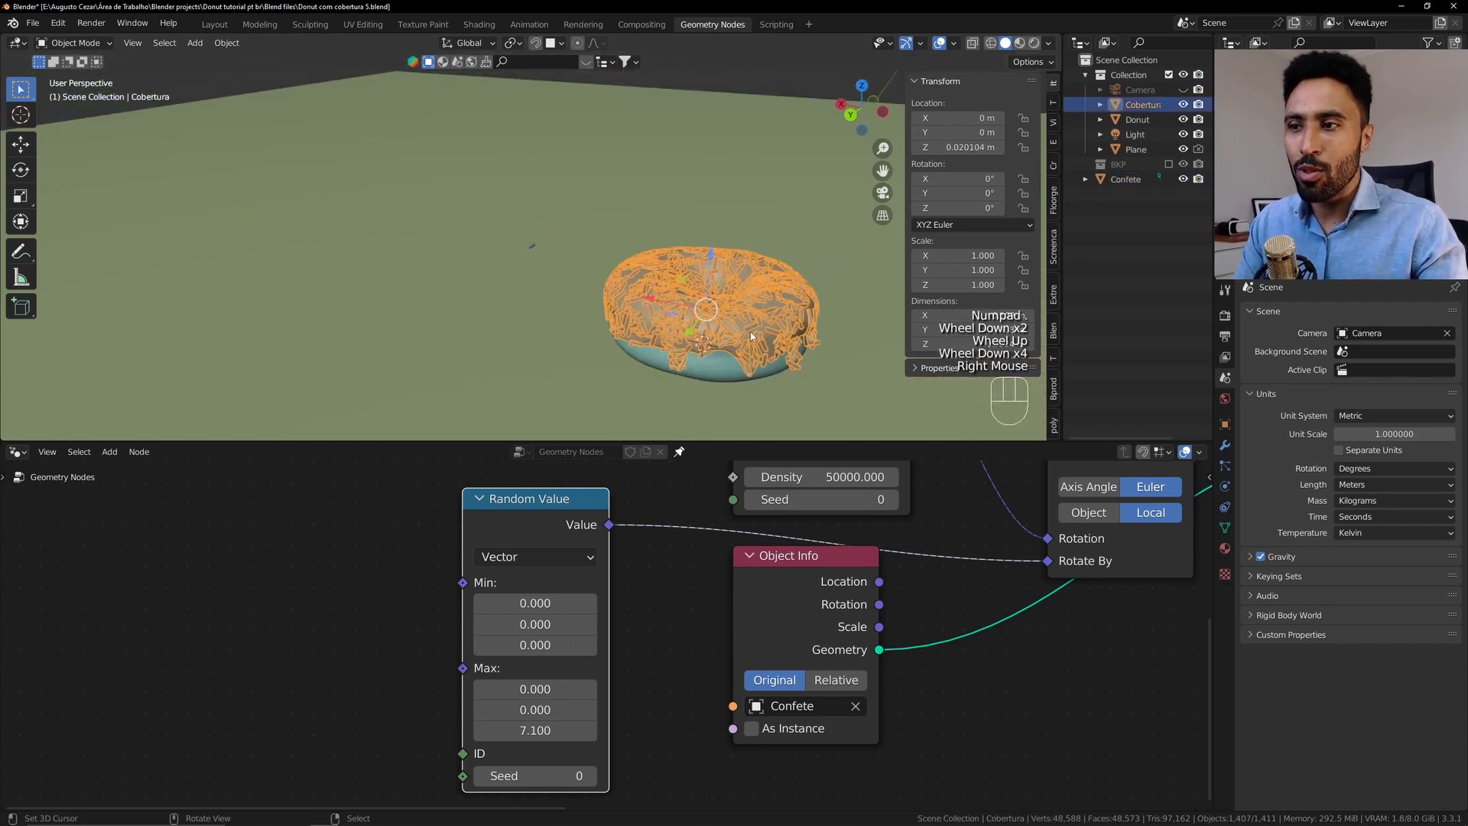
pyautogui.press('KP_Decimal')
pyautogui.hotkey('alt', 'a')
pyautogui.scroll(2, 746, 329)
pyautogui.moveTo(746, 329); pyautogui.dragTo(693, 204, button='middle')
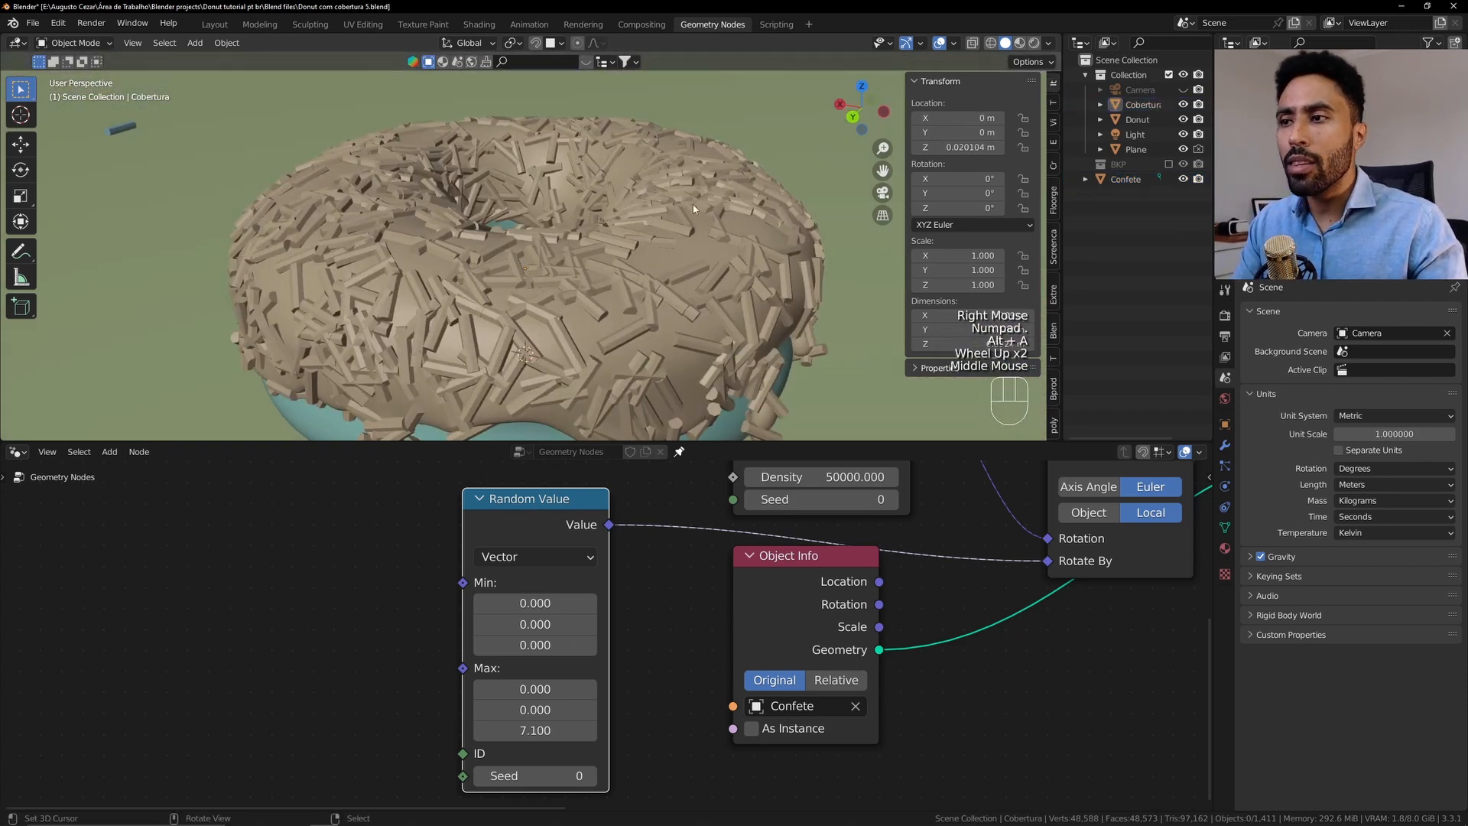
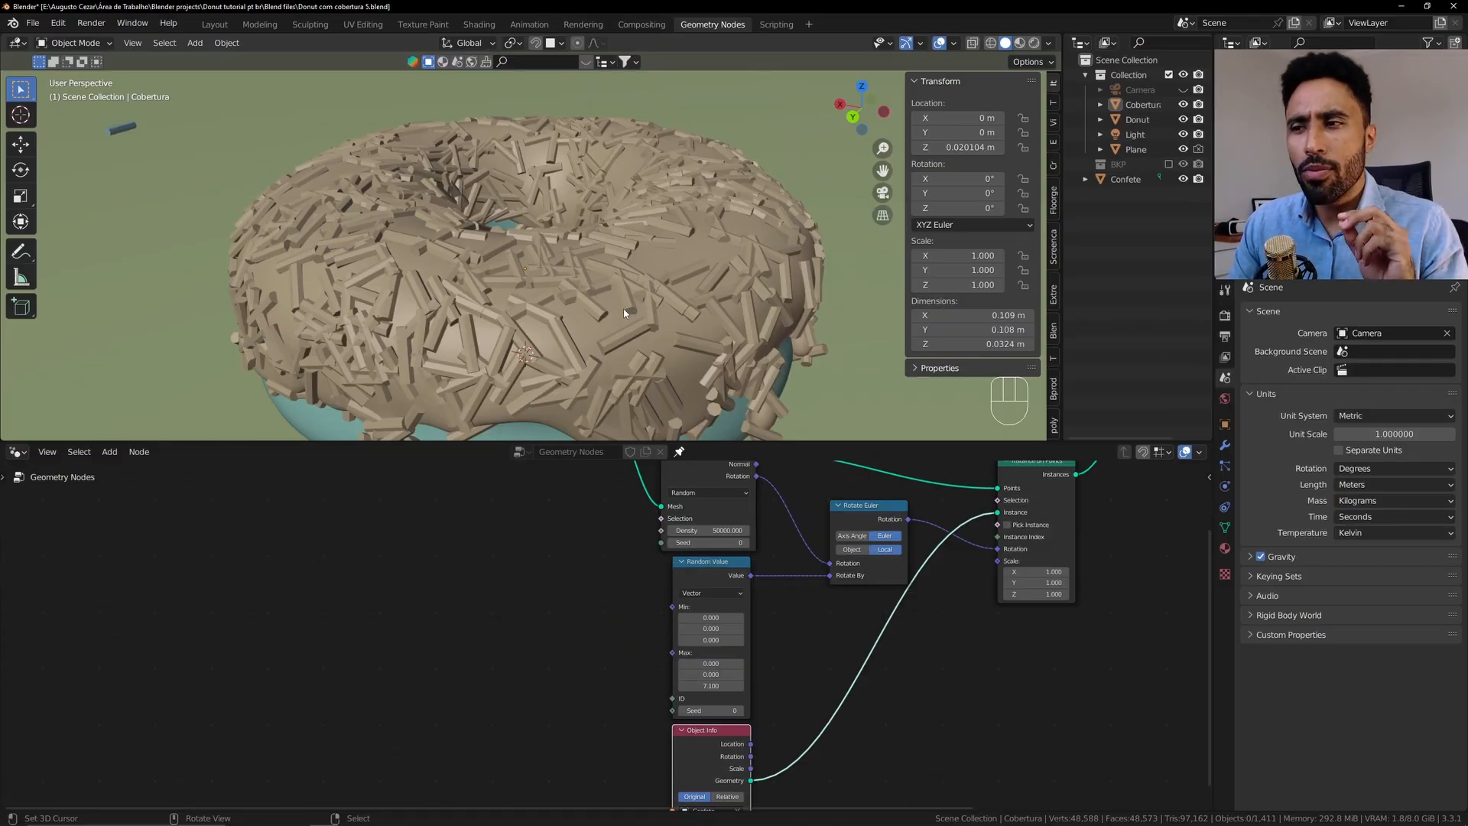
pyautogui.keyDown('shift'); pyautogui.moveTo(623, 312); pyautogui.dragTo(633, 295, button='middle'); pyautogui.keyUp('shift')
pyautogui.moveTo(633, 295); pyautogui.dragTo(653, 247, button='middle')
pyautogui.scroll(2, 642, 276)
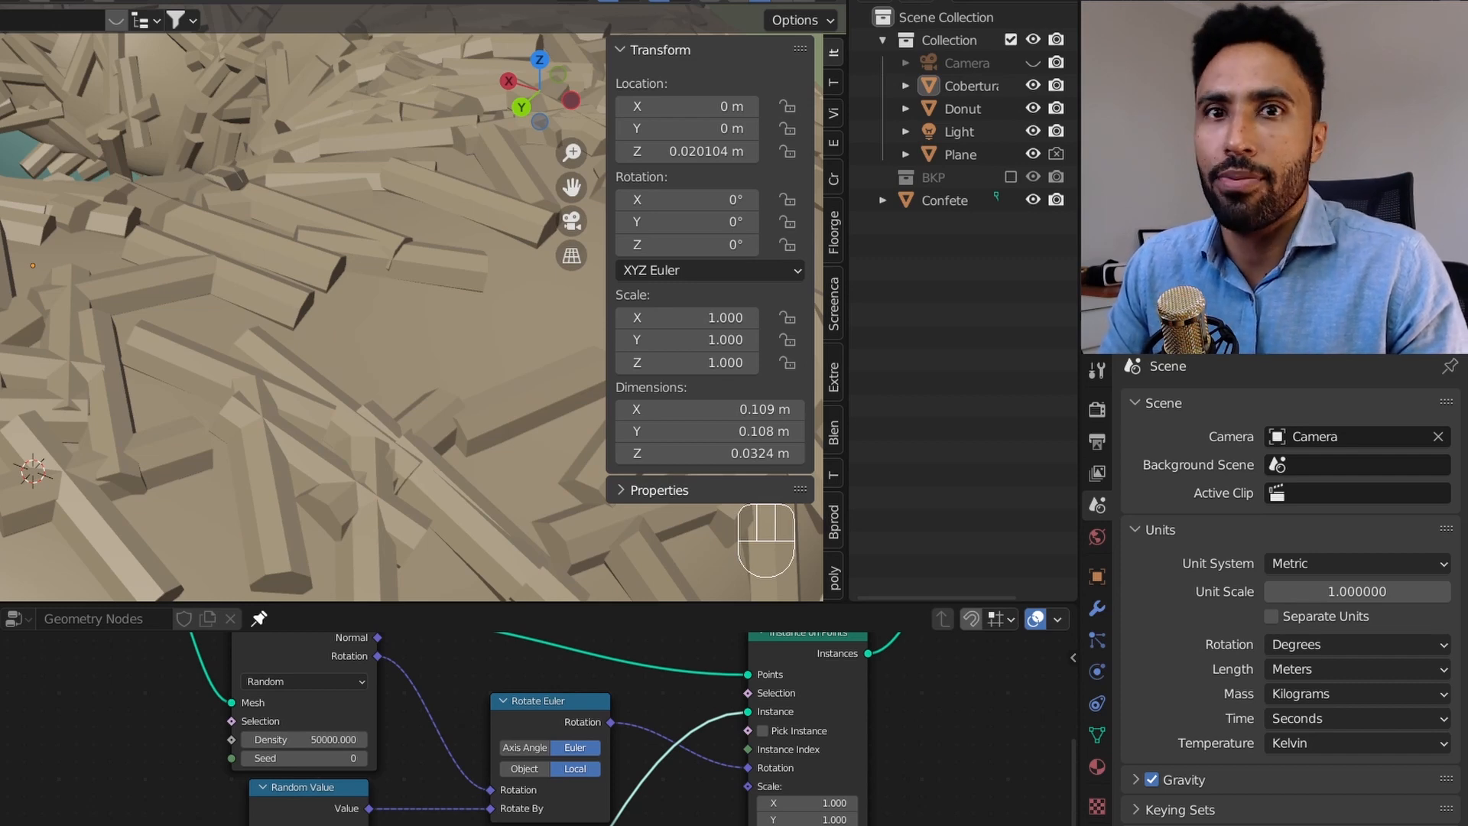
# Switch the Distribute Points on Faces node's distribution method from Random to Poisson Disk
pyautogui.moveTo(22, 759); pyautogui.dragTo(473, 696, button='middle')
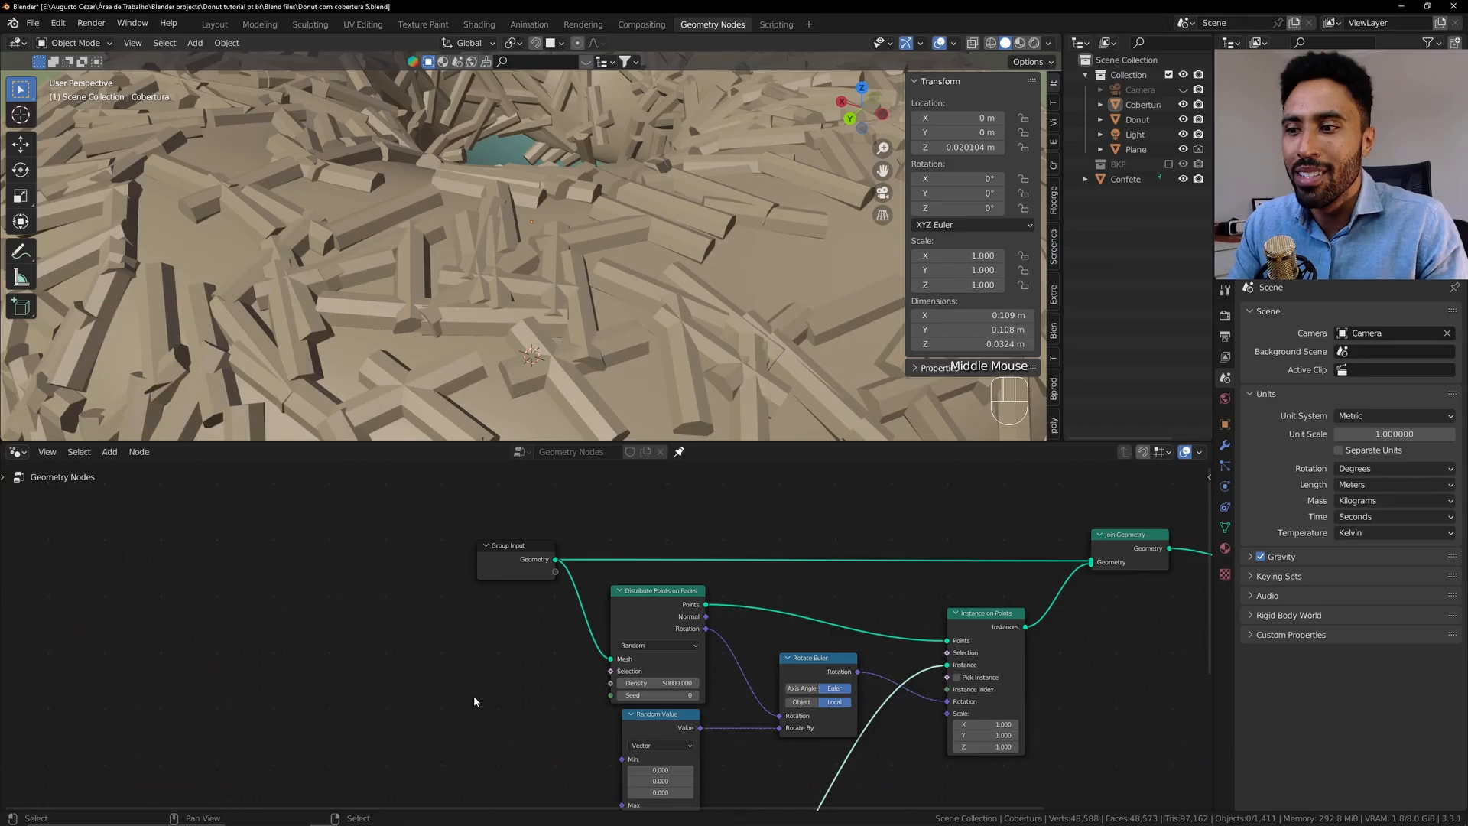
pyautogui.scroll(1, 511, 608)
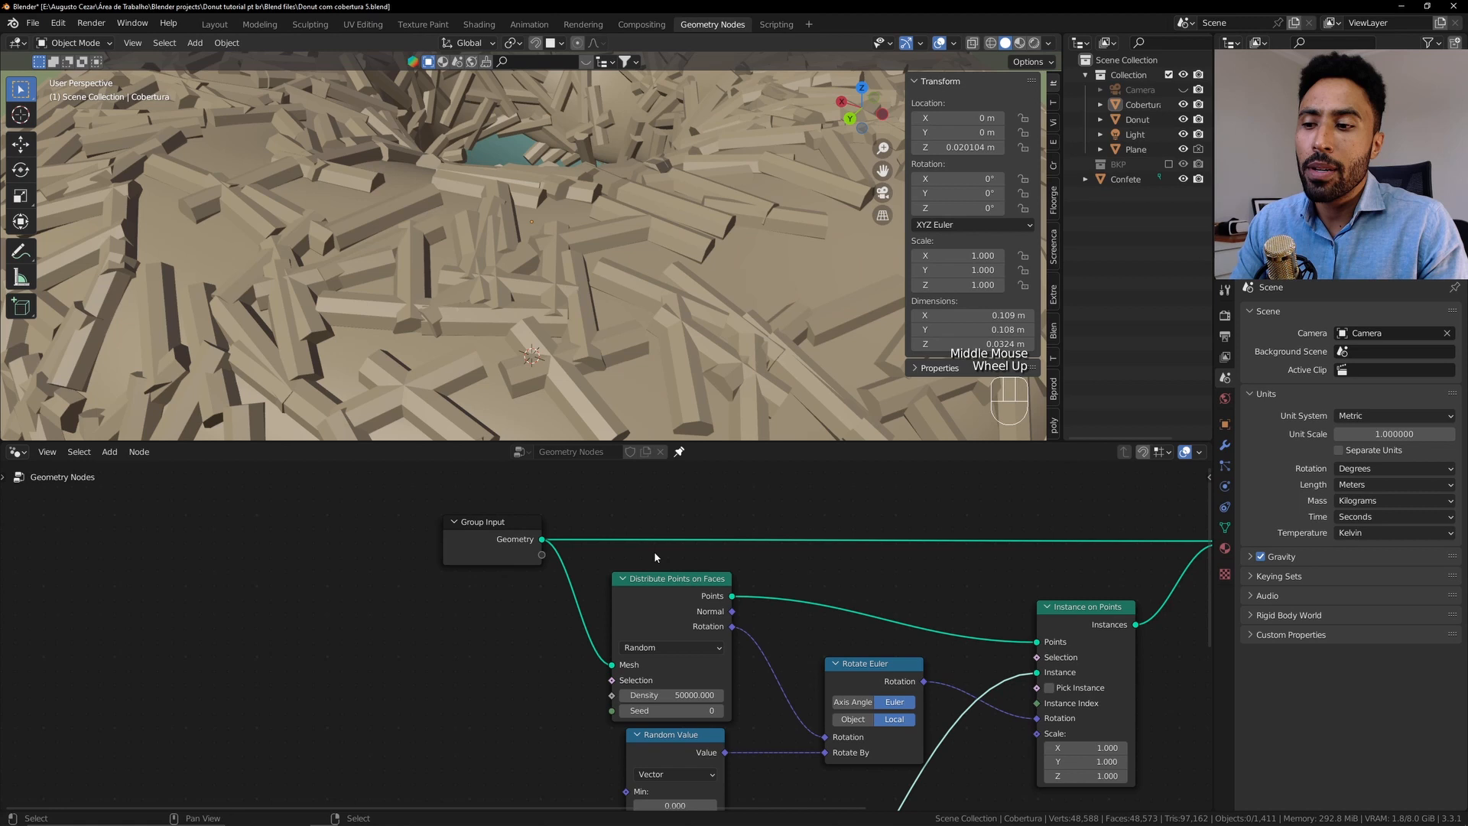
pyautogui.scroll(1, 685, 625)
pyautogui.moveTo(685, 625); pyautogui.dragTo(671, 623, button='middle')
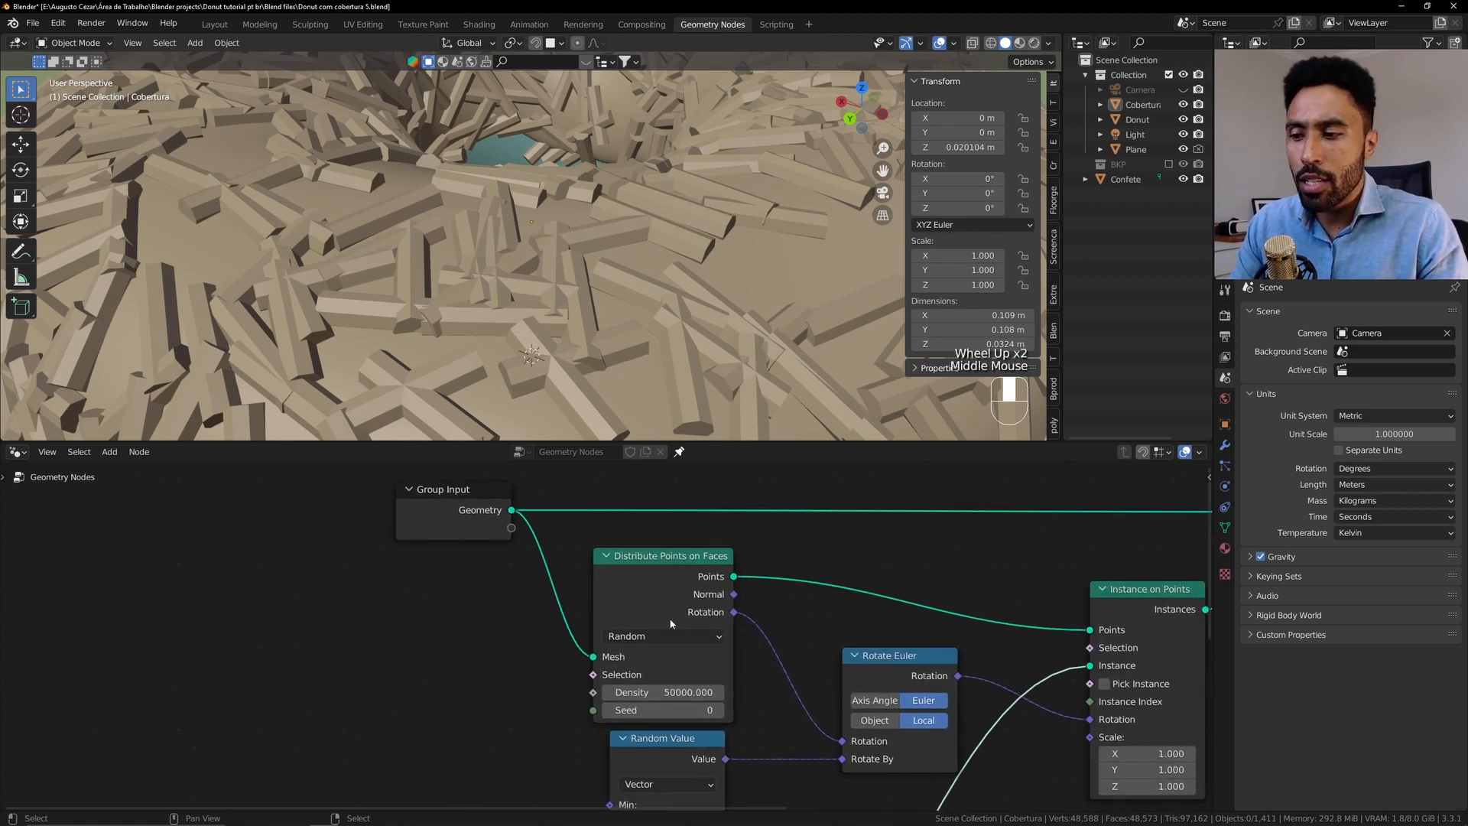
pyautogui.rightClick(643, 583)
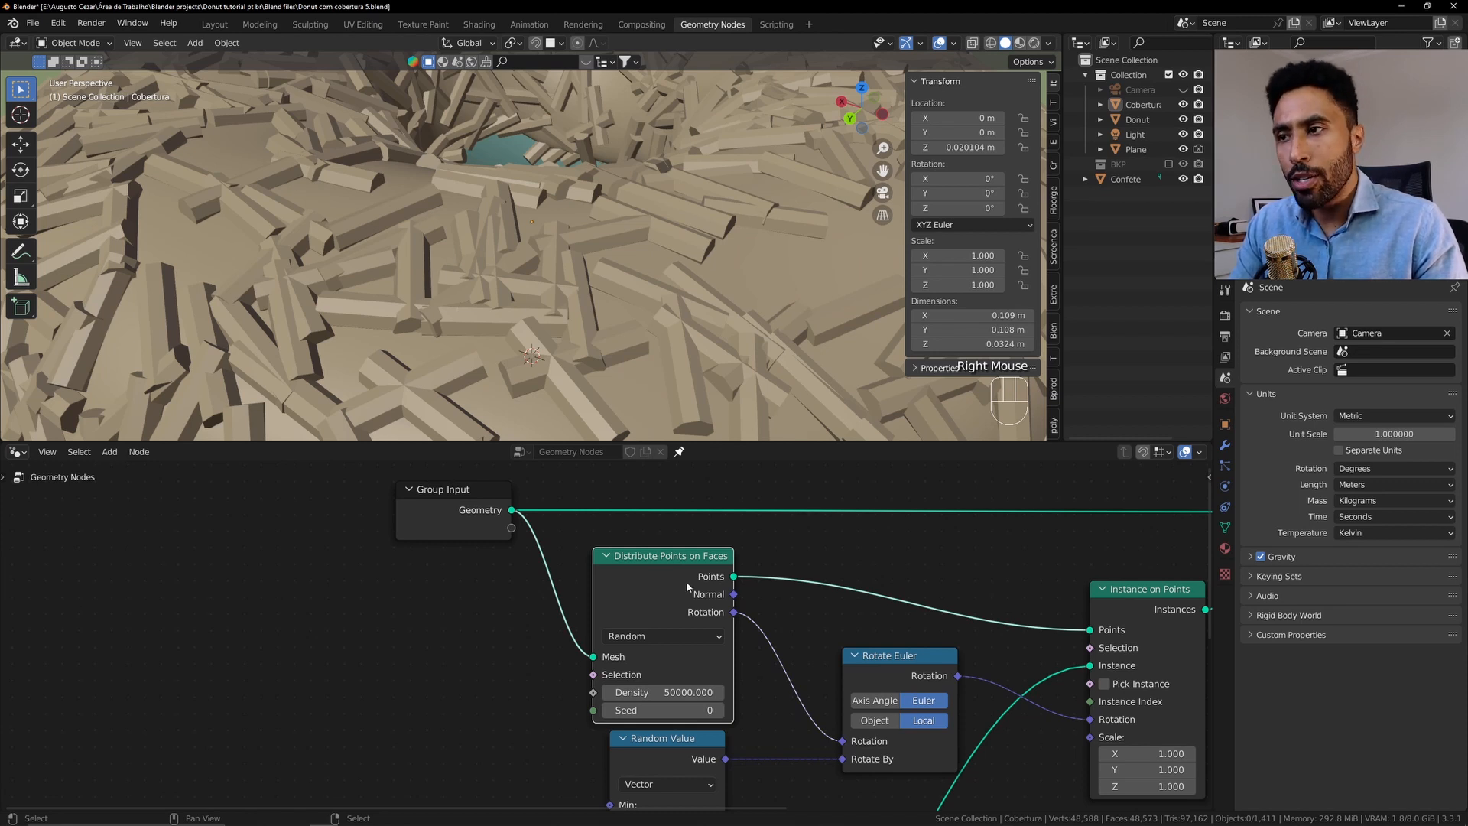
pyautogui.click(655, 638)
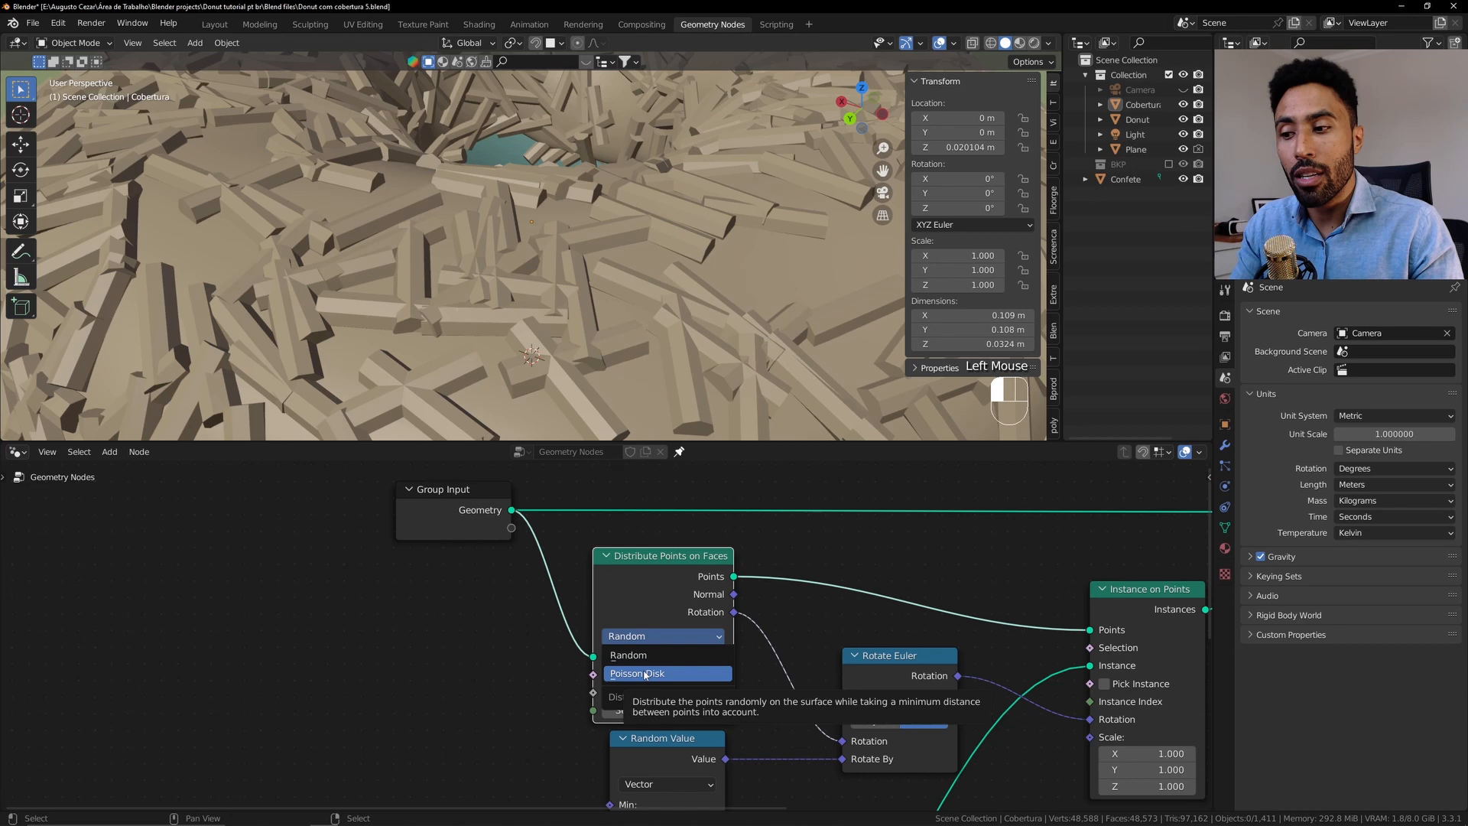
pyautogui.click(644, 673)
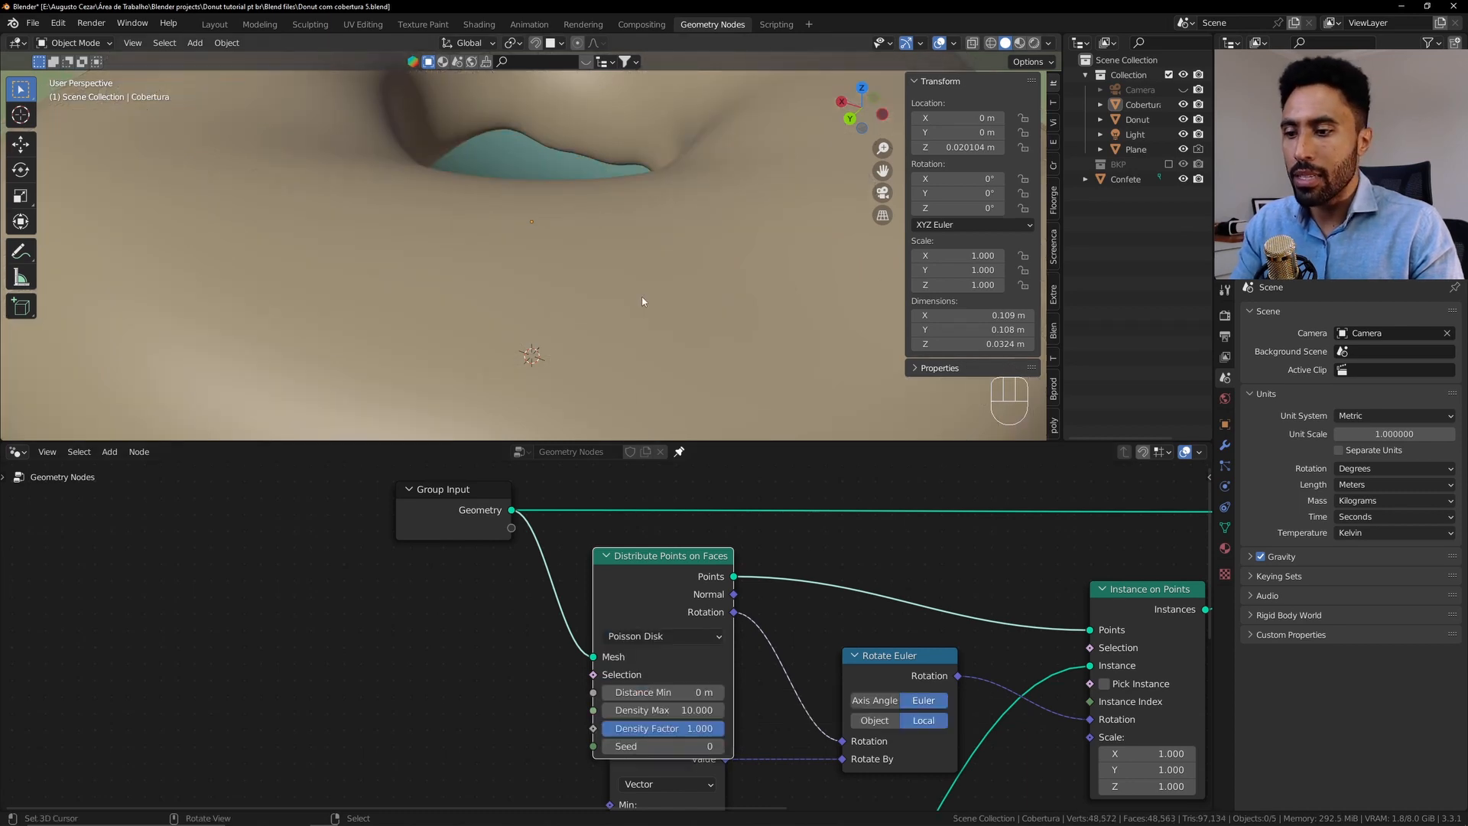
# Separate the overlapping nodes by moving Distribute Points on Faces up and Random Value down
pyautogui.scroll(-5, 641, 295)
pyautogui.moveTo(641, 295); pyautogui.dragTo(626, 237, button='middle')
pyautogui.scroll(2, 626, 237)
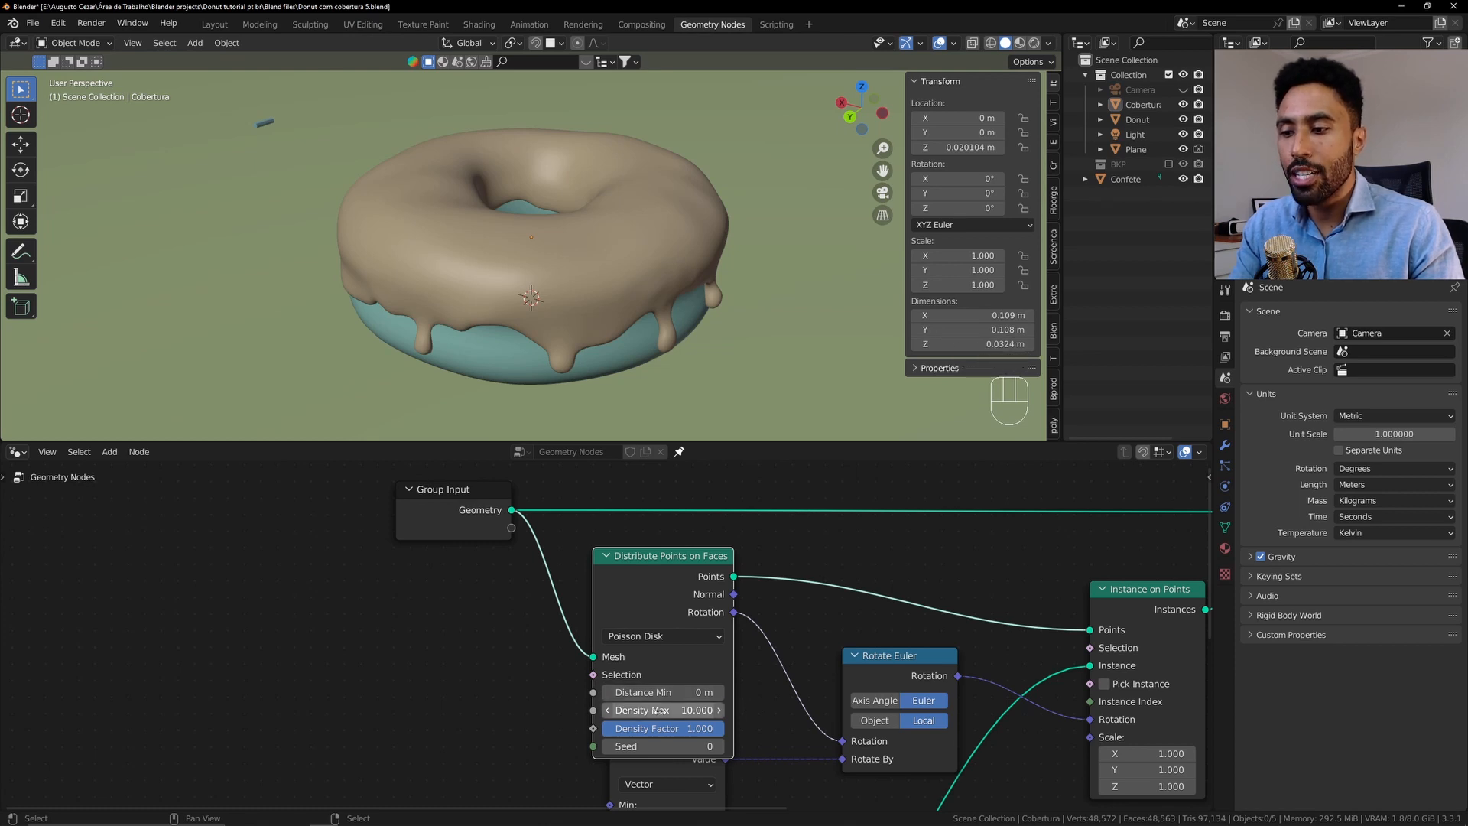
pyautogui.moveTo(659, 710); pyautogui.dragTo(606, 676, button='middle')
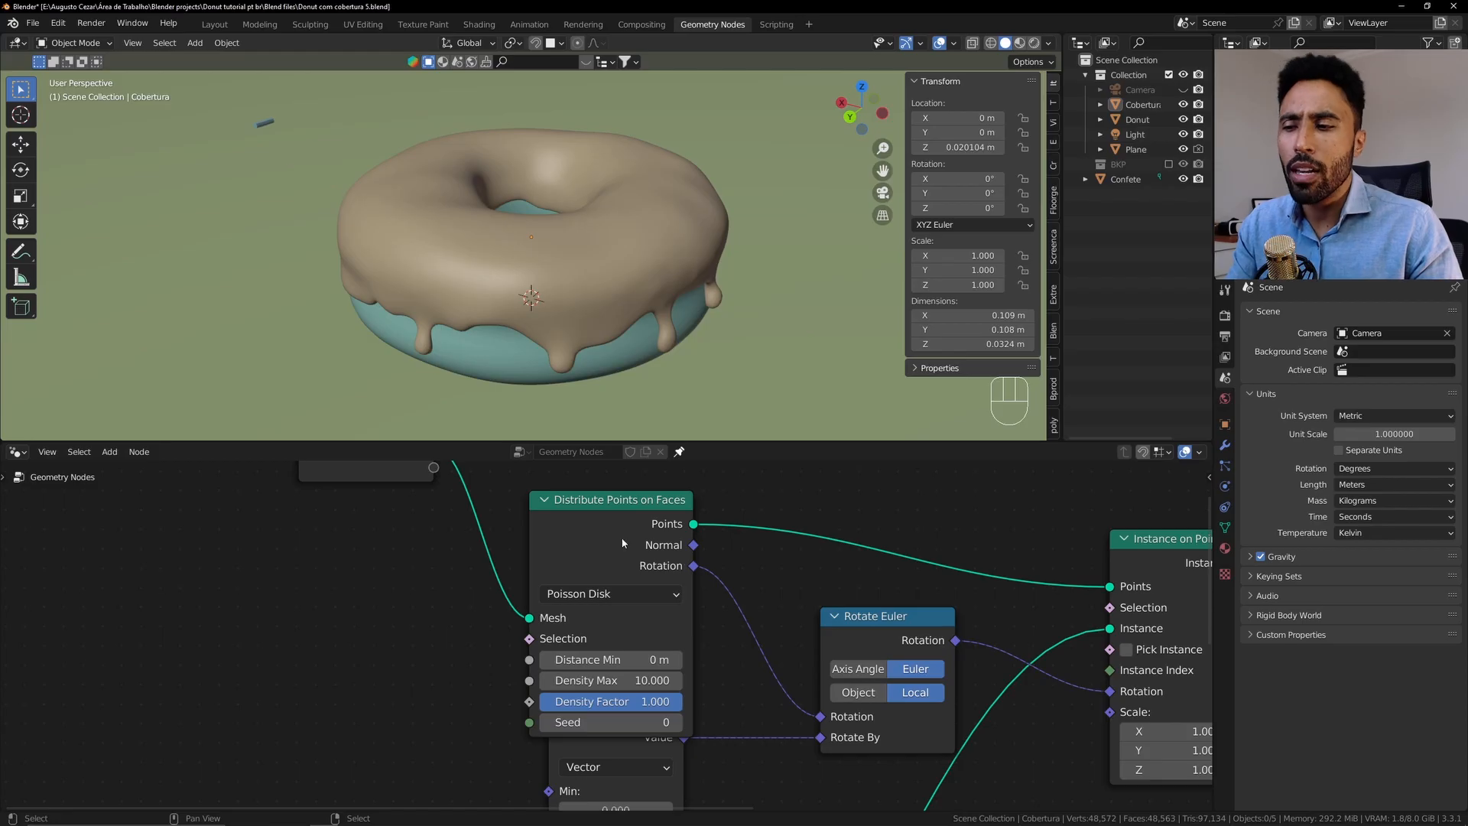
pyautogui.press('g')
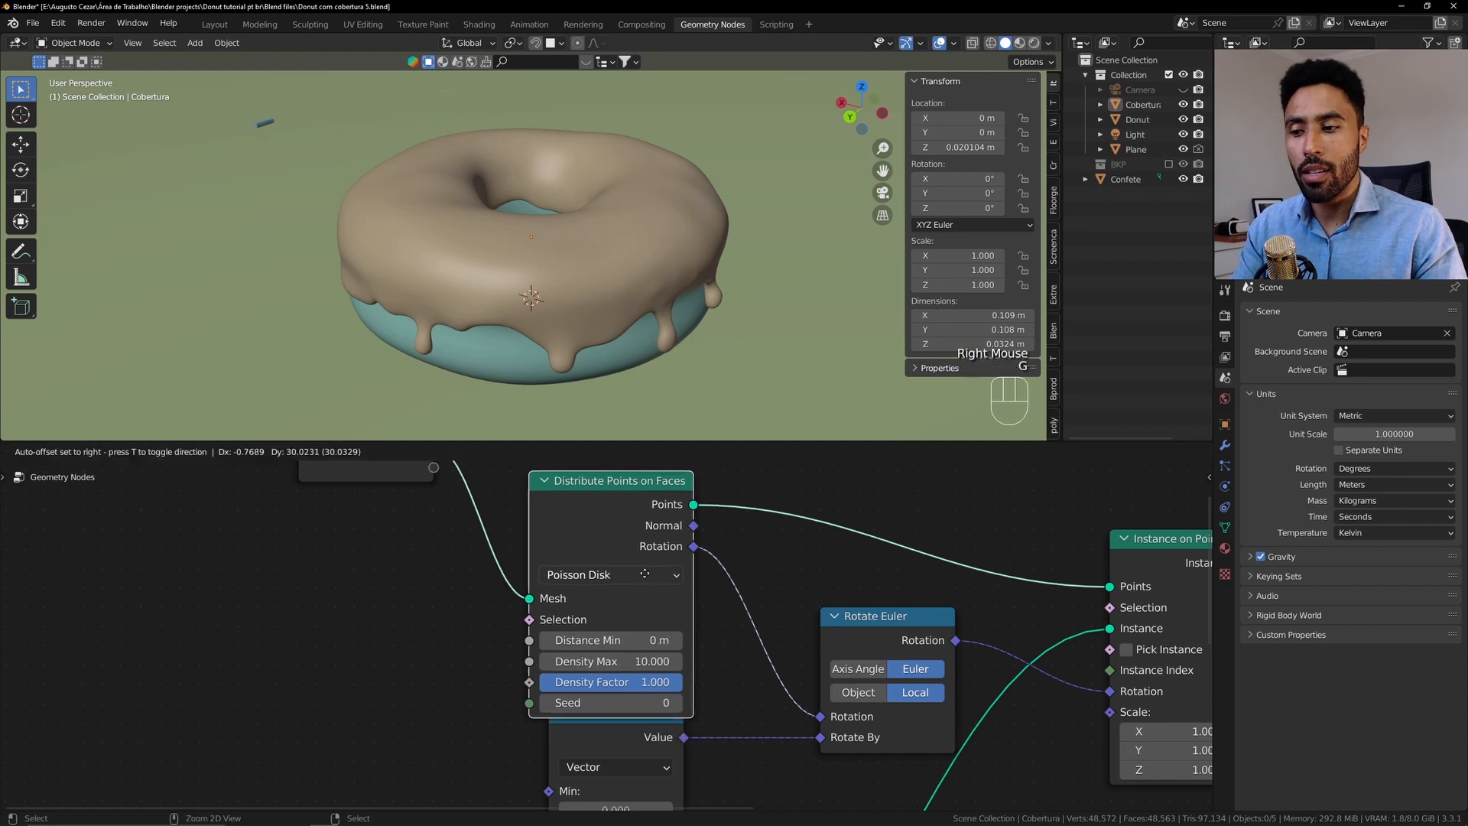
pyautogui.moveTo(644, 609); pyautogui.dragTo(666, 657, button='middle')
pyautogui.scroll(2, 667, 658)
pyautogui.moveTo(694, 582); pyautogui.dragTo(687, 676, button='middle')
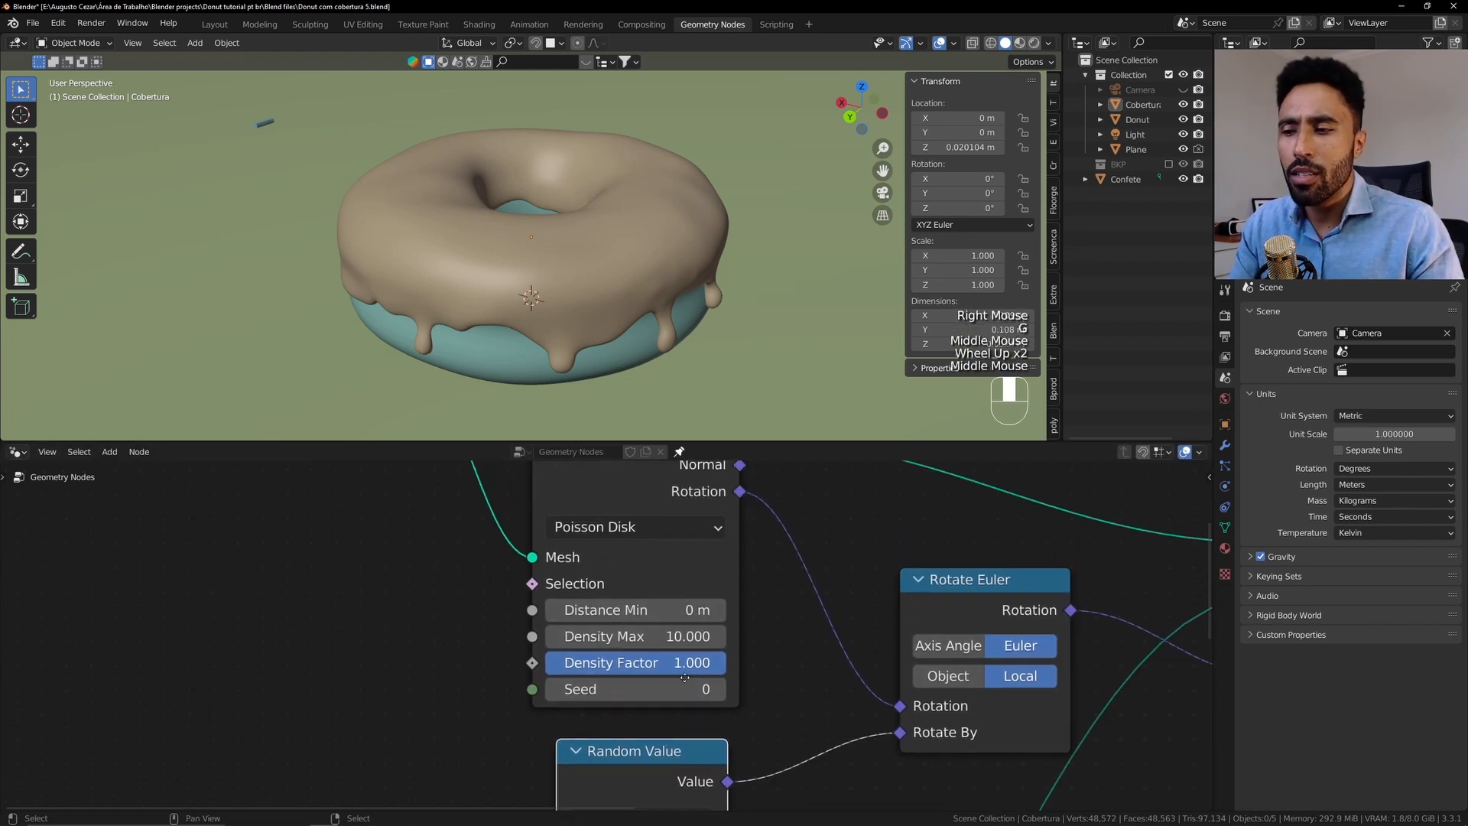
# Set the Distribute Points on Faces node's Density Max to 50000
pyautogui.moveTo(688, 643); pyautogui.dragTo(1100, 643)
pyautogui.doubleClick(617, 643)
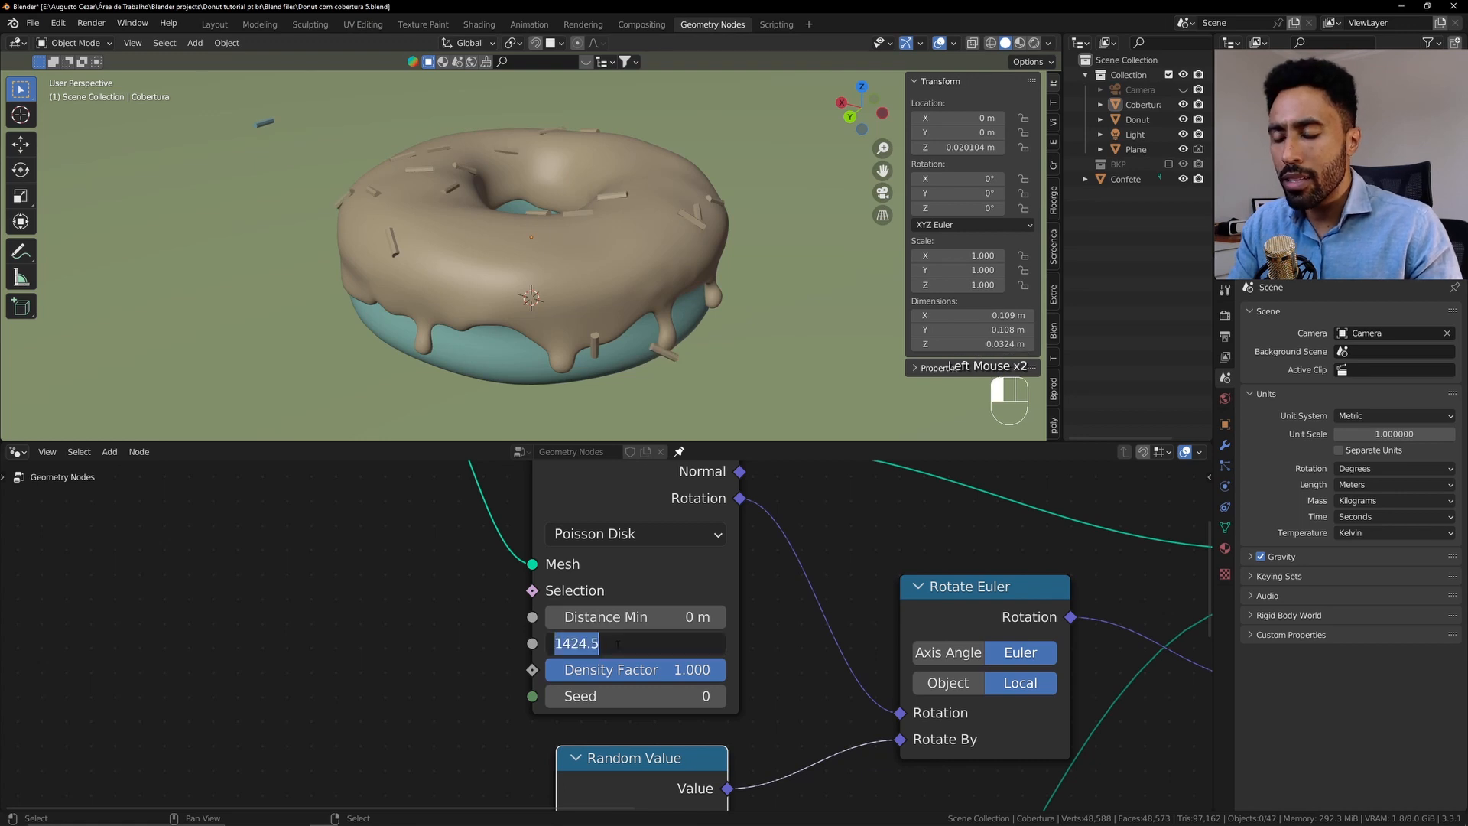
pyautogui.write('500')
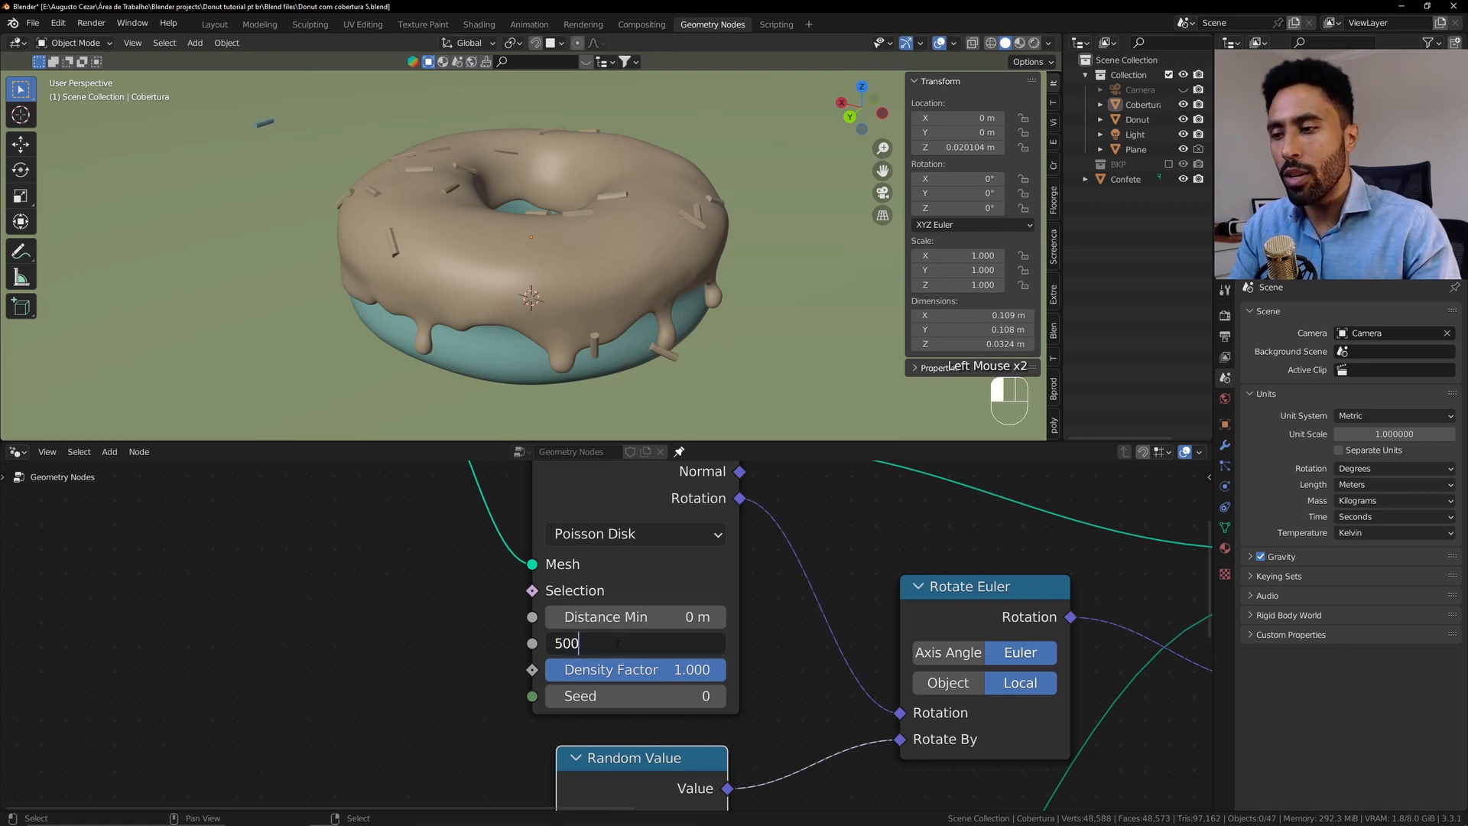
pyautogui.write('00')
pyautogui.press('Return')
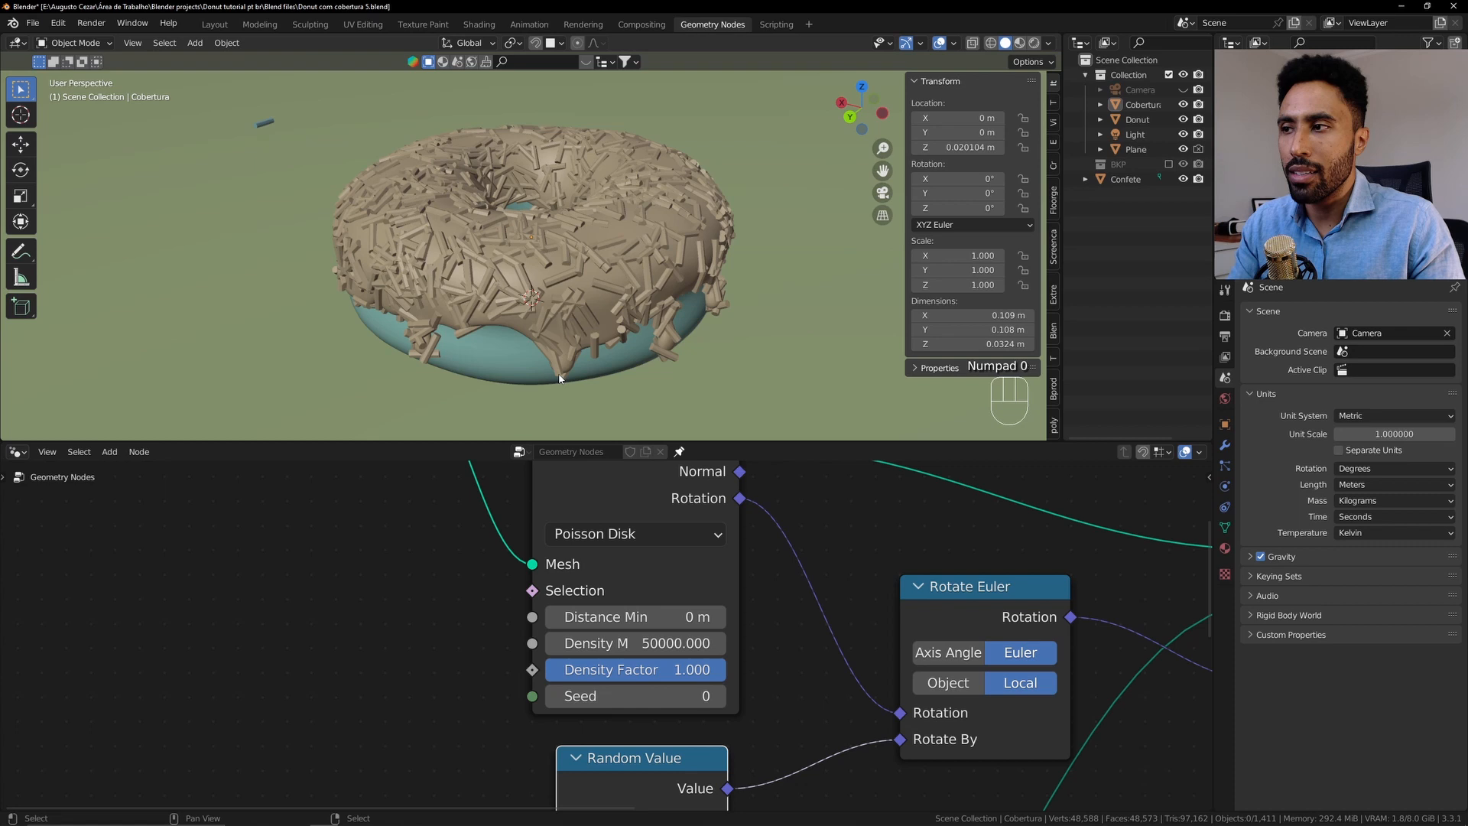
pyautogui.click(620, 643)
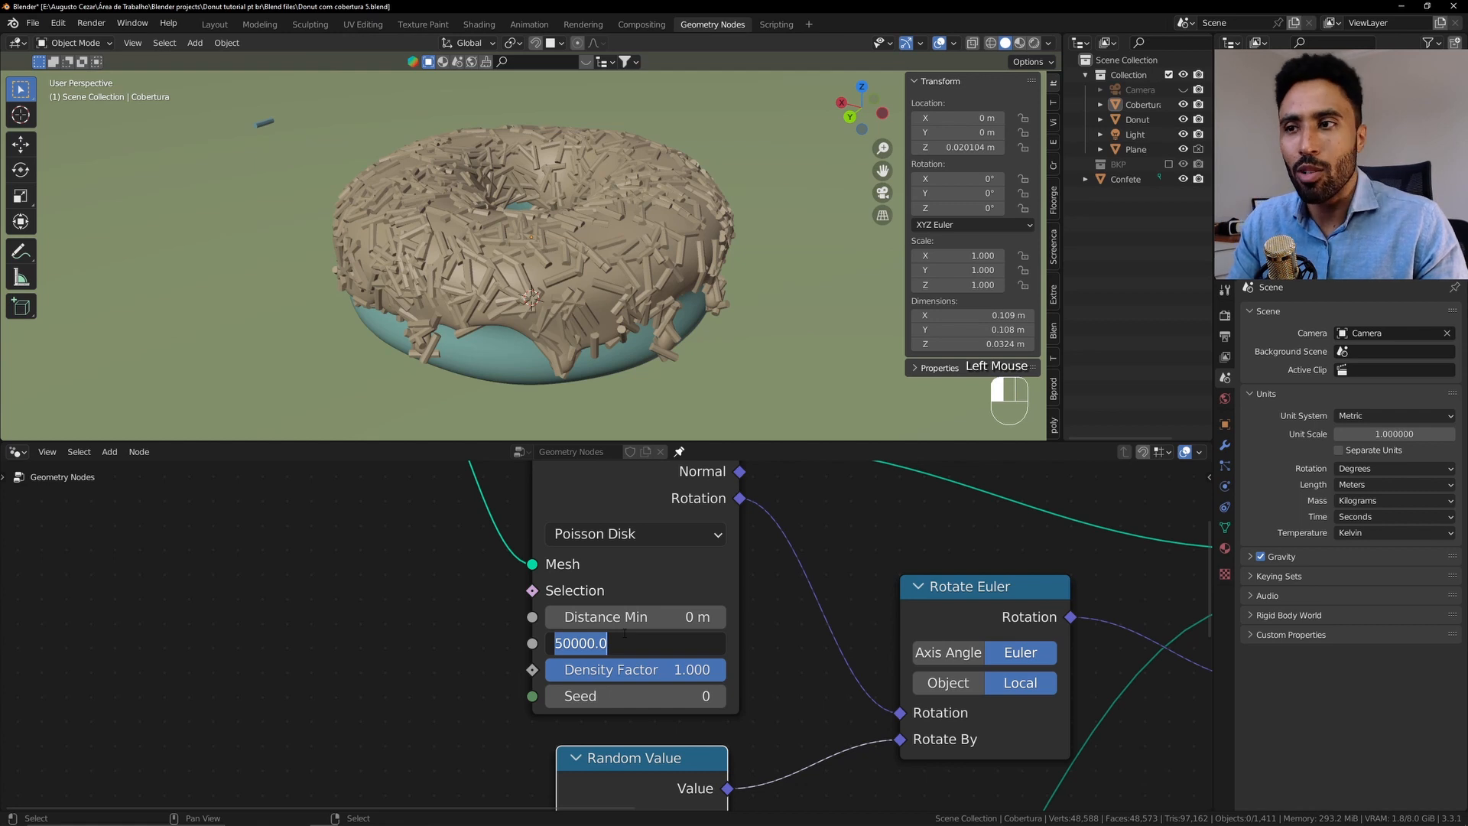
pyautogui.click(751, 618)
pyautogui.click(669, 643)
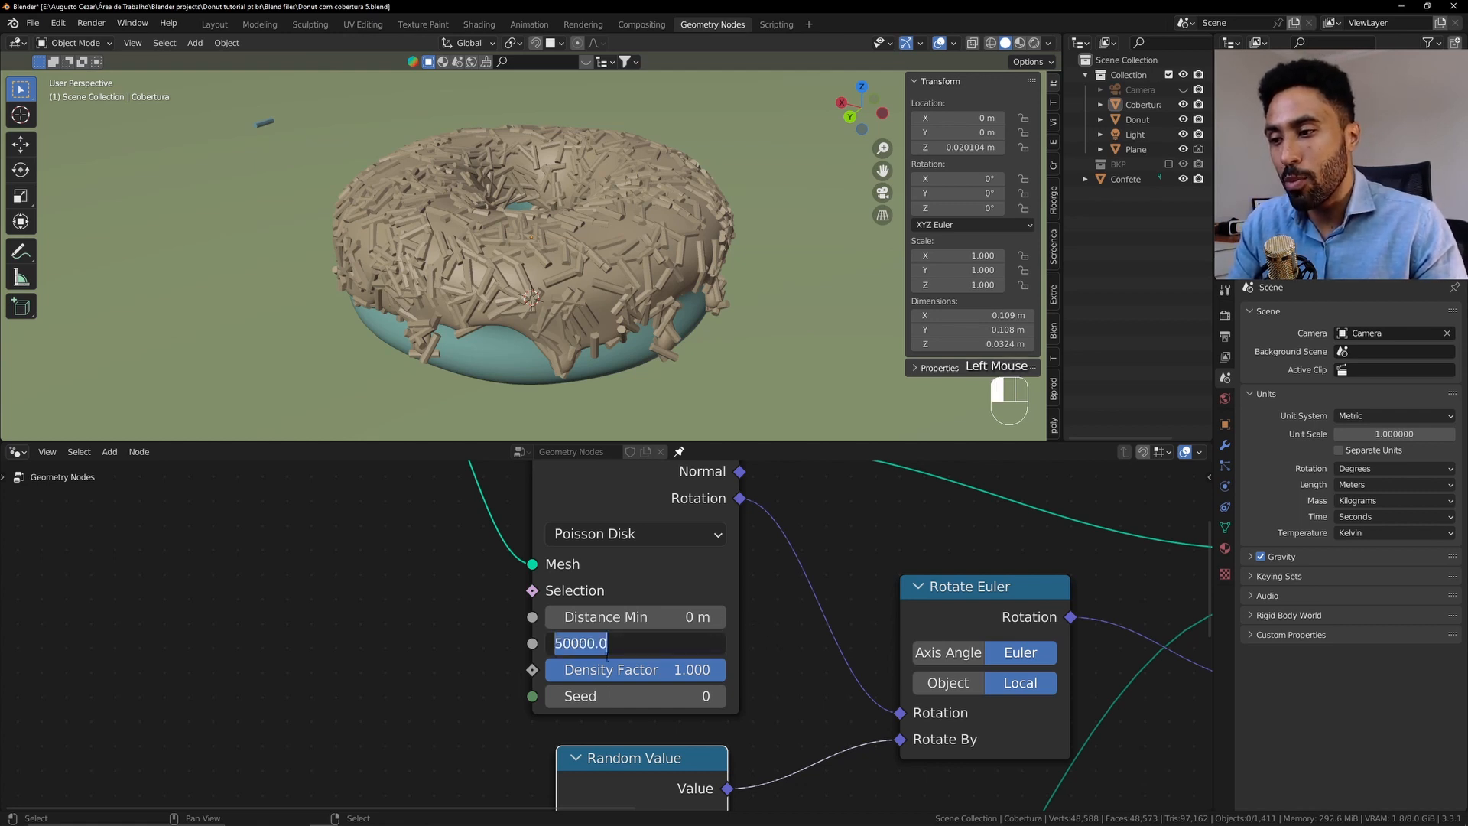
pyautogui.click(757, 647)
pyautogui.click(688, 643)
pyautogui.click(770, 652)
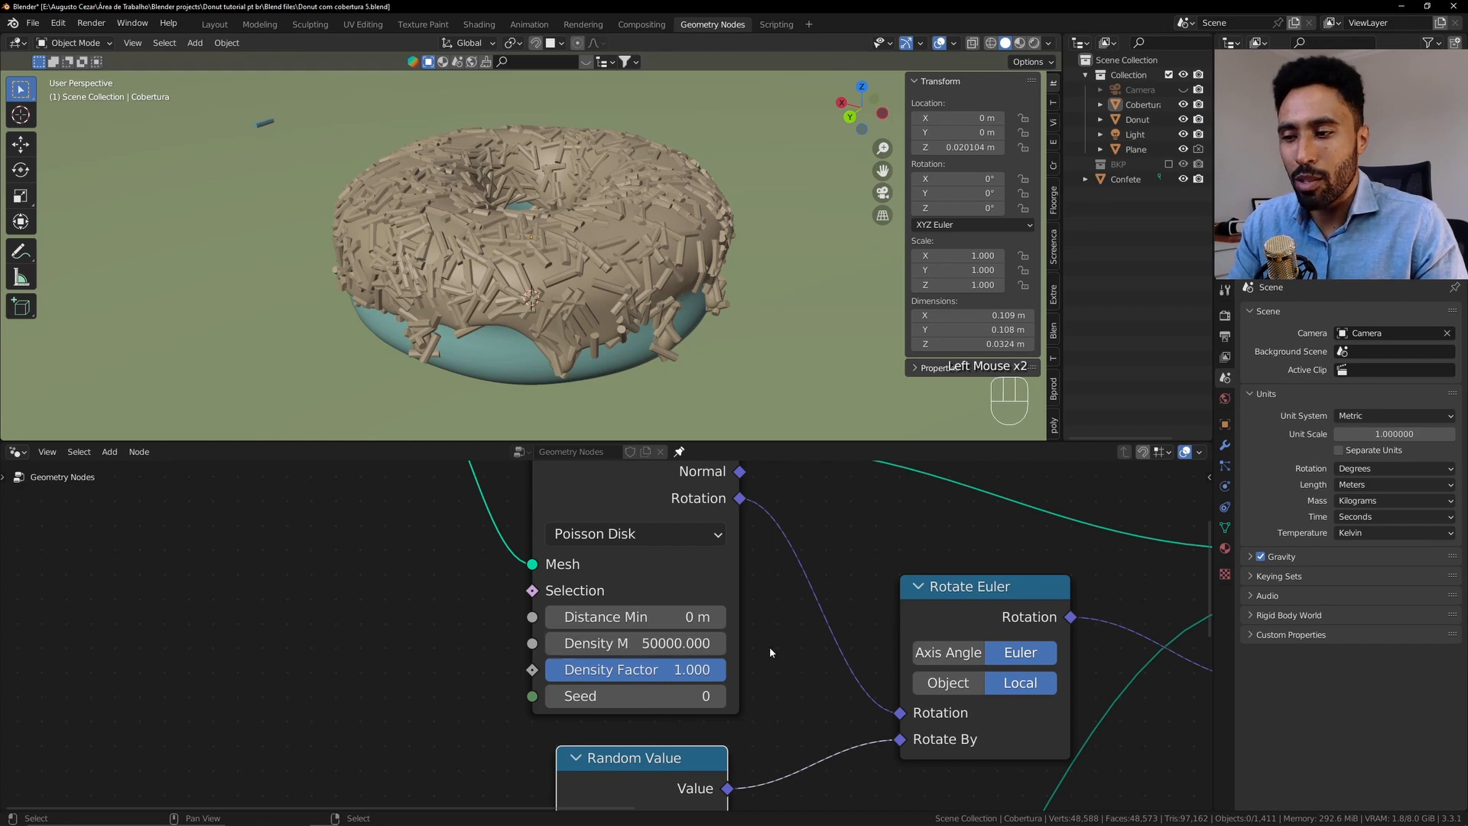
pyautogui.click(719, 646)
pyautogui.click(733, 596)
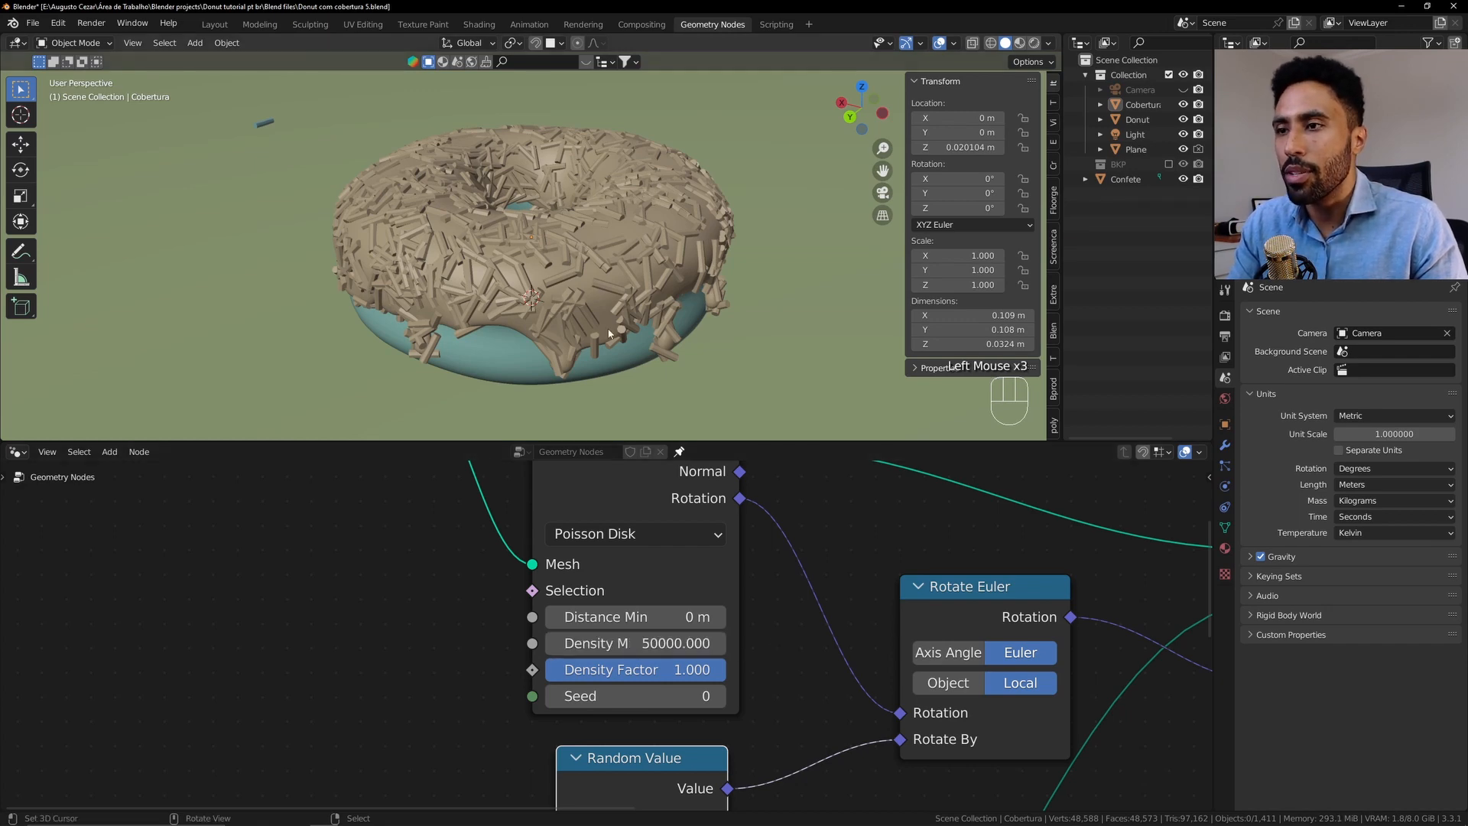
# Widen the Distribute Points on Faces node so its Density Max label and value fit in full
pyautogui.scroll(3, 603, 321)
pyautogui.moveTo(610, 334); pyautogui.dragTo(604, 301, button='middle')
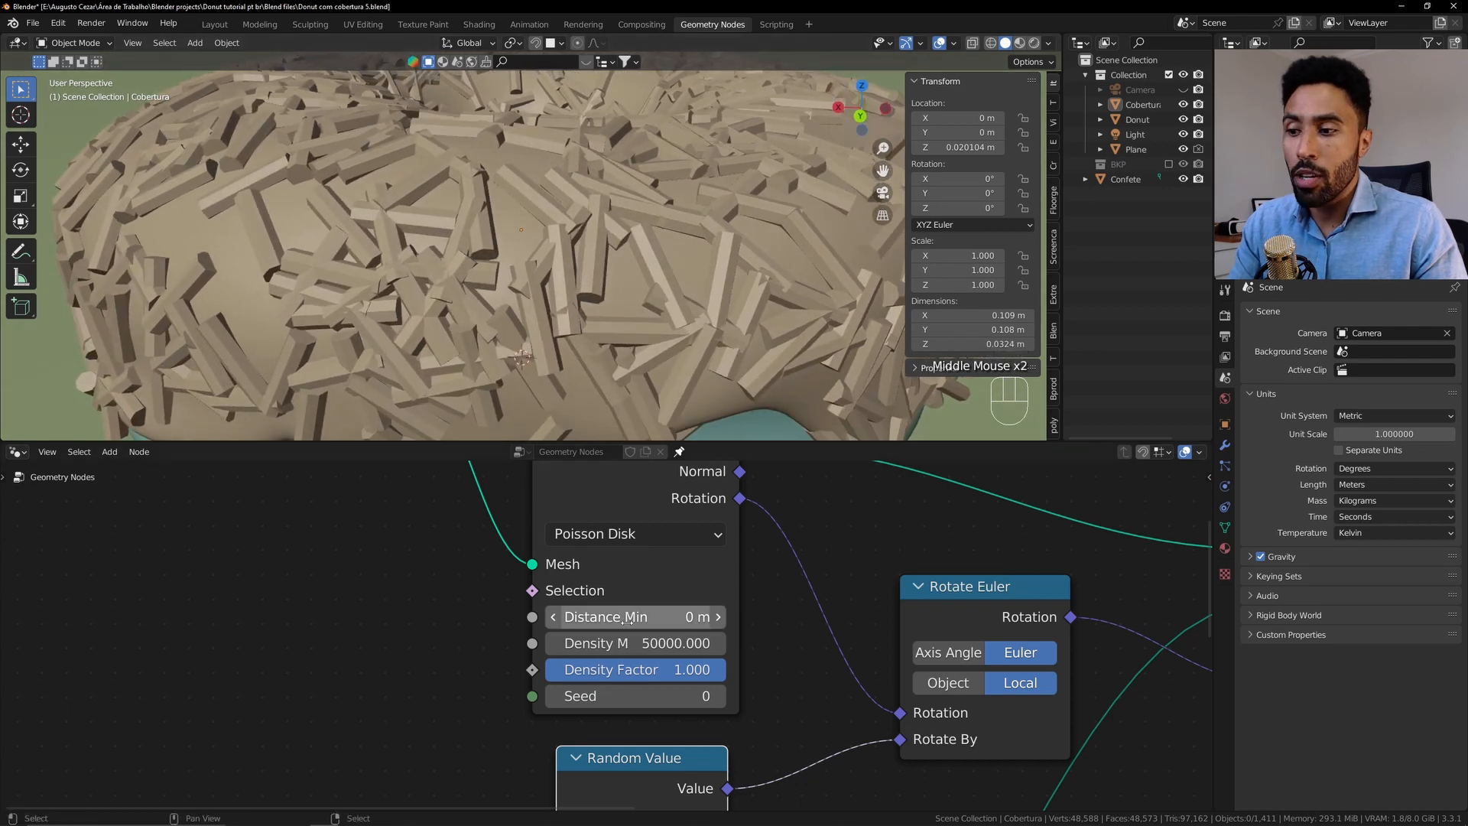
pyautogui.press('KP_0')
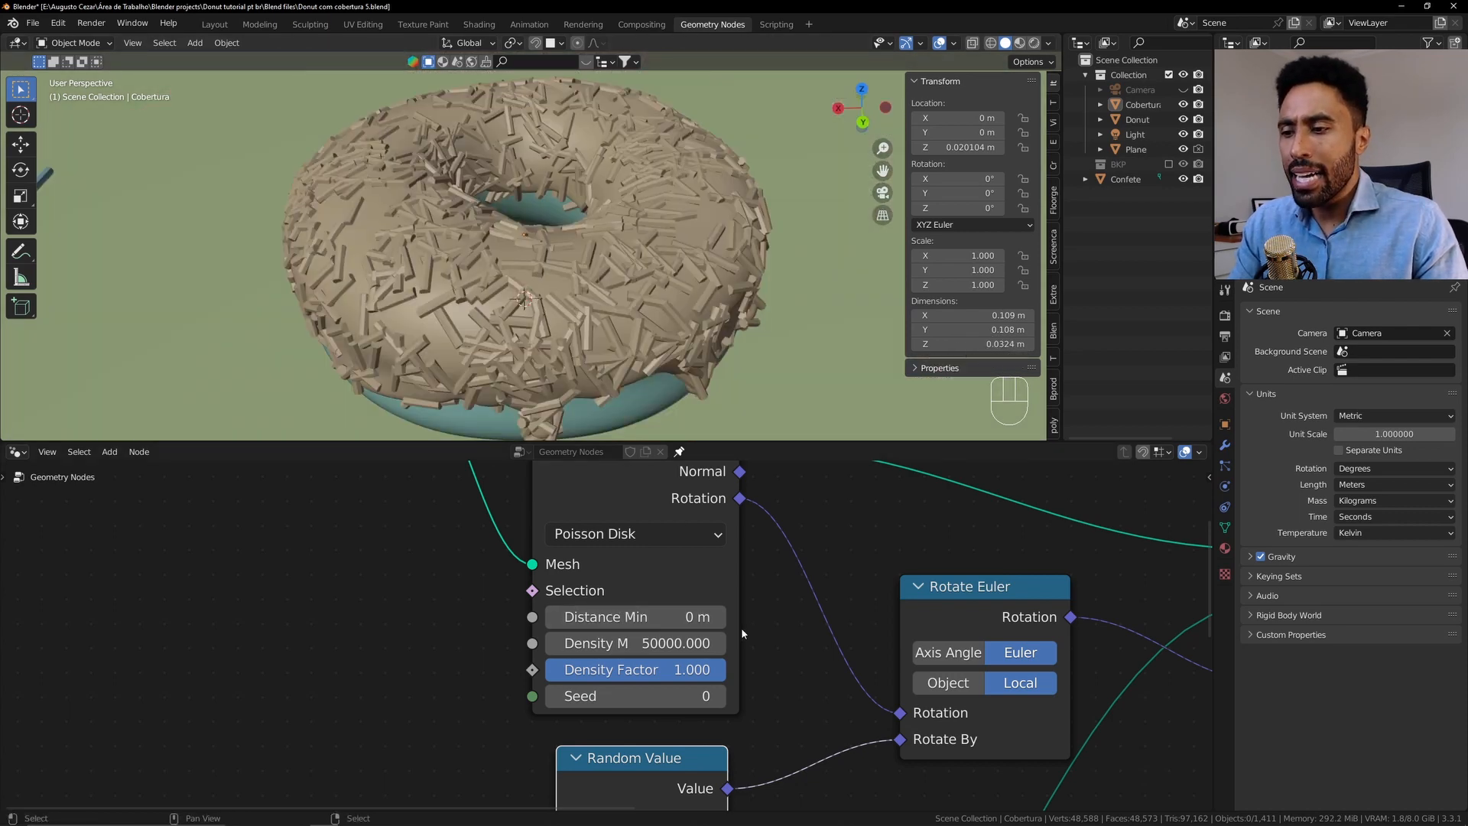
pyautogui.moveTo(741, 627); pyautogui.dragTo(792, 627)
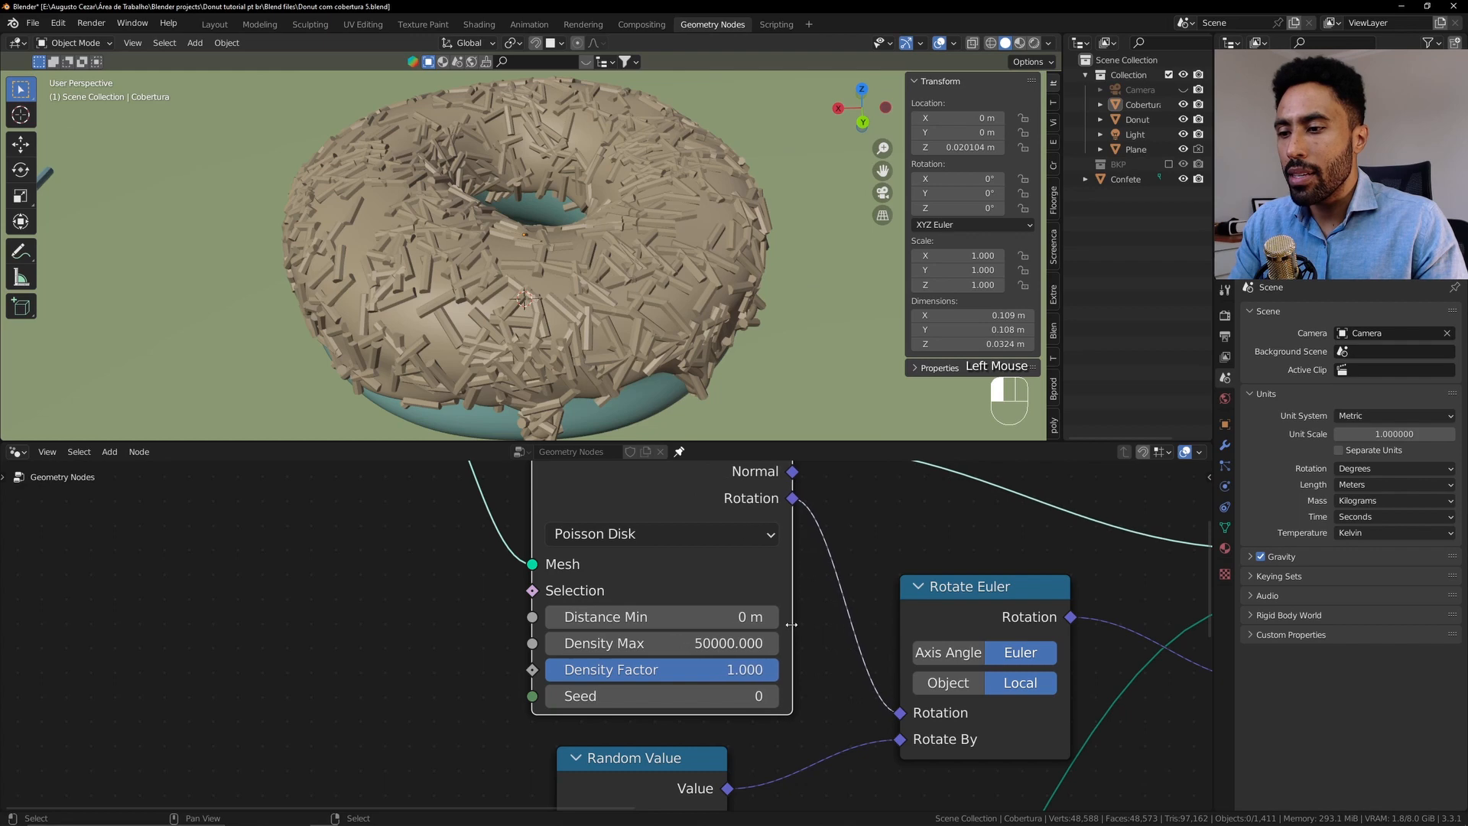
pyautogui.click(679, 621)
pyautogui.click(681, 602)
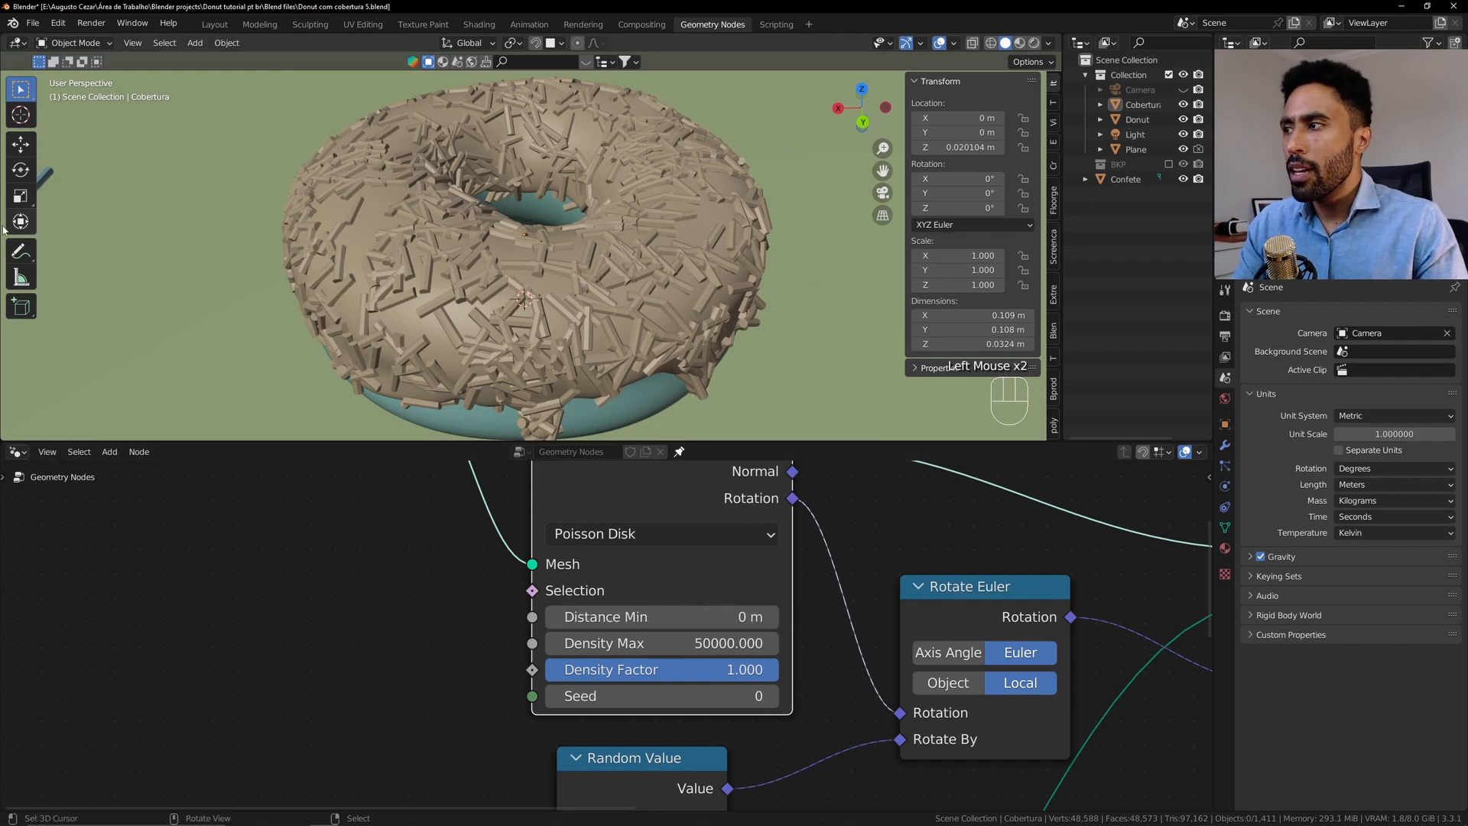
# Annotate the overlapping sprinkles near the donut's hole with a freehand circle and a small mark beside it
pyautogui.click(29, 257)
pyautogui.scroll(3, 535, 283)
pyautogui.moveTo(592, 284); pyautogui.dragTo(564, 287, button='middle')
pyautogui.click(553, 296)
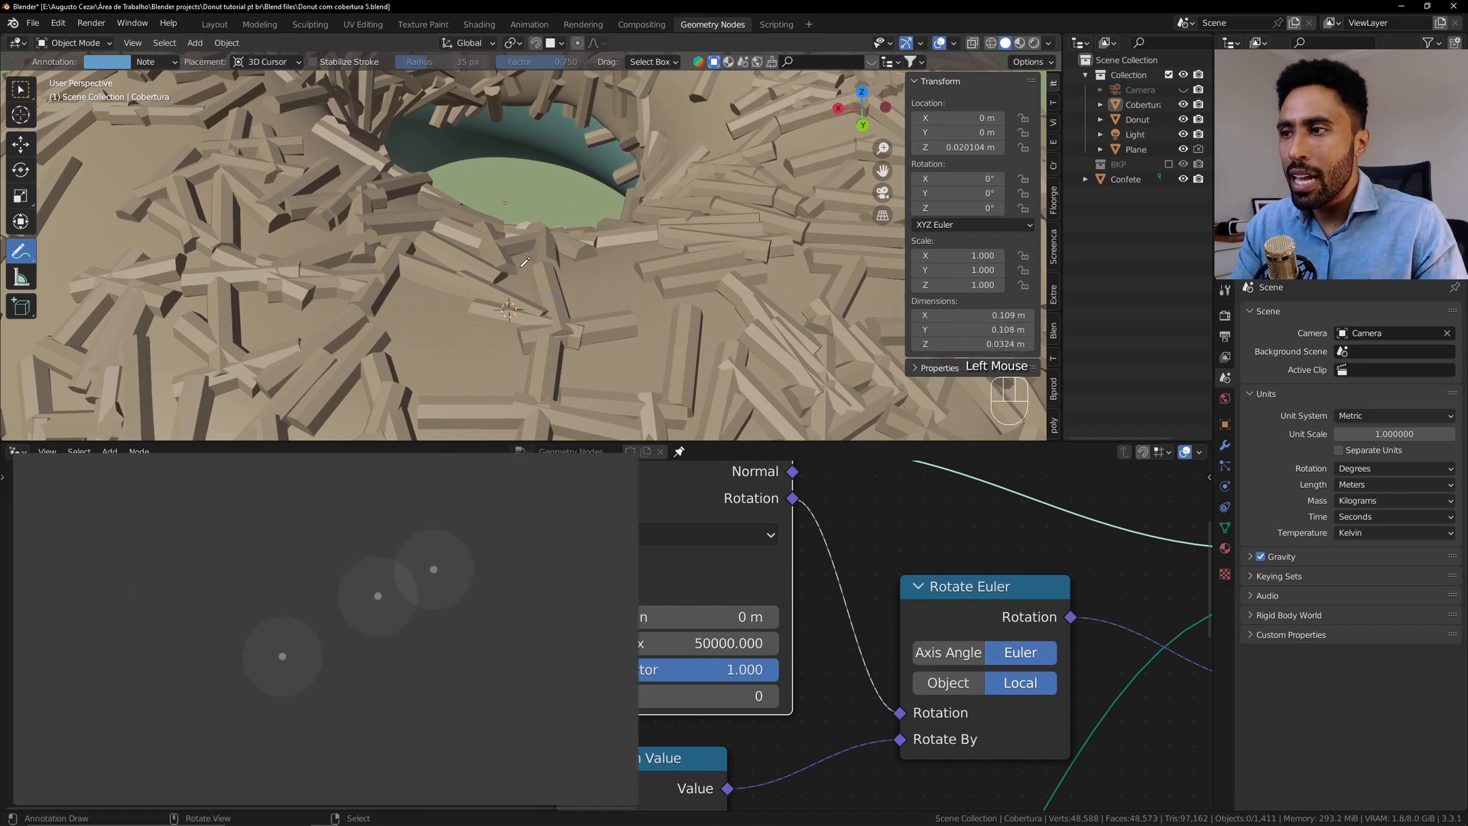
pyautogui.moveTo(547, 261)
pyautogui.mouseDown()
pyautogui.moveTo(562, 262)
pyautogui.moveTo(539, 335)
pyautogui.moveTo(549, 260)
pyautogui.mouseUp()
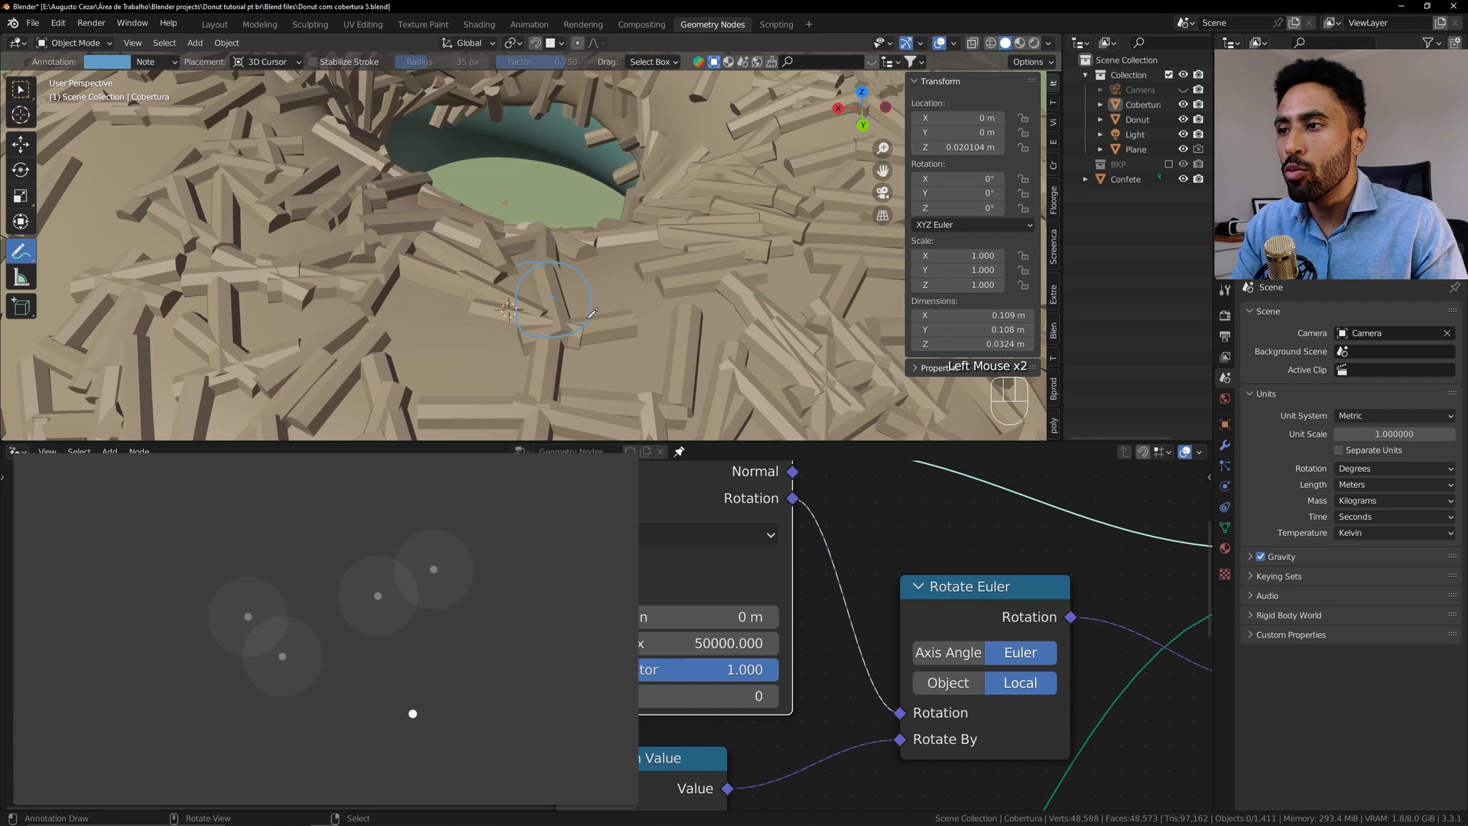
pyautogui.click(588, 281)
pyautogui.click(579, 288)
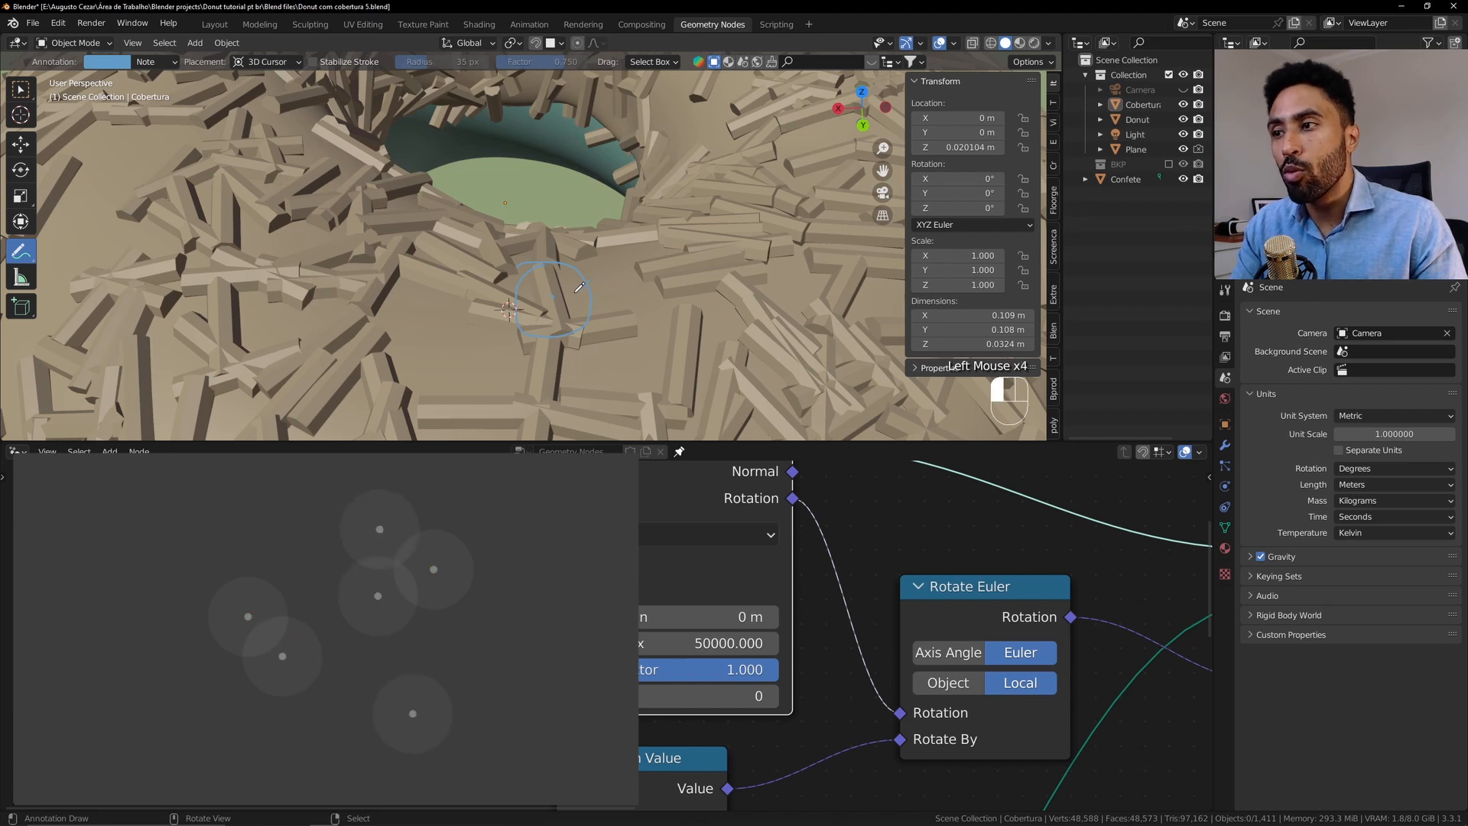
pyautogui.click(580, 288)
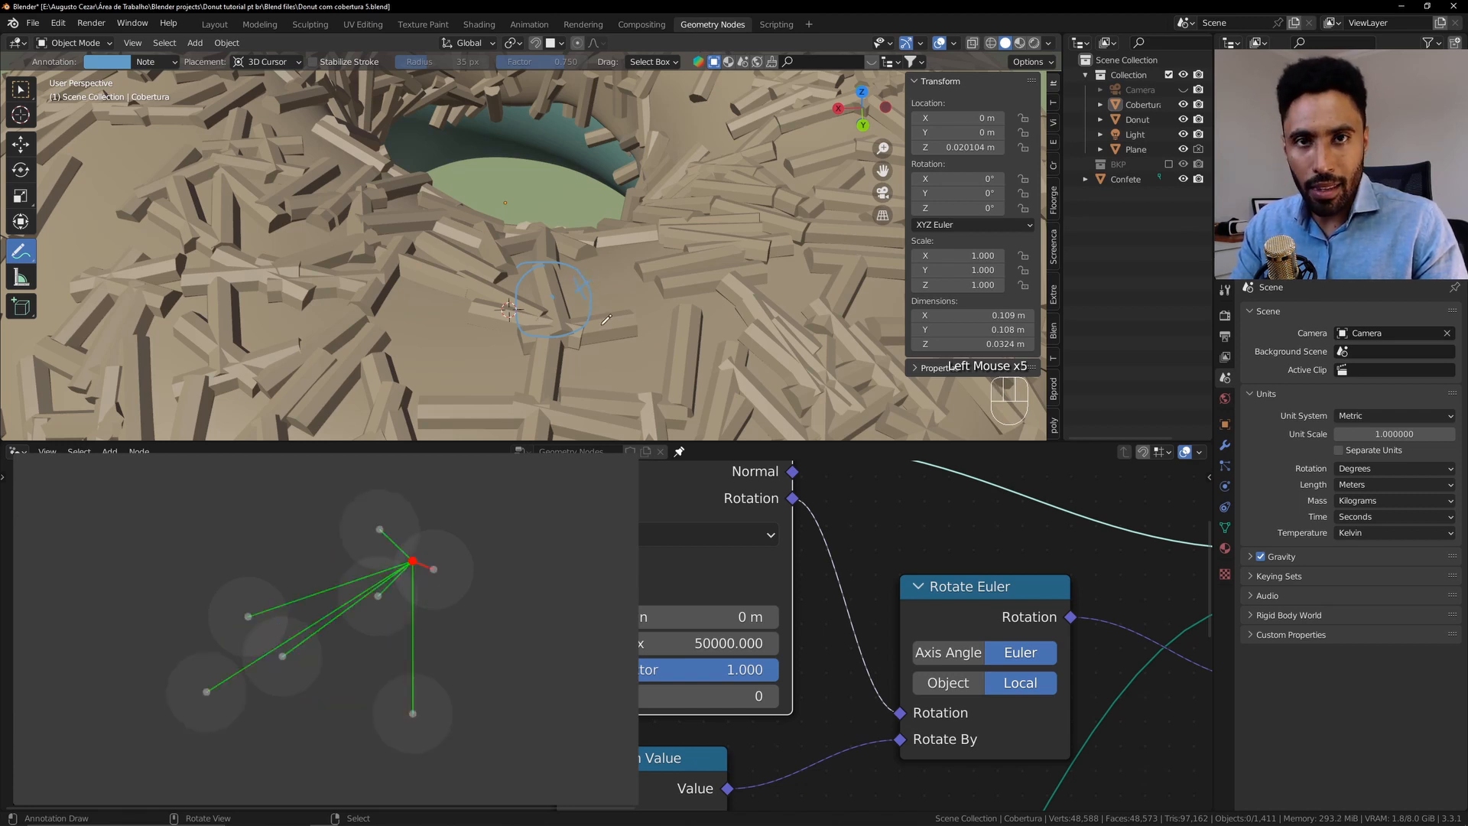
# Undo the annotation strokes around the overlapping sprinkles
pyautogui.hotkey('ctrl', 'z')
pyautogui.hotkey('ctrl', 'z')
pyautogui.hotkey('ctrl', 'z')
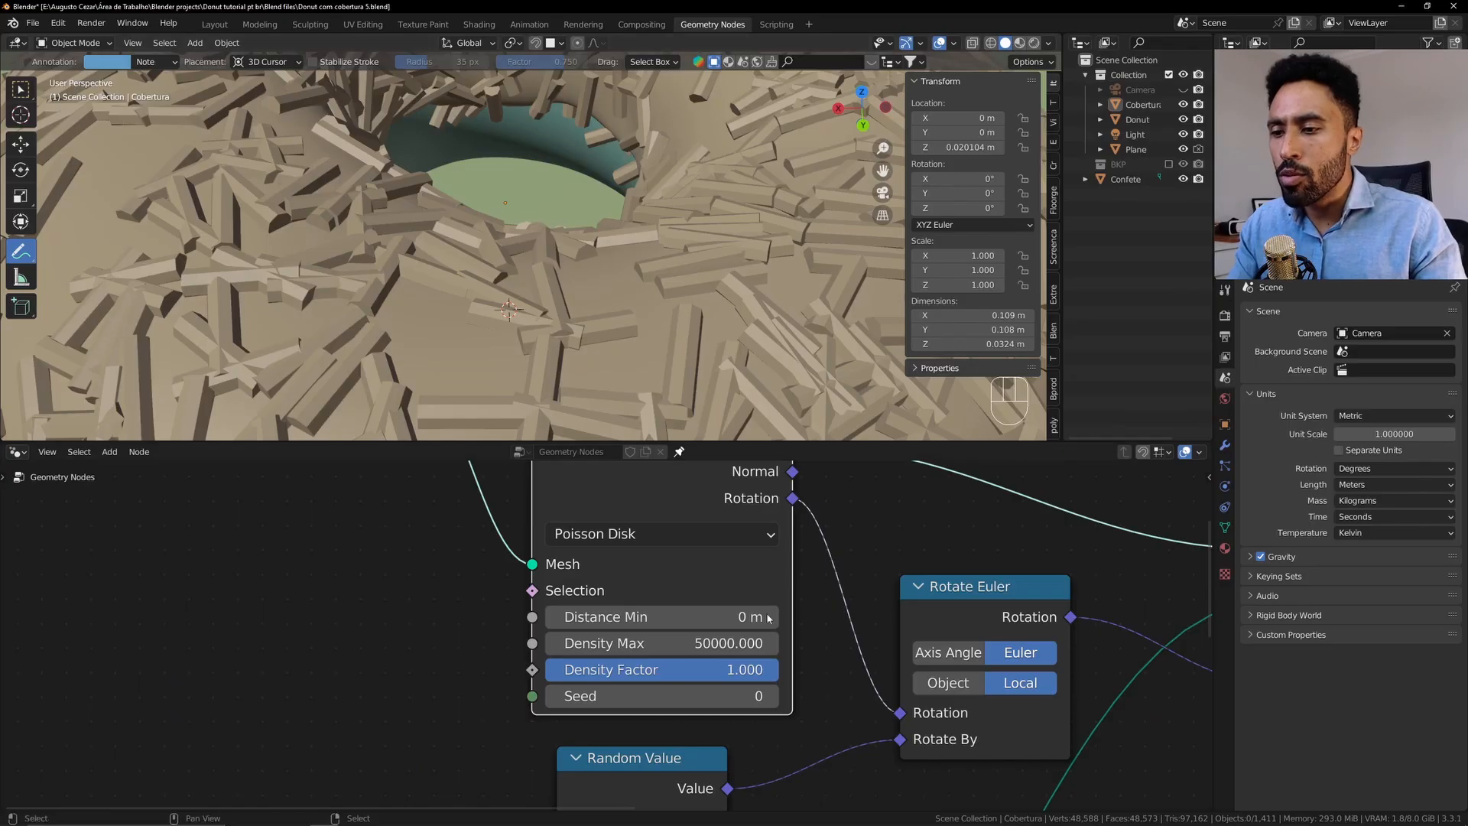
# Set the Distribute Points on Faces node's Distance Min to 2 mm and check the sprinkle spacing
pyautogui.click(769, 617)
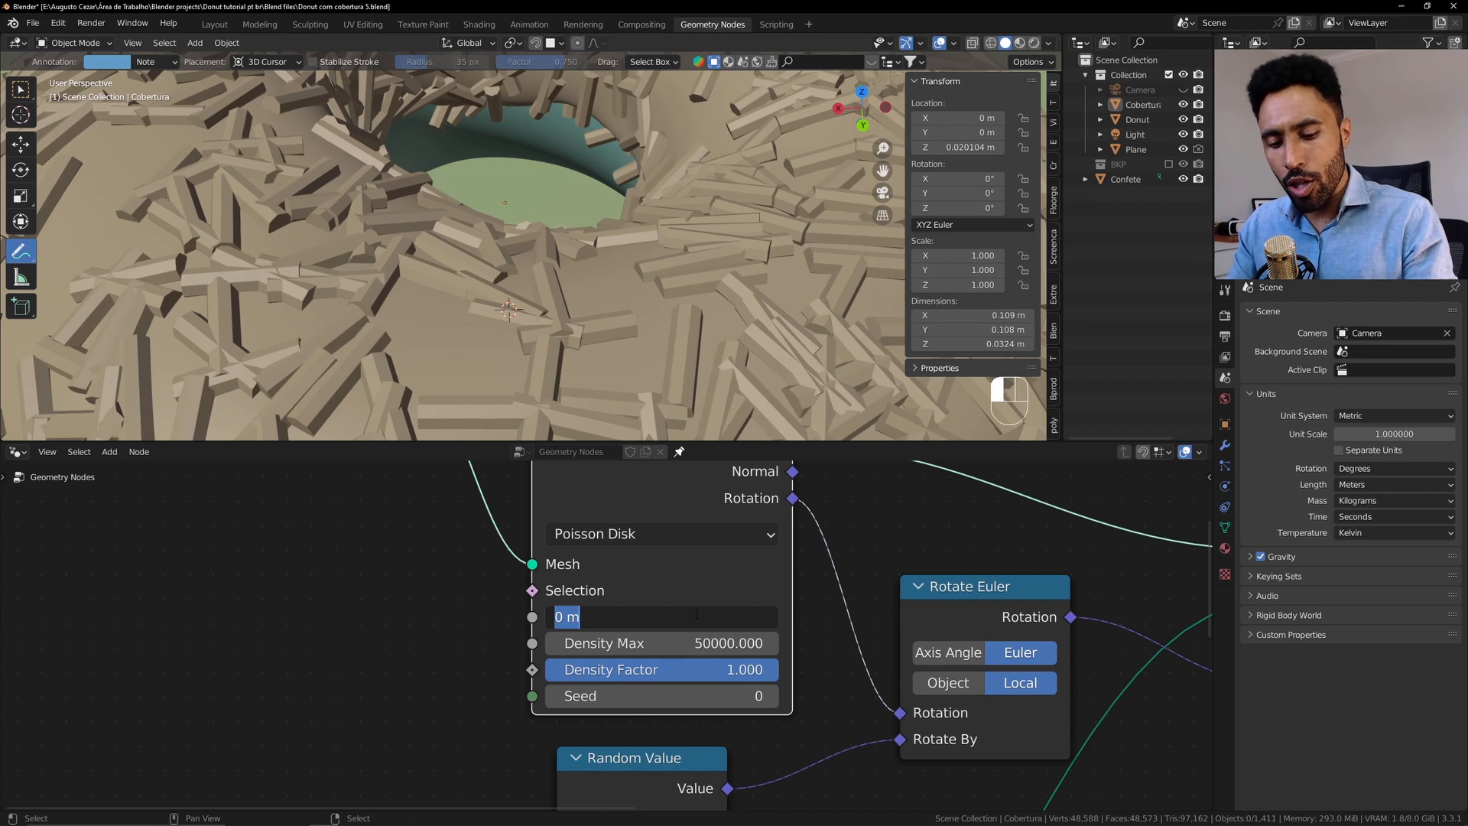
pyautogui.write('2mm')
pyautogui.press('Return')
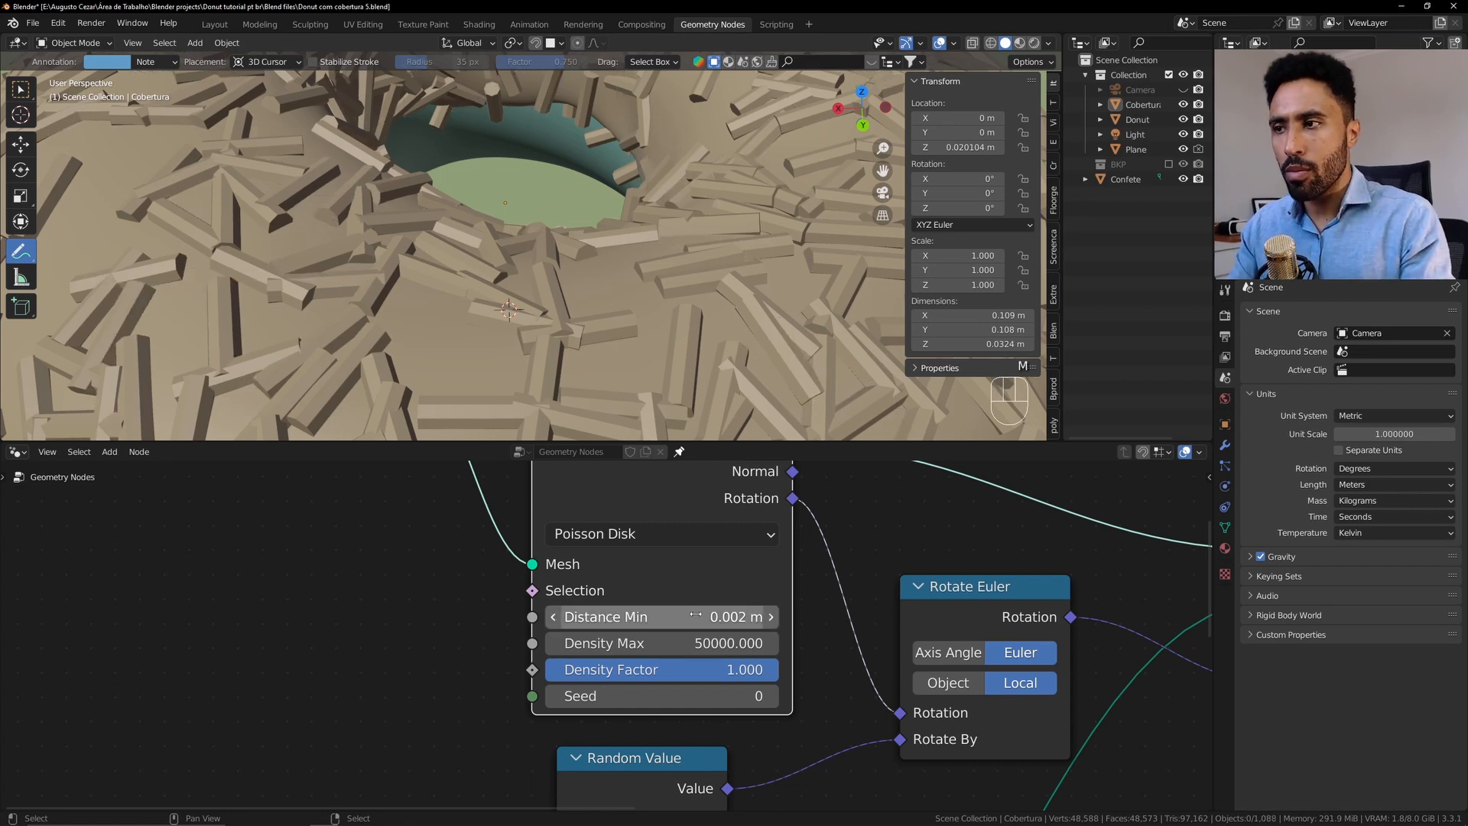
pyautogui.scroll(-2, 611, 360)
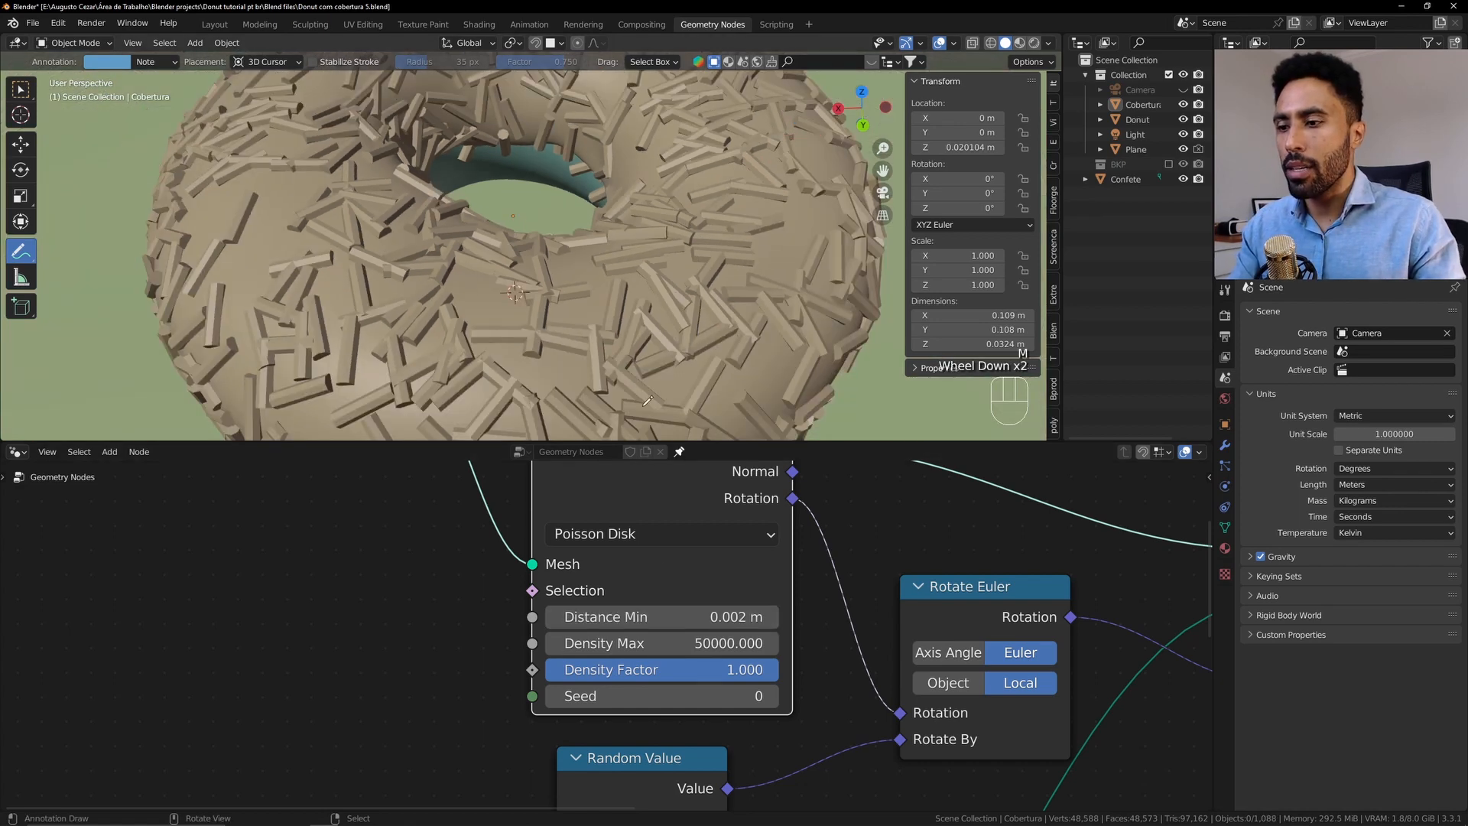
# Increase the Distribute Points on Faces node's Distance Min to 5 mm and check the whole donut
pyautogui.click(625, 616)
pyautogui.write('5mm')
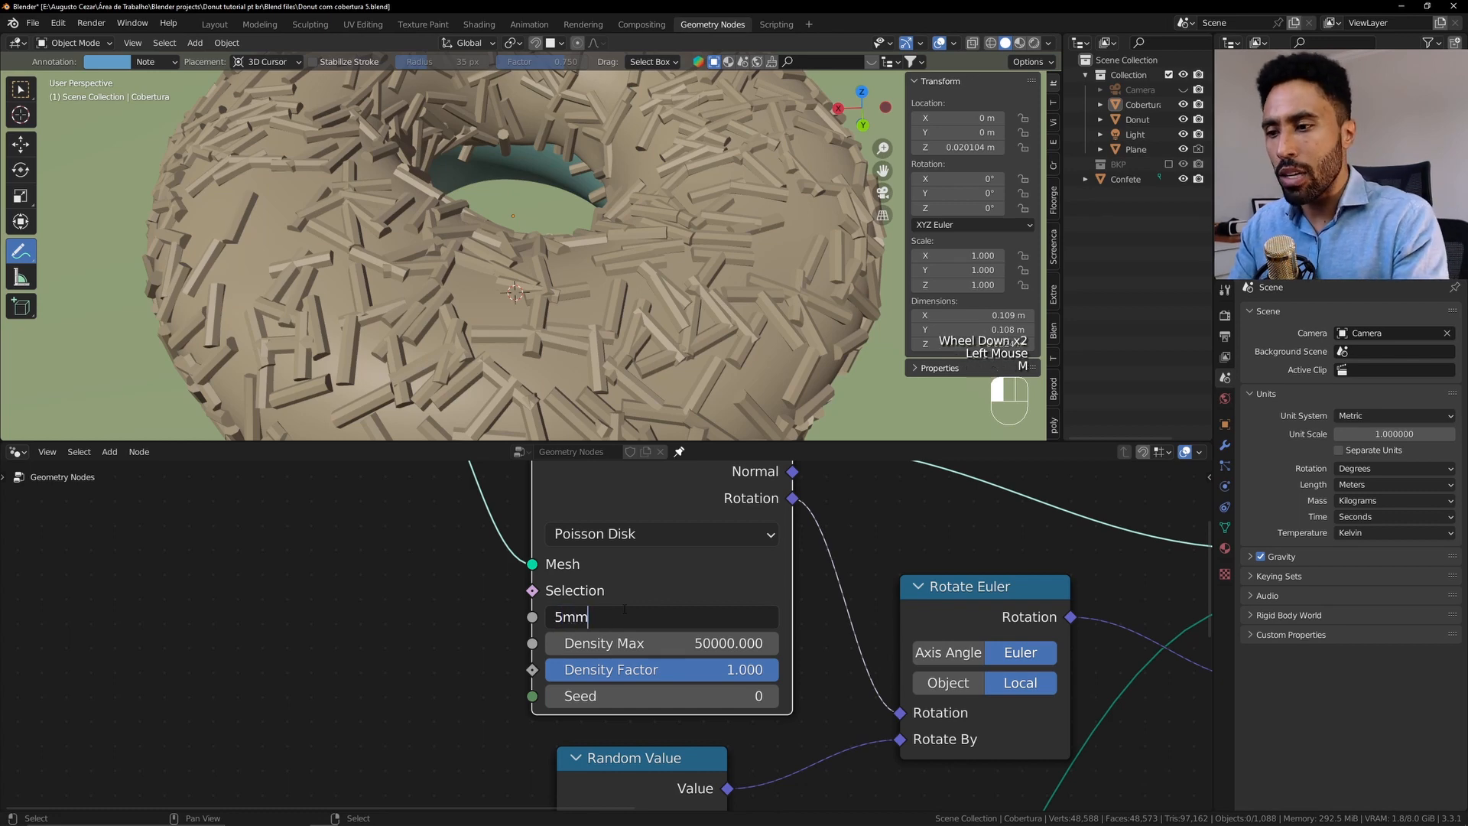
pyautogui.press('Return')
pyautogui.scroll(-2, 487, 224)
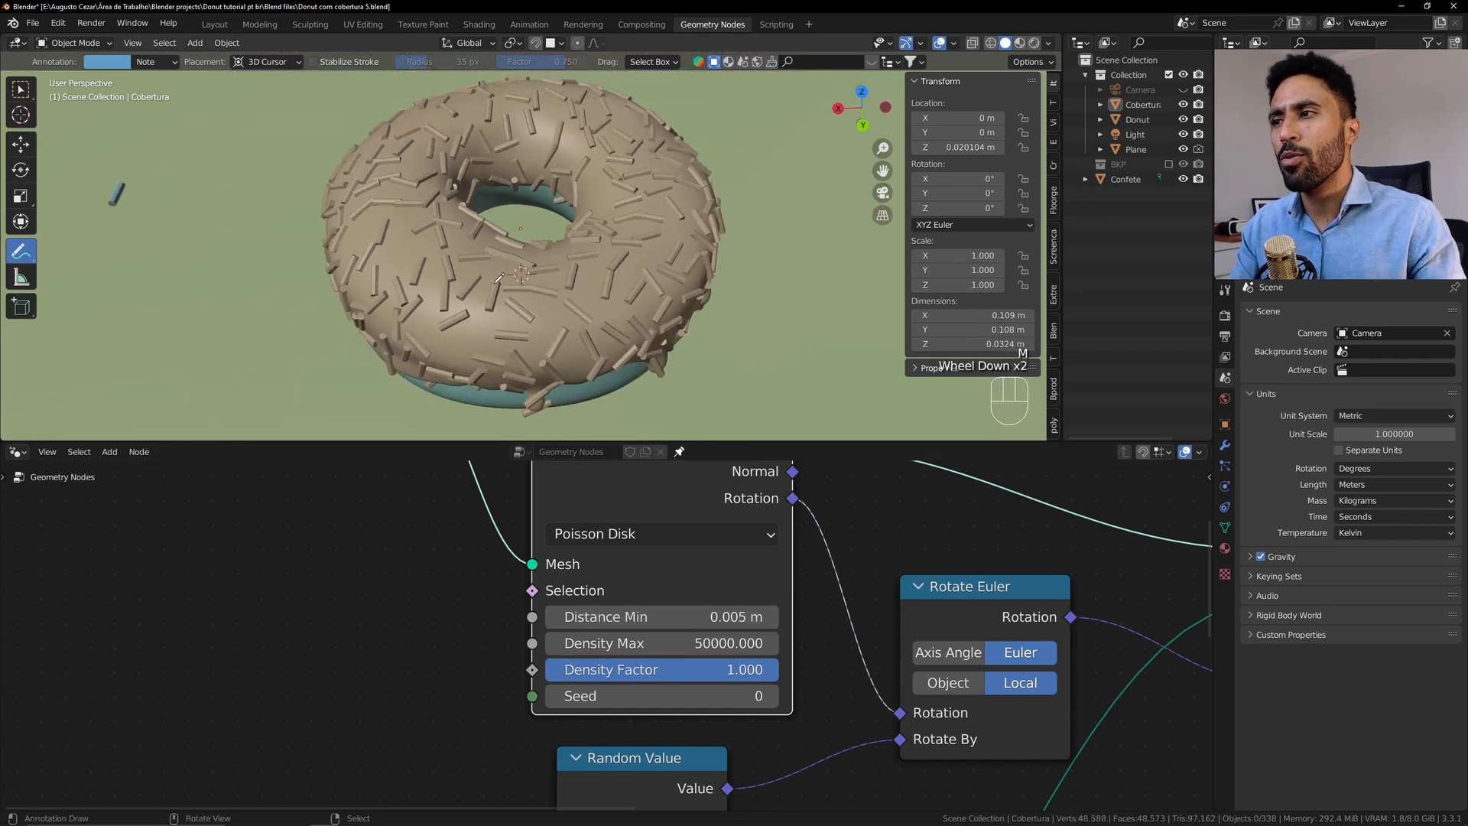
# Set the Distribute Points on Faces node's Distance Min to 3 mm
pyautogui.click(656, 612)
pyautogui.write('3mm')
pyautogui.press('Return')
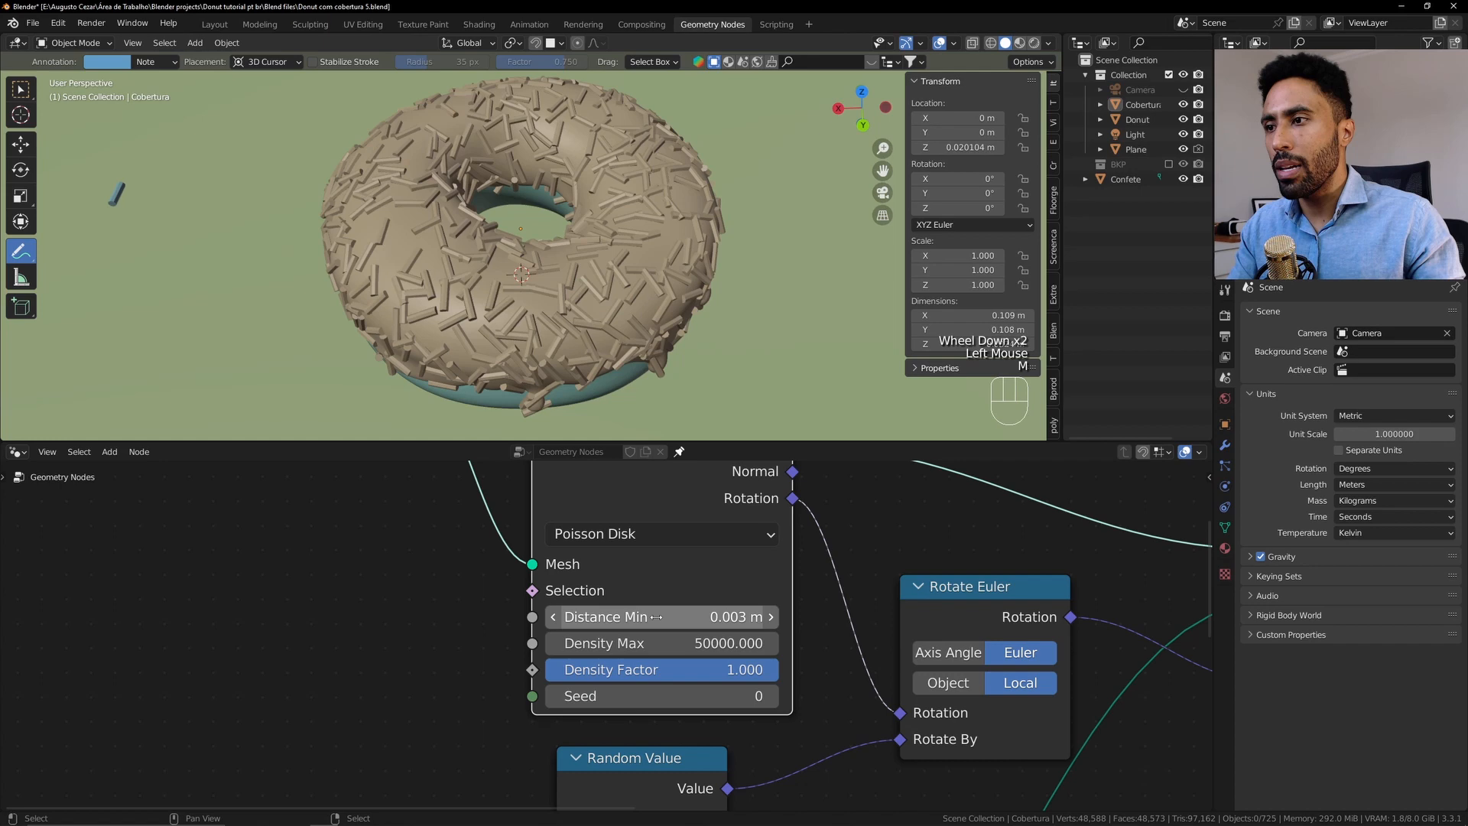
pyautogui.moveTo(562, 275); pyautogui.dragTo(585, 247, button='middle')
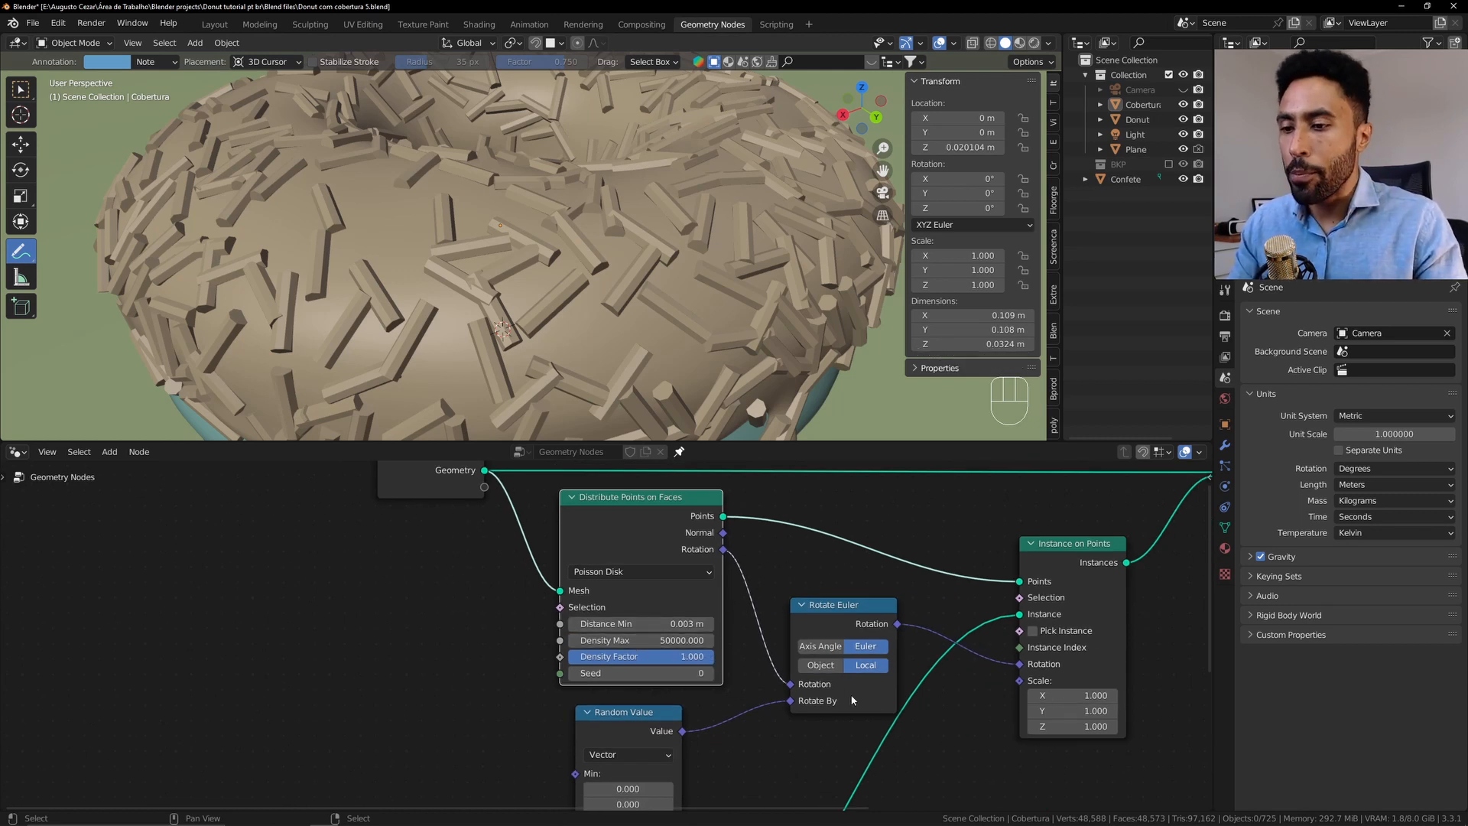
# Move the Object Info node down so it sits clear below the Random Value node
pyautogui.moveTo(810, 670); pyautogui.dragTo(778, 527, button='middle')
pyautogui.keyDown('shift'); pyautogui.click(596, 739); pyautogui.keyUp('shift')
pyautogui.keyDown('shift'); pyautogui.moveTo(597, 740); pyautogui.dragTo(641, 739); pyautogui.keyUp('shift')
pyautogui.moveTo(760, 549); pyautogui.dragTo(719, 526, button='middle')
pyautogui.scroll(-2, 620, 561)
pyautogui.rightClick(632, 673)
pyautogui.press('g')
pyautogui.click(633, 739)
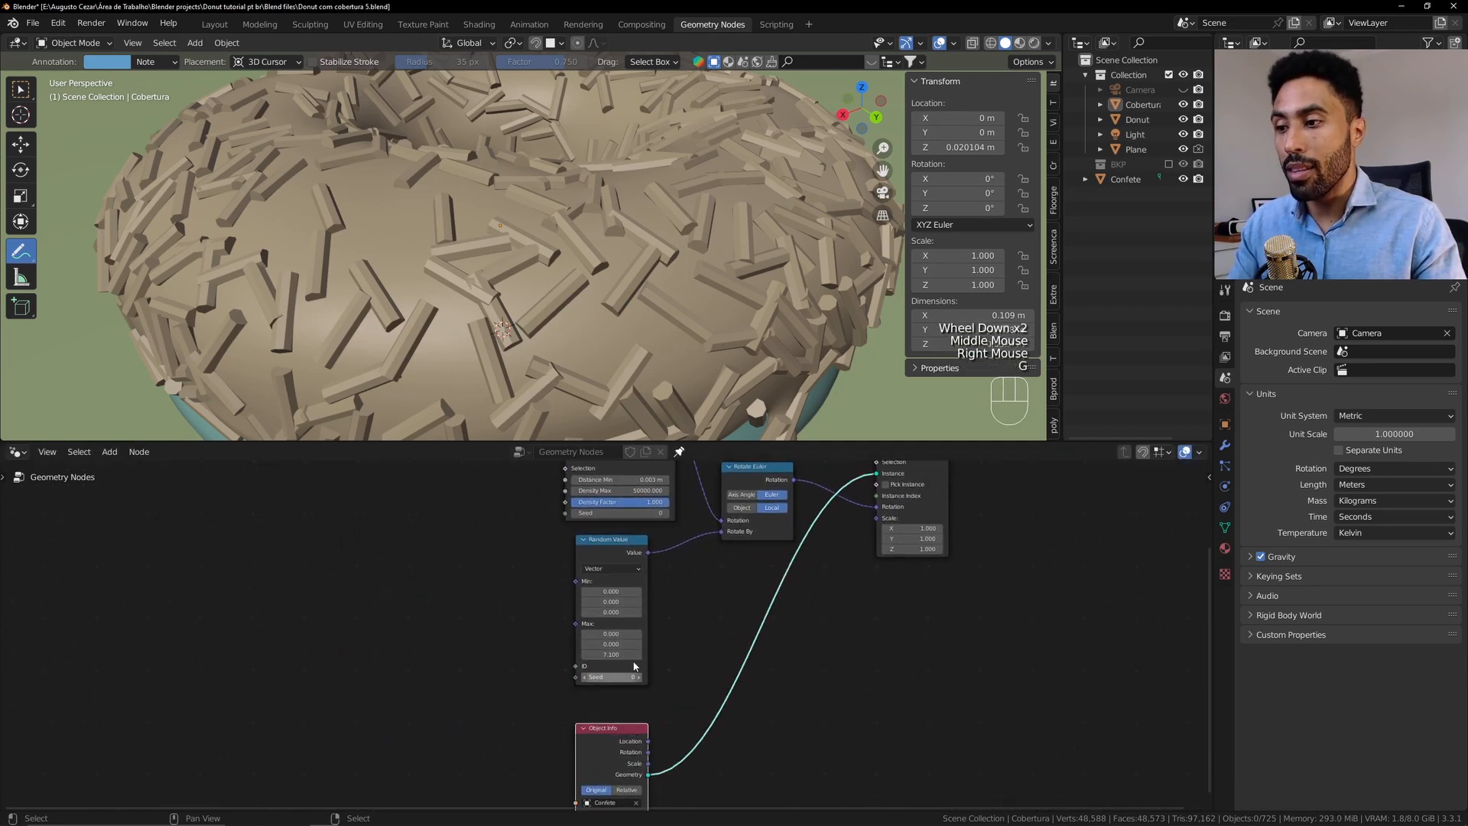
# Raise the Random Value node's Seed step by step to 6 to try other sprinkle rotations
pyautogui.scroll(5, 623, 568)
pyautogui.moveTo(637, 653); pyautogui.dragTo(639, 711, button='middle')
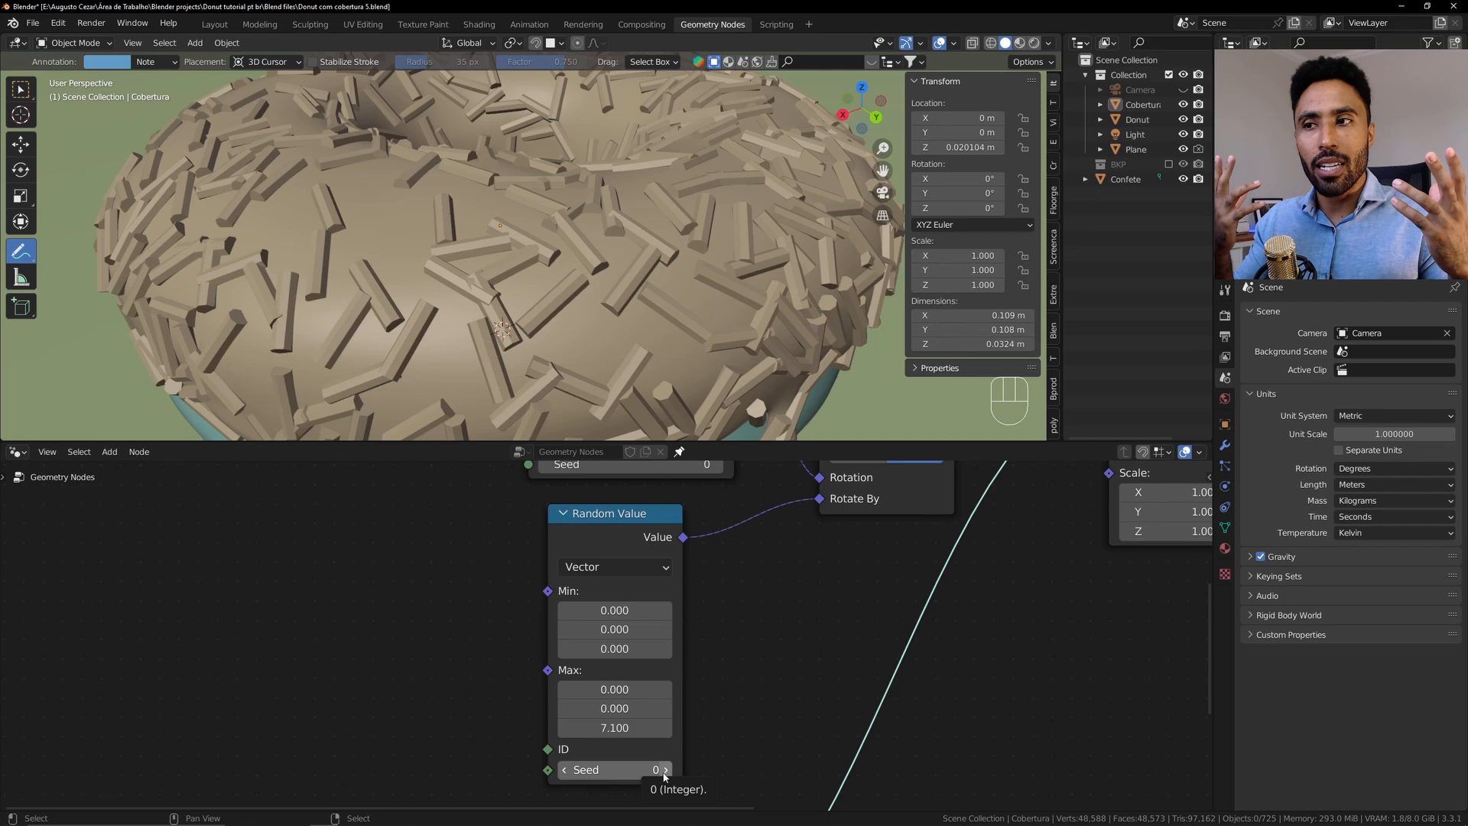
pyautogui.click(665, 770)
pyautogui.click(665, 770)
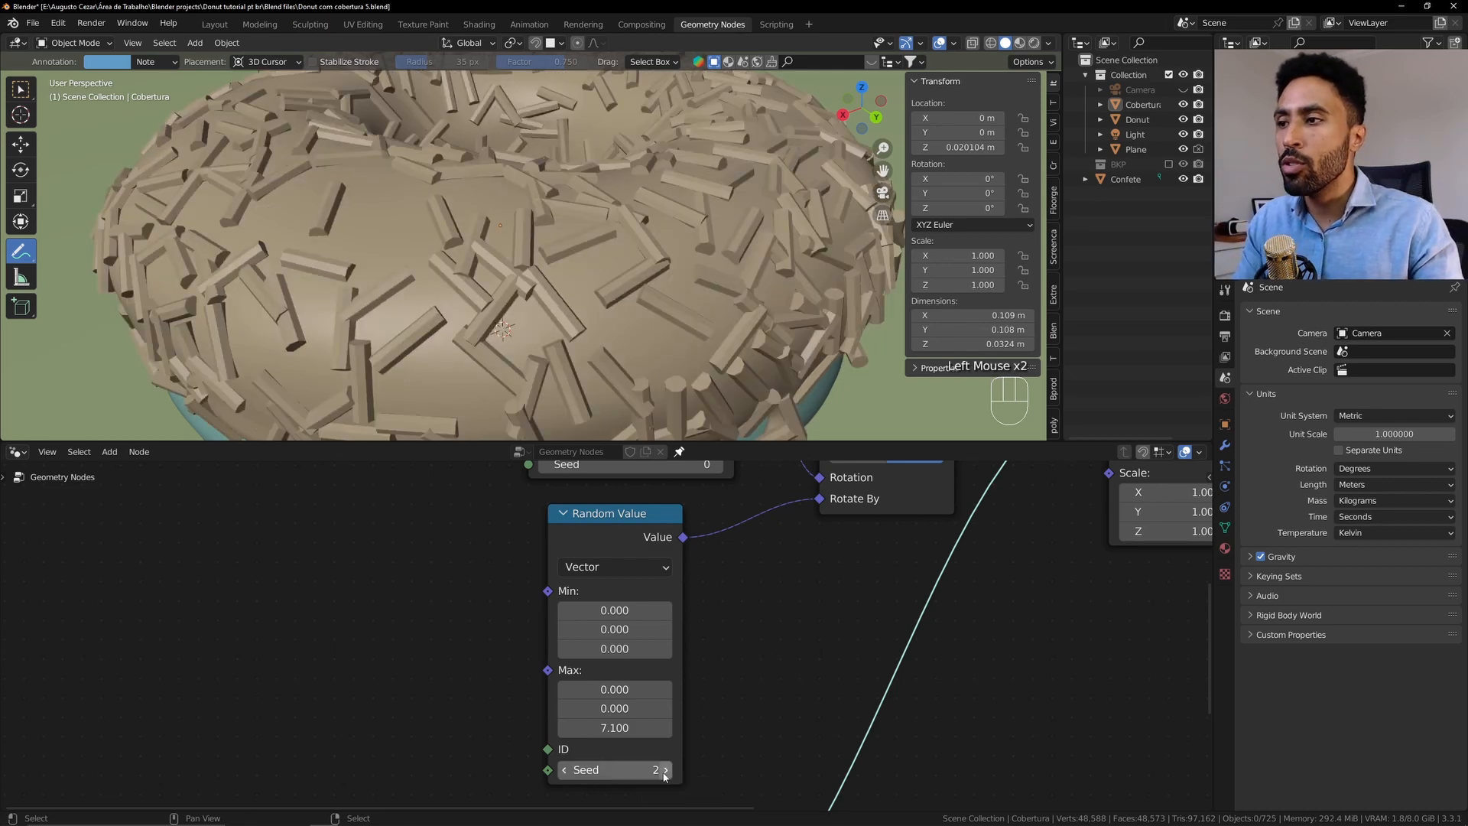
pyautogui.click(665, 770)
pyautogui.click(665, 770)
pyautogui.click(665, 770)
pyautogui.click(664, 770)
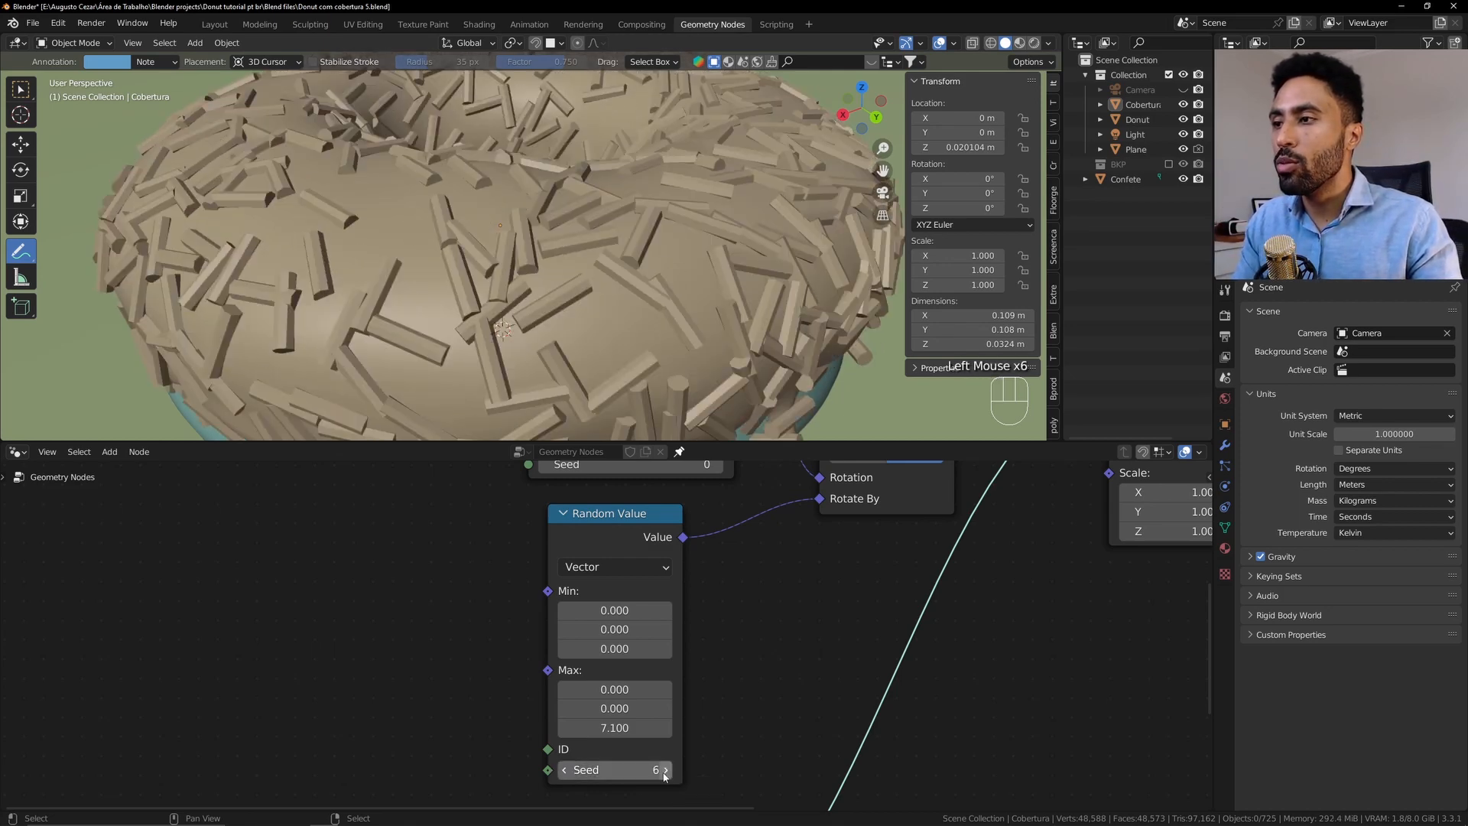
# Lower the Random Value node's Seed step by step to -1
pyautogui.click(563, 772)
pyautogui.click(562, 772)
pyautogui.click(563, 770)
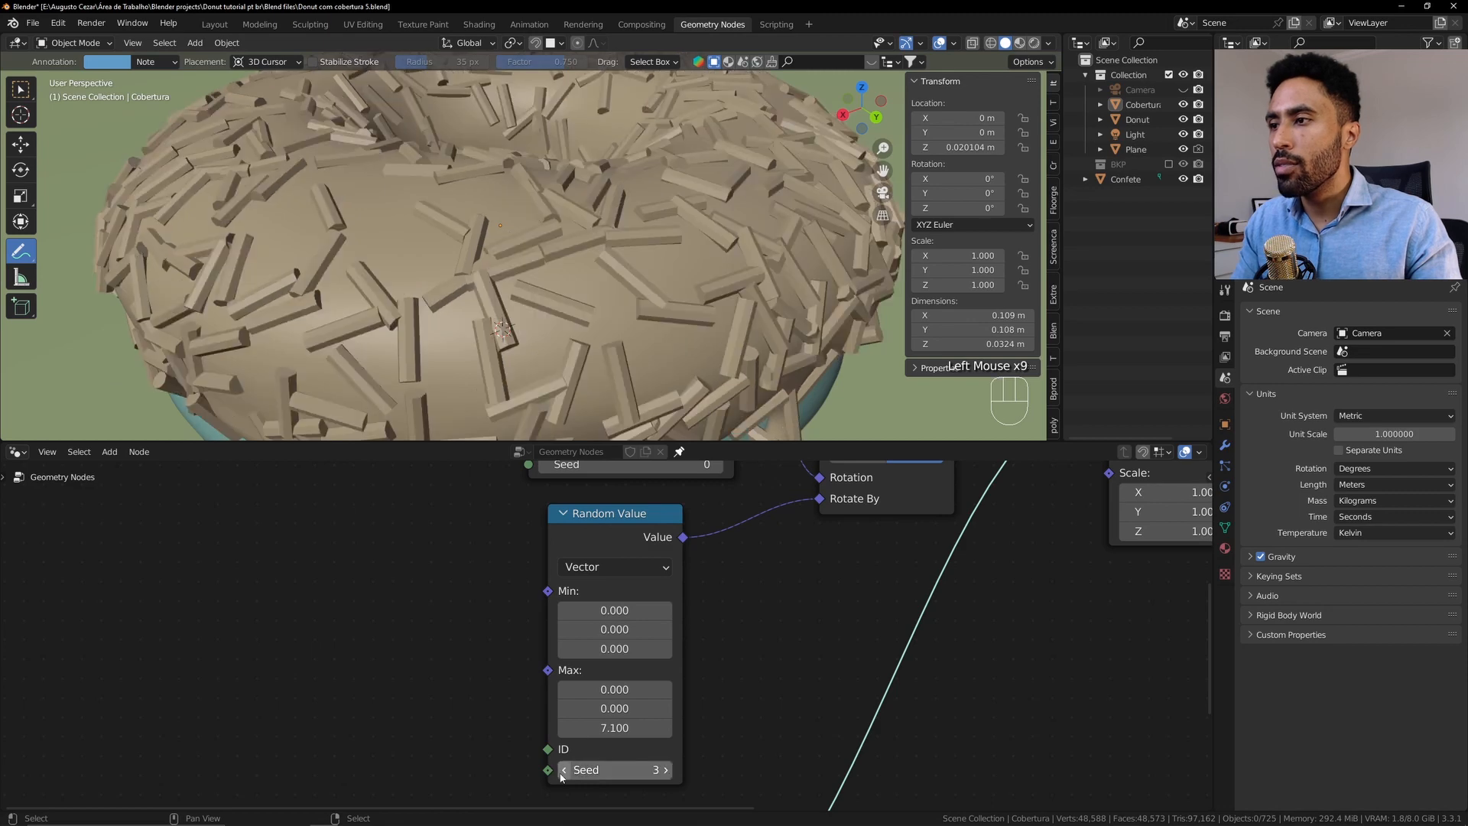
pyautogui.click(563, 769)
pyautogui.click(563, 769)
pyautogui.click(562, 770)
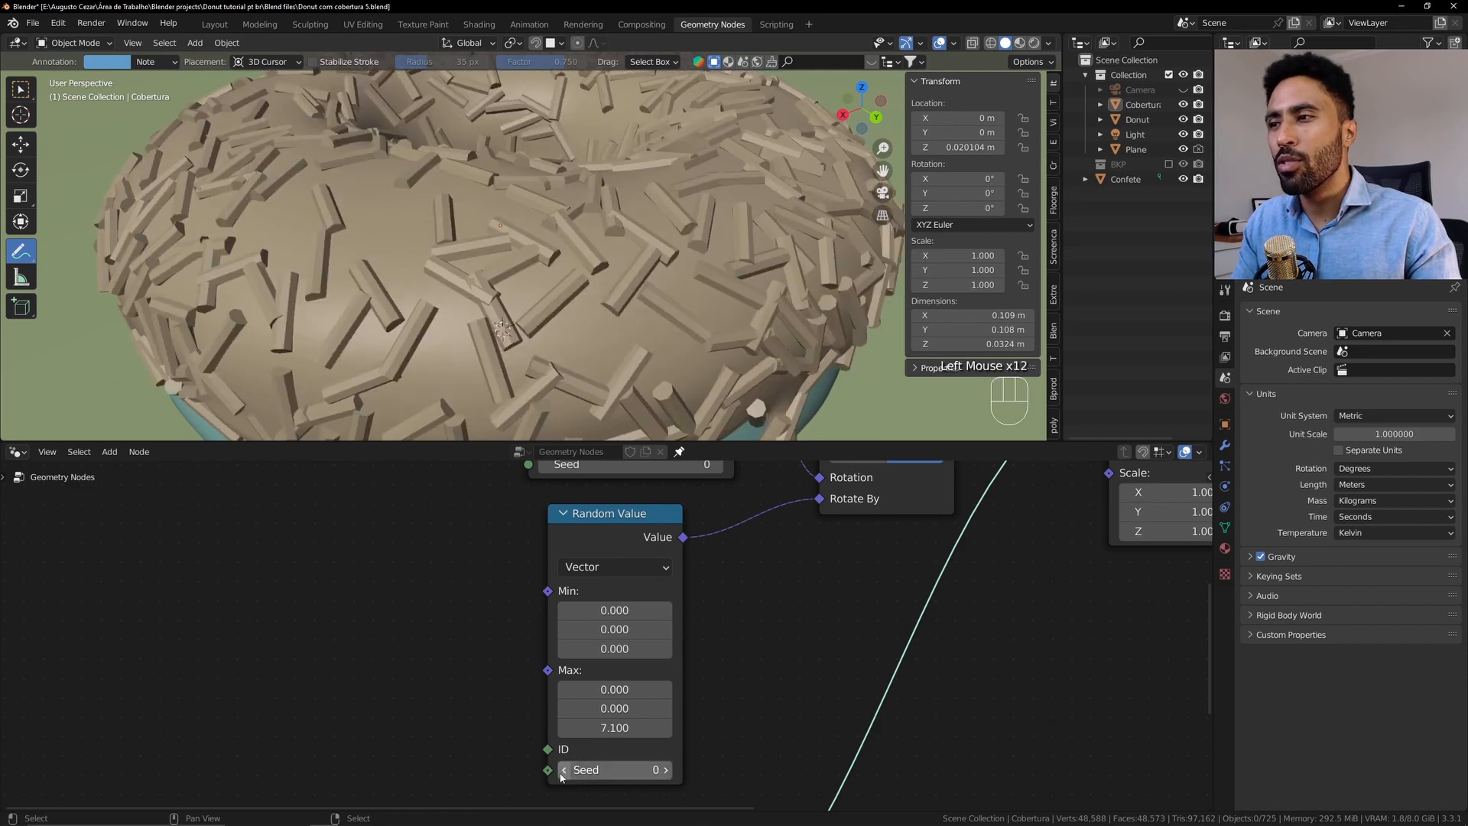
pyautogui.click(563, 771)
# Set the Distribute Points on Faces node's Distance Min to 0.0035 m
pyautogui.moveTo(611, 474); pyautogui.dragTo(588, 650, button='middle')
pyautogui.click(581, 579)
pyautogui.click(551, 579)
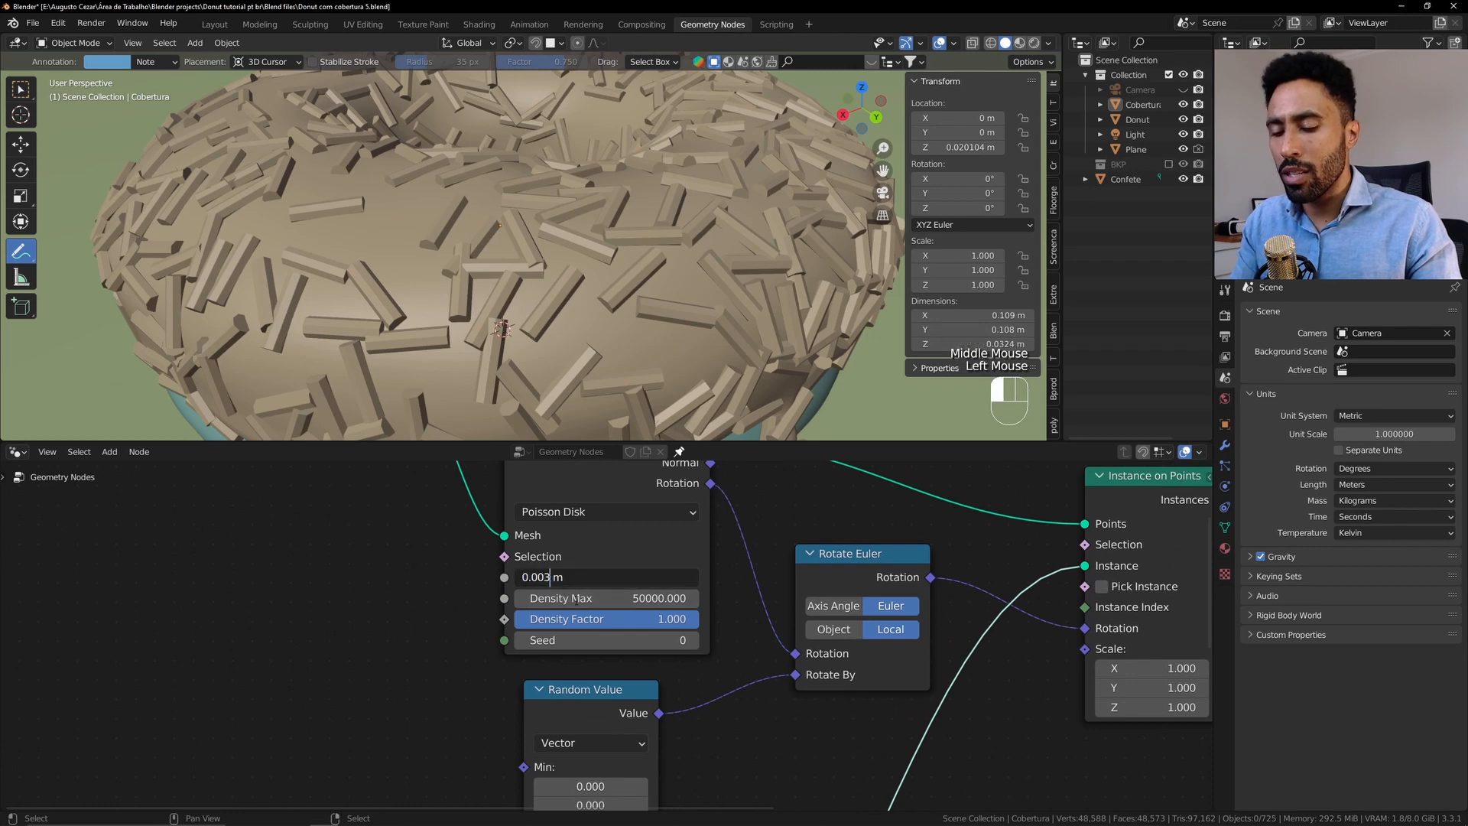
pyautogui.write('5')
pyautogui.press('Return')
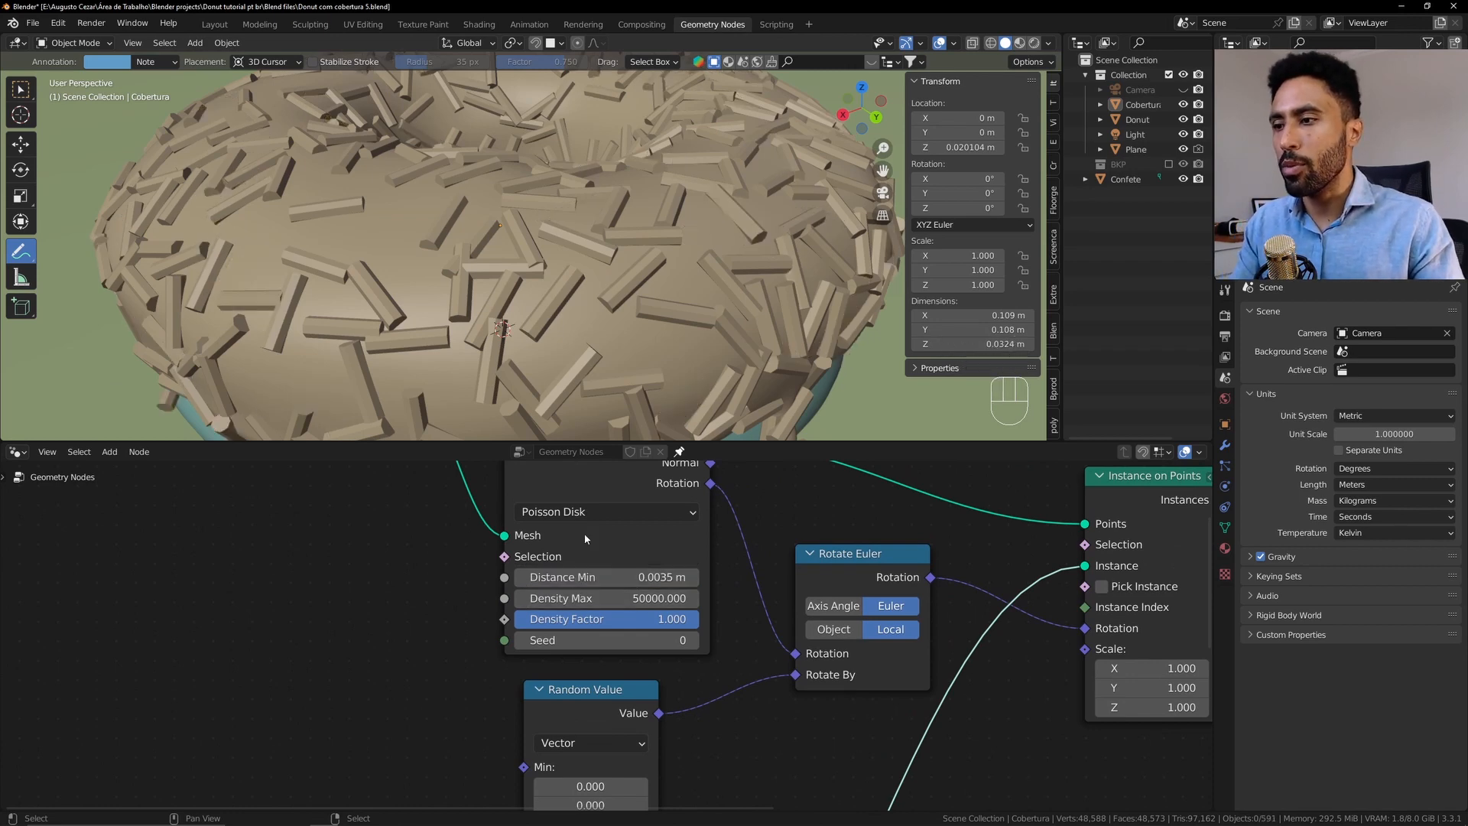
# Change the Random Value node's Seed to 586 and check the sprinkle overlap on the icing
pyautogui.scroll(-2, 603, 683)
pyautogui.moveTo(604, 683); pyautogui.dragTo(604, 545, button='middle')
pyautogui.scroll(1, 603, 545)
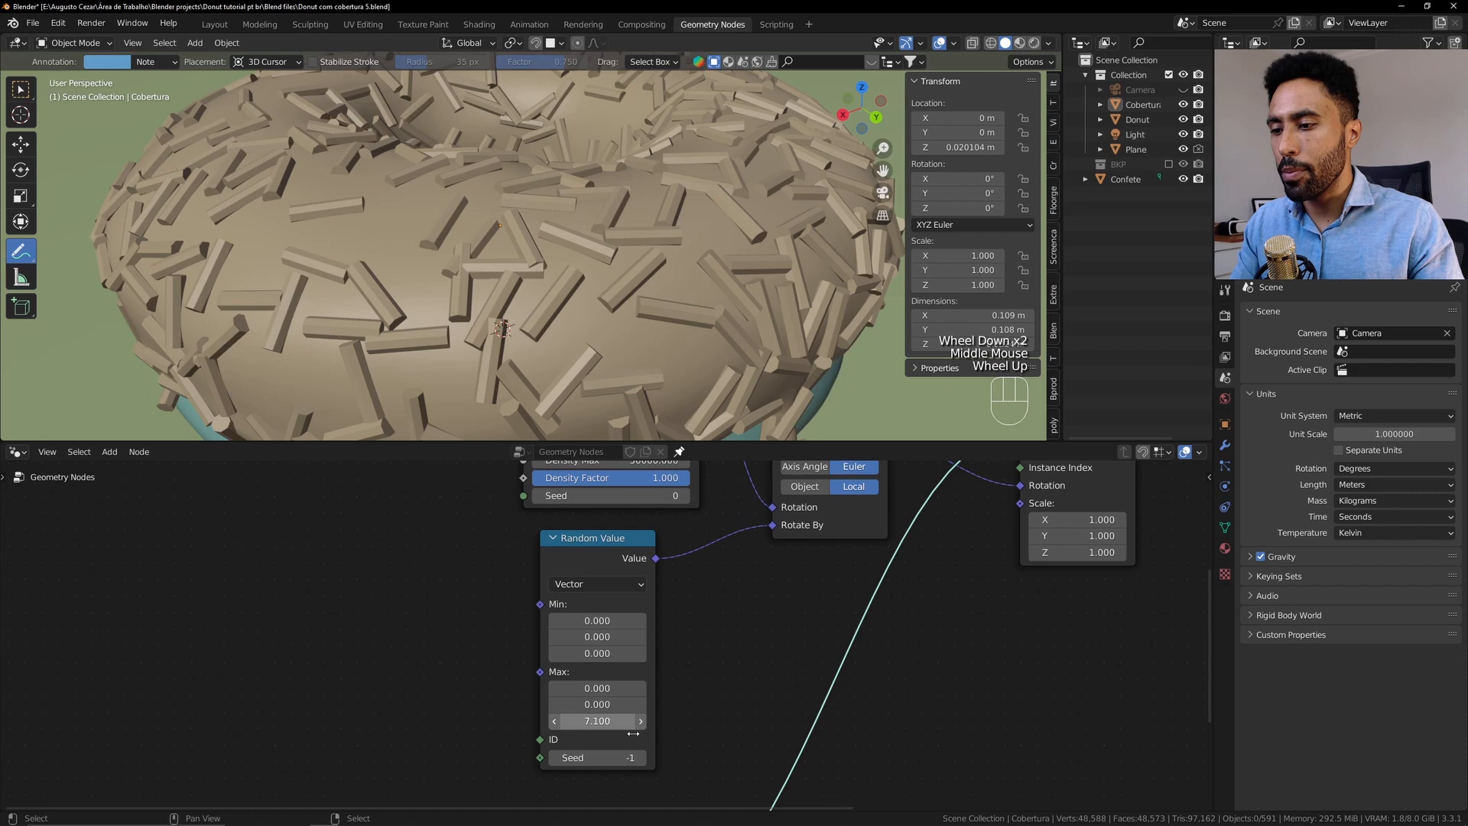
pyautogui.moveTo(644, 758); pyautogui.dragTo(644, 763)
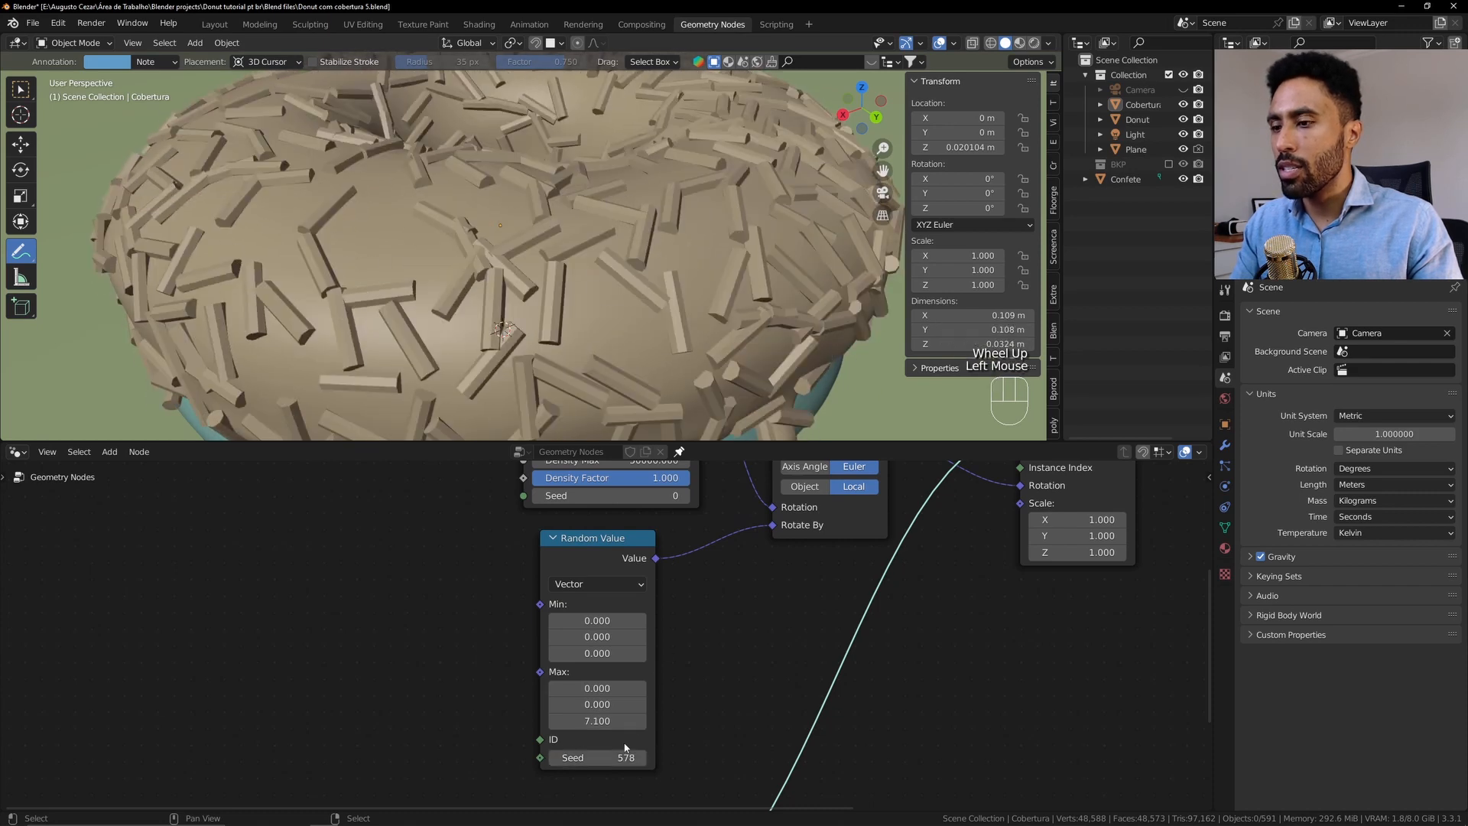
pyautogui.click(645, 763)
pyautogui.click(644, 762)
pyautogui.click(645, 763)
pyautogui.click(644, 762)
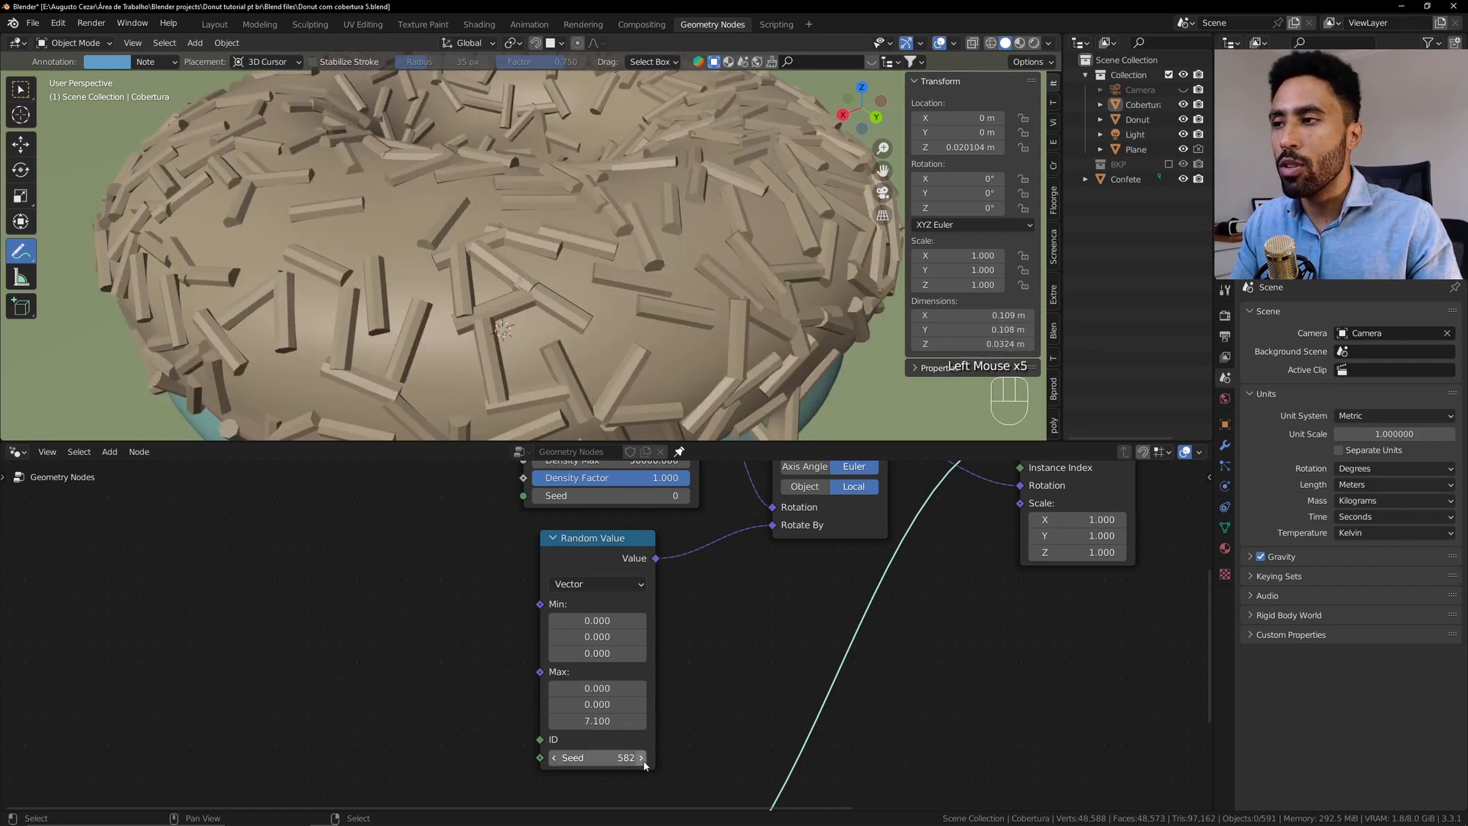
pyautogui.click(645, 762)
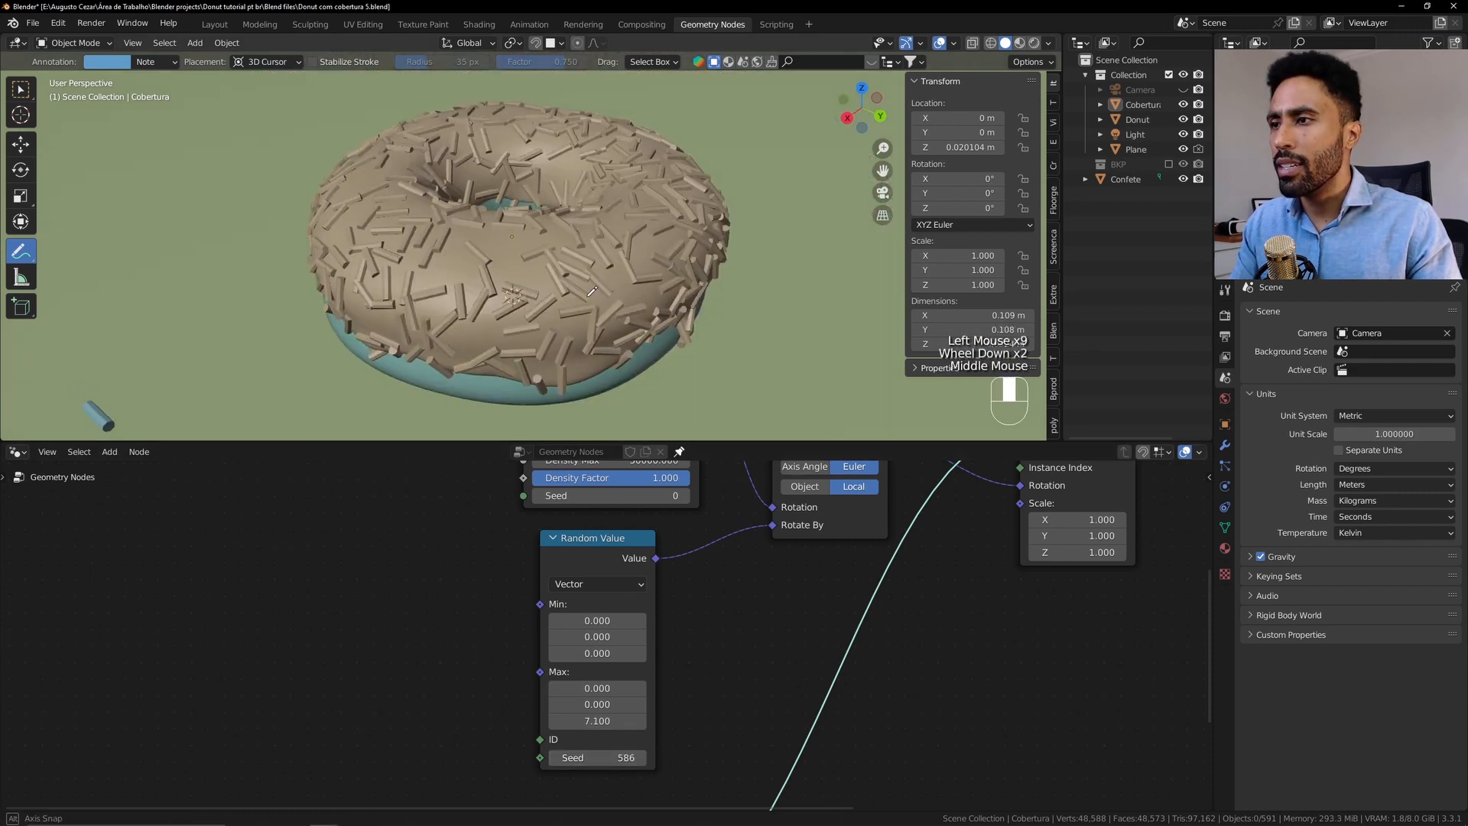
pyautogui.moveTo(567, 262); pyautogui.dragTo(591, 264, button='middle')
pyautogui.scroll(2, 591, 263)
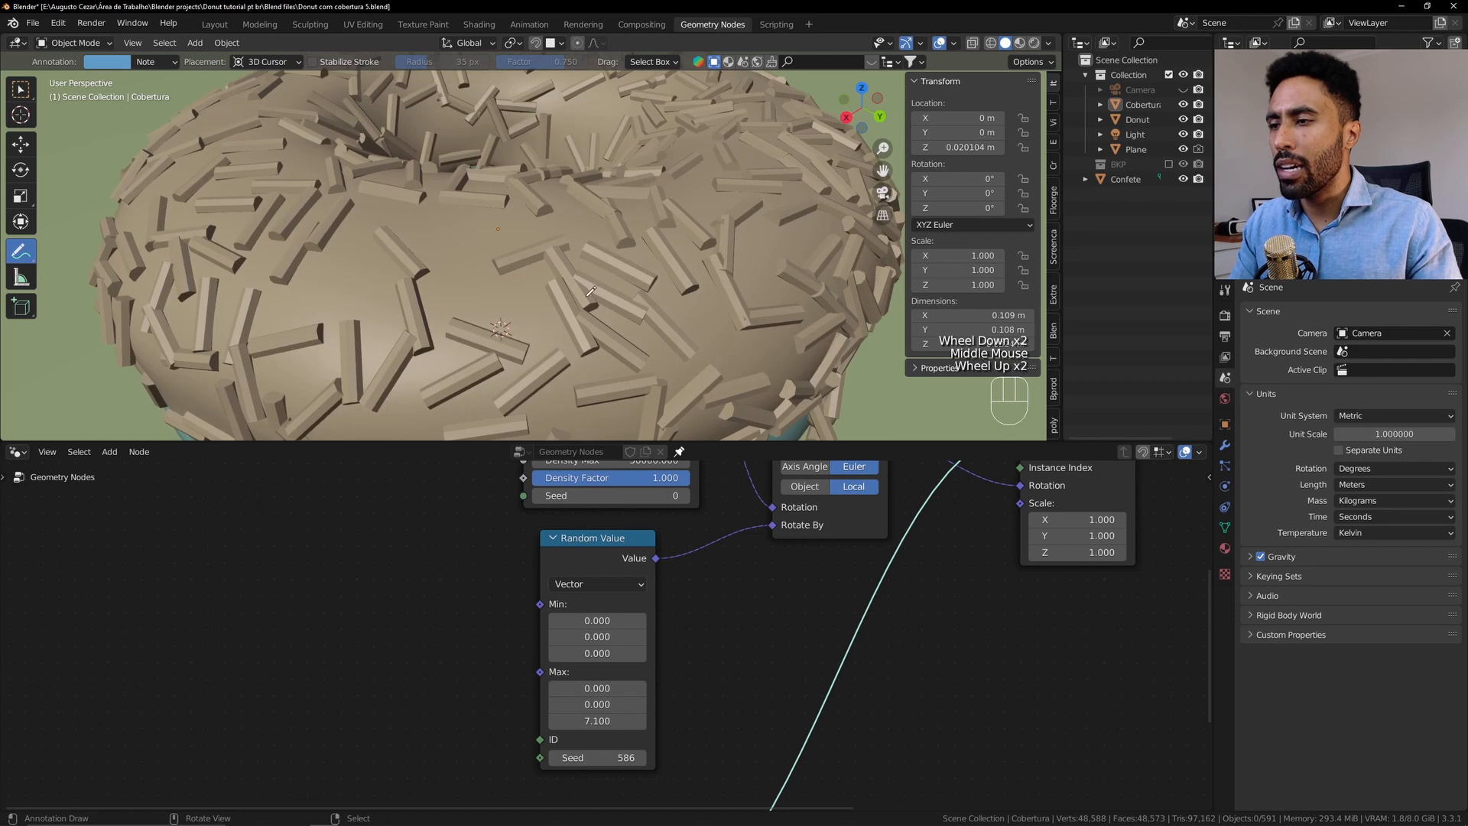
pyautogui.moveTo(653, 459); pyautogui.dragTo(639, 562, button='middle')
pyautogui.press('Tab')
pyautogui.press('Tab')
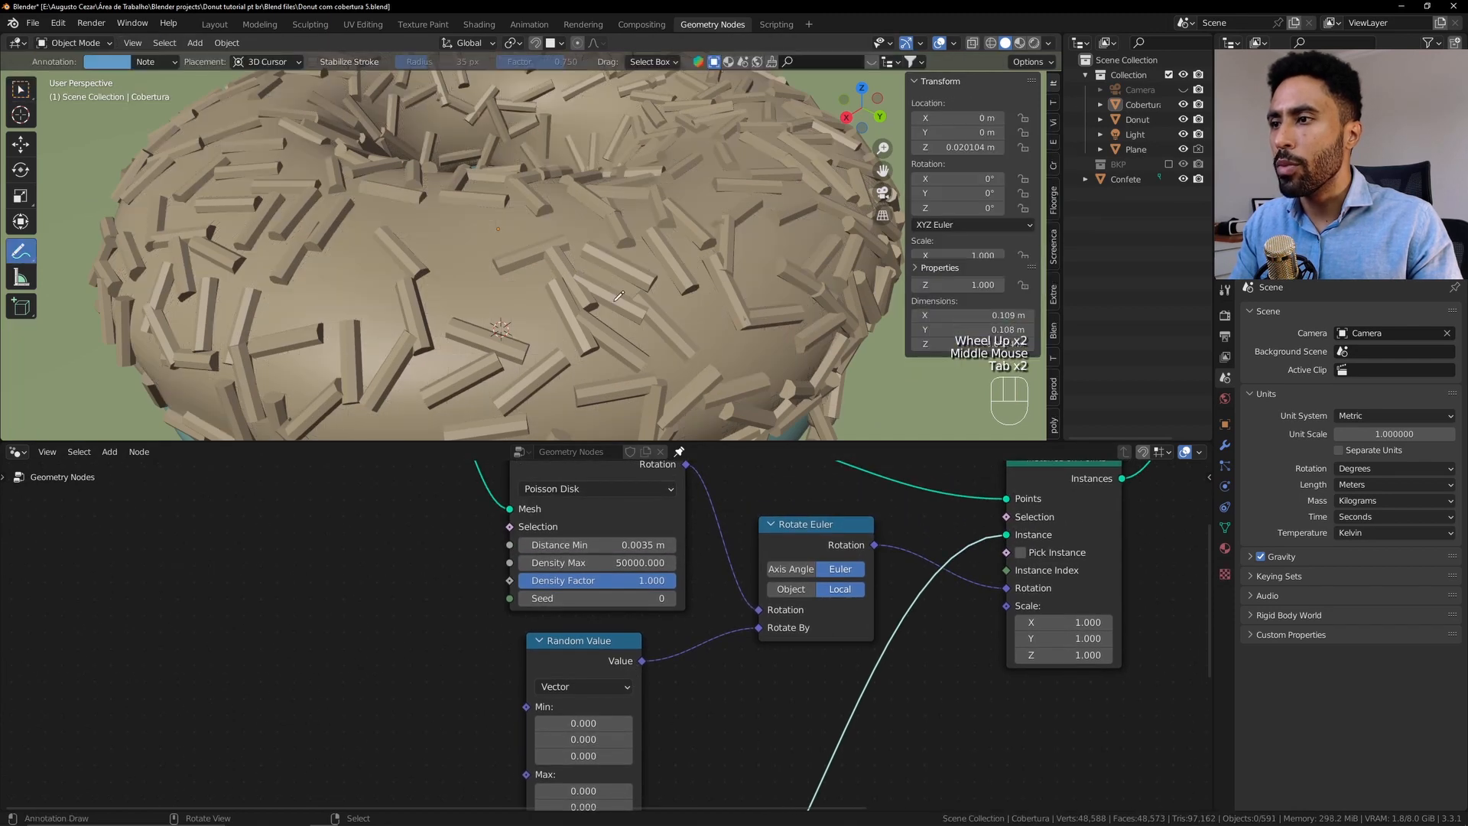
pyautogui.scroll(-2, 620, 298)
pyautogui.moveTo(622, 298)
pyautogui.mouseDown(button='middle')
pyautogui.moveTo(636, 298)
pyautogui.moveTo(638, 236)
pyautogui.moveTo(636, 276)
pyautogui.mouseUp(button='middle')
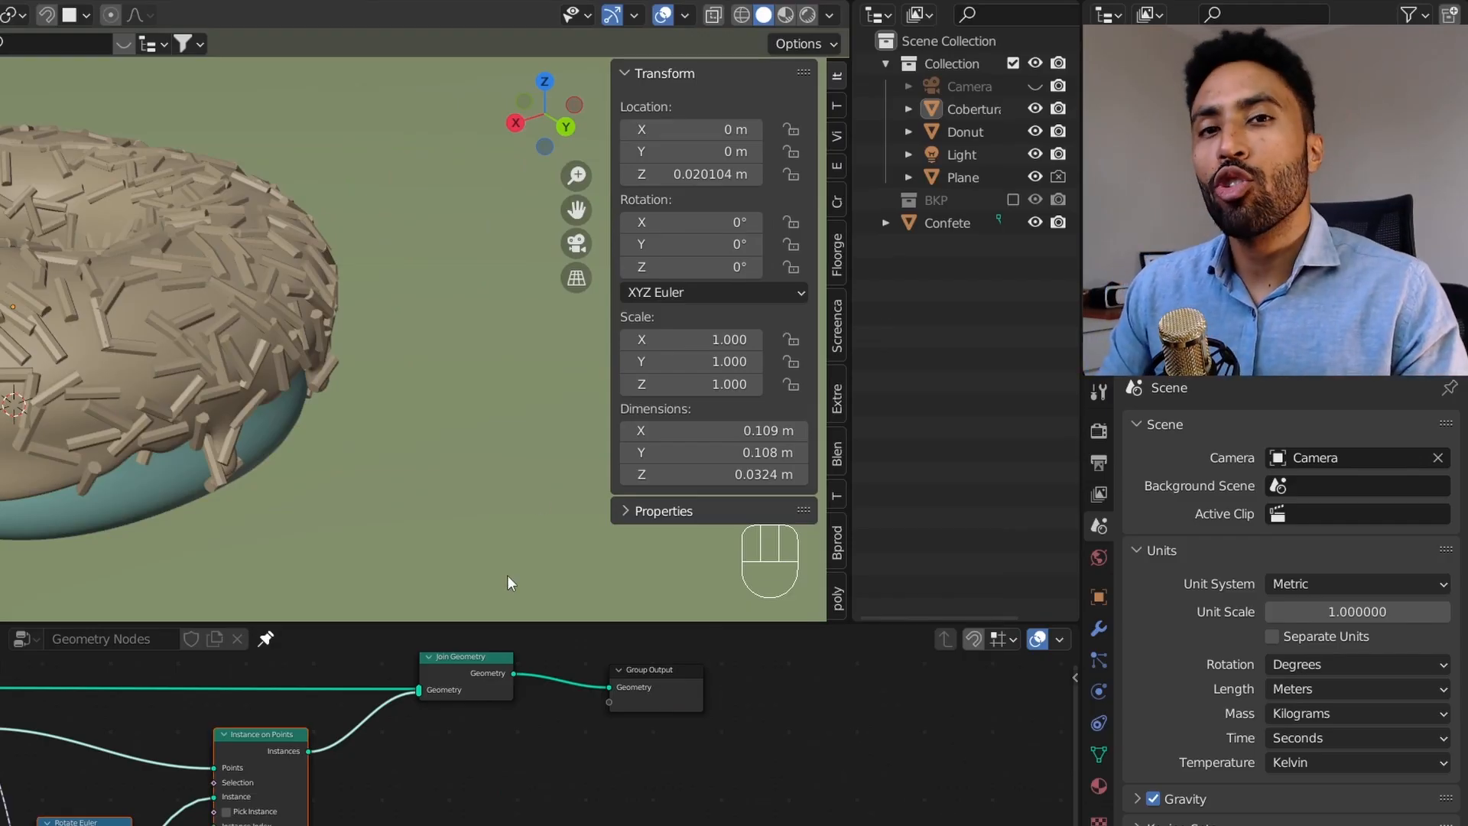
# Show the icing's vertex group properties and switch the icing to Weight Paint mode
pyautogui.click(1098, 755)
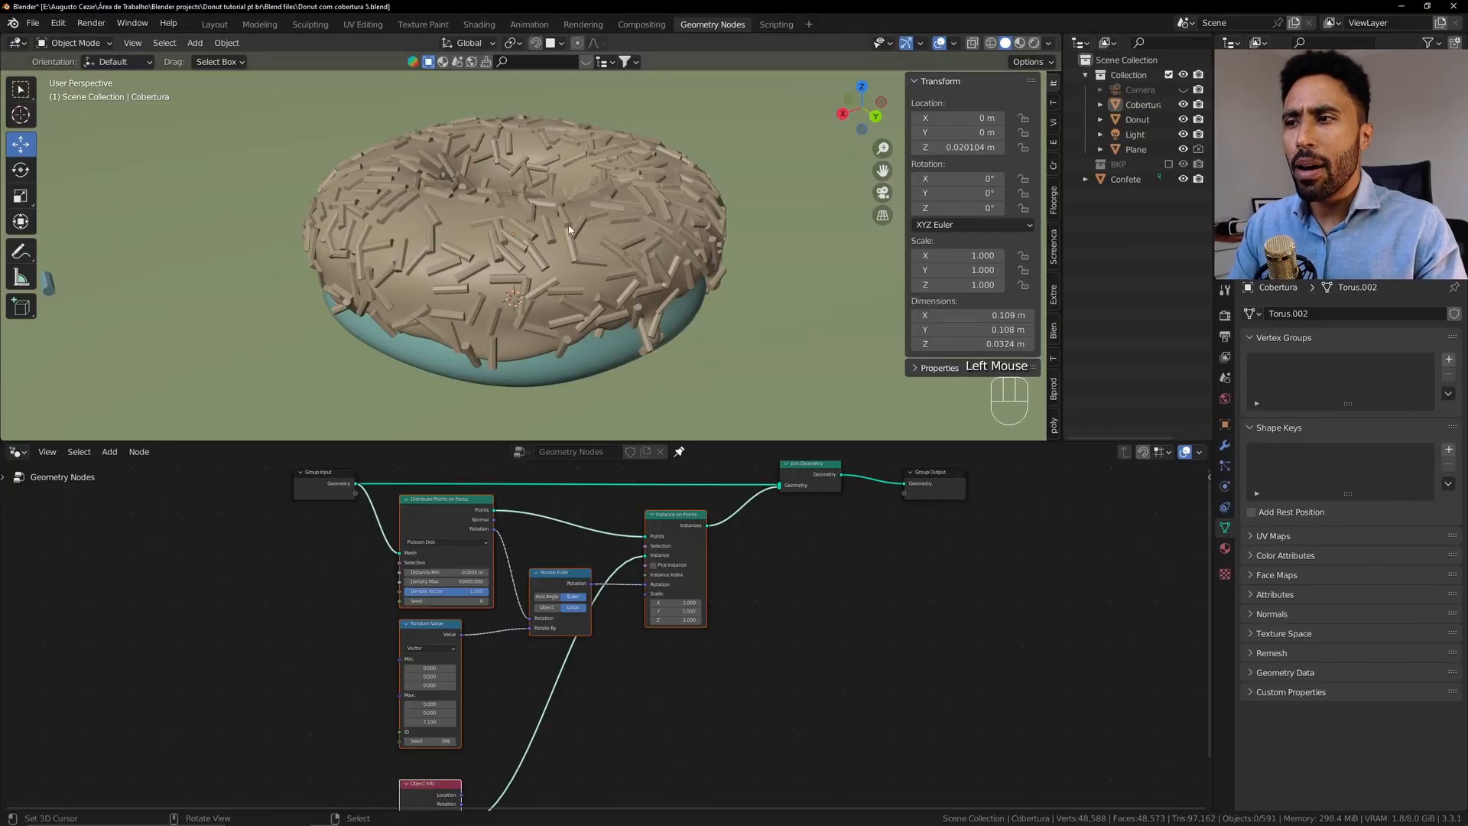
pyautogui.hotkey('ctrl', 'Tab')
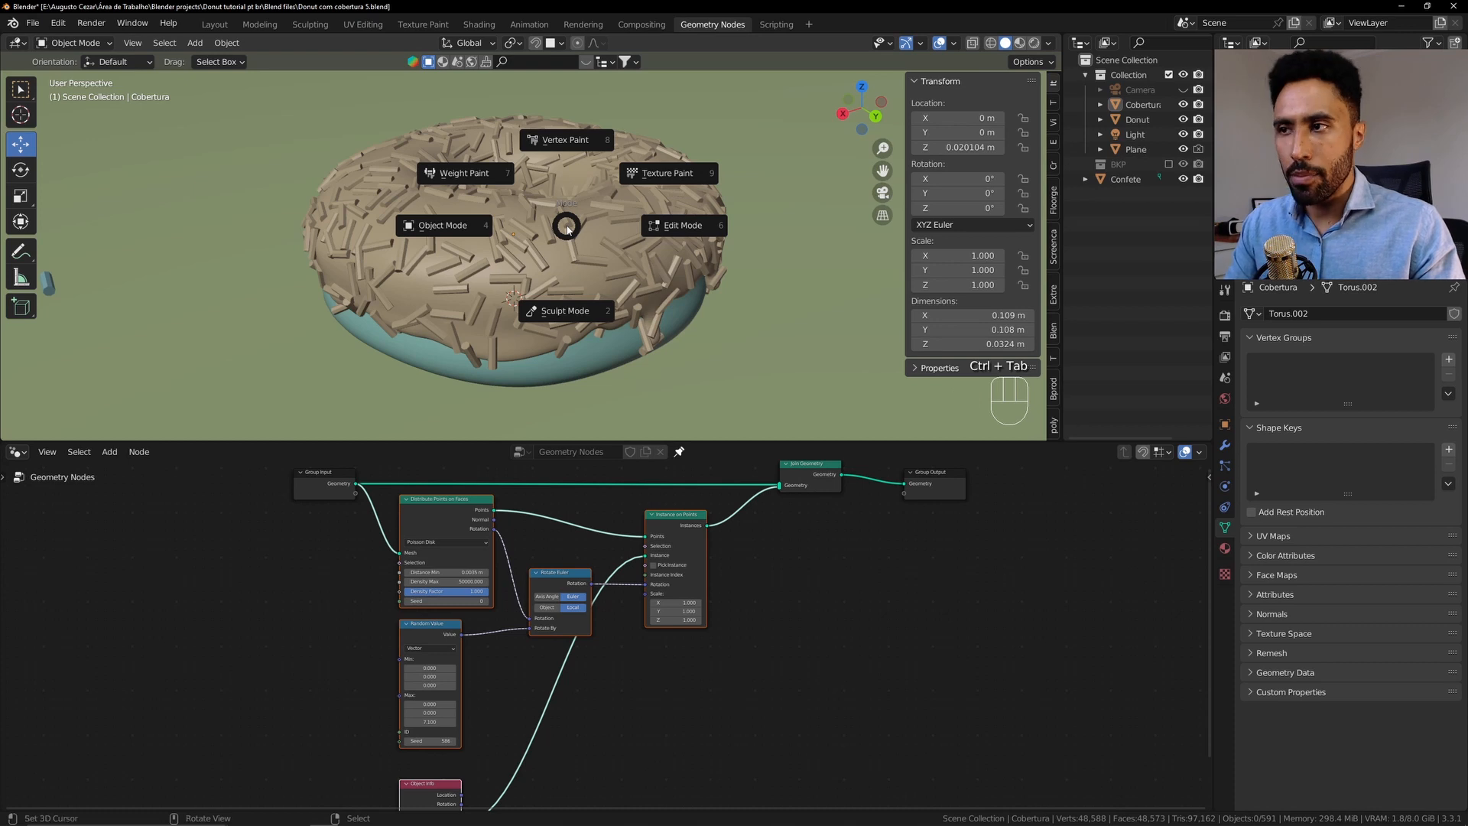
pyautogui.press('Escape')
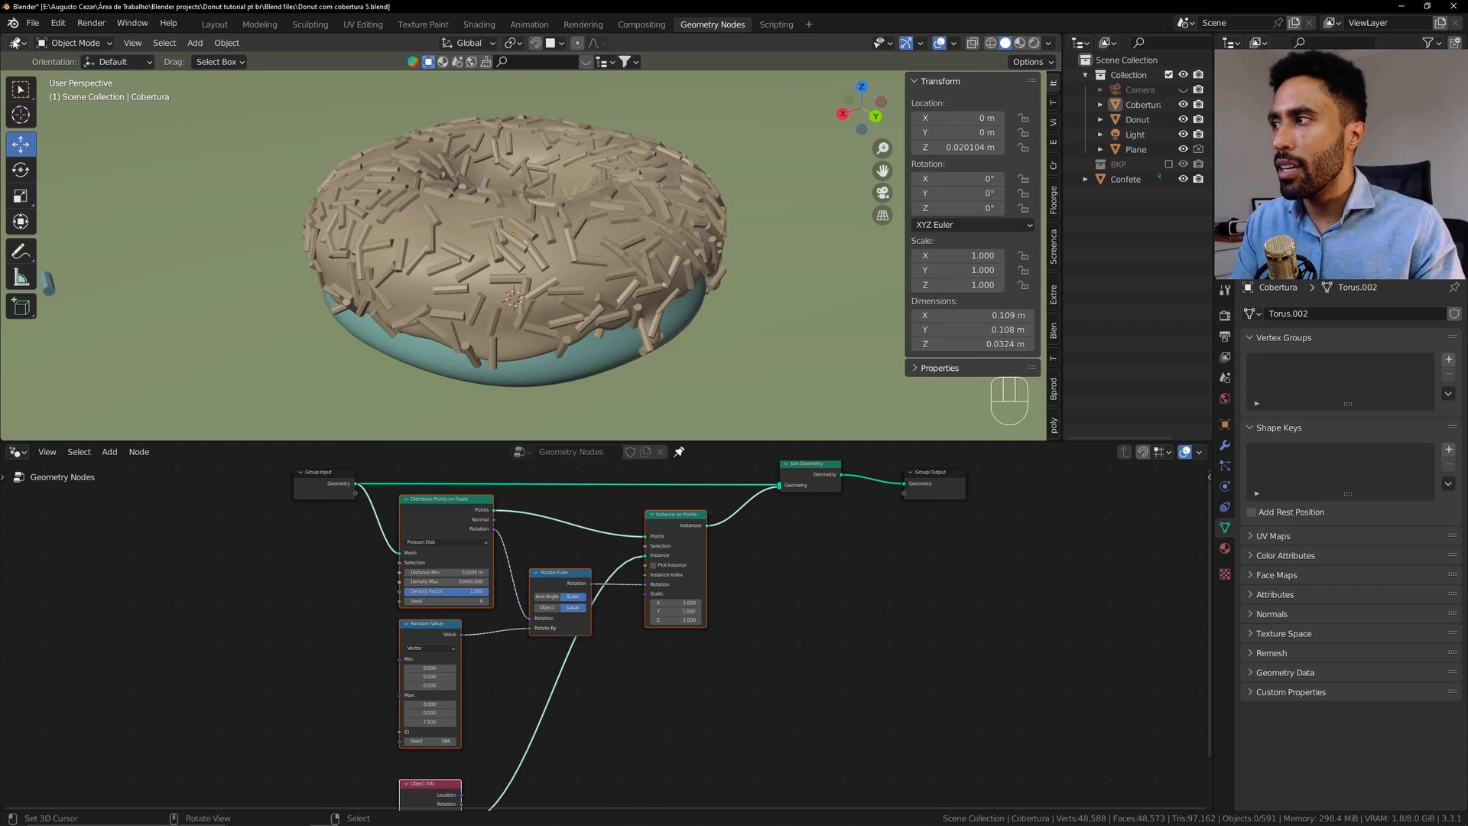
pyautogui.click(86, 44)
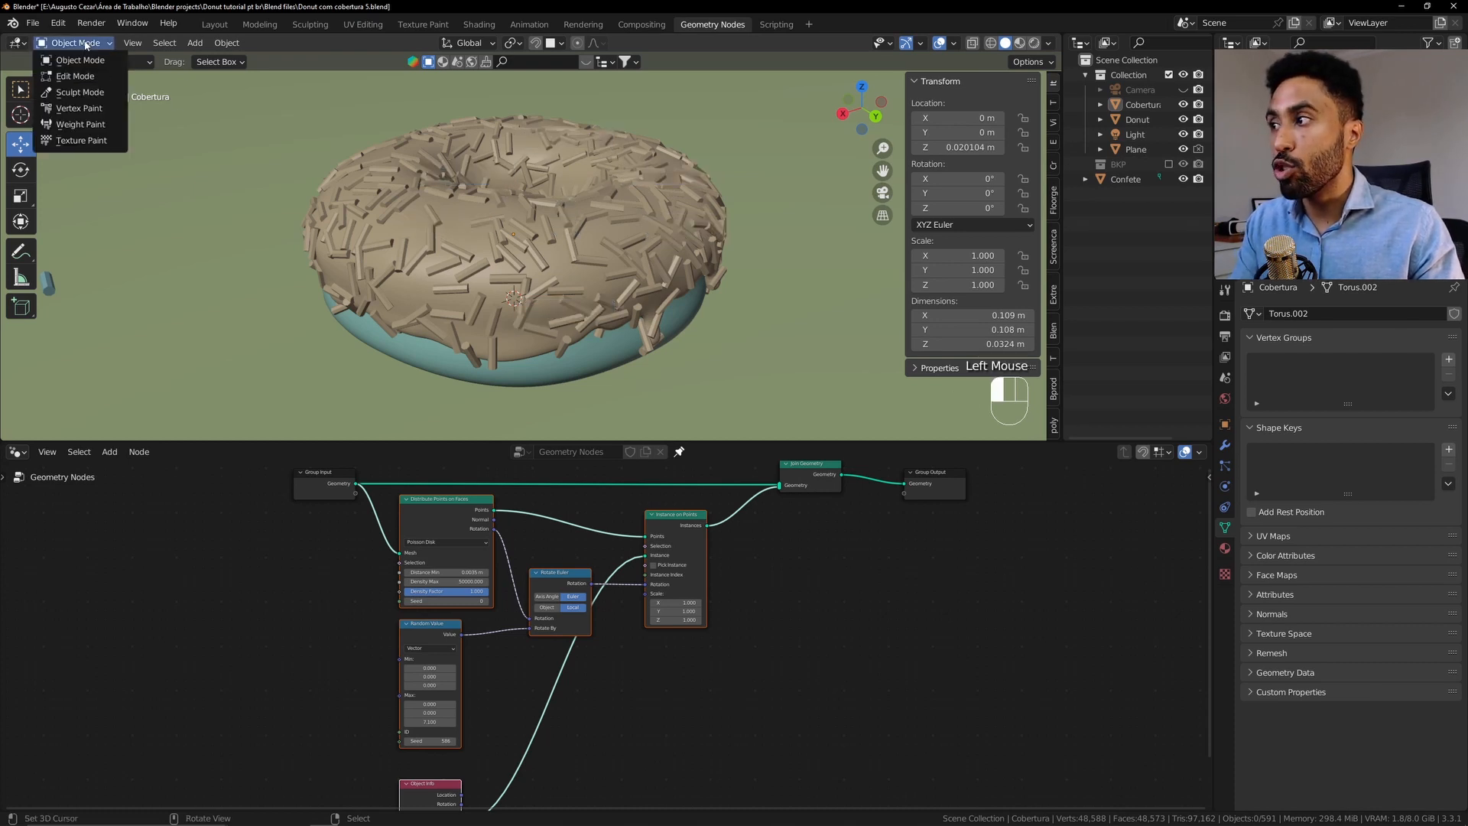
pyautogui.click(74, 127)
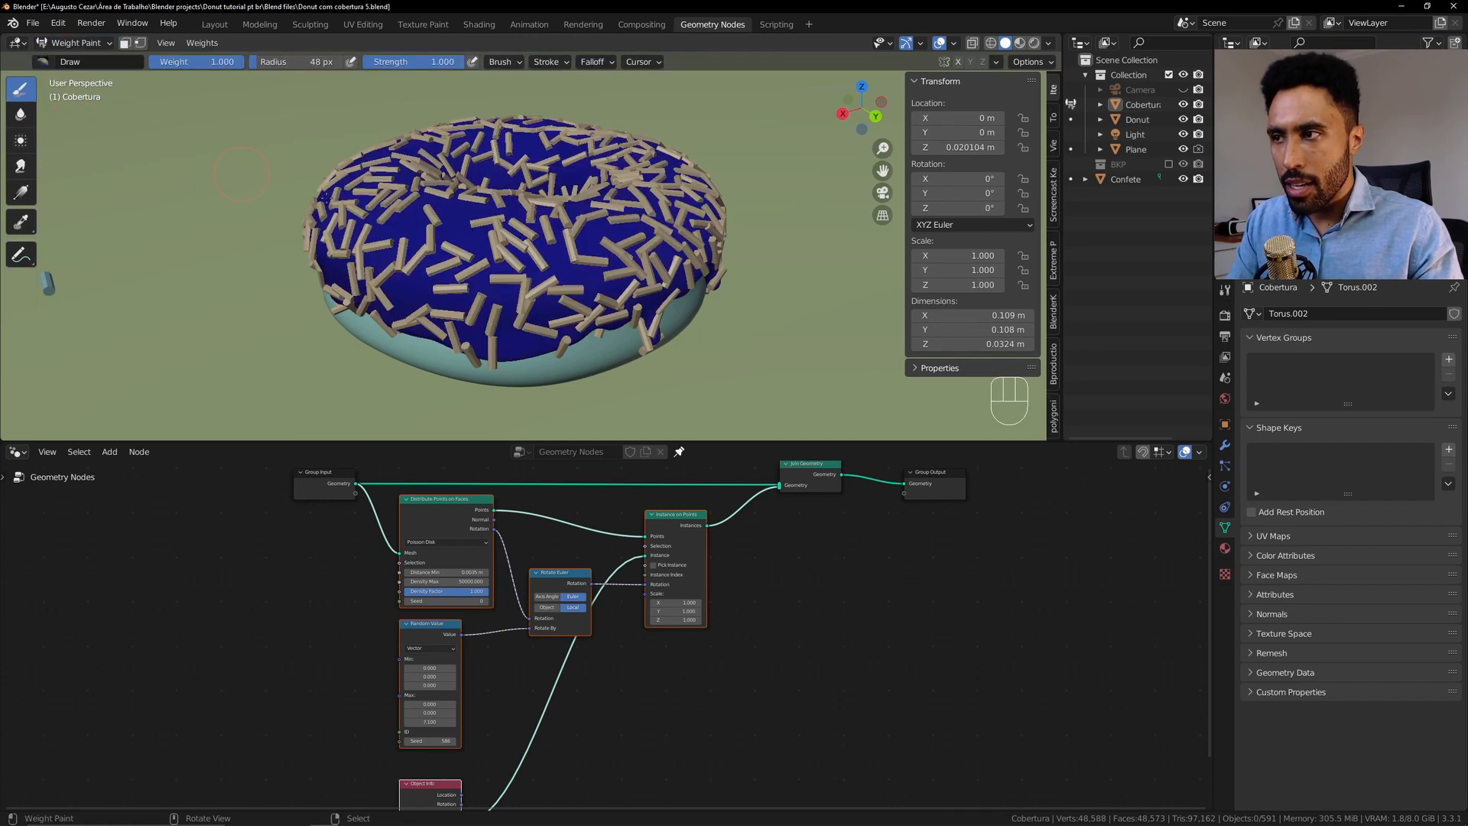
# Set the weight brush radius to 95 px and paint a curved stroke of weight 1.000 across the icing's upper front
pyautogui.moveTo(573, 268); pyautogui.dragTo(723, 277, button='middle')
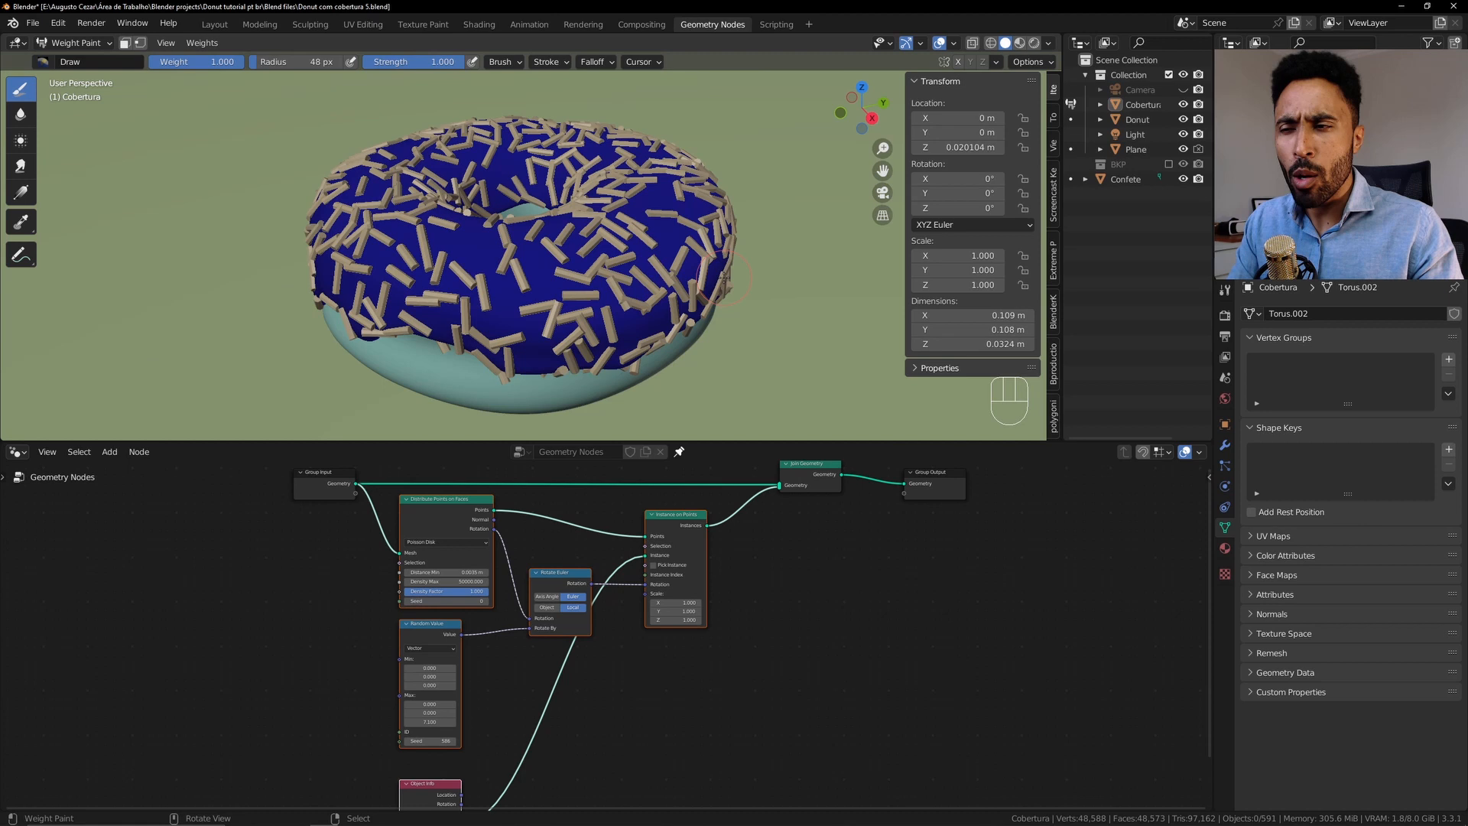
pyautogui.press('f')
pyautogui.click(519, 249)
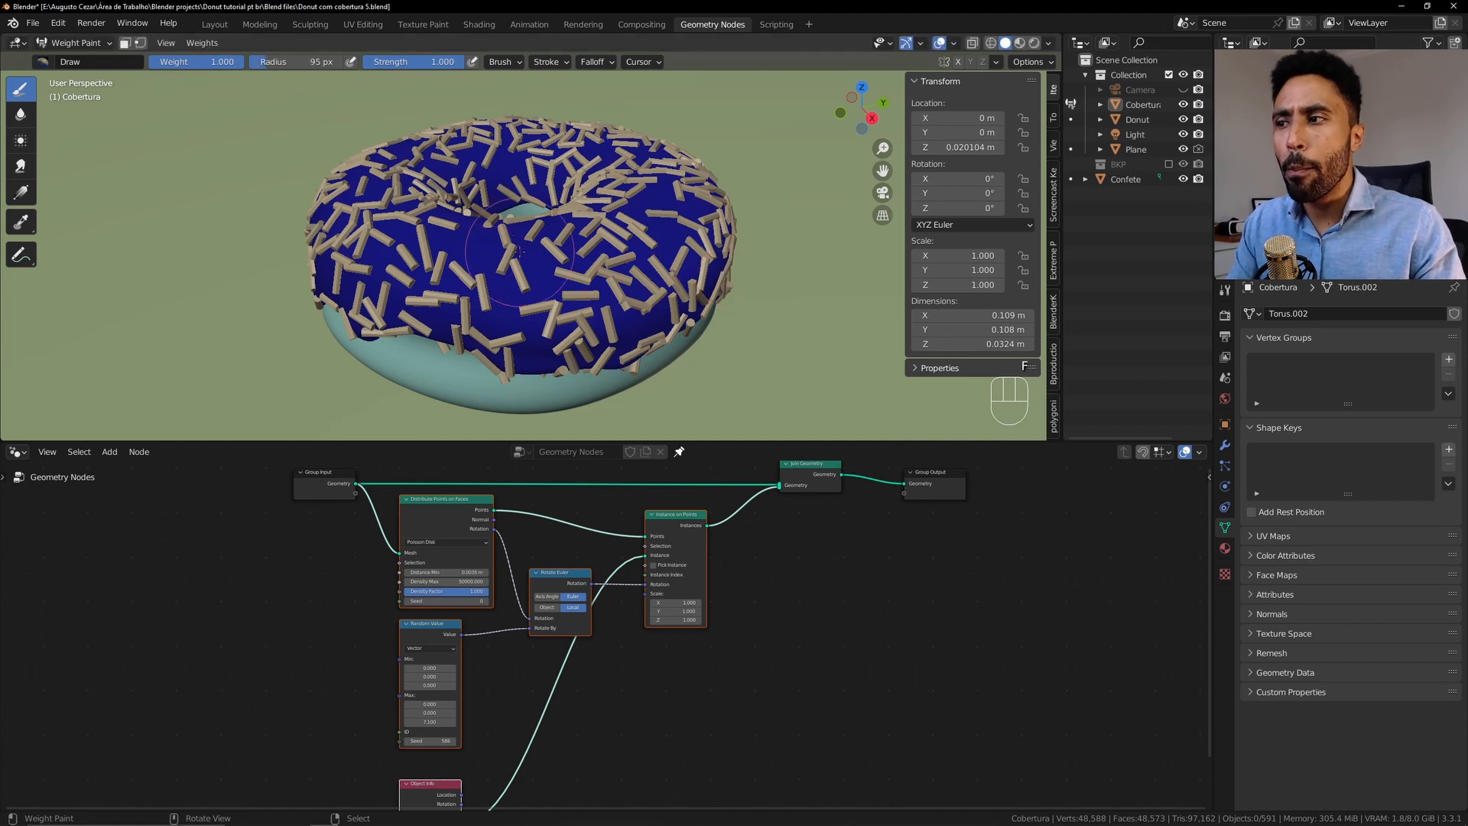
pyautogui.moveTo(431, 248)
pyautogui.mouseDown()
pyautogui.moveTo(460, 260)
pyautogui.moveTo(679, 204)
pyautogui.mouseUp()
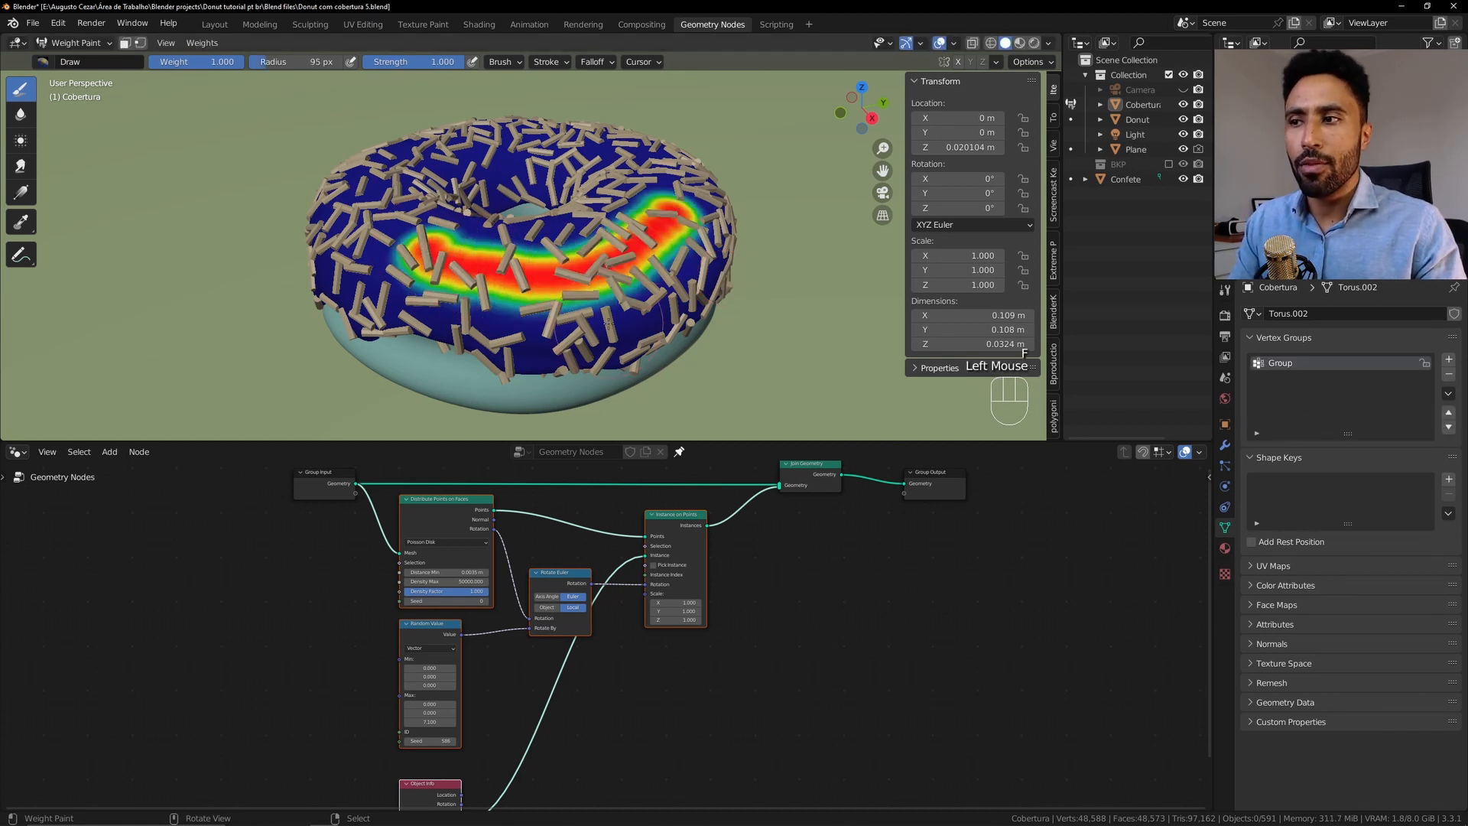
# Undo the curved test strokes painted across the icing's front in Weight Paint mode
pyautogui.hotkey('ctrl', 'z')
pyautogui.moveTo(430, 251); pyautogui.dragTo(677, 220)
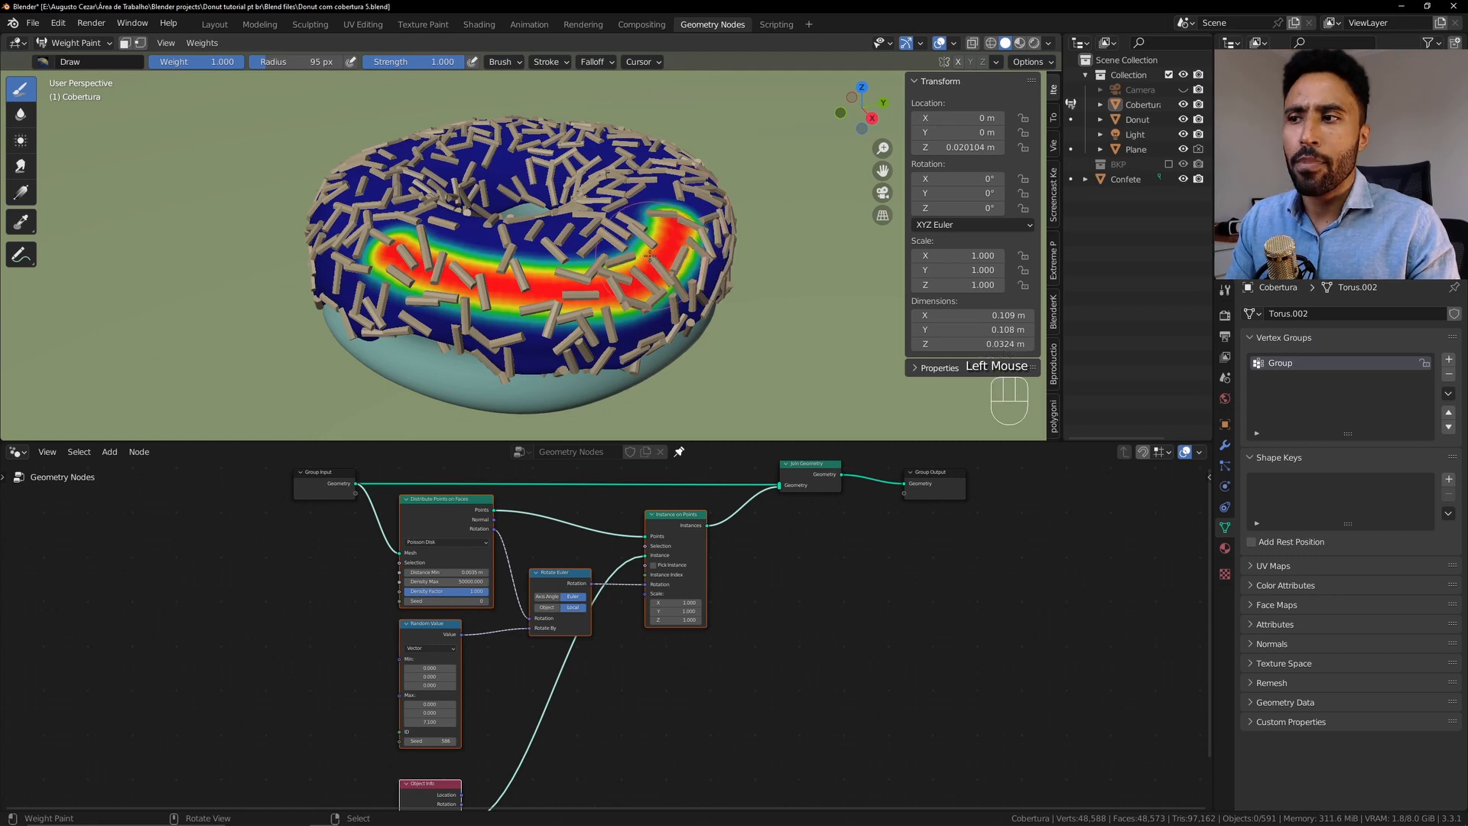
pyautogui.moveTo(649, 254); pyautogui.dragTo(629, 211, button='middle')
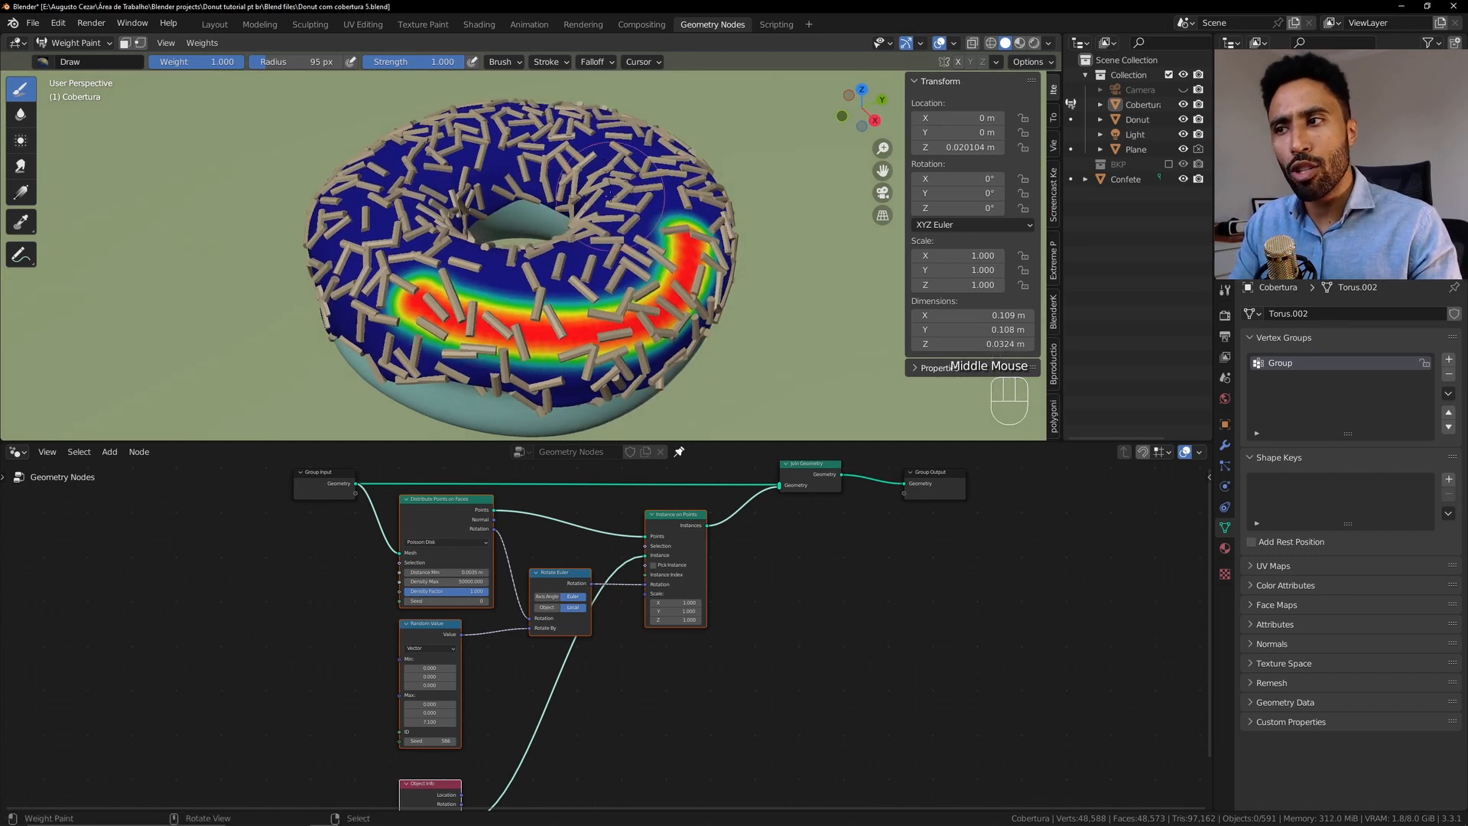
pyautogui.hotkey('ctrl', 'z')
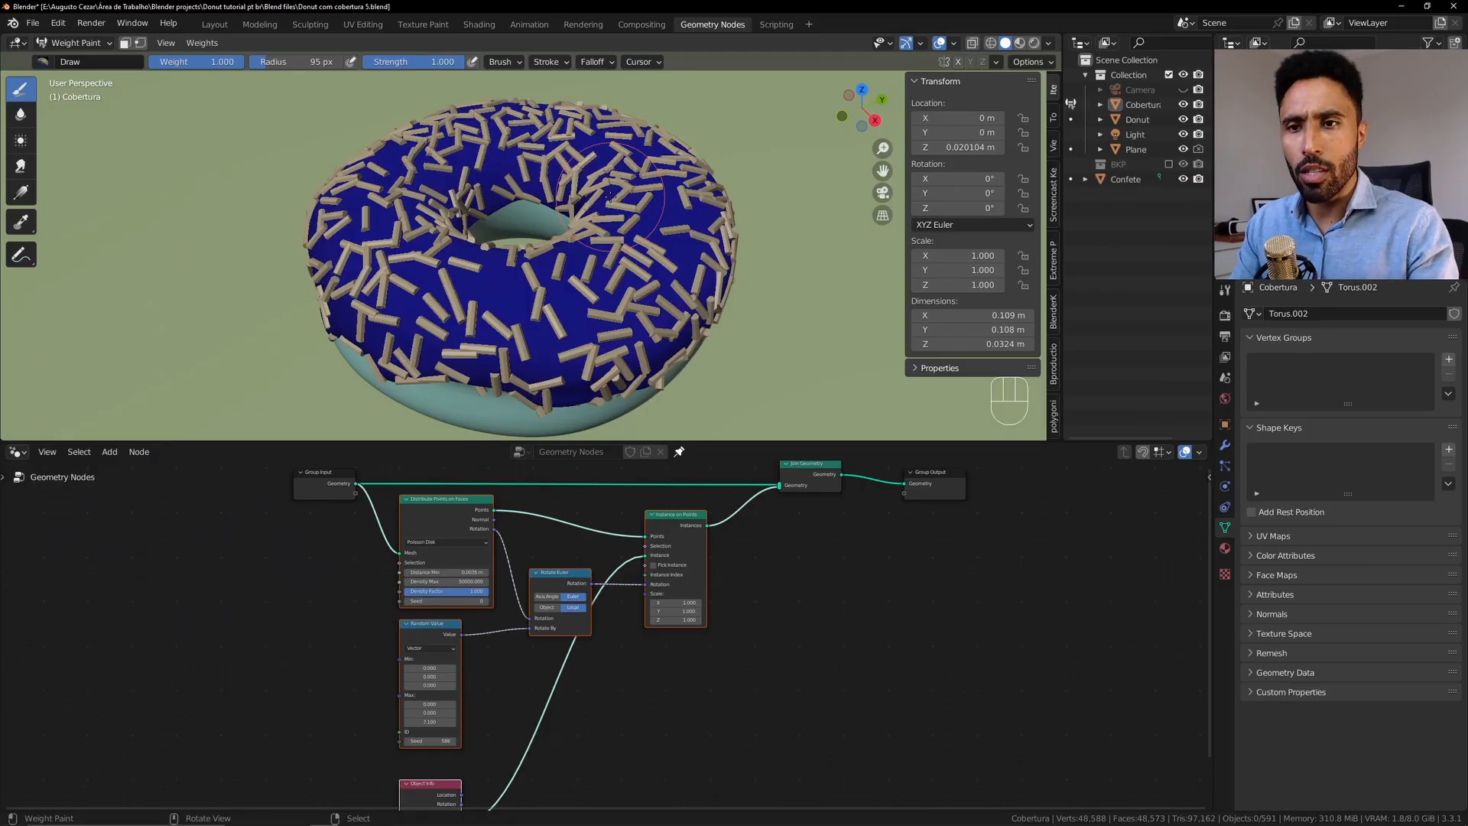
# From a top view, paint weight 1.000 all the way around the icing's upper ring
pyautogui.press('KP_7')
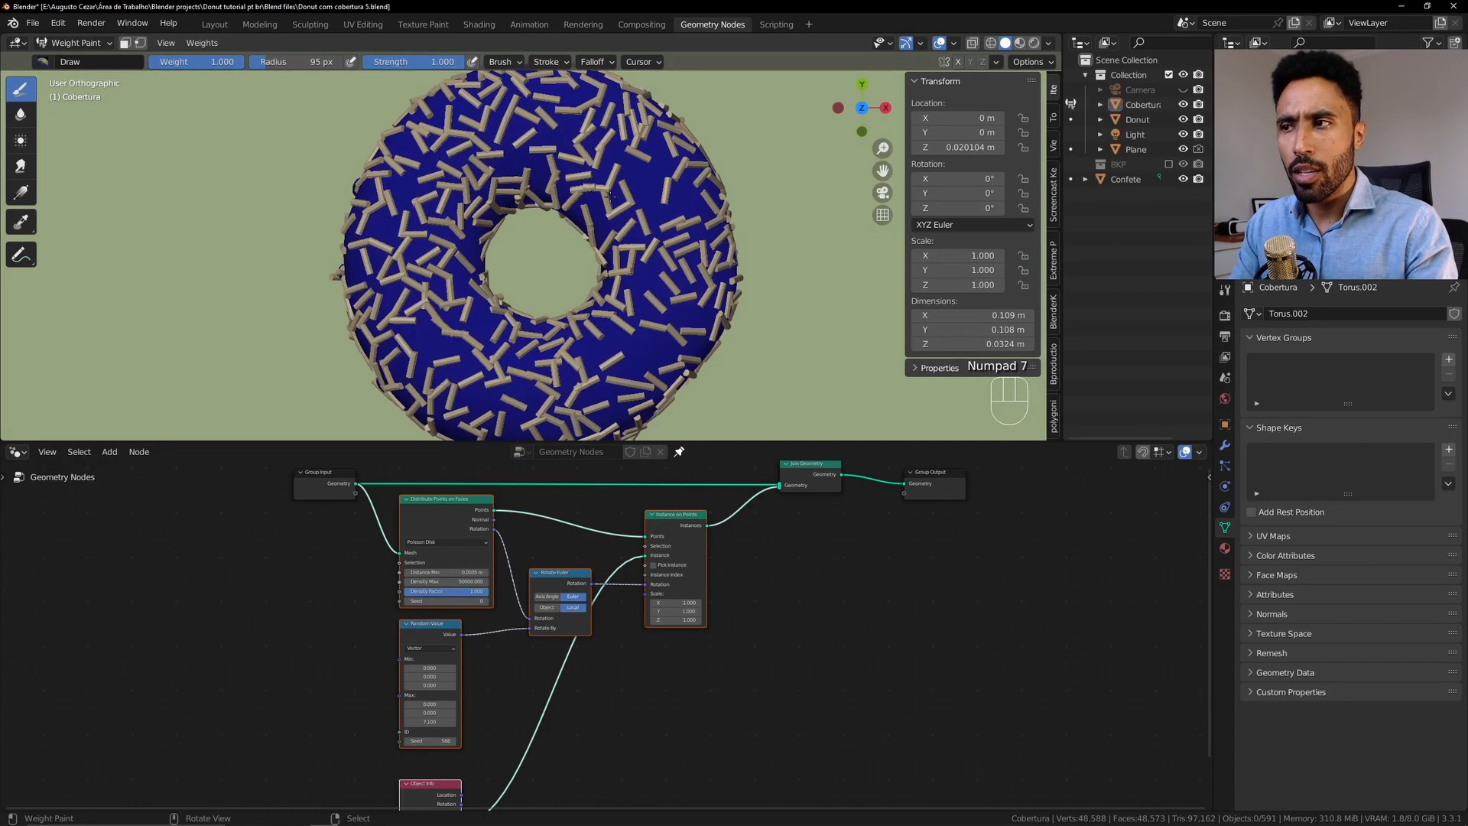
pyautogui.scroll(-3, 608, 186)
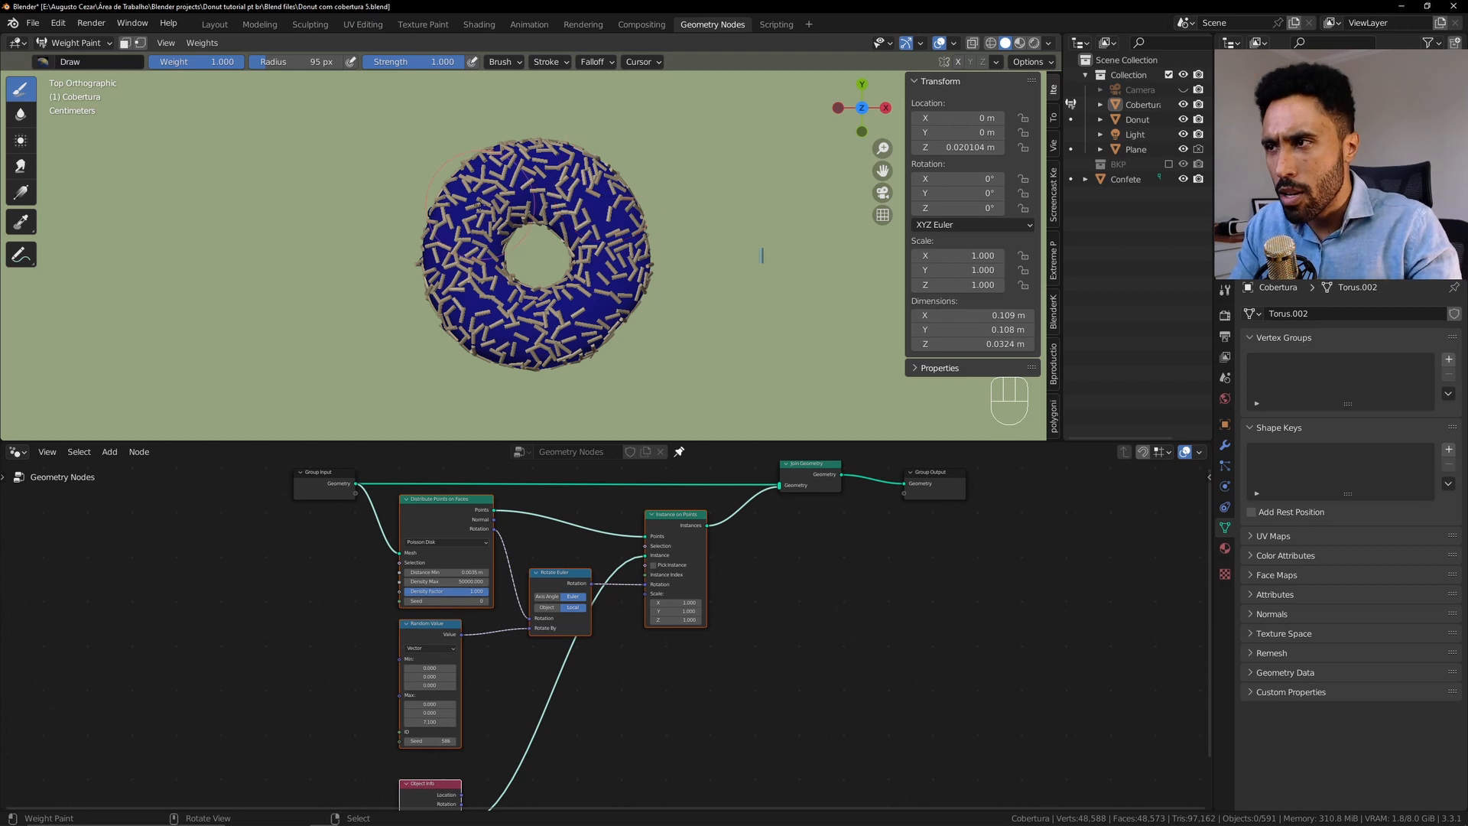
pyautogui.moveTo(468, 197)
pyautogui.mouseDown()
pyautogui.moveTo(528, 172)
pyautogui.moveTo(612, 211)
pyautogui.moveTo(588, 321)
pyautogui.moveTo(470, 264)
pyautogui.moveTo(500, 207)
pyautogui.moveTo(439, 244)
pyautogui.moveTo(587, 321)
pyautogui.moveTo(551, 201)
pyautogui.mouseUp()
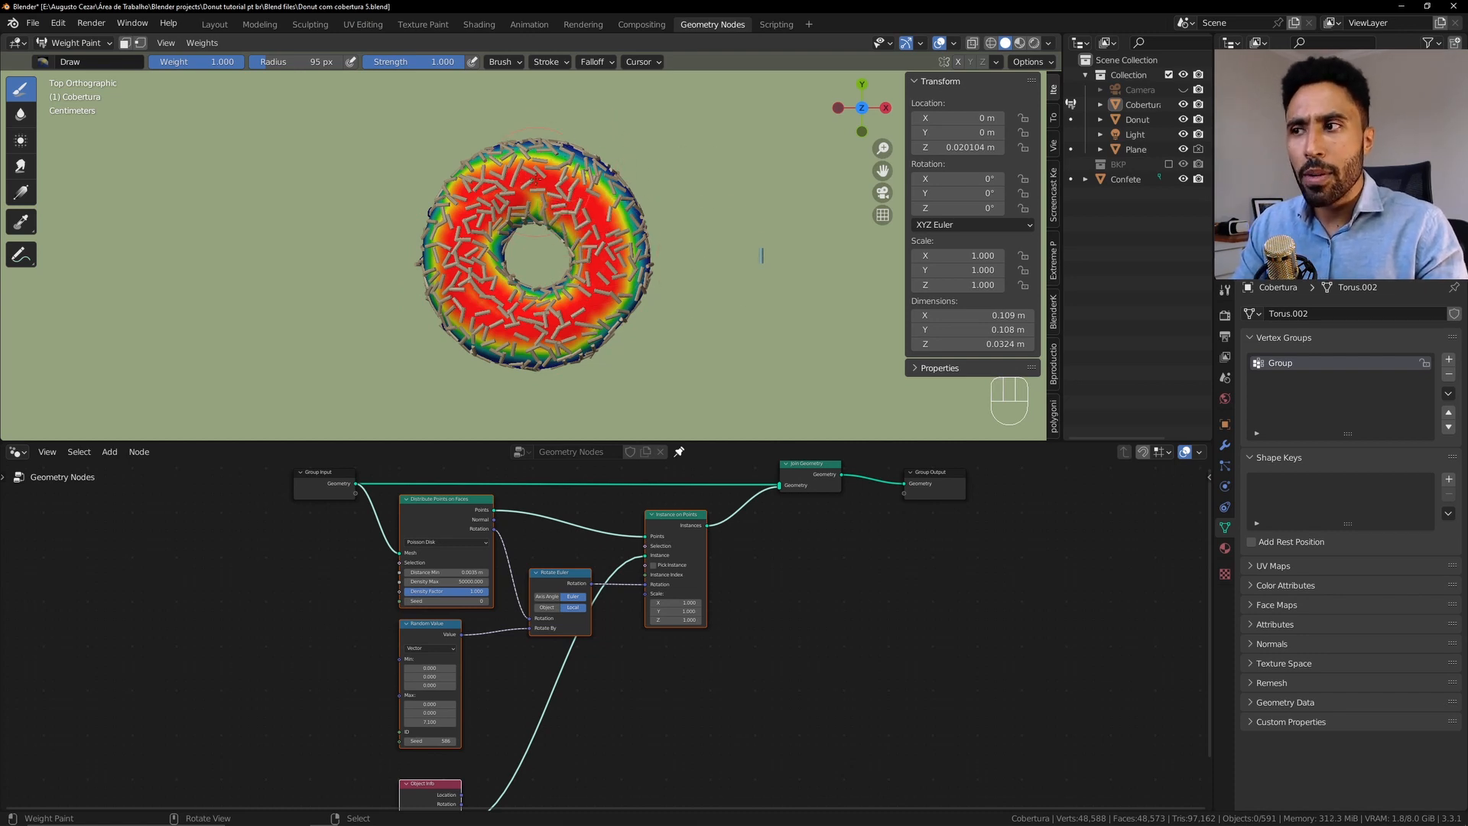
# Lower the brush weight to 0.402 and paint separate patches along the outer edge of the icing's top
pyautogui.click(224, 62)
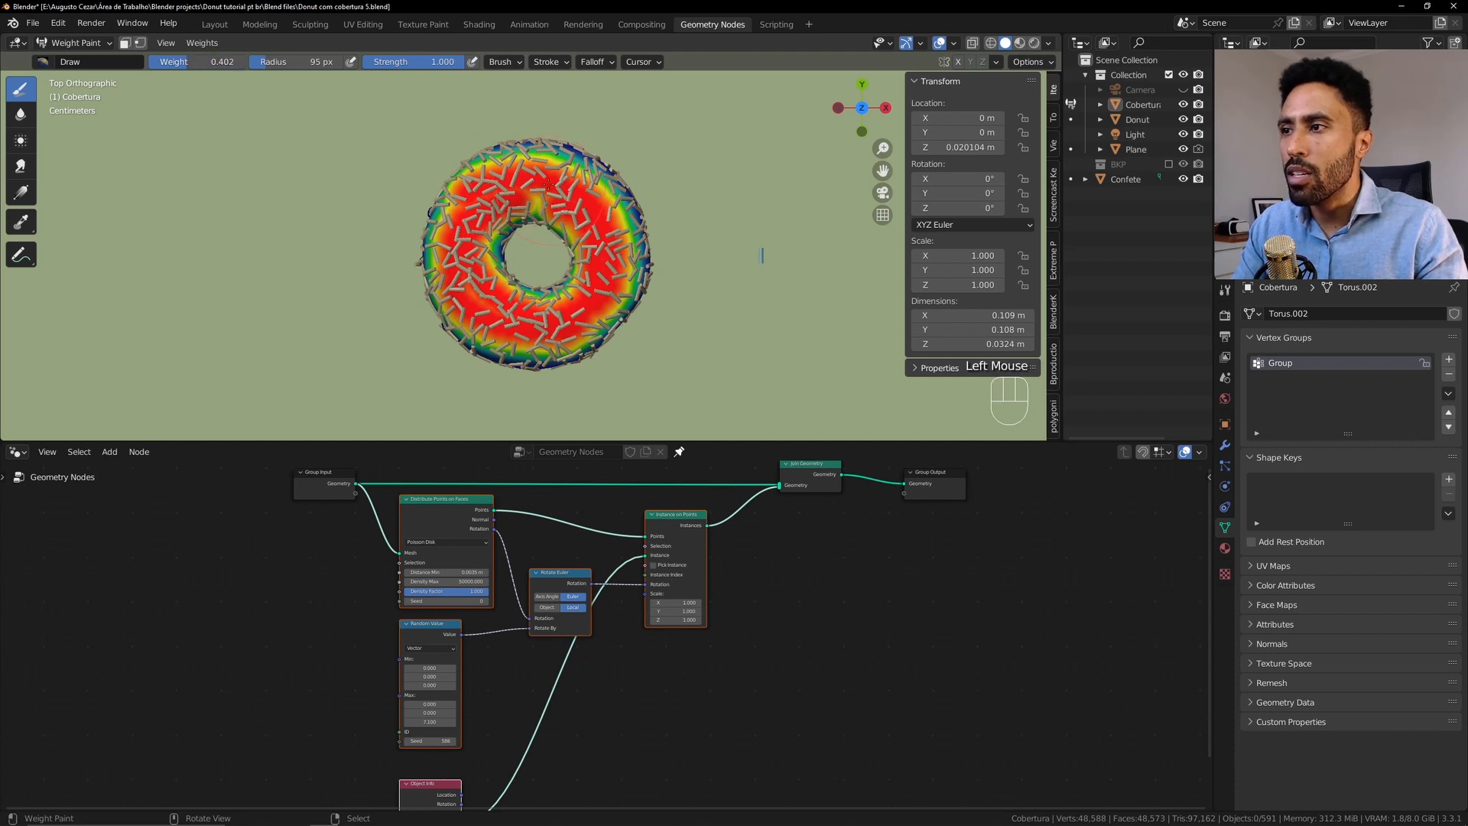
pyautogui.moveTo(504, 161)
pyautogui.mouseDown()
pyautogui.moveTo(593, 218)
pyautogui.moveTo(628, 286)
pyautogui.moveTo(556, 341)
pyautogui.mouseUp()
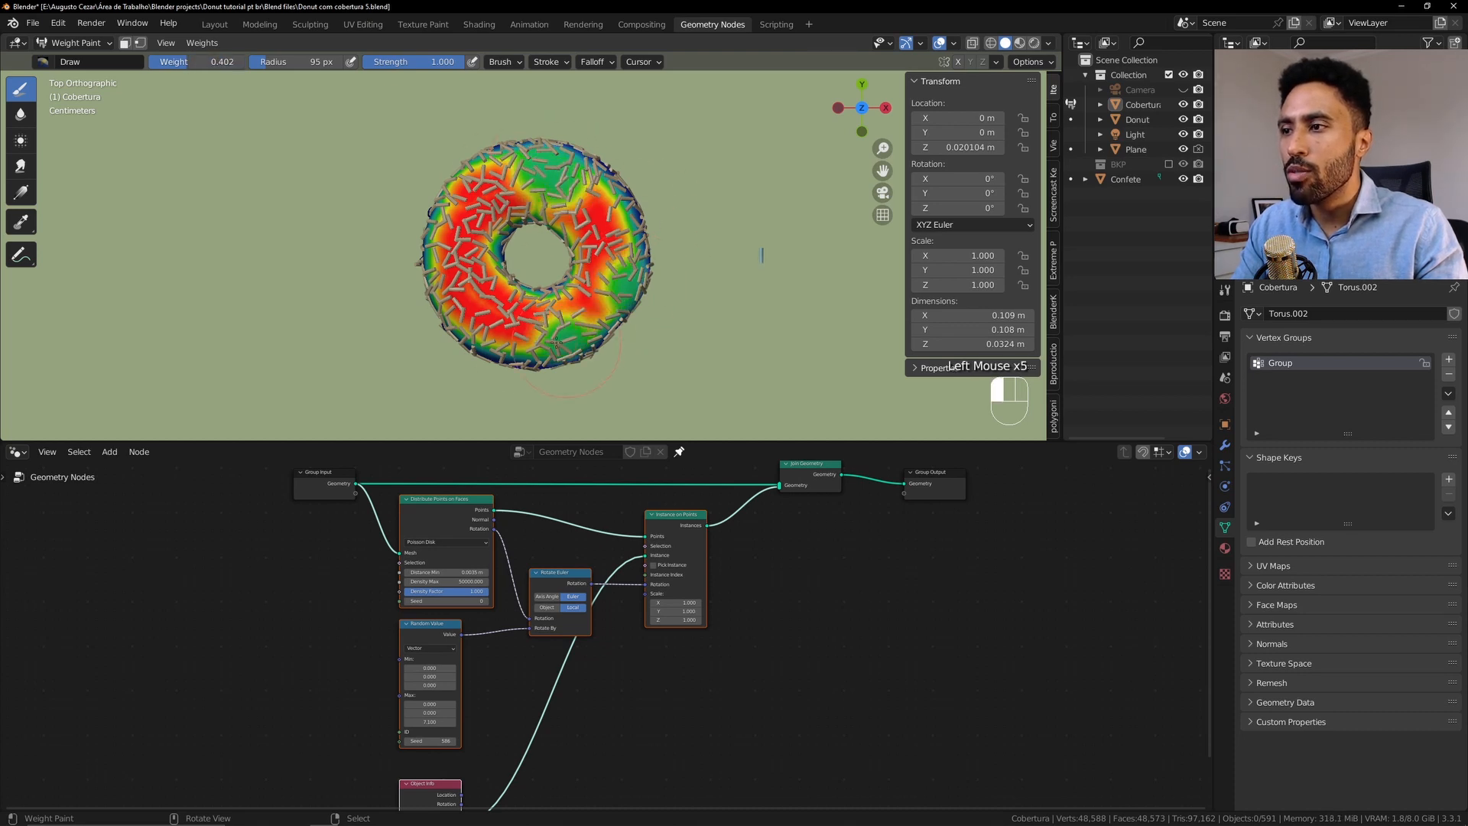
pyautogui.moveTo(425, 218); pyautogui.dragTo(445, 279)
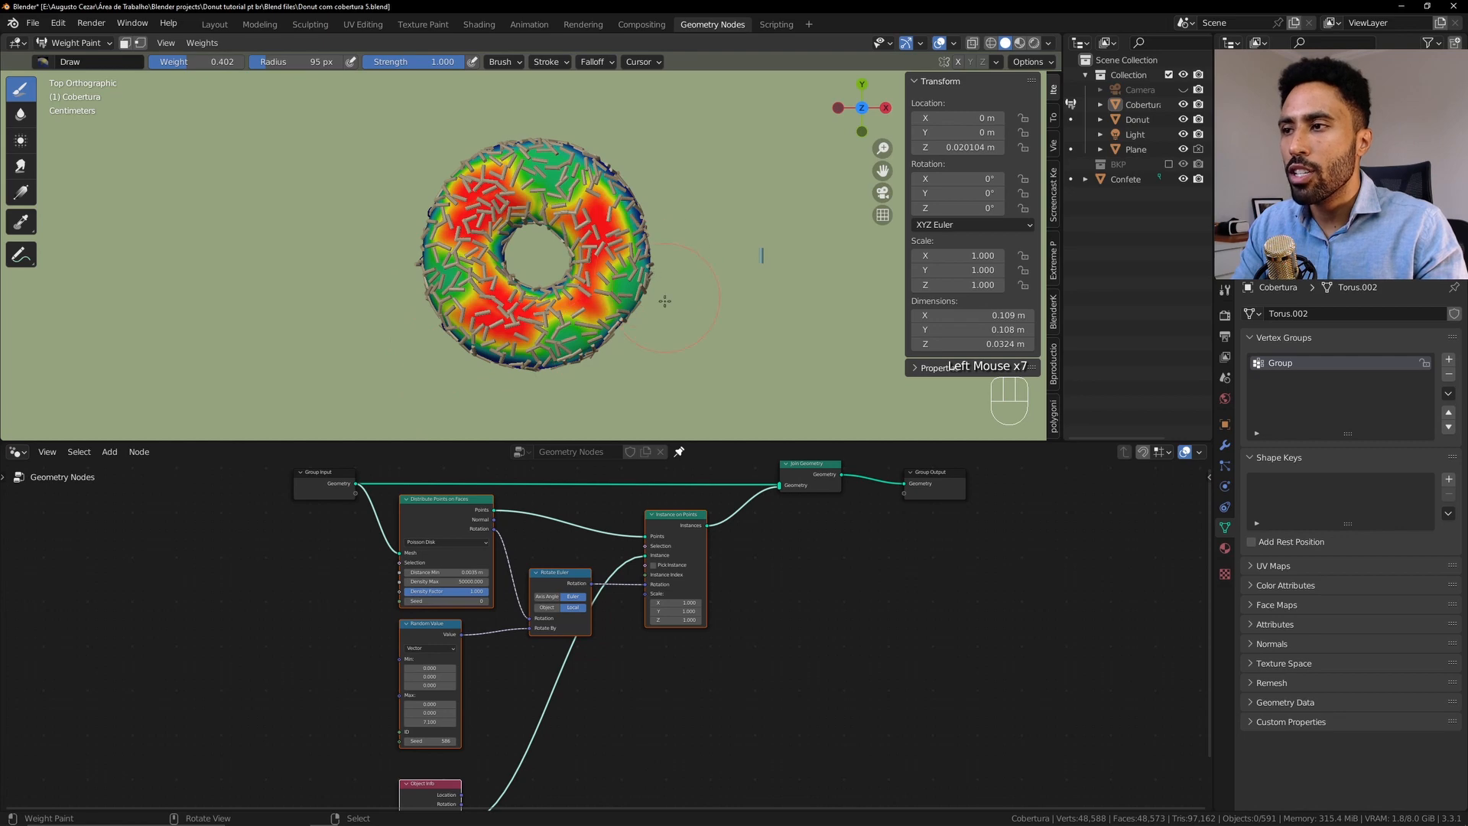
# Paint strokes of weight 0.402 along the icing's outer sides, working around the donut
pyautogui.moveTo(665, 301); pyautogui.dragTo(551, 260, button='middle')
pyautogui.scroll(1, 650, 336)
pyautogui.scroll(2, 534, 246)
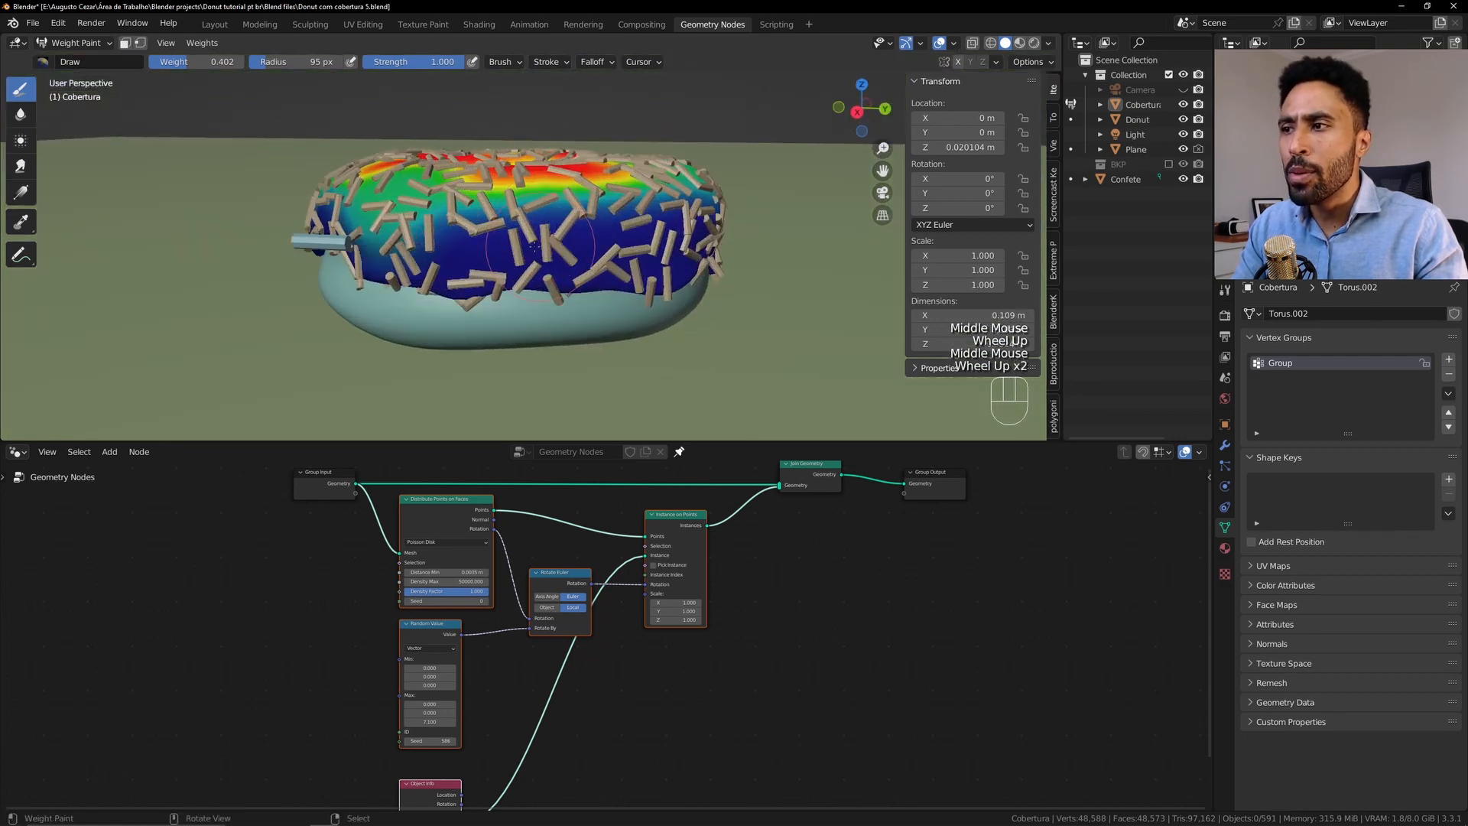
pyautogui.moveTo(485, 241)
pyautogui.mouseDown()
pyautogui.moveTo(650, 229)
pyautogui.moveTo(612, 208)
pyautogui.mouseUp()
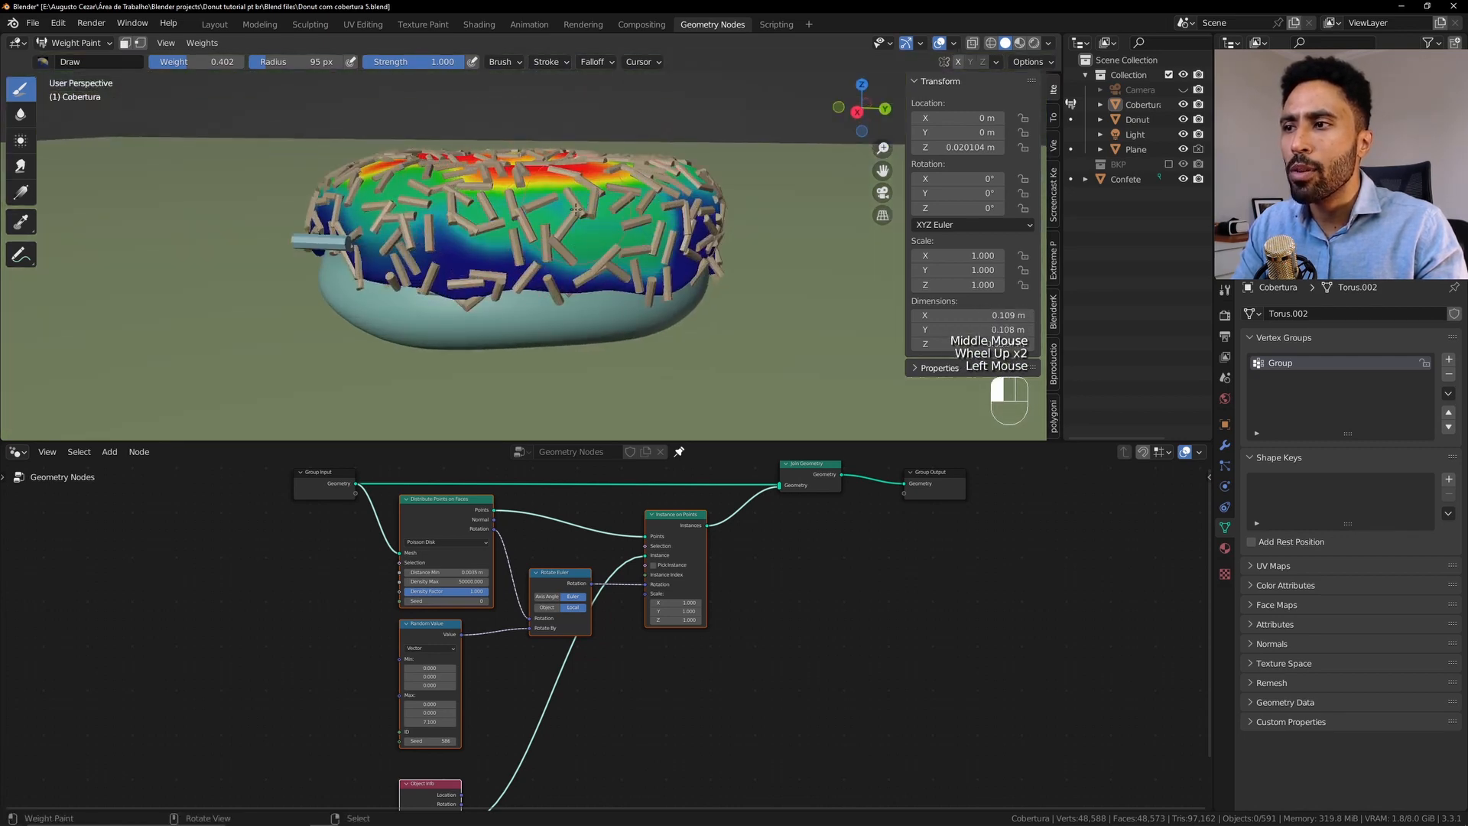
pyautogui.moveTo(612, 208); pyautogui.dragTo(582, 239, button='middle')
pyautogui.moveTo(519, 229)
pyautogui.mouseDown()
pyautogui.moveTo(547, 232)
pyautogui.moveTo(539, 260)
pyautogui.mouseUp()
pyautogui.moveTo(657, 252)
pyautogui.mouseDown(button='middle')
pyautogui.moveTo(562, 290)
pyautogui.moveTo(558, 244)
pyautogui.mouseUp(button='middle')
pyautogui.moveTo(560, 221); pyautogui.dragTo(572, 234)
pyautogui.moveTo(577, 230); pyautogui.dragTo(541, 244, button='middle')
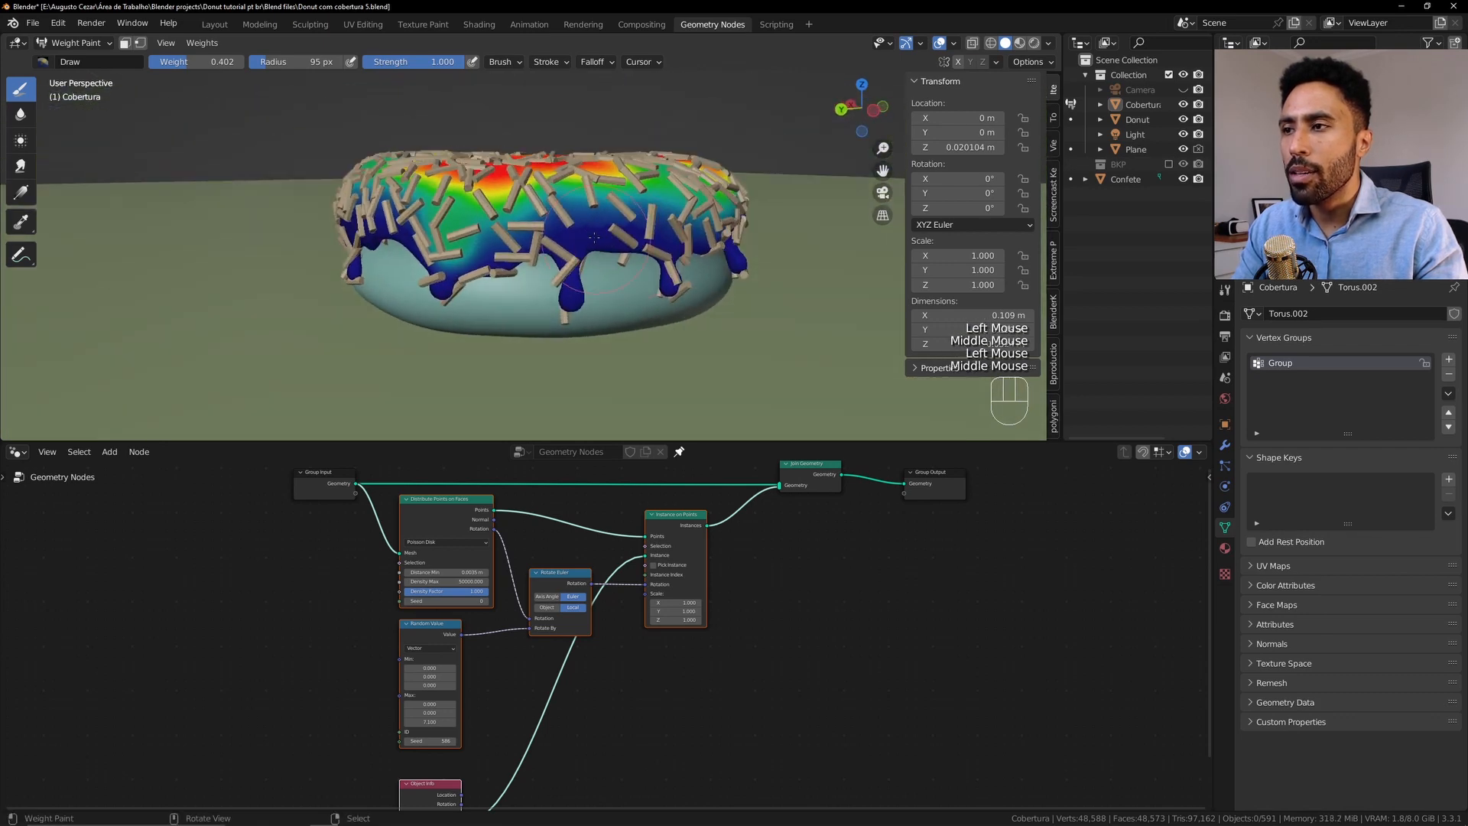
pyautogui.moveTo(565, 221); pyautogui.dragTo(584, 228)
# Set the brush weight to 0.189 and paint a stroke along the icing's side
pyautogui.moveTo(597, 240); pyautogui.dragTo(515, 229, button='middle')
pyautogui.moveTo(207, 63); pyautogui.dragTo(185, 63)
pyautogui.moveTo(463, 200); pyautogui.dragTo(552, 224)
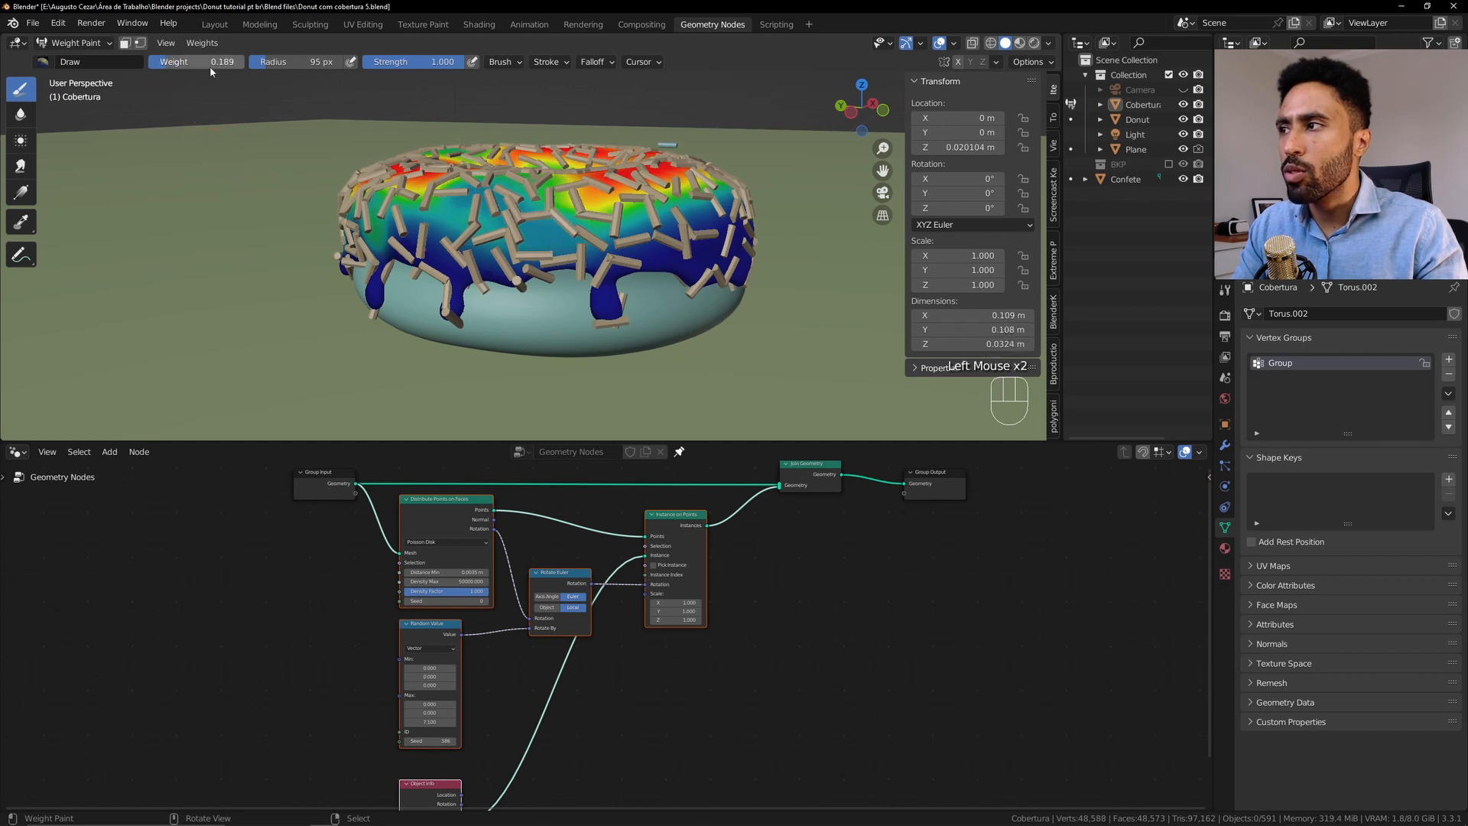
# Raise the brush weight to 0.657 and paint strokes and dabs on the remaining sides of the icing
pyautogui.moveTo(207, 62); pyautogui.dragTo(253, 63)
pyautogui.moveTo(644, 226); pyautogui.dragTo(673, 237)
pyautogui.moveTo(673, 237); pyautogui.dragTo(621, 299, button='middle')
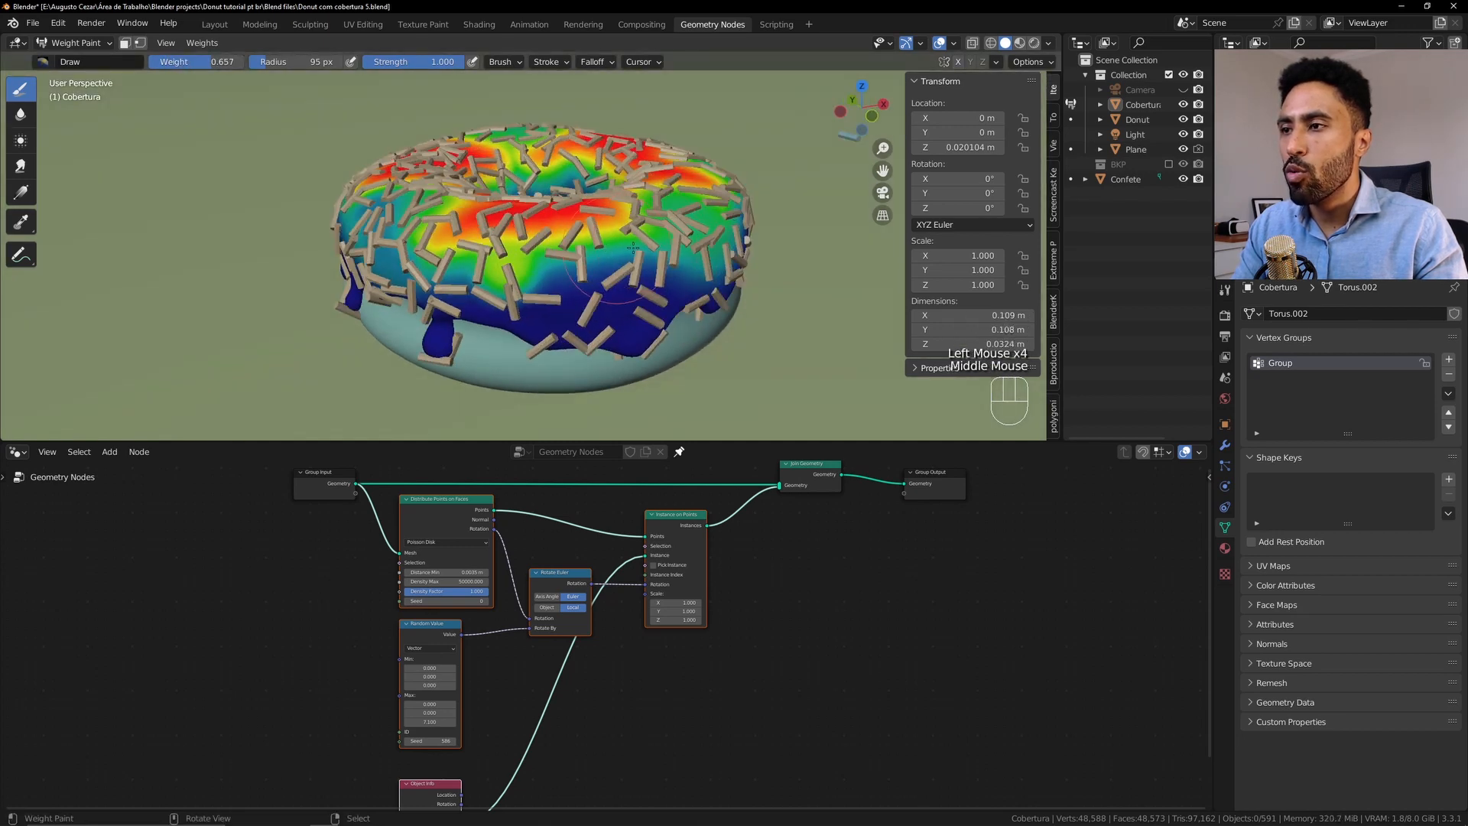
pyautogui.moveTo(621, 300); pyautogui.dragTo(535, 285)
pyautogui.moveTo(535, 285); pyautogui.dragTo(588, 276, button='middle')
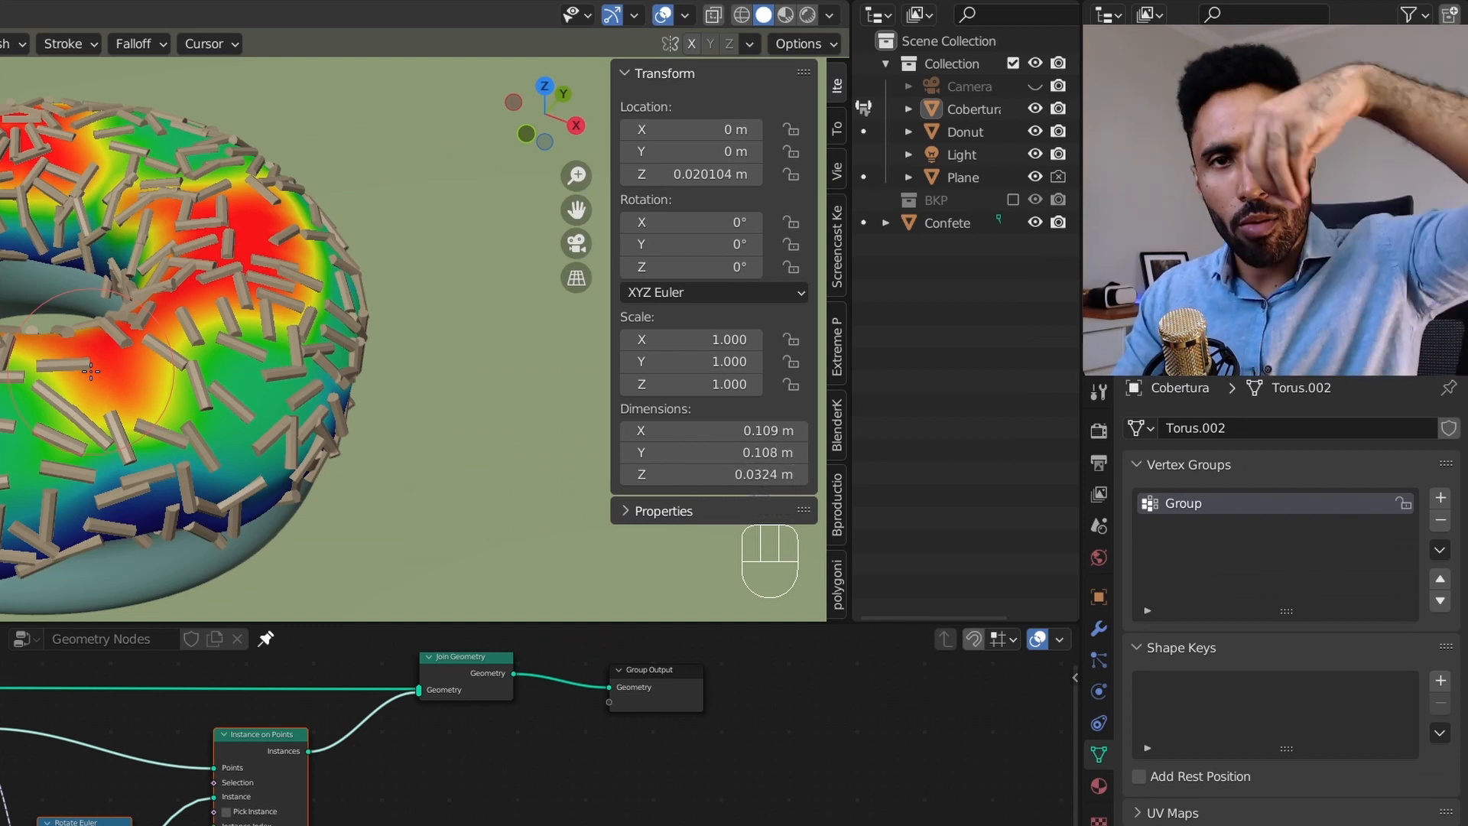
pyautogui.scroll(-2, 480, 435)
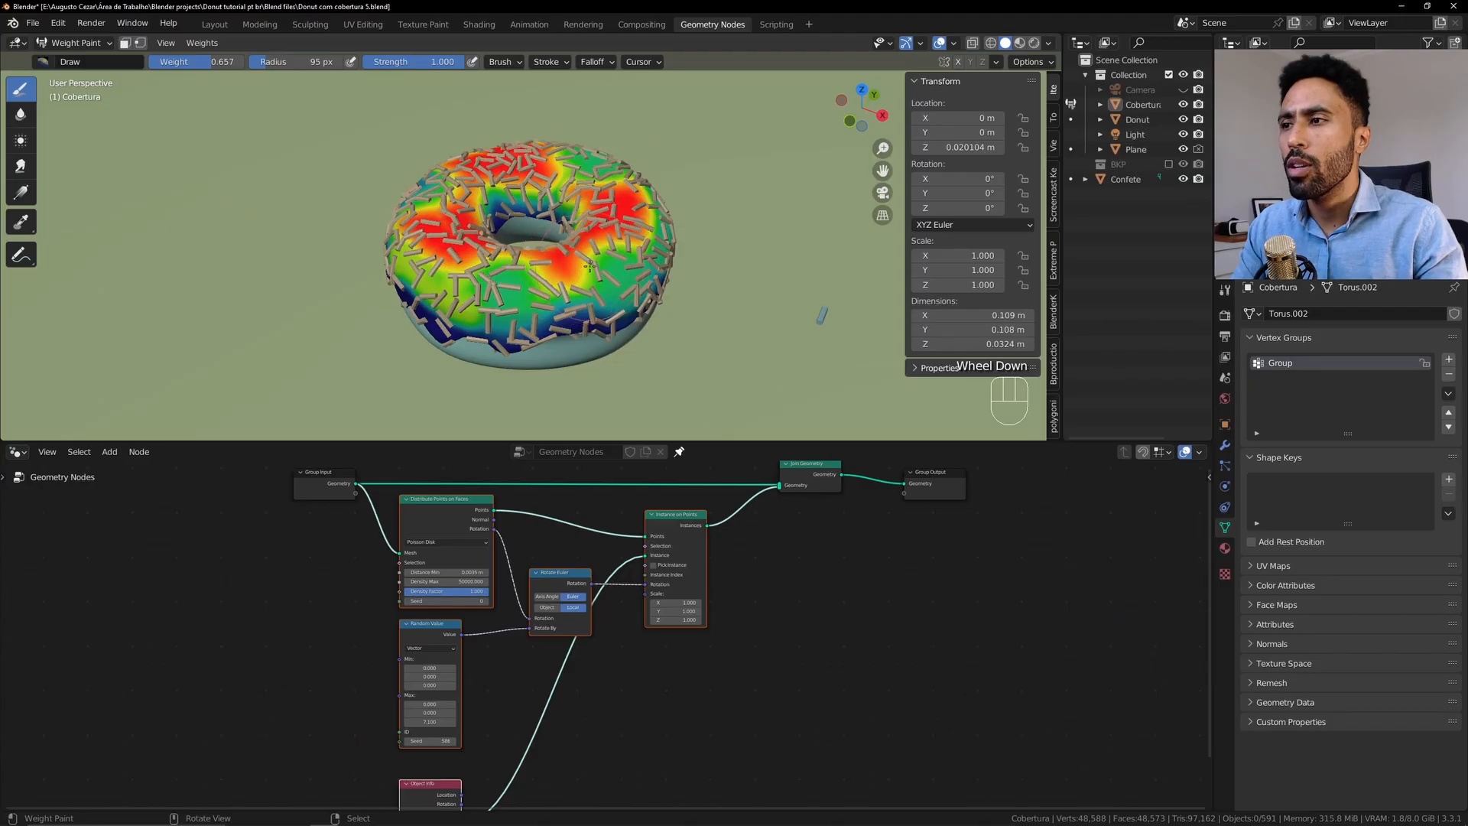
pyautogui.moveTo(480, 435); pyautogui.dragTo(224, 491, button='middle')
pyautogui.click(650, 269)
pyautogui.moveTo(628, 291); pyautogui.dragTo(520, 259, button='middle')
pyautogui.click(458, 266)
pyautogui.click(456, 272)
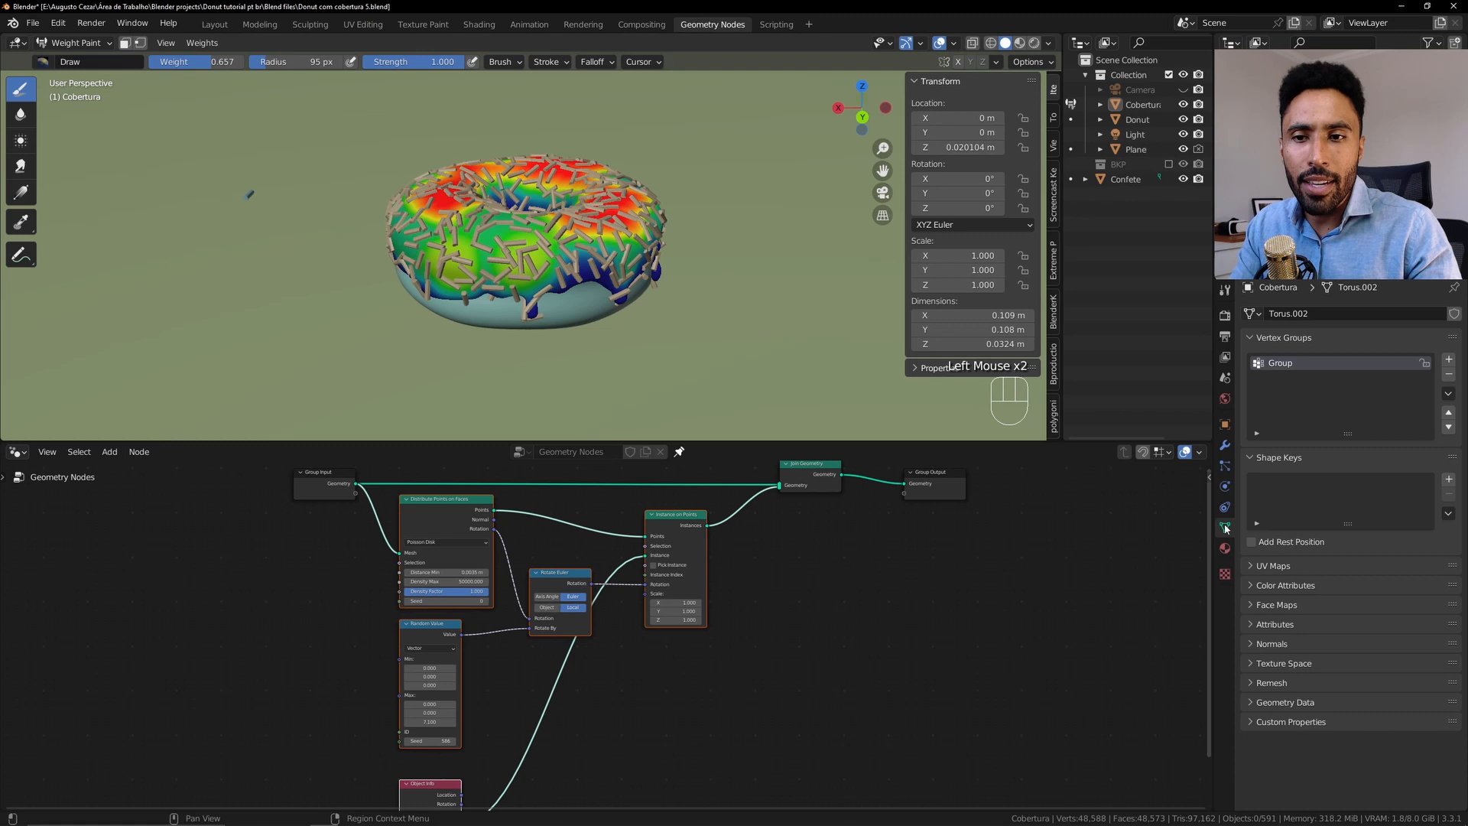
# Rename the icing's vertex group as Confete
pyautogui.doubleClick(1281, 364)
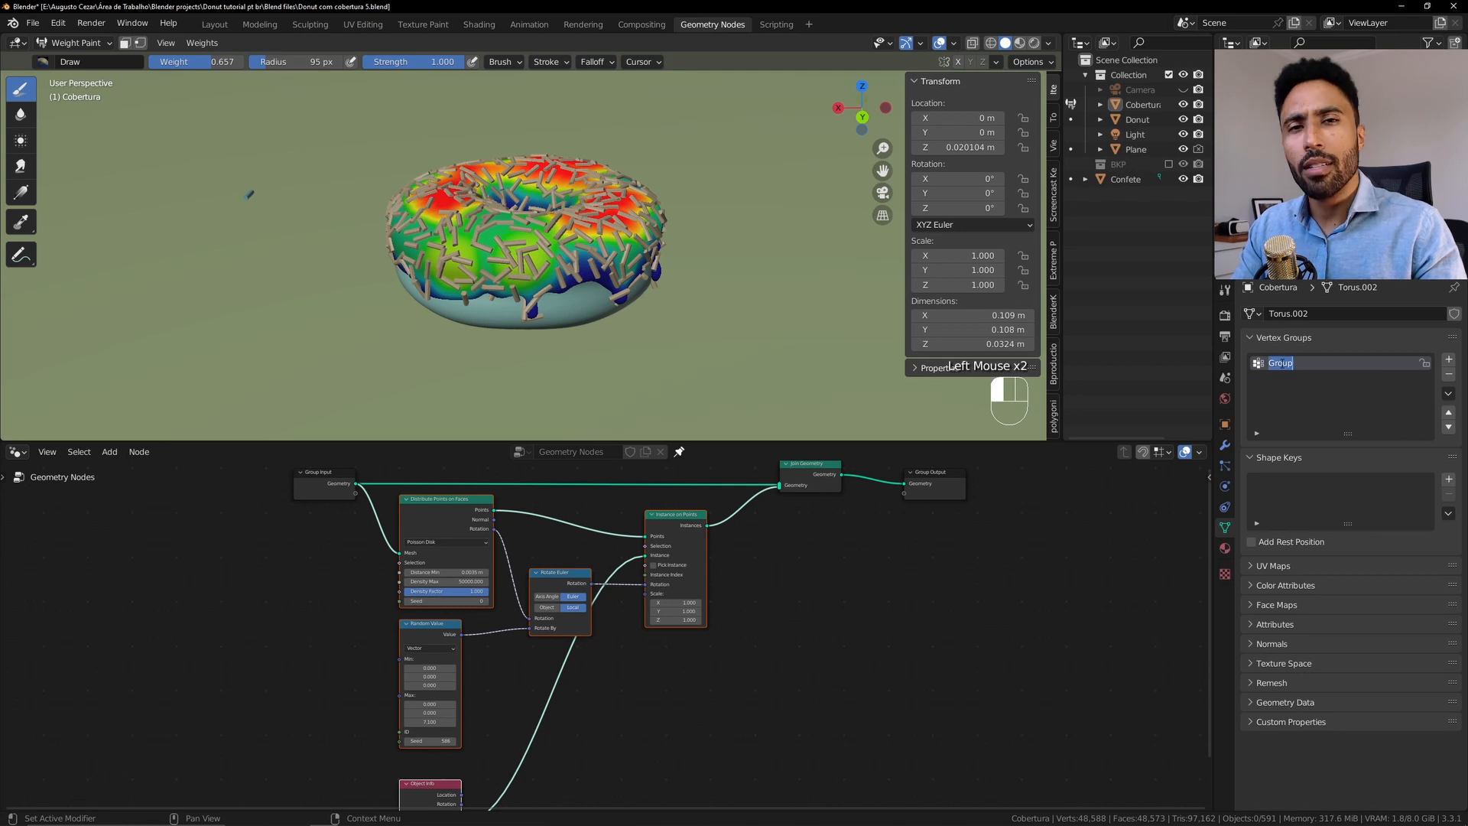
pyautogui.write('Confete')
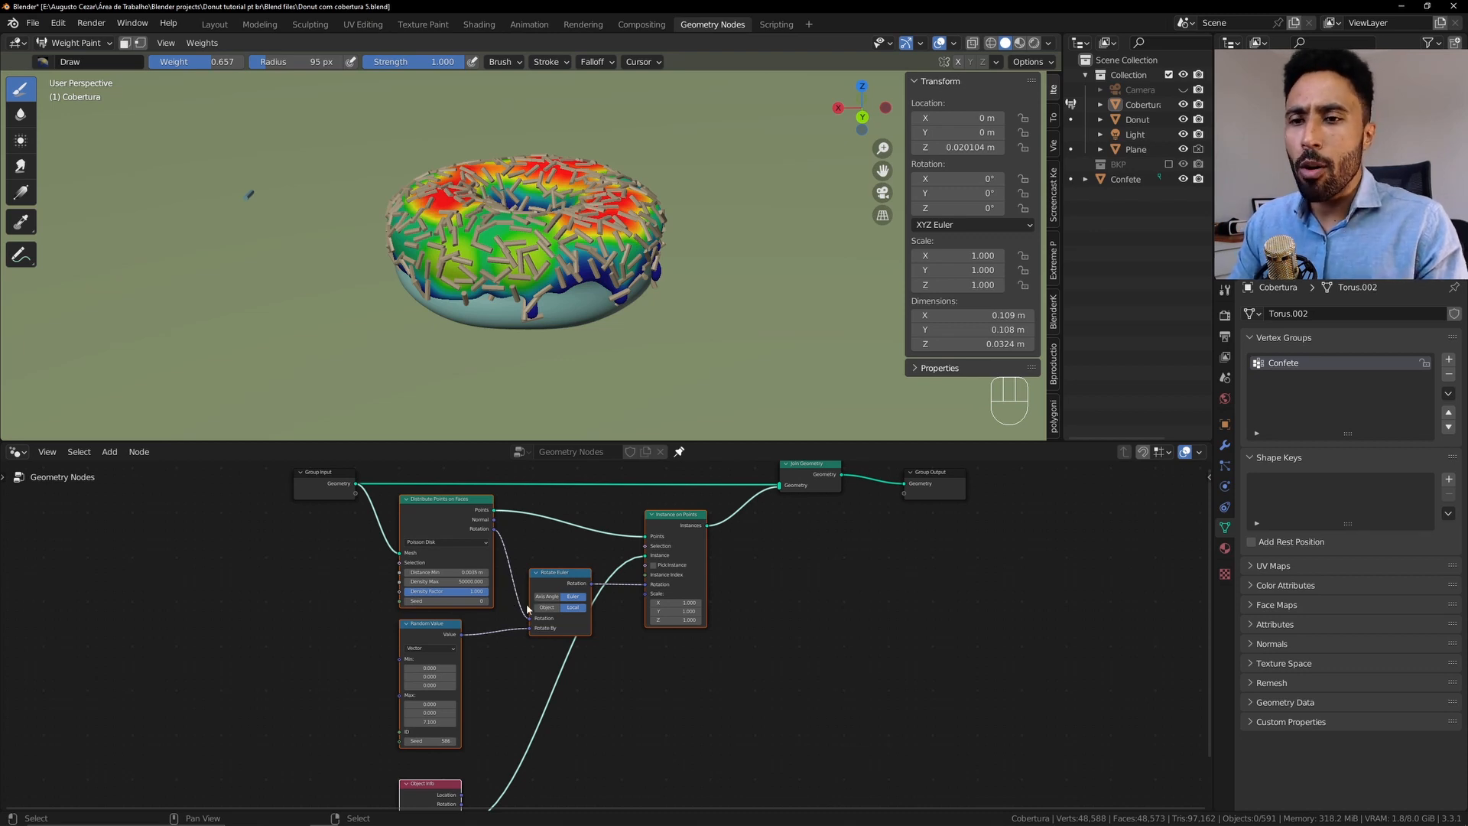
# Move the Group Input node farther away from the Distribute Points on Faces node to make room between them
pyautogui.moveTo(750, 575); pyautogui.dragTo(967, 587, button='middle')
pyautogui.rightClick(562, 504)
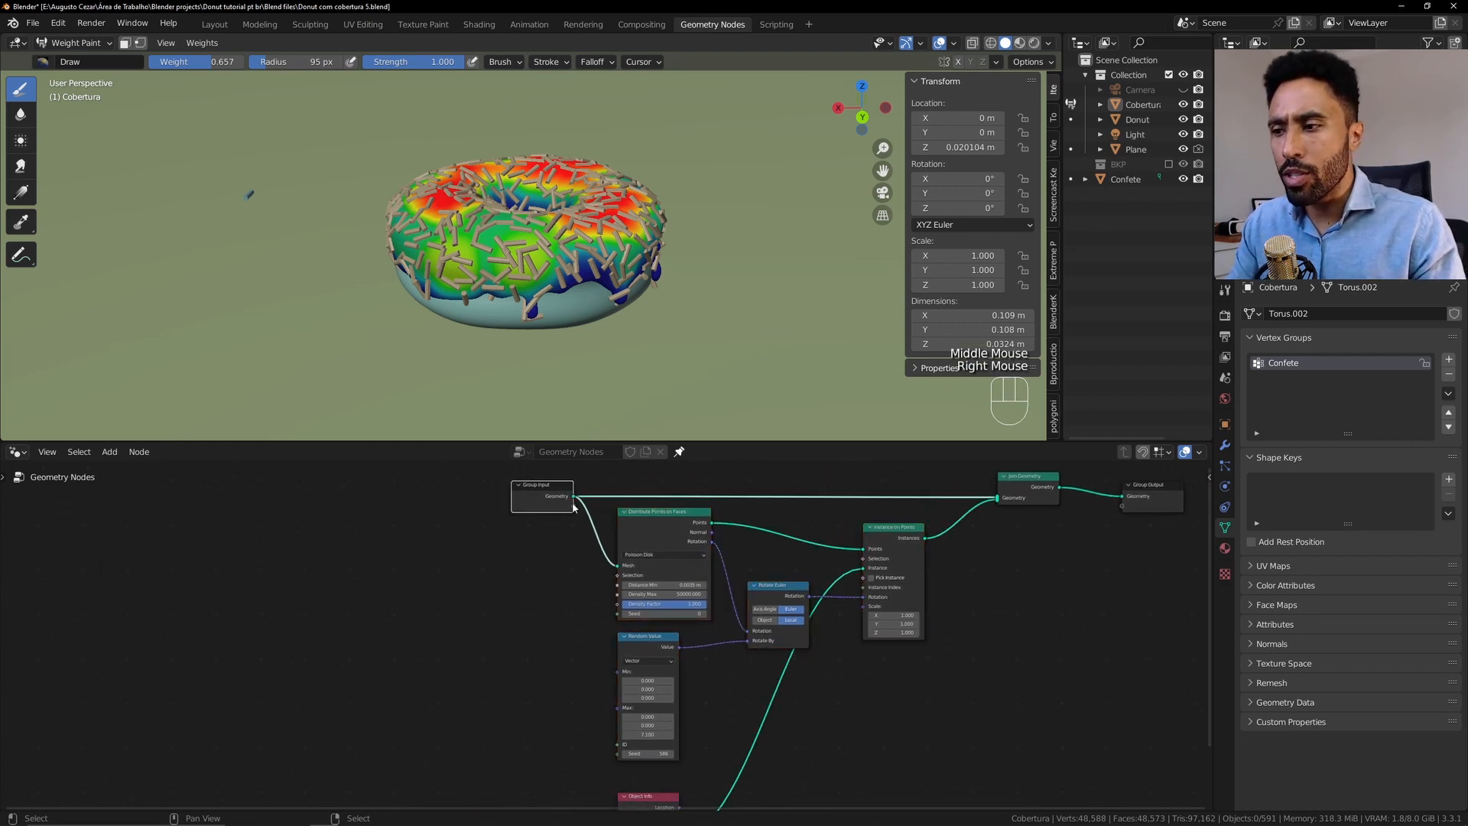
pyautogui.press('g')
pyautogui.click(463, 500)
pyautogui.moveTo(489, 542); pyautogui.dragTo(526, 565, button='middle')
pyautogui.scroll(3, 527, 531)
pyautogui.scroll(2, 544, 617)
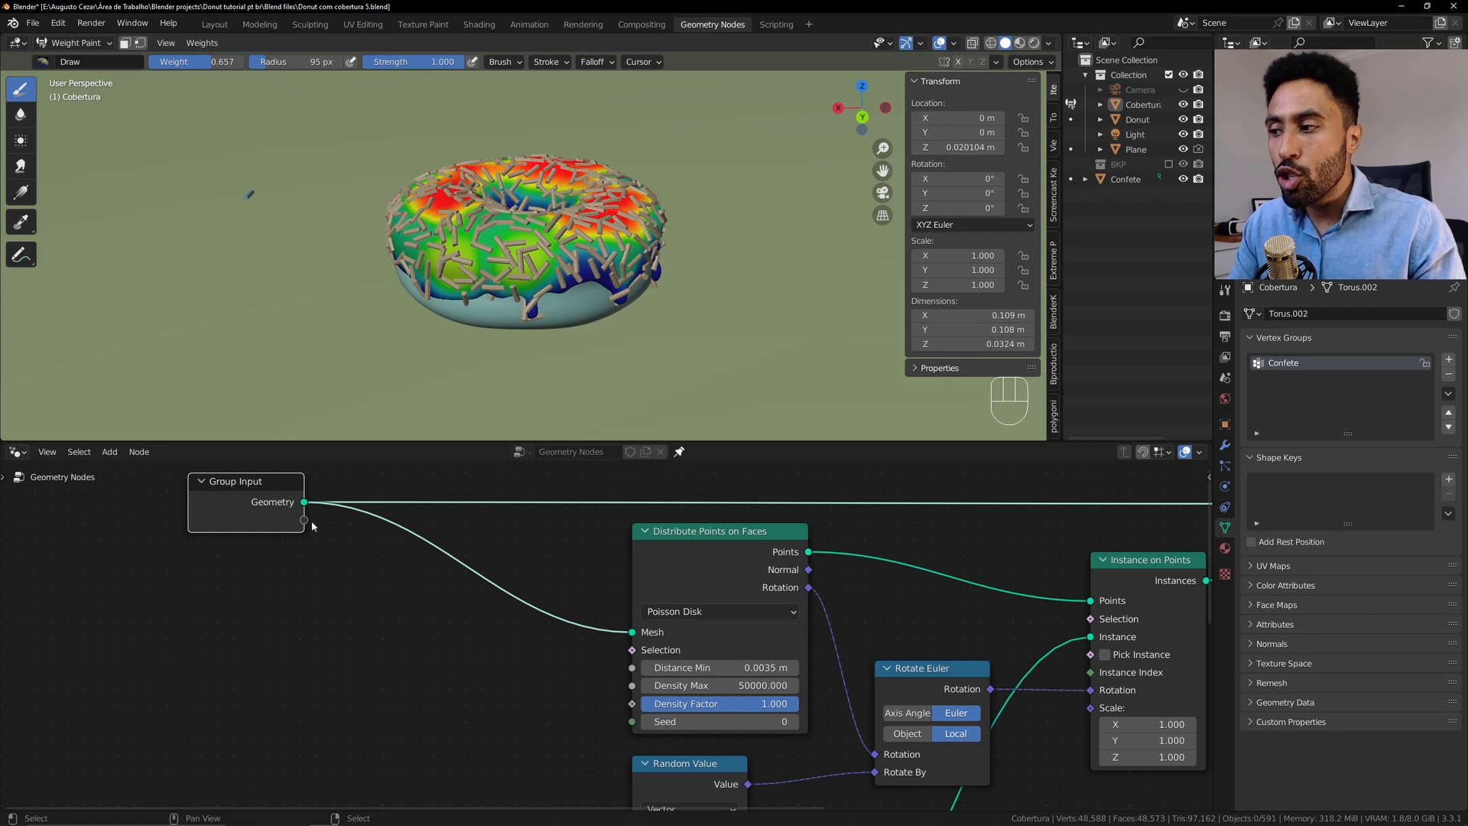
pyautogui.moveTo(273, 519); pyautogui.dragTo(268, 522)
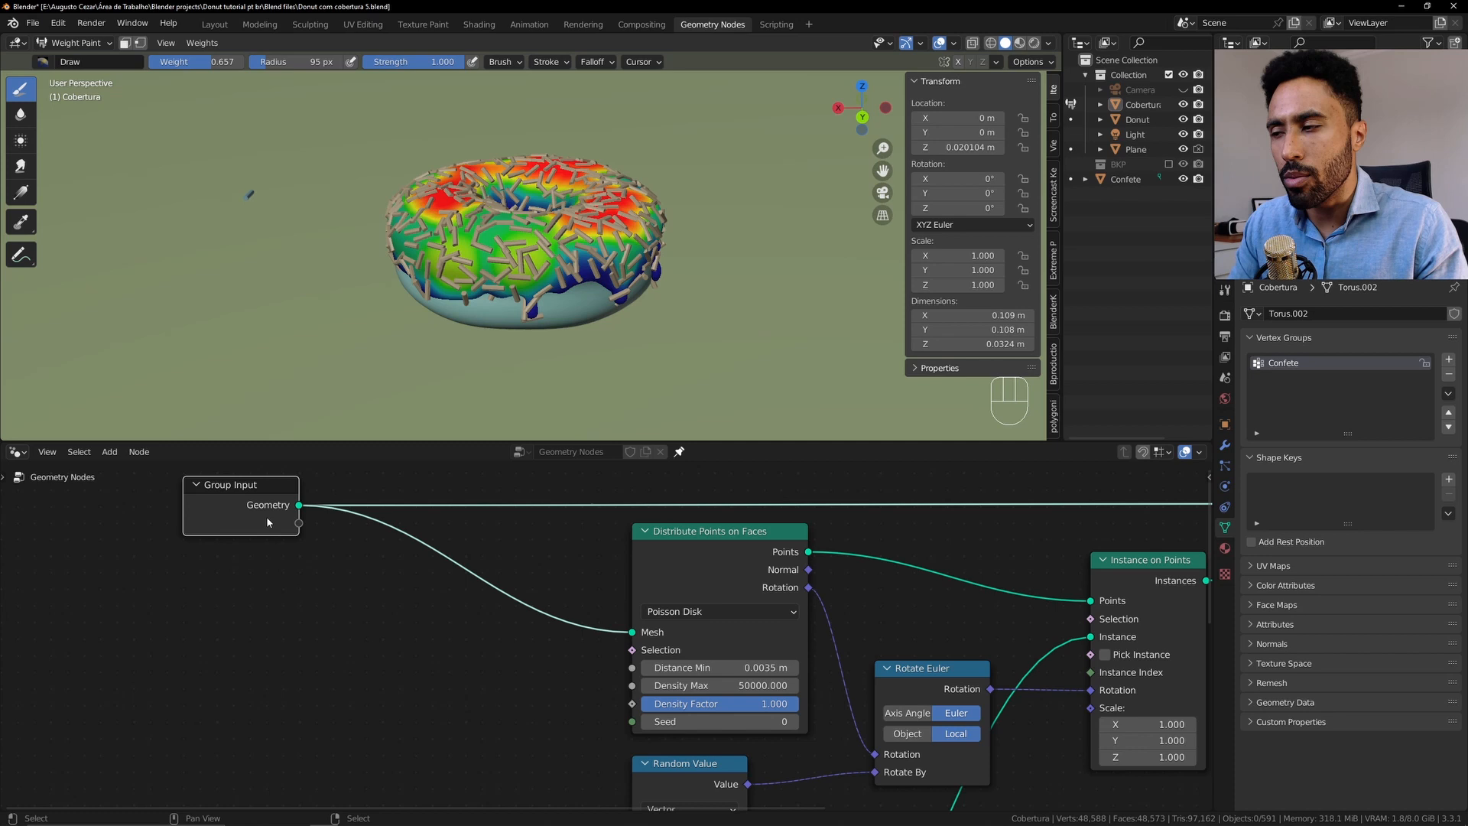
# Show the icing's modifier settings and link Group Input's empty socket to Density Factor on the Distribute Points on Faces node
pyautogui.click(1225, 445)
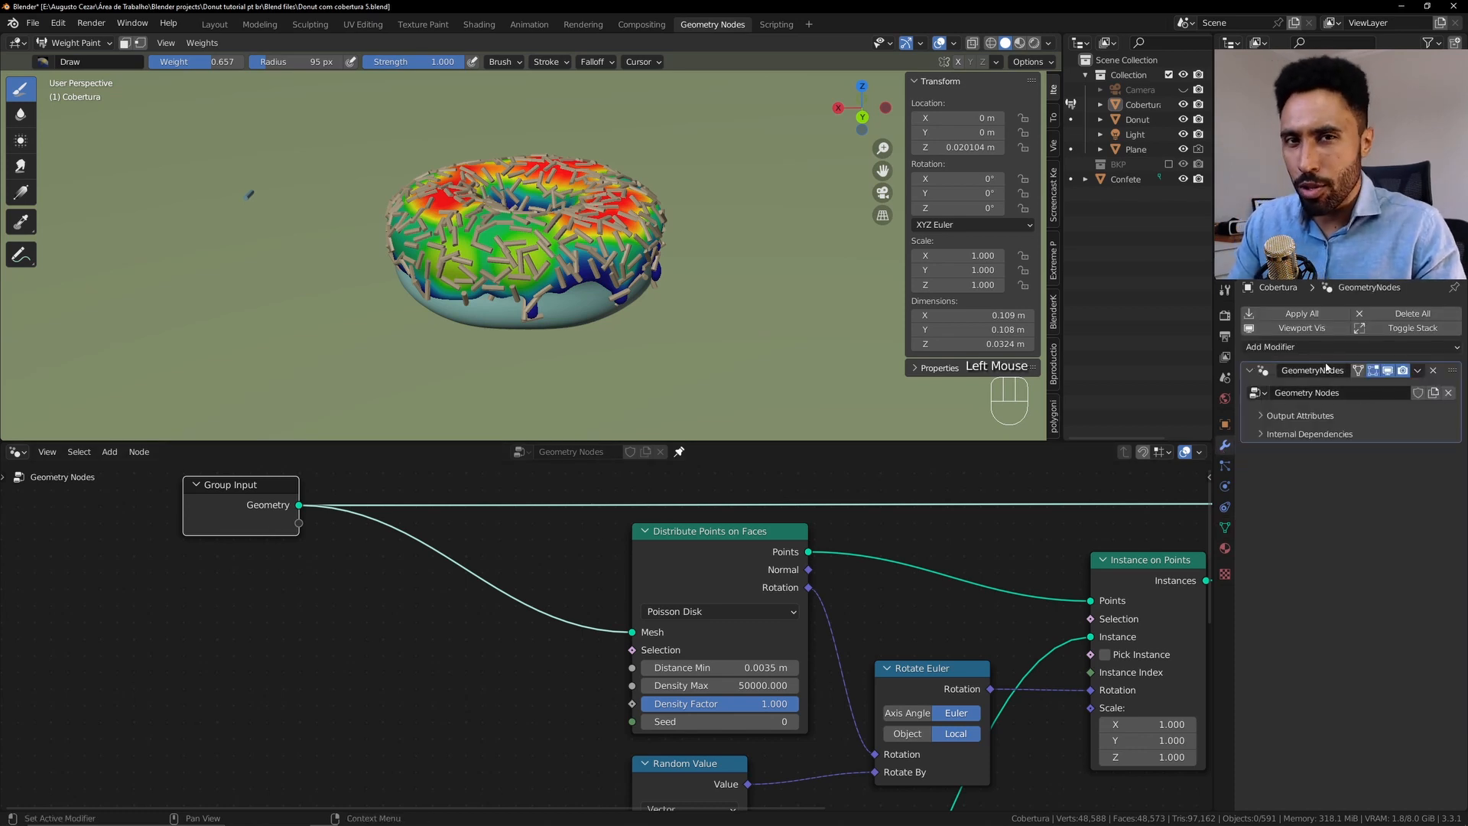
pyautogui.moveTo(301, 526); pyautogui.dragTo(325, 517)
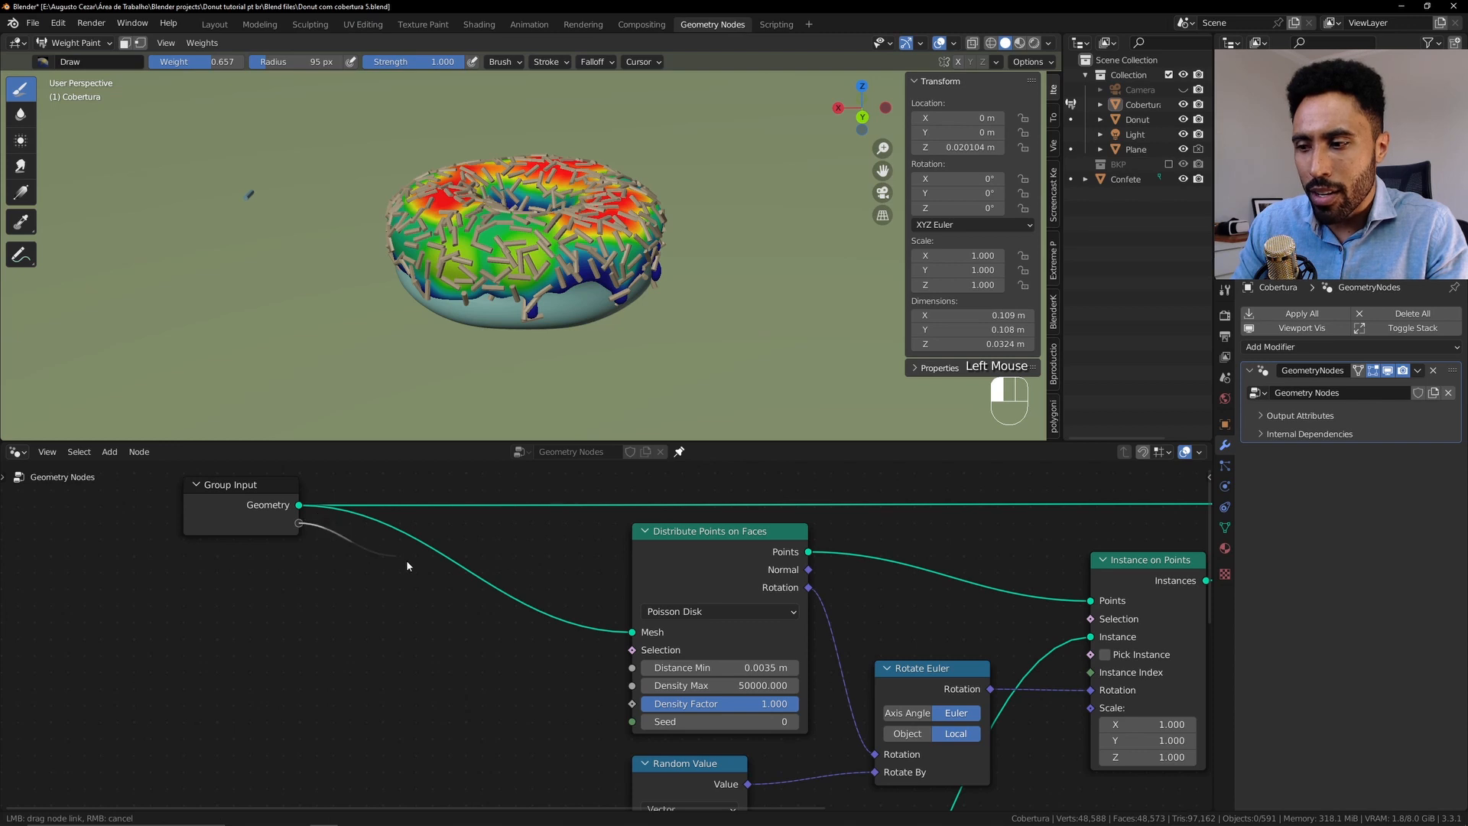
pyautogui.moveTo(407, 566); pyautogui.dragTo(643, 709)
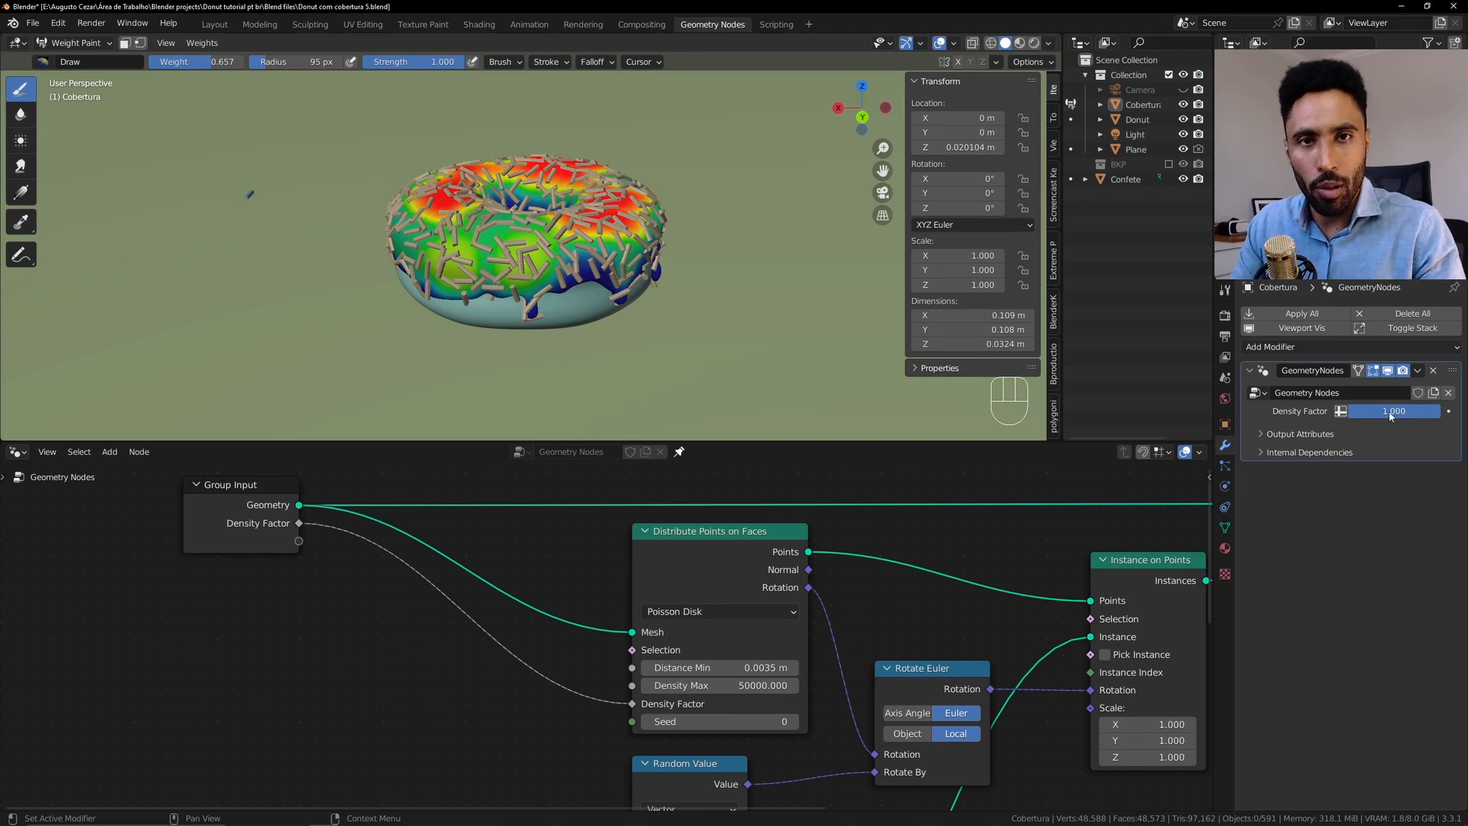
# Switch the modifier's Density Factor input from a single value to an attribute and assign the Confete vertex group
pyautogui.moveTo(1390, 415); pyautogui.dragTo(1441, 416)
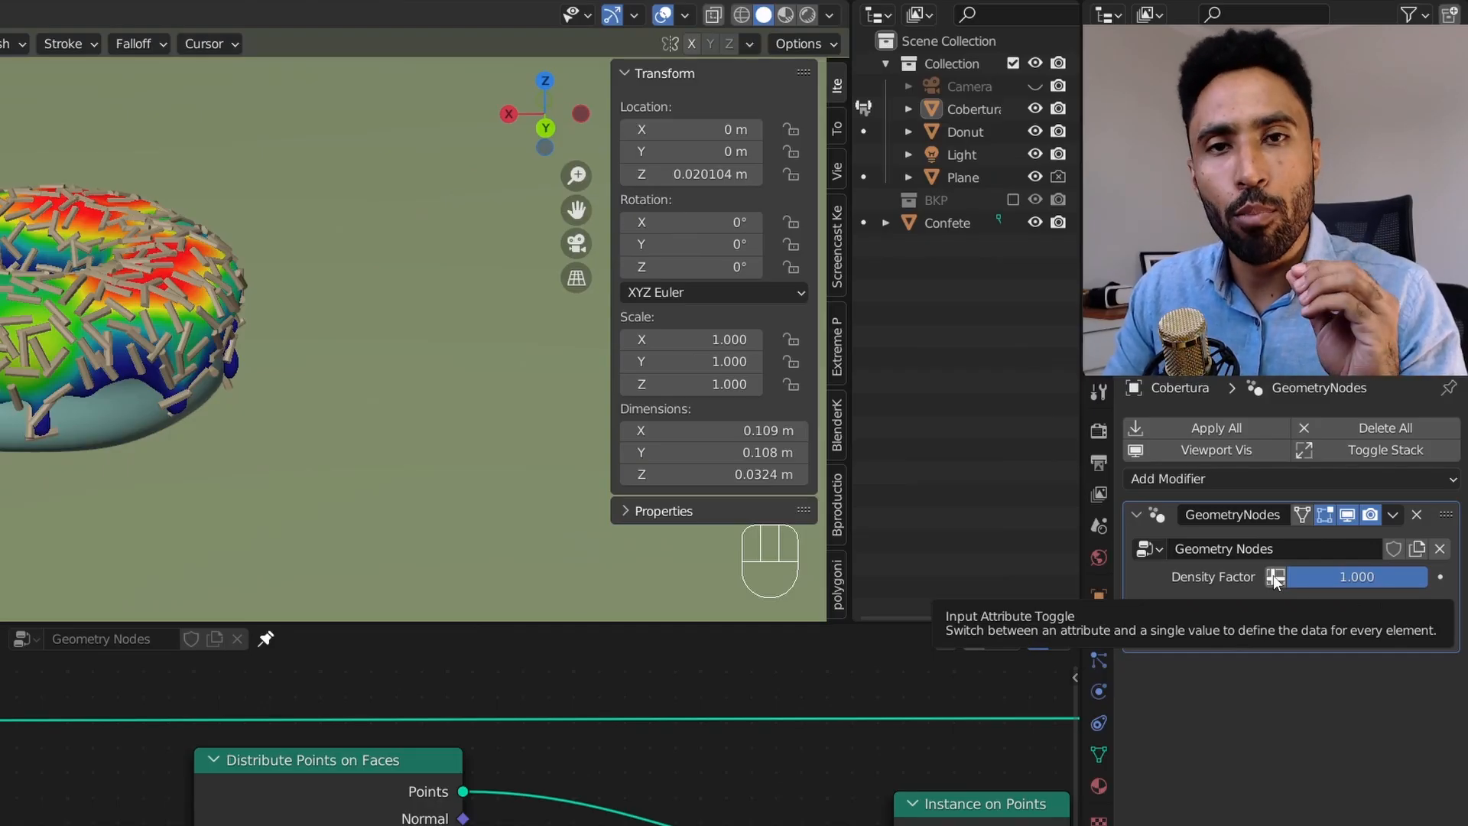
pyautogui.click(1275, 578)
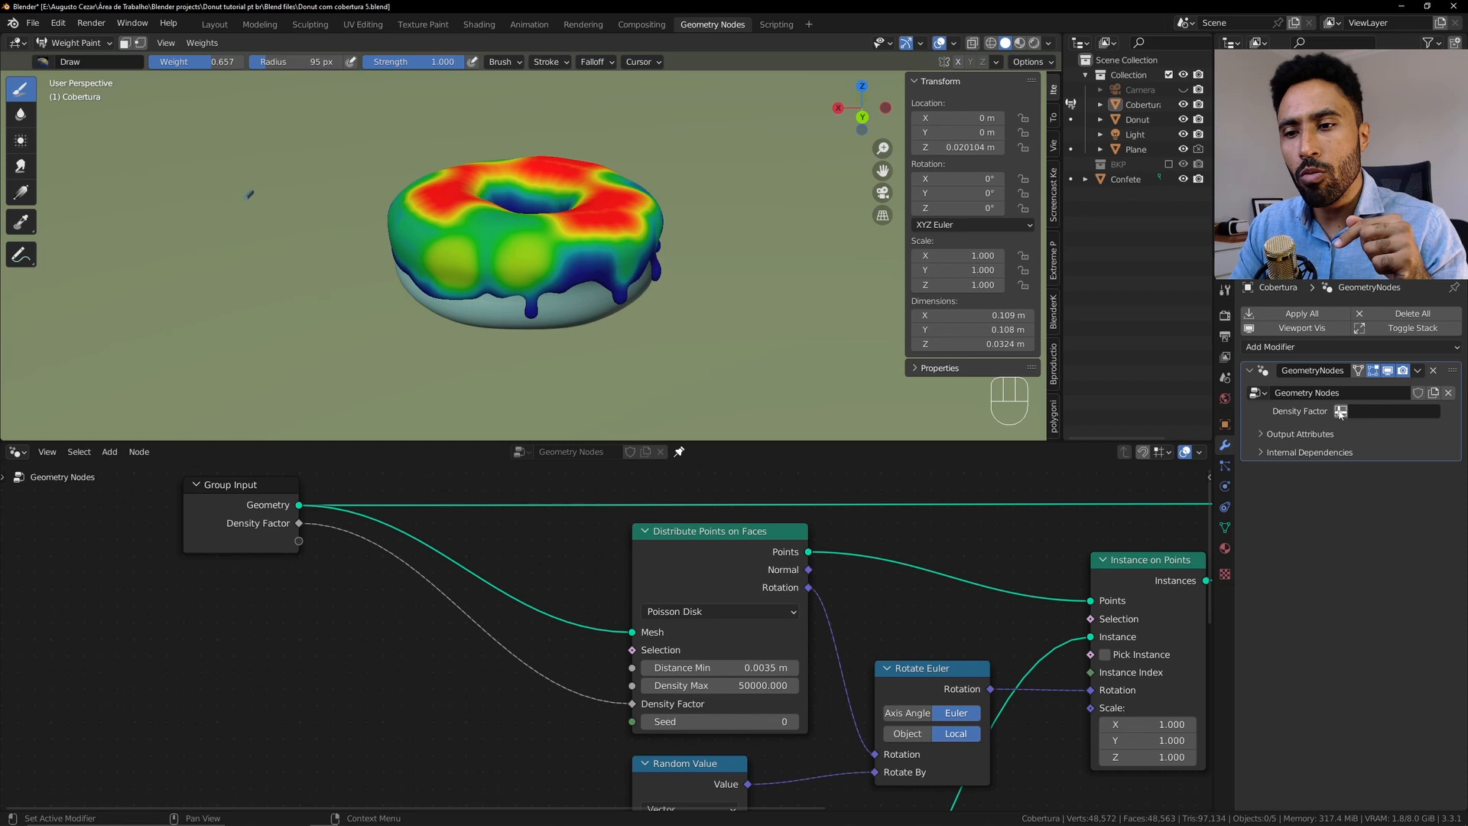
pyautogui.click(1435, 413)
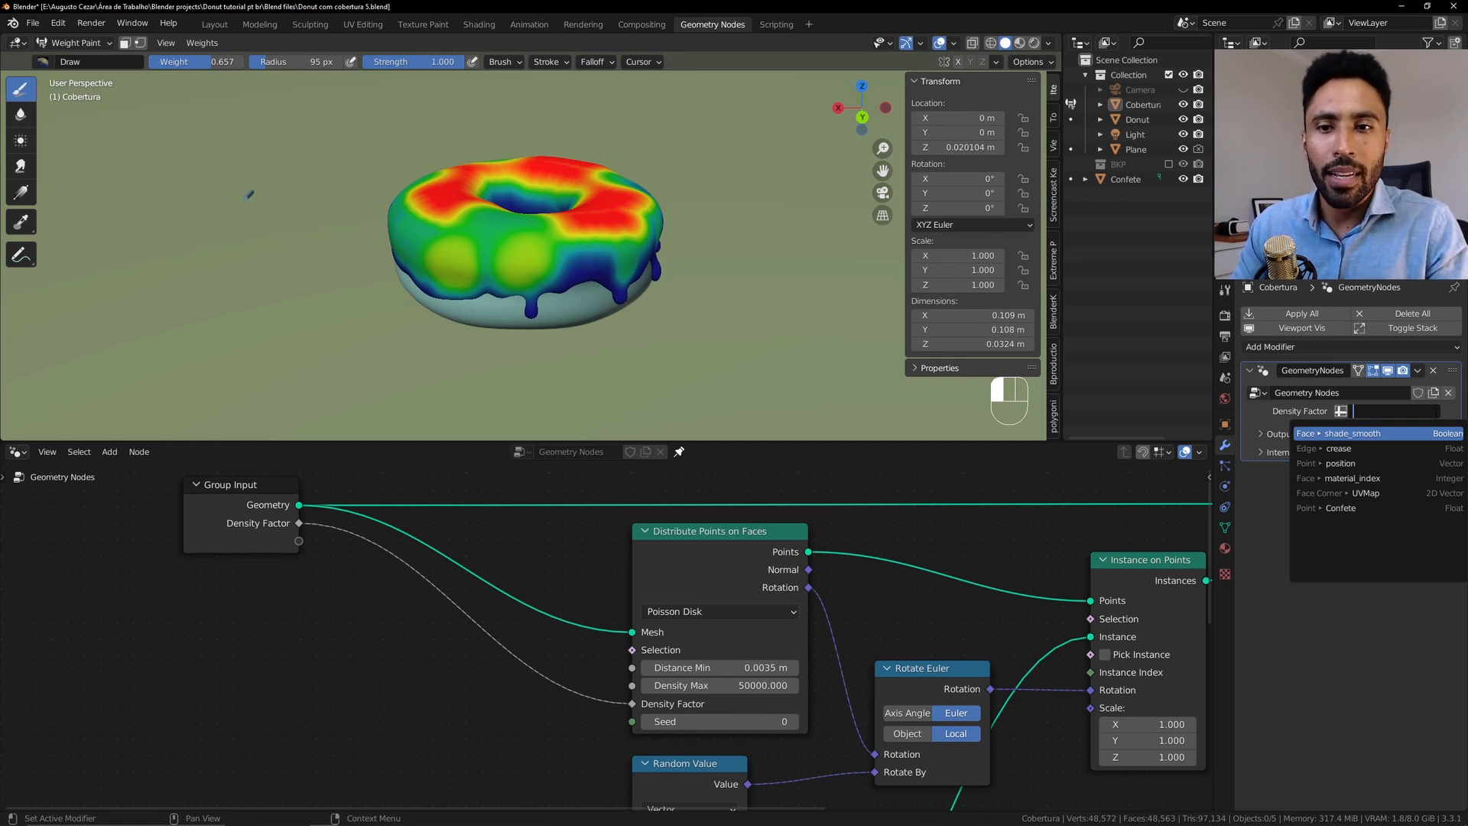
pyautogui.click(1344, 508)
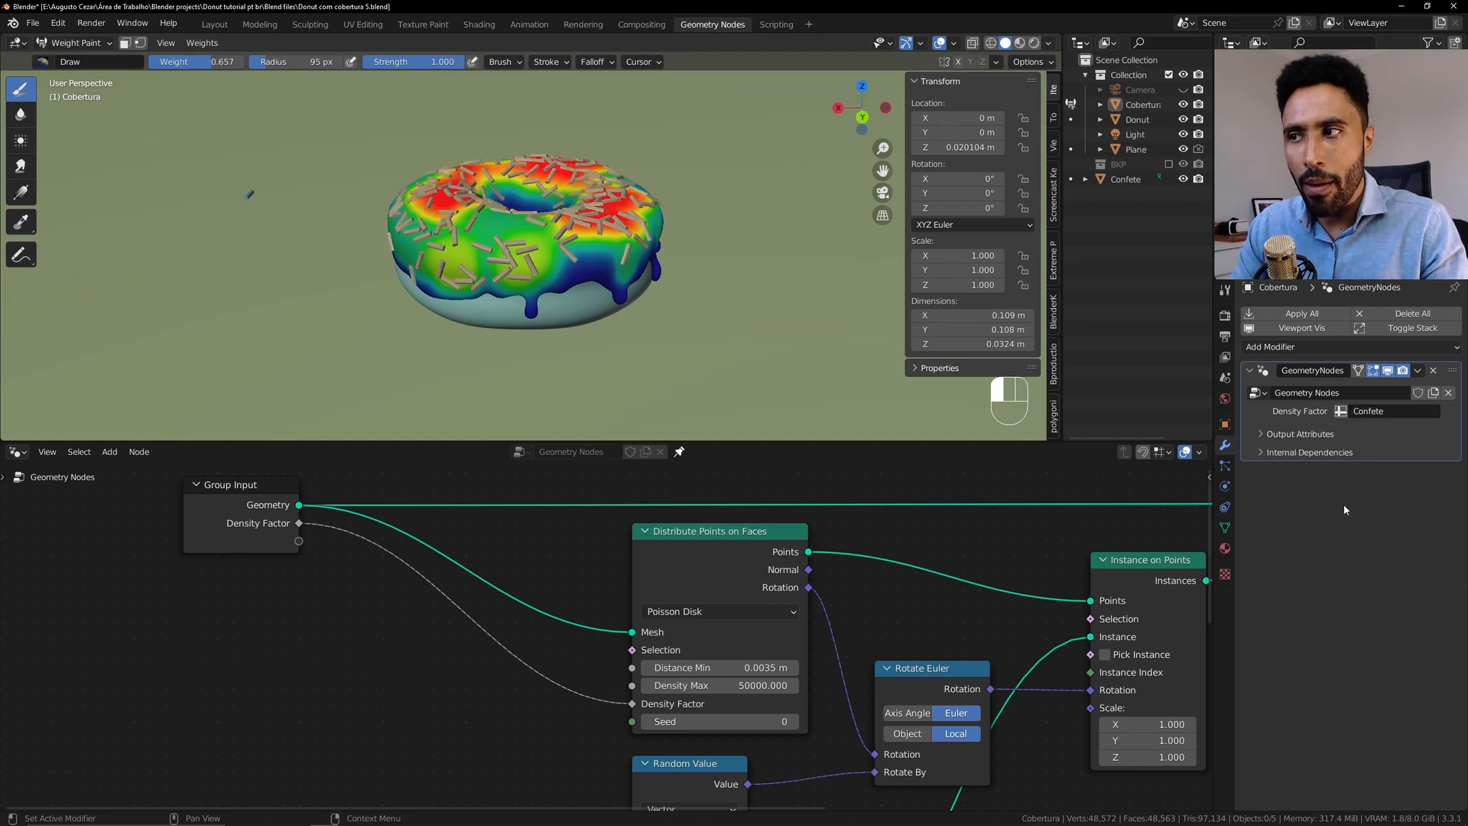
# Set the Distribute Points on Faces node's Density Max to 500000
pyautogui.moveTo(474, 268); pyautogui.dragTo(564, 307, button='middle')
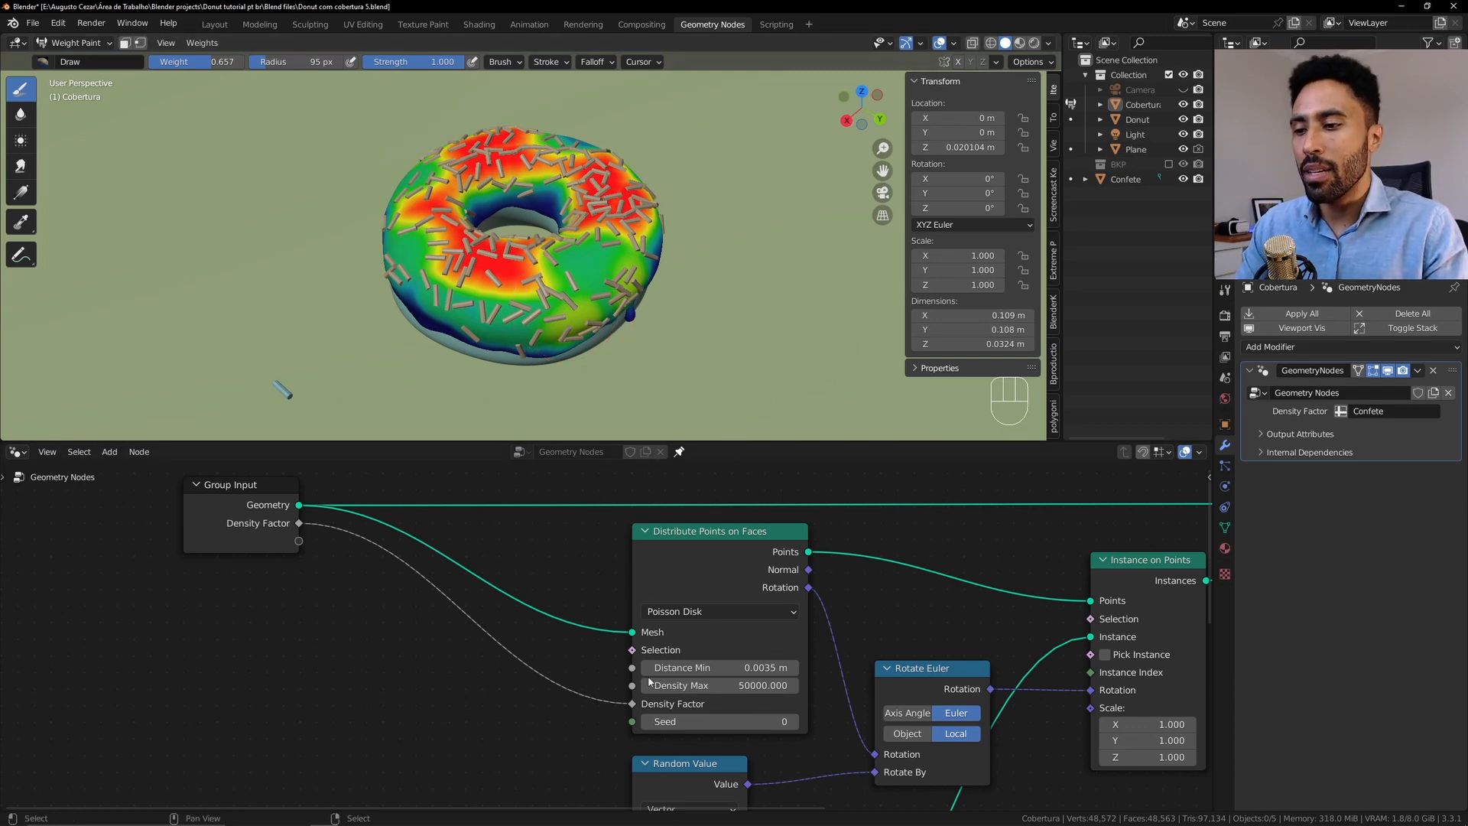
pyautogui.moveTo(627, 260)
pyautogui.mouseDown(button='middle')
pyautogui.moveTo(623, 191)
pyautogui.moveTo(621, 241)
pyautogui.mouseUp(button='middle')
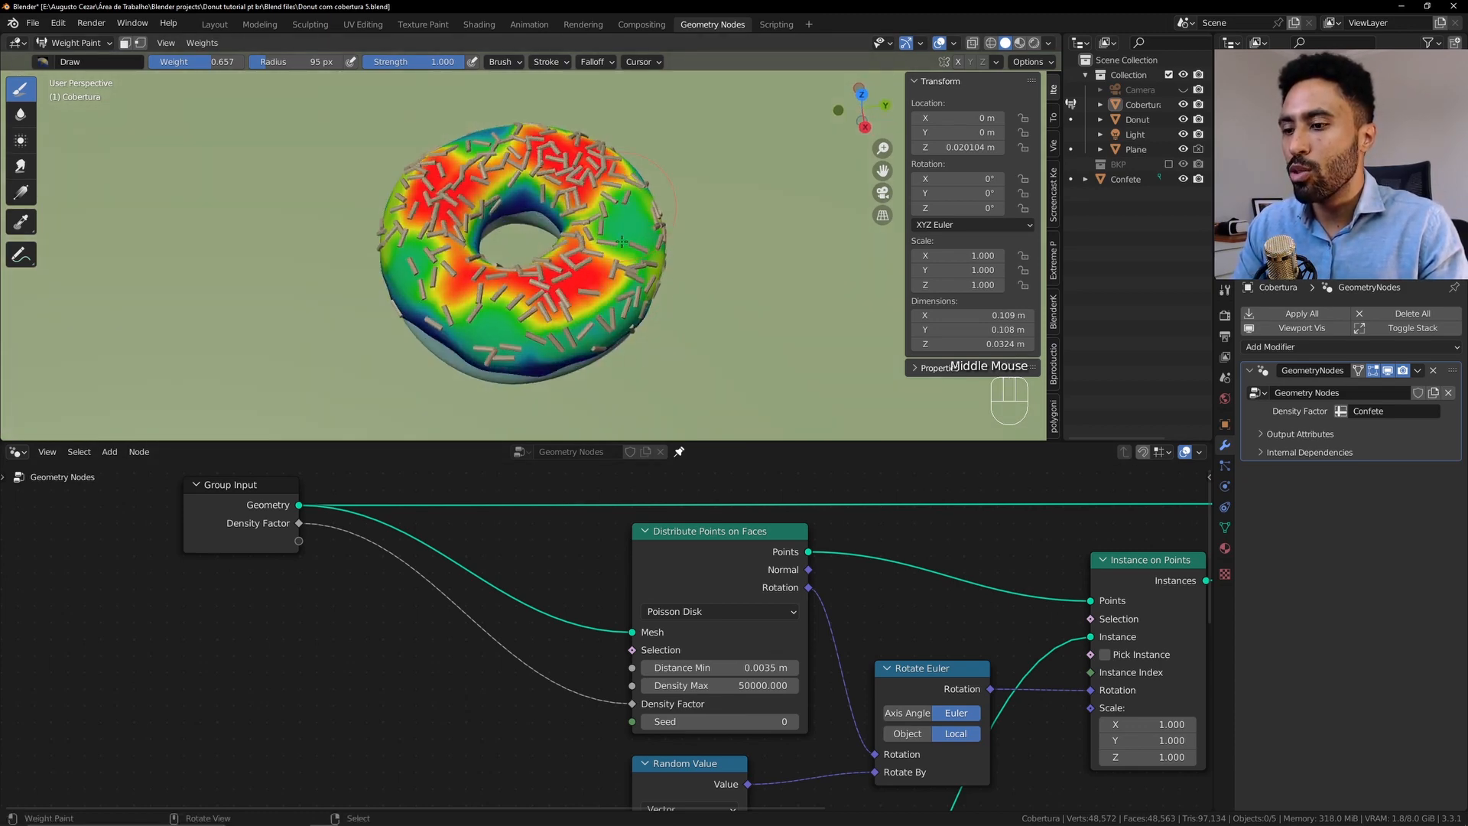
pyautogui.click(704, 684)
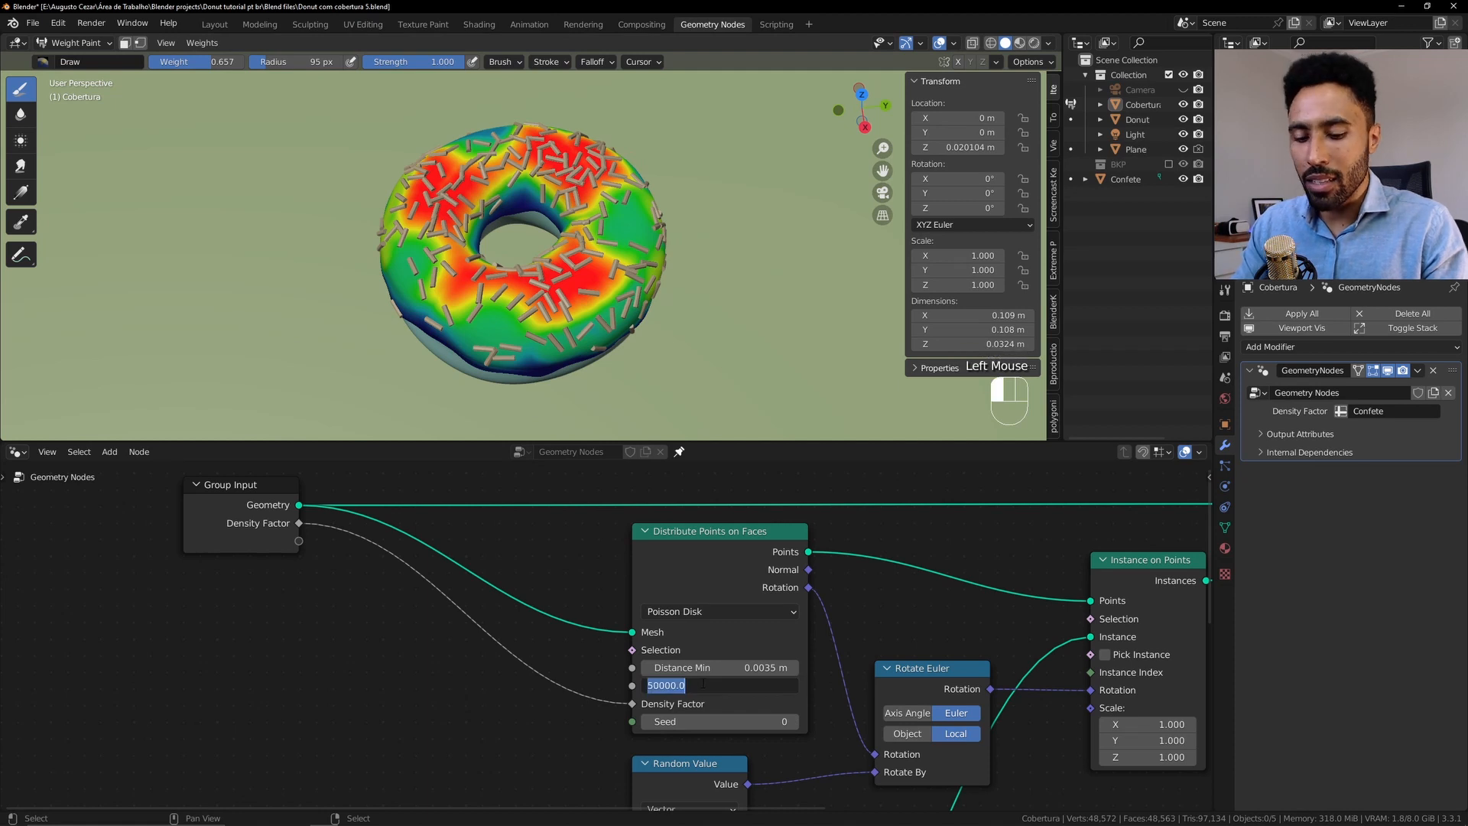
pyautogui.press('Home')
pyautogui.press('Return')
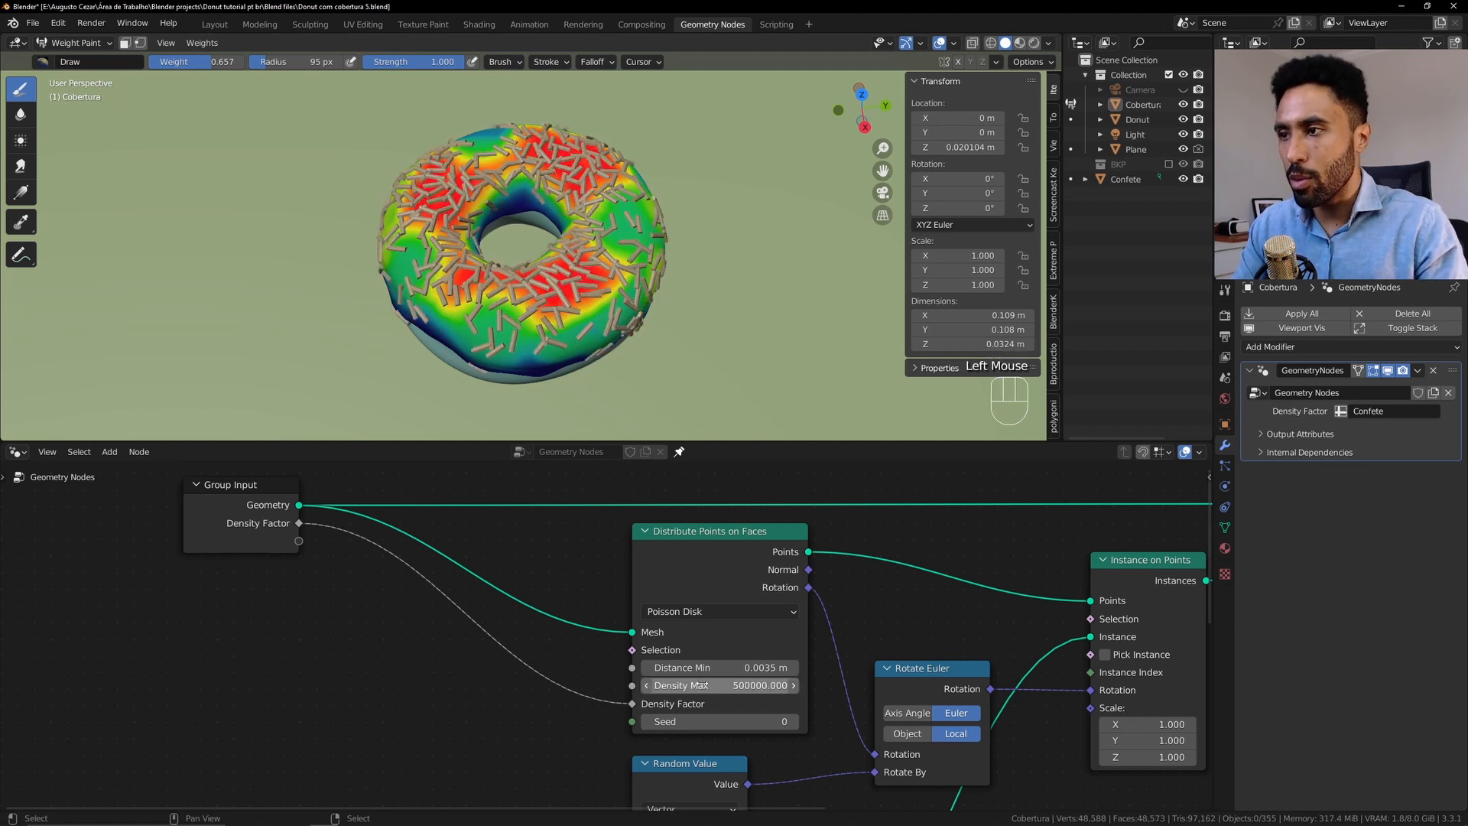
# Set the Distribute Points on Faces node's Density Max to 250000
pyautogui.moveTo(657, 310); pyautogui.dragTo(821, 260, button='middle')
pyautogui.scroll(1, 765, 252)
pyautogui.moveTo(566, 245); pyautogui.dragTo(595, 237, button='middle')
pyautogui.scroll(1, 604, 218)
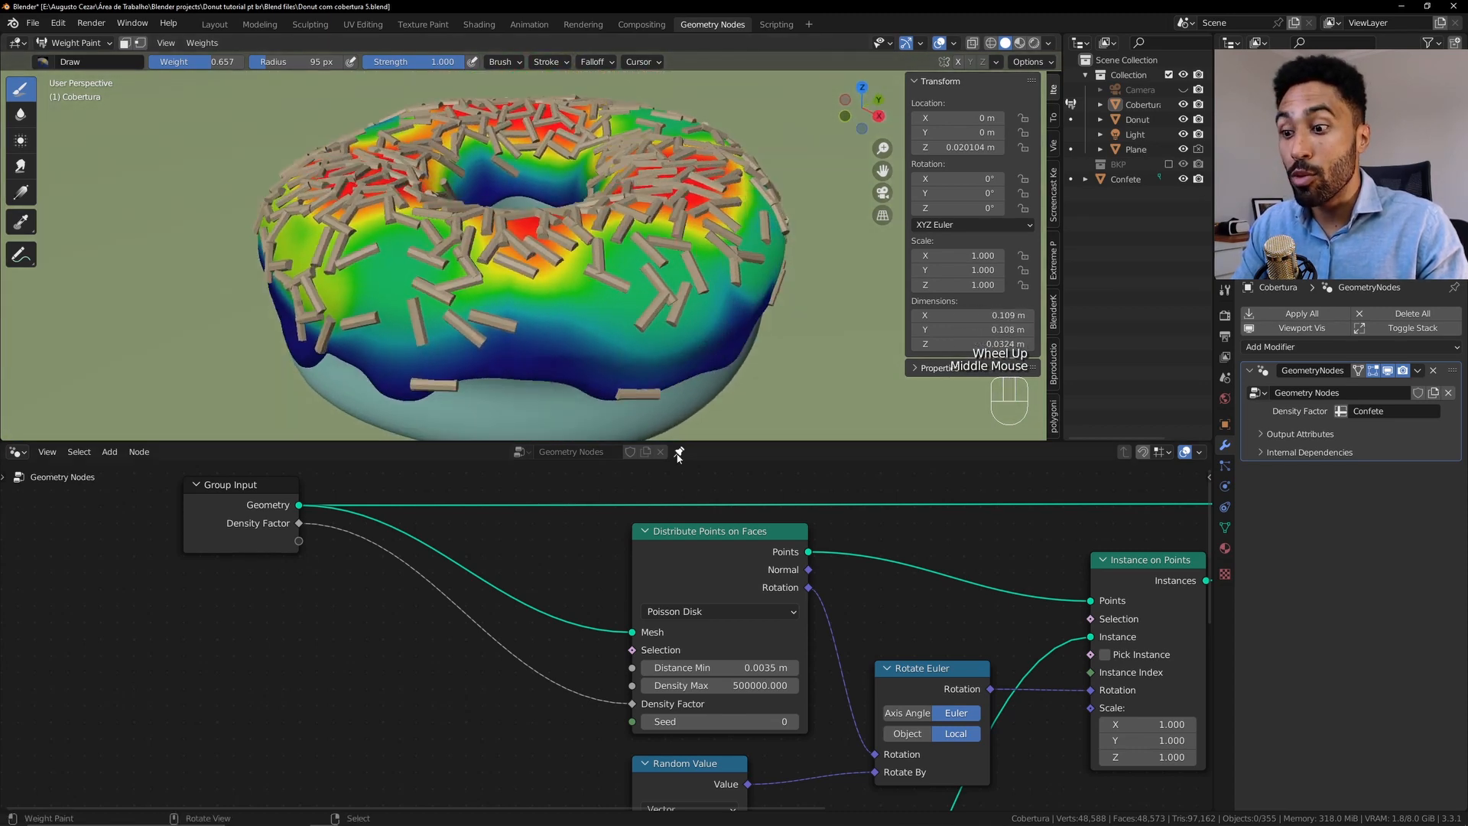
pyautogui.click(717, 685)
pyautogui.press('Home')
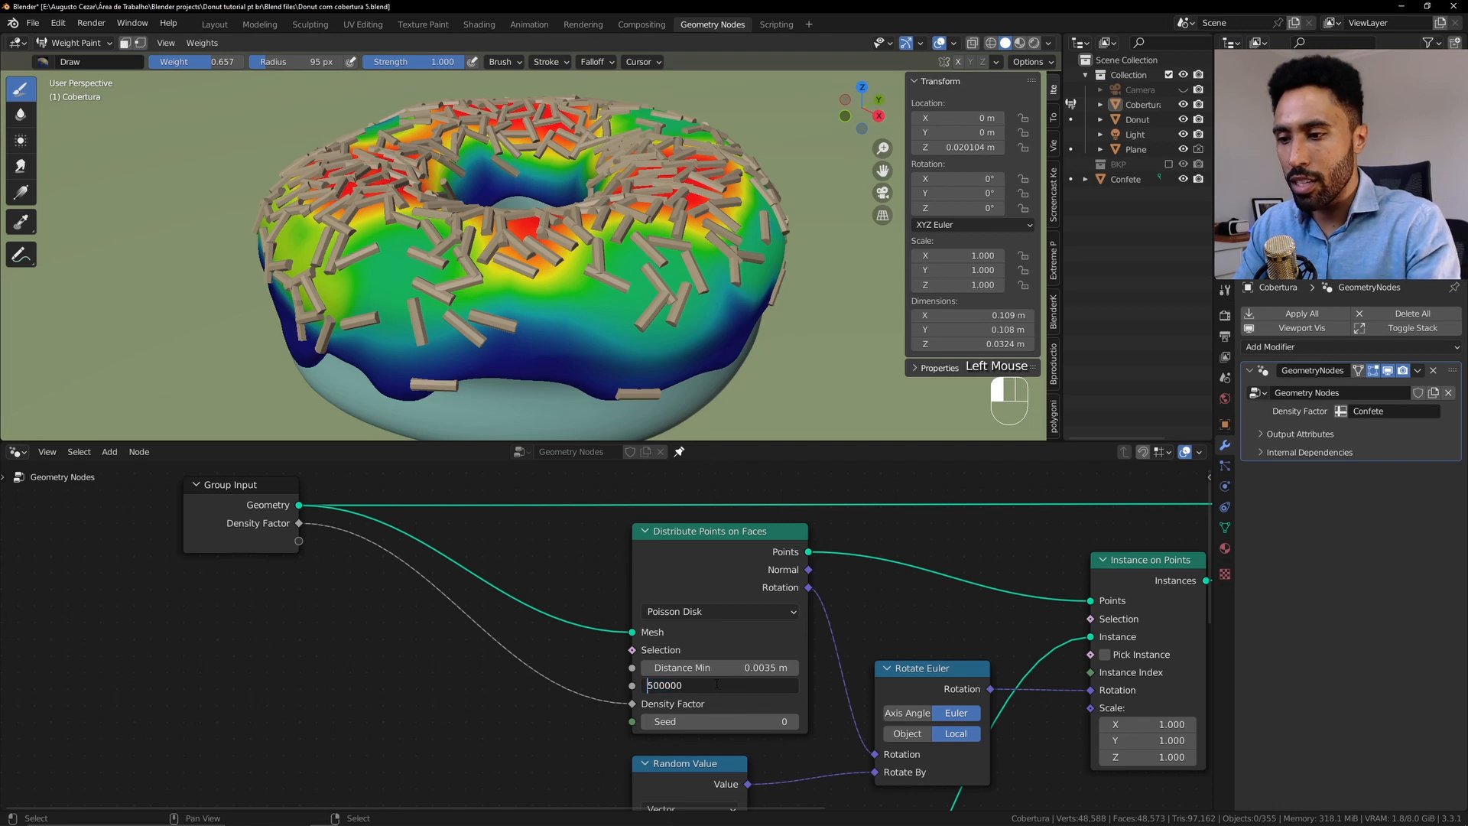
pyautogui.write('25')
pyautogui.press('Return')
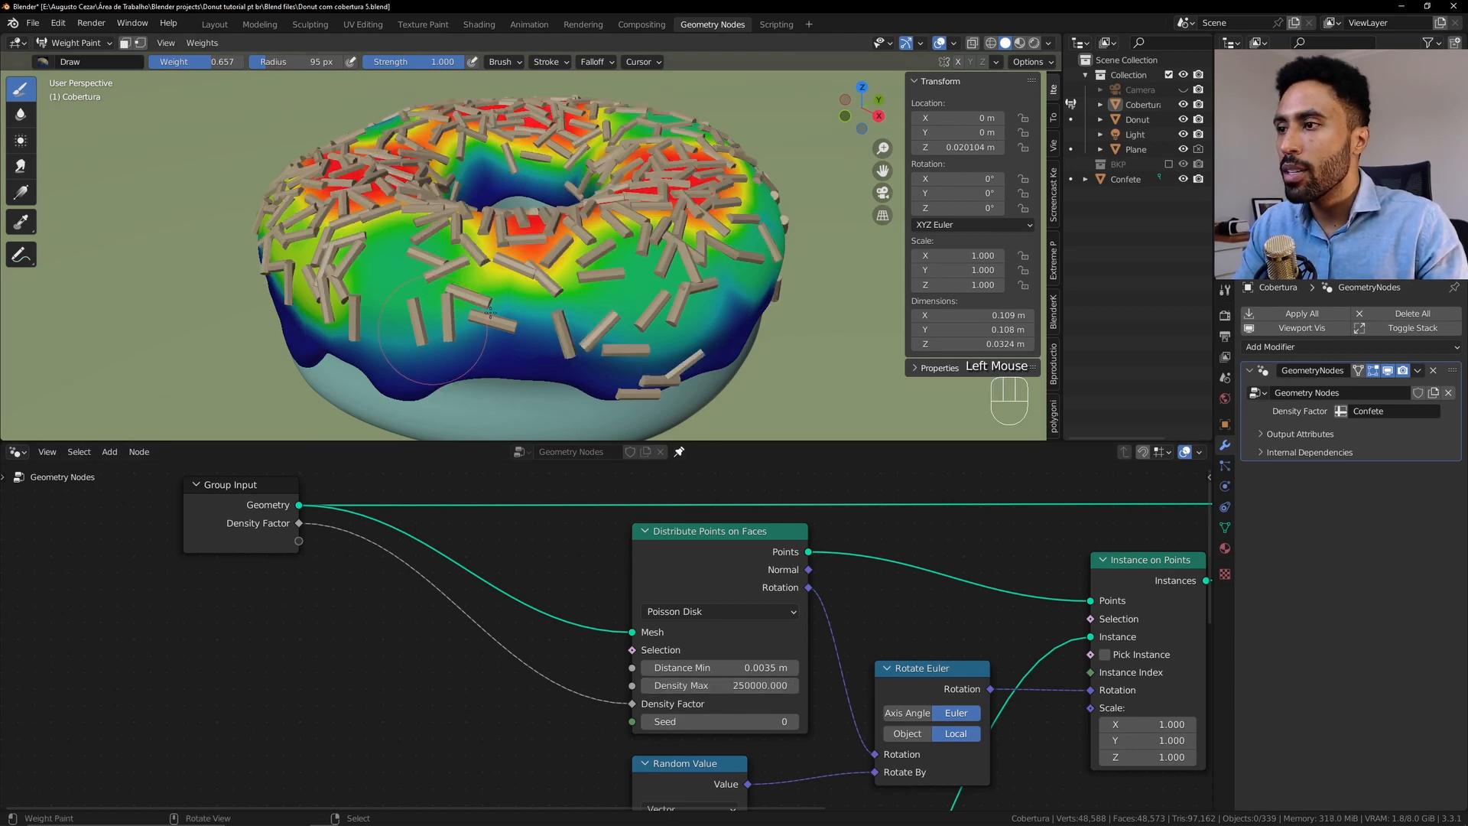
# Return the icing to Object Mode and display the viewport in Material Preview shading
pyautogui.moveTo(688, 268); pyautogui.dragTo(495, 224, button='middle')
pyautogui.scroll(-1, 707, 277)
pyautogui.scroll(-1, 707, 277)
pyautogui.click(74, 42)
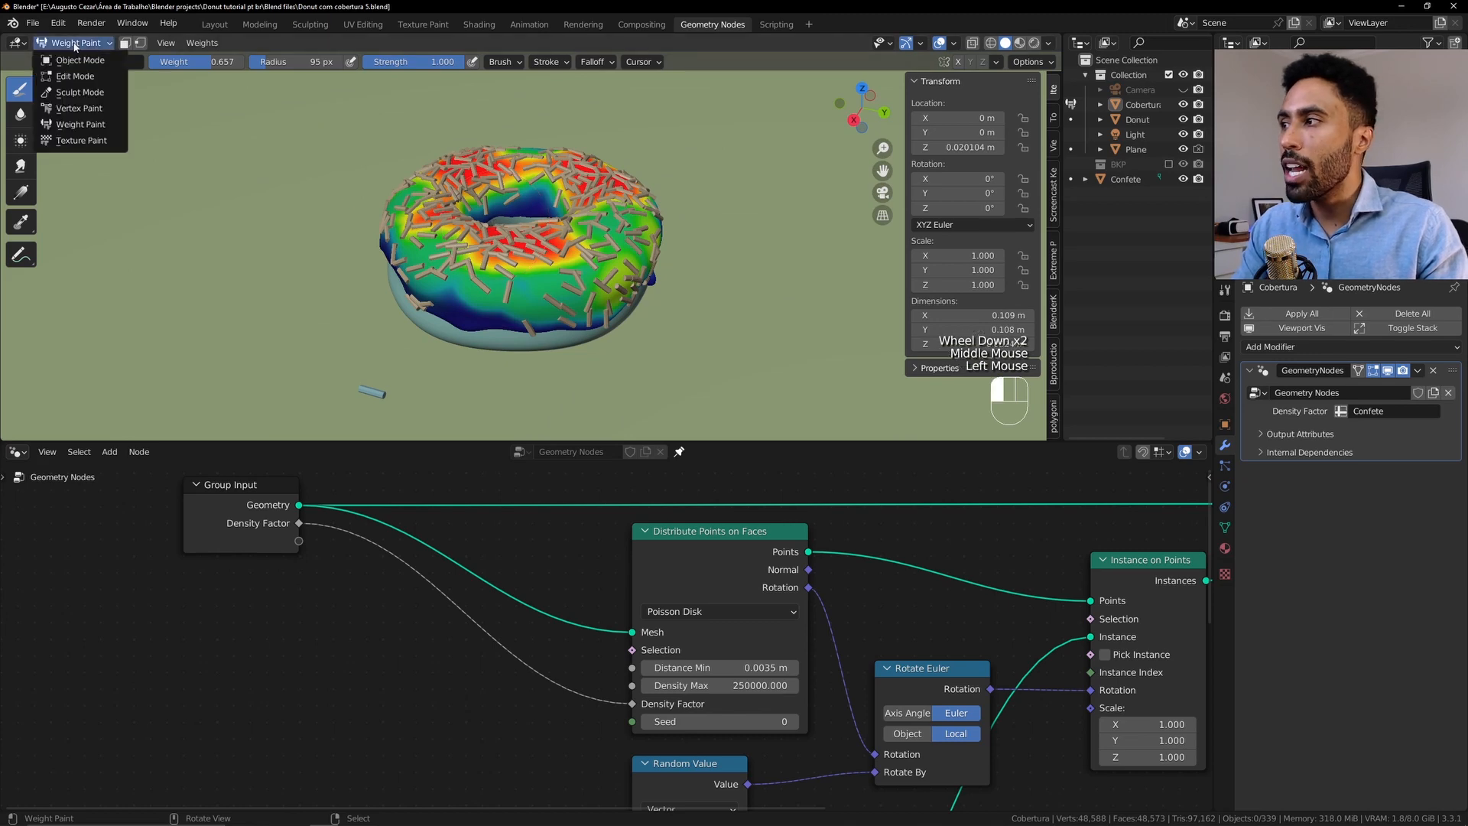
pyautogui.click(80, 60)
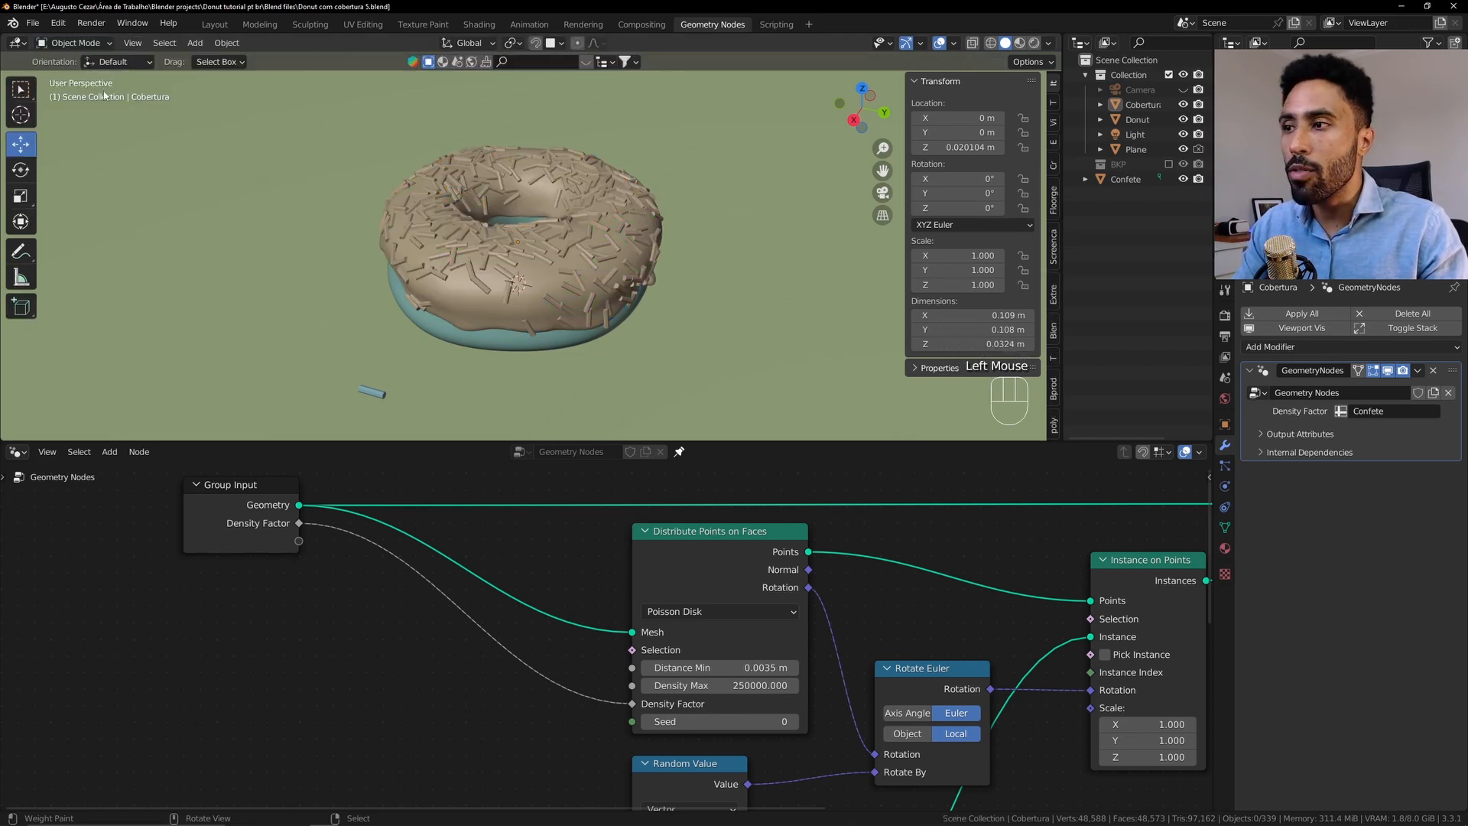
pyautogui.moveTo(605, 276); pyautogui.dragTo(608, 247, button='middle')
pyautogui.scroll(2, 607, 247)
pyautogui.press('z')
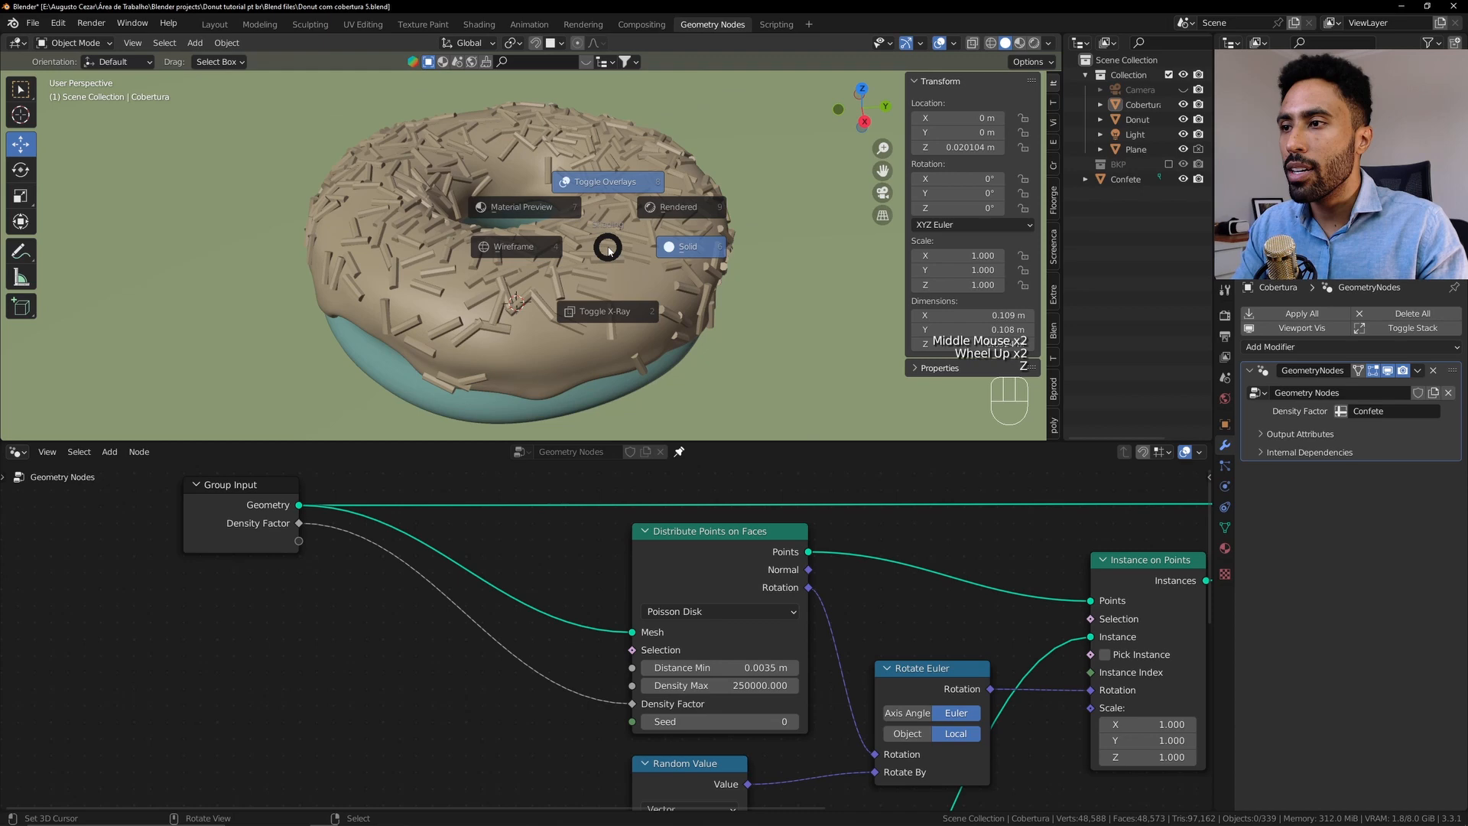
pyautogui.click(542, 199)
pyautogui.moveTo(542, 200); pyautogui.dragTo(749, 280, button='middle')
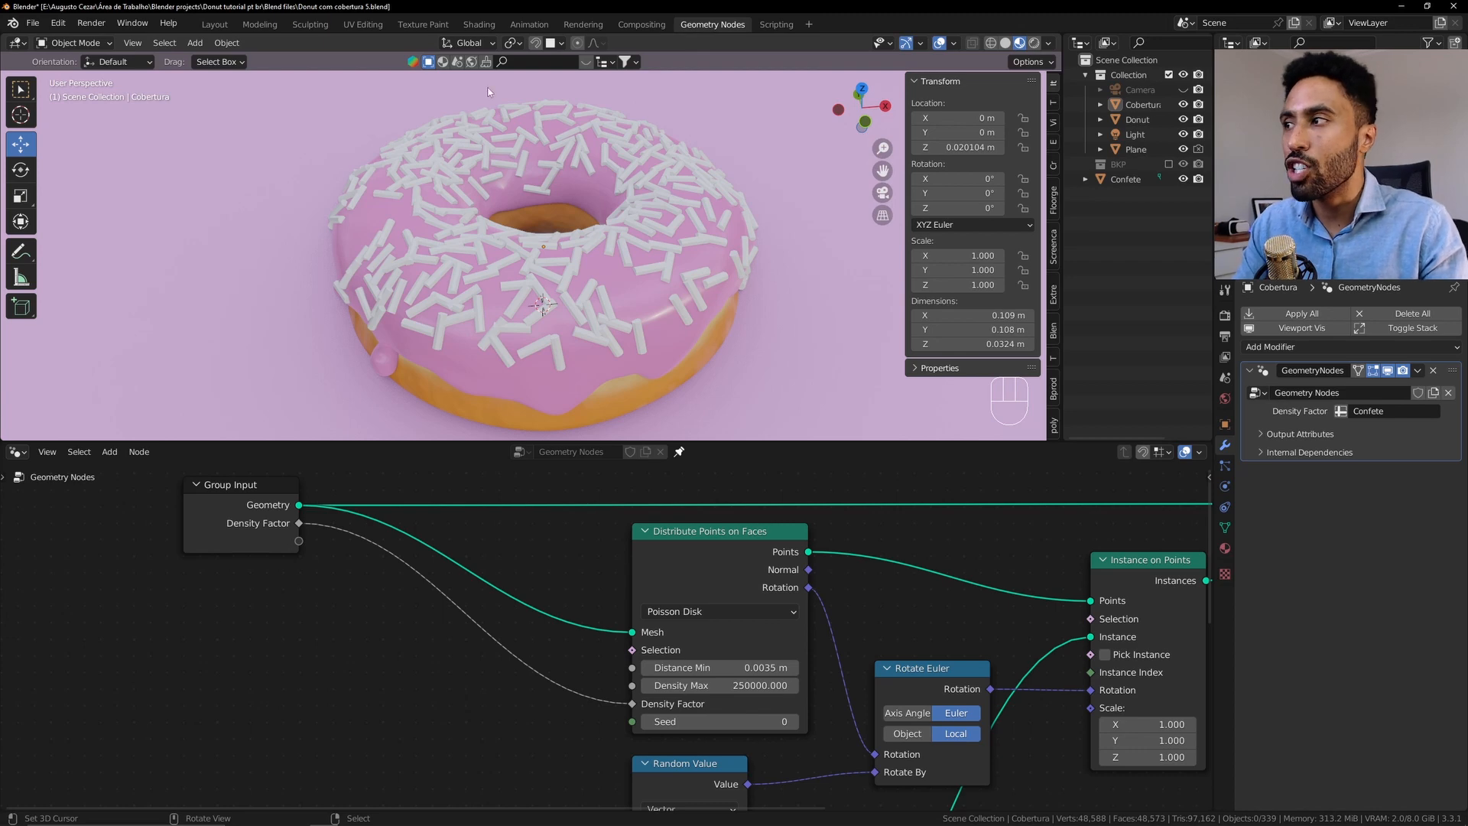
# Enter Weight Paint mode on the icing and paint the sparser outer areas with the brush weight at 1.000
pyautogui.hotkey('ctrl', 'Tab')
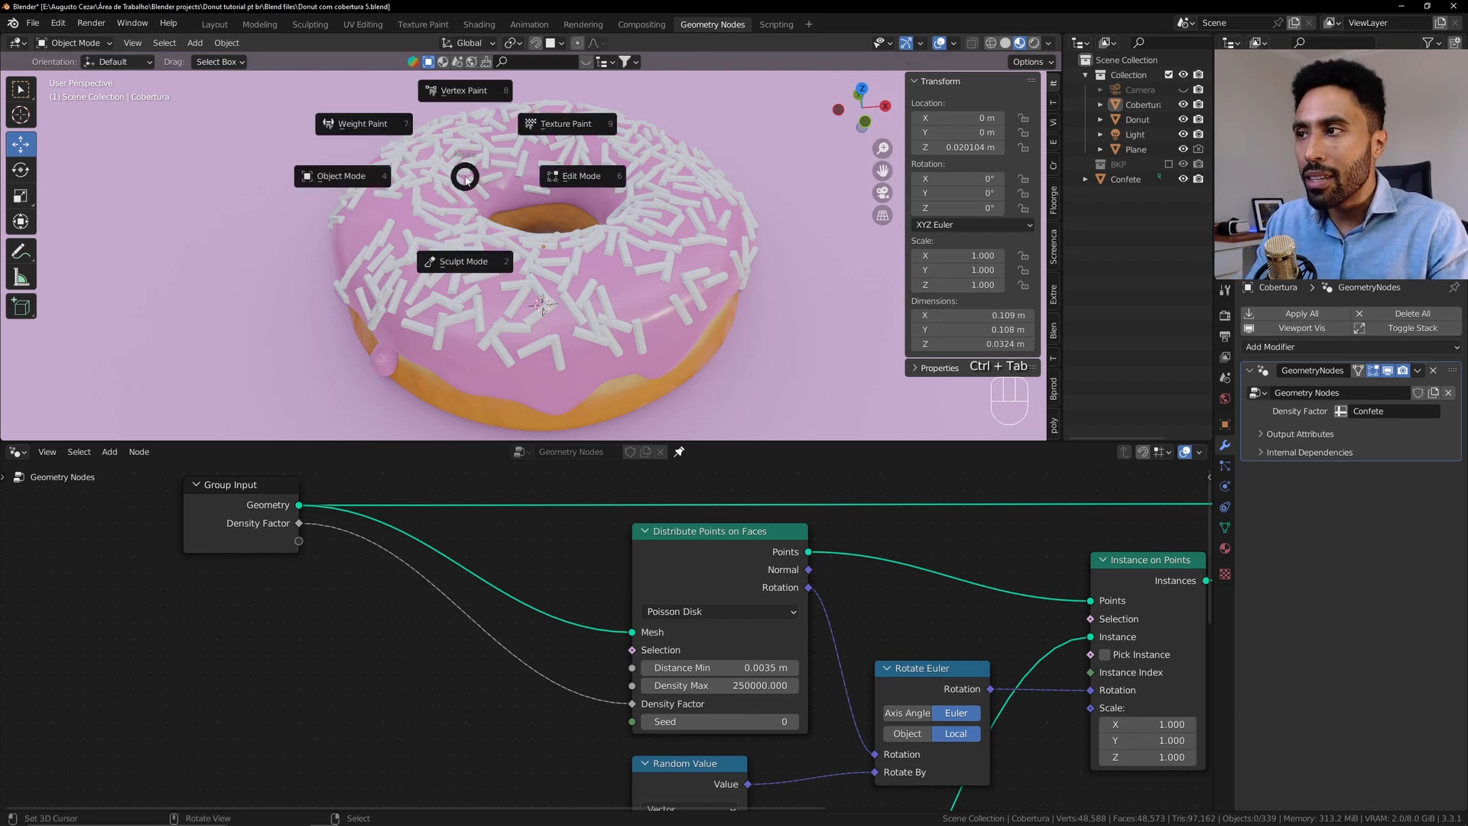
pyautogui.click(375, 124)
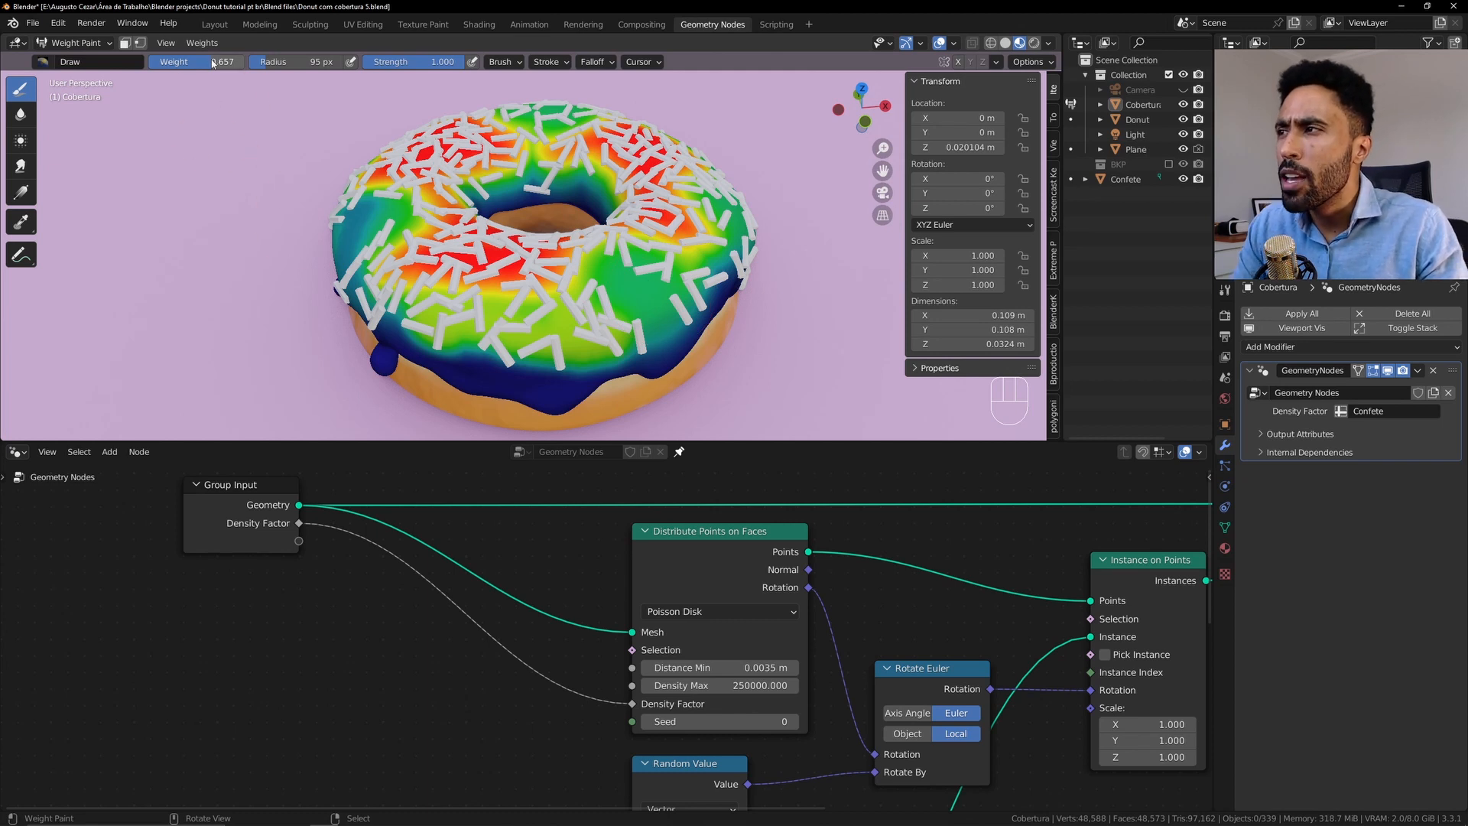
pyautogui.moveTo(211, 63); pyautogui.dragTo(248, 64)
pyautogui.moveTo(533, 353)
pyautogui.mouseDown()
pyautogui.moveTo(619, 352)
pyautogui.moveTo(642, 302)
pyautogui.moveTo(619, 271)
pyautogui.moveTo(729, 277)
pyautogui.mouseUp()
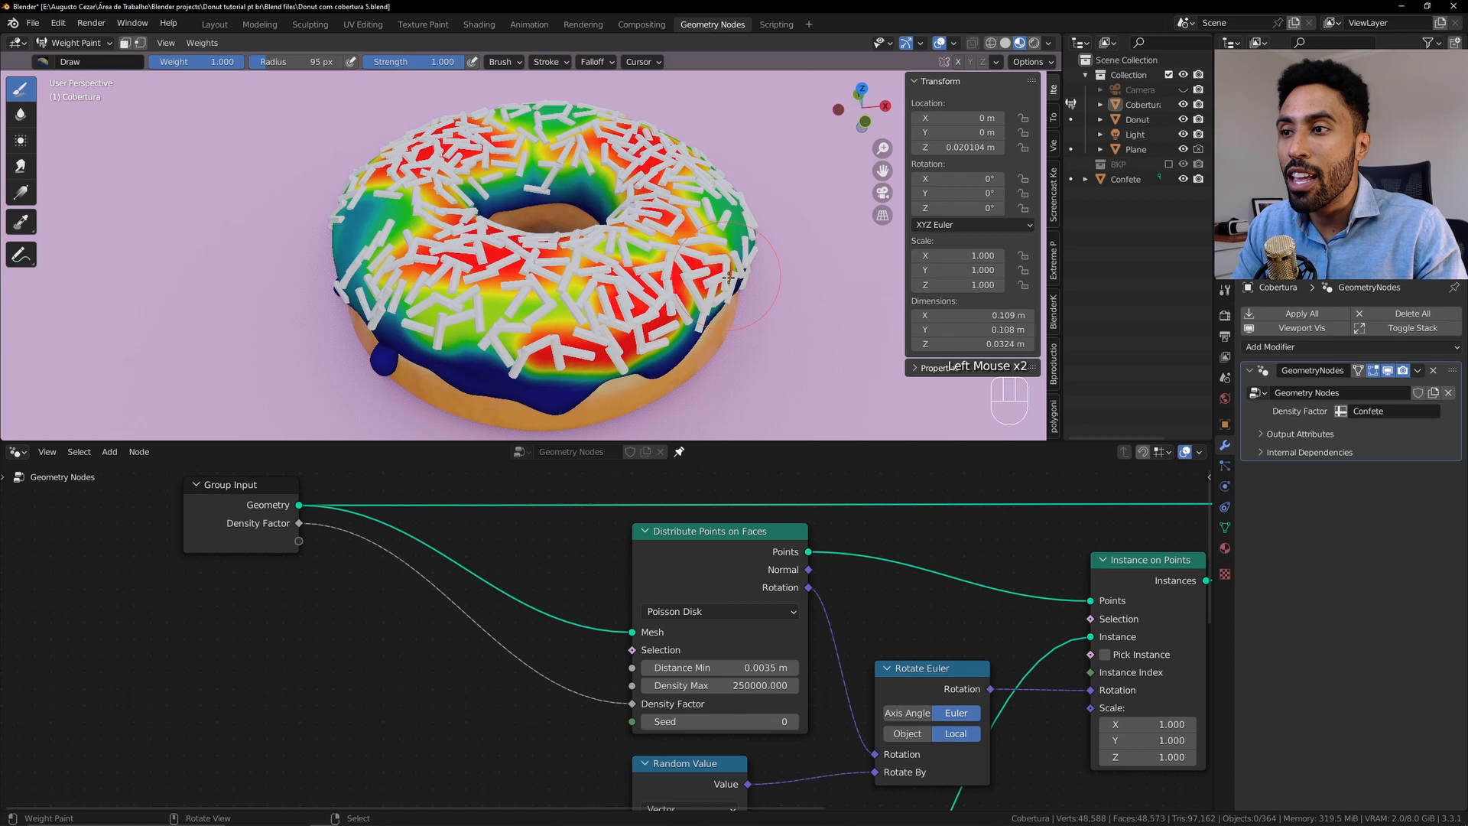
pyautogui.moveTo(728, 277); pyautogui.dragTo(650, 321, button='middle')
pyautogui.moveTo(649, 321); pyautogui.dragTo(569, 252)
# Set the brush weight to 0.000 and paint along the icing's lower sides to clear sprinkles there
pyautogui.moveTo(570, 252)
pyautogui.mouseDown(button='middle')
pyautogui.moveTo(611, 290)
pyautogui.moveTo(440, 156)
pyautogui.mouseUp(button='middle')
pyautogui.moveTo(203, 61); pyautogui.dragTo(153, 72)
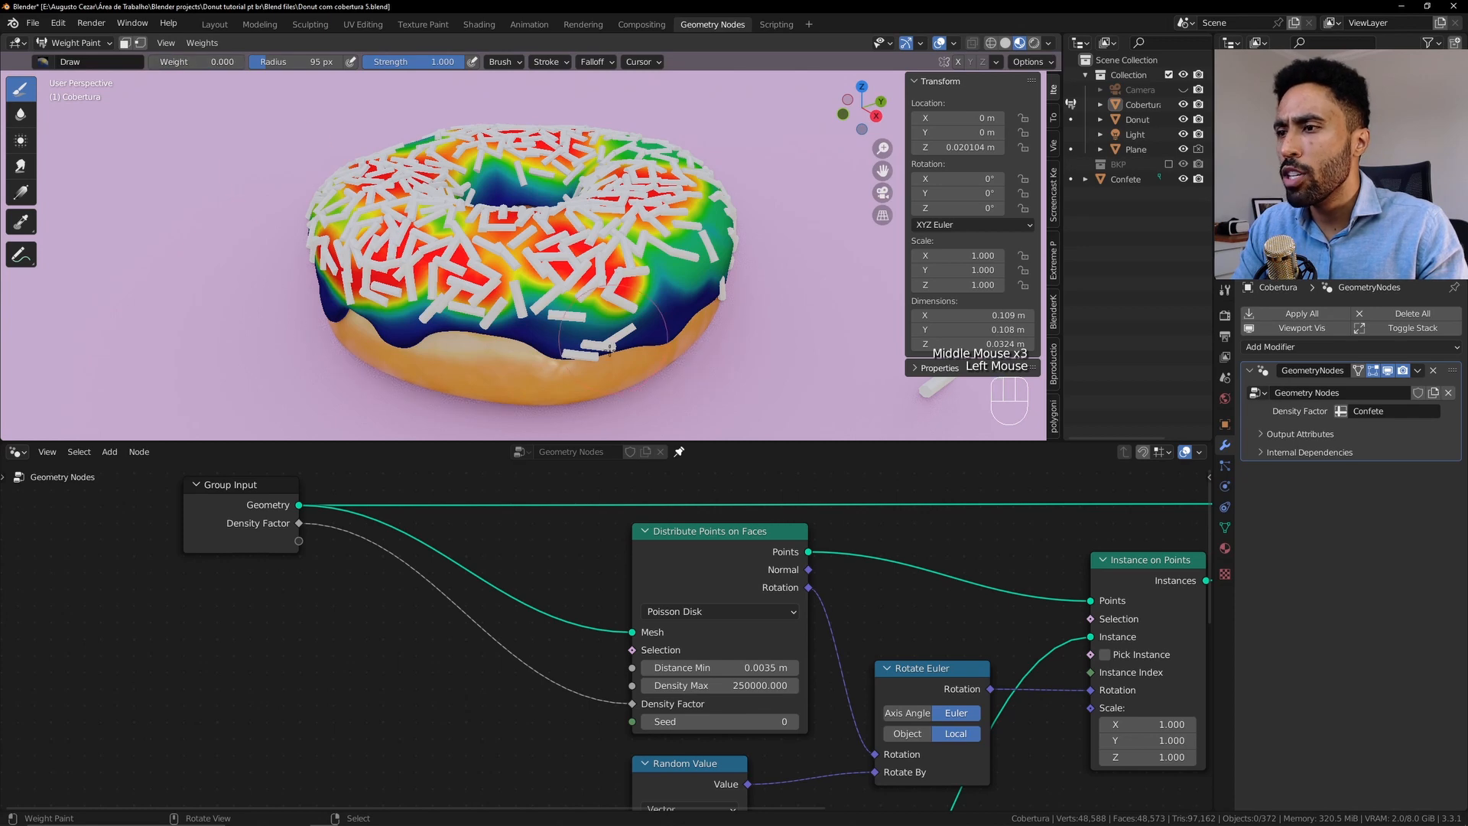
pyautogui.moveTo(609, 350); pyautogui.dragTo(406, 328)
pyautogui.moveTo(351, 337)
pyautogui.mouseDown(button='middle')
pyautogui.moveTo(420, 321)
pyautogui.moveTo(482, 283)
pyautogui.mouseUp(button='middle')
pyautogui.moveTo(520, 304); pyautogui.dragTo(417, 294)
pyautogui.moveTo(436, 289); pyautogui.dragTo(570, 310, button='middle')
pyautogui.moveTo(577, 294); pyautogui.dragTo(498, 274)
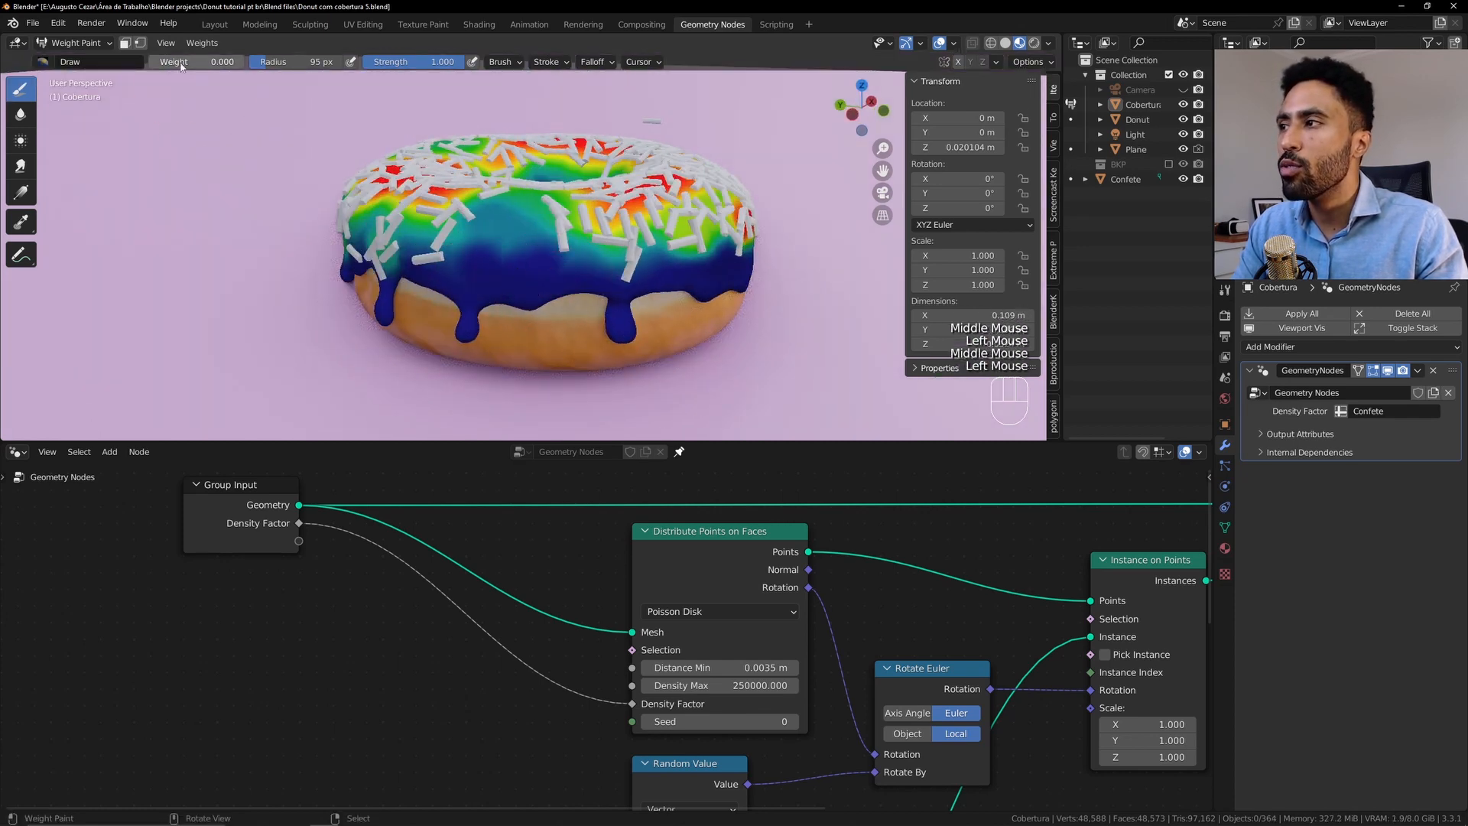
# Set the brush weight to about 0.284 and paint a lightly weighted area between the drips and the hole
pyautogui.moveTo(182, 66); pyautogui.dragTo(209, 66)
pyautogui.moveTo(544, 245)
pyautogui.mouseDown()
pyautogui.moveTo(508, 234)
pyautogui.moveTo(549, 222)
pyautogui.moveTo(536, 205)
pyautogui.mouseUp()
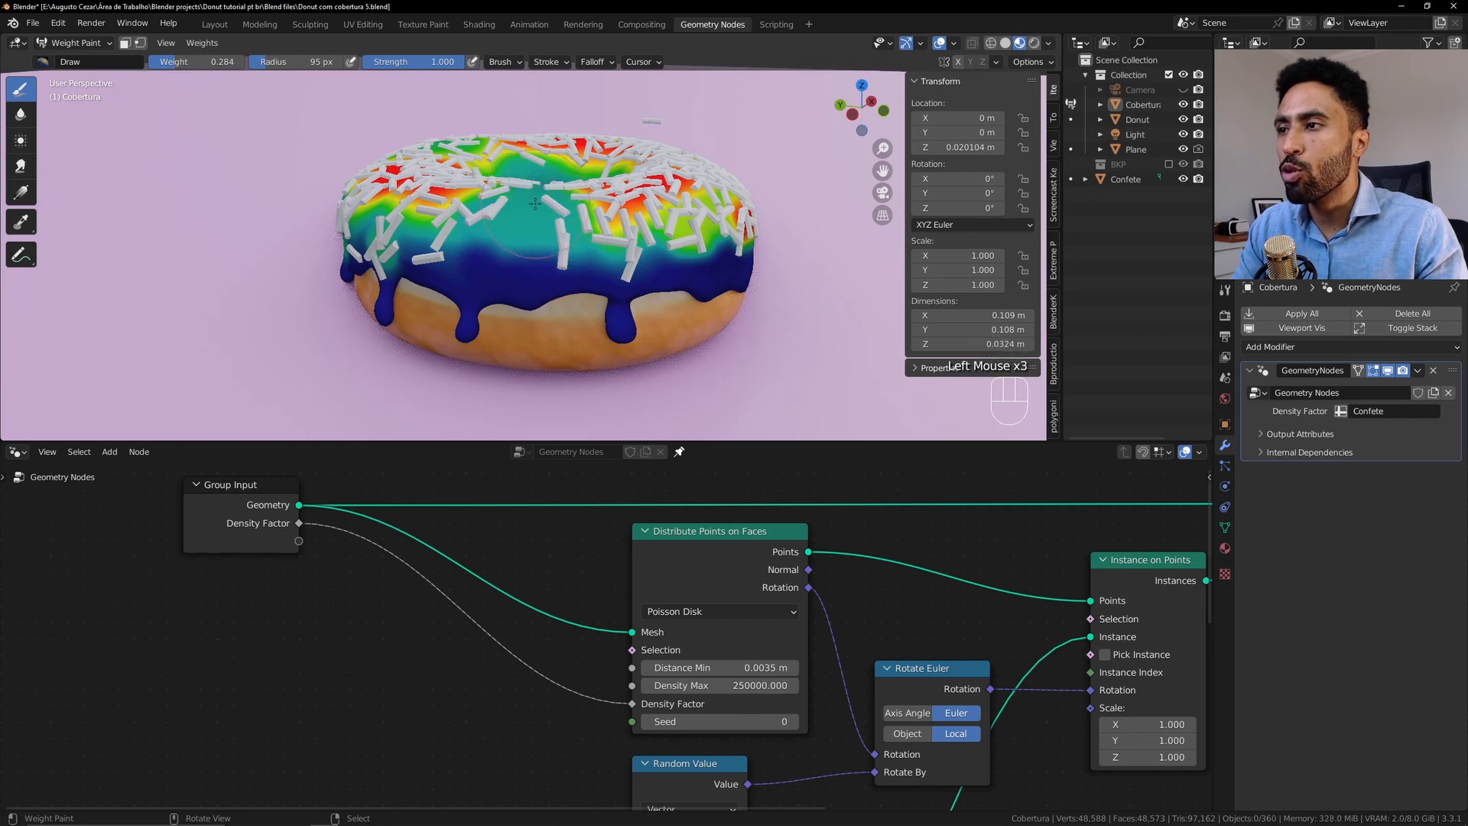
pyautogui.moveTo(535, 202); pyautogui.dragTo(539, 252, button='middle')
# Raise the brush weight to 1.000 and paint more dense sprinkle patches on the icing's upper surface
pyautogui.moveTo(195, 61); pyautogui.dragTo(245, 61)
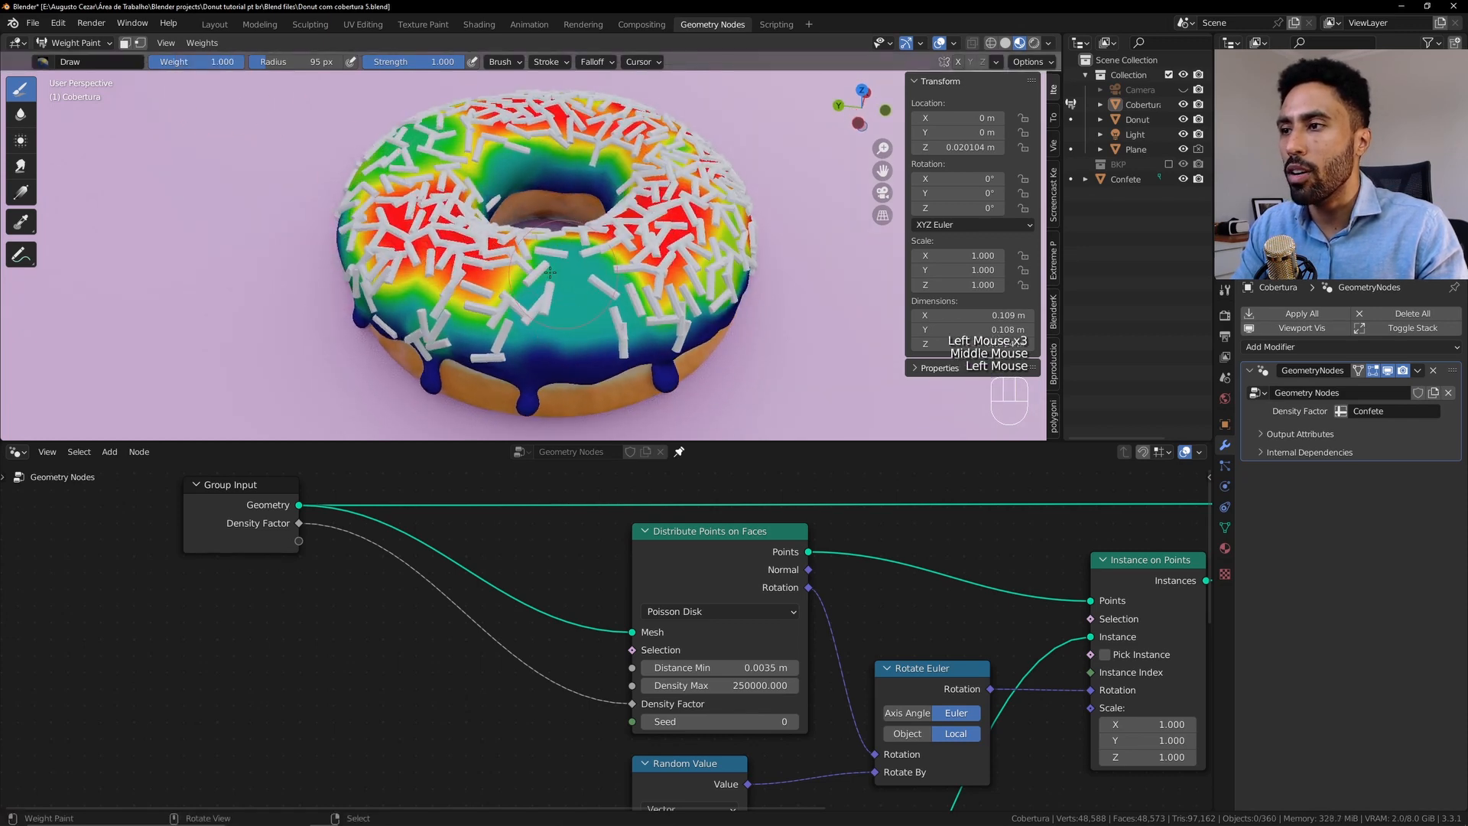
pyautogui.moveTo(550, 272)
pyautogui.mouseDown()
pyautogui.moveTo(585, 272)
pyautogui.moveTo(544, 297)
pyautogui.mouseUp()
pyautogui.moveTo(457, 235); pyautogui.dragTo(488, 261, button='middle')
pyautogui.moveTo(434, 203)
pyautogui.mouseDown()
pyautogui.moveTo(409, 212)
pyautogui.moveTo(419, 220)
pyautogui.mouseUp()
pyautogui.scroll(-2, 639, 302)
pyautogui.moveTo(667, 282)
pyautogui.mouseDown(button='middle')
pyautogui.moveTo(740, 246)
pyautogui.moveTo(712, 252)
pyautogui.mouseUp(button='middle')
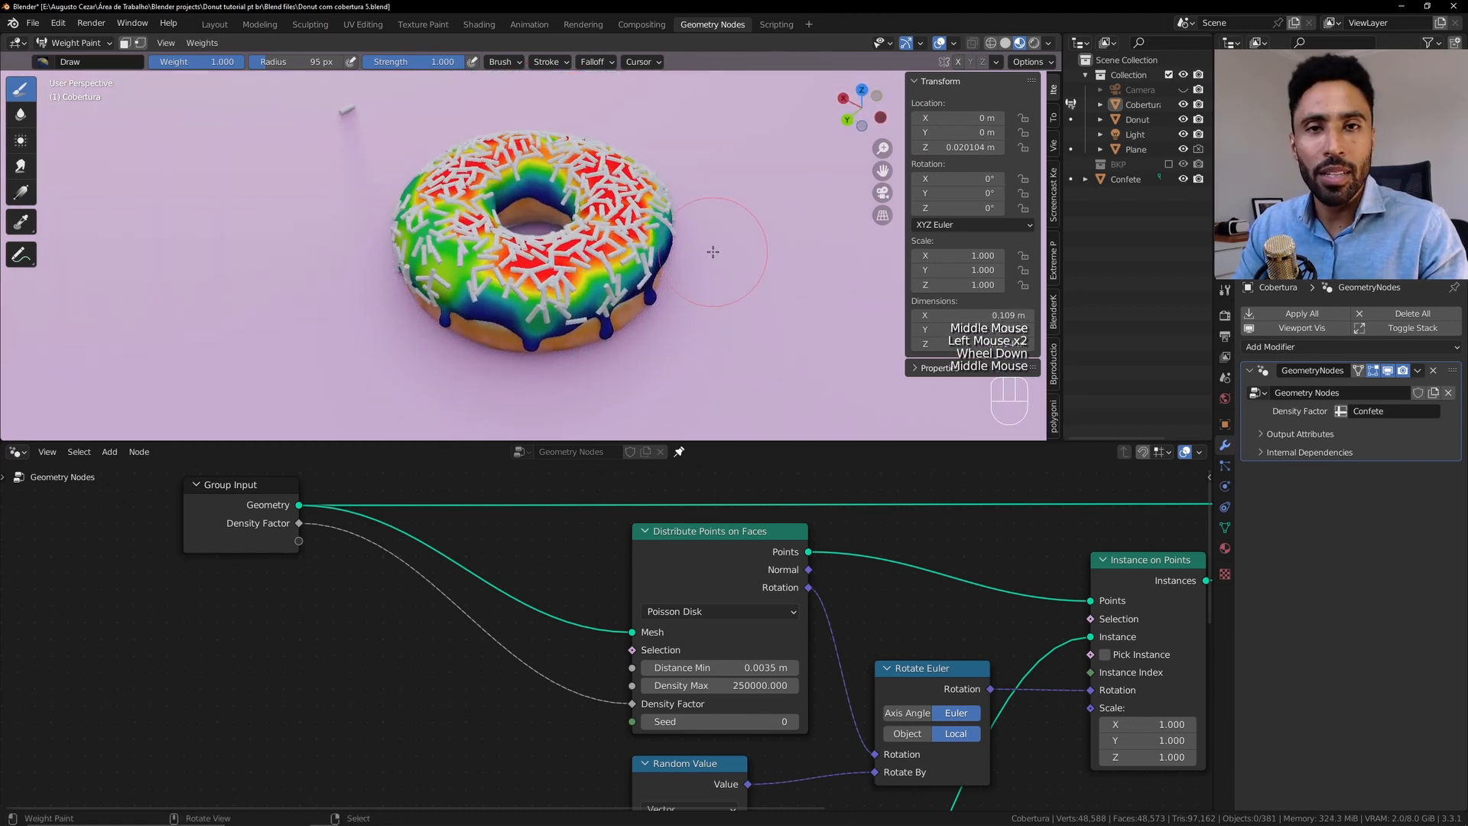
# Examine the complete sprinkle node tree in a maximized node editor and restore the normal layout
pyautogui.scroll(-3, 737, 619)
pyautogui.moveTo(914, 668); pyautogui.dragTo(828, 609, button='middle')
pyautogui.scroll(-2, 828, 609)
pyautogui.scroll(1, 826, 611)
pyautogui.scroll(-1, 826, 610)
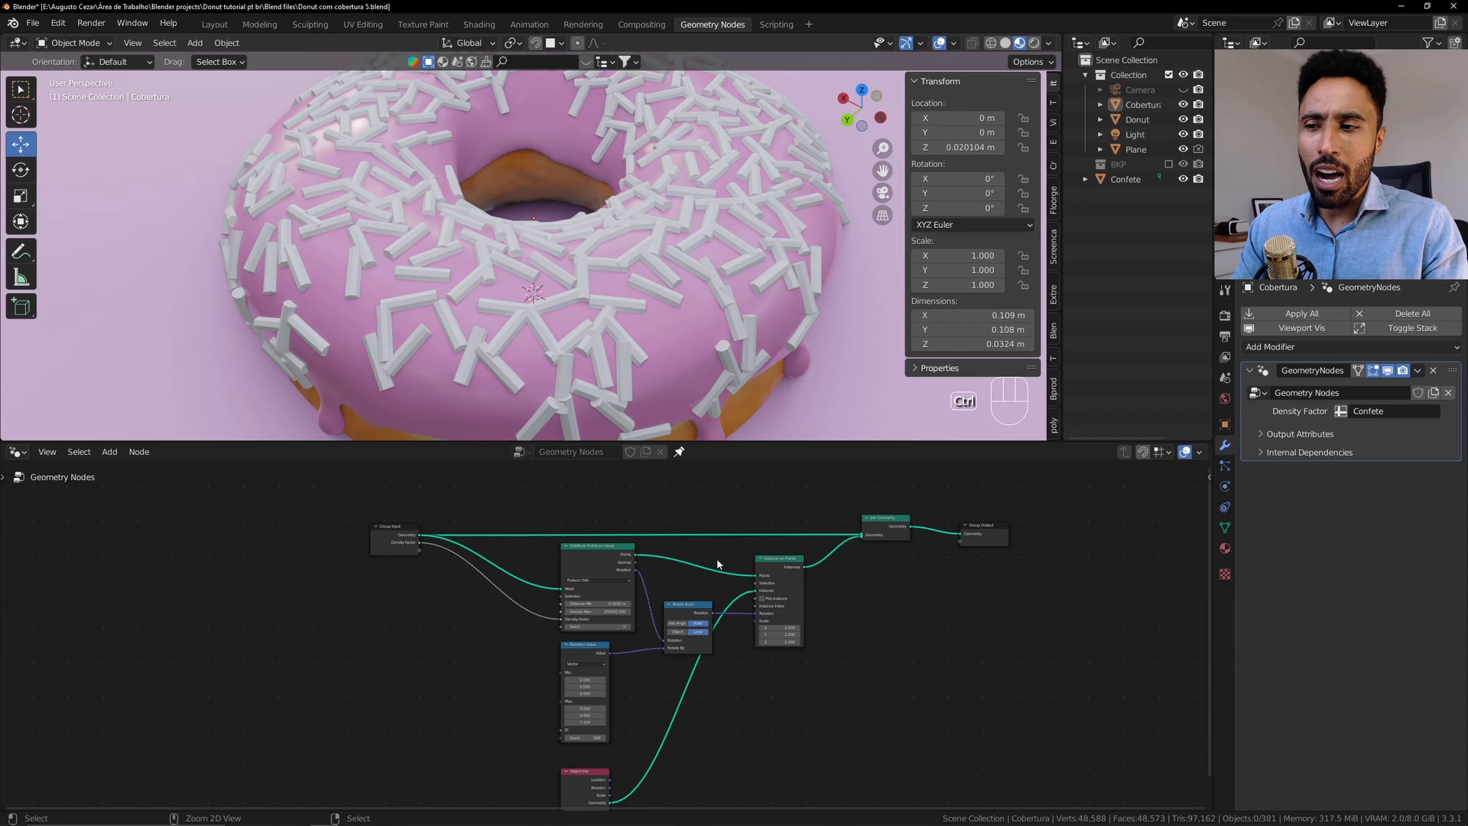
pyautogui.hotkey('ctrl', 'space')
pyautogui.scroll(2, 597, 396)
pyautogui.moveTo(604, 399); pyautogui.dragTo(788, 304, button='middle')
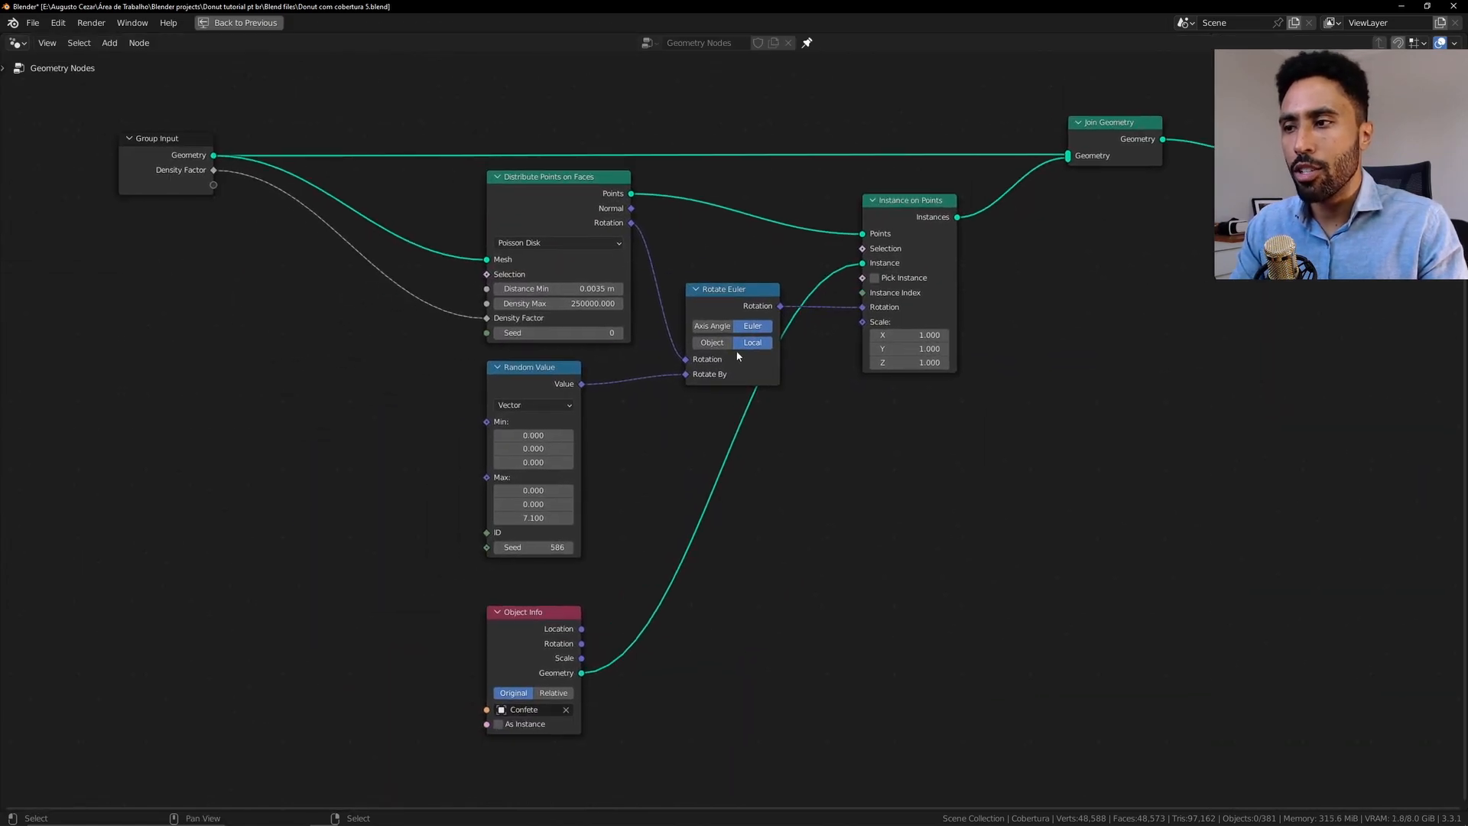
pyautogui.hotkey('ctrl', 'space')
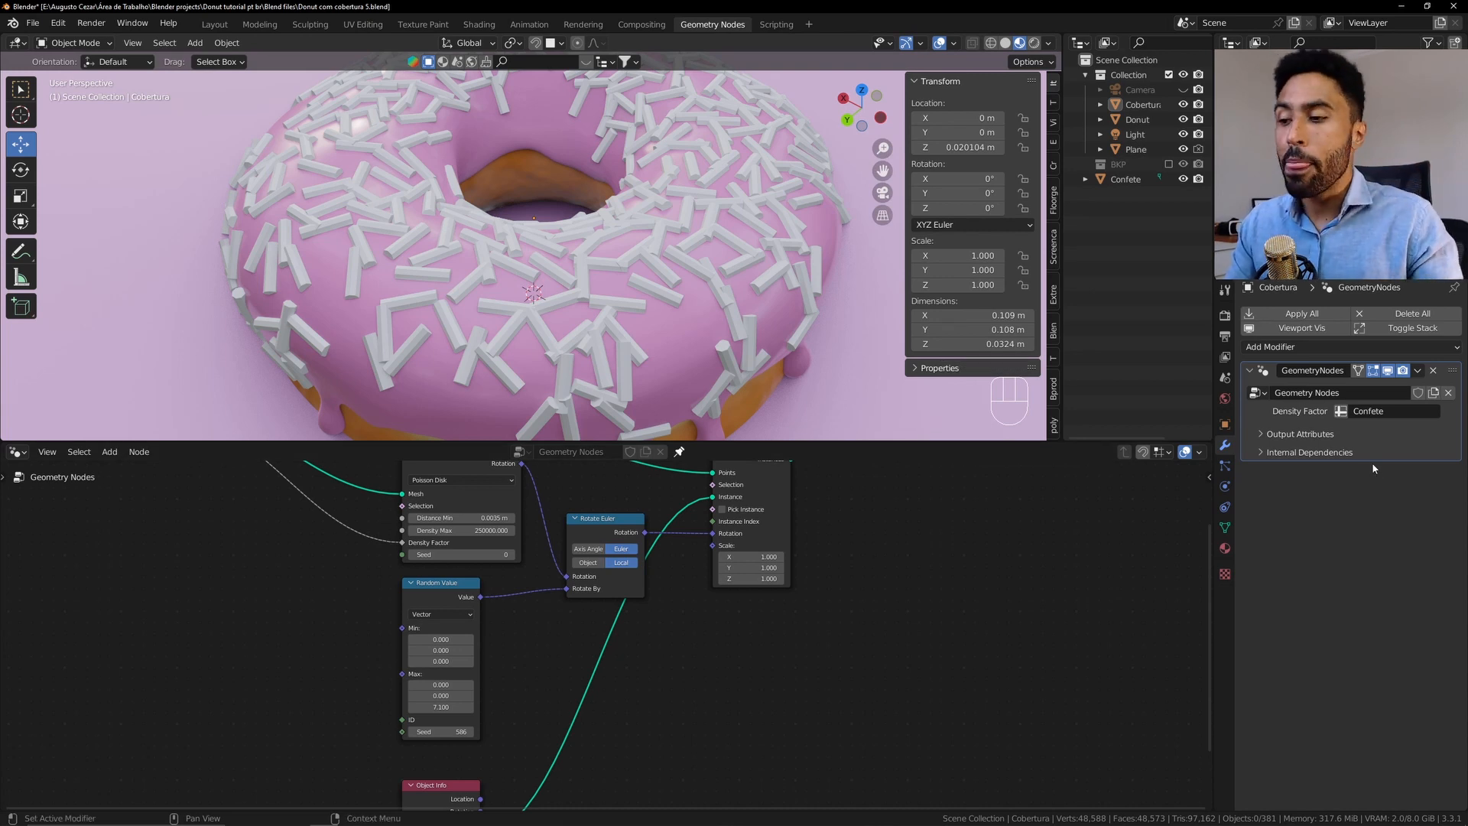
# Link Group Input's empty socket to Density Max on the Distribute Points on Faces node, exposing it in the modifier
pyautogui.moveTo(785, 617); pyautogui.dragTo(993, 684, button='middle')
pyautogui.scroll(2, 694, 623)
pyautogui.moveTo(694, 622); pyautogui.dragTo(684, 665, button='middle')
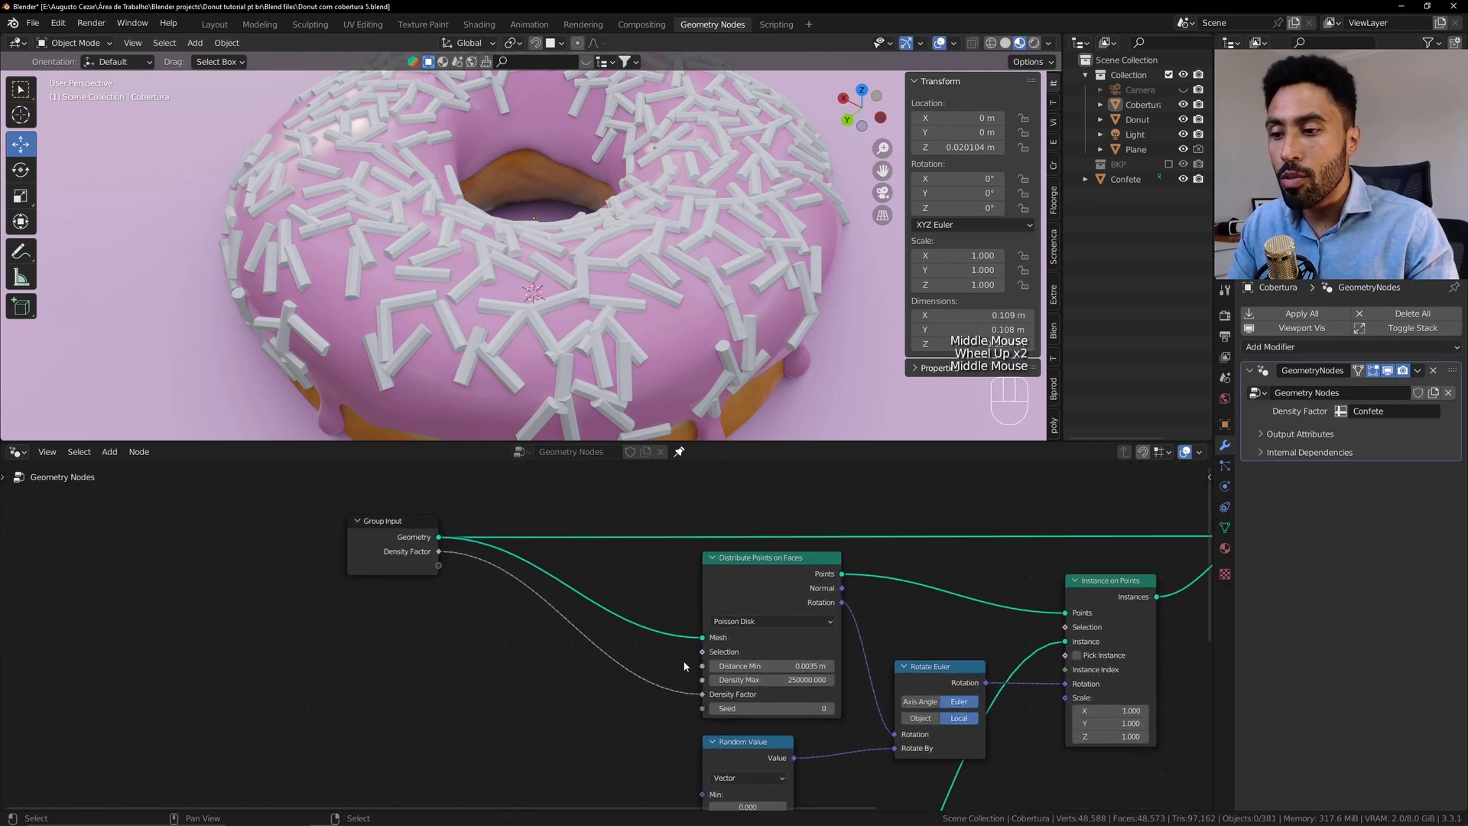
pyautogui.moveTo(439, 566); pyautogui.dragTo(703, 680)
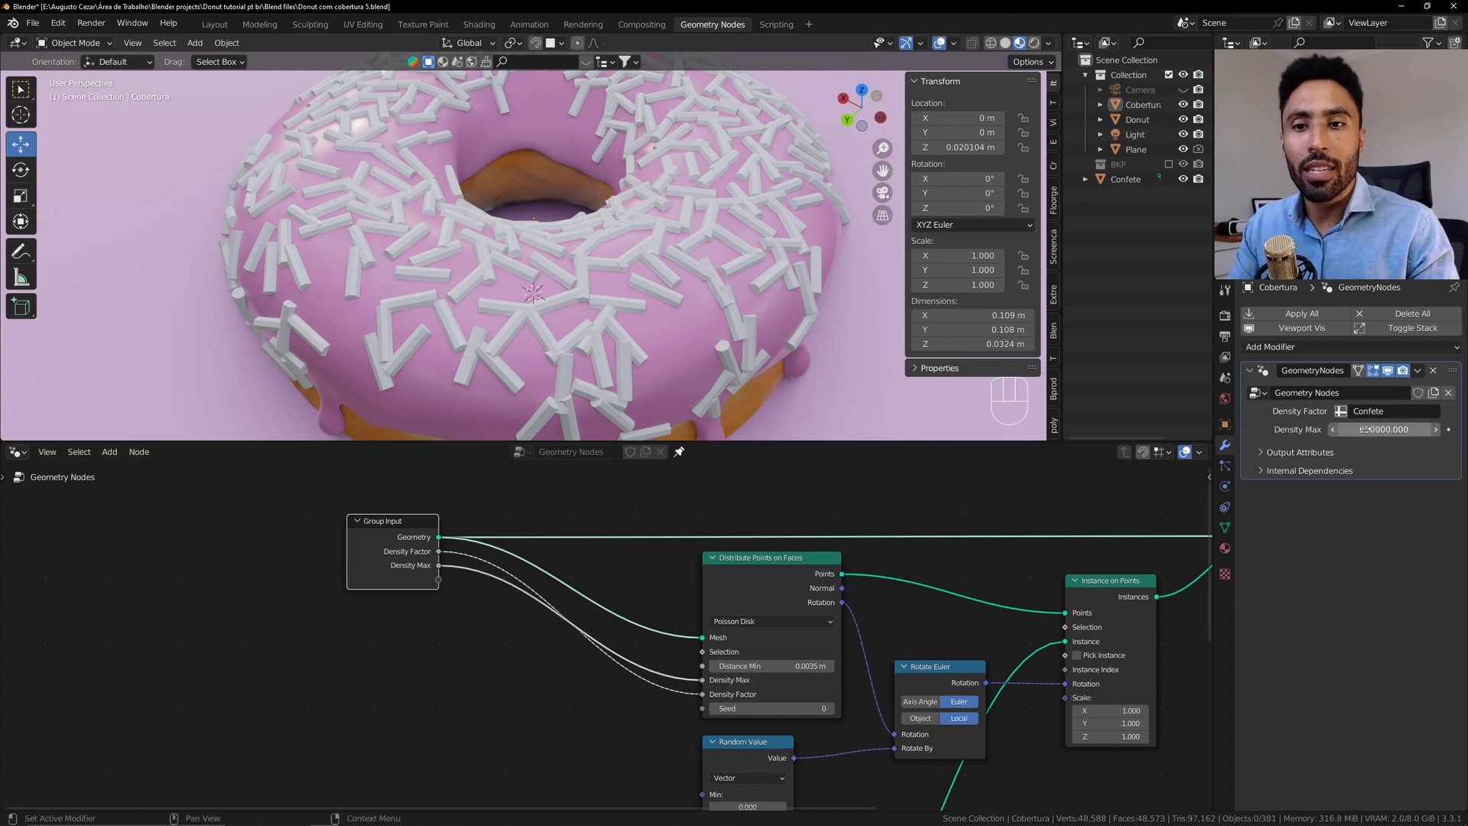
pyautogui.click(1384, 429)
pyautogui.press('Escape')
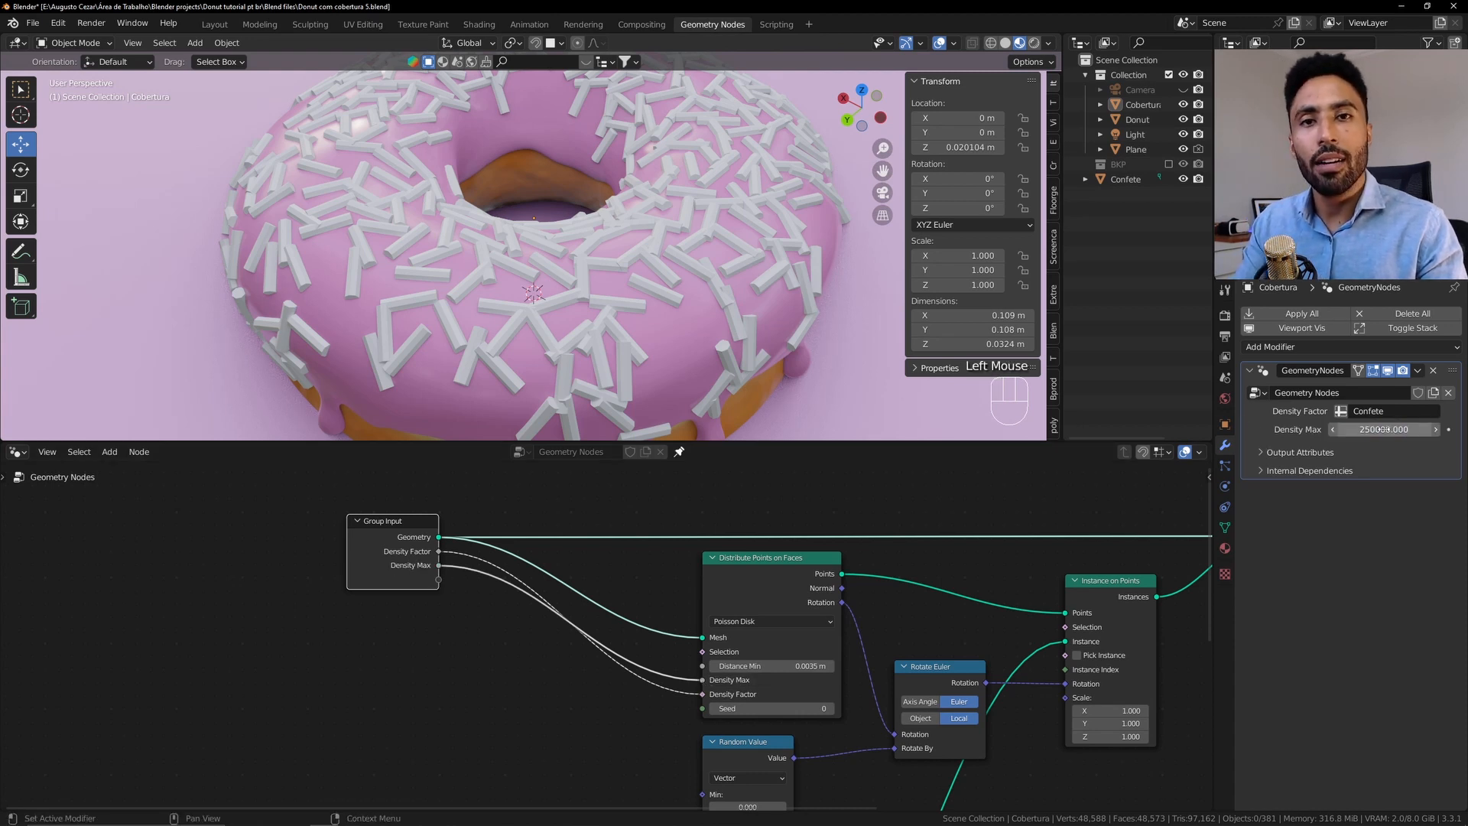
# Check the modifier's exposed Density Max input in the Layout workspace and return to the Geometry Nodes workspace
pyautogui.click(205, 25)
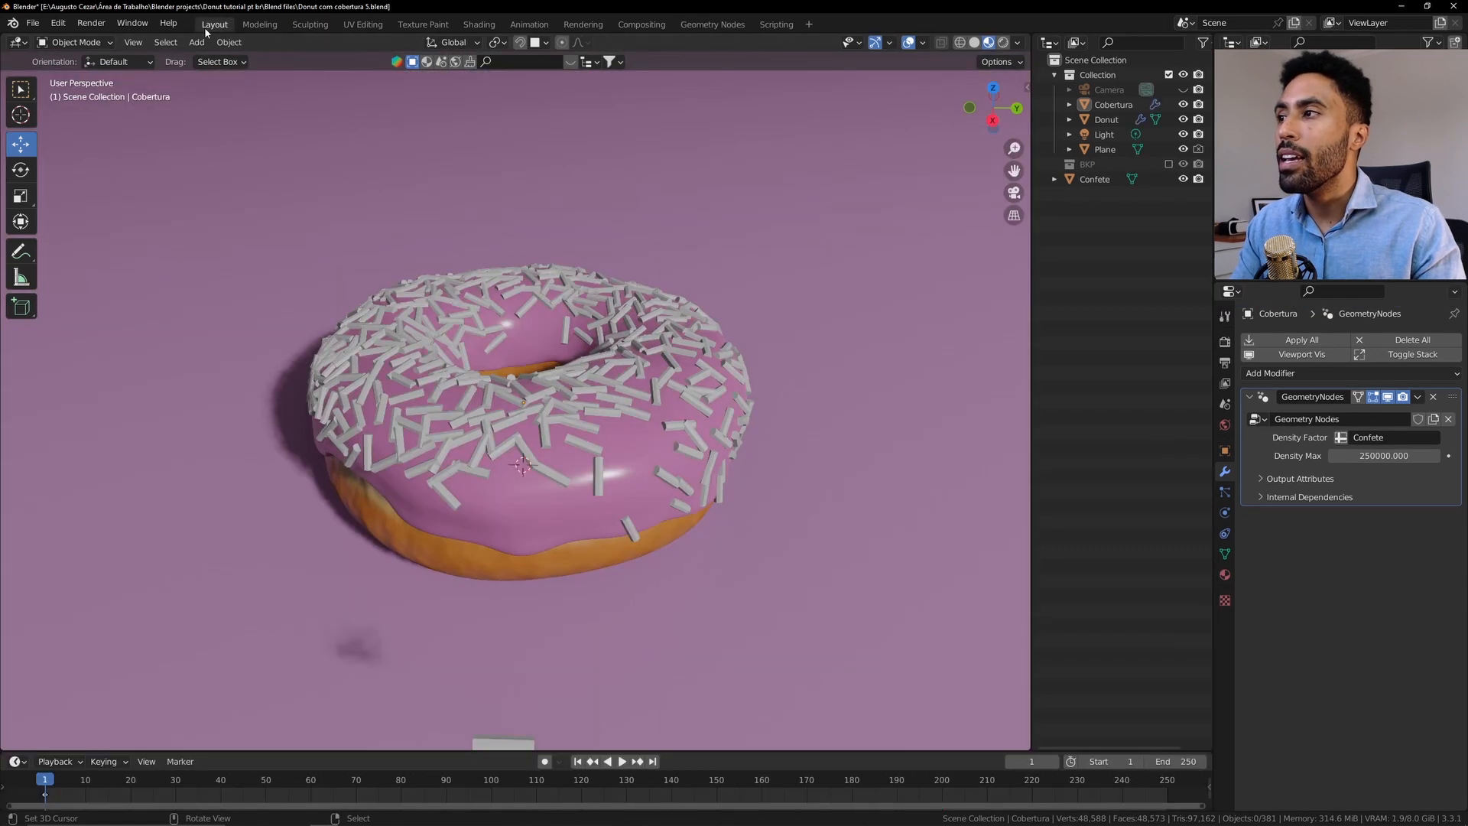
pyautogui.moveTo(1384, 456); pyautogui.dragTo(1373, 455)
pyautogui.rightClick(1376, 455)
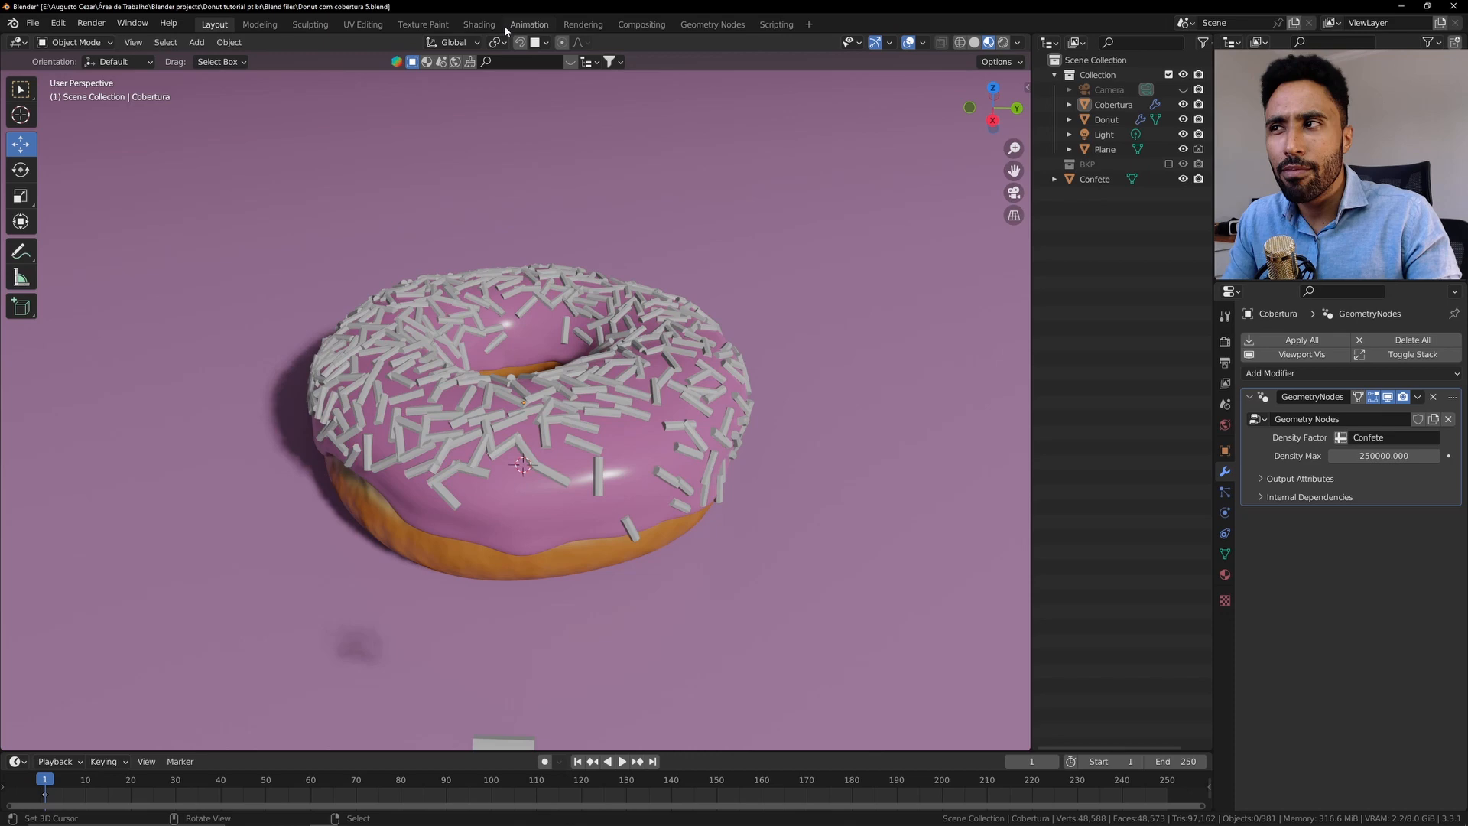
pyautogui.click(723, 27)
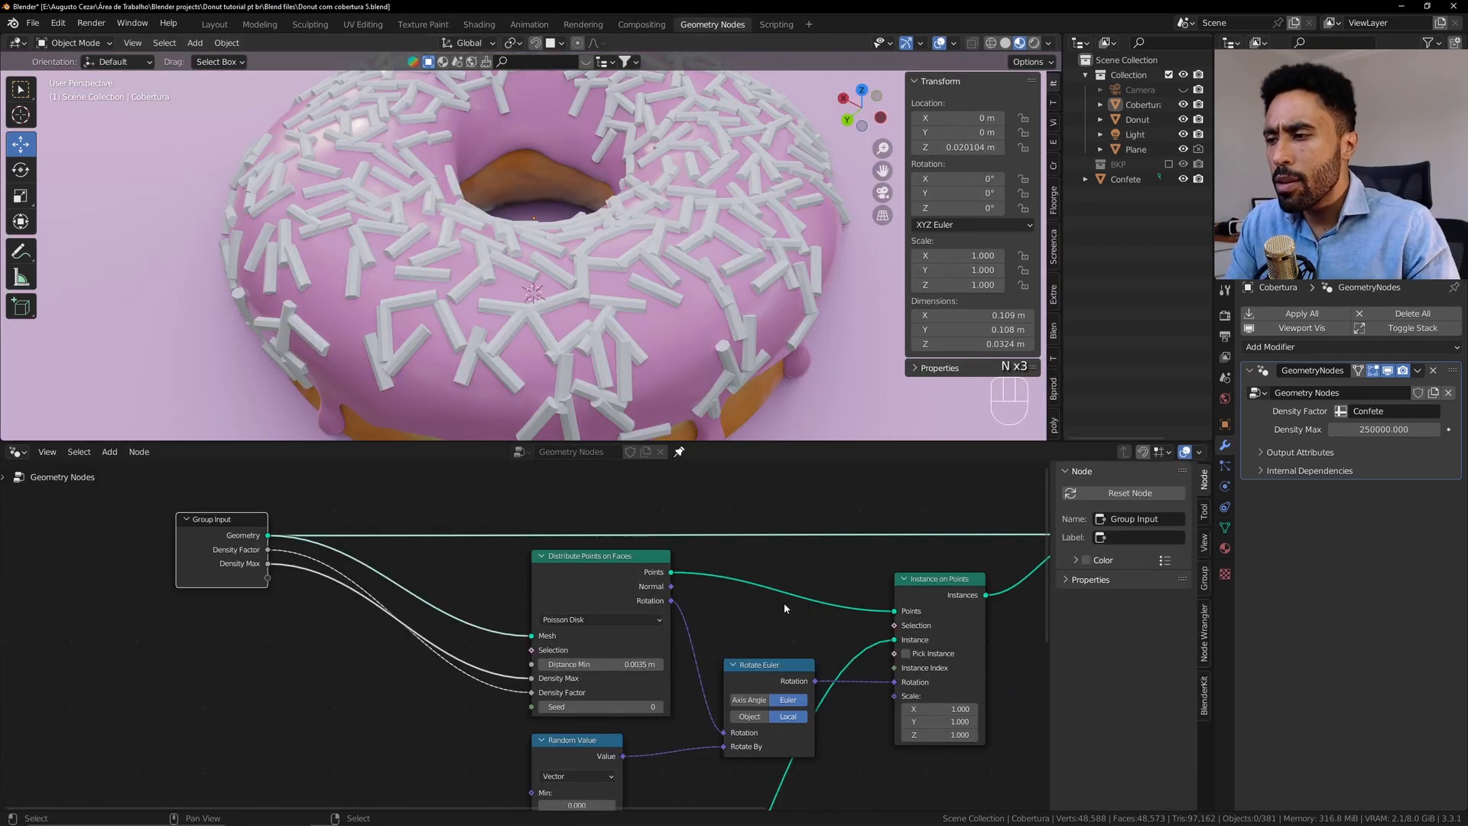
# Show the node group's inputs and move Density Factor below Density Max in their order
pyautogui.scroll(2, 528, 623)
pyautogui.scroll(2, 414, 623)
pyautogui.moveTo(363, 614); pyautogui.dragTo(525, 672, button='middle')
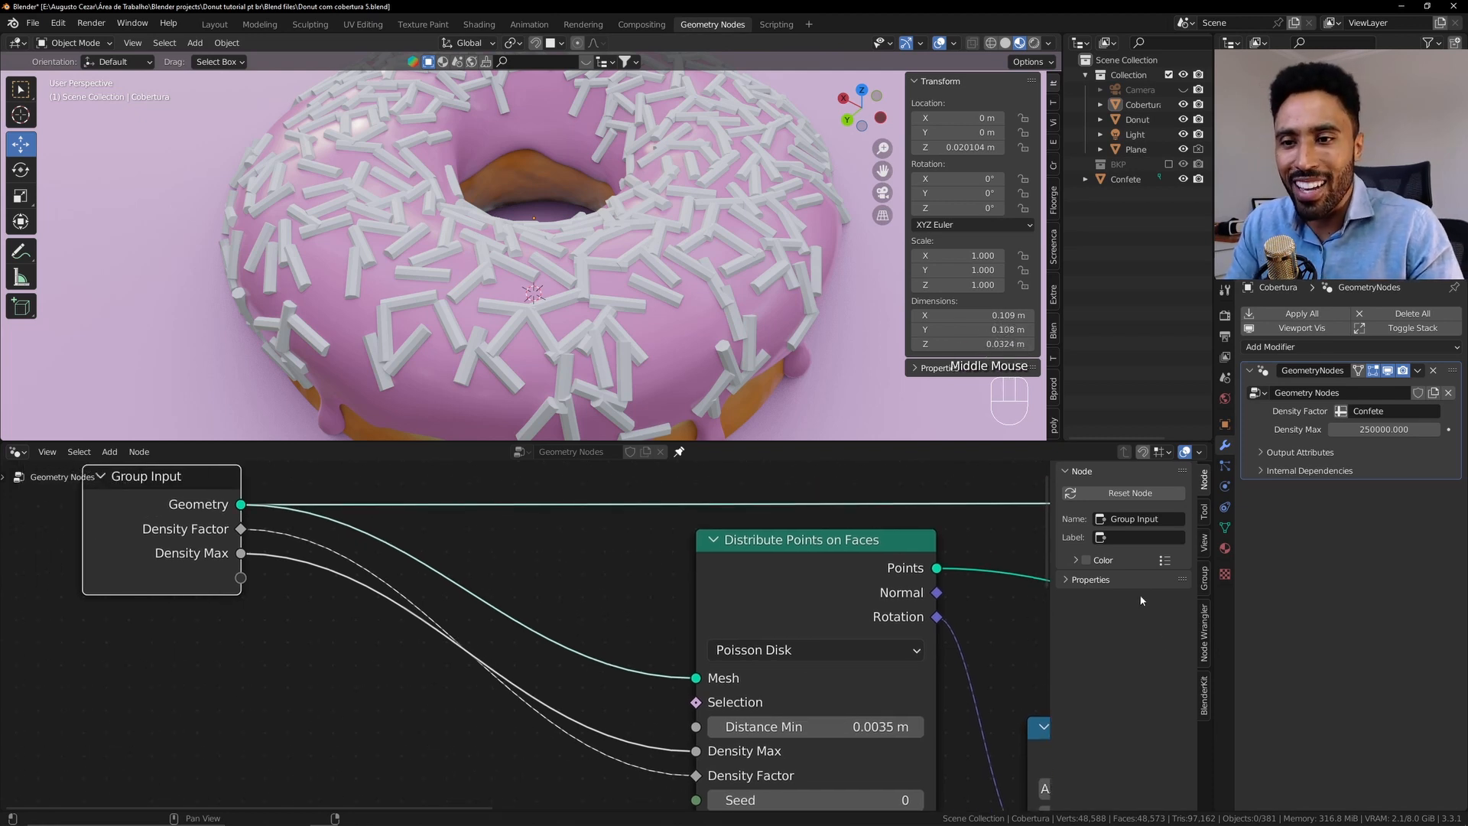
pyautogui.click(1104, 562)
pyautogui.click(1103, 560)
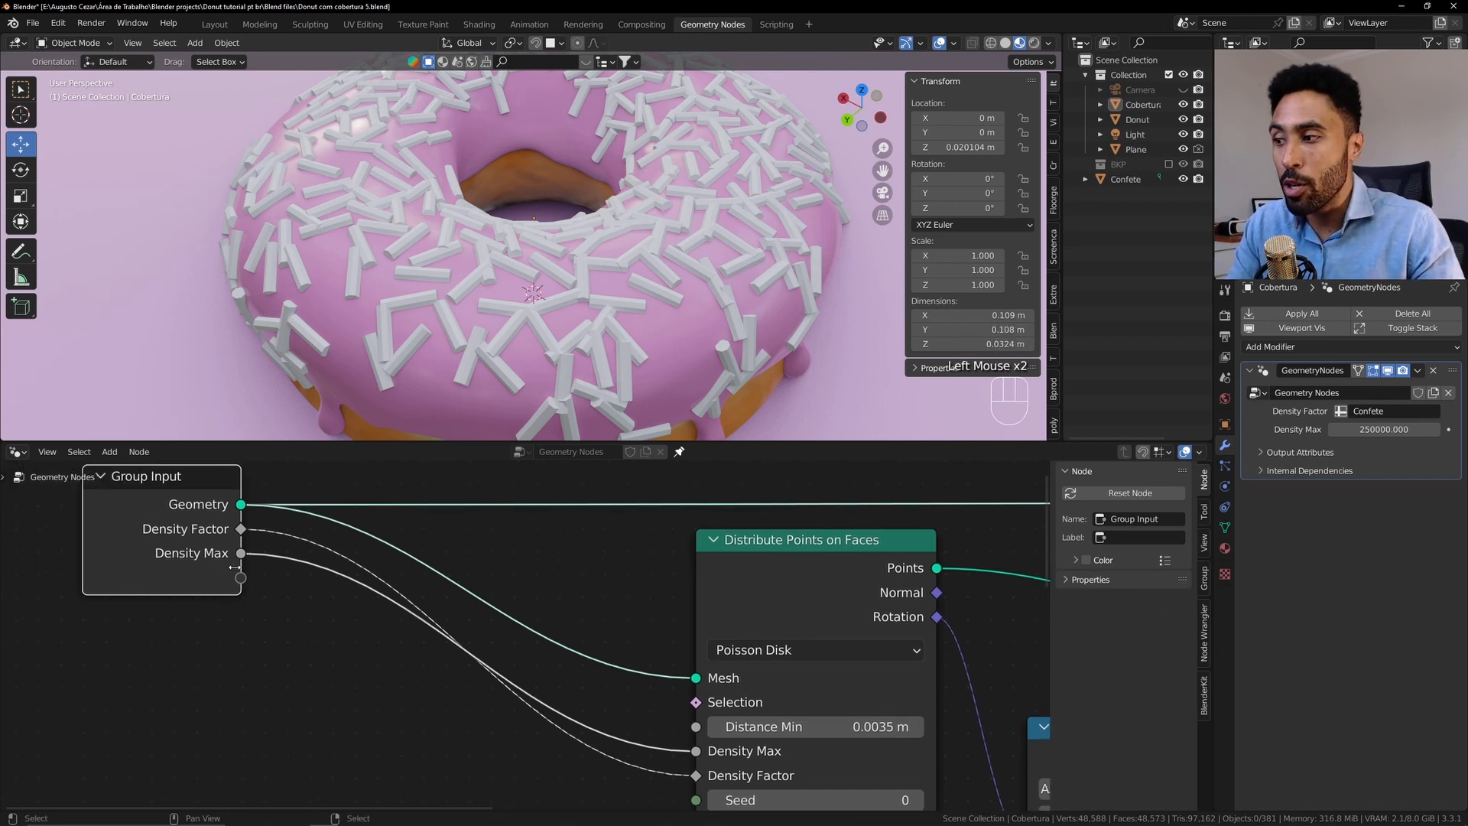
pyautogui.rightClick(199, 529)
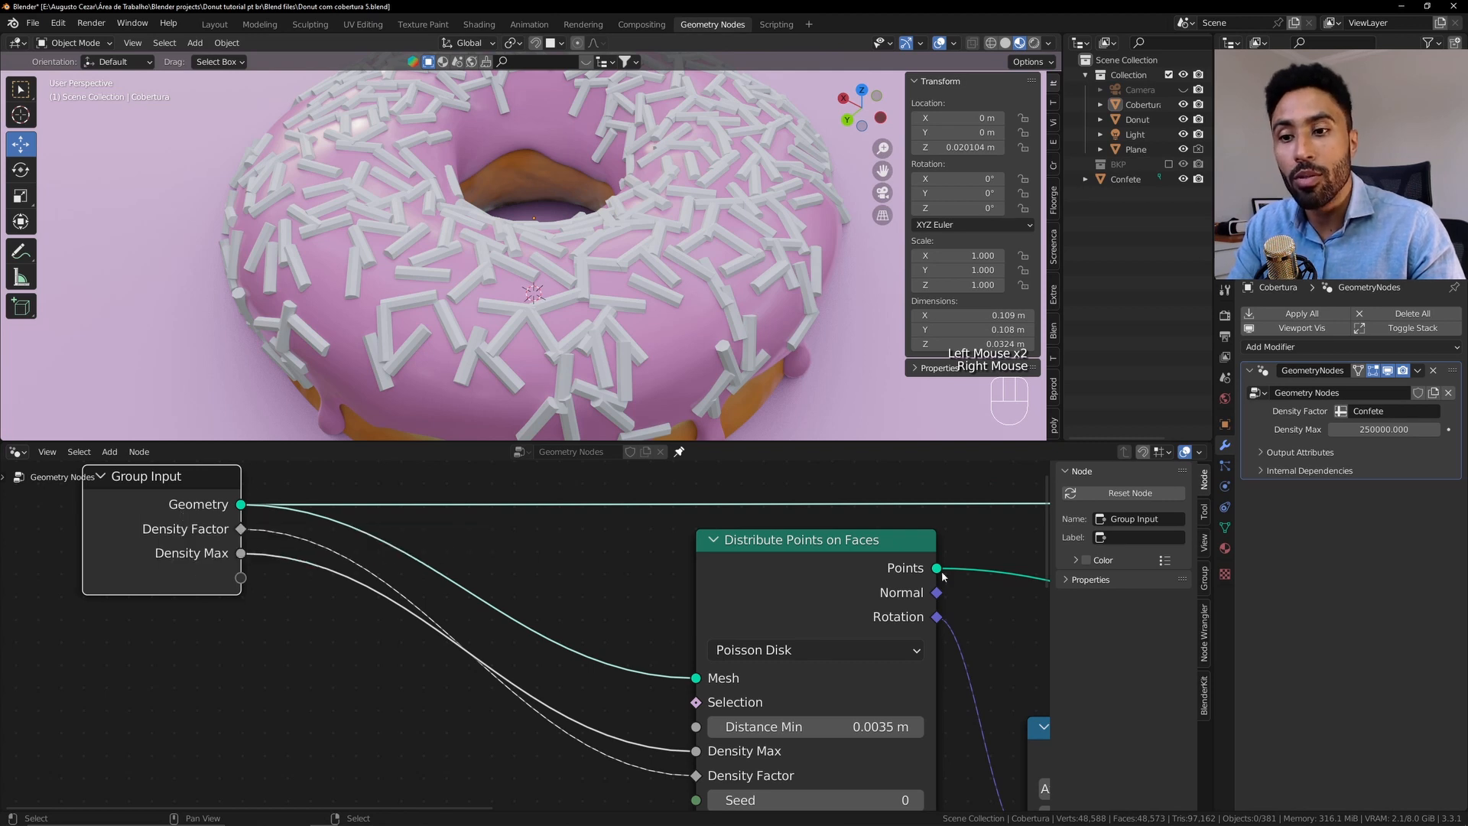
pyautogui.click(1205, 584)
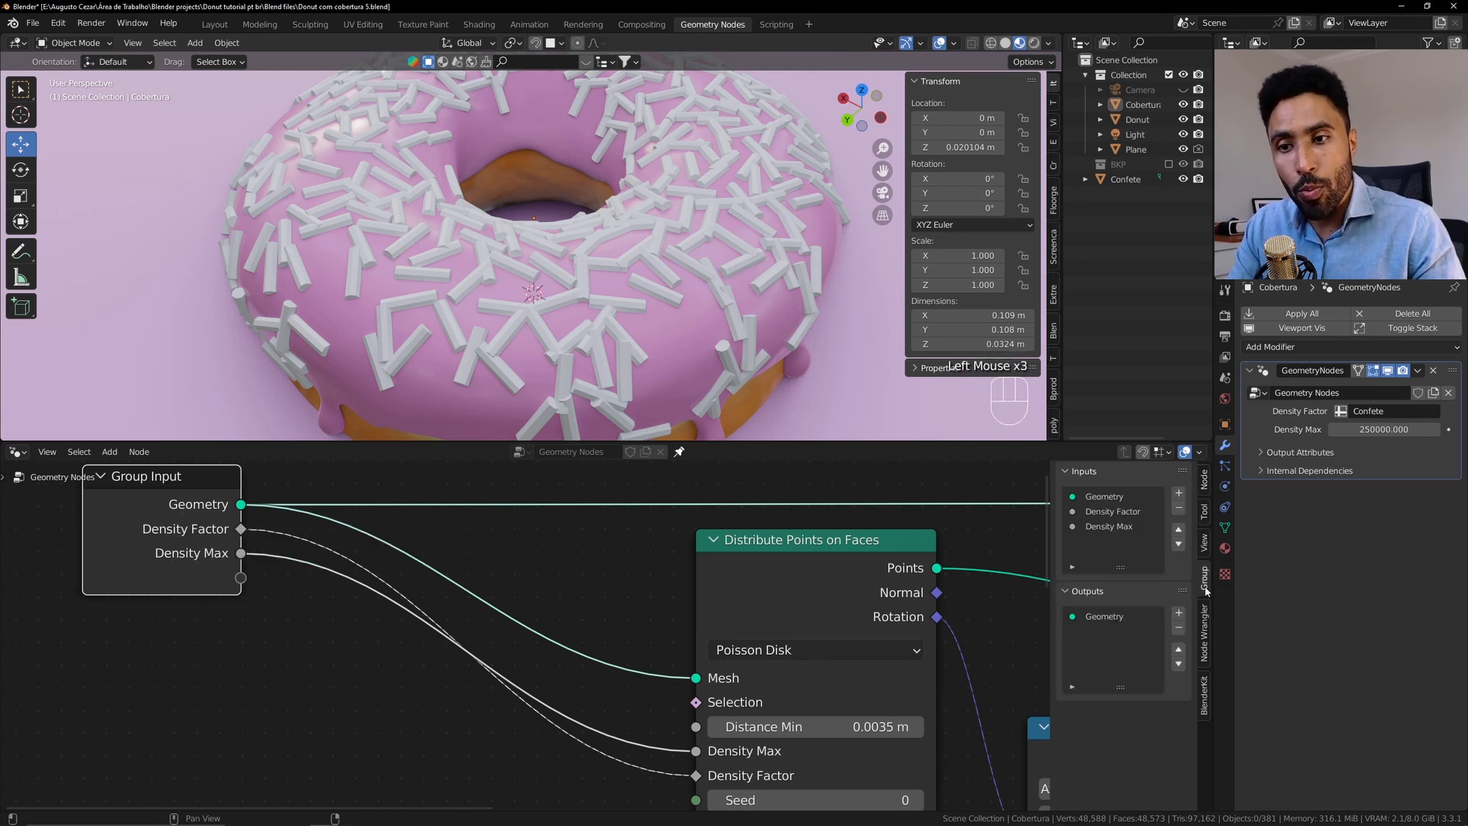
pyautogui.click(1116, 511)
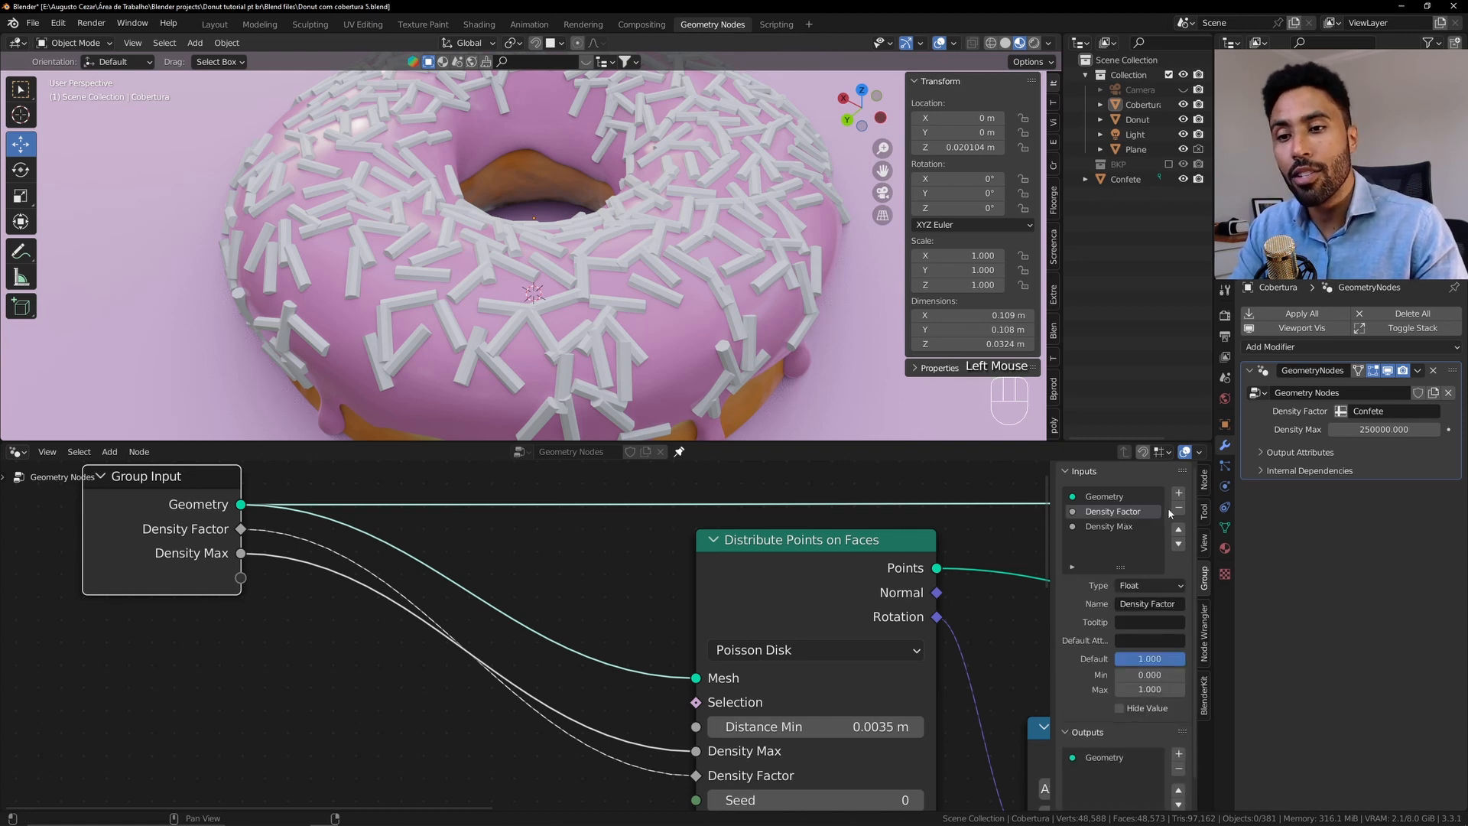
pyautogui.click(1178, 544)
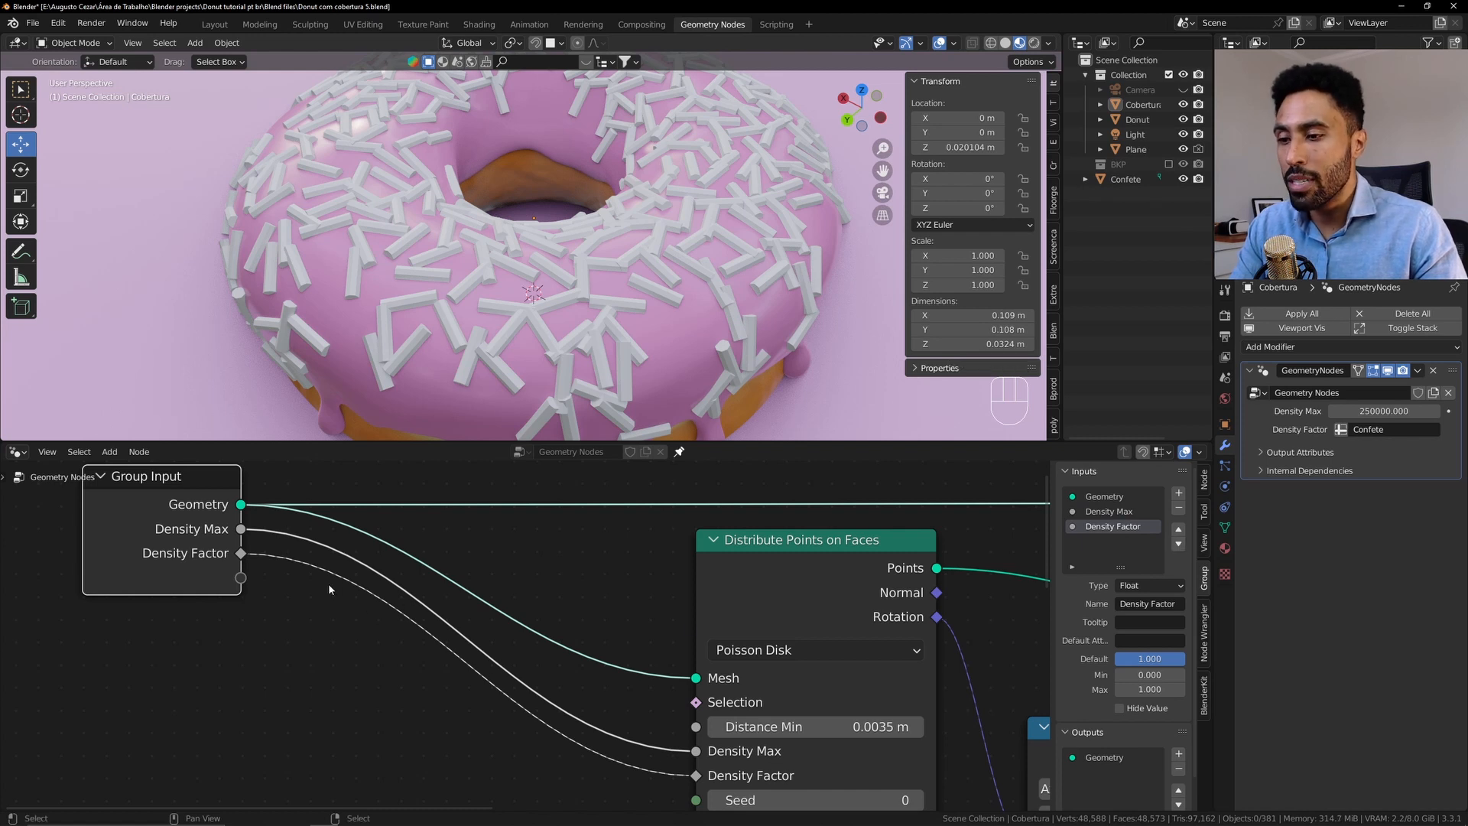
# Rename the group's Density Factor input to Confetes
pyautogui.moveTo(328, 586); pyautogui.dragTo(318, 557, button='middle')
pyautogui.moveTo(681, 757); pyautogui.dragTo(685, 774, button='middle')
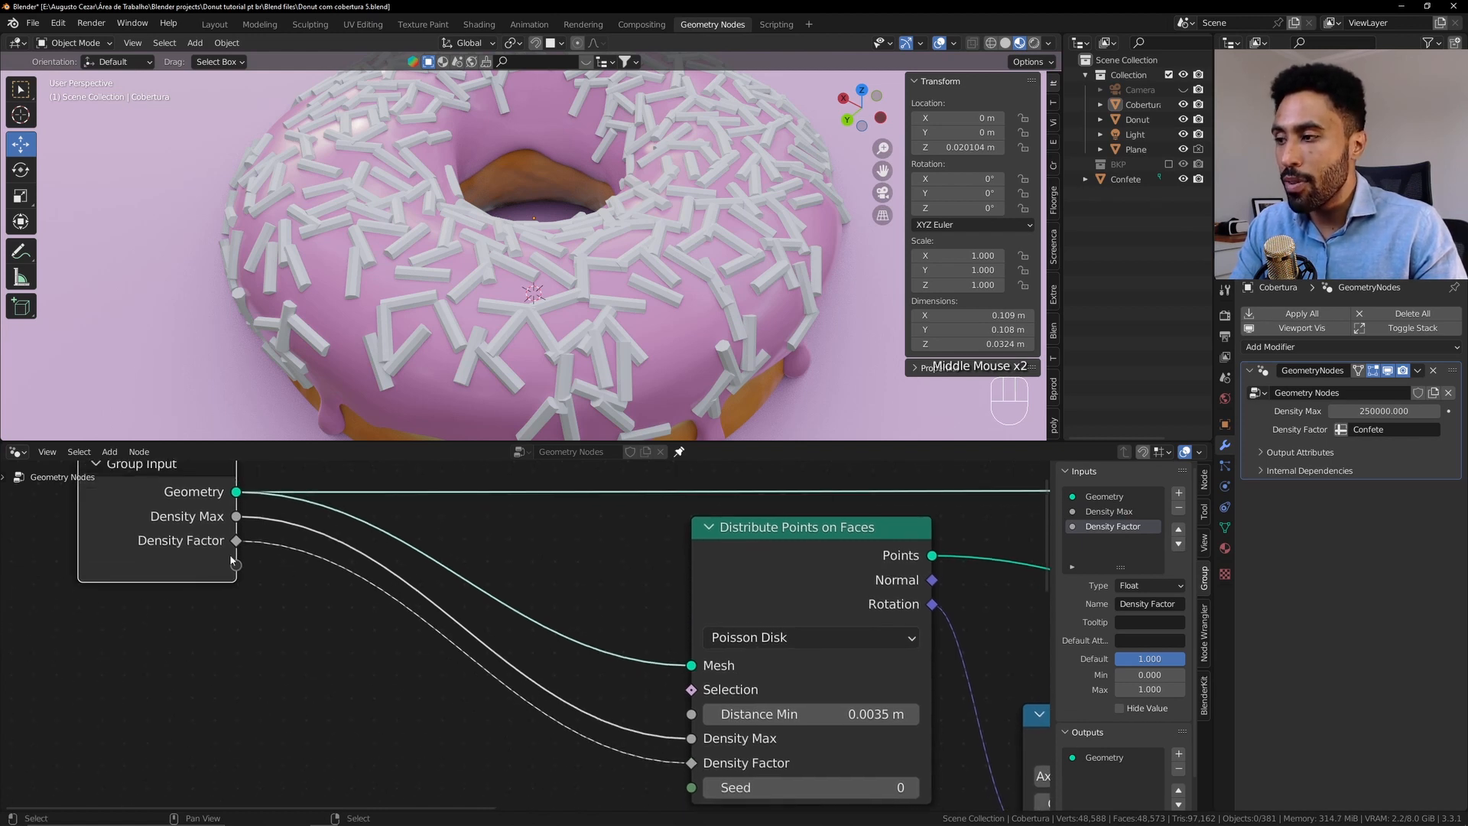
pyautogui.click(1158, 604)
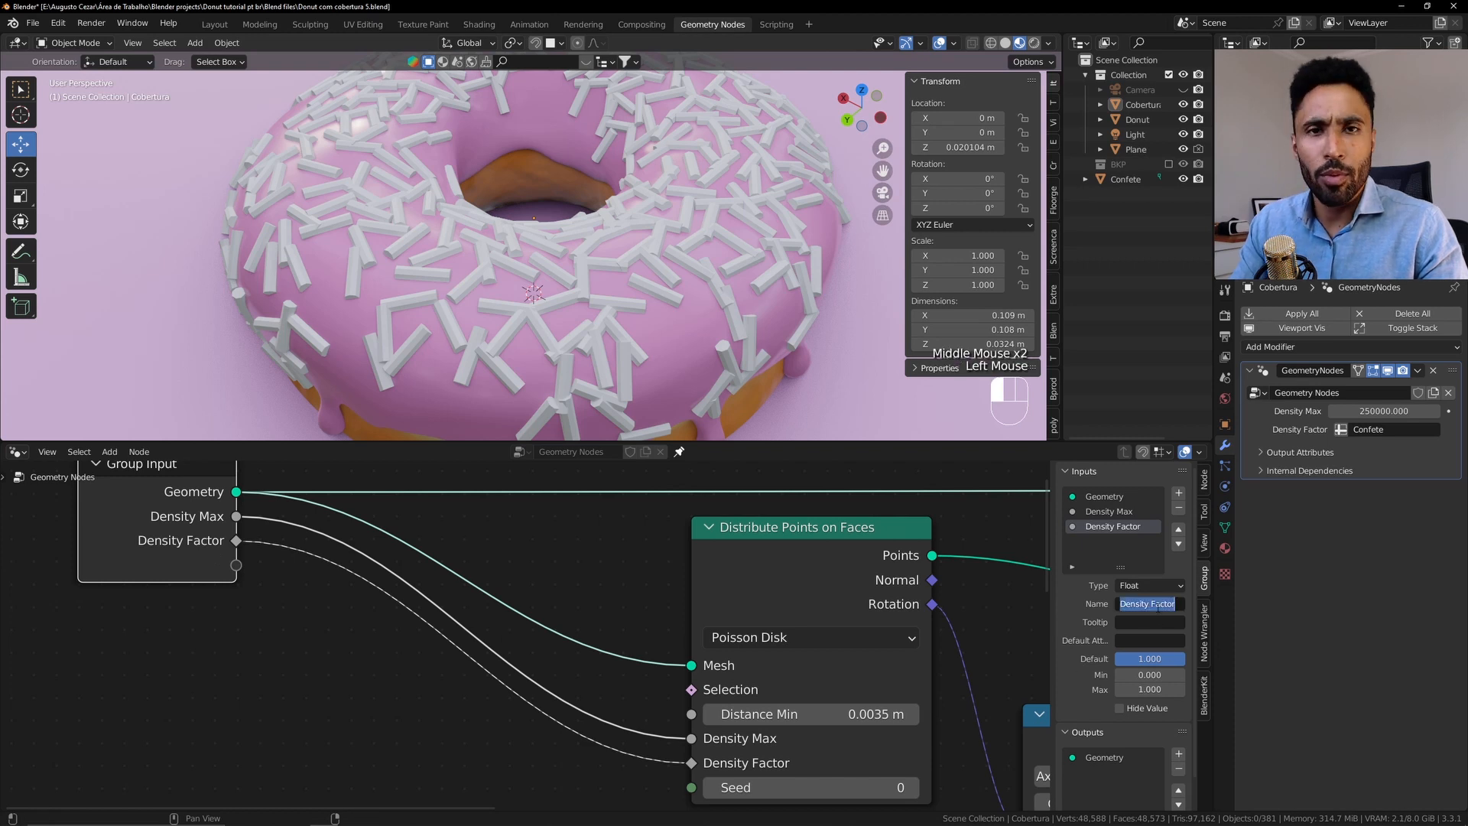
pyautogui.write('Confet')
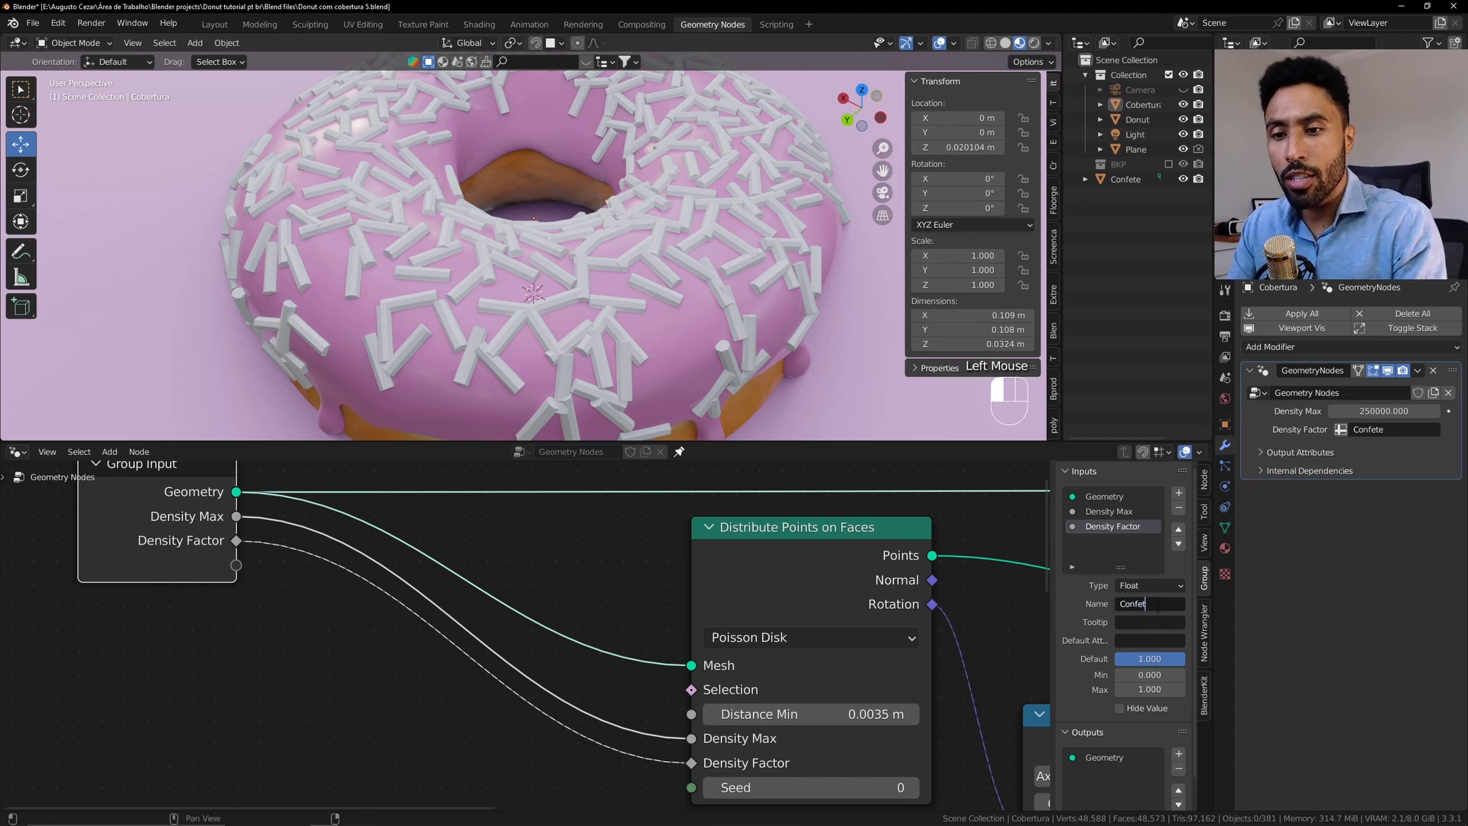
pyautogui.write('es')
pyautogui.press('Return')
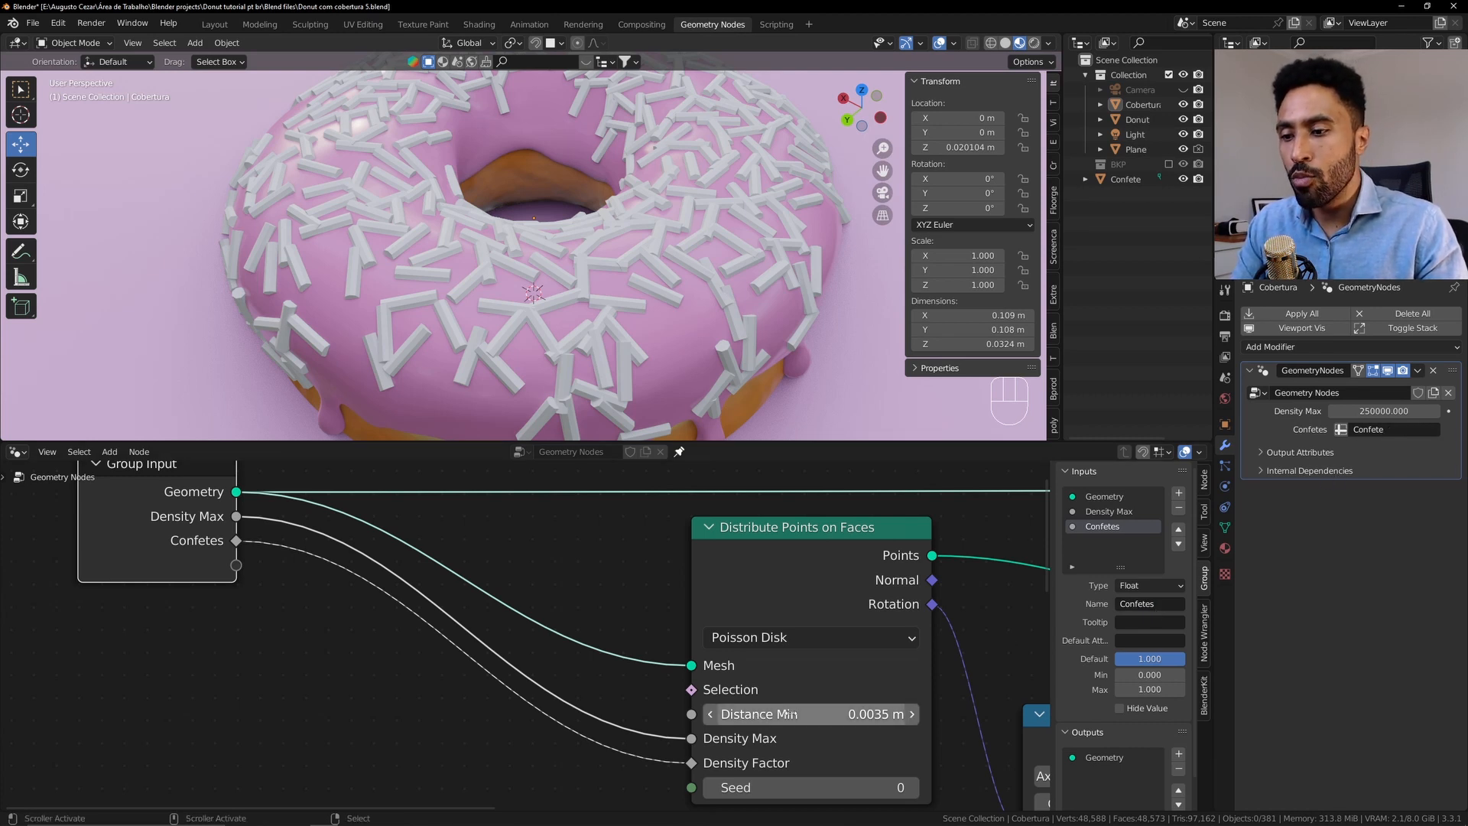
pyautogui.moveTo(787, 742); pyautogui.dragTo(824, 720, button='middle')
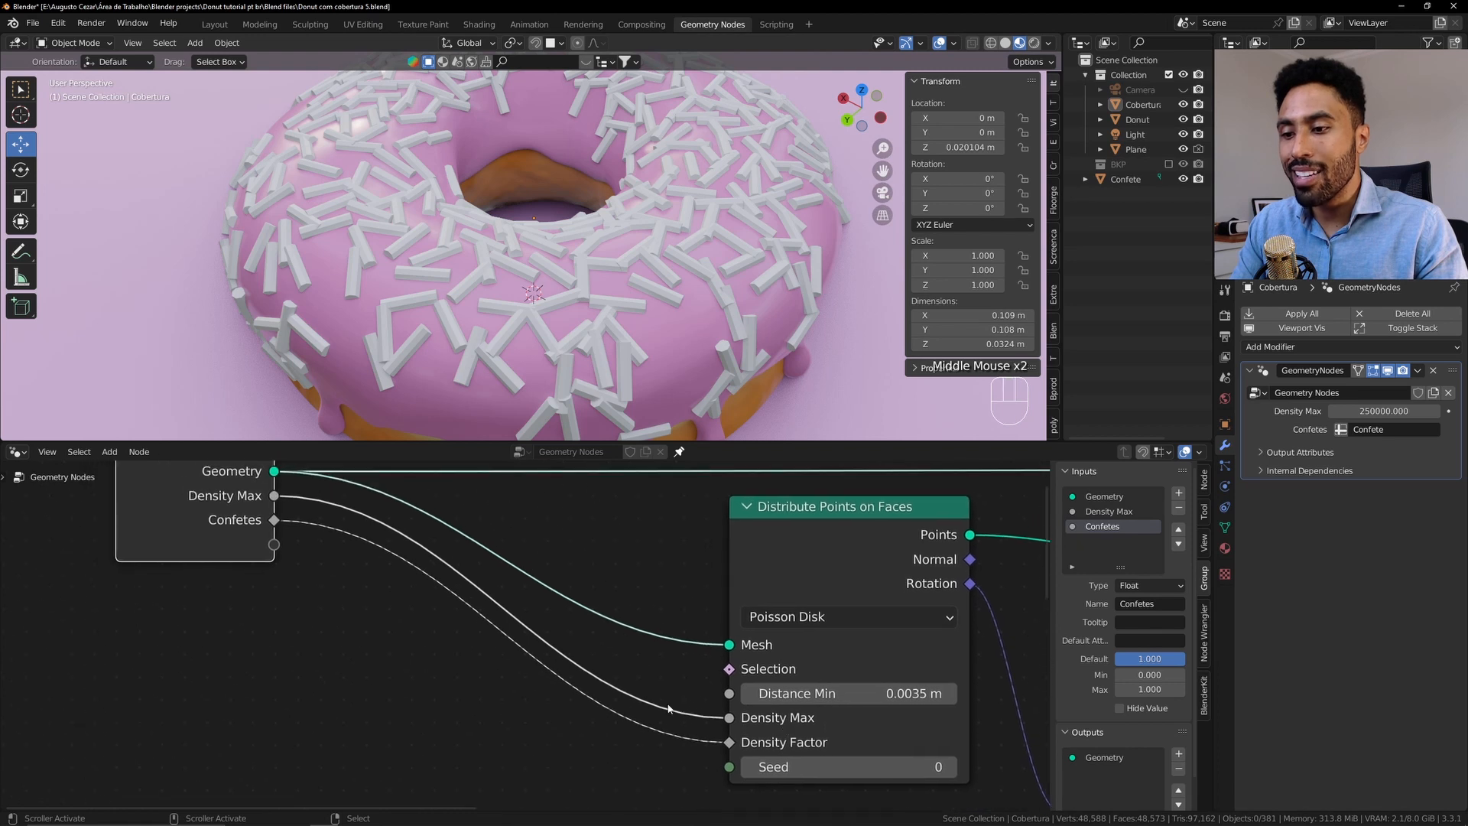
# Rename the group's Confetes input to Confetes Map
pyautogui.doubleClick(1147, 603)
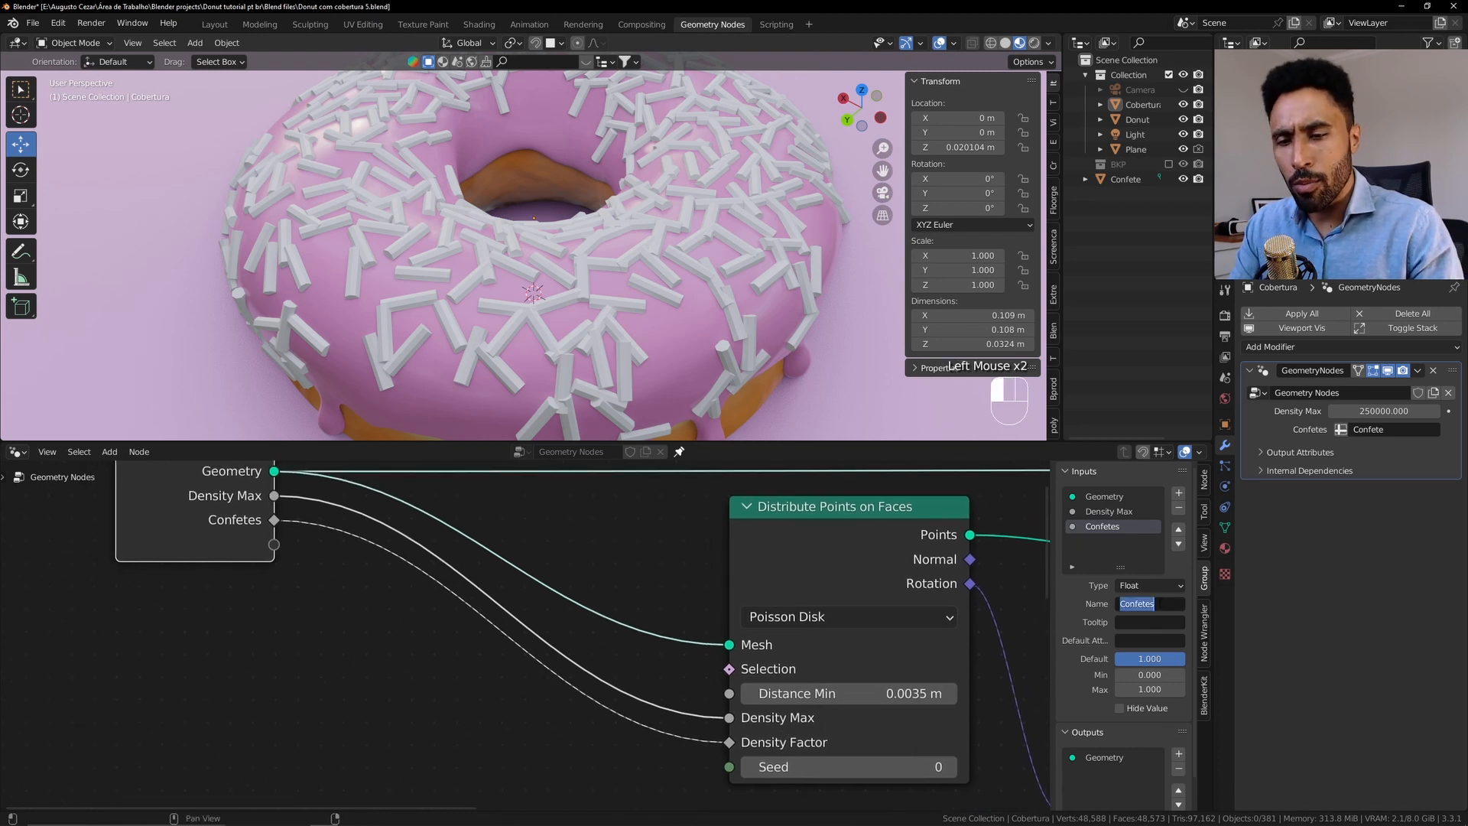
pyautogui.click(1160, 603)
pyautogui.write('Map')
pyautogui.press('Return')
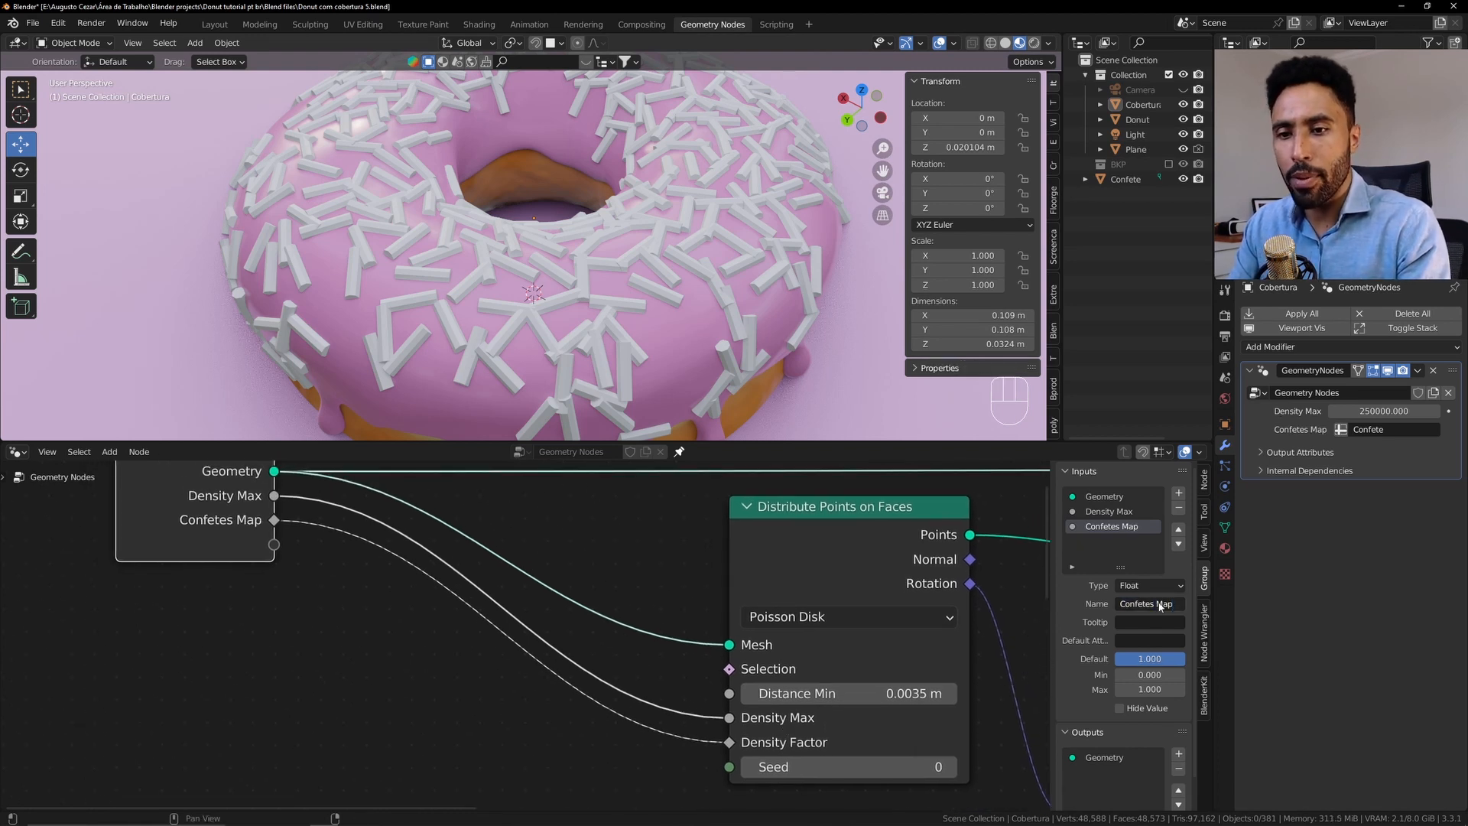
# Change the group input's name from Confetes Map to Confetes Weight
pyautogui.click(1160, 604)
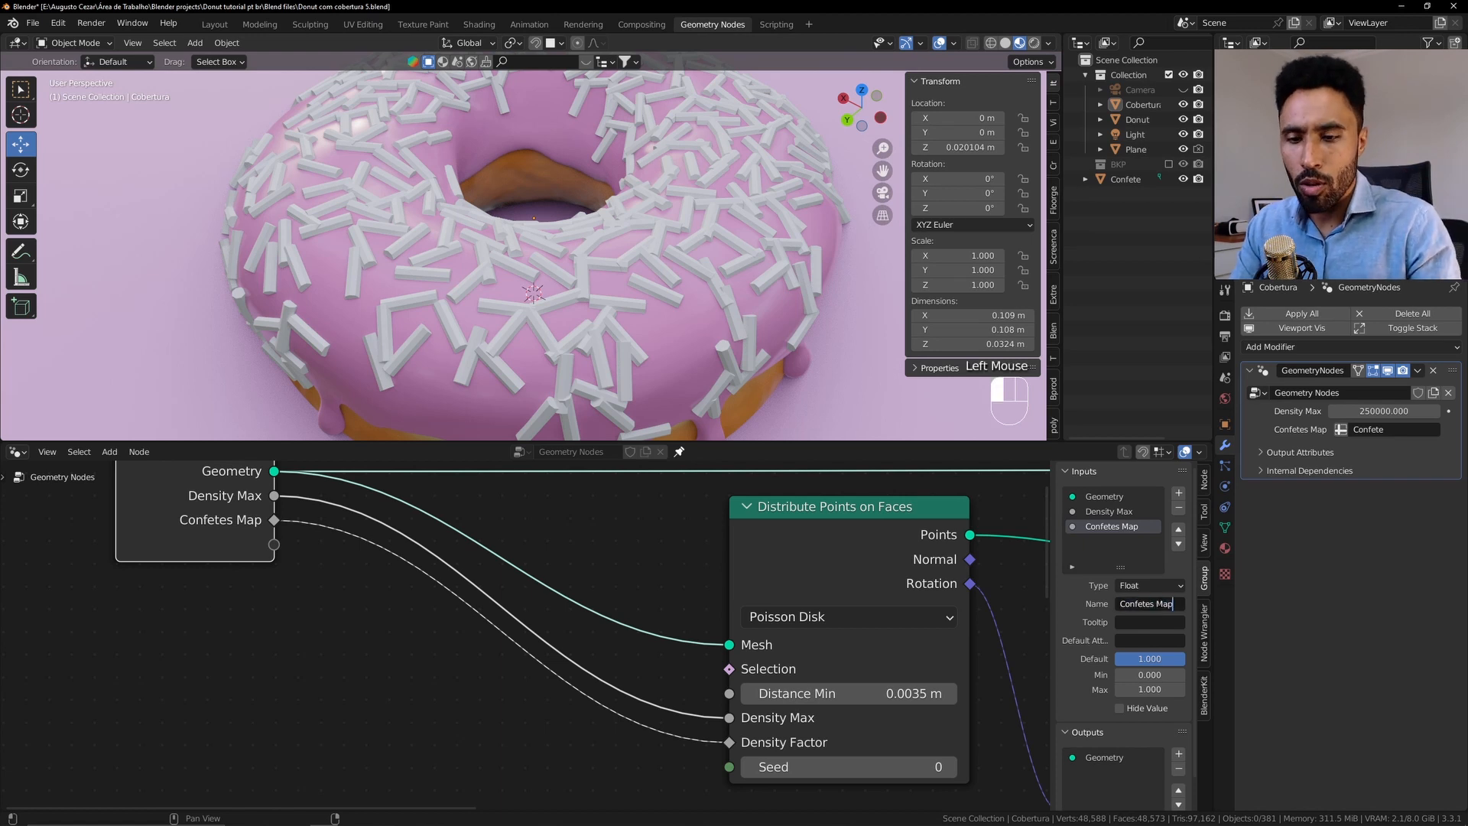
pyautogui.press('BackSpace')
pyautogui.press('BackSpace')
pyautogui.press('BackSpace')
pyautogui.write('We')
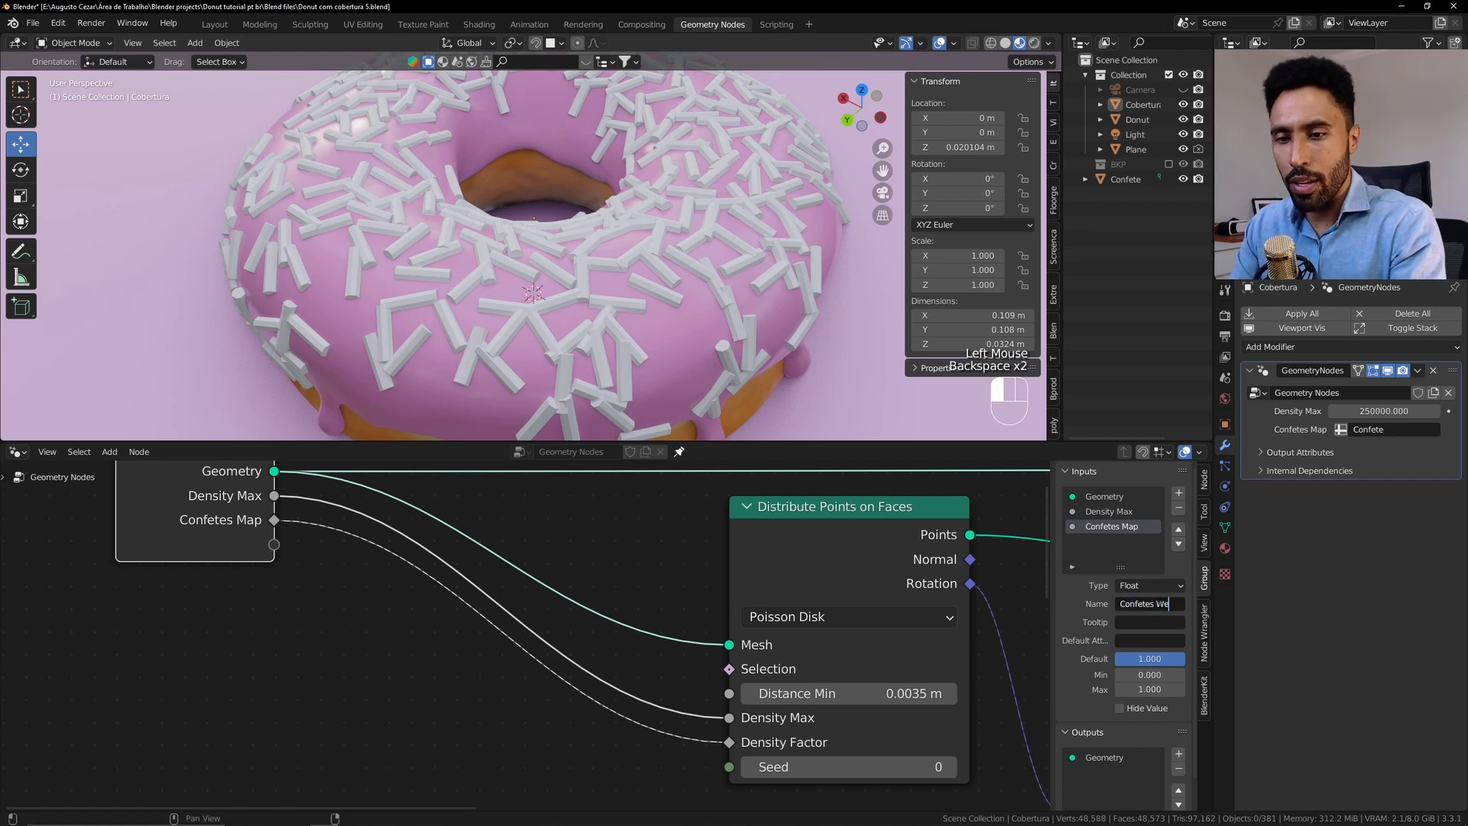
pyautogui.write('ight')
pyautogui.press('Return')
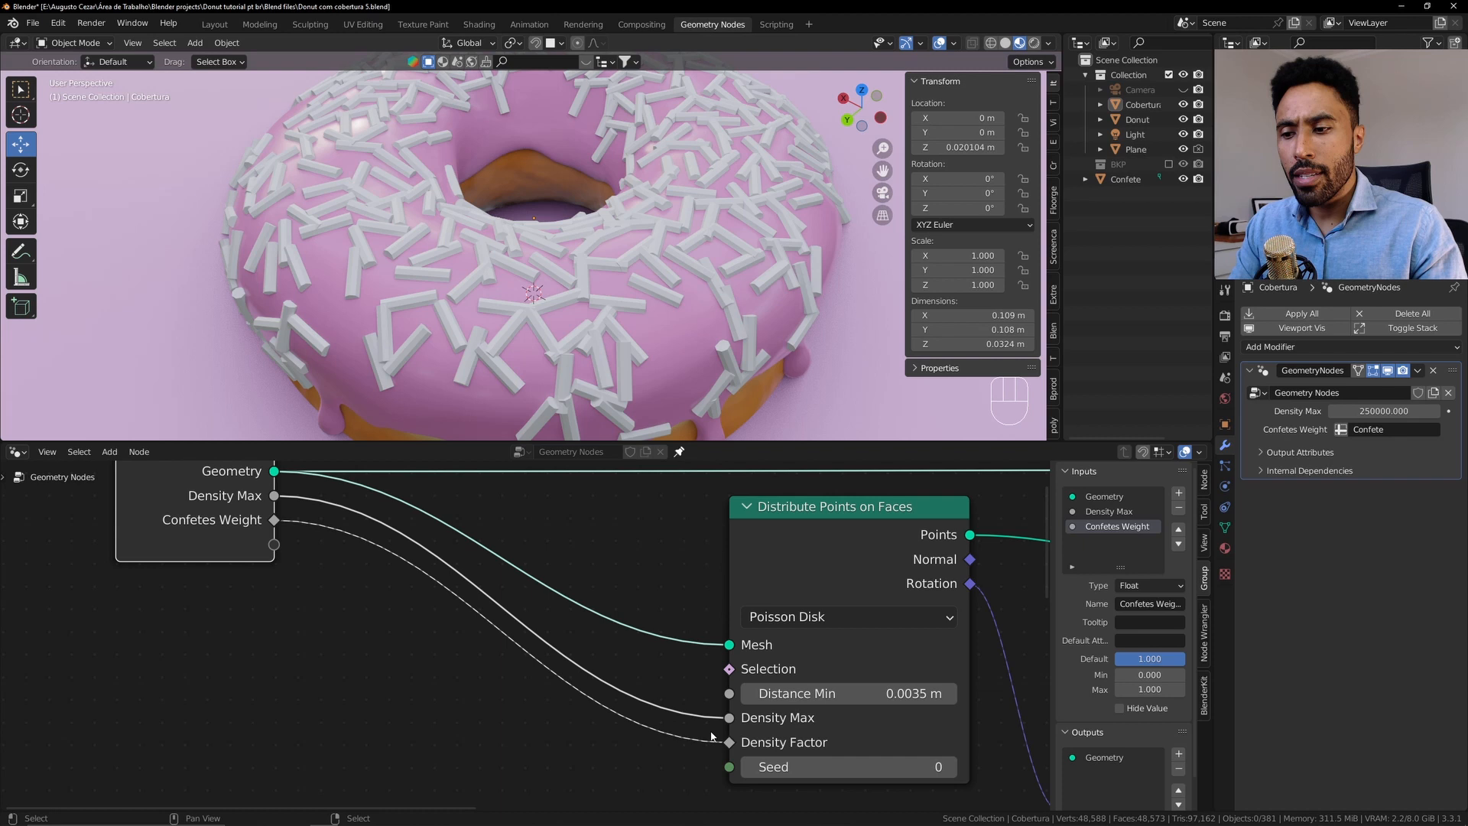
# Rename the group's Density Max input to Densidade
pyautogui.moveTo(713, 718); pyautogui.dragTo(729, 718)
pyautogui.click(1124, 515)
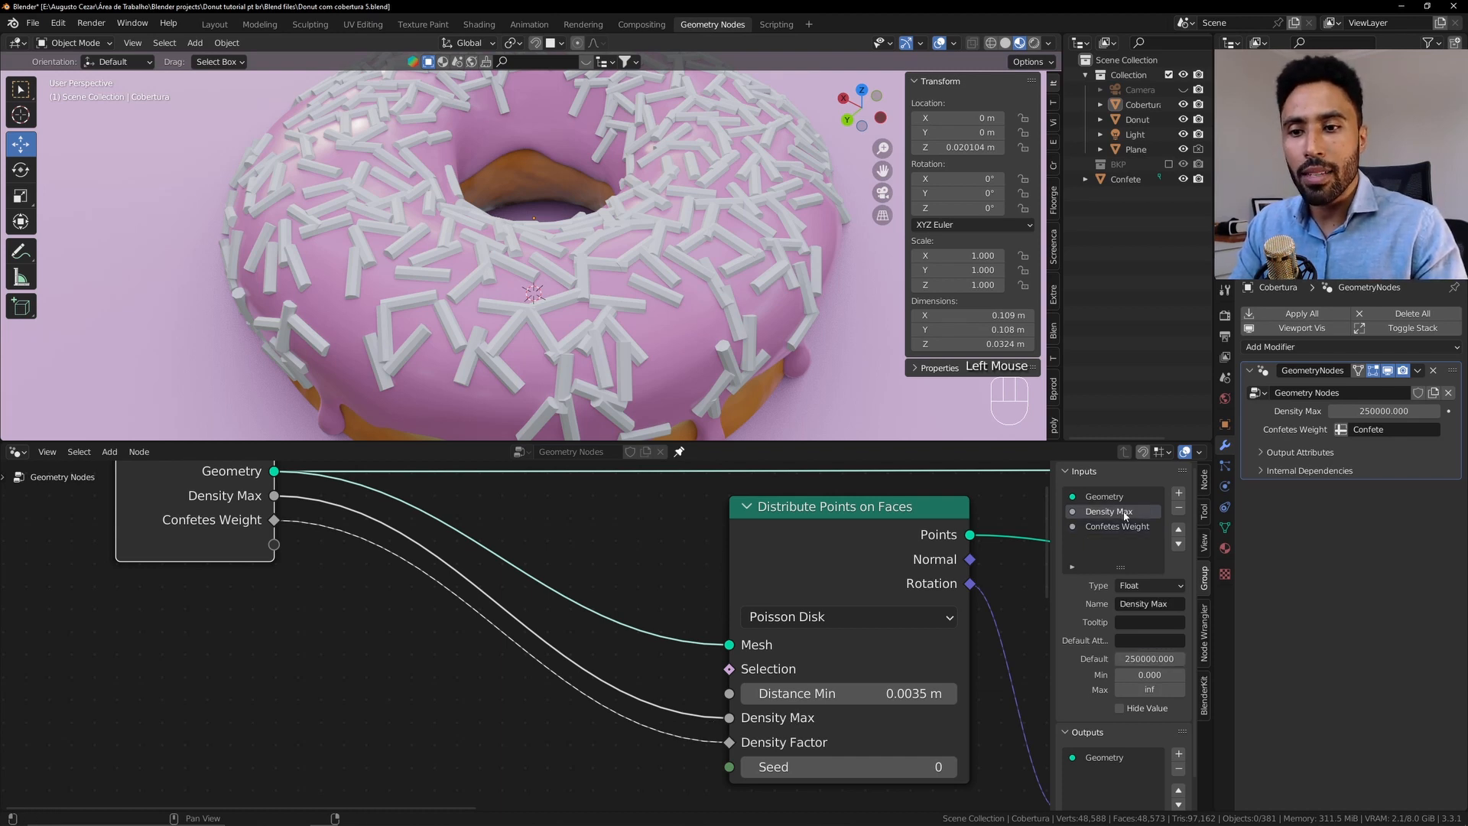
pyautogui.doubleClick(1161, 604)
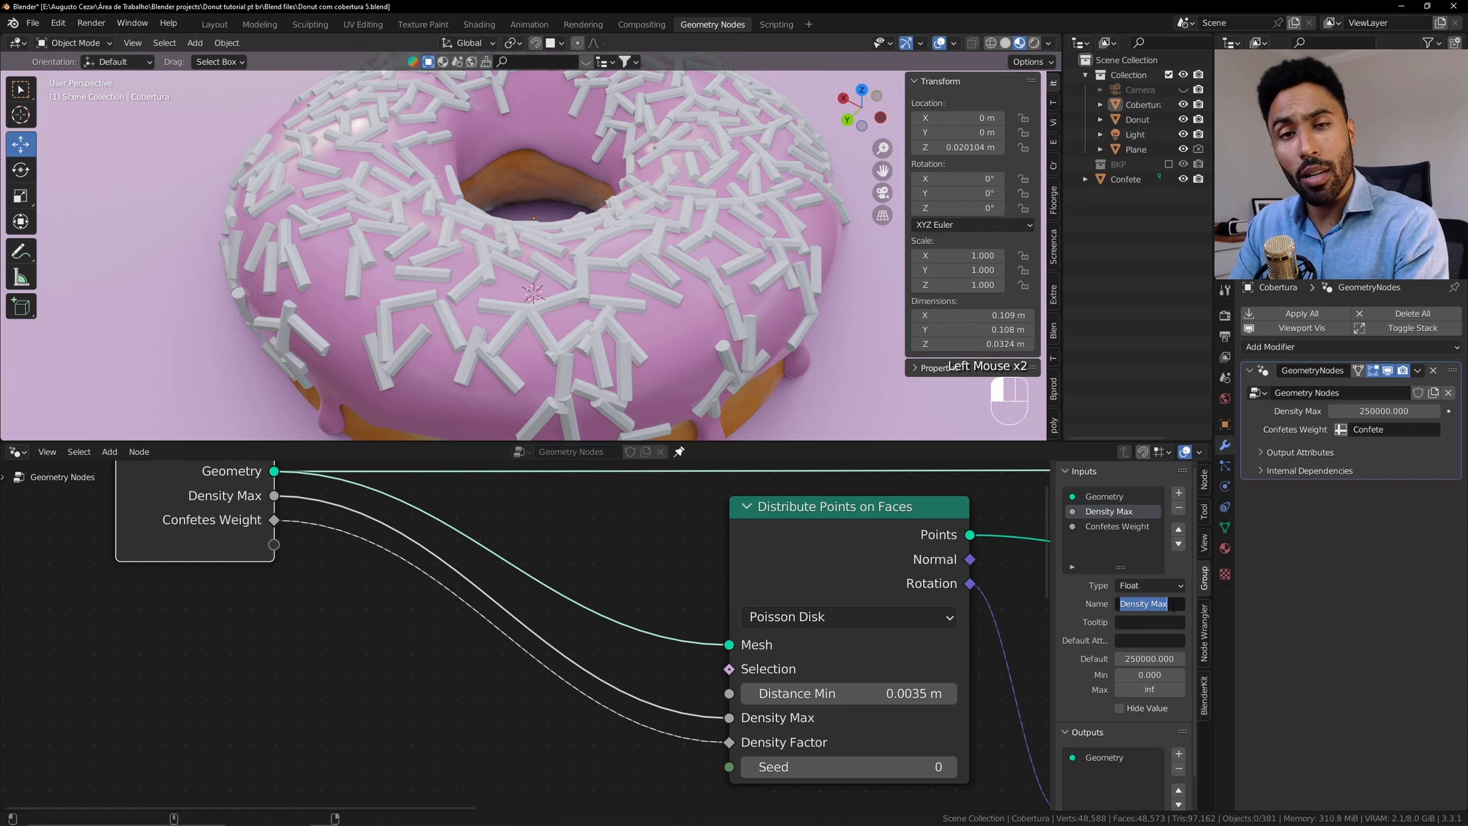
pyautogui.write('Densidade')
pyautogui.press('Return')
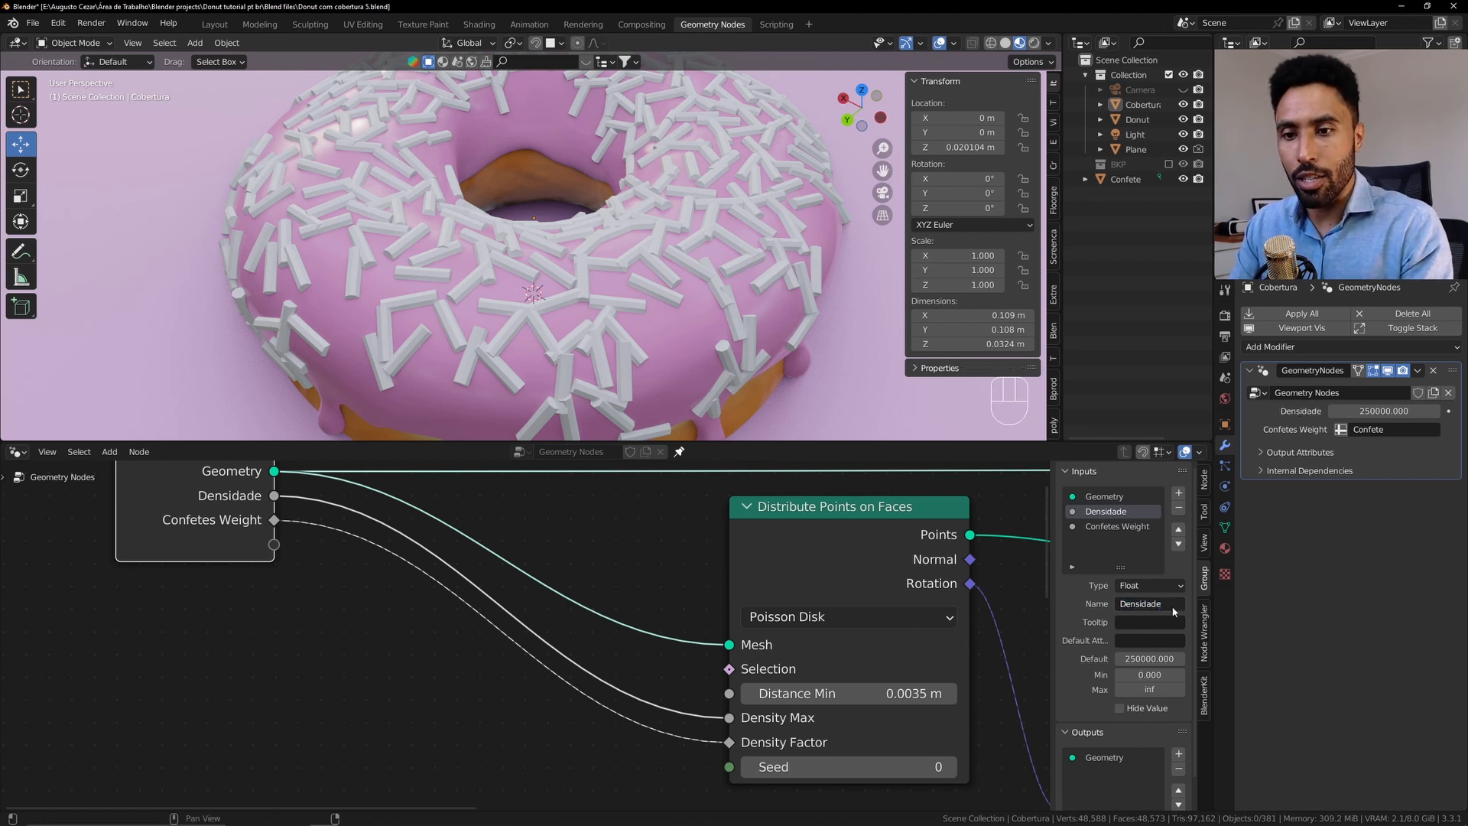
# Add a Math node and insert it on the link between Densidade and Density Max
pyautogui.click(1382, 410)
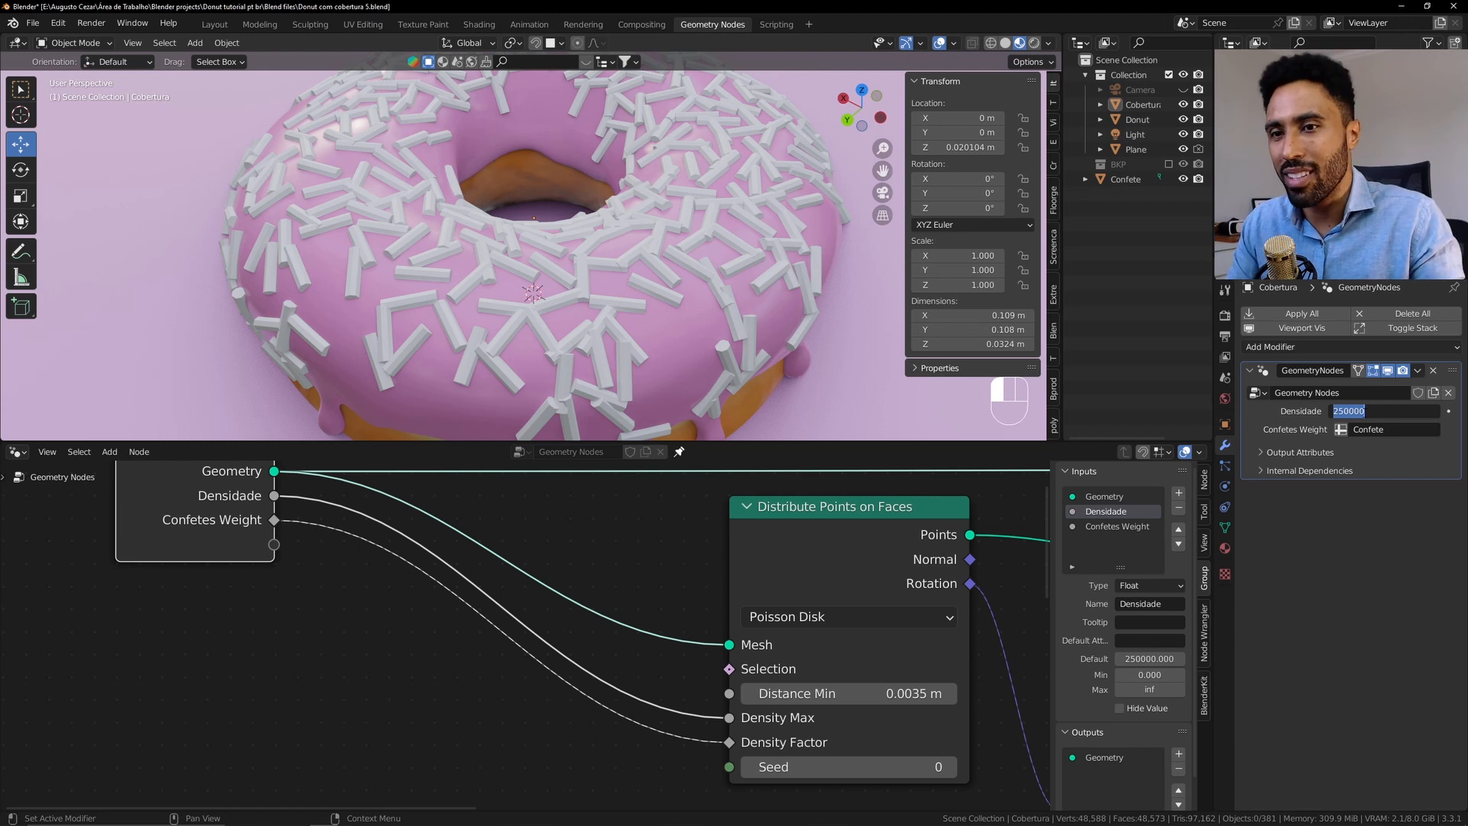
pyautogui.click(460, 696)
pyautogui.press('shift')
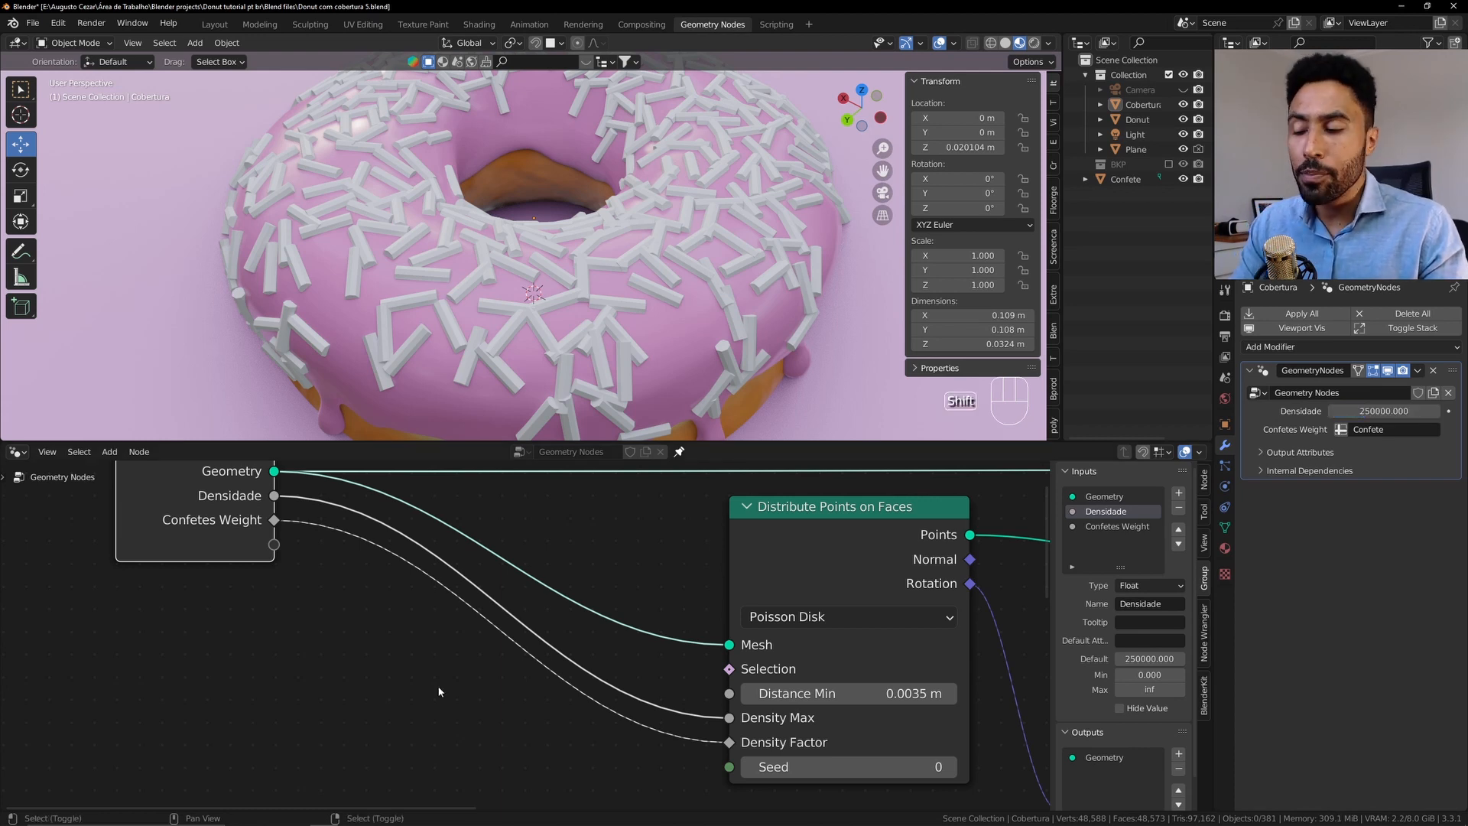
pyautogui.hotkey('shift', 'a')
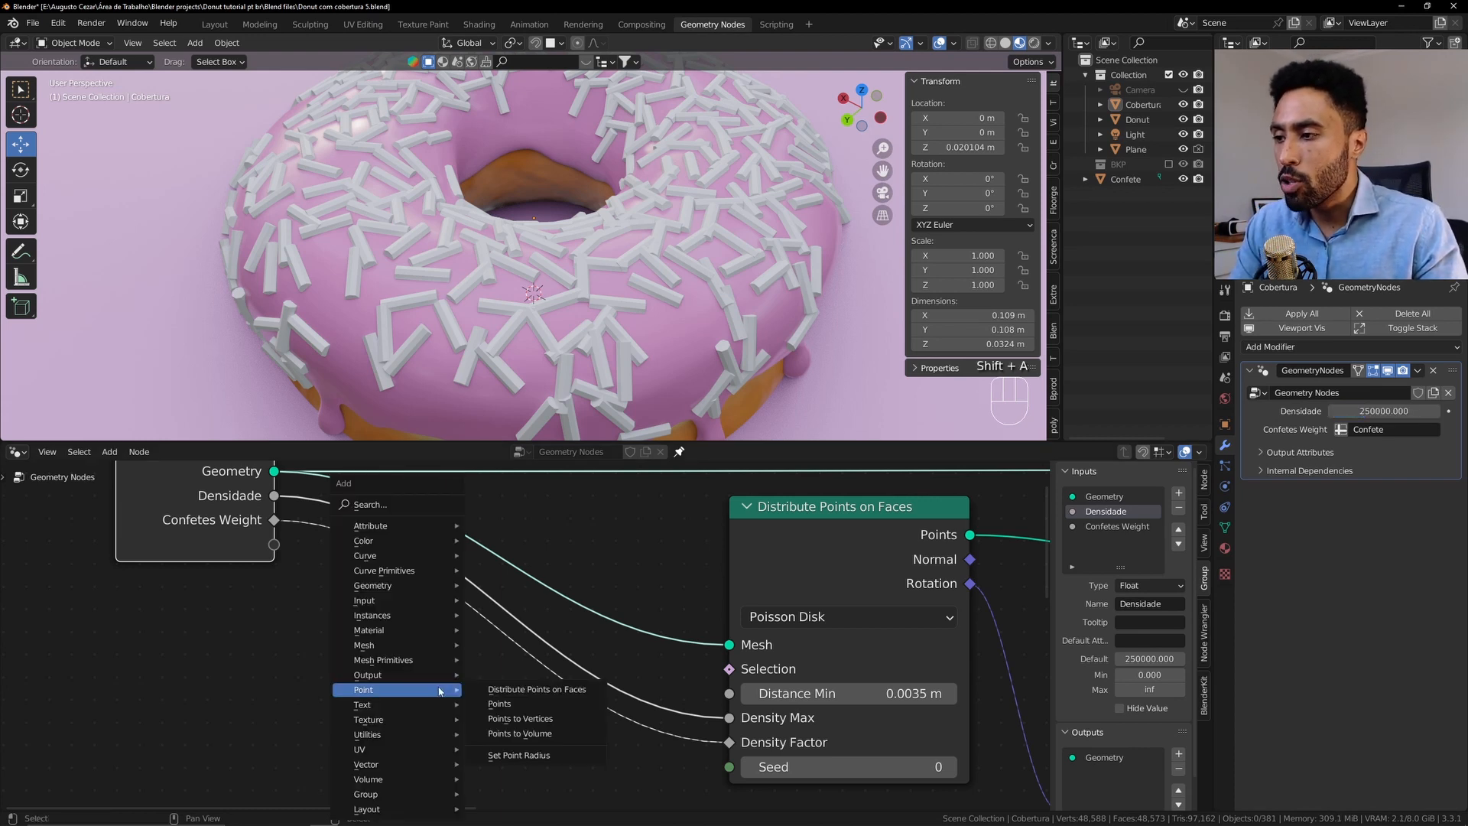
pyautogui.click(375, 505)
pyautogui.write('math')
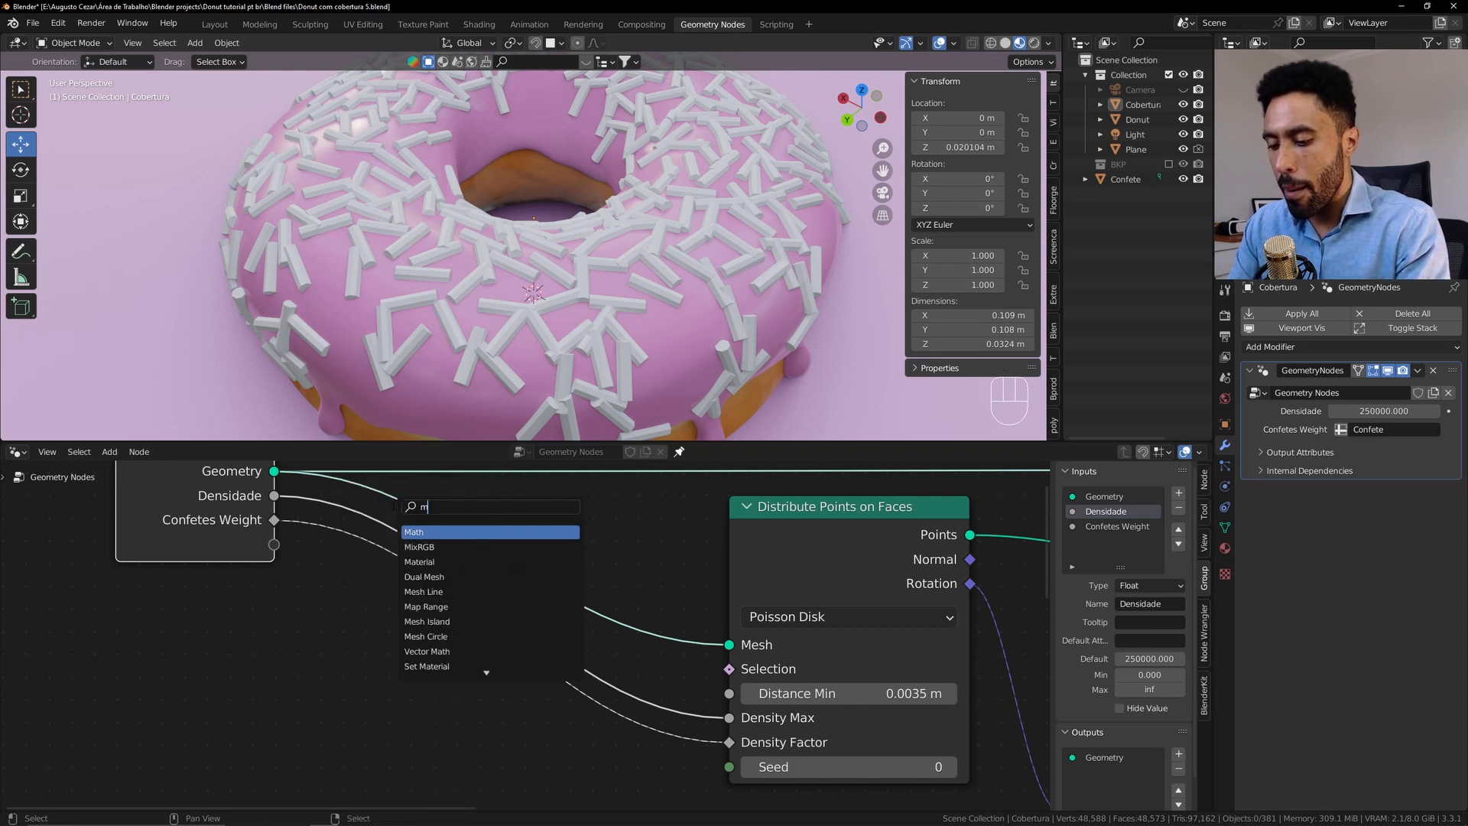
pyautogui.click(450, 530)
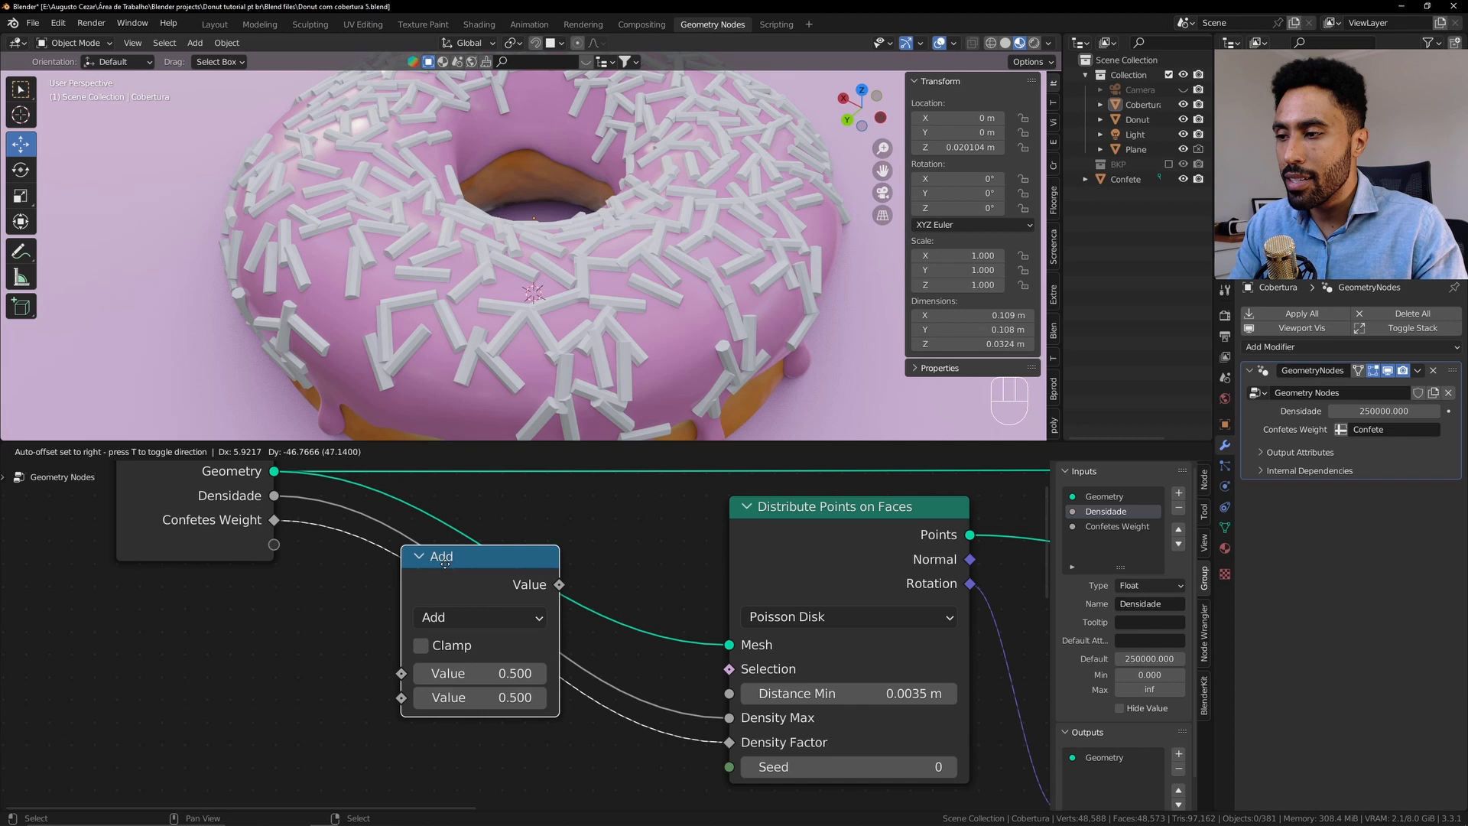
pyautogui.click(427, 547)
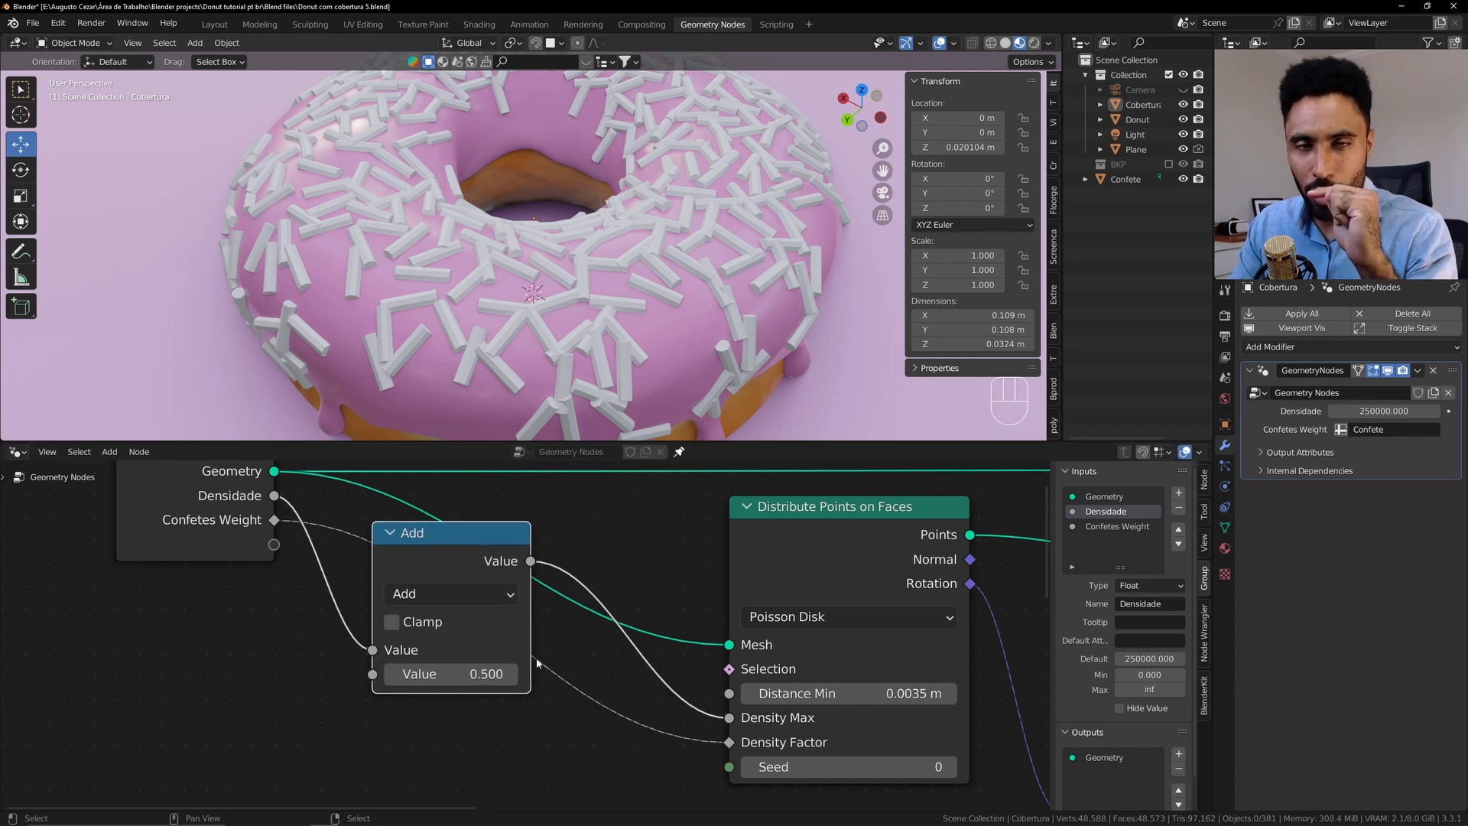
# Set the modifier's Densidade to 0 and the Add node's second value to 50
pyautogui.click(1373, 411)
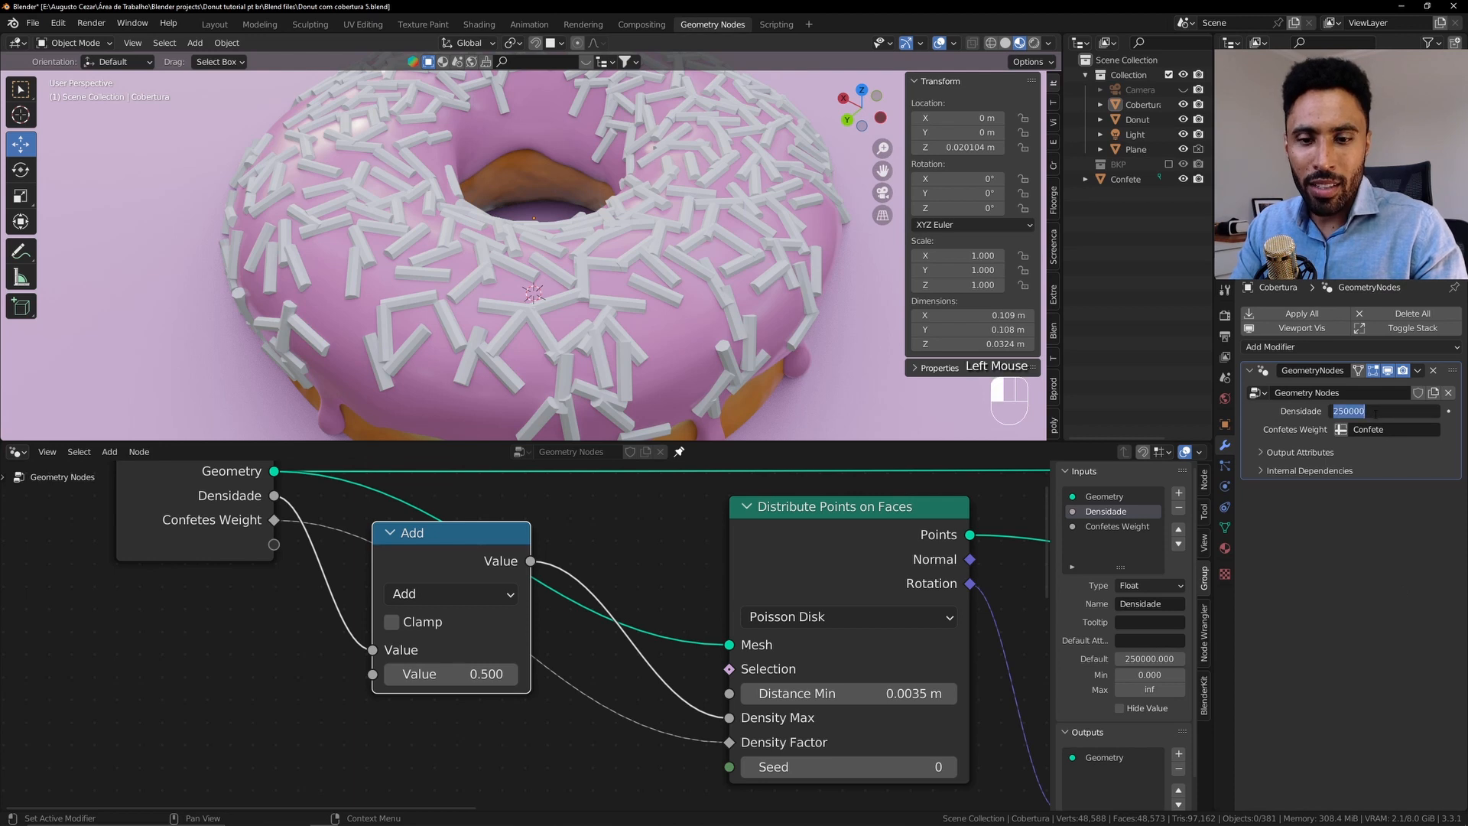
pyautogui.write('0')
pyautogui.press('Return')
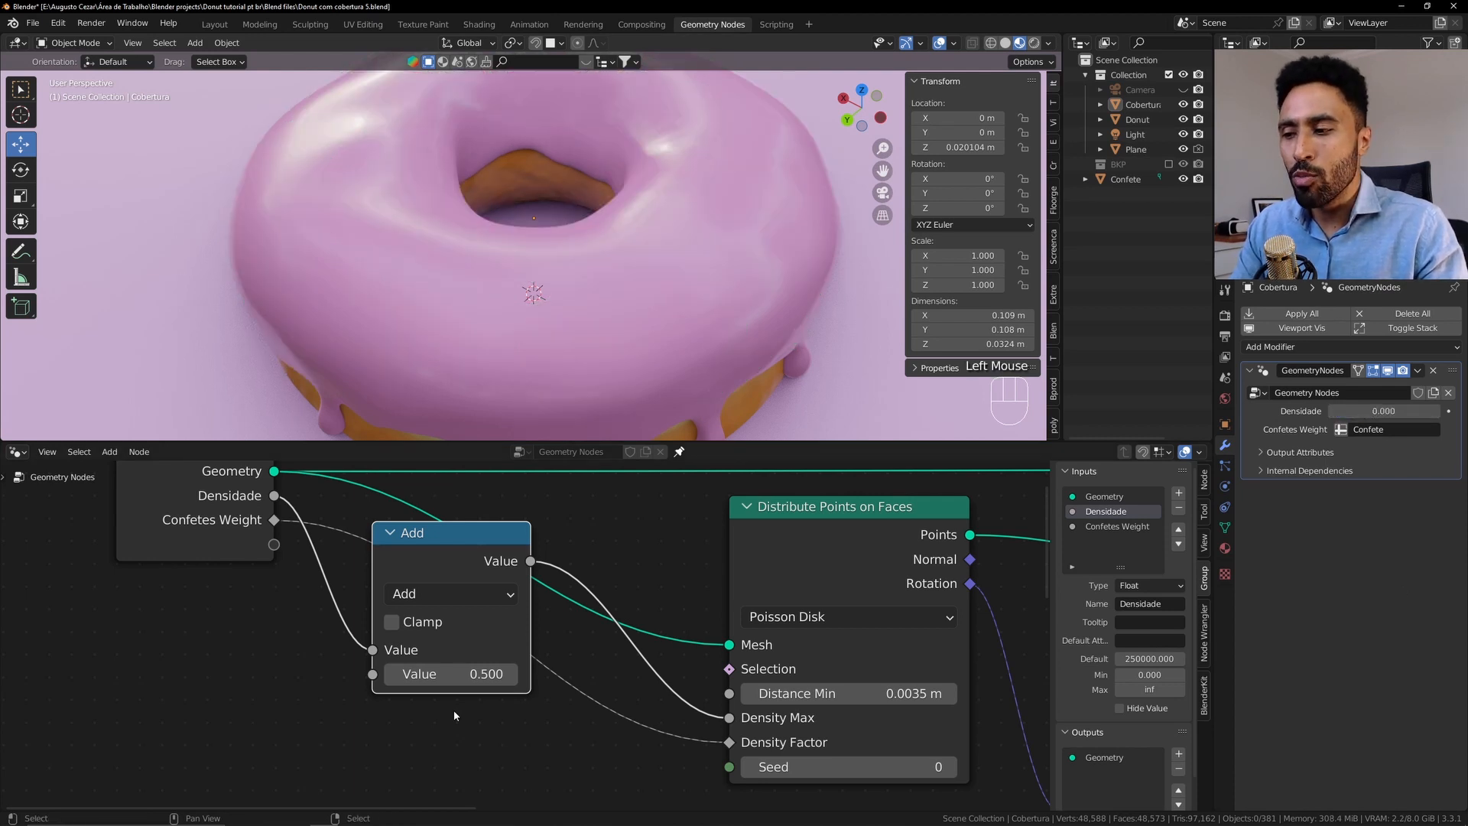
pyautogui.click(453, 674)
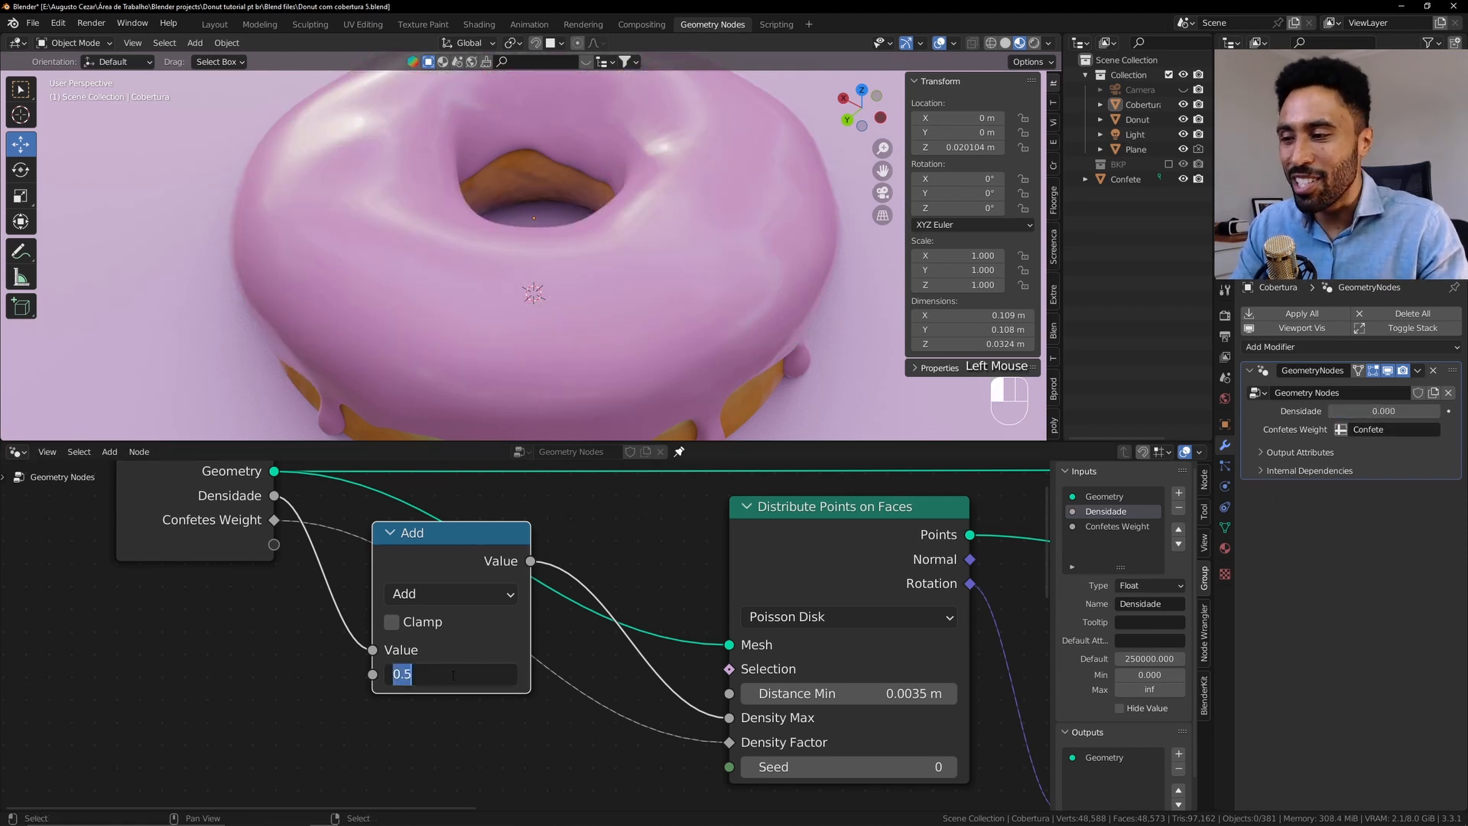
pyautogui.write('50')
pyautogui.press('Return')
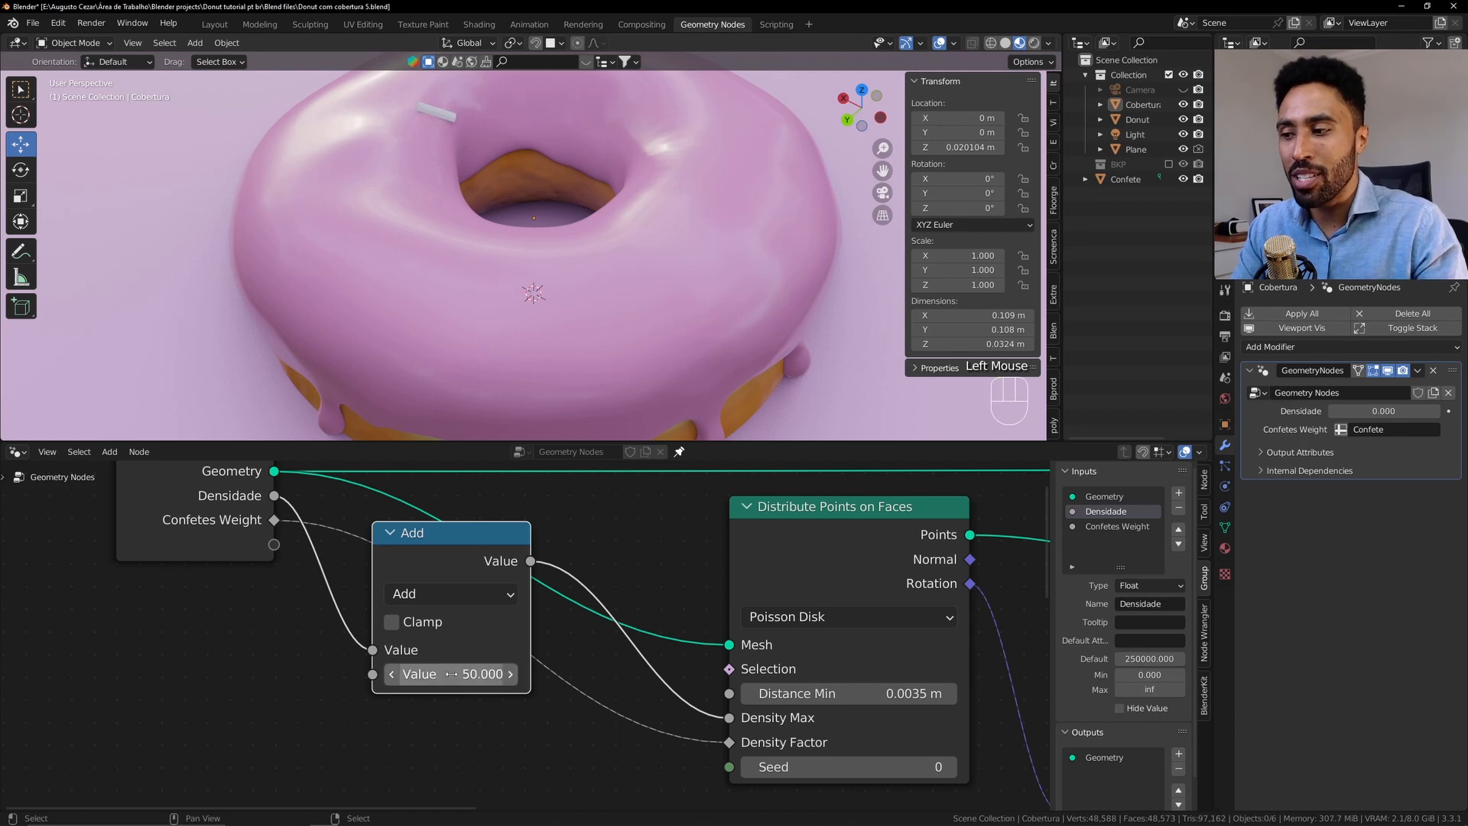
# Set the modifier's Densidade to 1
pyautogui.click(1383, 411)
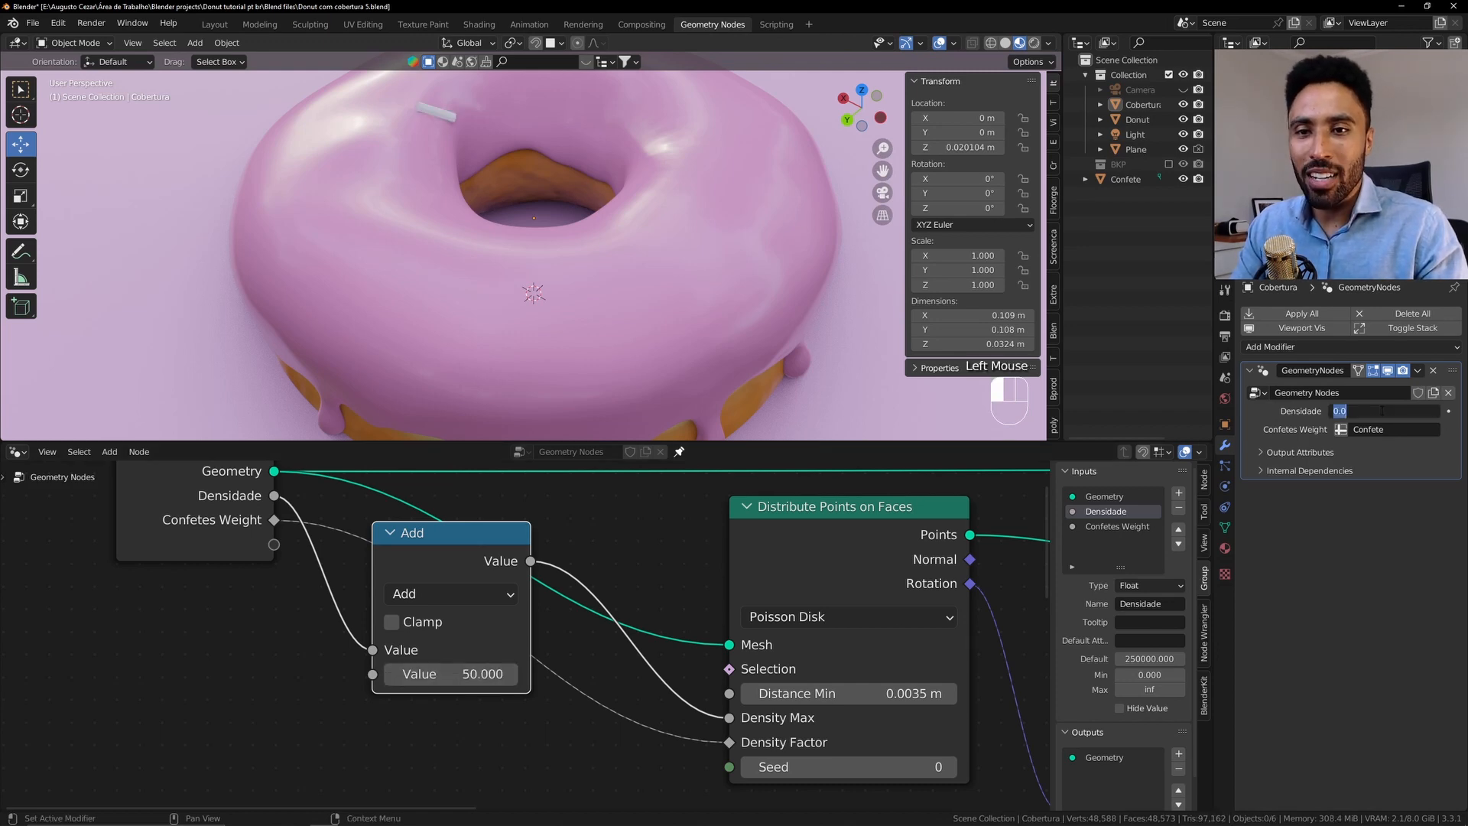
pyautogui.write('1')
pyautogui.press('Return')
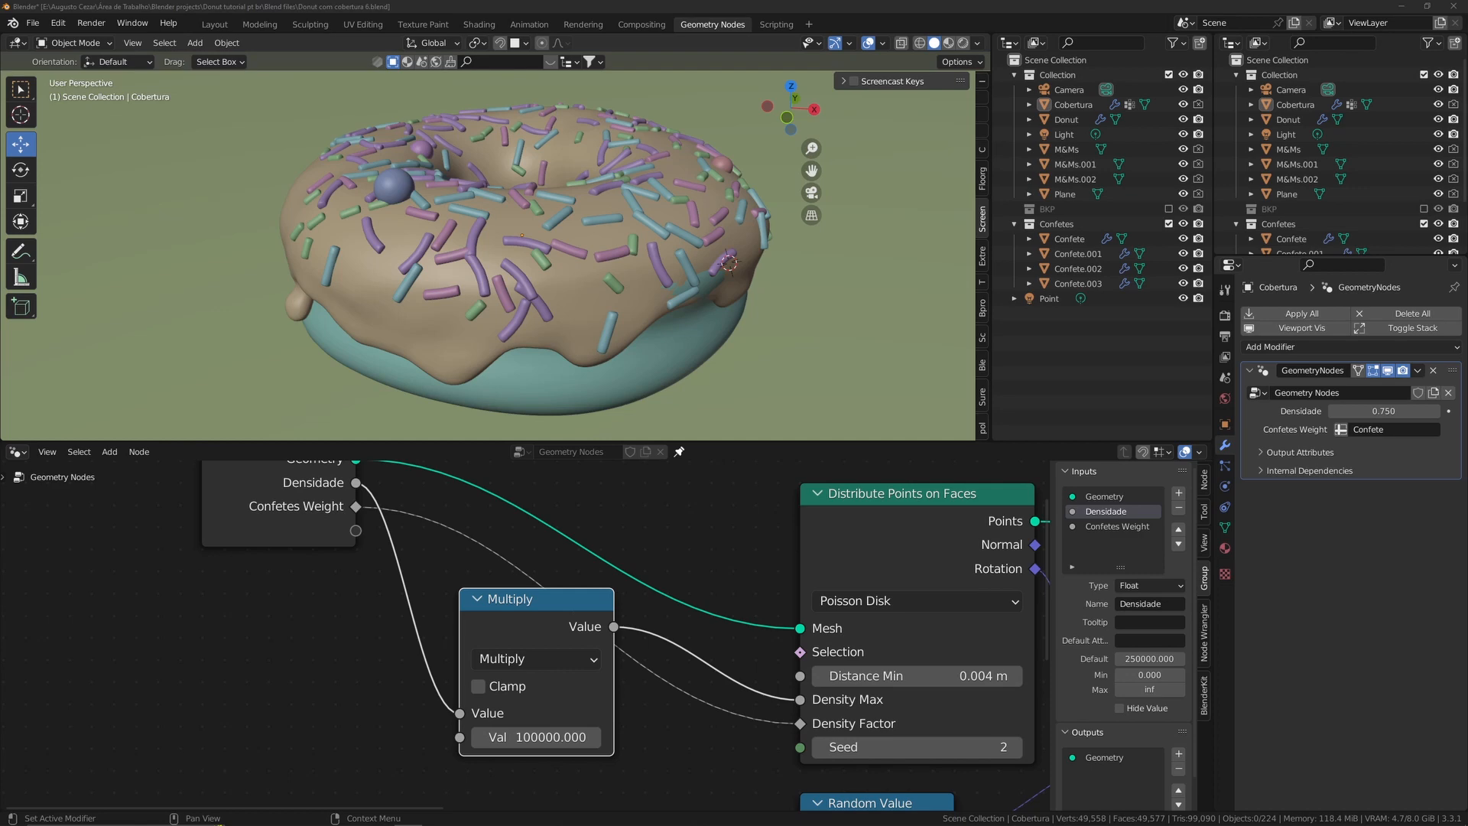
# Move the Math node up slightly and set its operation to Multiply
pyautogui.moveTo(540, 600); pyautogui.dragTo(530, 580)
pyautogui.click(520, 643)
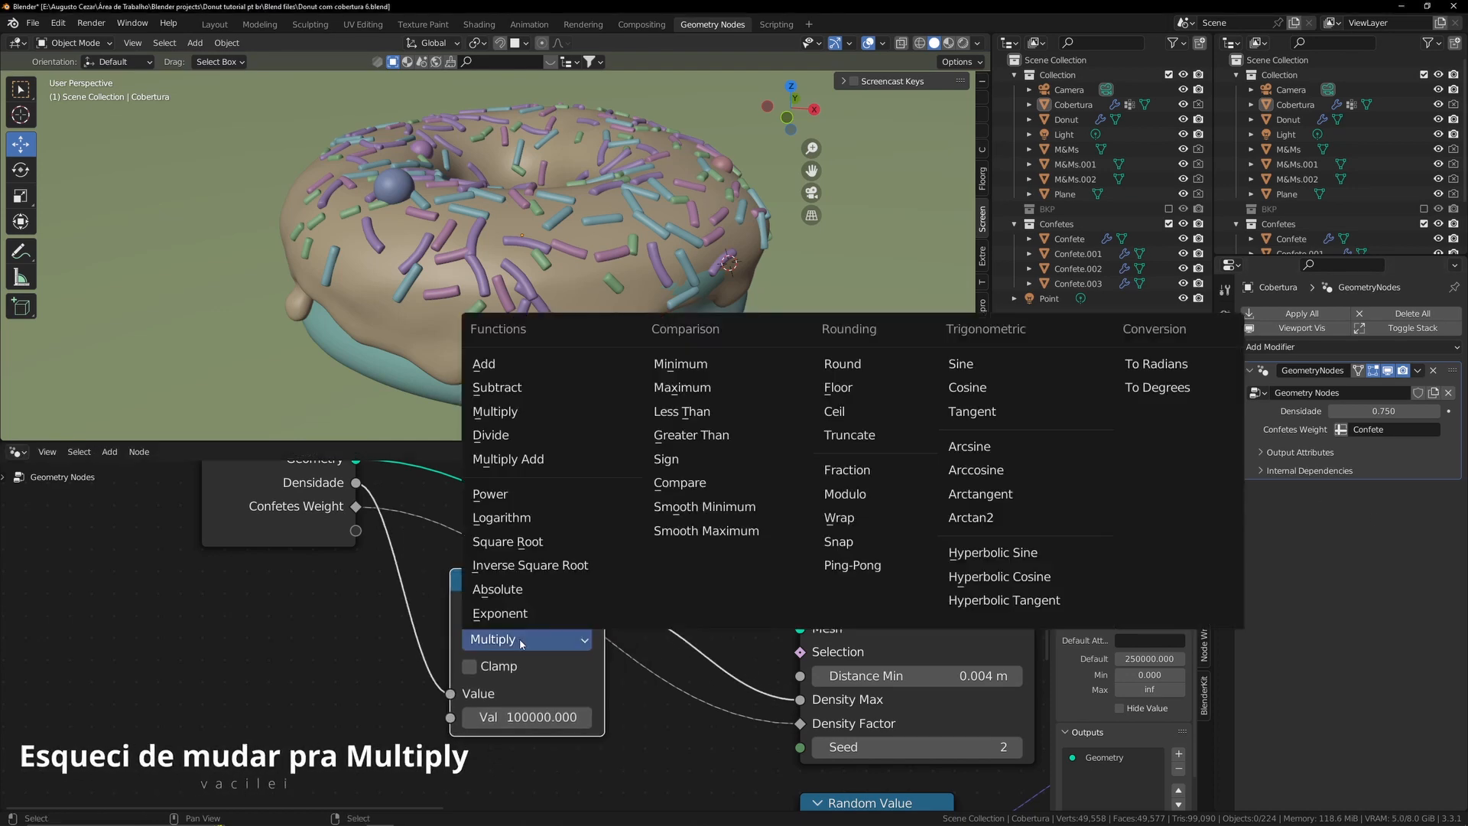
pyautogui.click(542, 420)
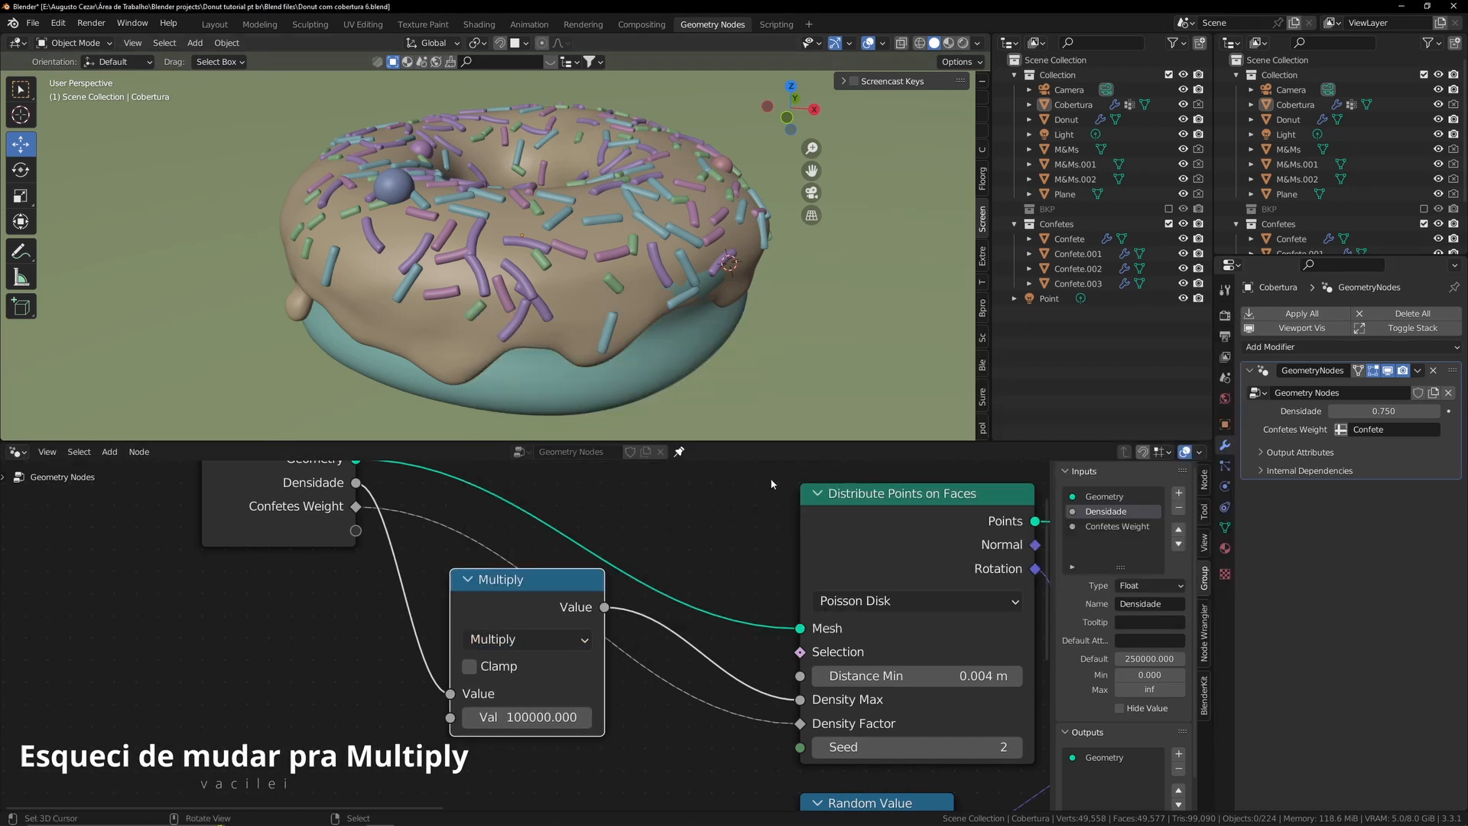
# Set the modifier's Densidade to 2 and move the Add node lower in the node tree
pyautogui.moveTo(1383, 410); pyautogui.dragTo(1422, 411)
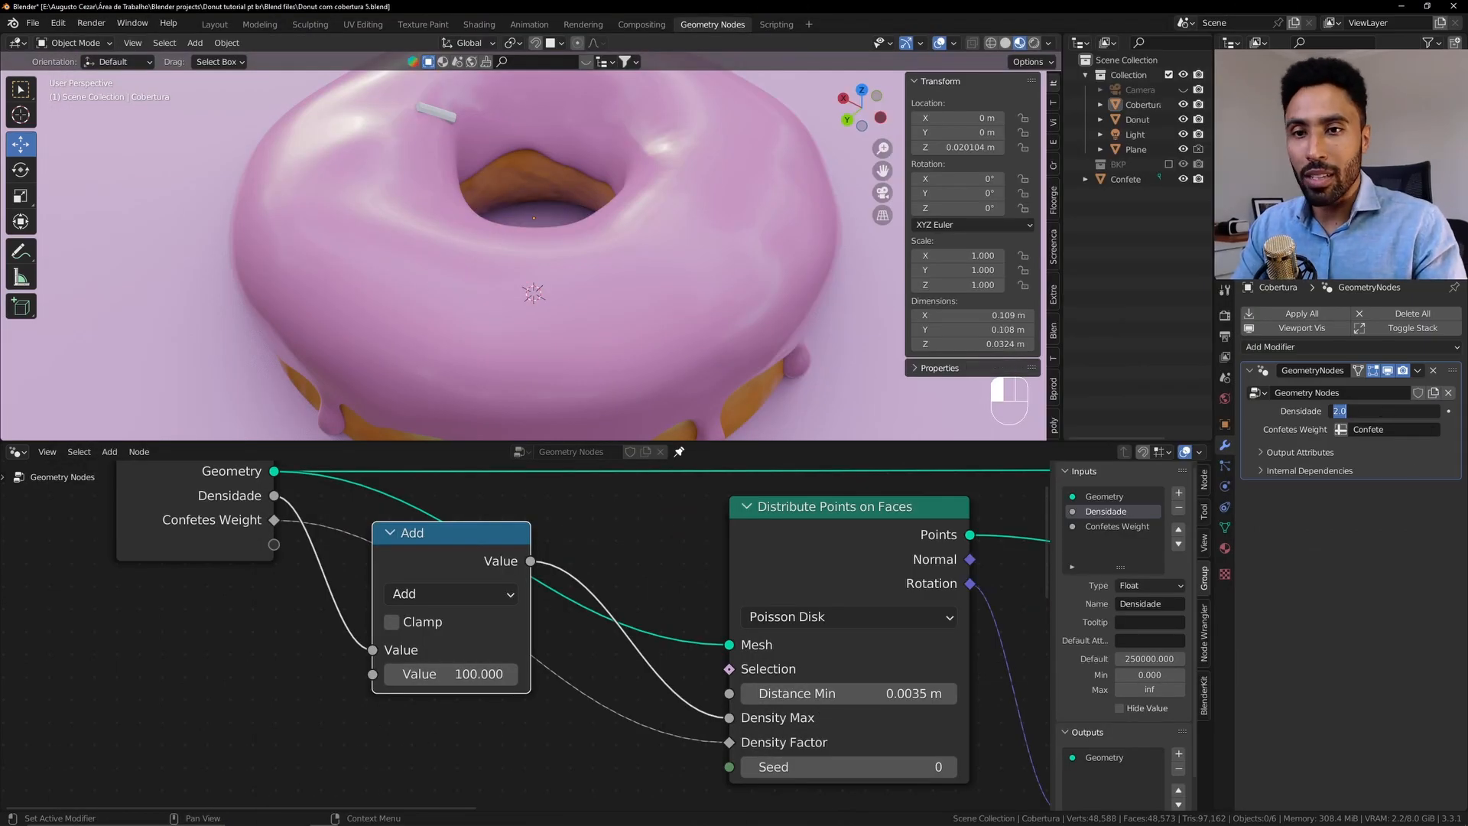
pyautogui.press('Return')
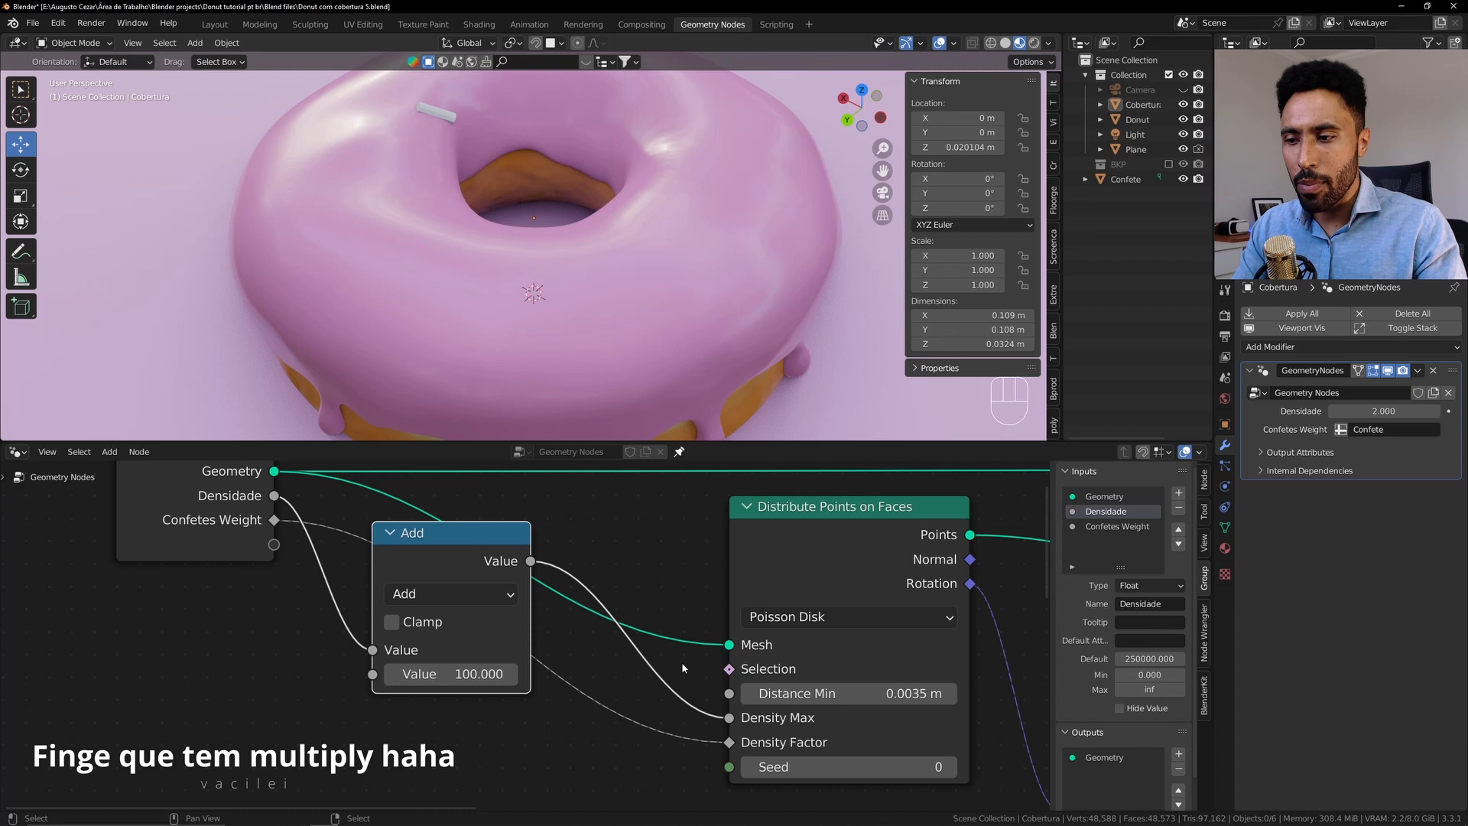
pyautogui.moveTo(451, 532); pyautogui.dragTo(451, 620)
# Try Distance Min values of 1.5 mm and 0.5 mm on the Distribute Points on Faces node
pyautogui.doubleClick(738, 656)
pyautogui.write('1.5')
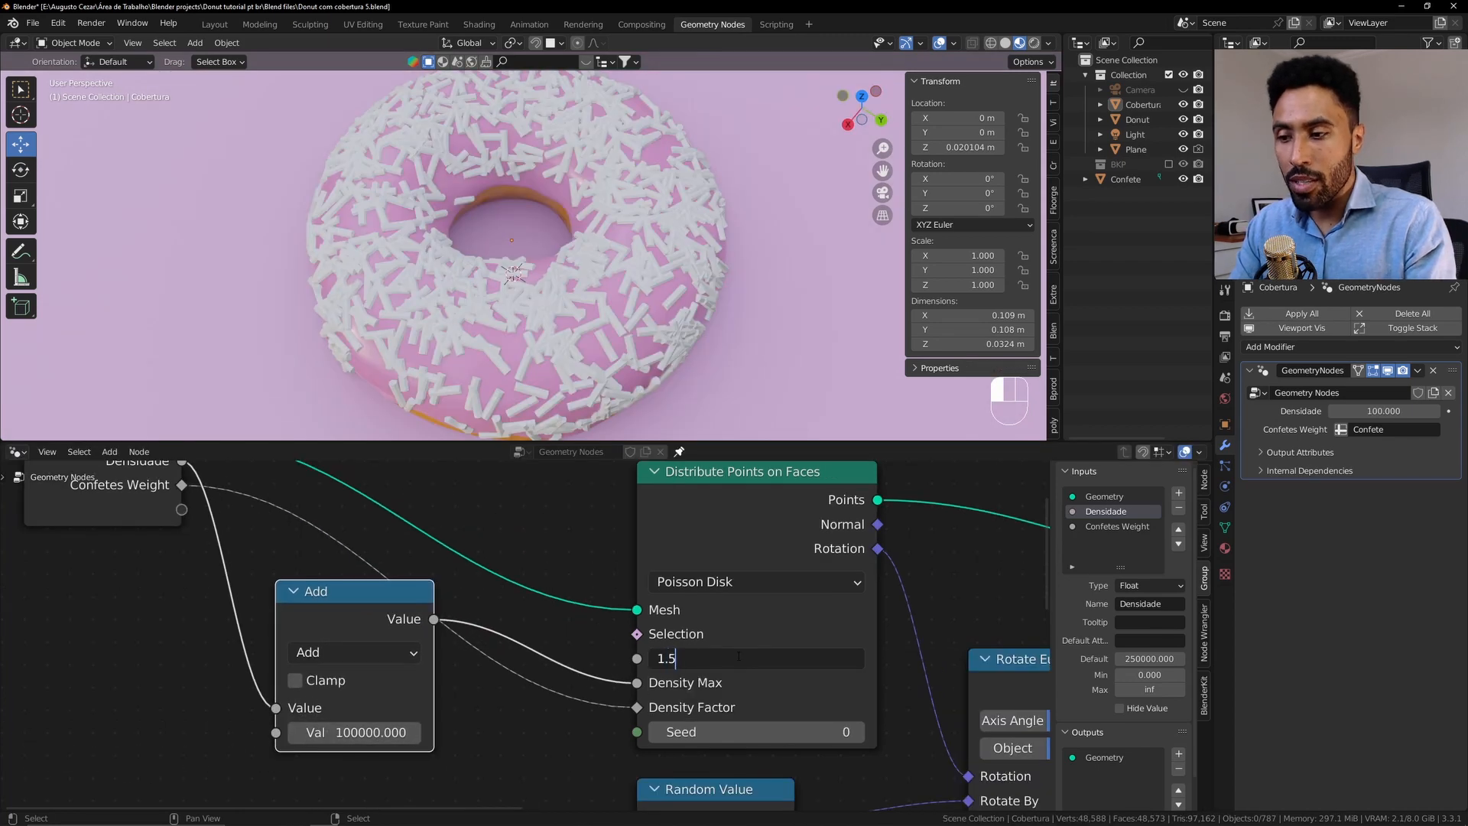
pyautogui.write('mm')
pyautogui.press('Return')
pyautogui.click(740, 653)
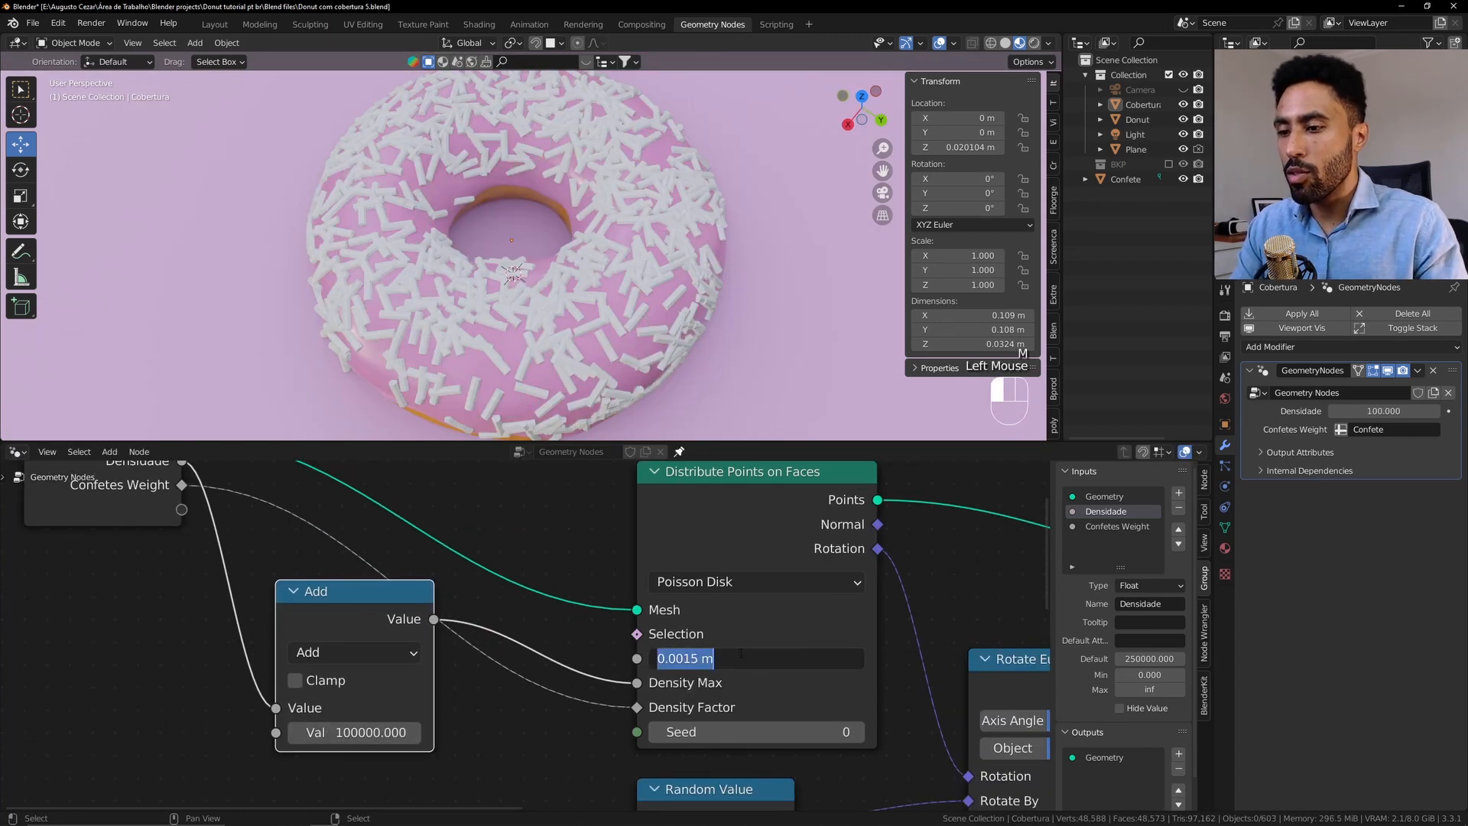
pyautogui.write('0.5mm')
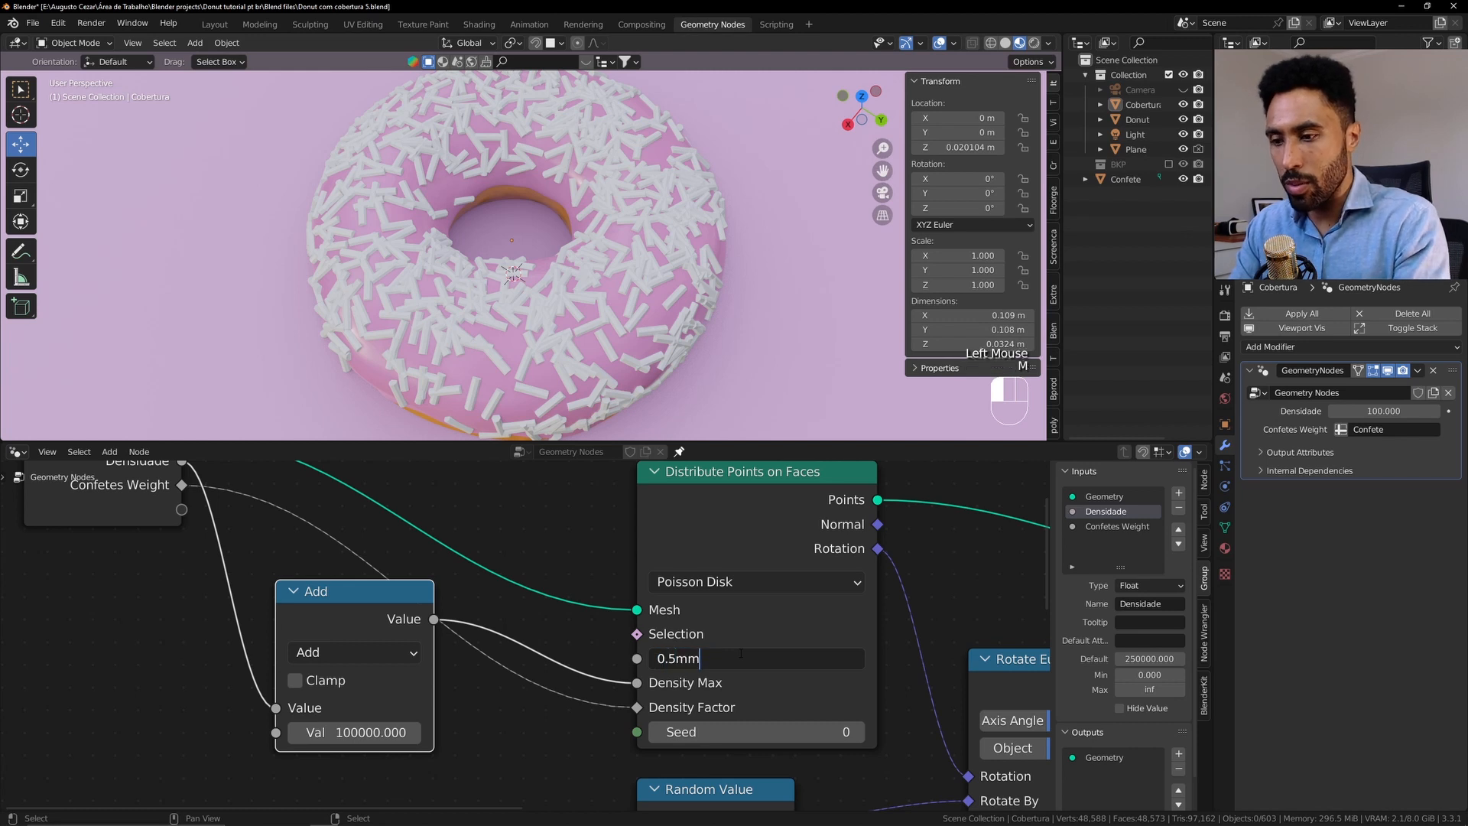
pyautogui.press('Return')
# Set Distance Min on the Distribute Points on Faces node to 3.5 mm
pyautogui.click(739, 656)
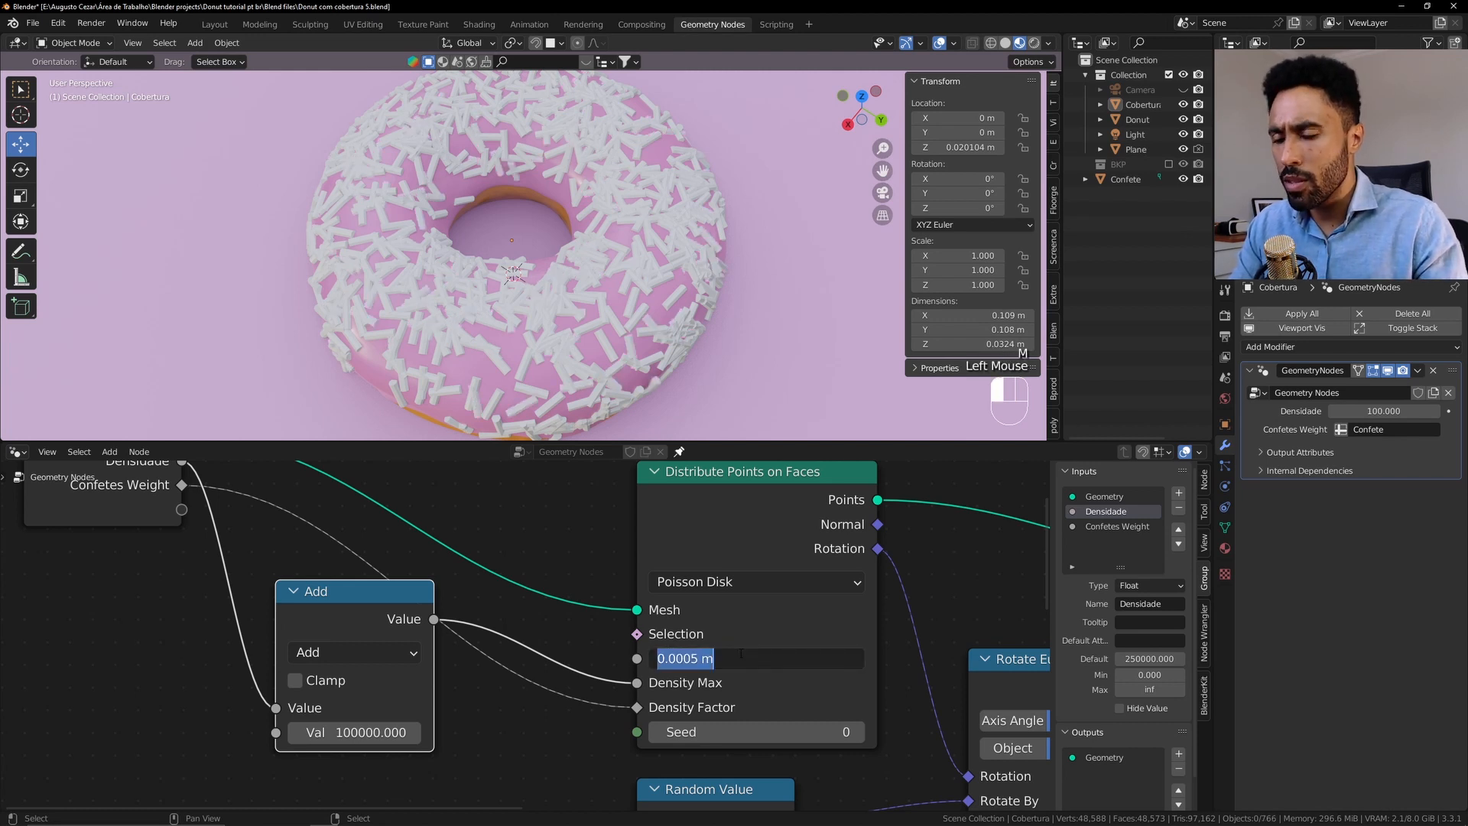
pyautogui.write('3.5')
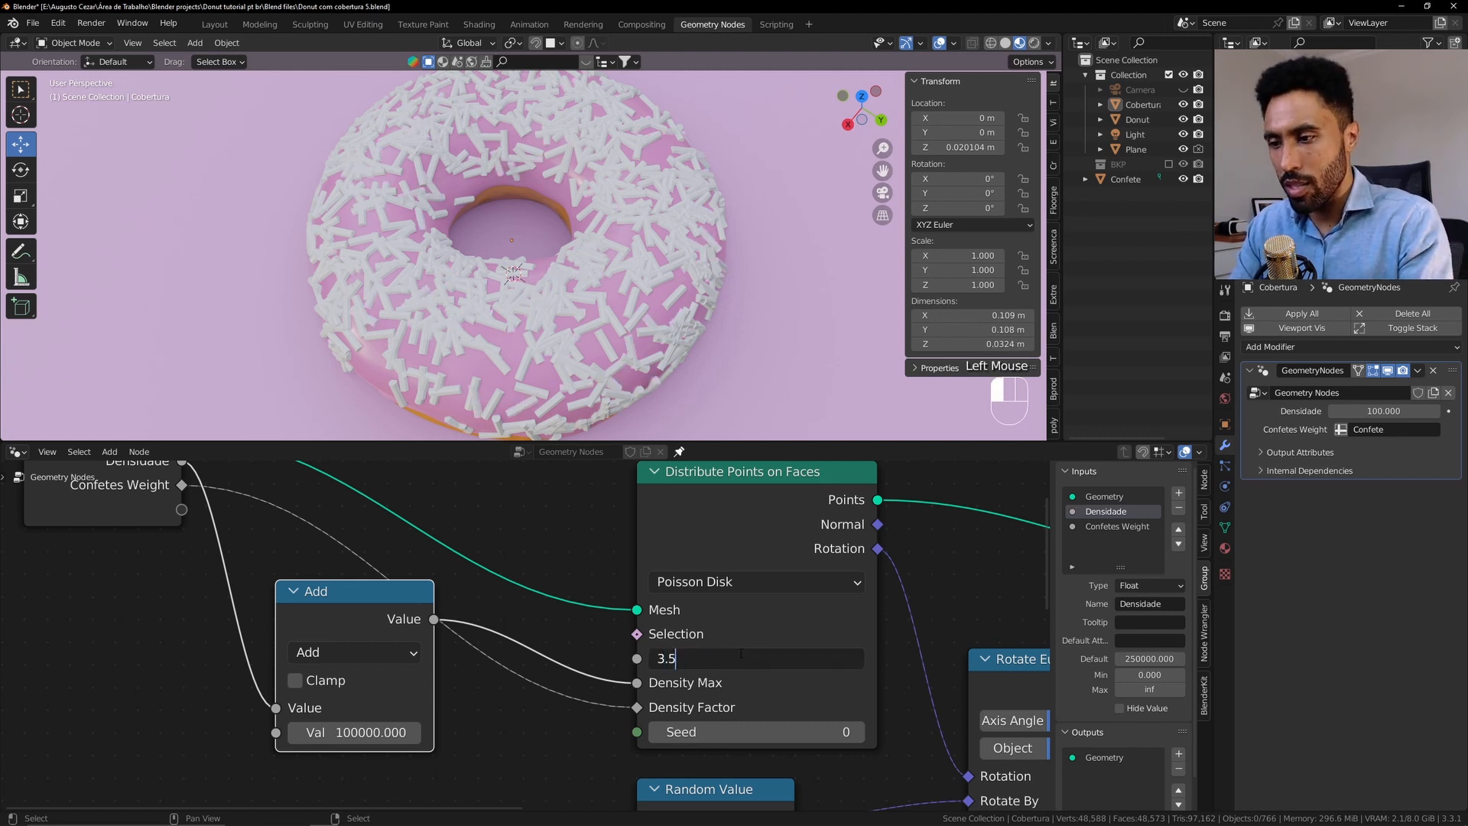
pyautogui.write('mm')
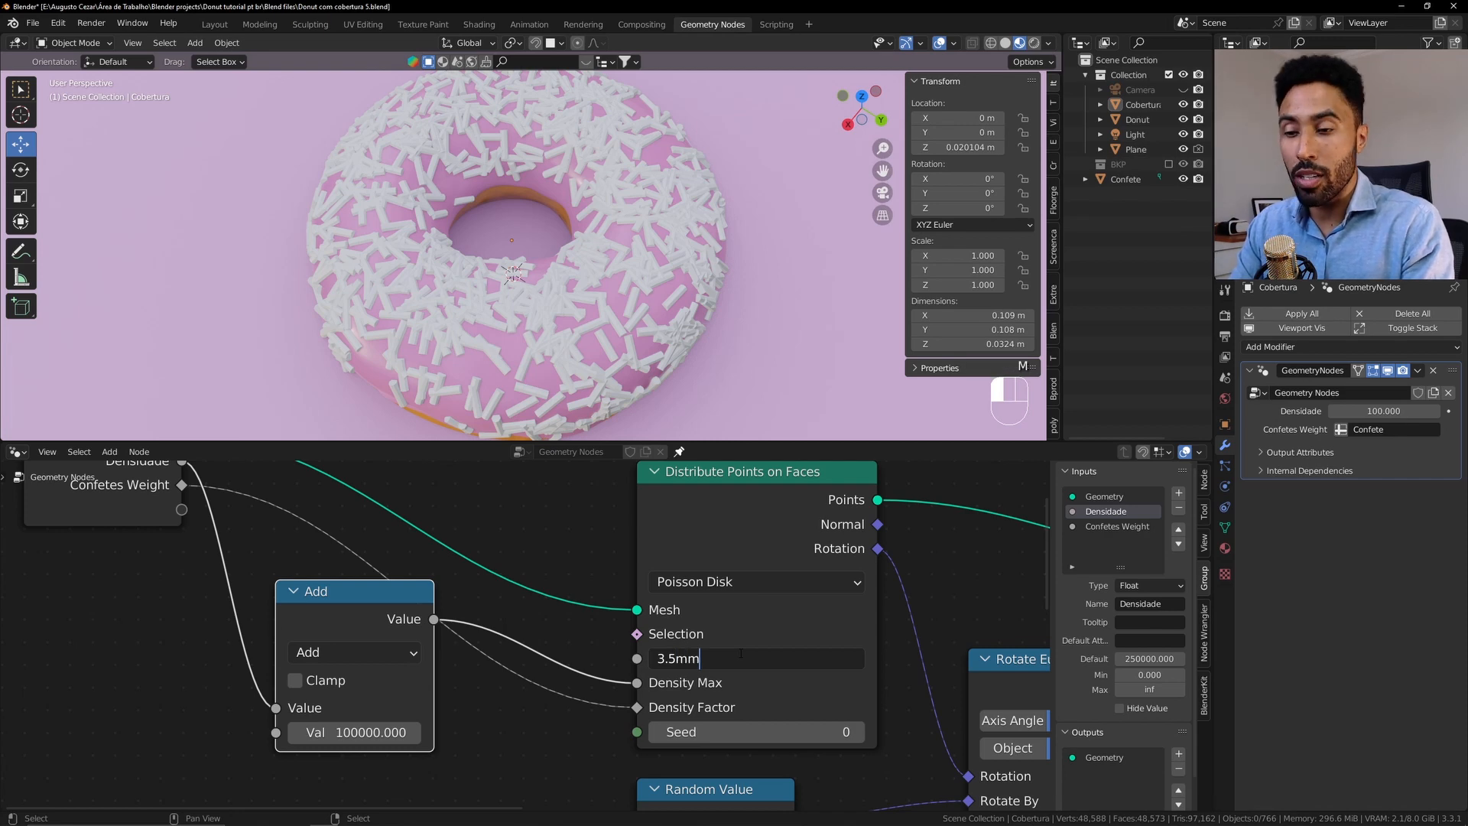
pyautogui.press('Return')
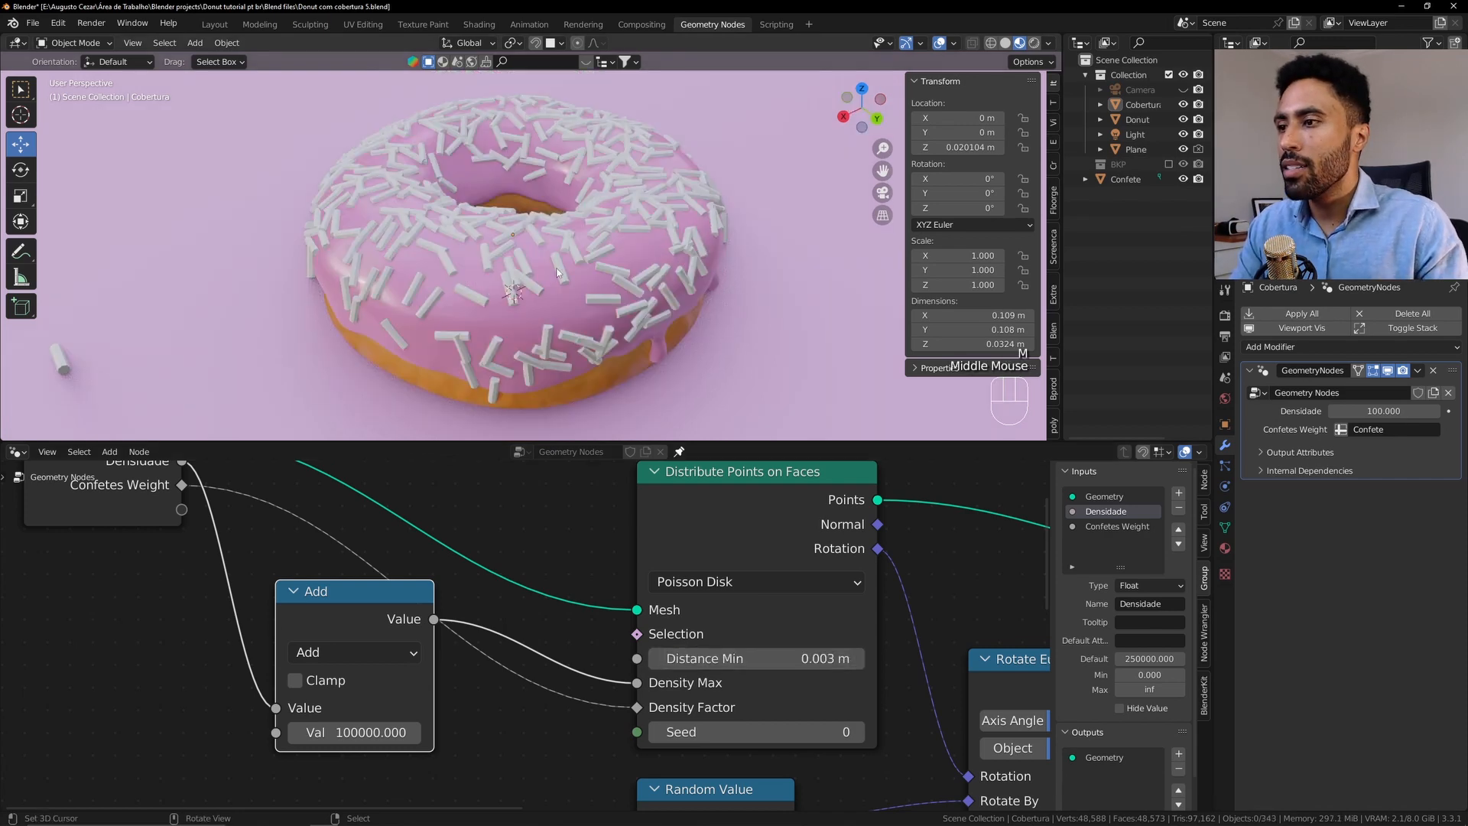
# Inspect the sprinkle distribution around the donut and maximize the node editor to show the whole node tree
pyautogui.moveTo(535, 268); pyautogui.dragTo(832, 261, button='middle')
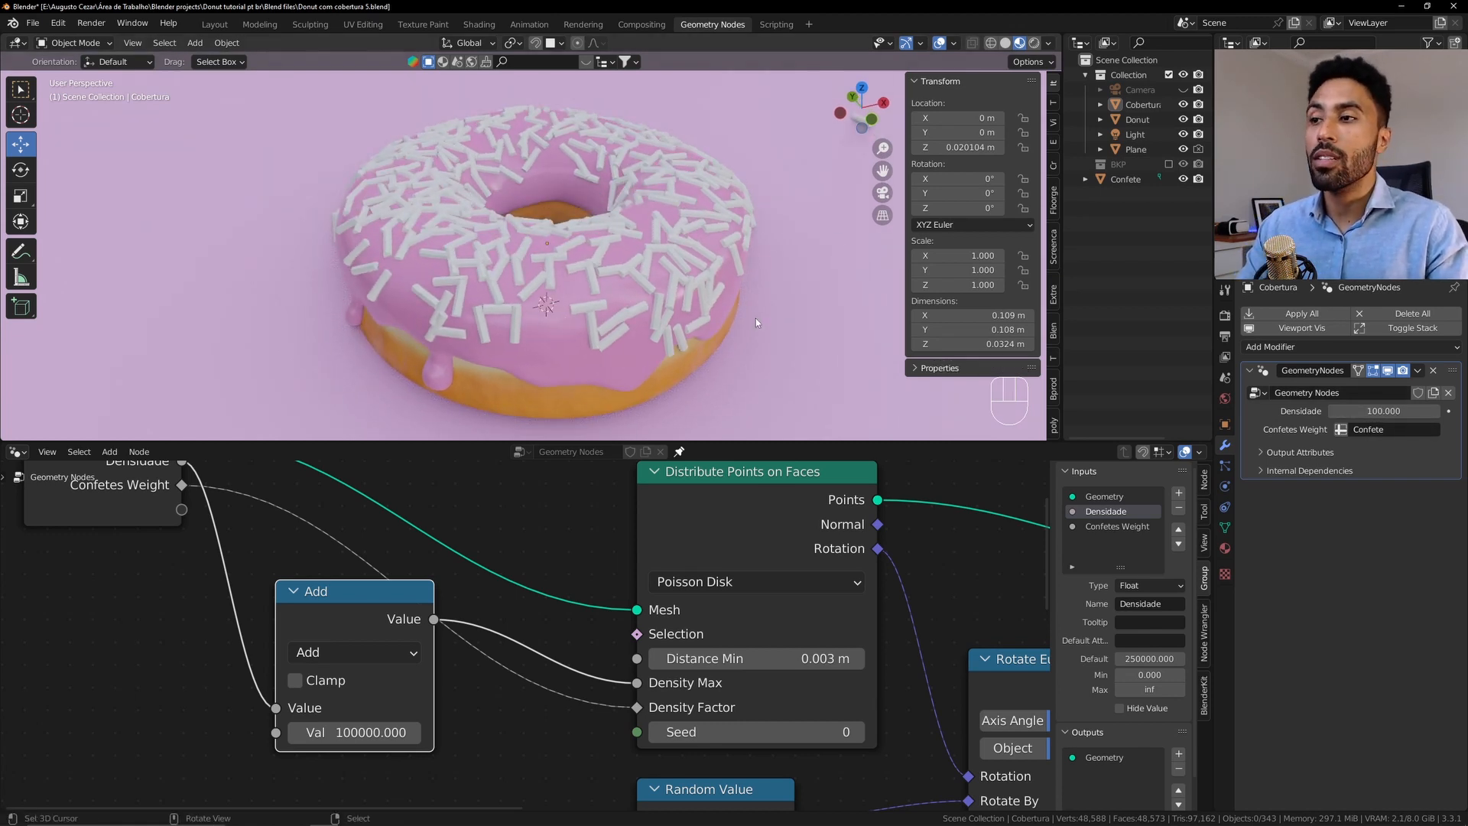
pyautogui.scroll(-3, 490, 259)
pyautogui.moveTo(489, 260); pyautogui.dragTo(599, 253, button='middle')
pyautogui.scroll(3, 535, 250)
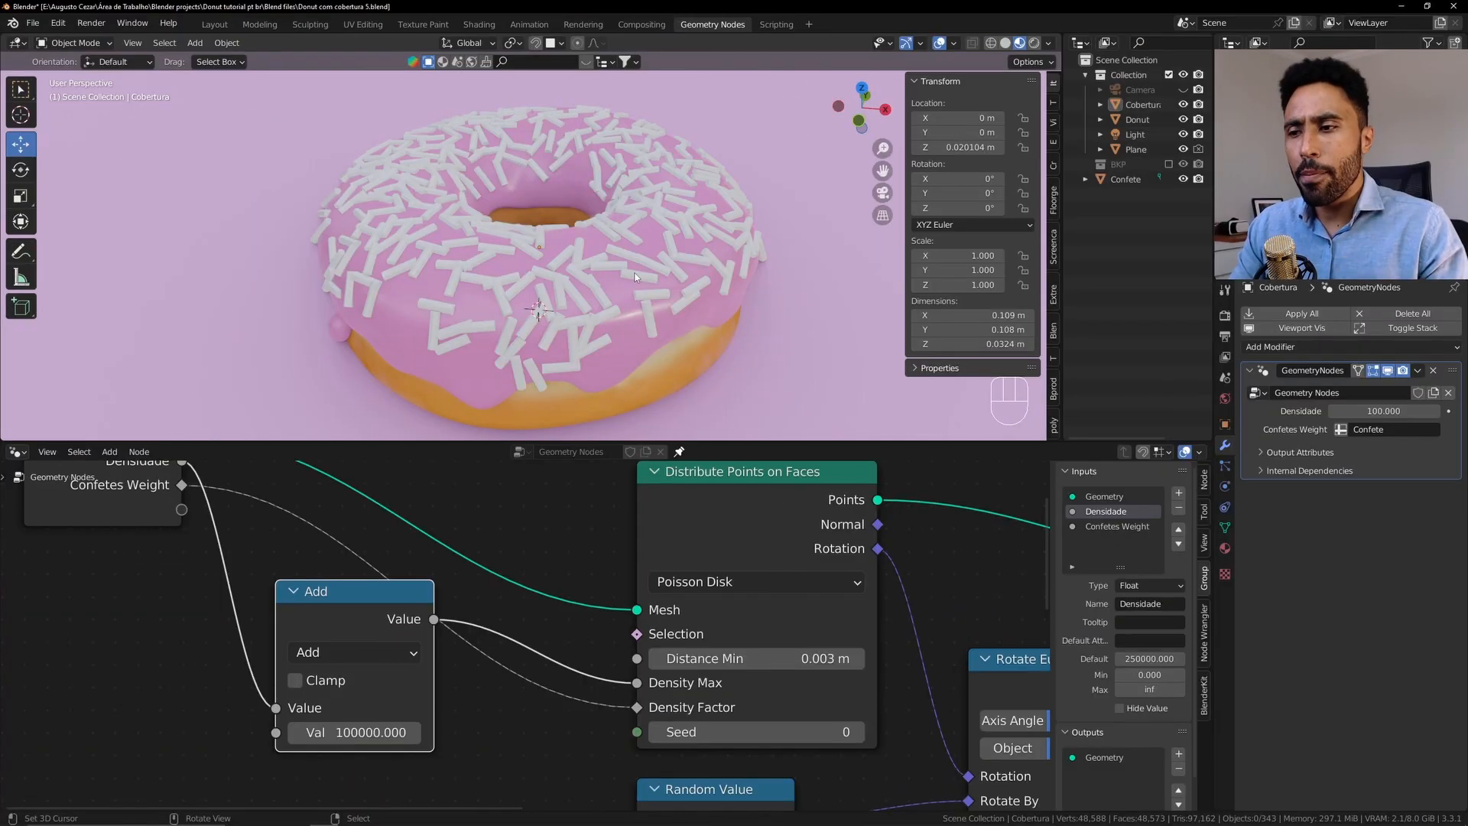
pyautogui.scroll(-3, 642, 611)
pyautogui.hotkey('ctrl', 'space')
pyautogui.scroll(-2, 936, 581)
pyautogui.moveTo(952, 604); pyautogui.dragTo(743, 560, button='middle')
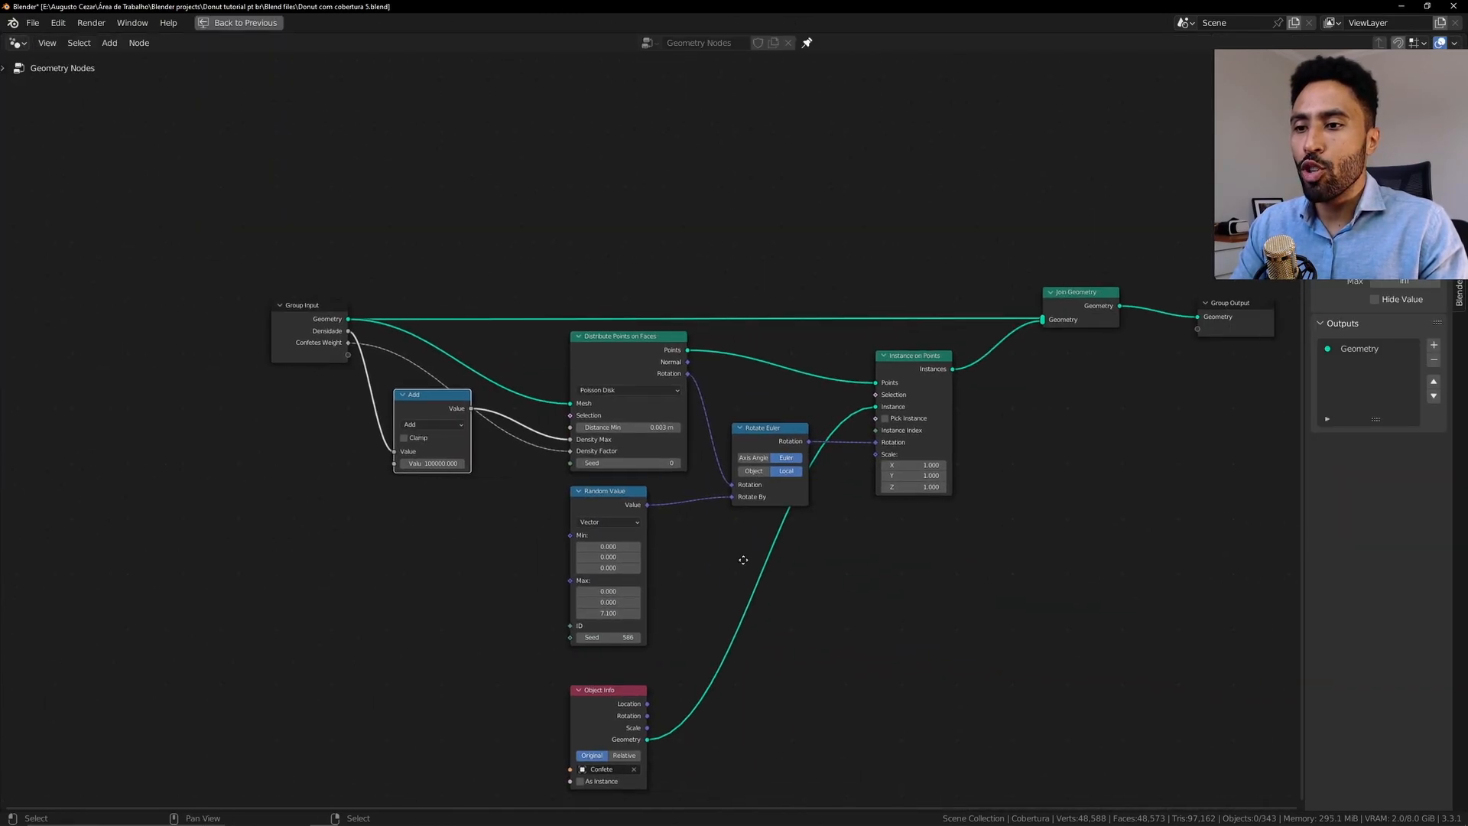